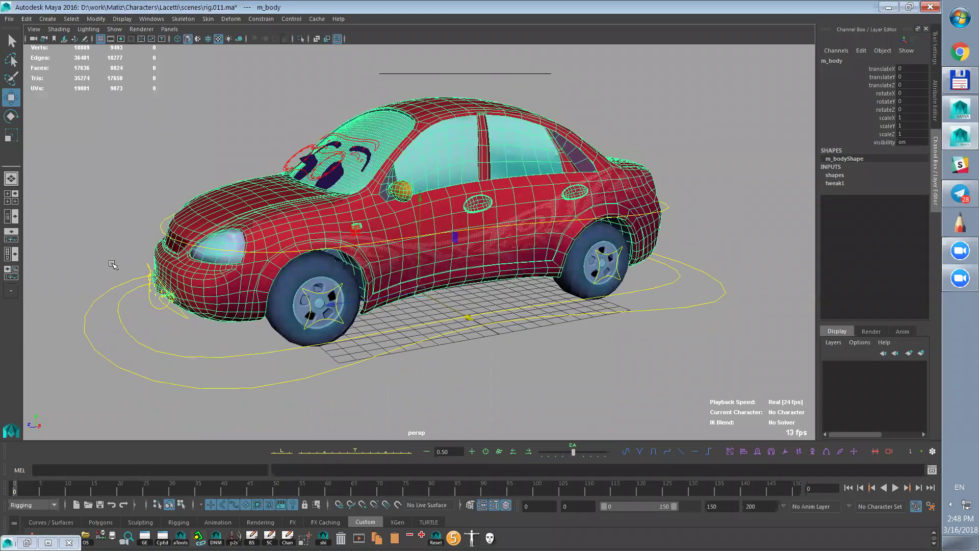
- Show the Outliner beside the viewport, collapse the Transform group and expand the Mesh group to list its children
click(11, 216)
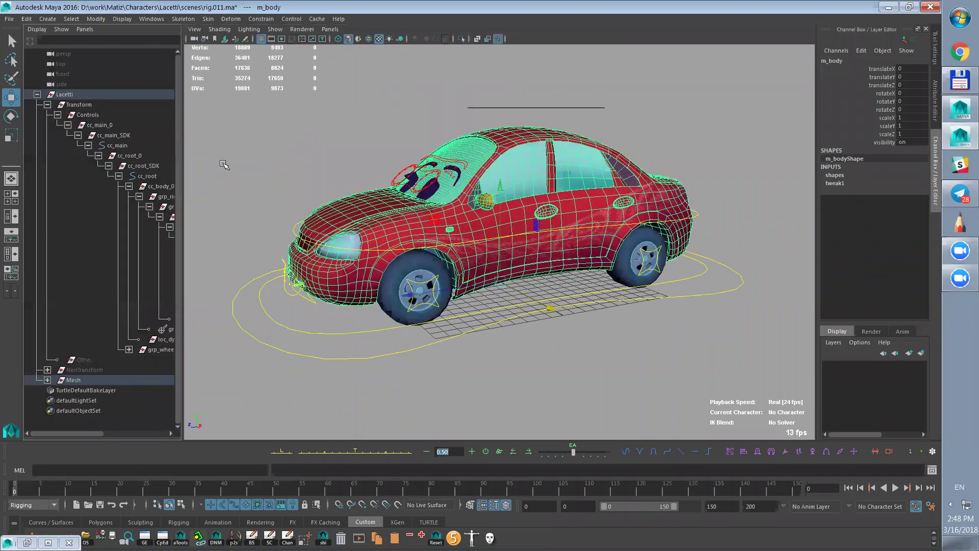
click(48, 105)
click(67, 126)
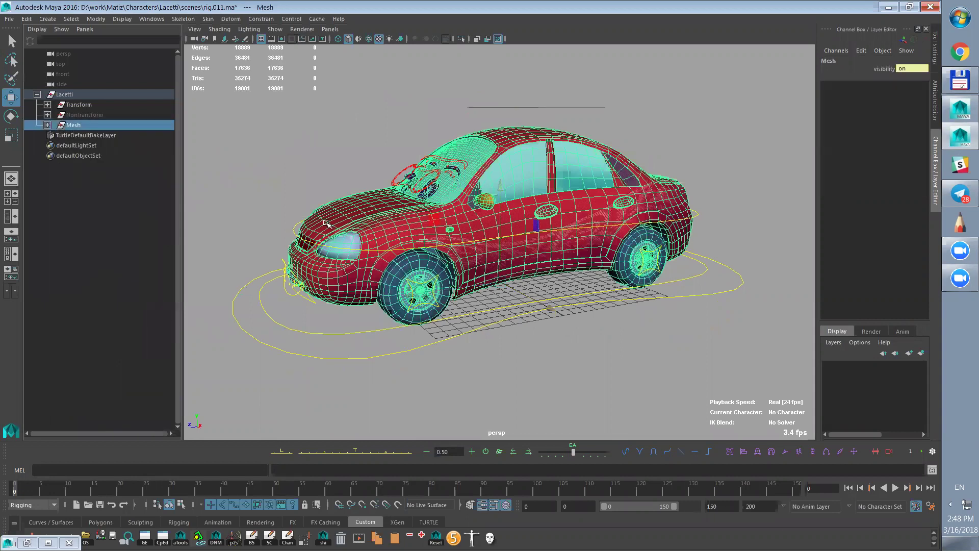
key(f)
click(48, 125)
alt+drag(195, 172, 249, 174)
- Turn off the controls attribute on the Lacetti group to hide the rig's control curves
click(76, 94)
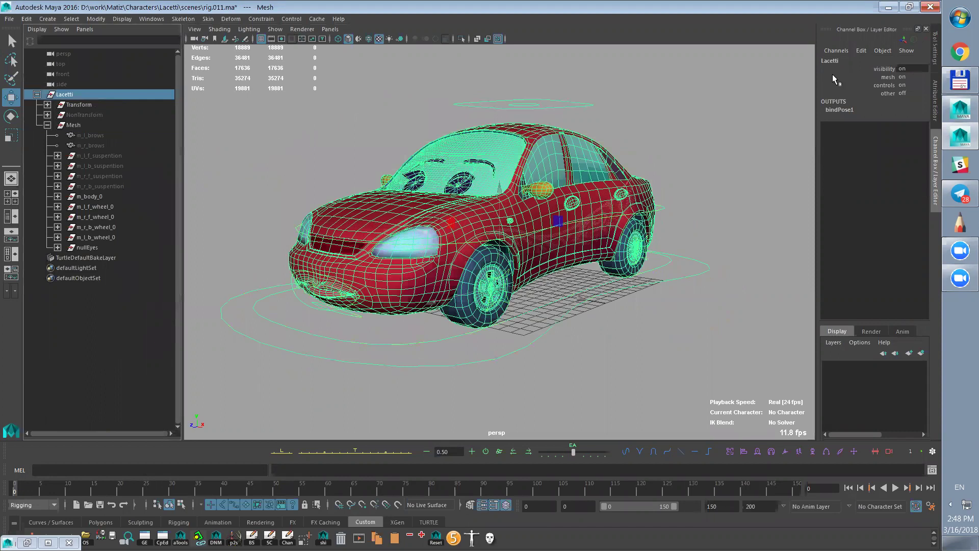
click(912, 85)
text(0)
key(Return)
click(677, 143)
- Select all the car geometry, remove the four wheels from the selection, and reveal the selected objects in the Outliner
mouse_move(411, 209)
alt+mouse_down()
mouse_move(411, 191)
mouse_move(396, 201)
alt+mouse_up()
drag(251, 88, 737, 408)
ctrl+click(405, 285)
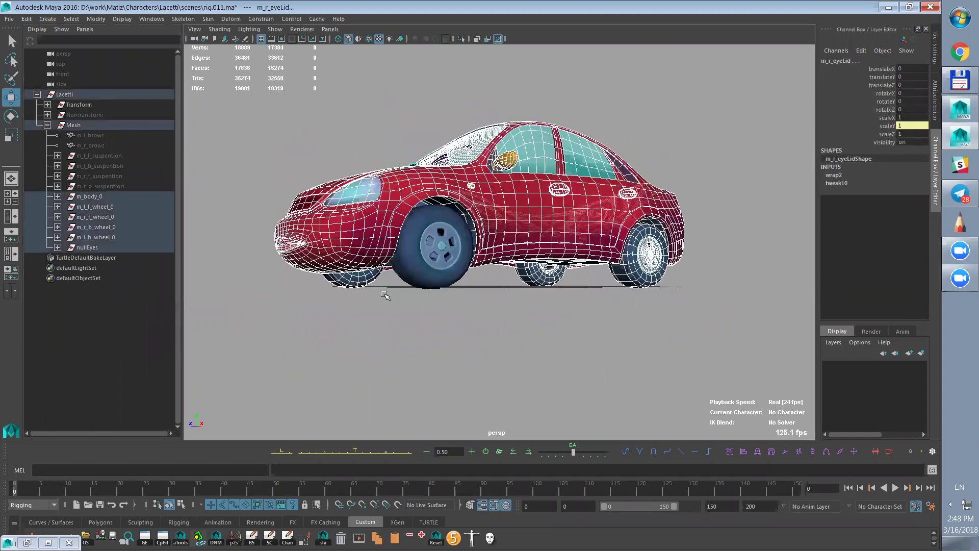
ctrl+click(346, 284)
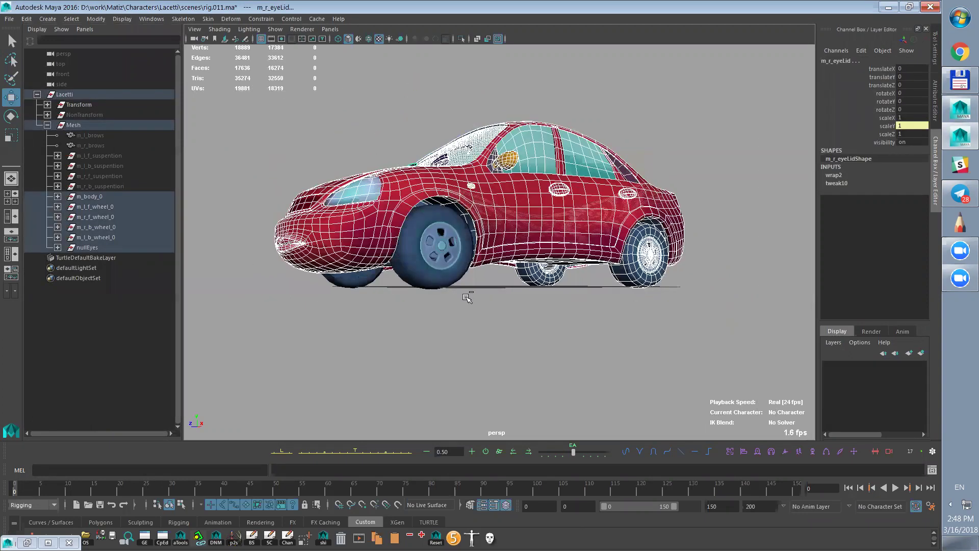
ctrl+click(541, 282)
ctrl+click(627, 284)
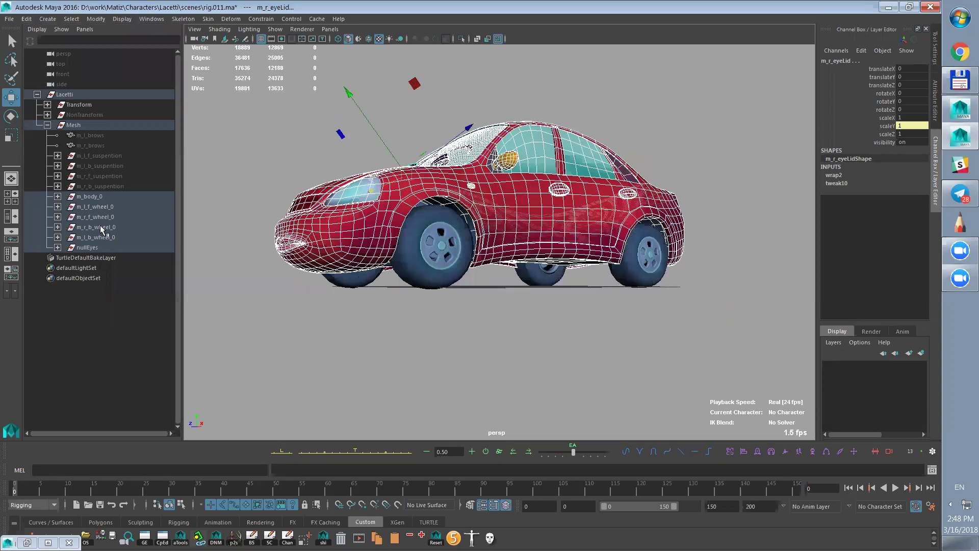
key(f)
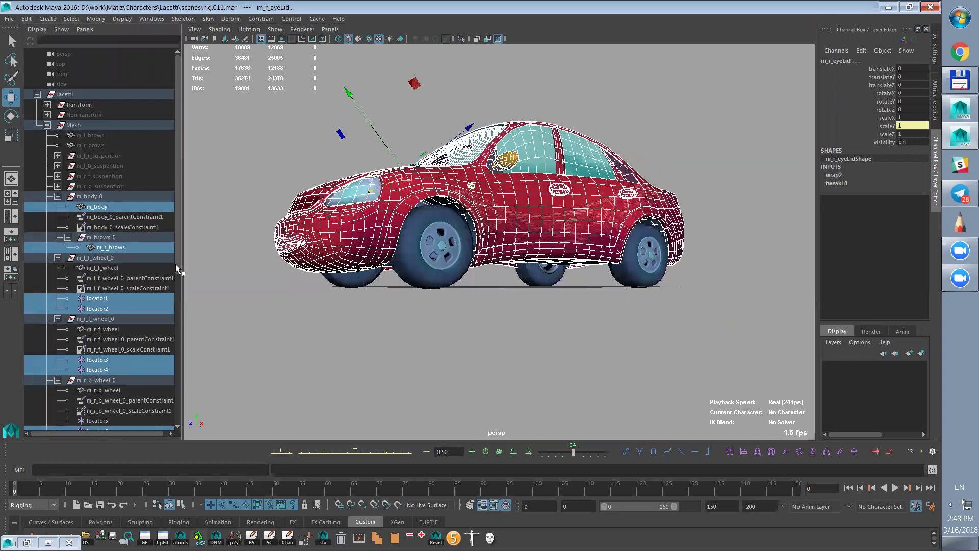
alt+drag(327, 237, 397, 251)
alt+right_drag(397, 251, 474, 272)
alt+middle_drag(475, 273, 536, 280)
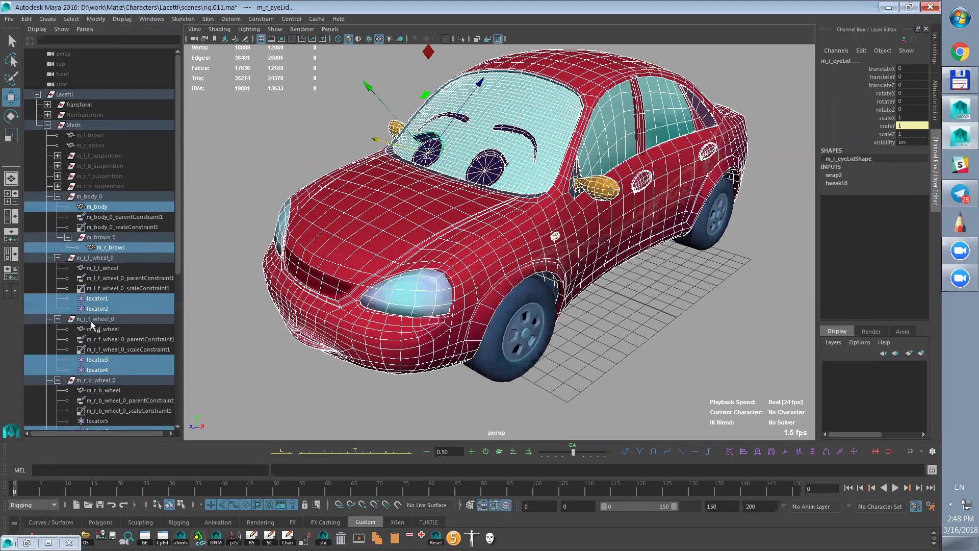
- Delete the shape nodes of locator1 through locator8 under the four wheel groups
click(97, 298)
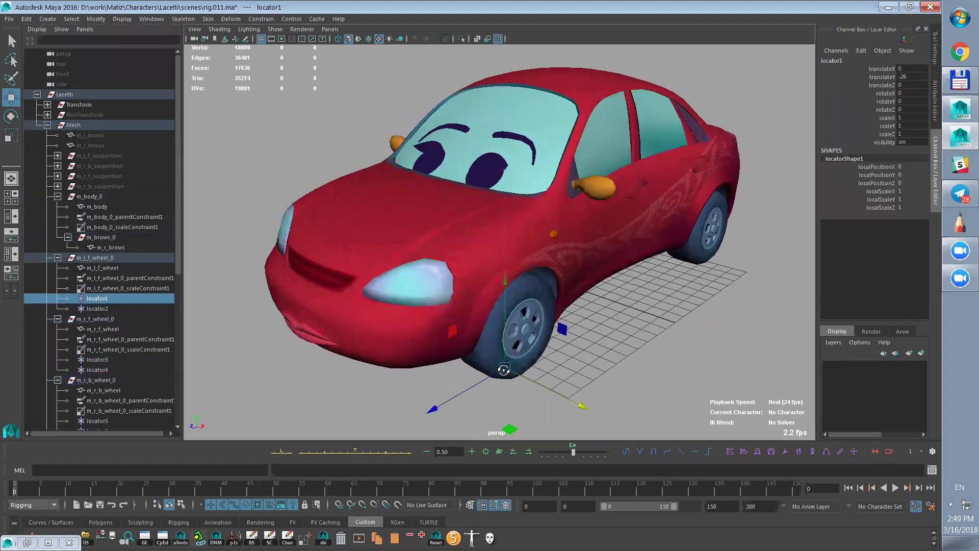
alt+drag(504, 371, 496, 353)
shift+click(97, 309)
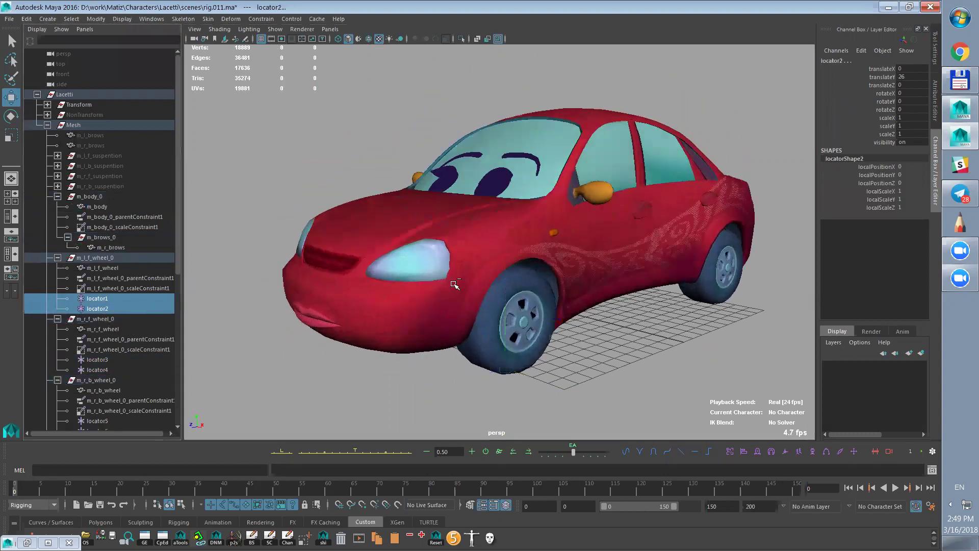
key(Down)
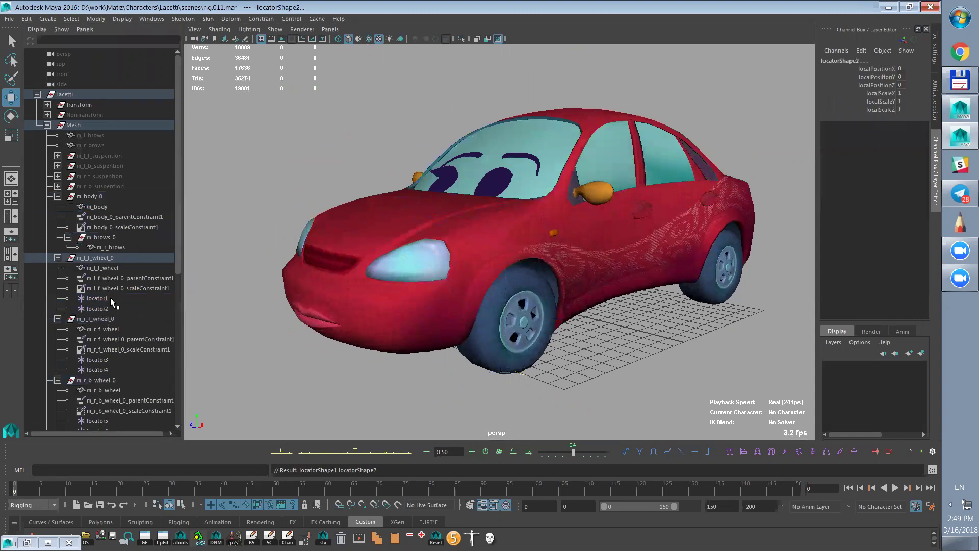
key(Up)
ctrl+click(96, 360)
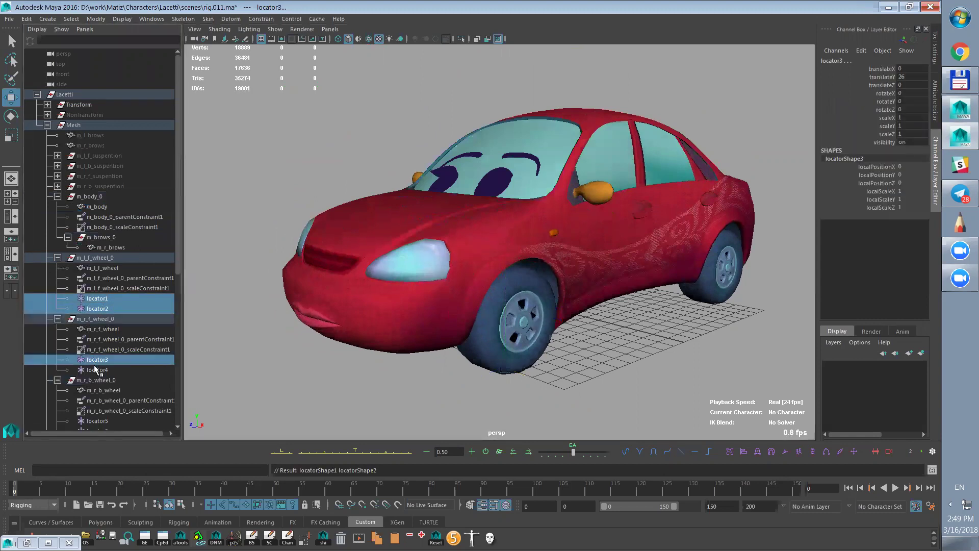
ctrl+click(99, 369)
scroll(100, 375, down, 3)
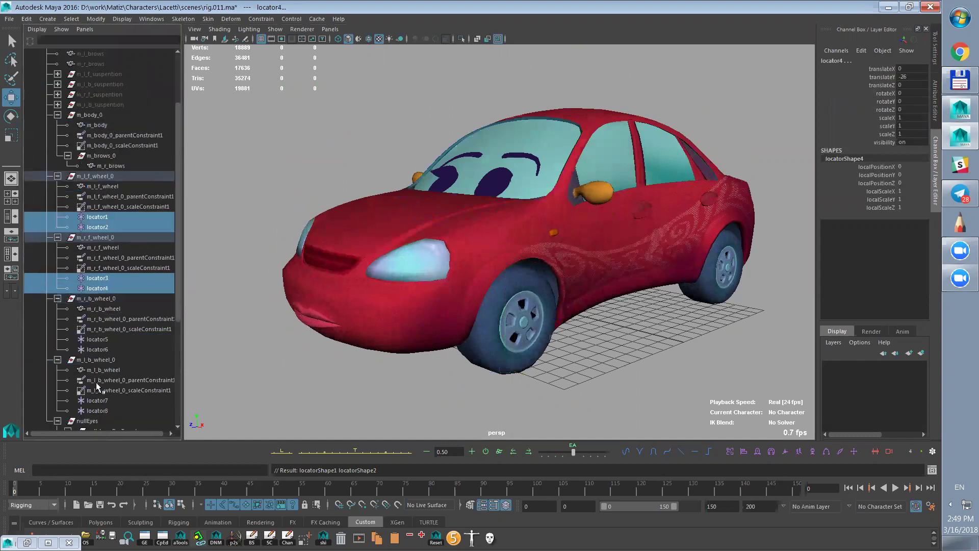
ctrl+click(101, 341)
ctrl+click(102, 351)
ctrl+click(105, 401)
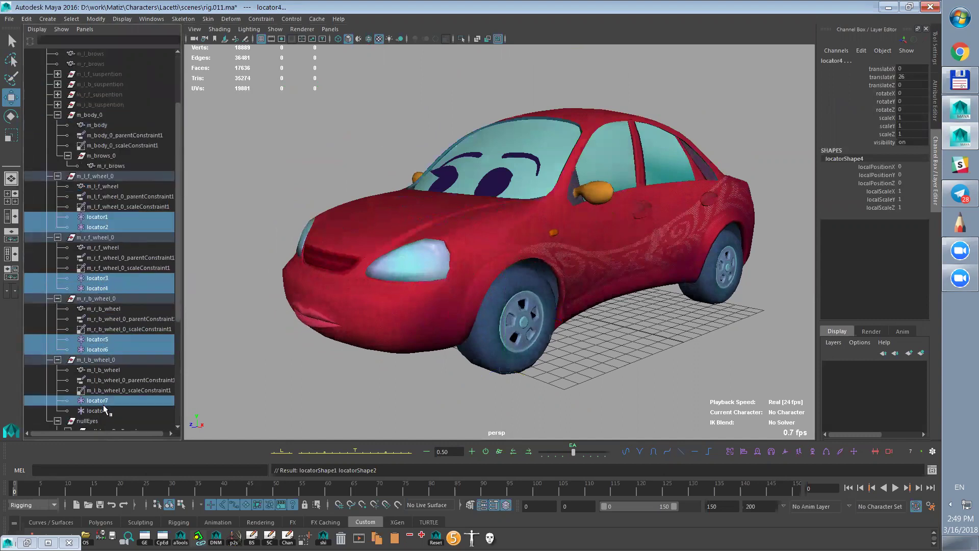
ctrl+click(105, 410)
key(Down)
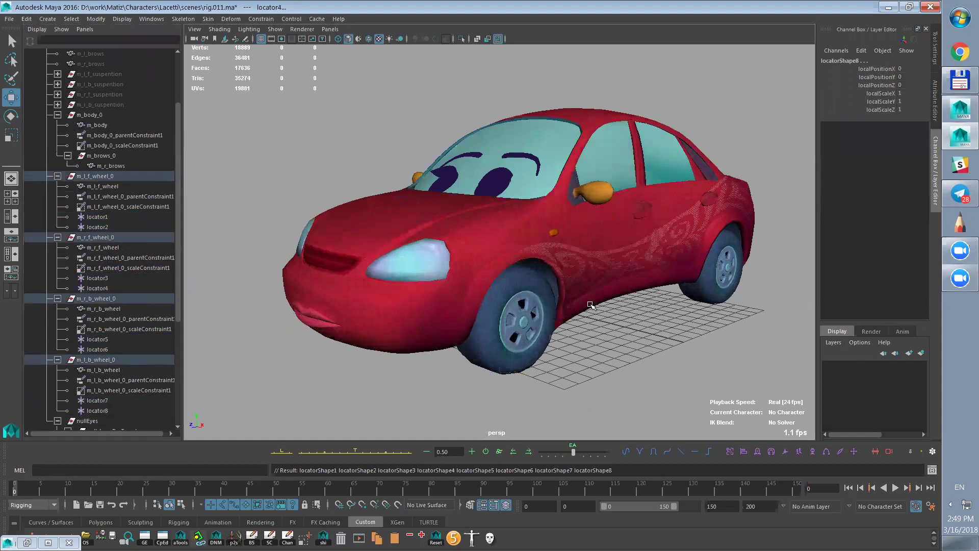
click(565, 305)
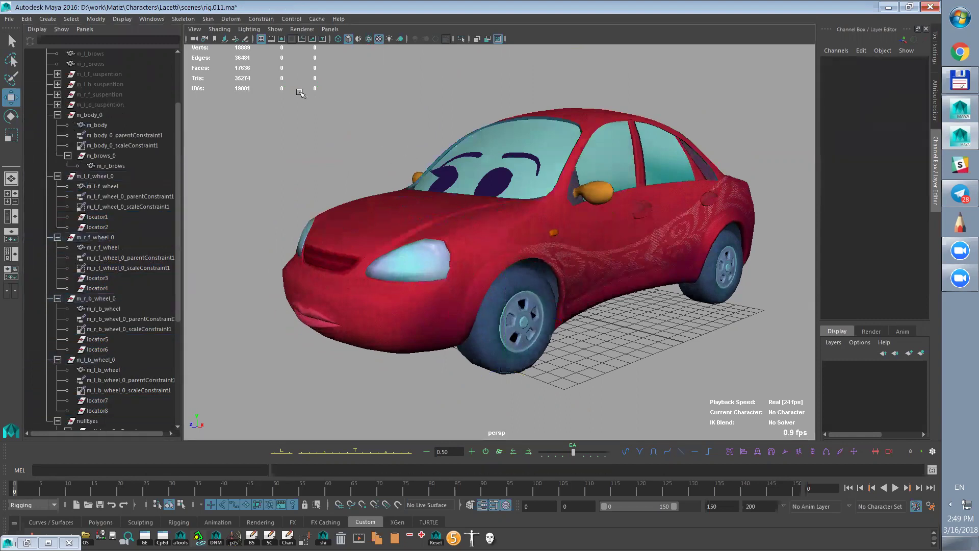
- Select all the car meshes and deselect the wheels from the side view, leaving the body, brows, eyes and eyelids selected
drag(230, 75, 775, 438)
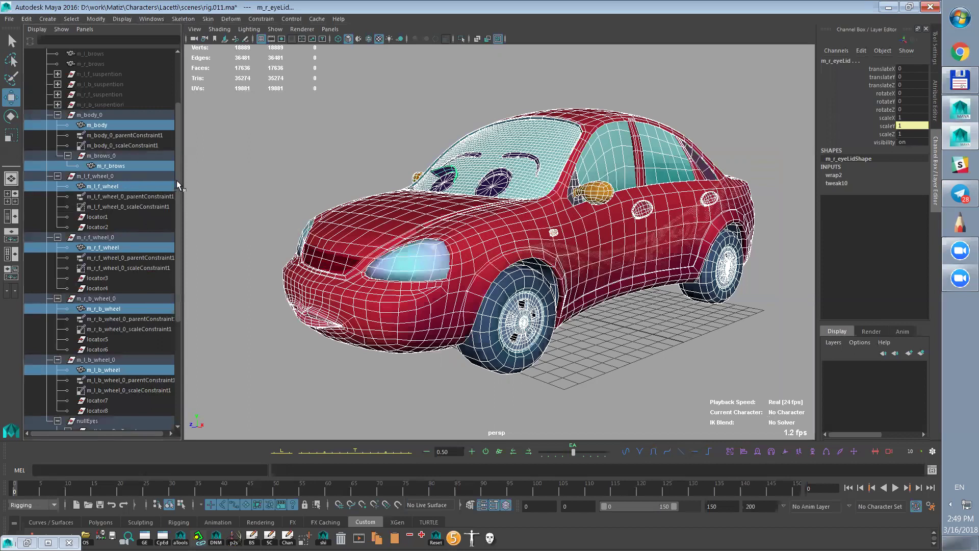
alt+drag(591, 375, 646, 383)
key(space)
scroll(451, 306, down, 2)
key(f)
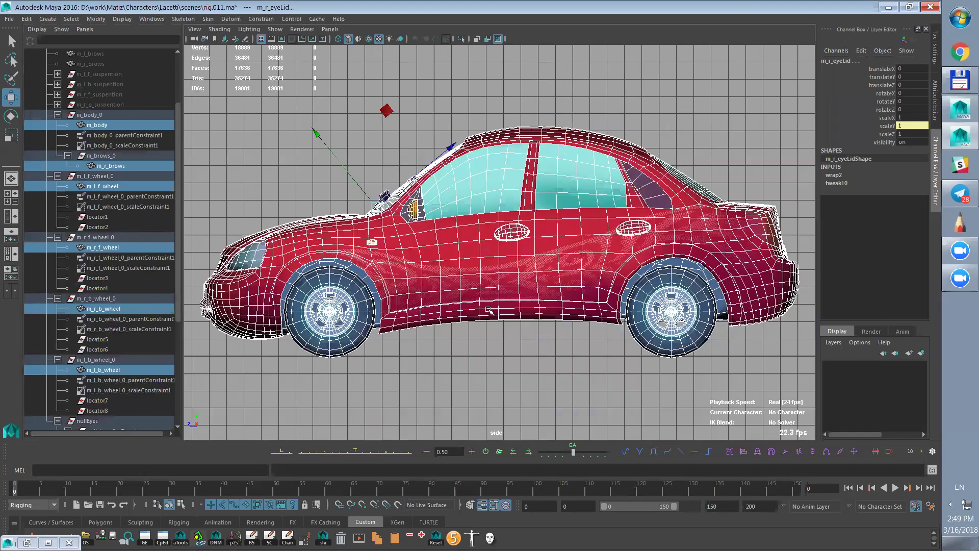
key(space)
drag(517, 278, 519, 257)
mouse_move(519, 266)
alt+mouse_down()
mouse_move(533, 274)
mouse_move(473, 273)
mouse_move(512, 276)
alt+mouse_up()
key(space)
ctrl+drag(261, 394, 717, 343)
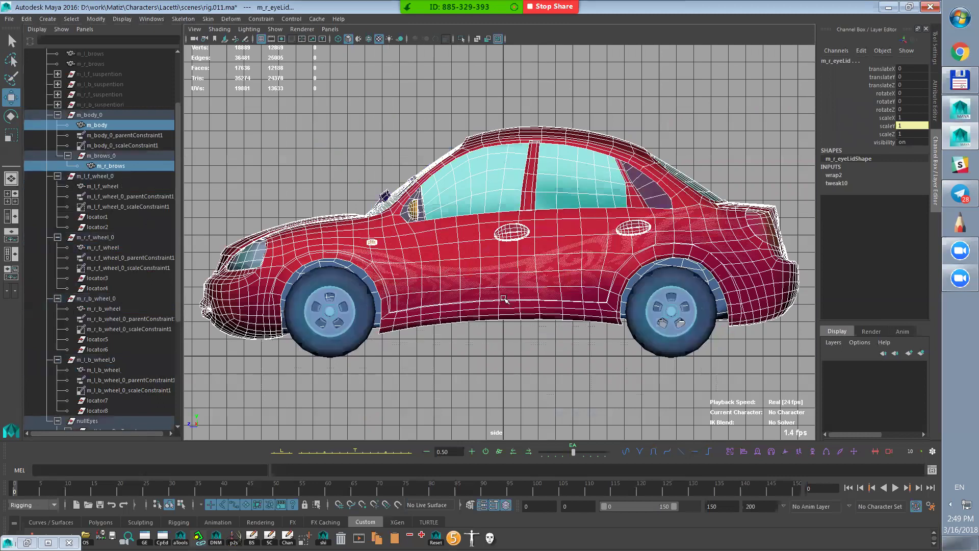
key(space)
drag(502, 298, 501, 276)
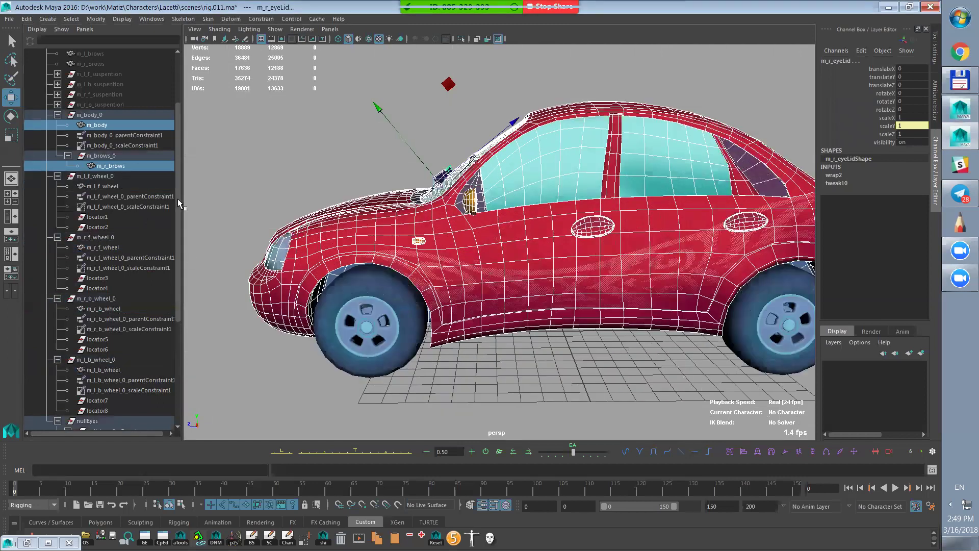
- Duplicate the selected body, brows, eye and eyelid meshes and unparent the copies to the top level of the scene
drag(177, 201, 179, 304)
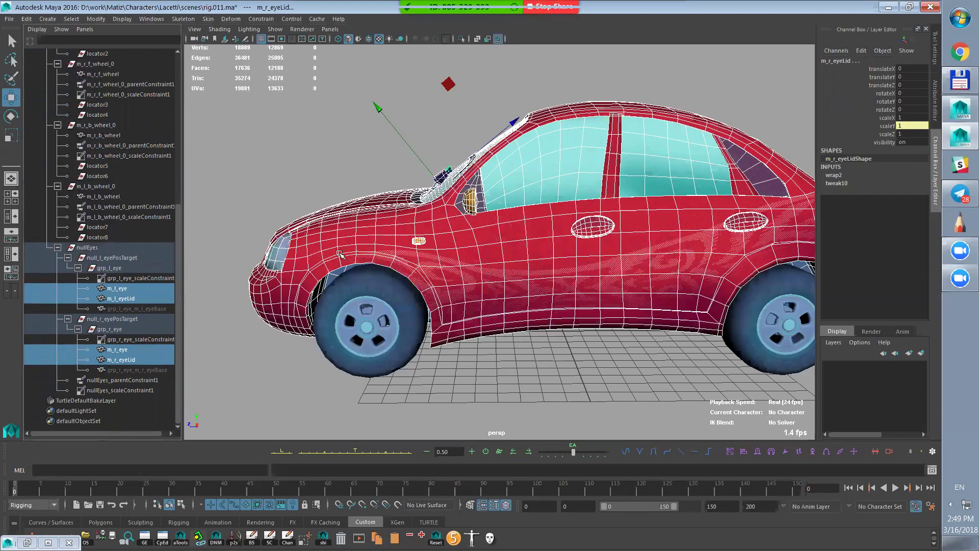
mouse_move(367, 262)
alt+mouse_down()
mouse_move(459, 265)
mouse_move(365, 263)
alt+mouse_up()
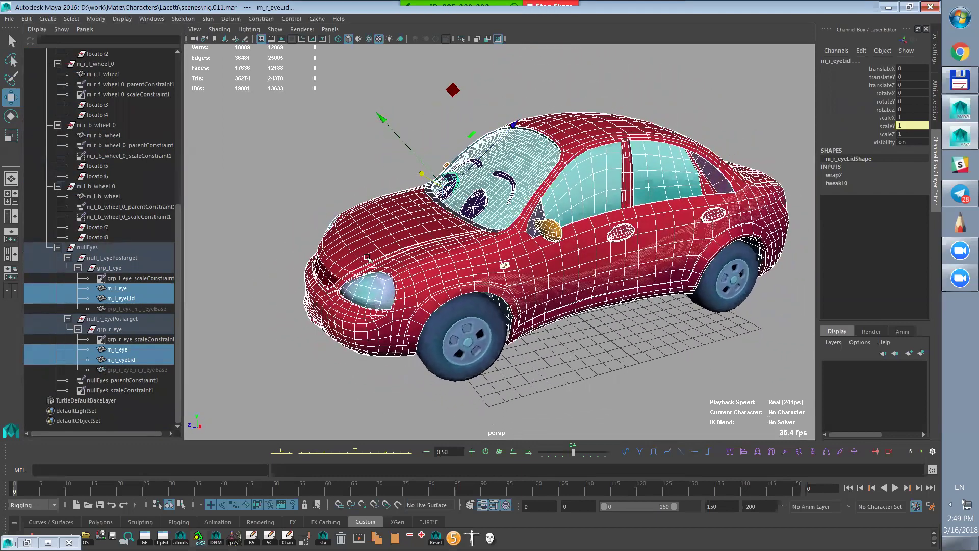
key(ctrl+d)
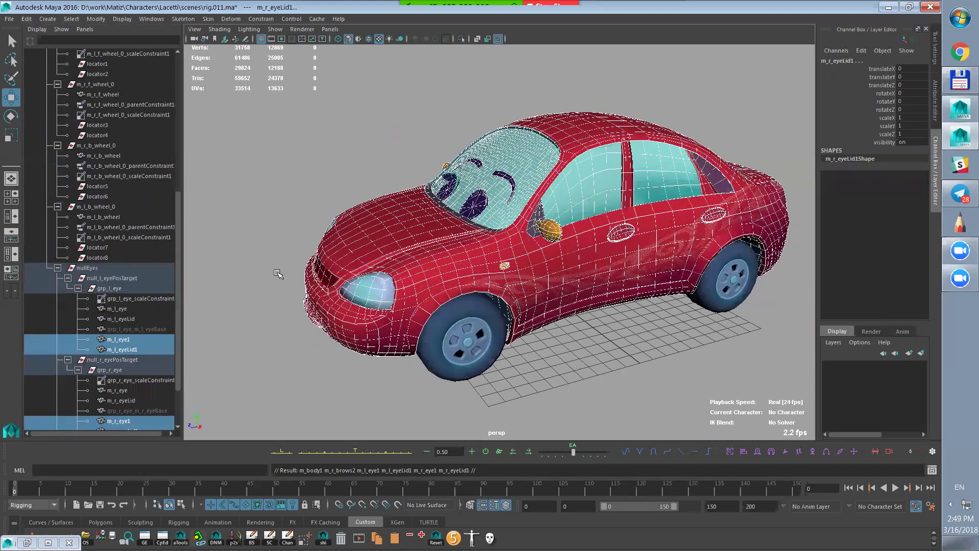
key(shift+p)
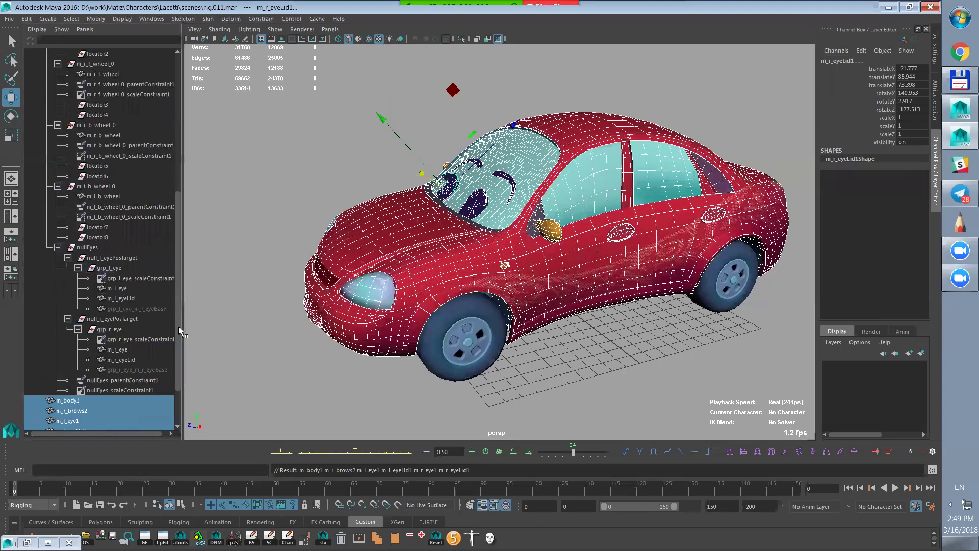
scroll(176, 332, down, 2)
alt+drag(455, 385, 501, 372)
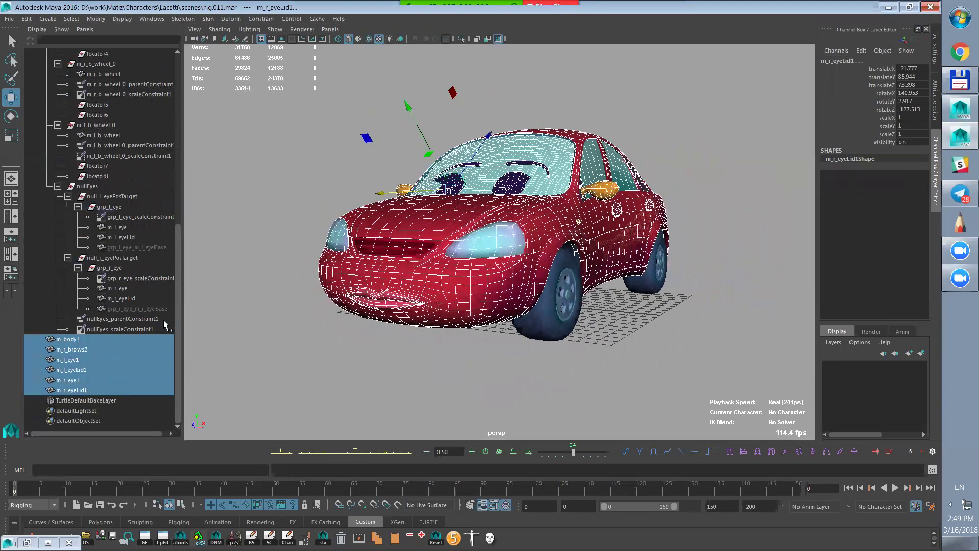
- Replace the "m" prefix of the body and brows copies with "b", giving b_body1 and b_r_brows2
click(89, 340)
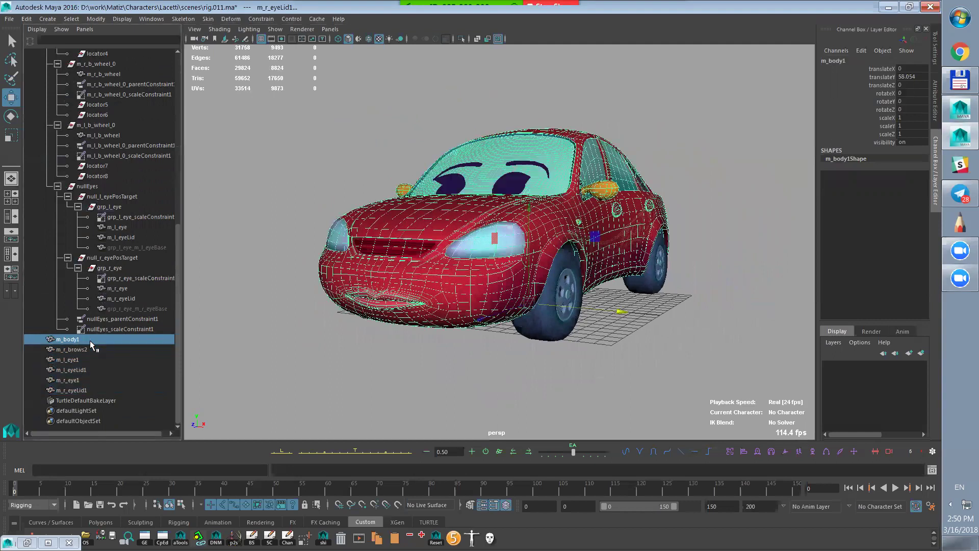
click(71, 350)
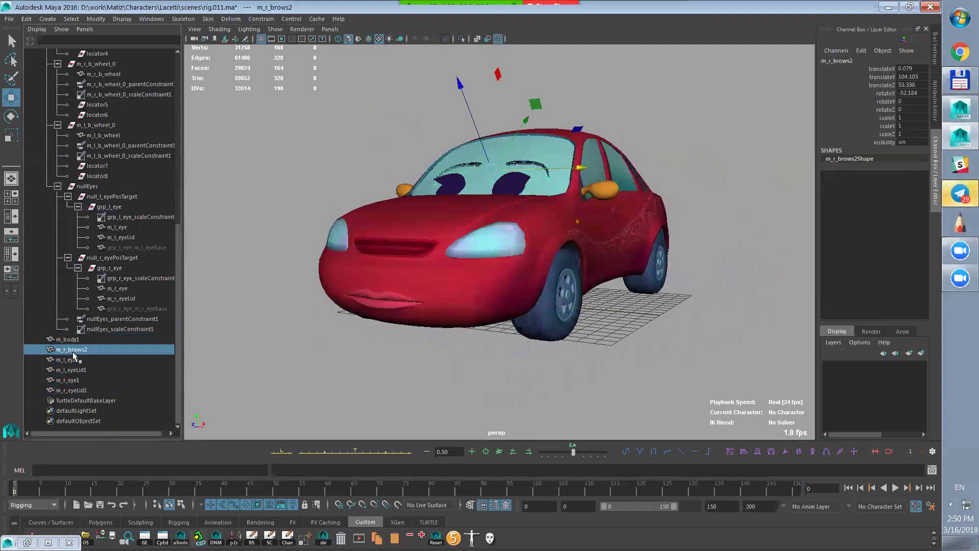
click(63, 340)
double_click(64, 340)
drag(64, 340, 37, 342)
text(b)
key(Return)
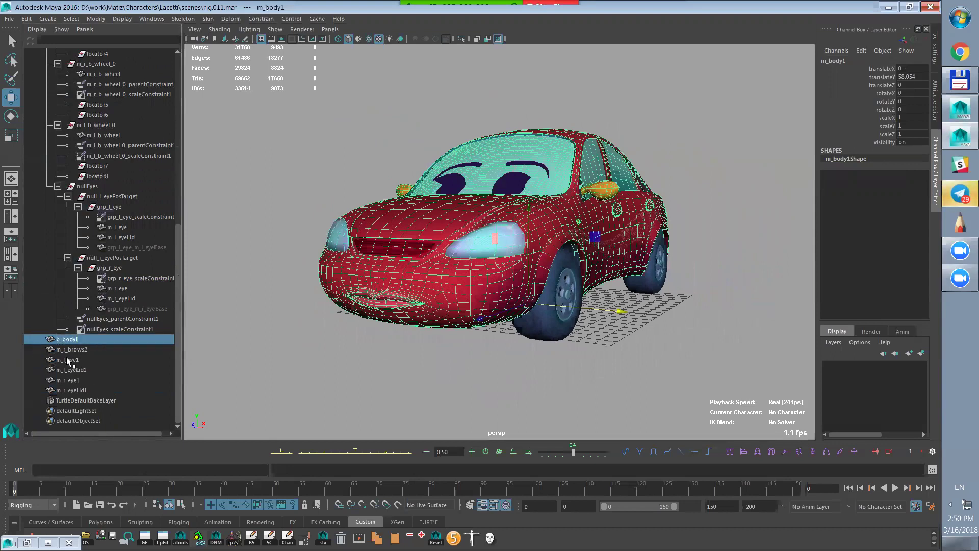
double_click(45, 351)
key(Home)
key(Delete)
text(b)
key(Return)
- Rename the left eye and left eyelid copies as b_l_eye1 and b_l_eyeLid1
double_click(53, 360)
key(Home)
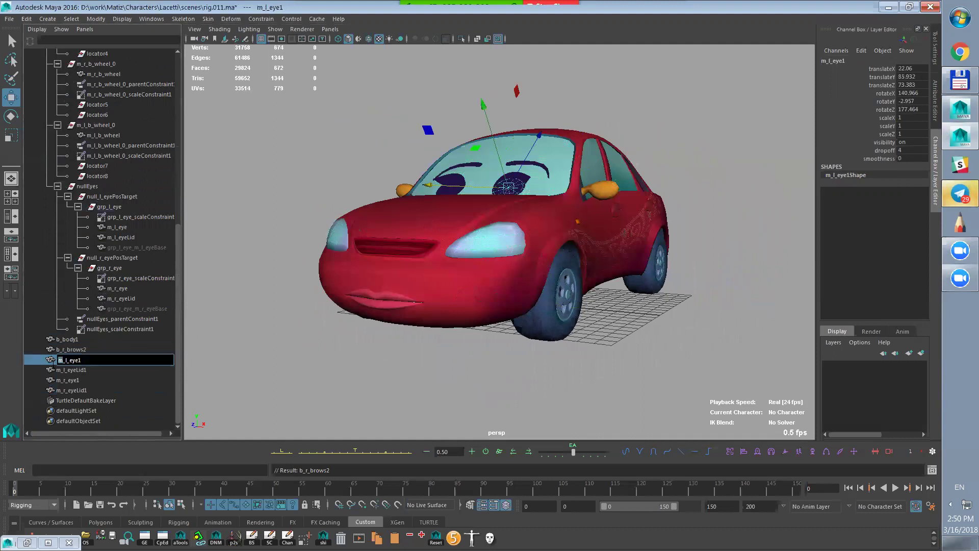
key(Delete)
text(b)
key(Return)
double_click(60, 370)
key(Home)
key(Delete)
text(b)
key(Return)
- Rename the right eye and right eyelid copies as b_r_eye1 and b_r_eyeLid1
double_click(51, 381)
key(Home)
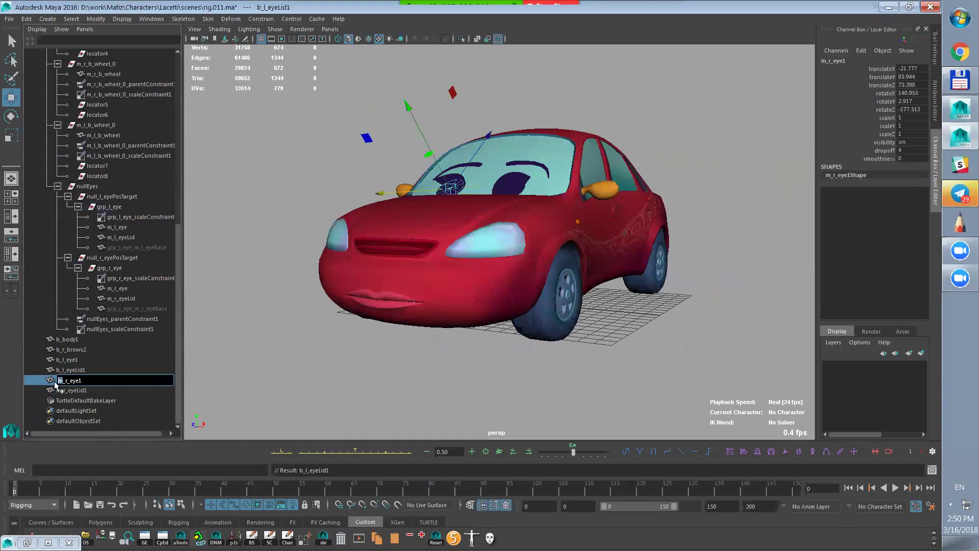
key(Delete)
text(b)
key(Return)
double_click(64, 390)
key(Home)
key(Delete)
text(b)
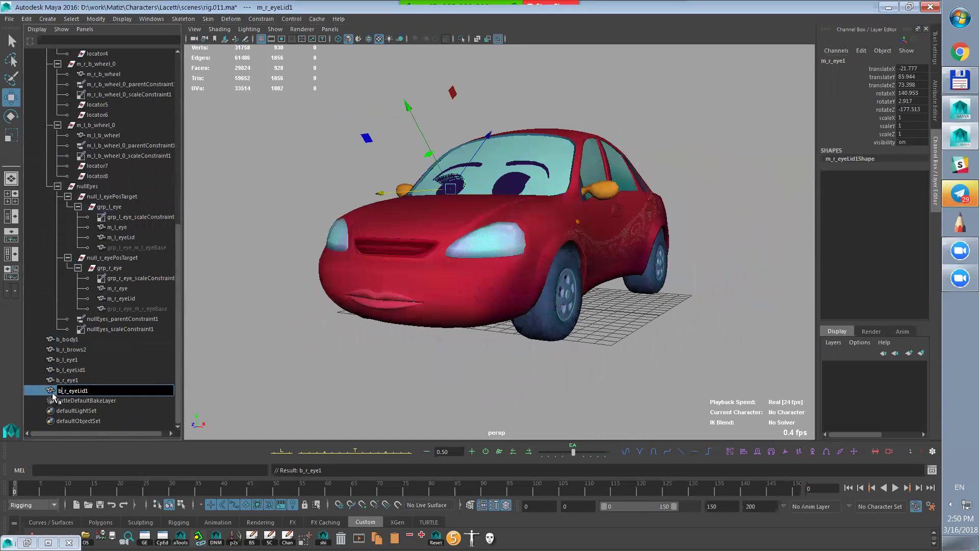
key(Return)
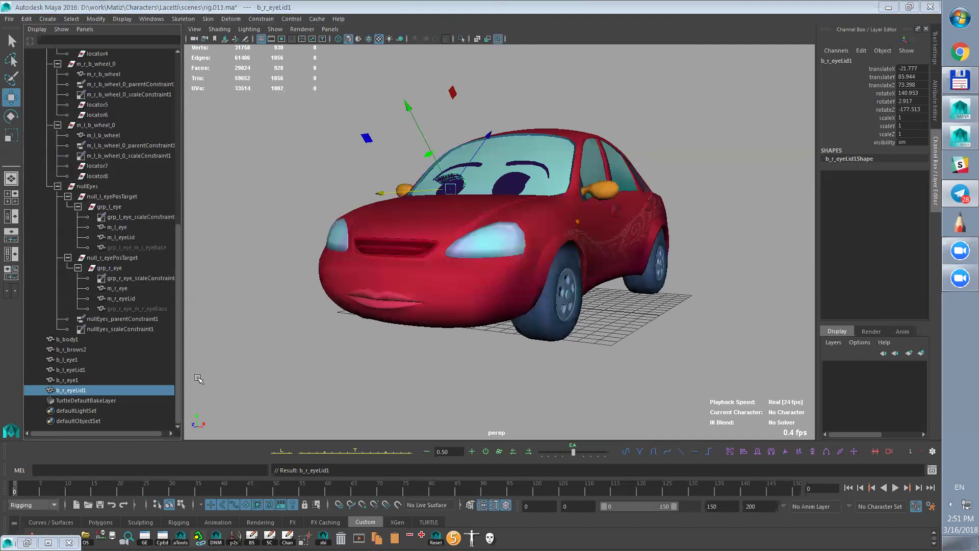
- Remove the trailing digit from the body, brows, left eye and left eyelid copies, giving b_body, b_r_brows, b_l_eye and b_l_eyeLid
double_click(68, 339)
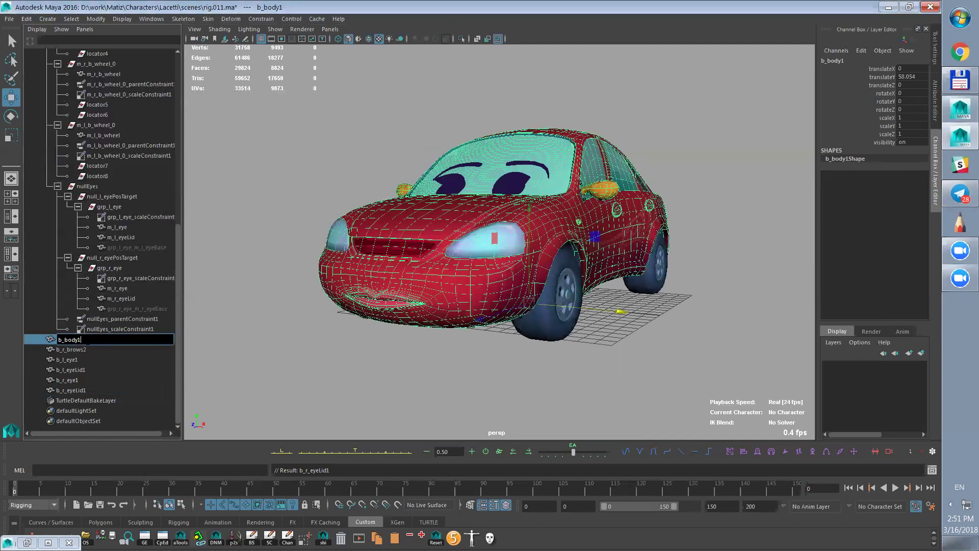
double_click(91, 347)
key(BackSpace)
double_click(97, 360)
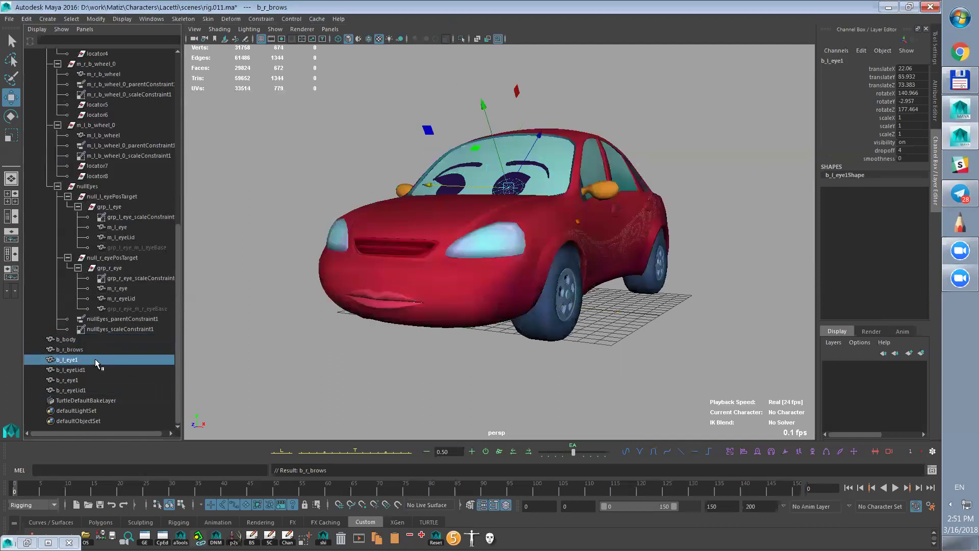
key(BackSpace)
double_click(100, 370)
key(BackSpace)
- Rename the right eye and right eyelid copies as b_r_eye and b_r_eyeLid
double_click(105, 381)
key(BackSpace)
click(95, 391)
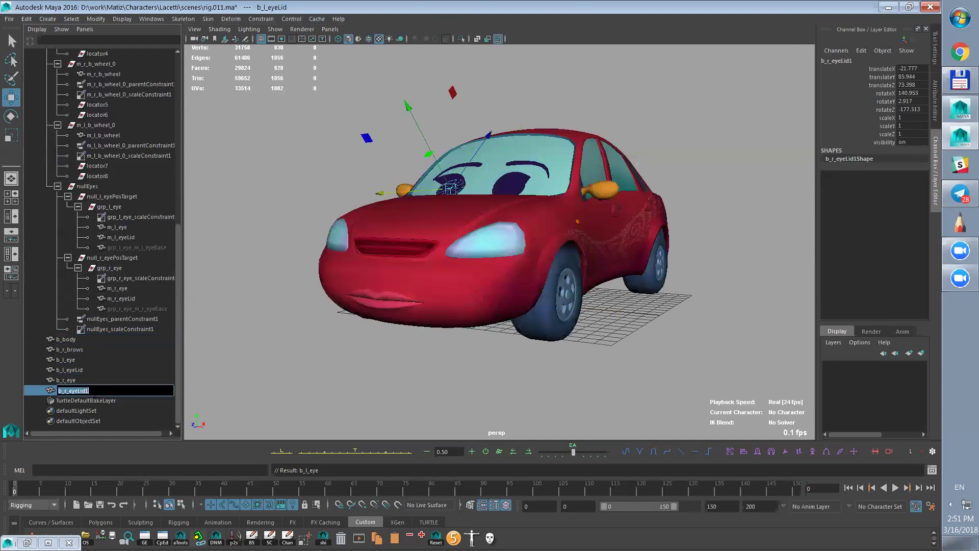
double_click(99, 390)
key(BackSpace)
key(Return)
- Select all six b_ copies and run the cometRename MEL script from the Script Editor
drag(69, 340, 72, 391)
click(932, 469)
click(533, 305)
click(487, 305)
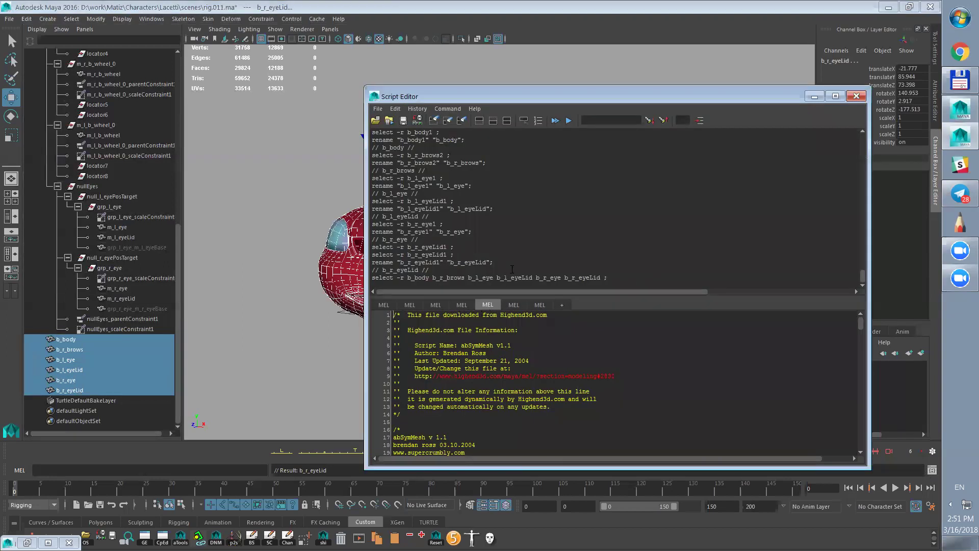
click(463, 306)
click(444, 306)
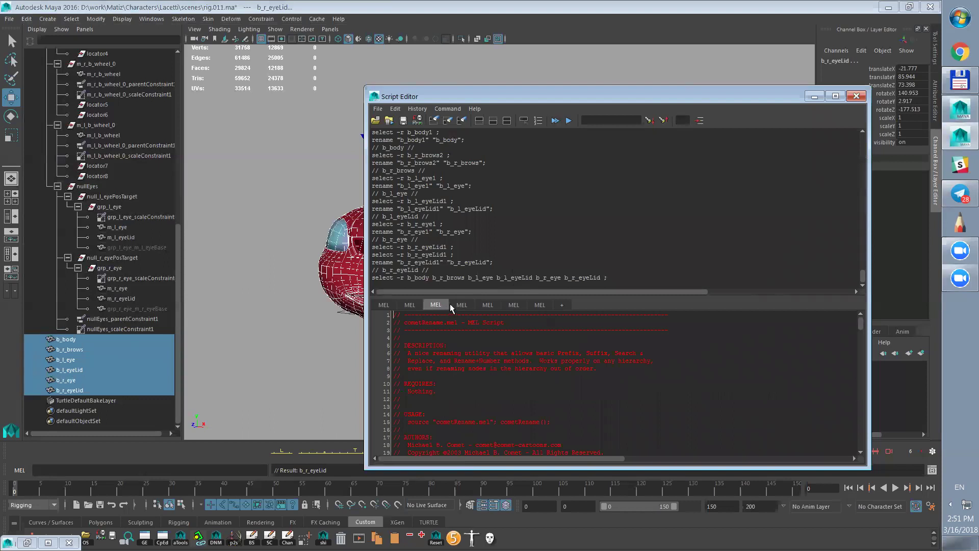
click(556, 121)
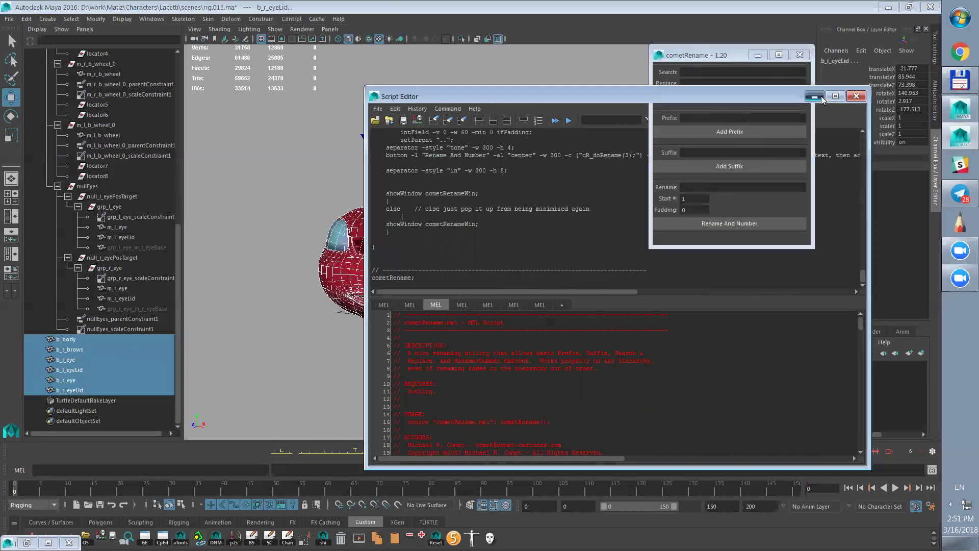
click(814, 97)
- Add the suffix "_squash" to the six selected copies and close the renaming tool
click(701, 155)
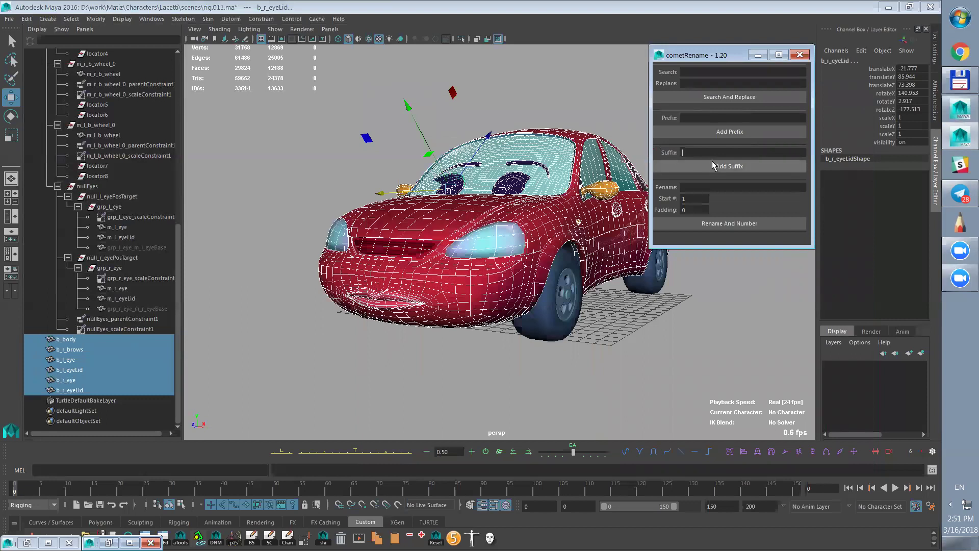
text(_squash)
click(743, 167)
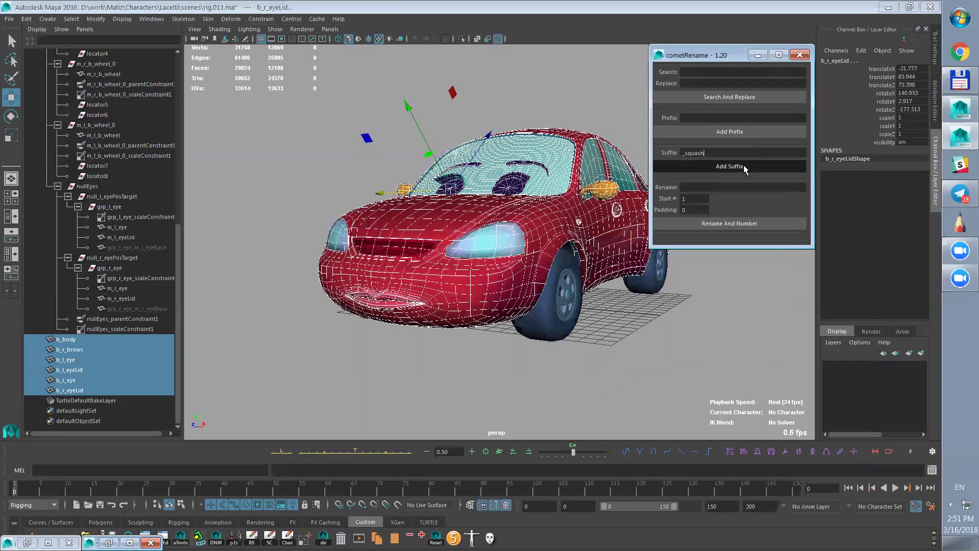
click(799, 55)
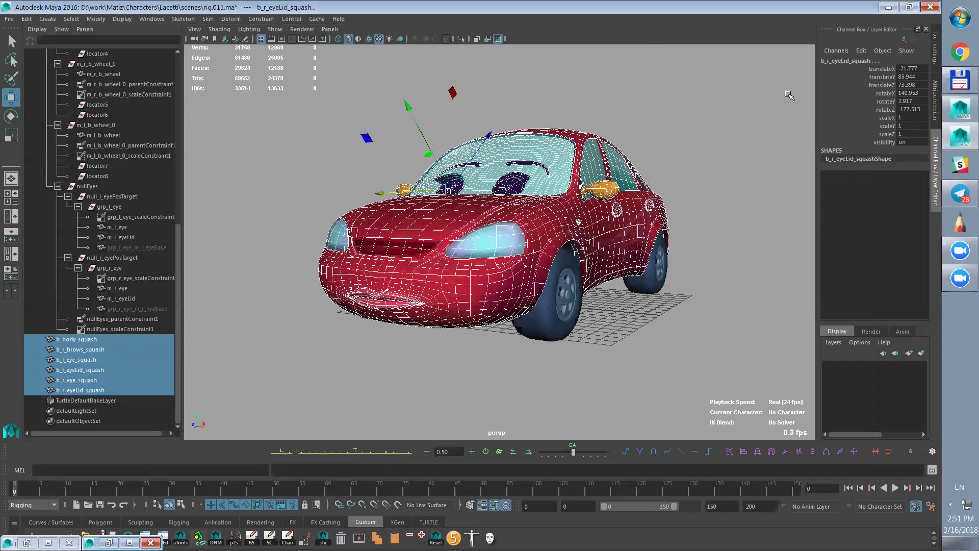
- Turn off the mesh attribute of the Lacetti top node to hide the original car meshes
alt+drag(666, 264, 680, 306)
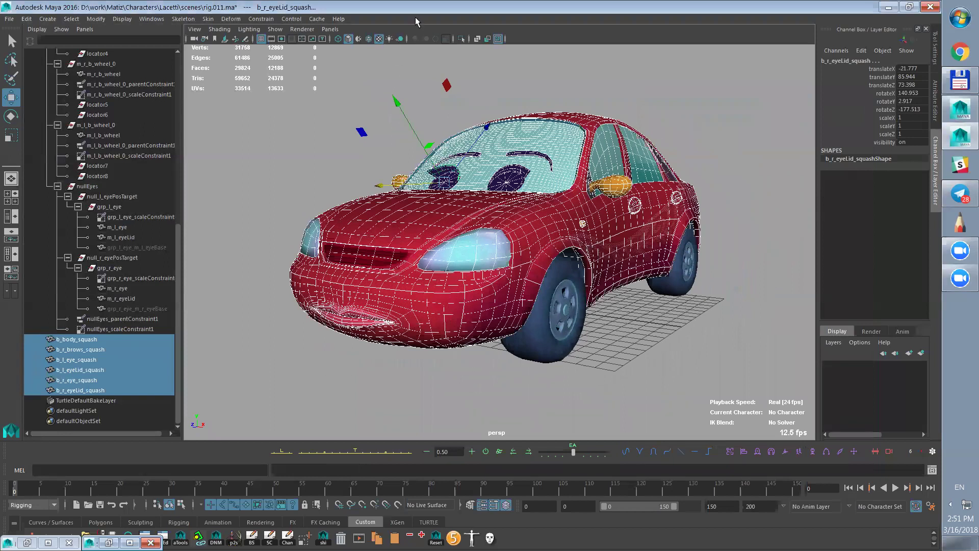
scroll(173, 160, up, 10)
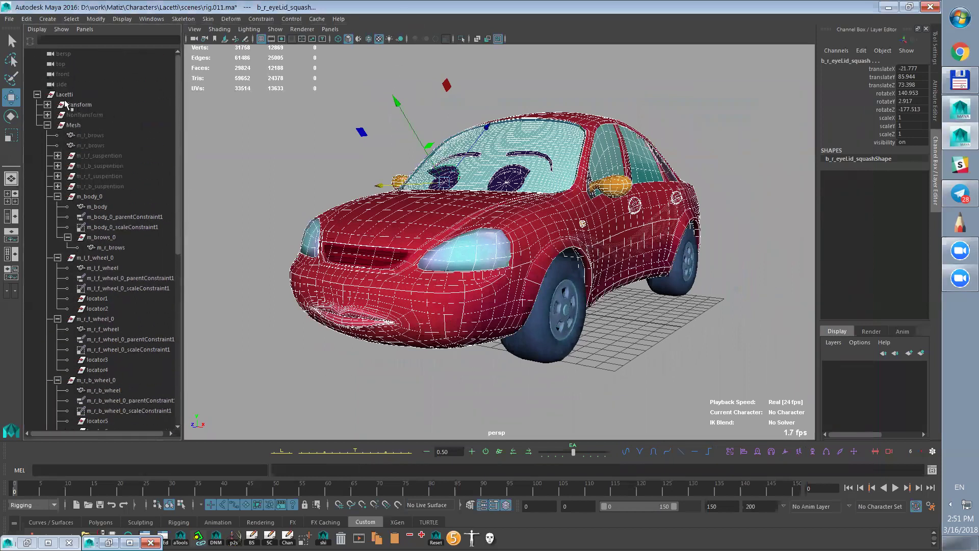
click(67, 96)
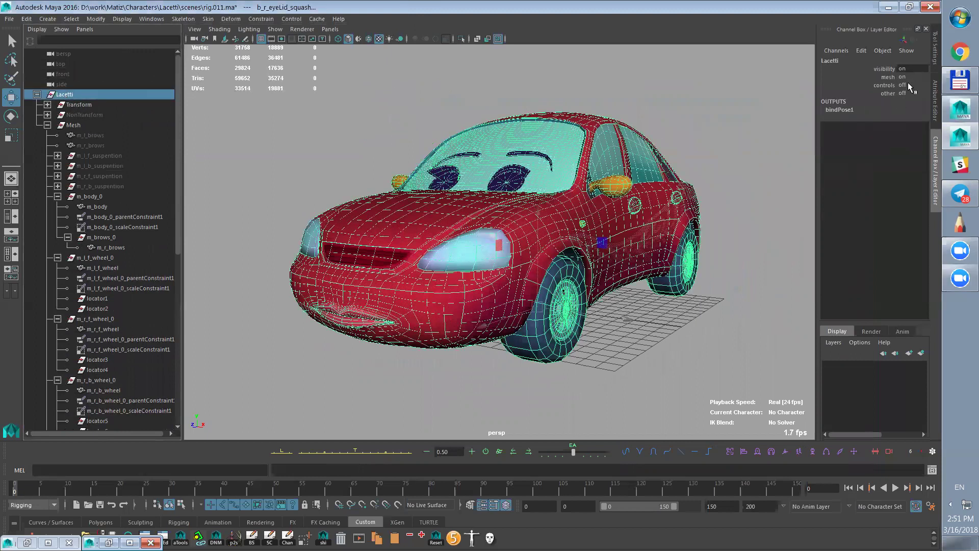
text(0)
key(Return)
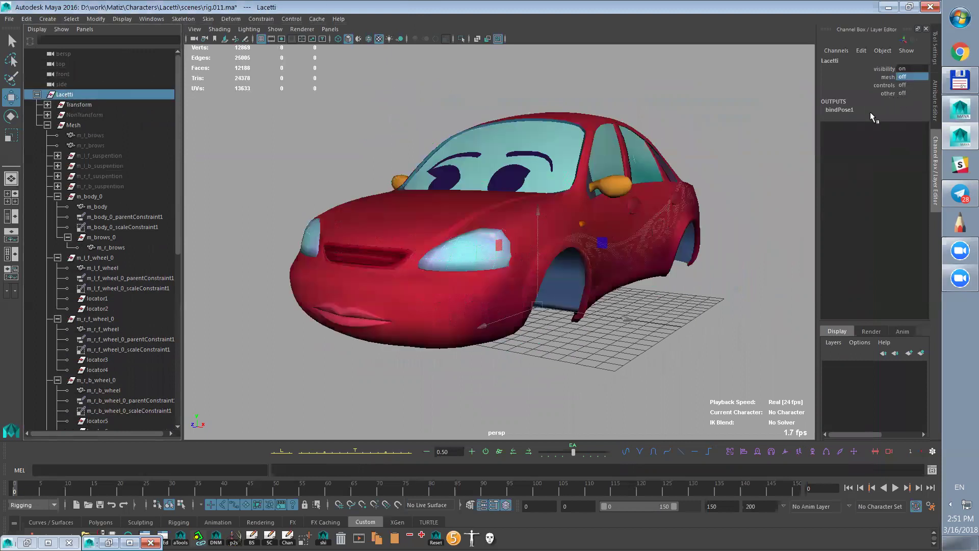
- Select b_body_squash and split the Outliner into two stacked panes, keeping the squash meshes in the lower one
drag(178, 243, 178, 273)
scroll(172, 408, down, 2)
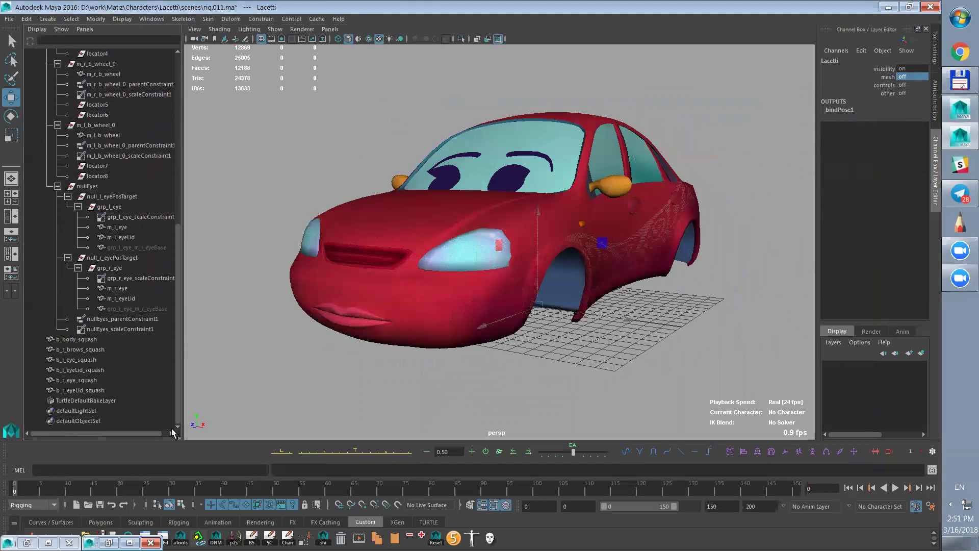
click(97, 341)
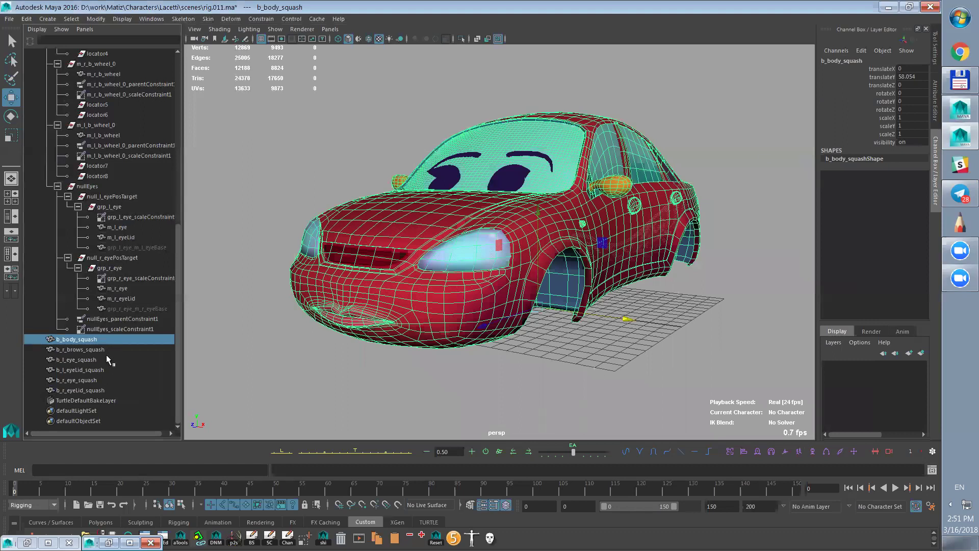
drag(177, 286, 179, 306)
drag(137, 438, 167, 439)
drag(155, 246, 154, 337)
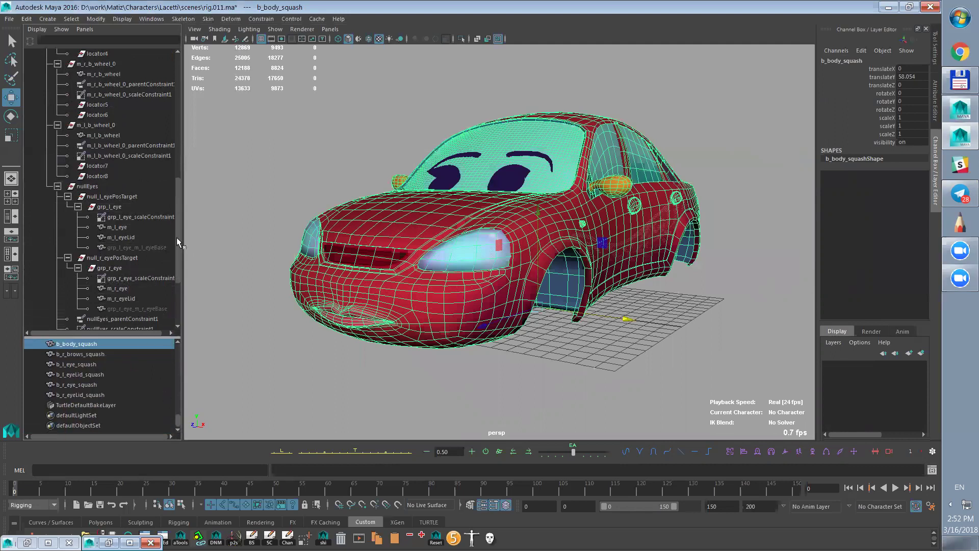
- Add b_body_squash as a blend shape target of m_body on the existing node "shapes"
drag(177, 240, 189, 148)
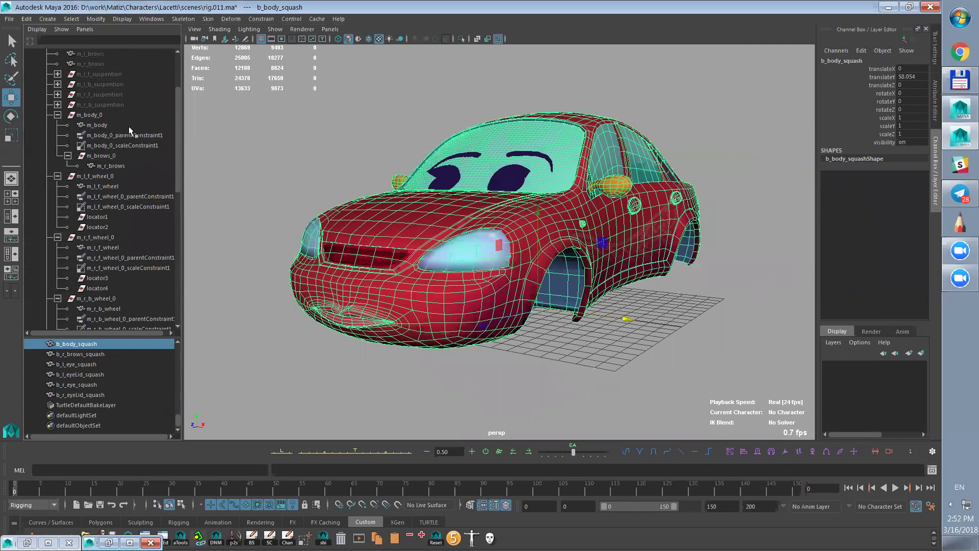
click(105, 125)
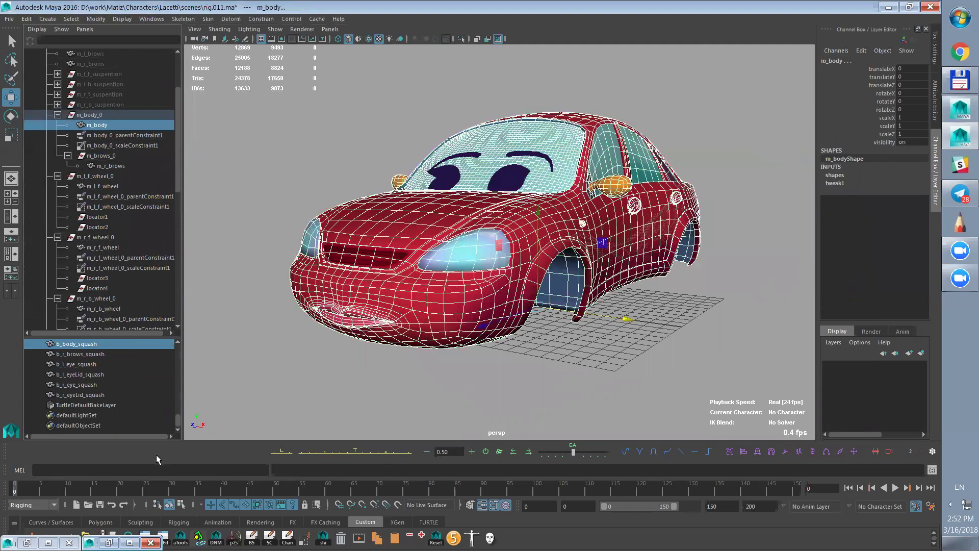
click(230, 19)
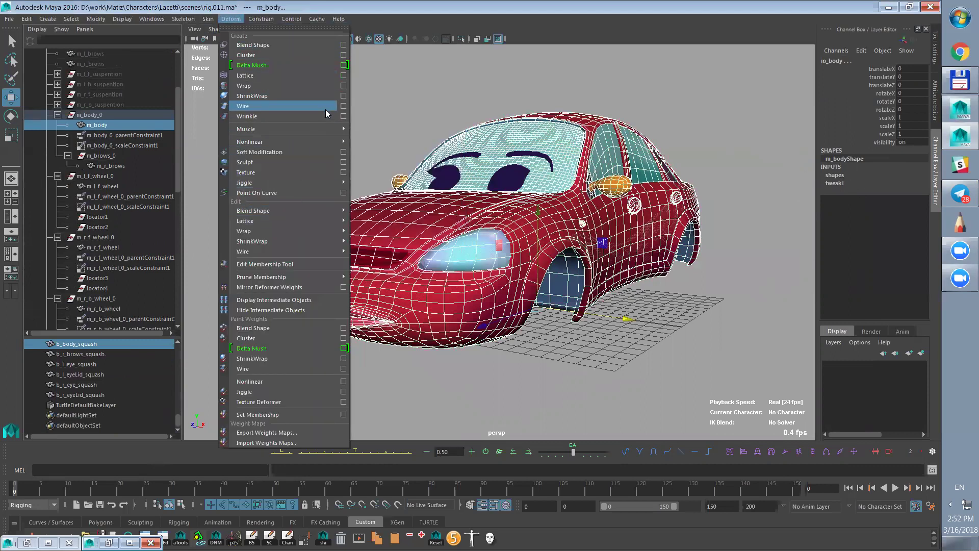
mouse_move(321, 281)
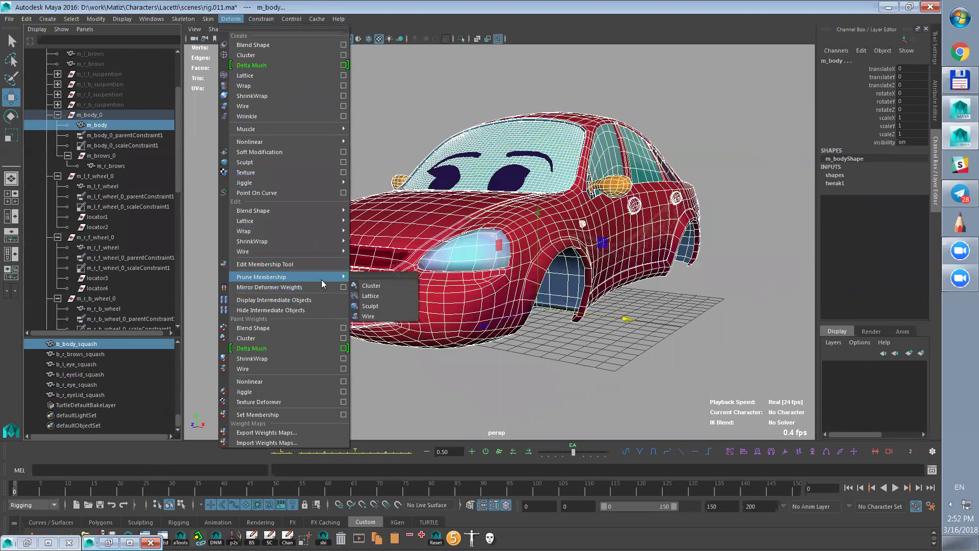
mouse_move(326, 211)
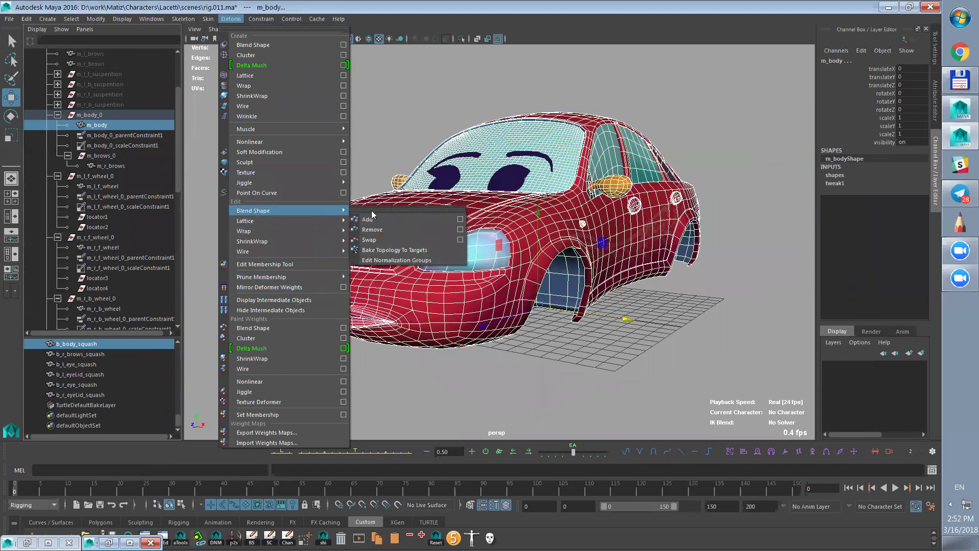
click(461, 219)
click(416, 221)
click(452, 241)
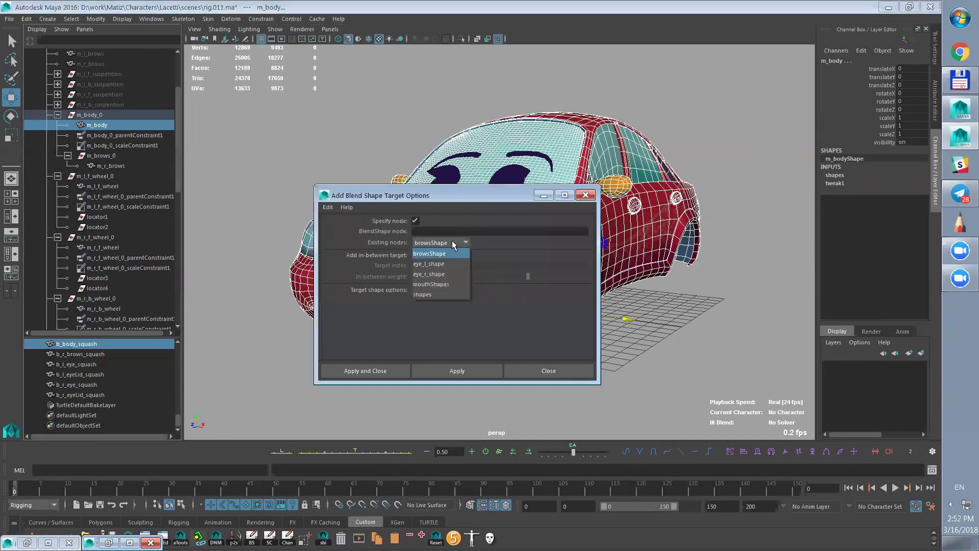
click(427, 295)
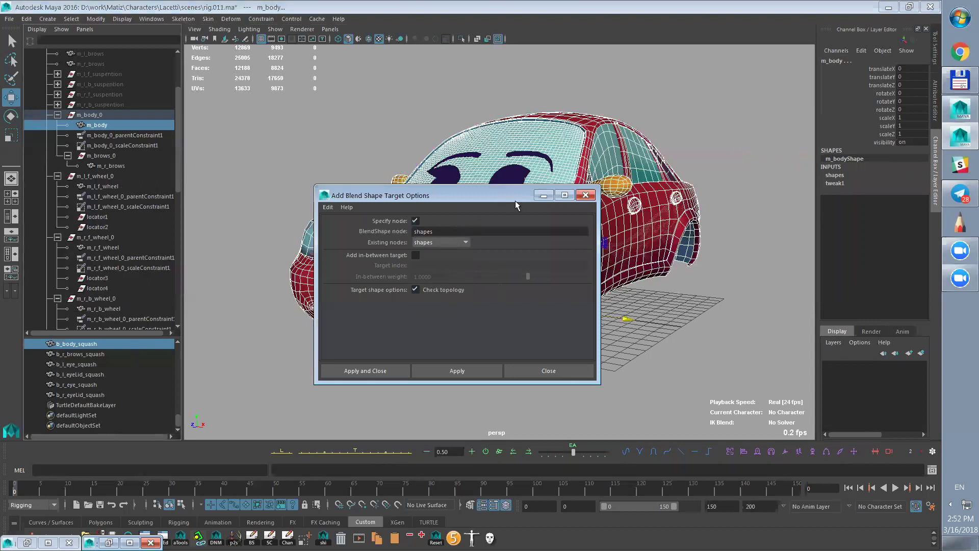
click(374, 370)
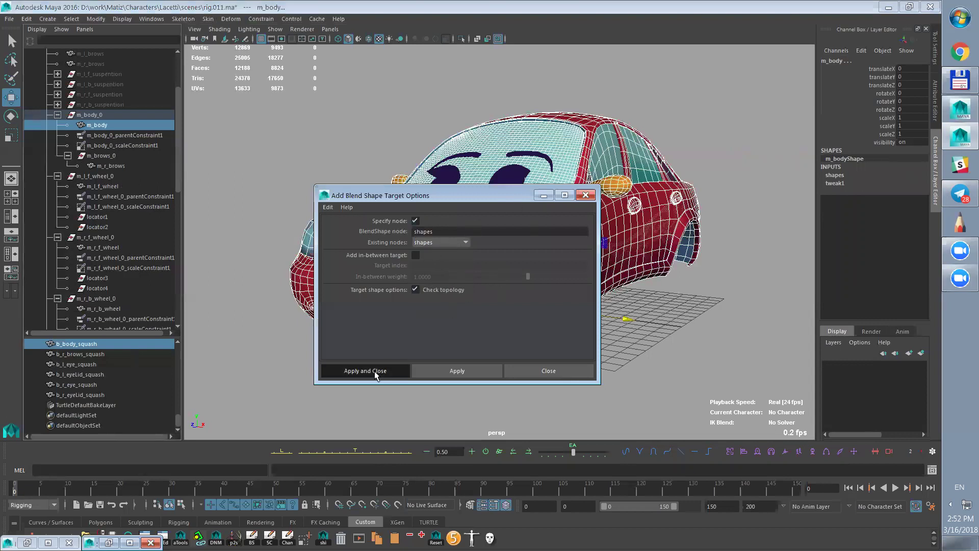
- Set the b_body_squash weight to 1 in the shapes node of m_body
double_click(834, 175)
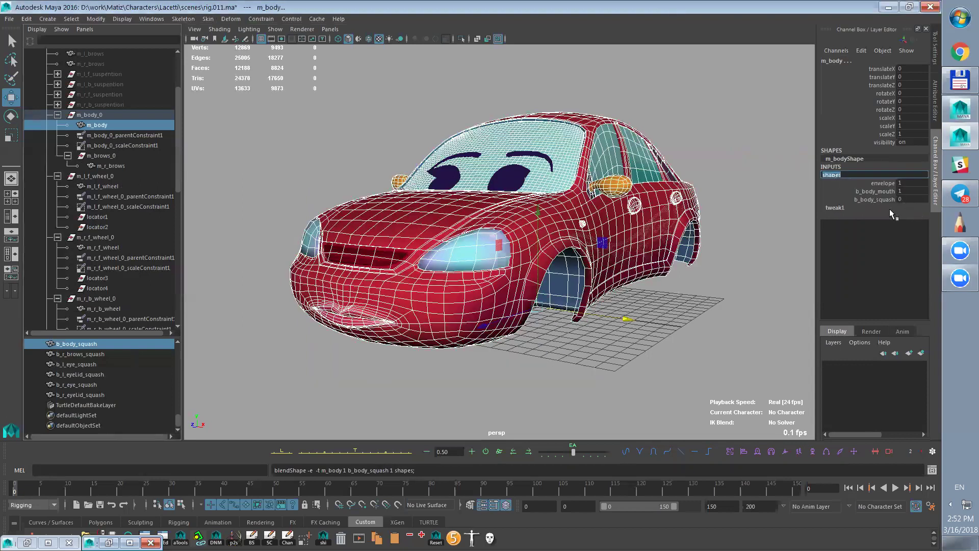
click(882, 199)
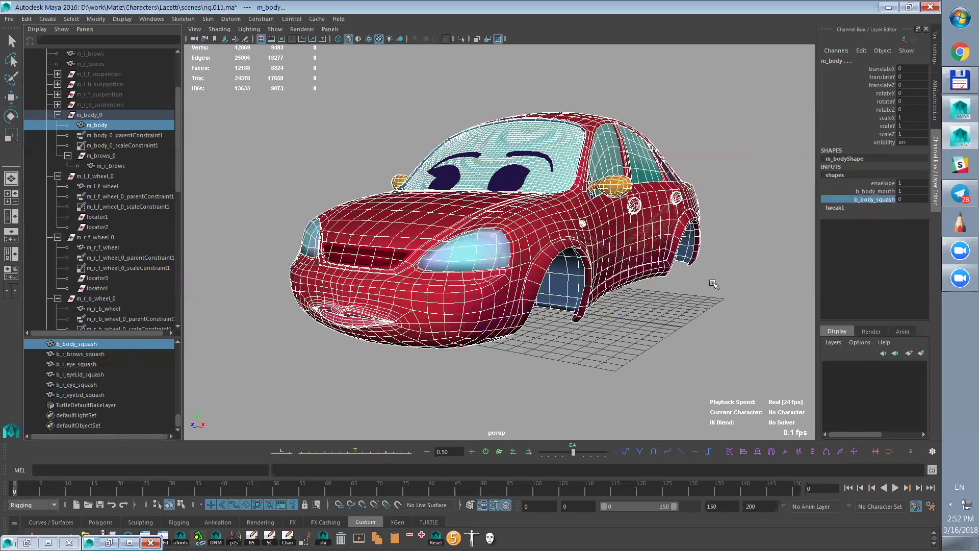
middle_drag(608, 306, 735, 281)
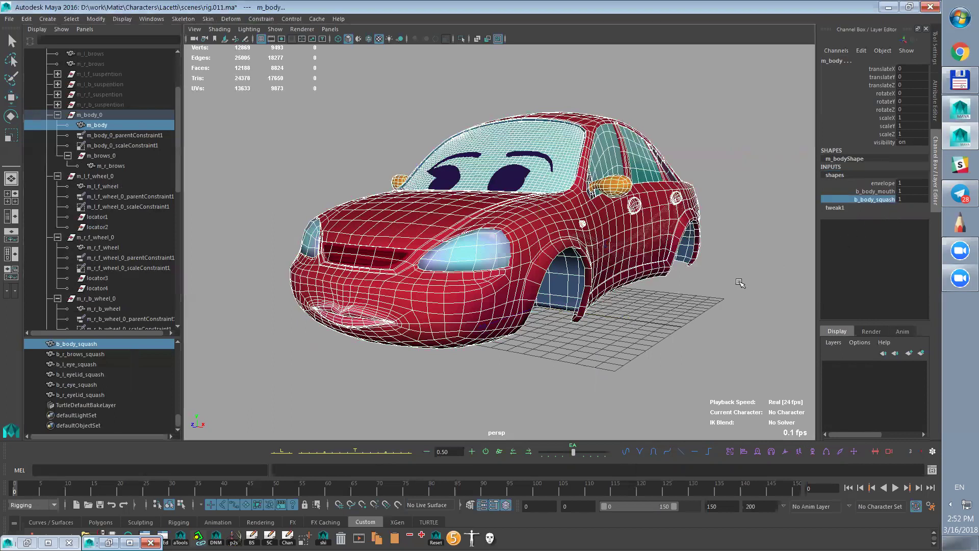
- Select b_r_brows_squash and then m_r_brows, and detach the Blend Shape editing commands as a floating window
click(97, 355)
key(w)
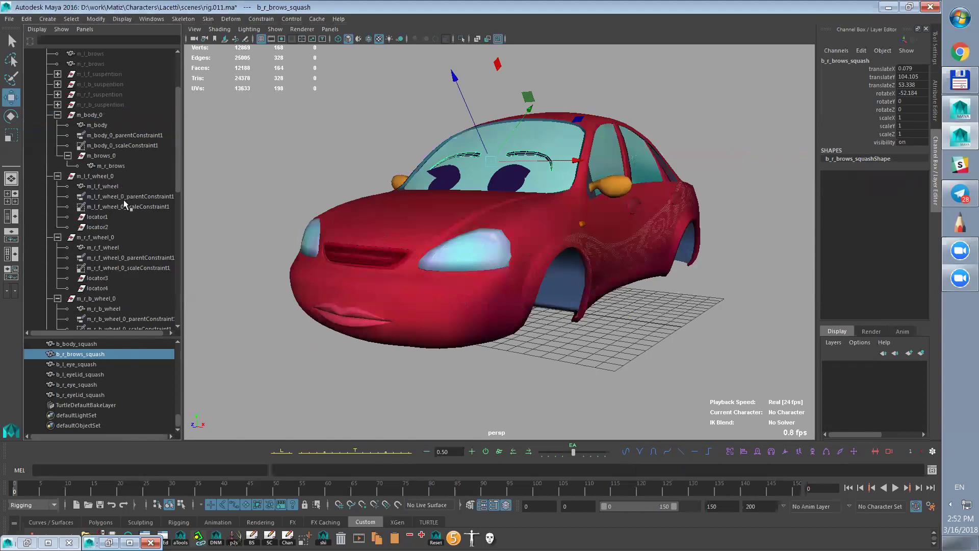
click(116, 167)
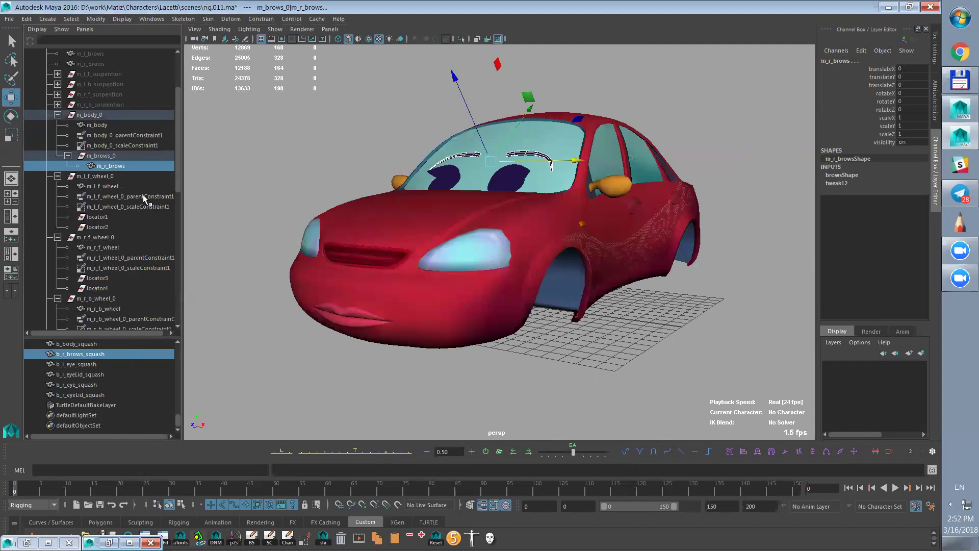
click(231, 19)
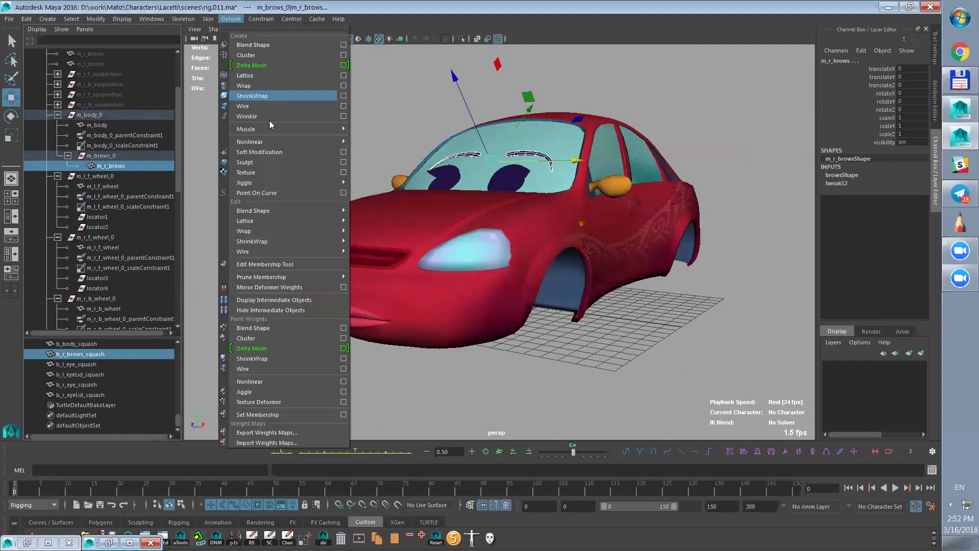
mouse_move(306, 210)
click(456, 211)
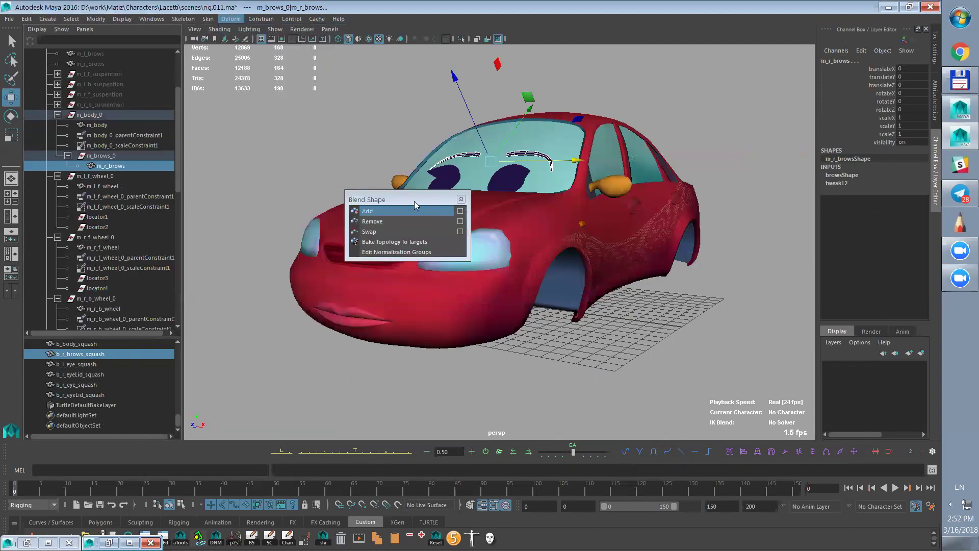
drag(412, 198, 267, 106)
- Add the selected brows copy as a blend shape target on the existing node browsShape and close the options
click(313, 119)
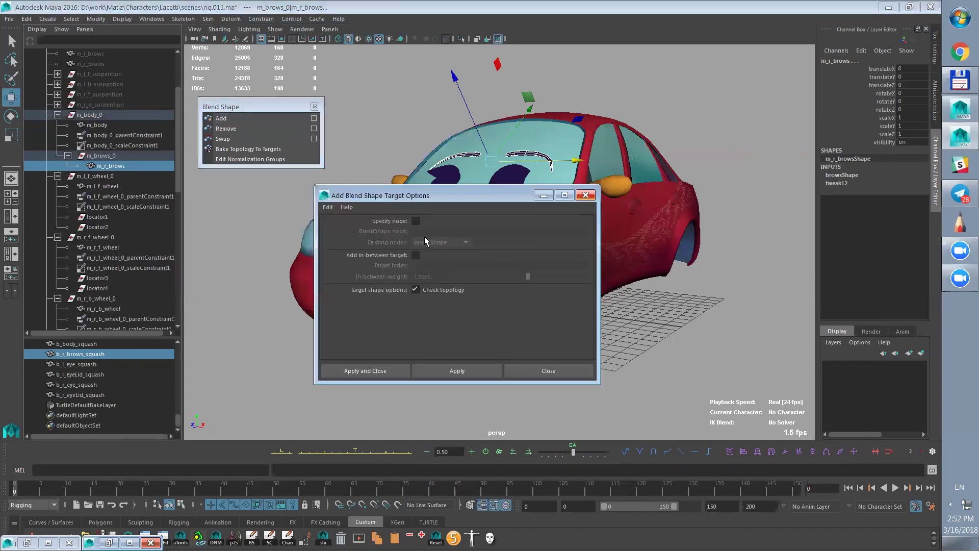
click(416, 220)
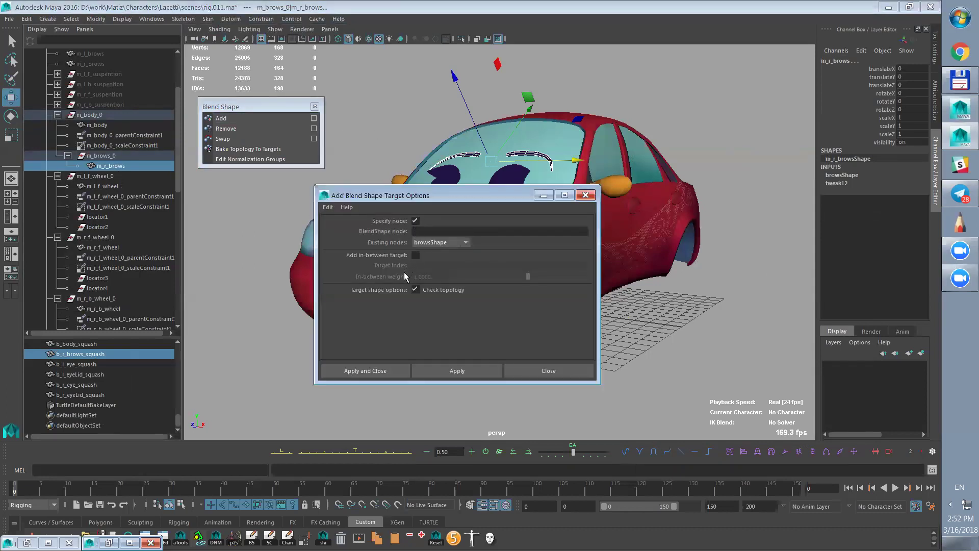
click(446, 243)
click(440, 254)
click(444, 369)
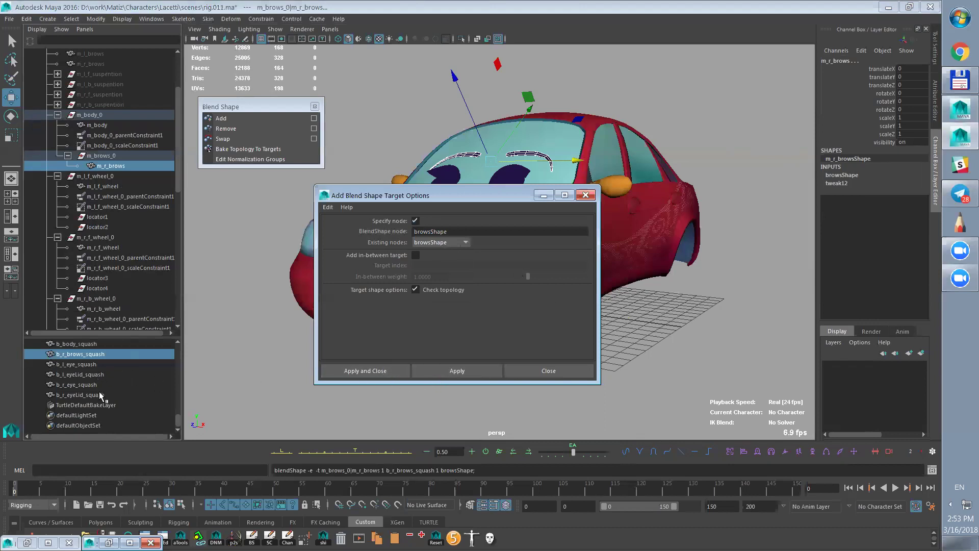
click(586, 195)
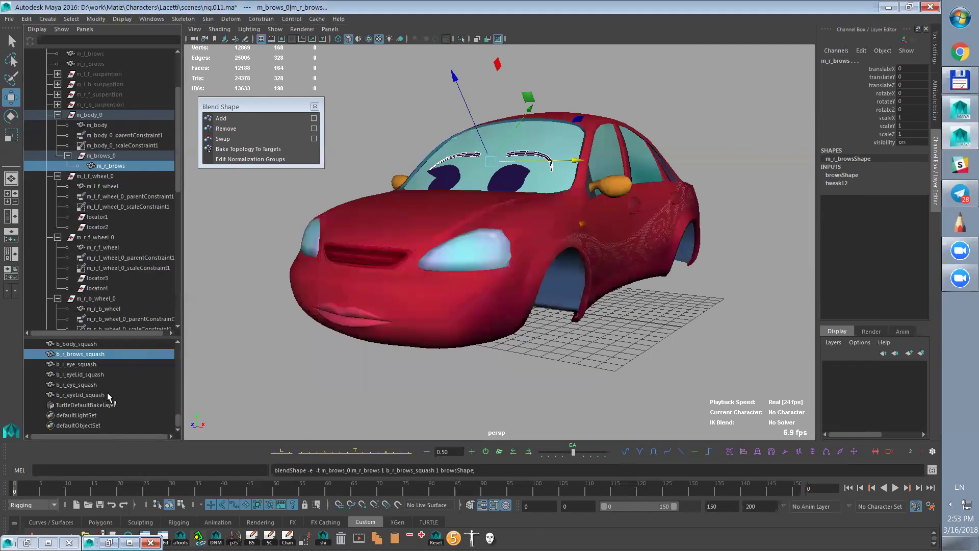
- Select b_l_eye_squash and add the m_l_eye mesh under grp_l_eye to the selection
click(89, 365)
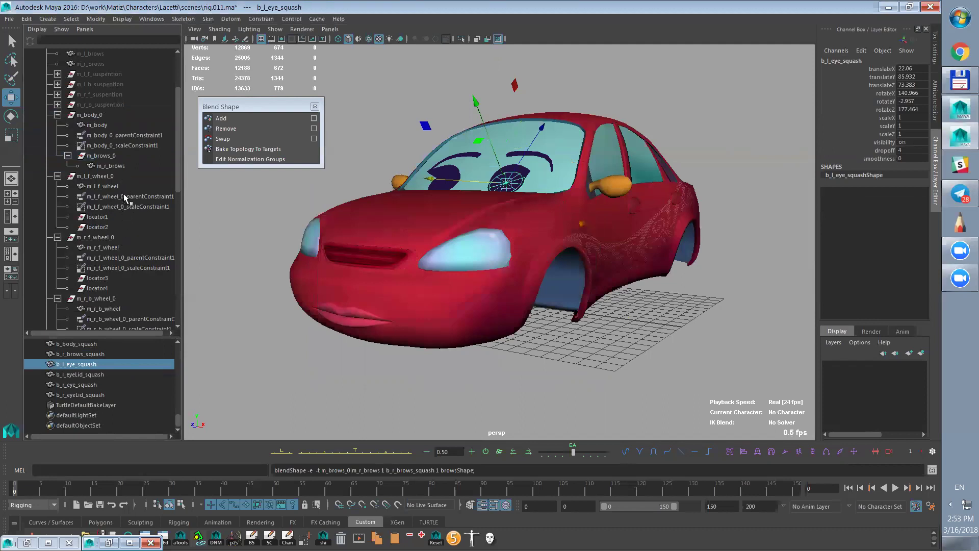
drag(177, 180, 170, 274)
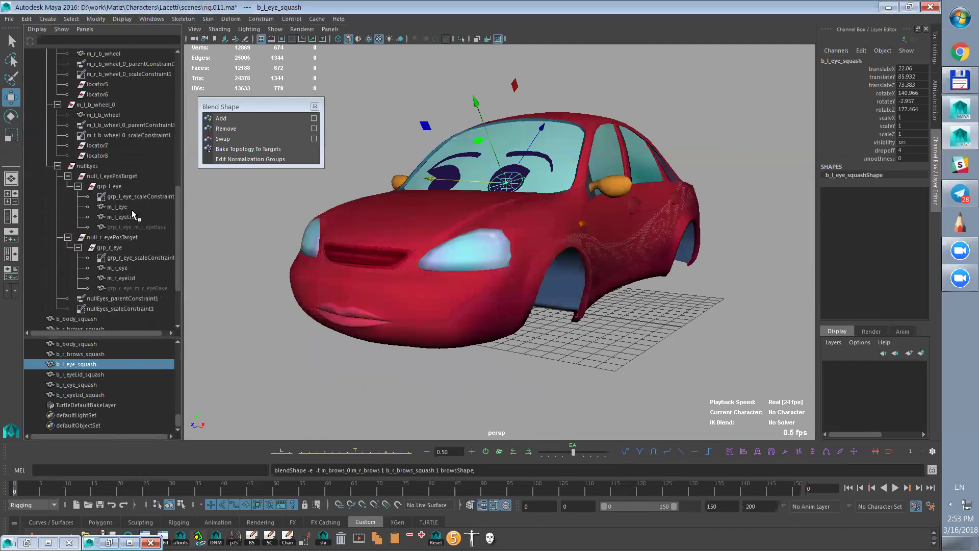
click(118, 206)
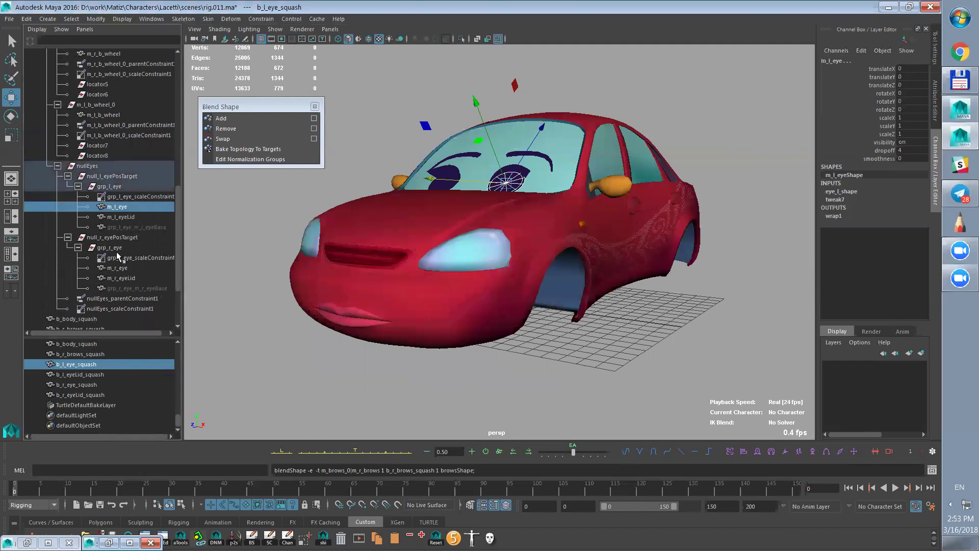
click(314, 117)
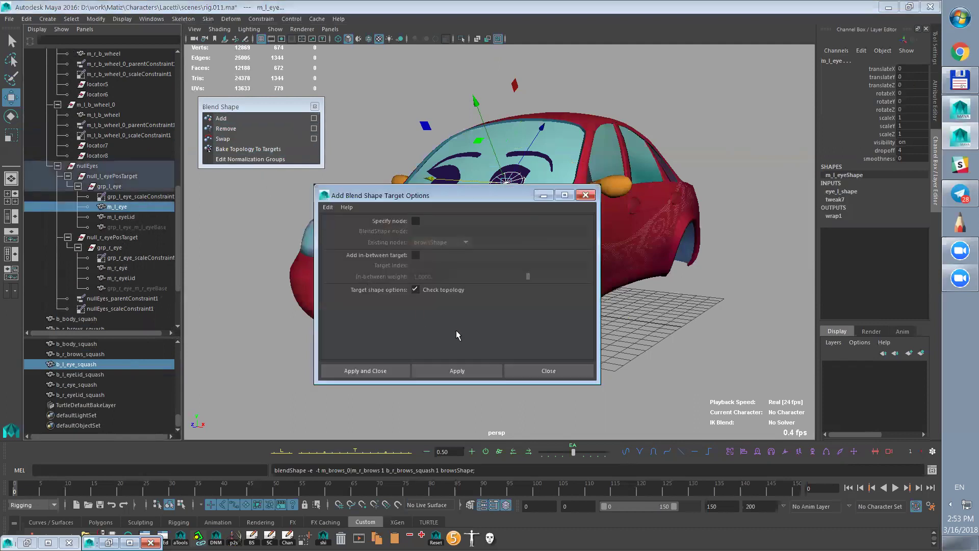
click(416, 221)
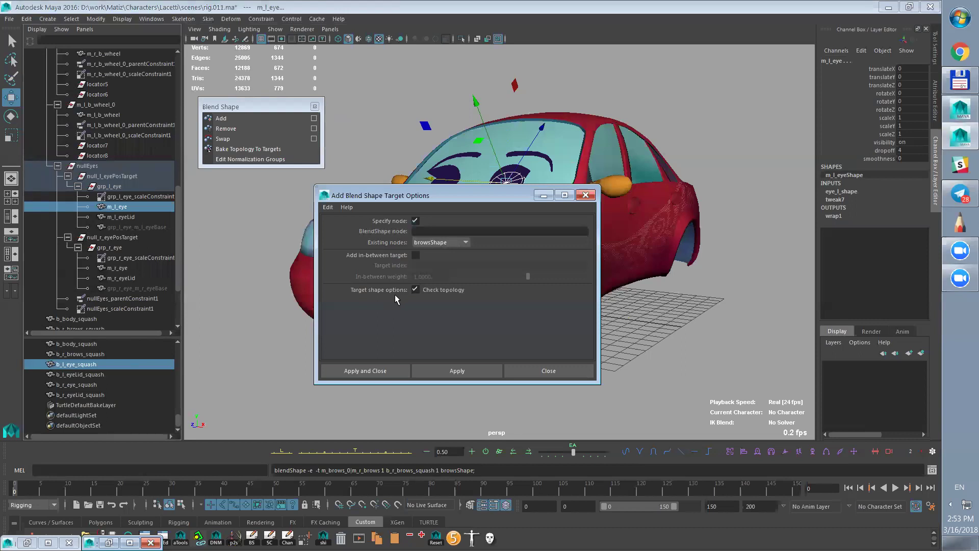
click(585, 195)
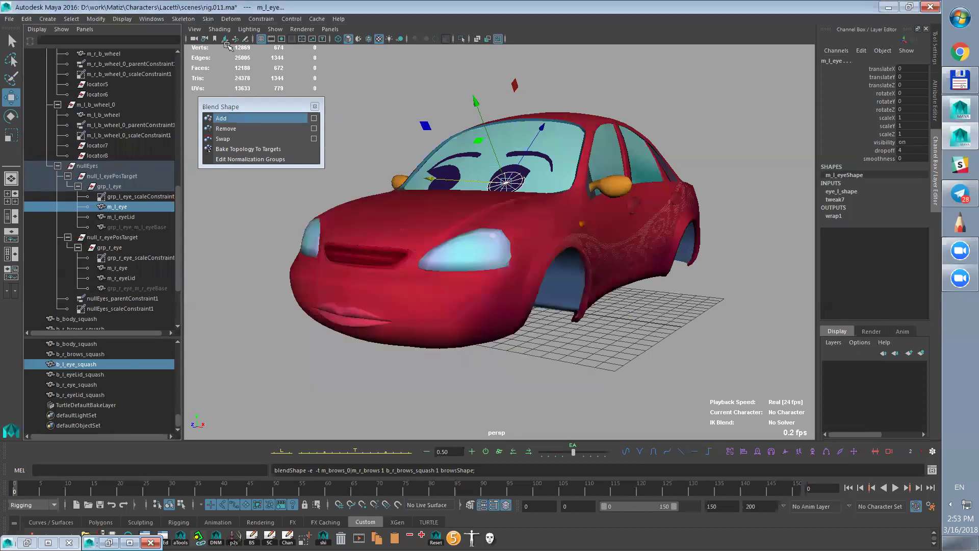
- Create a blend shape node named eye_l_squash on m_l_eye from the selected eye copy
click(231, 19)
click(344, 47)
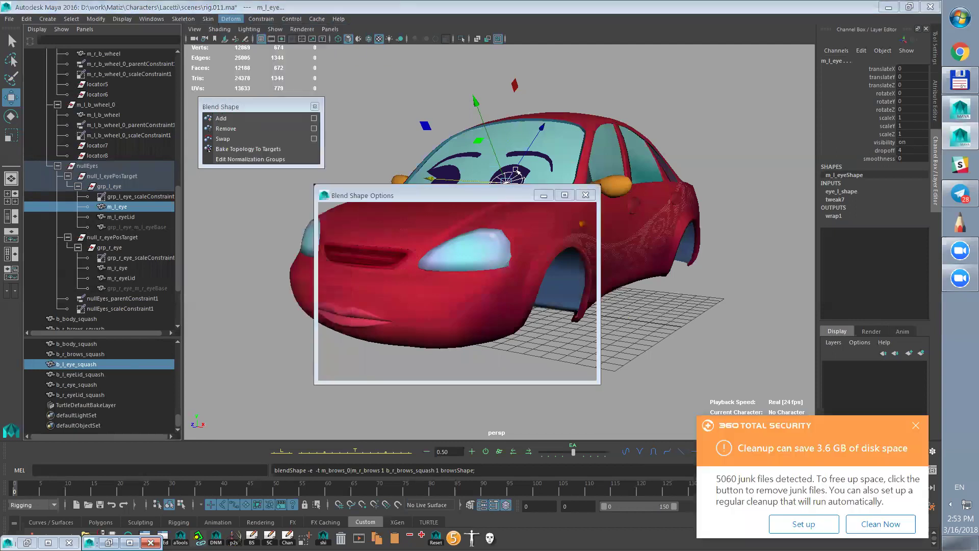
text(eyeS)
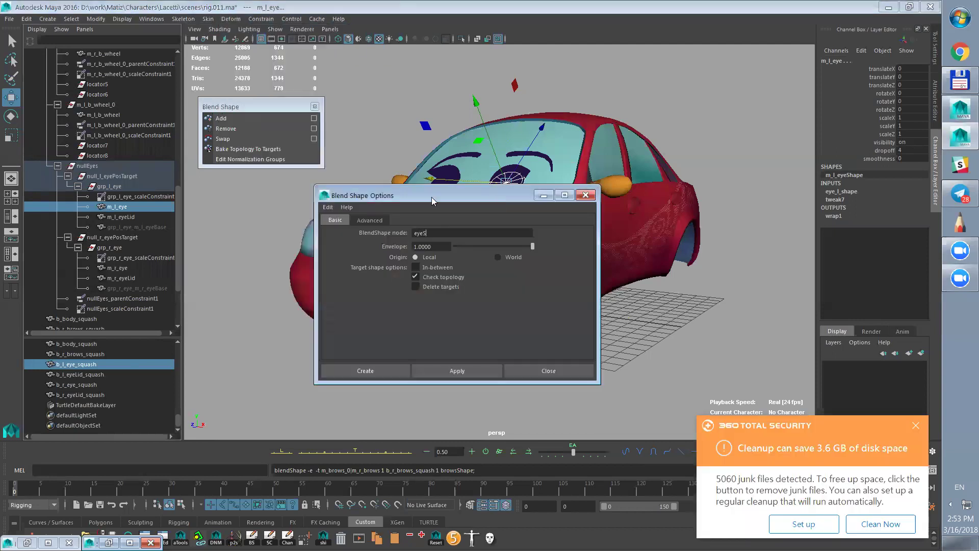
text(hape)
click(916, 425)
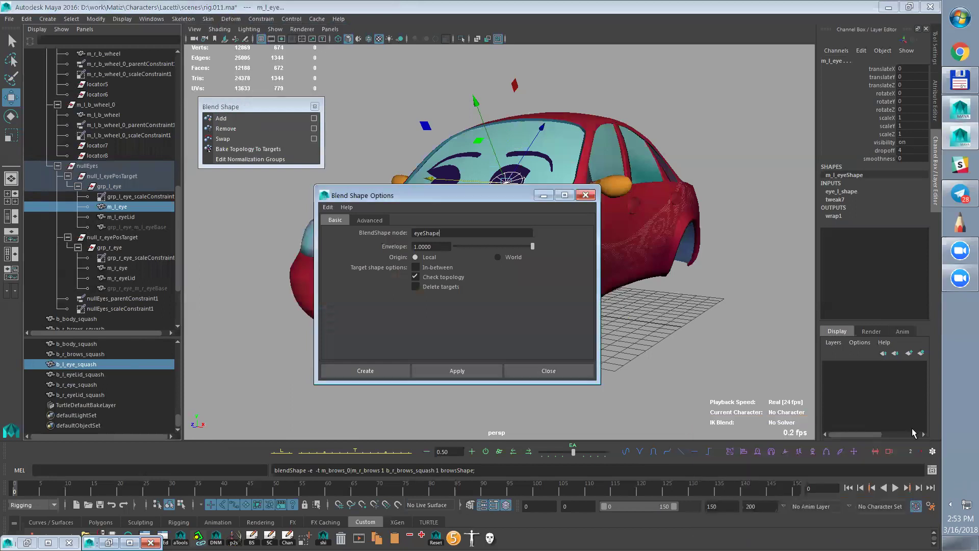
click(425, 233)
text(_l_)
drag(430, 234, 467, 236)
text(squas)
drag(452, 234, 407, 306)
click(384, 369)
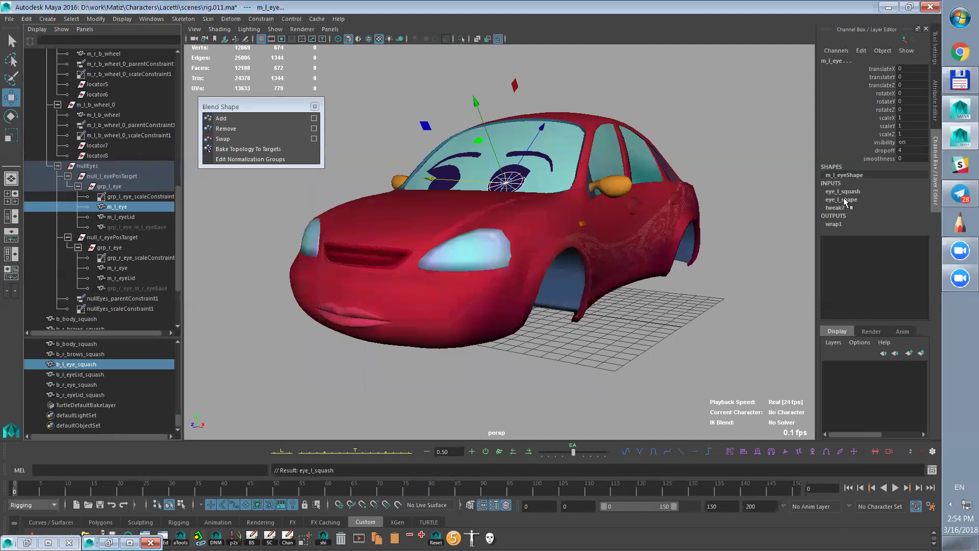
- Create a blend shape node named eyeLid_l_squash on m_l_eyeLid with b_l_eyeLid_squash as its target
click(90, 375)
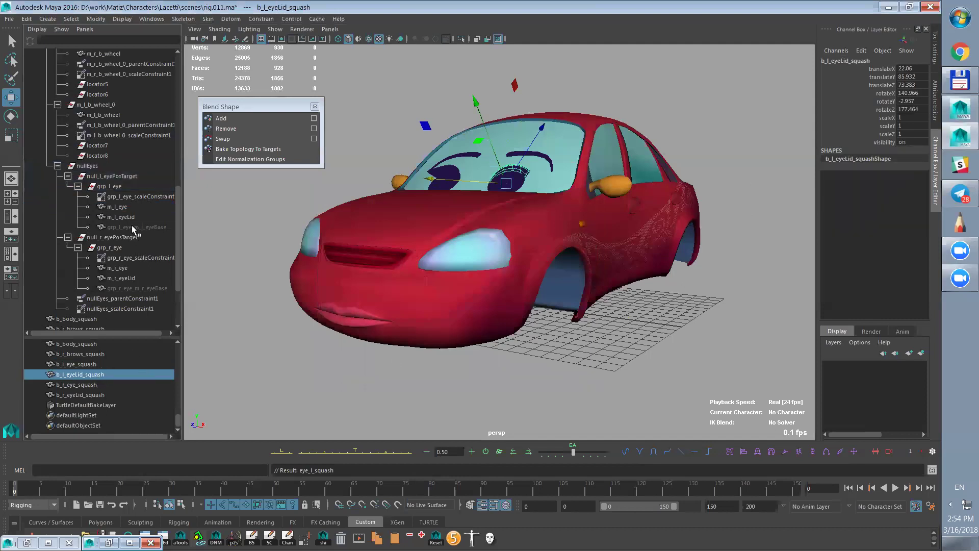
ctrl+click(130, 219)
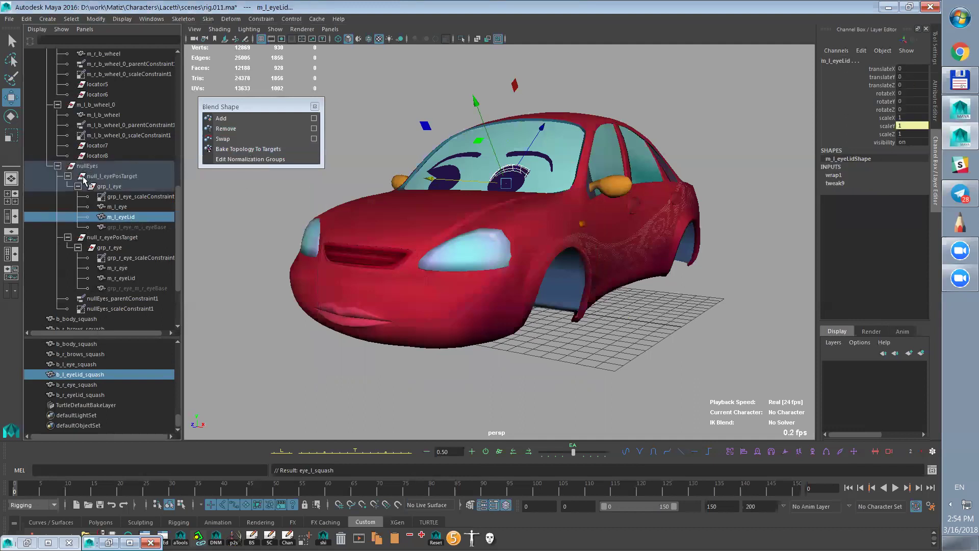
click(236, 19)
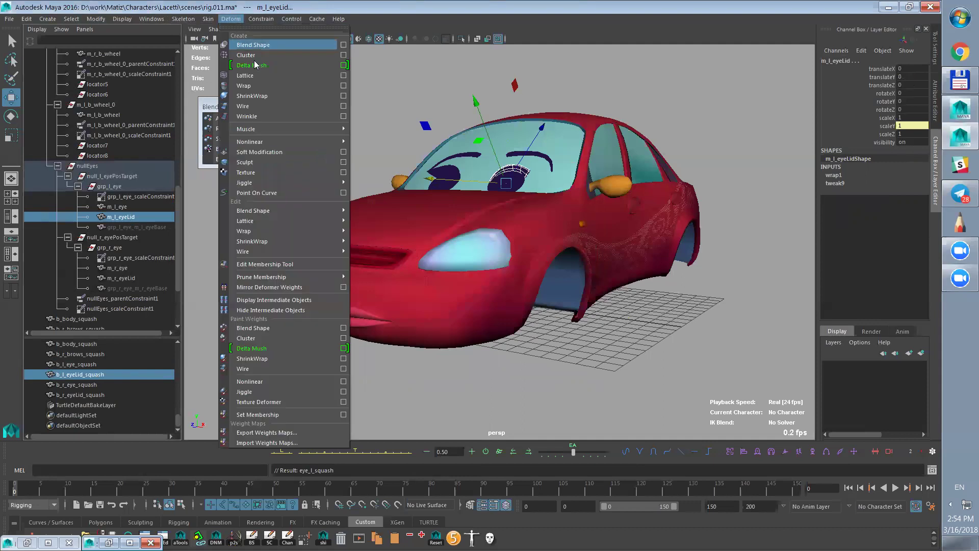
click(344, 46)
click(442, 233)
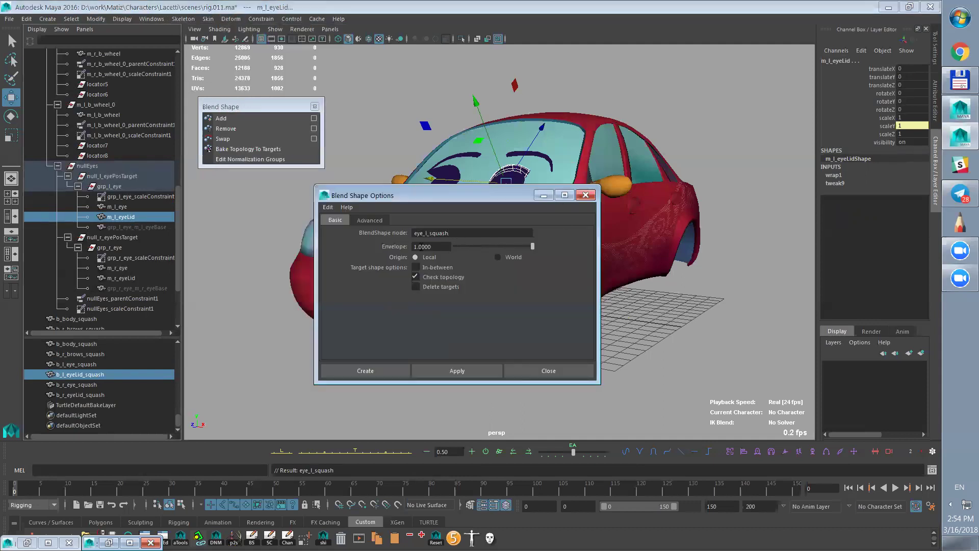
text(Lid)
click(383, 371)
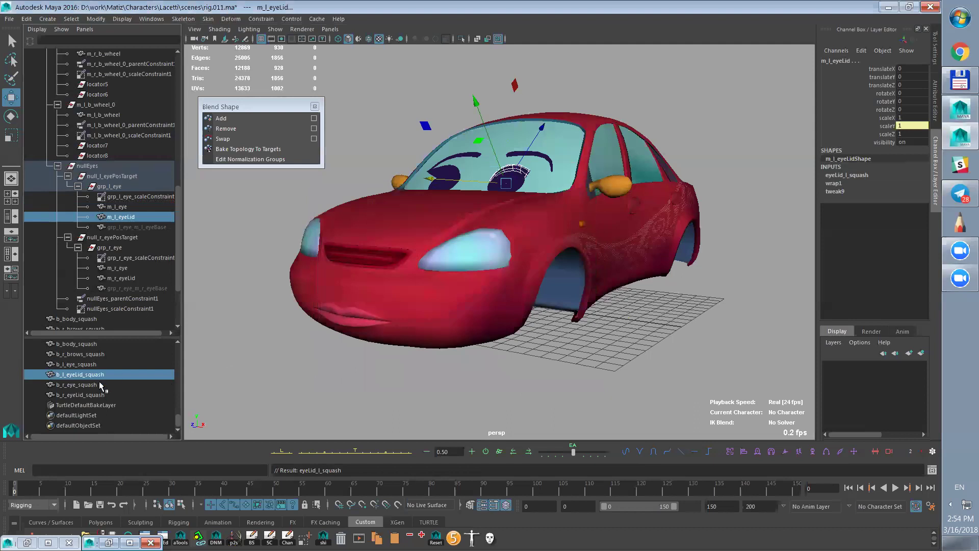
- Create a blend shape node named eye_r_squash on m_r_eye with b_r_eye_squash as its target
click(100, 385)
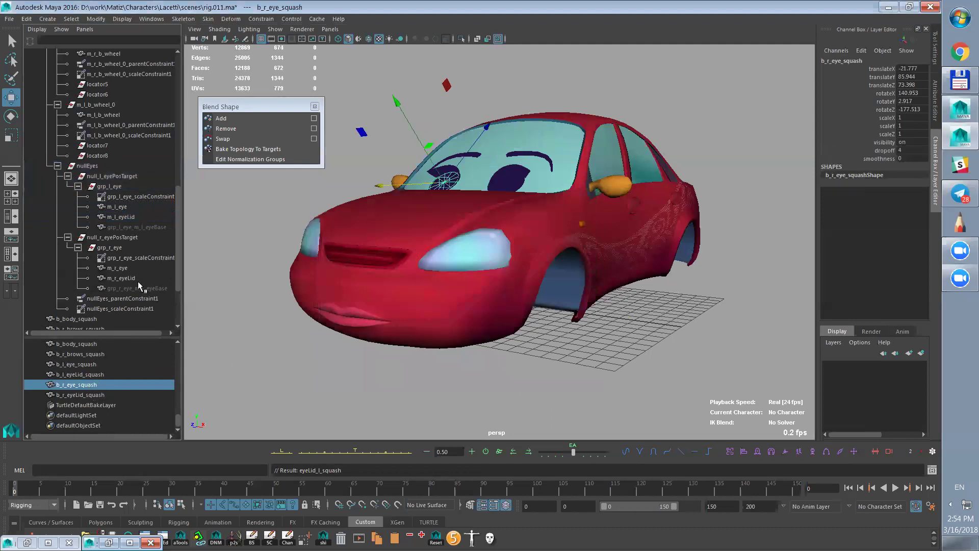
ctrl+click(123, 268)
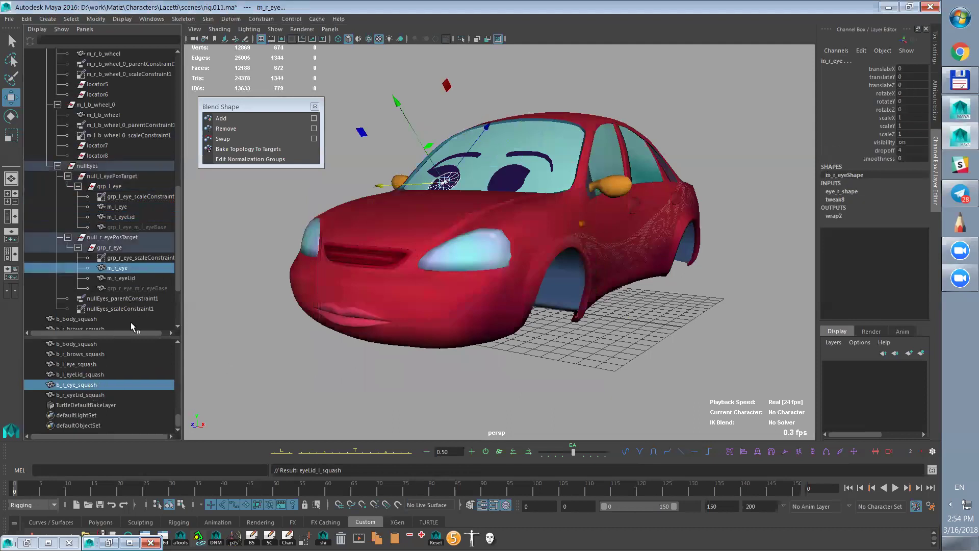
click(237, 19)
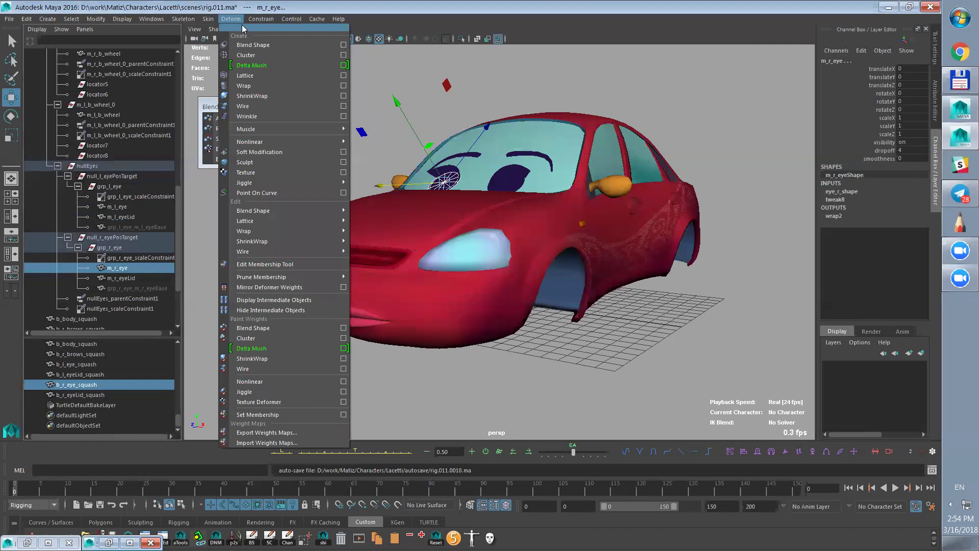
click(344, 46)
click(427, 233)
text(eye_l_squash)
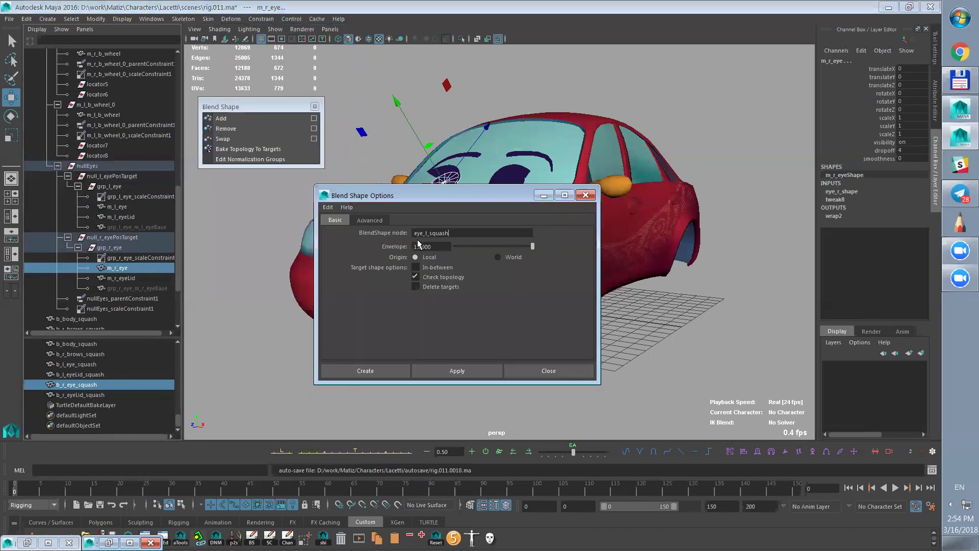
drag(461, 233, 383, 275)
click(370, 363)
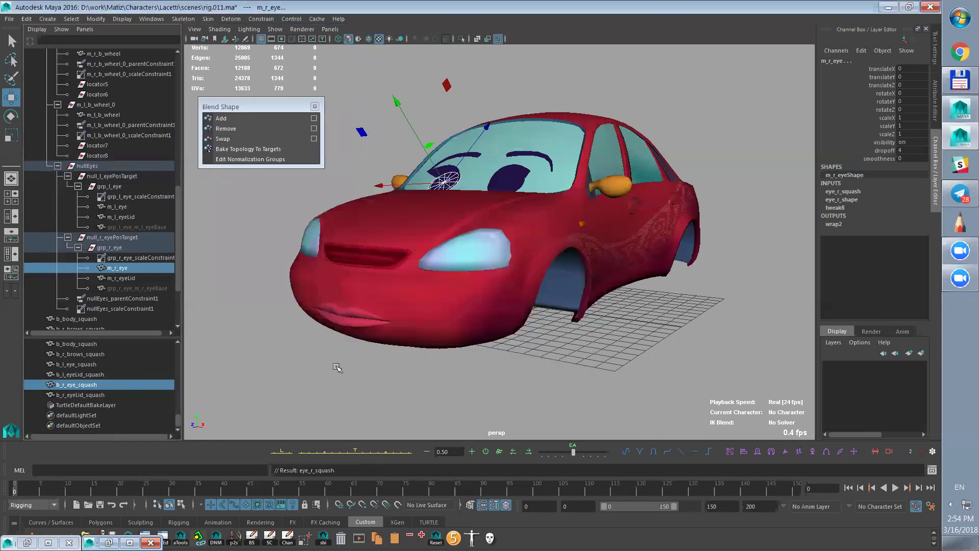
- Create a blend shape node named eyeLid_r_squash on m_r_eyeLid with b_r_eyeLid_squash as its target
click(115, 395)
ctrl+click(135, 278)
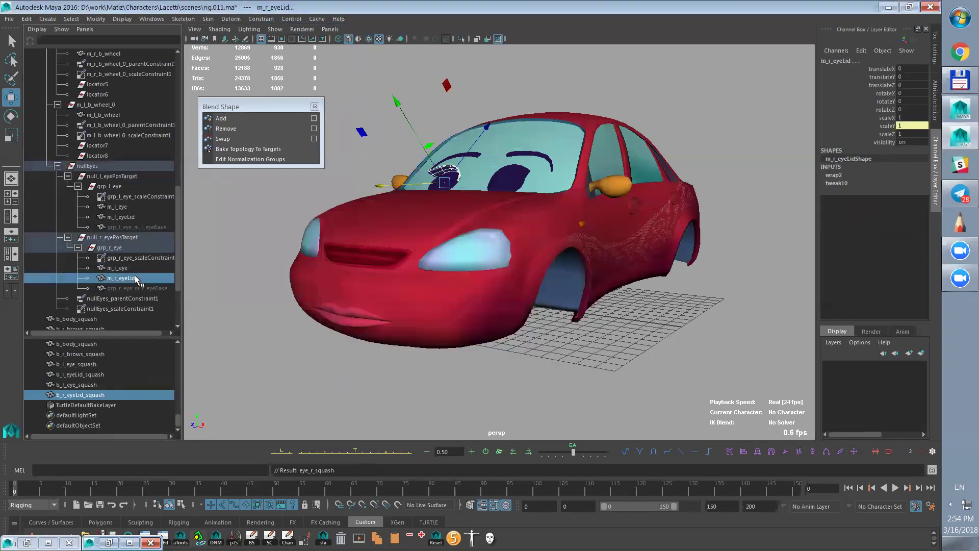
click(231, 19)
click(344, 45)
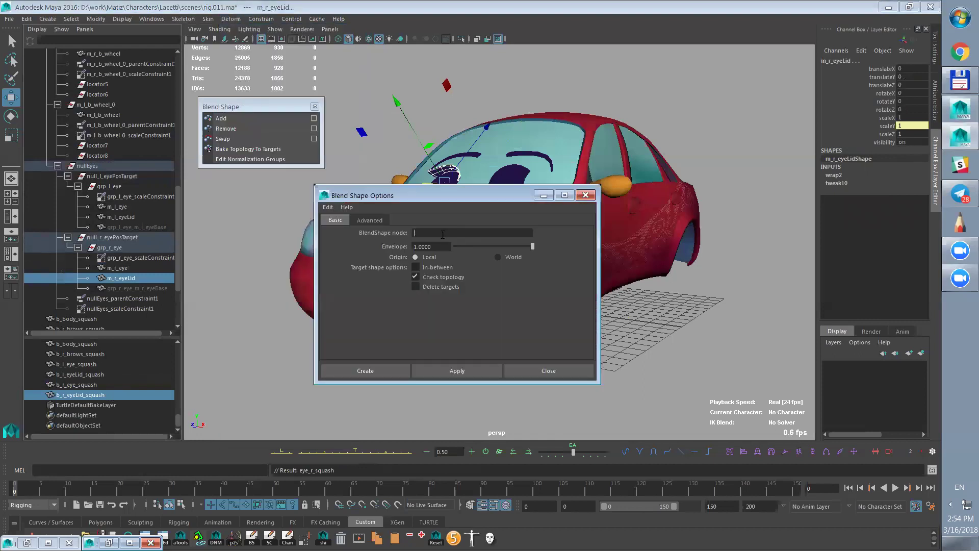
click(422, 233)
text(lid_r_squash)
click(380, 370)
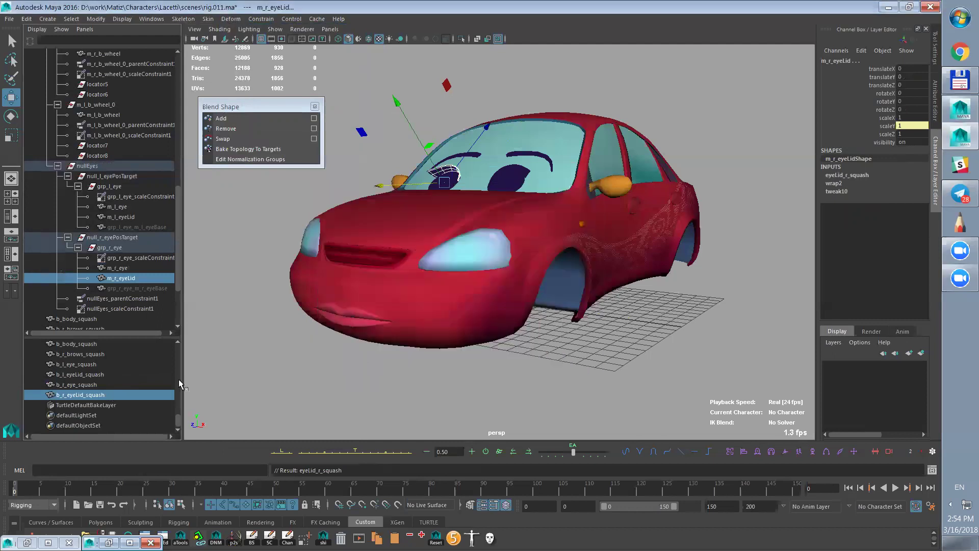
- Show the target weights of the shapes node on m_body
click(98, 344)
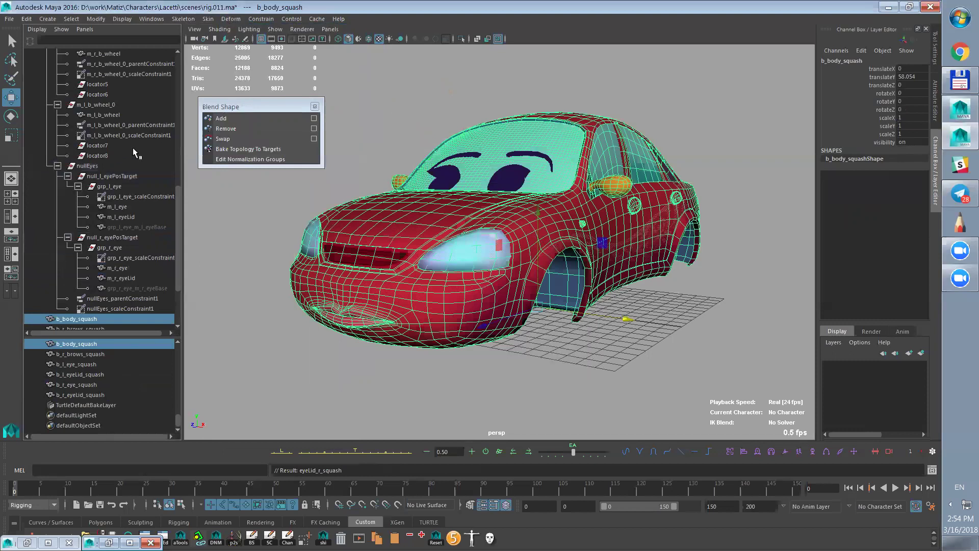
drag(179, 203, 183, 104)
click(114, 127)
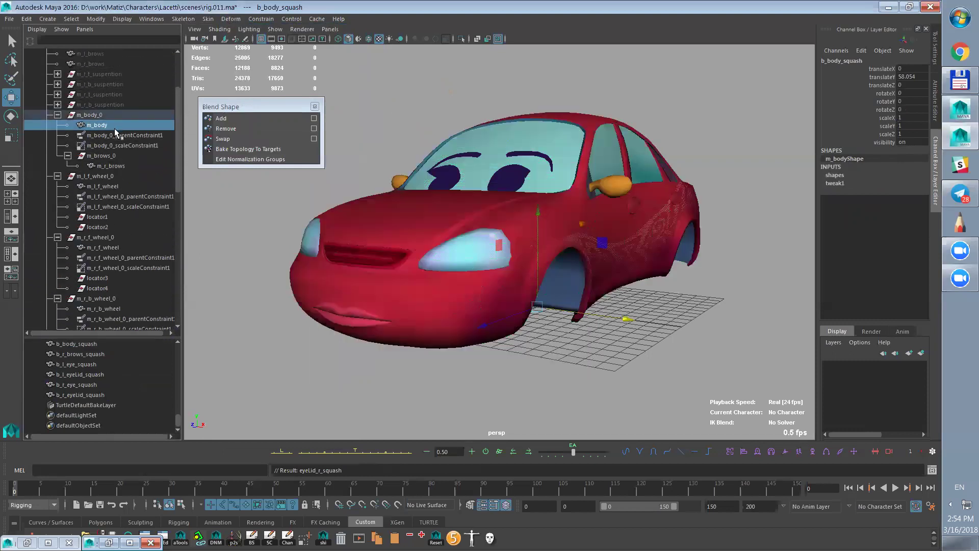
click(836, 176)
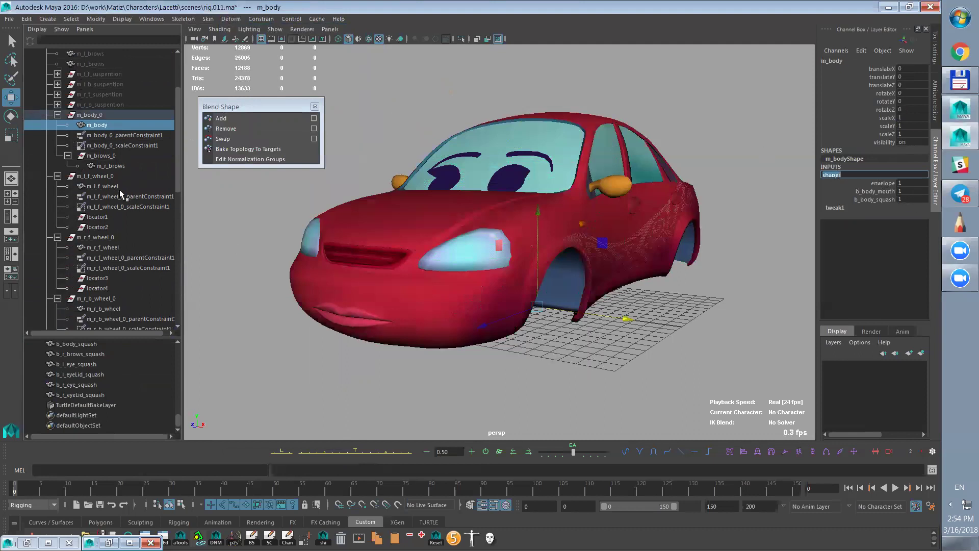
mouse_move(176, 182)
mouse_down()
mouse_move(175, 215)
mouse_move(179, 189)
mouse_up()
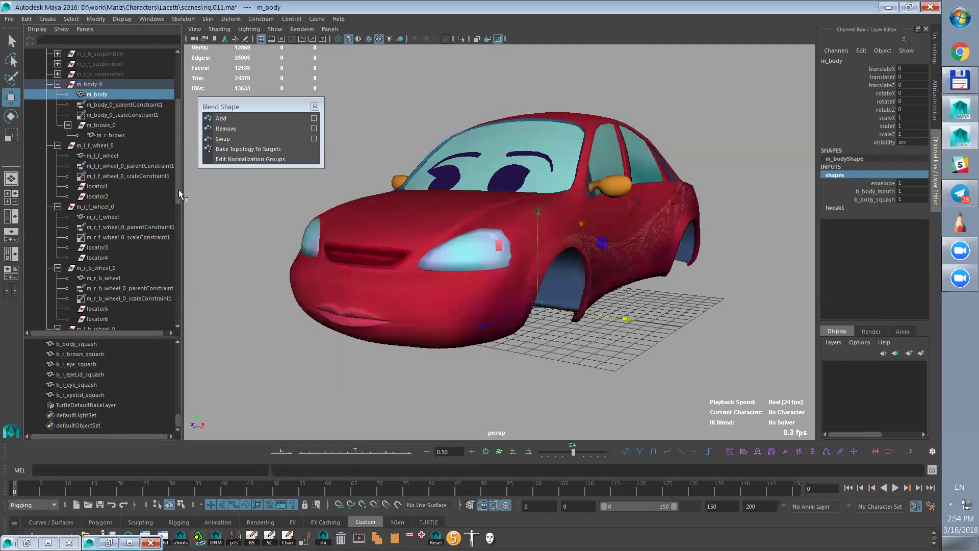
- Set the b_r_brows_squash weight to 1 in the browsShape node of m_r_brows
click(135, 135)
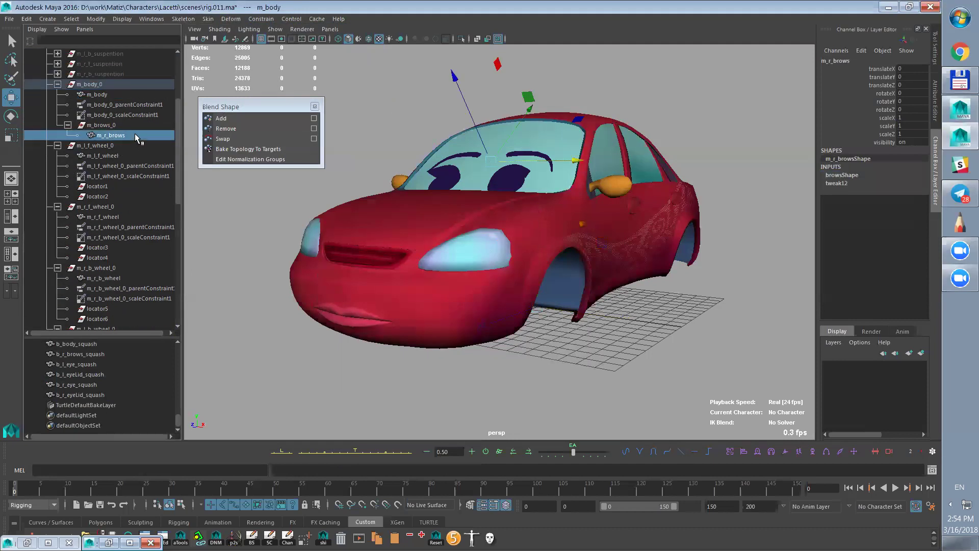
click(841, 175)
click(886, 201)
middle_drag(665, 264, 746, 248)
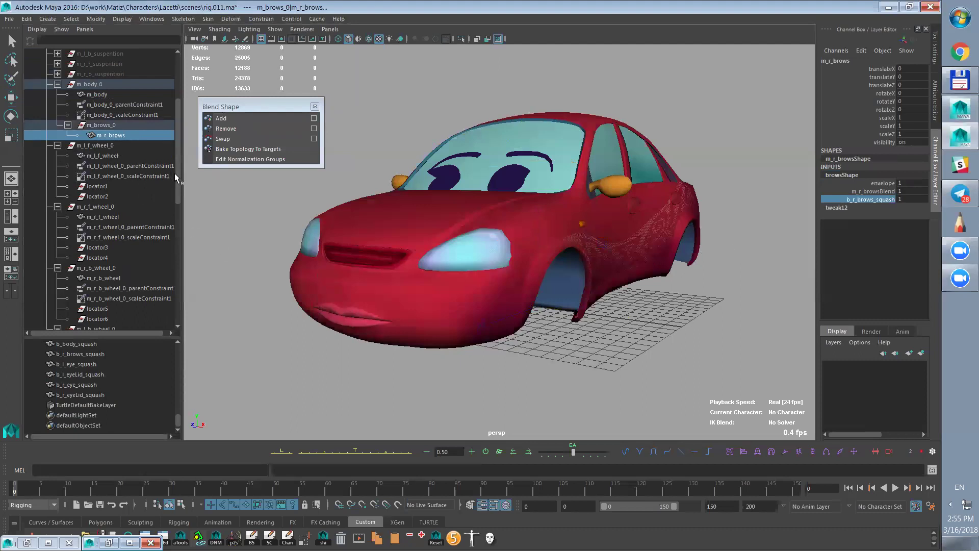
- Examine the target weights in the eye_l_squash and eye_l_shape nodes of m_l_eye
scroll(176, 179, down, 1)
drag(176, 179, 169, 252)
scroll(170, 253, down, 2)
click(132, 186)
key(w)
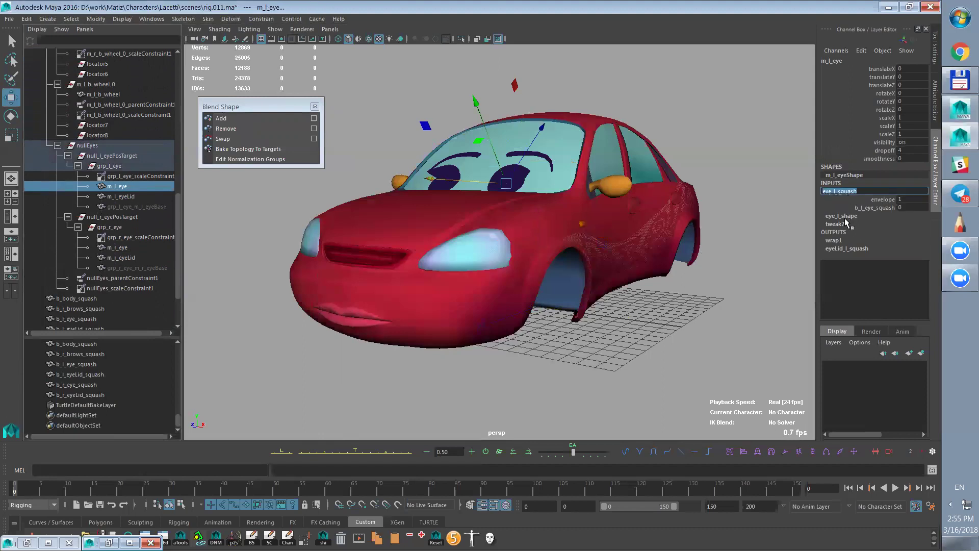
click(843, 216)
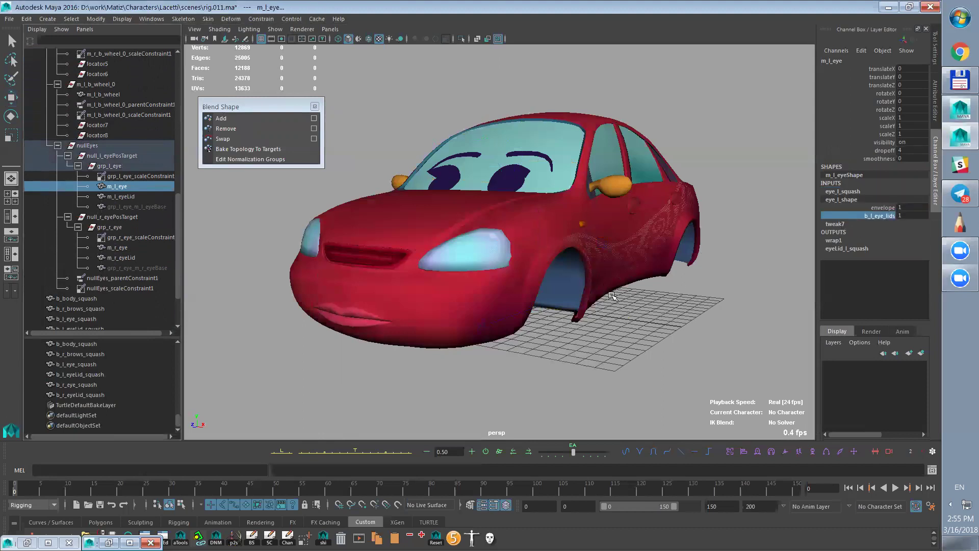
alt+middle_drag(611, 296, 612, 291)
- Undo the recent edits back to the point before the eye_l_squash blend shape node was created on m_l_eye
key(ctrl+z)
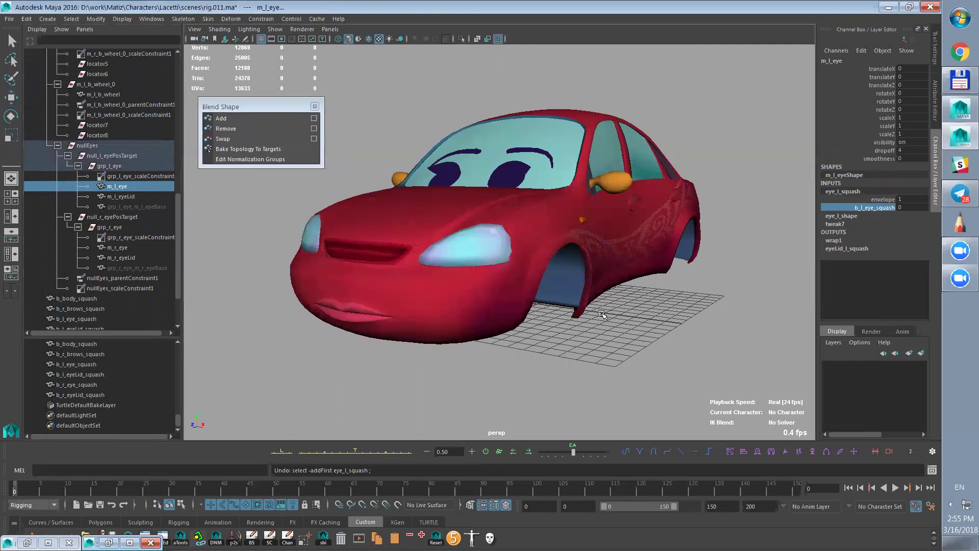
key(w)
key(ctrl+z)
key(ctrl+z)
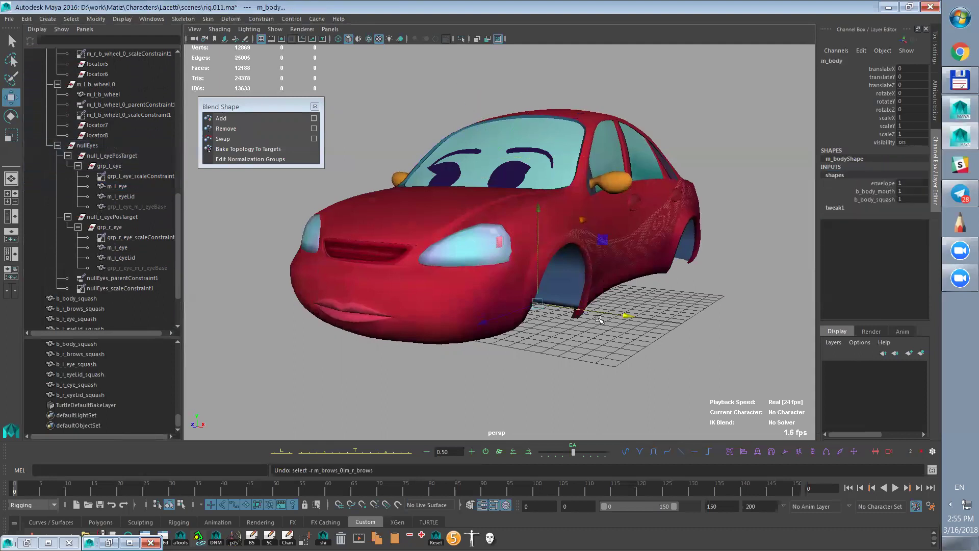
key(ctrl+z)
key(ctrl+z)
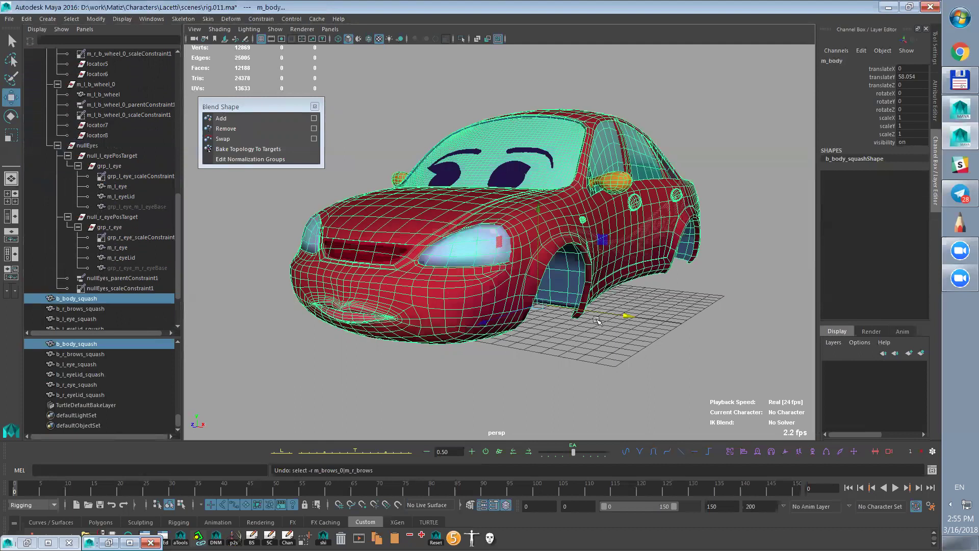
click(598, 320)
key(ctrl+z)
key(ctrl+z)
key(ctrl+z)
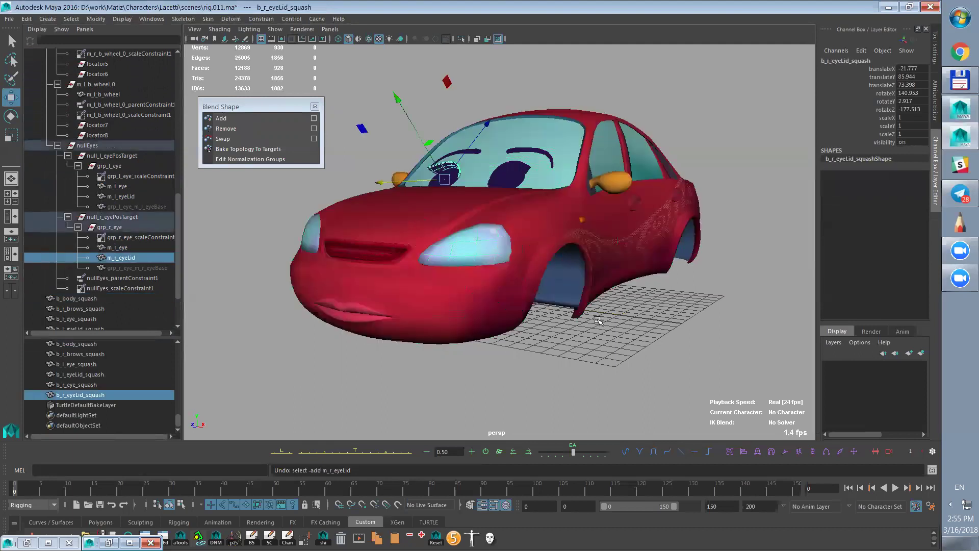
key(ctrl+z)
key(ctrl+z)
key(ctrl+z)
key(ctrl+z)
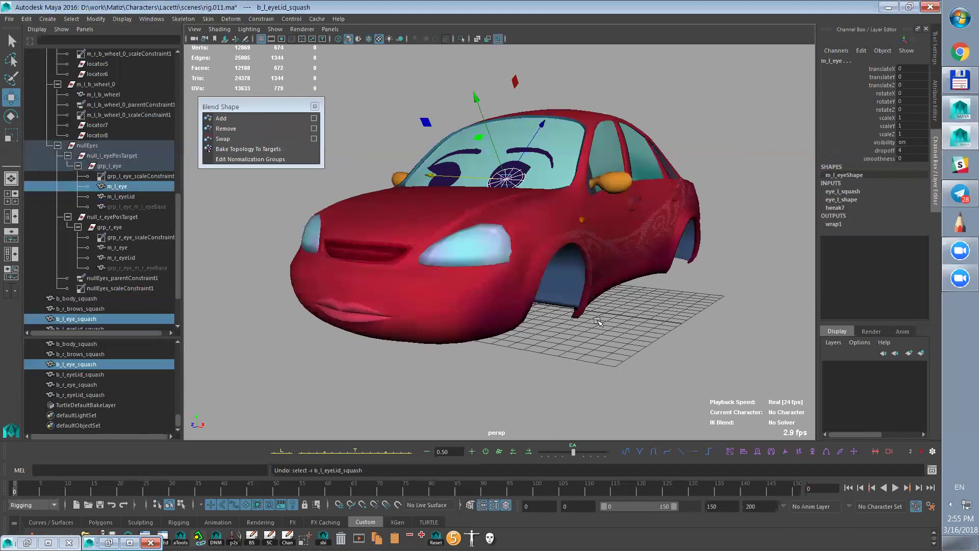
key(ctrl+z)
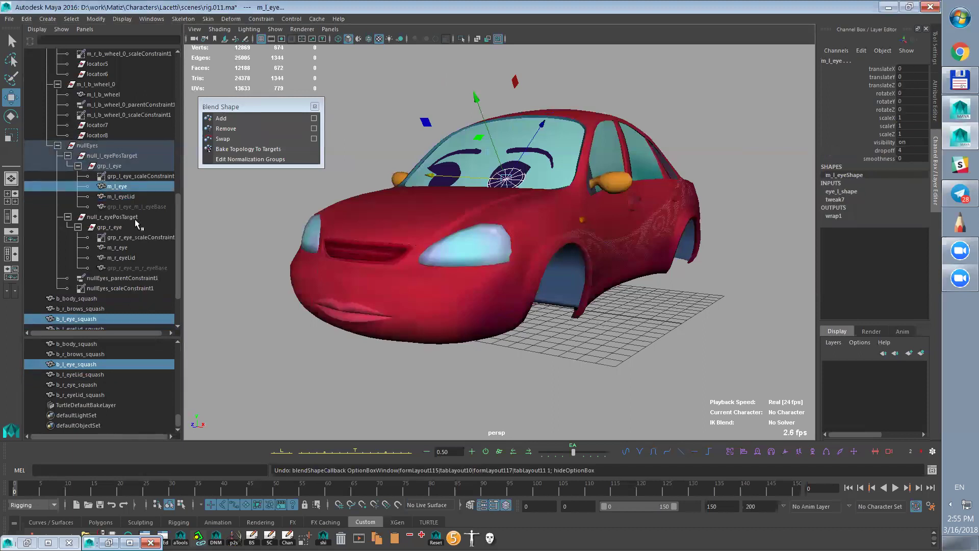
- Add b_l_eye_squash as a new target to the existing eye_l_shape blend shape node of m_l_eye, with topology check on
click(89, 356)
click(89, 364)
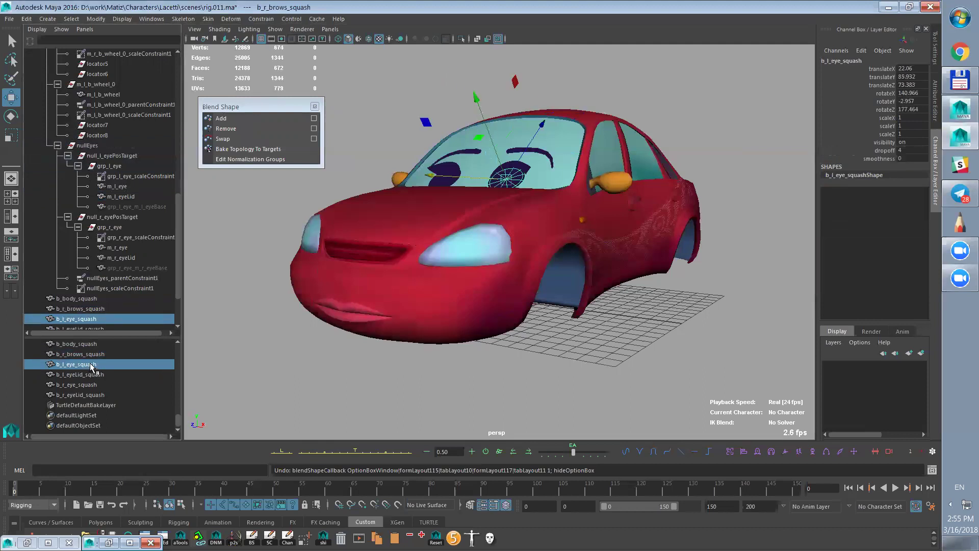
ctrl+click(125, 187)
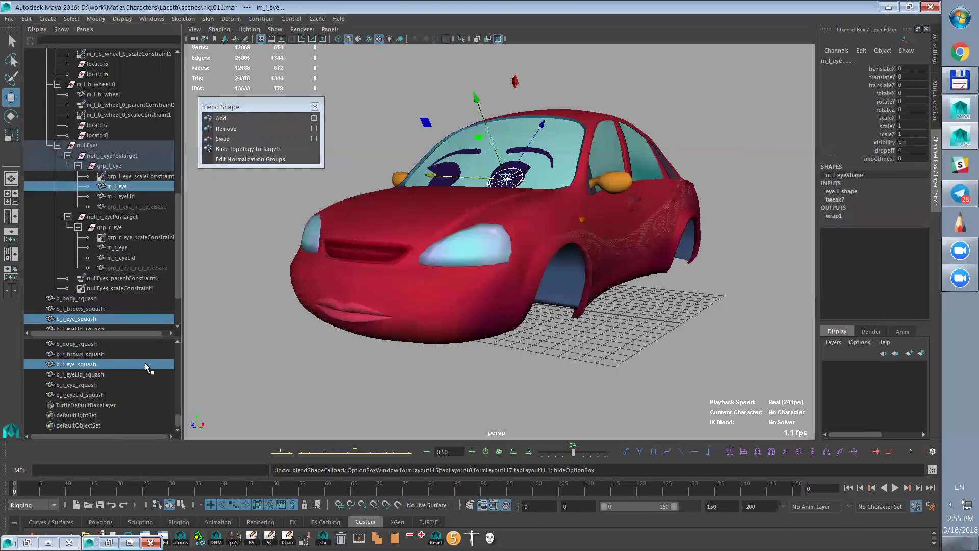
click(313, 118)
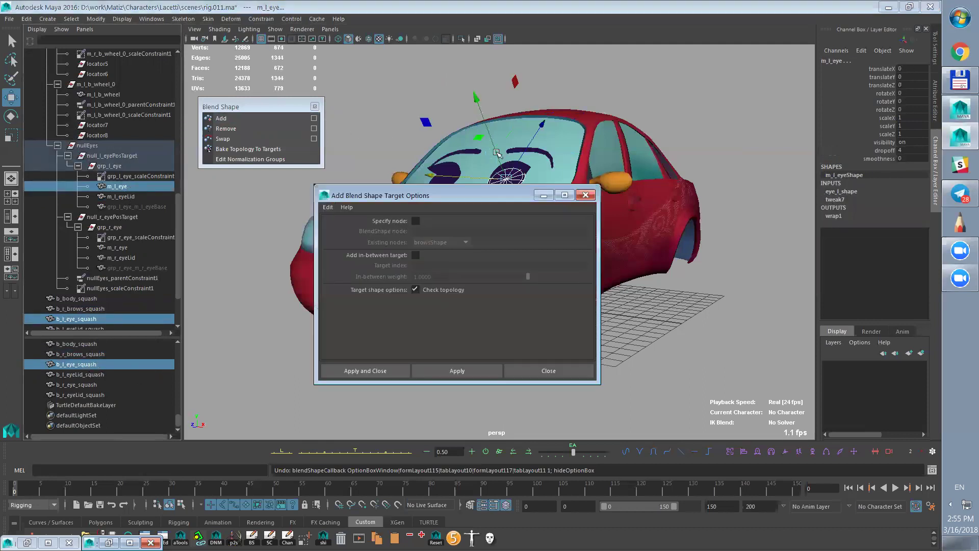
click(455, 242)
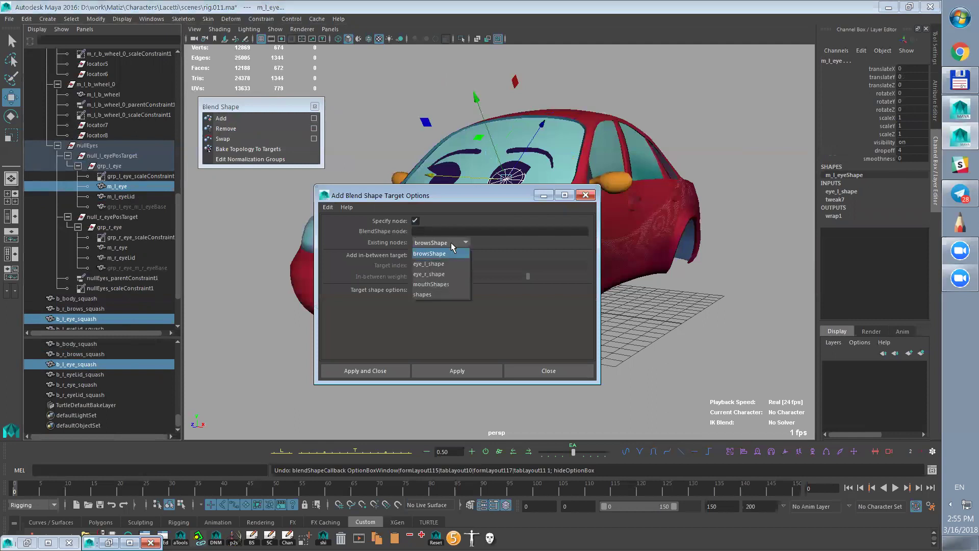
click(445, 272)
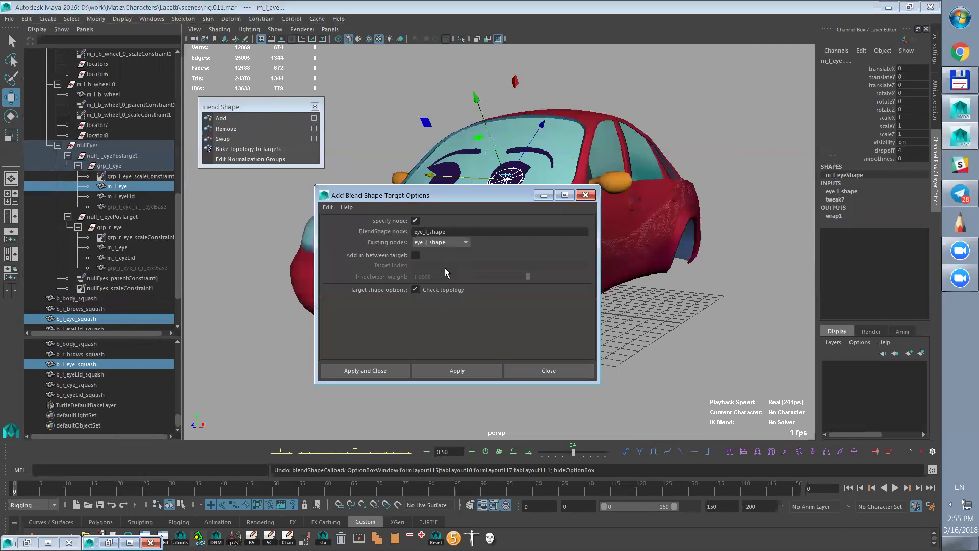
click(392, 370)
- Set the b_l_eye_squash weight to 1 in the eye_l_shape node of m_l_eye
click(849, 190)
click(885, 216)
middle_drag(689, 245, 712, 246)
- Add b_r_eye_squash as a new target to the existing eye_r_shape blend shape node of m_r_eye, with topology check on
click(82, 384)
key(w)
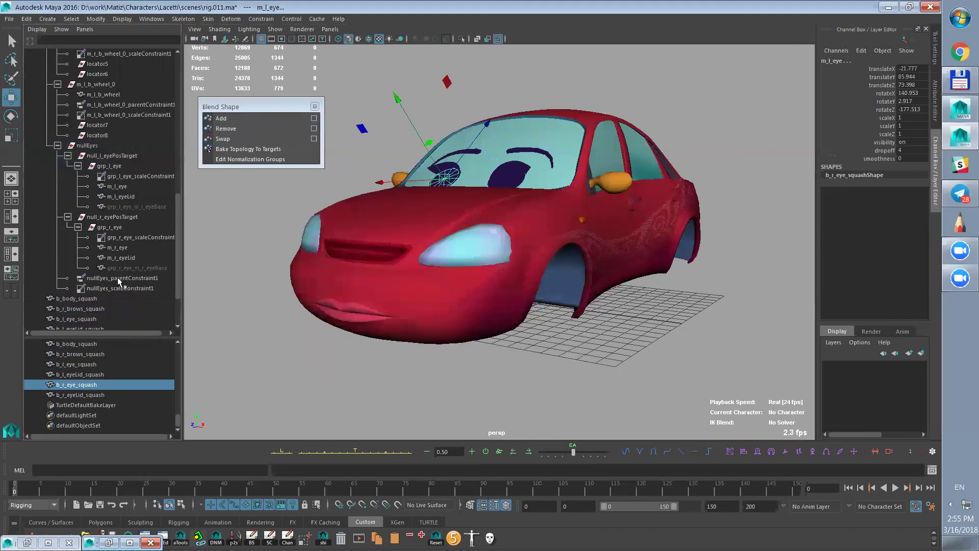
ctrl+click(117, 248)
click(314, 118)
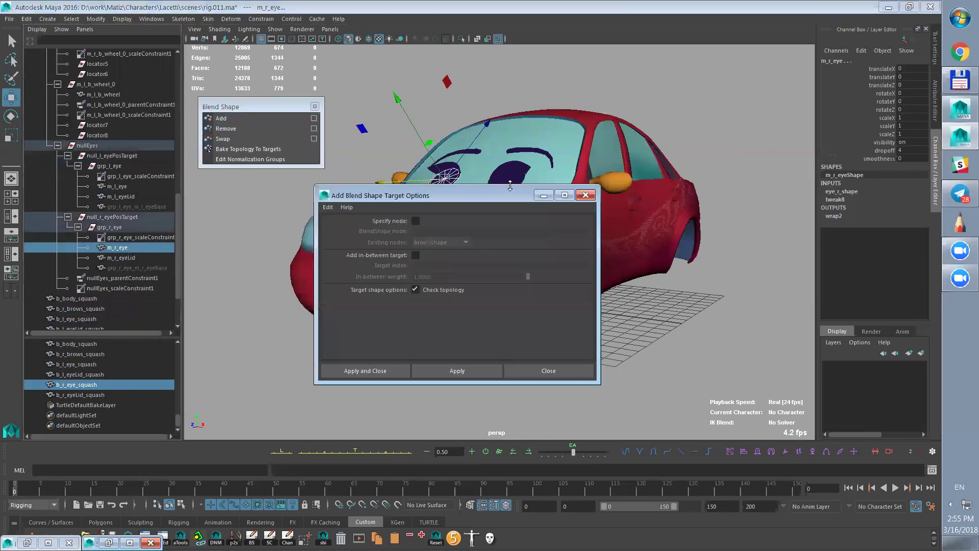
click(416, 221)
click(441, 242)
click(439, 277)
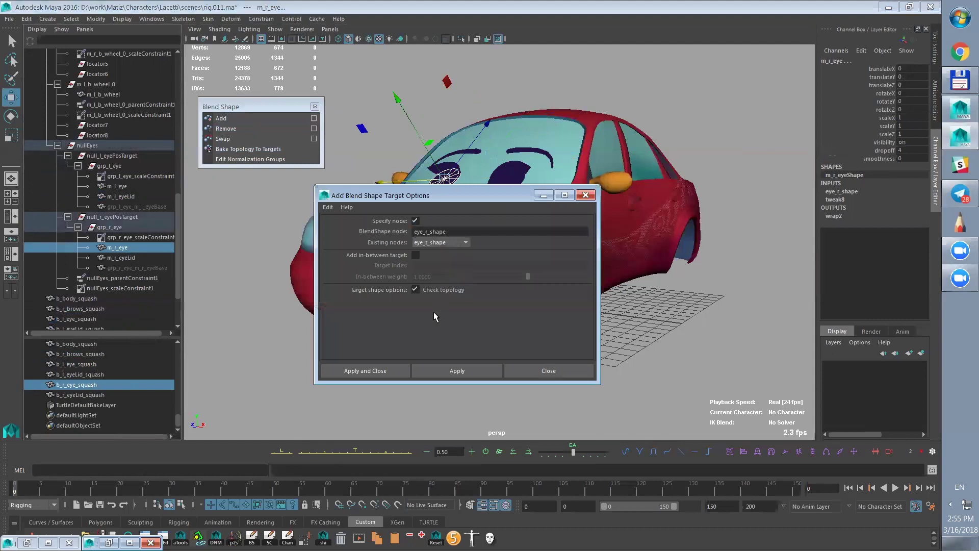
click(365, 371)
- Set the b_r_eye_squash weight to 1 in the eye_r_shape node of m_r_eye
click(842, 191)
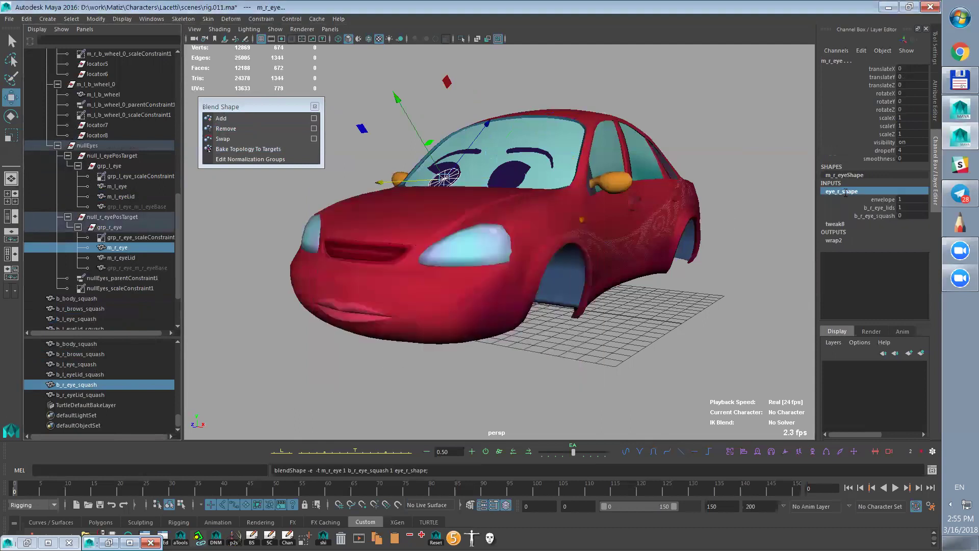
click(878, 216)
middle_drag(643, 256, 754, 243)
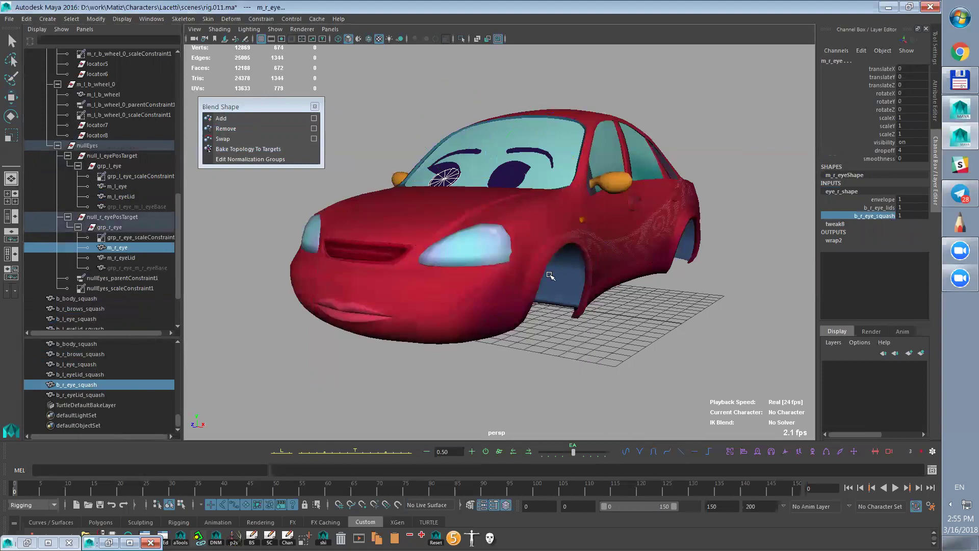
- Create a blend shape node named eyeLid_l_squash on m_l_eyeLid with b_l_eyeLid_squash as its target, and set that target's weight to 1
click(100, 376)
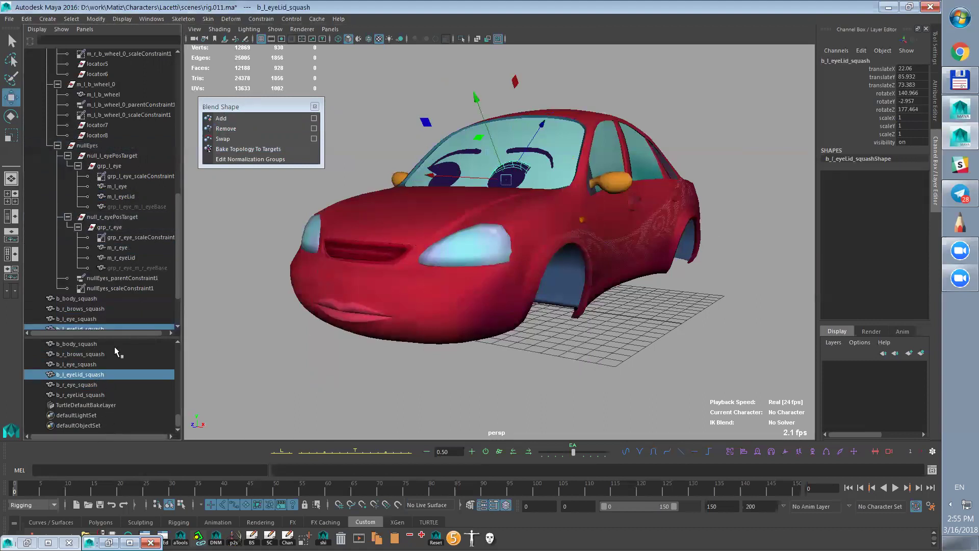
ctrl+click(125, 197)
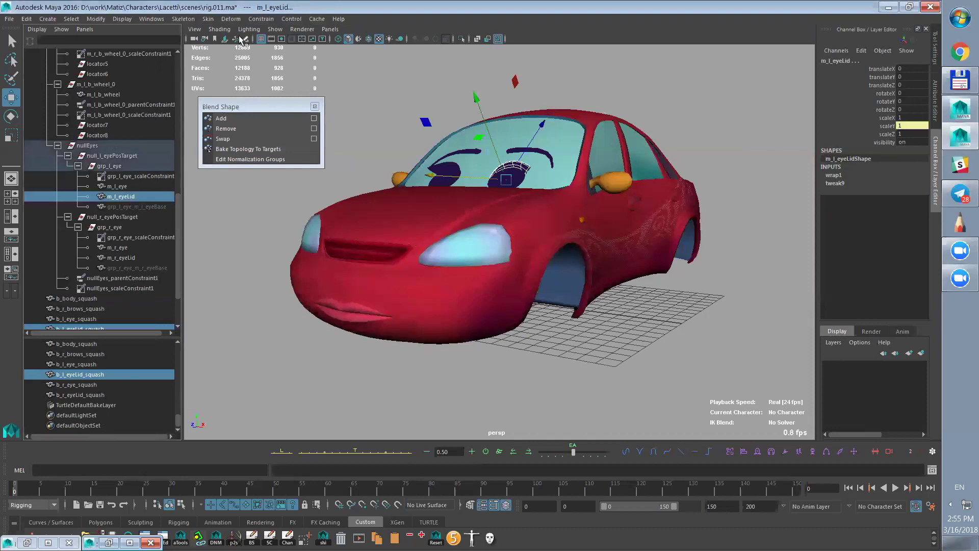
click(230, 19)
click(345, 46)
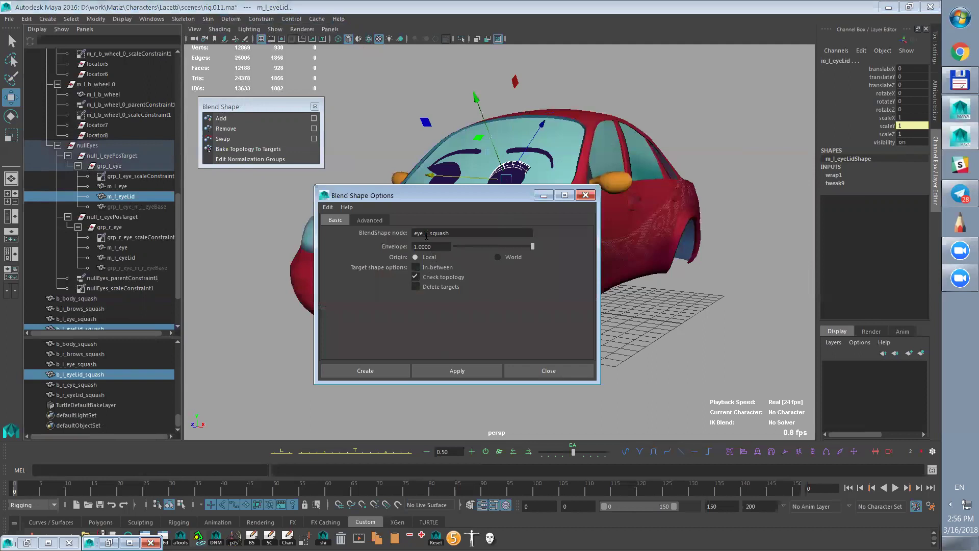
text(l)
key(Left)
key(Left)
text(Lid)
drag(461, 233, 398, 255)
click(456, 372)
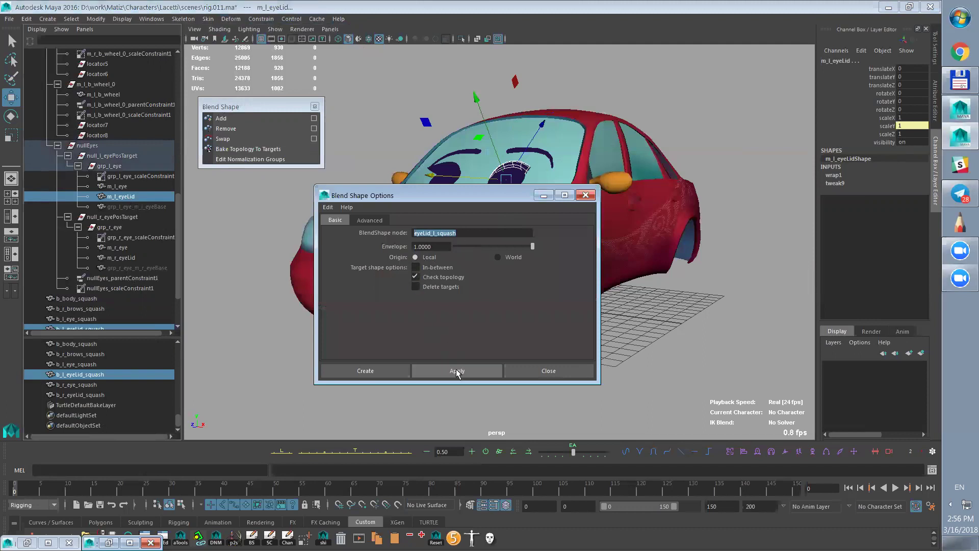
click(857, 175)
click(870, 191)
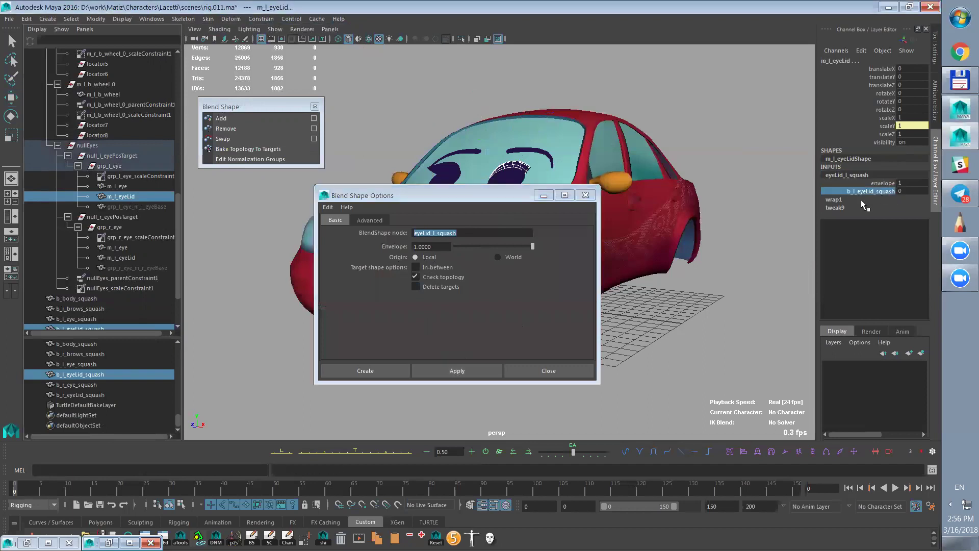
- Create a blend shape node named eyeLid_r_squash on m_r_eyeLid with b_r_eyeLid_squash as its target, and set that target's weight to 1
click(97, 395)
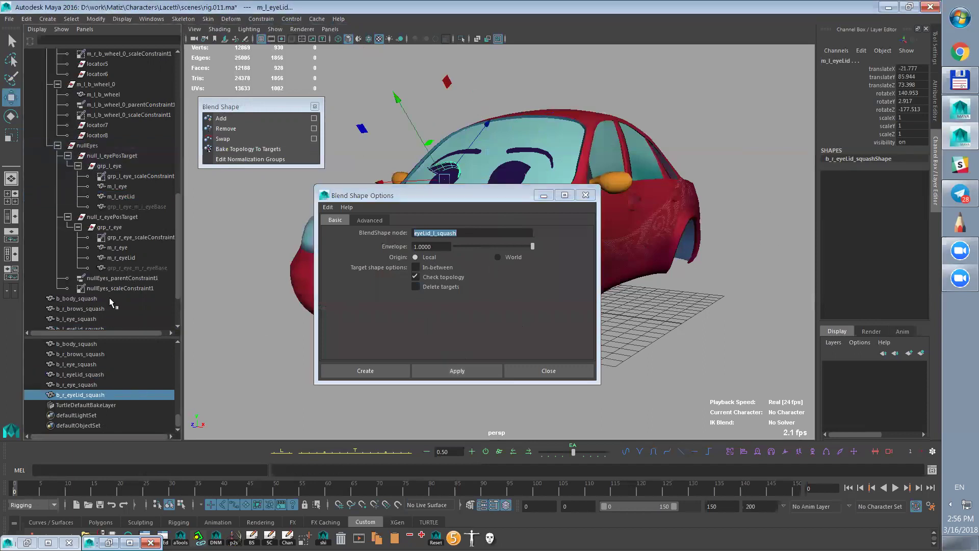
ctrl+click(122, 258)
click(468, 234)
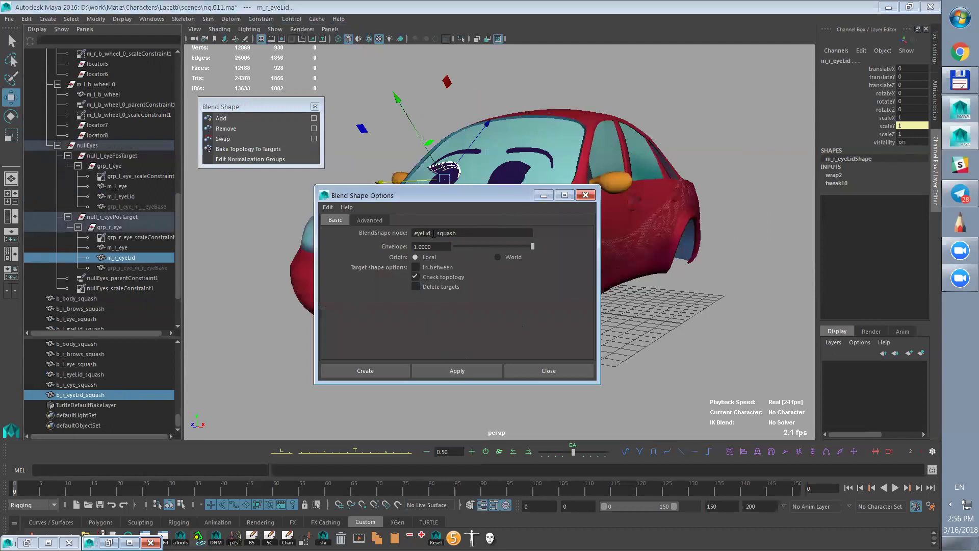
key(BackSpace)
text(r)
click(457, 371)
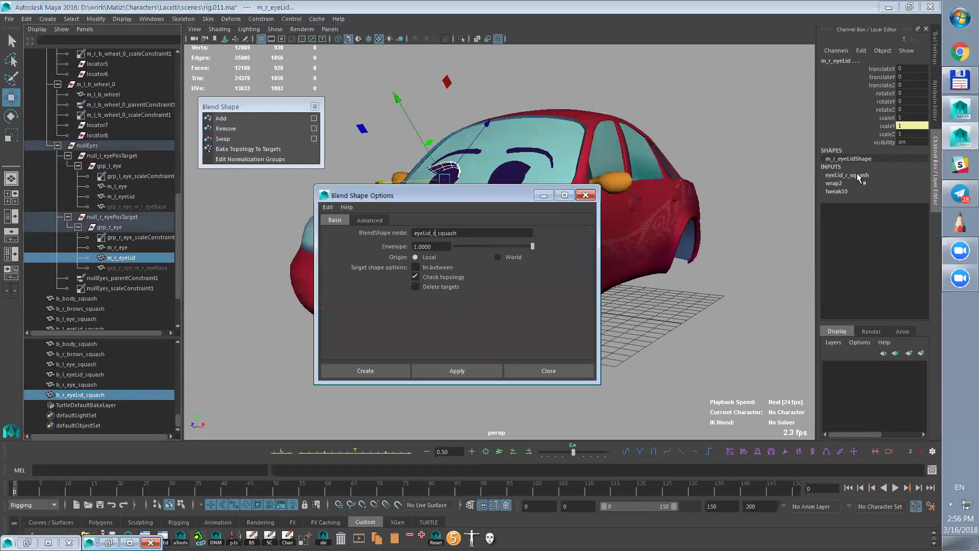
click(847, 175)
click(871, 191)
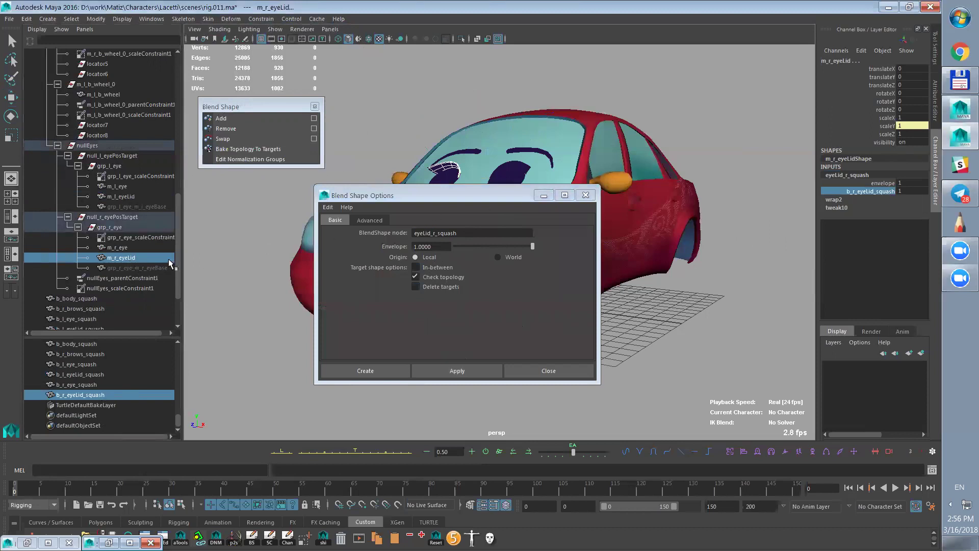
- Show the target weights of the eye_r_shape node on m_r_eye
click(136, 251)
key(w)
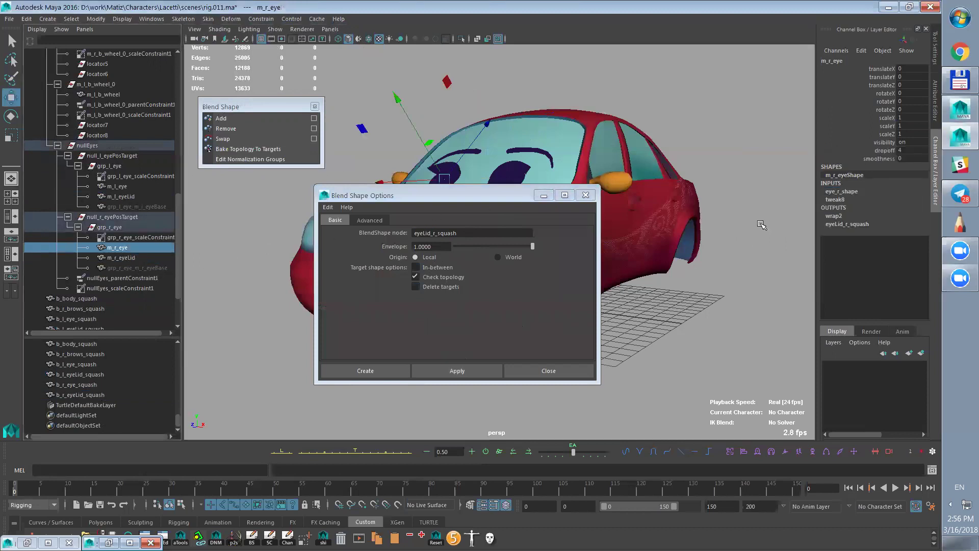
click(850, 192)
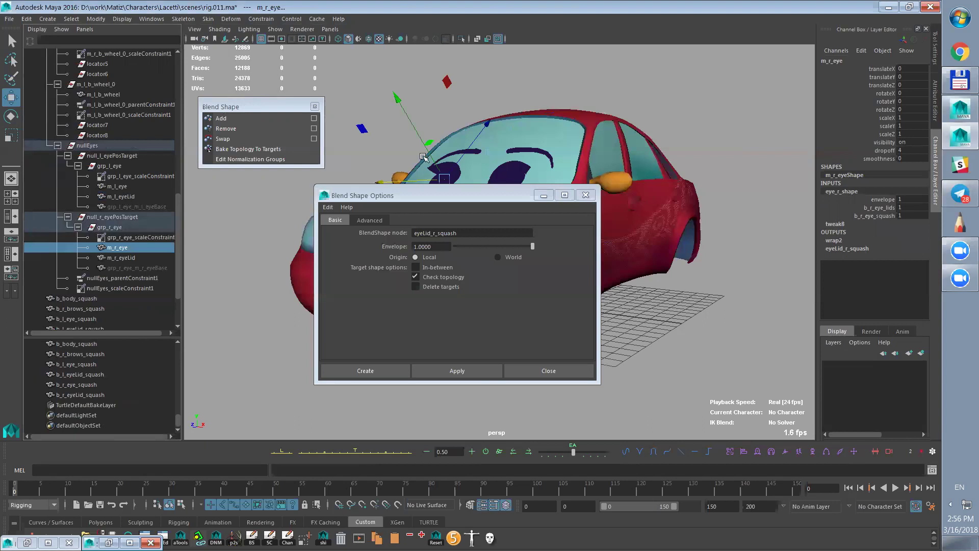
- Open the Blend Shape animation editor and change its slider orientation to Horizontal
click(153, 19)
mouse_move(178, 45)
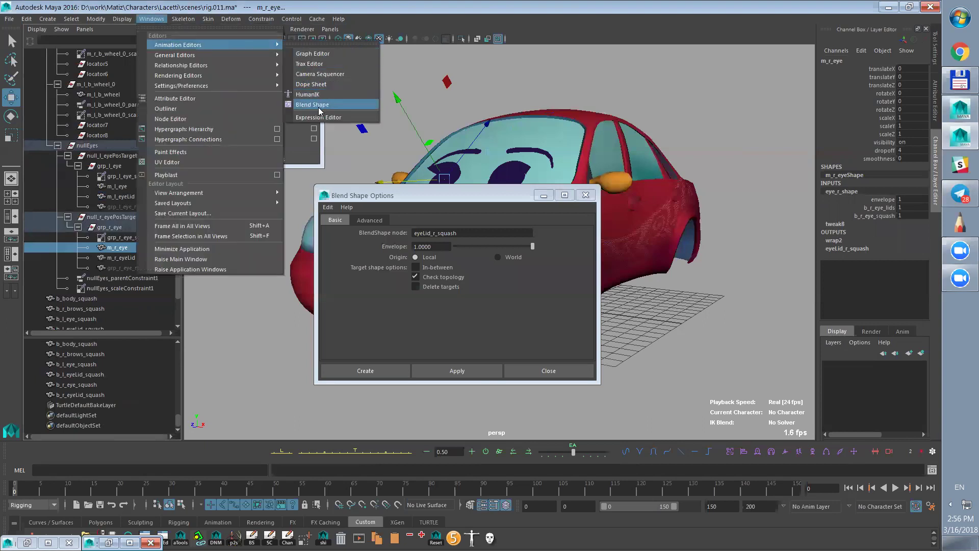
click(311, 103)
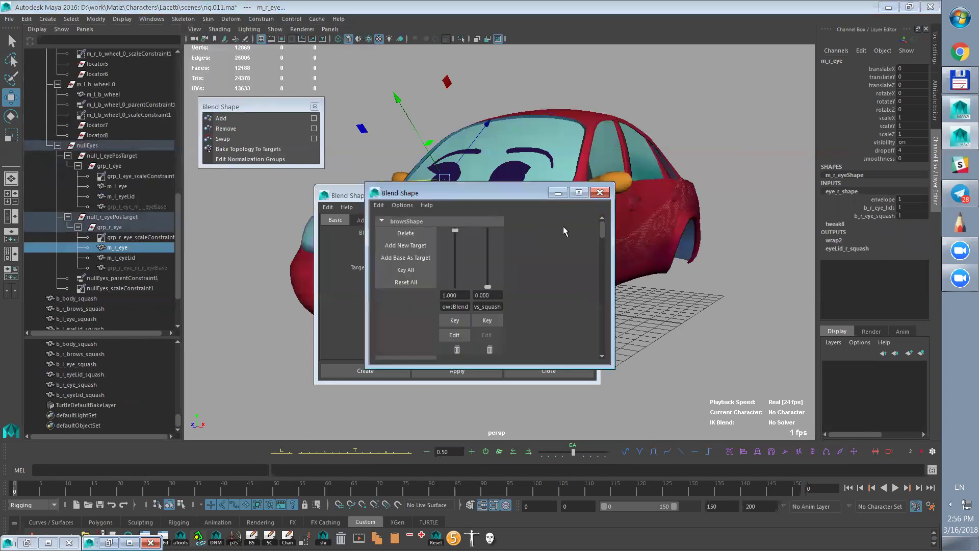
click(402, 205)
mouse_move(428, 205)
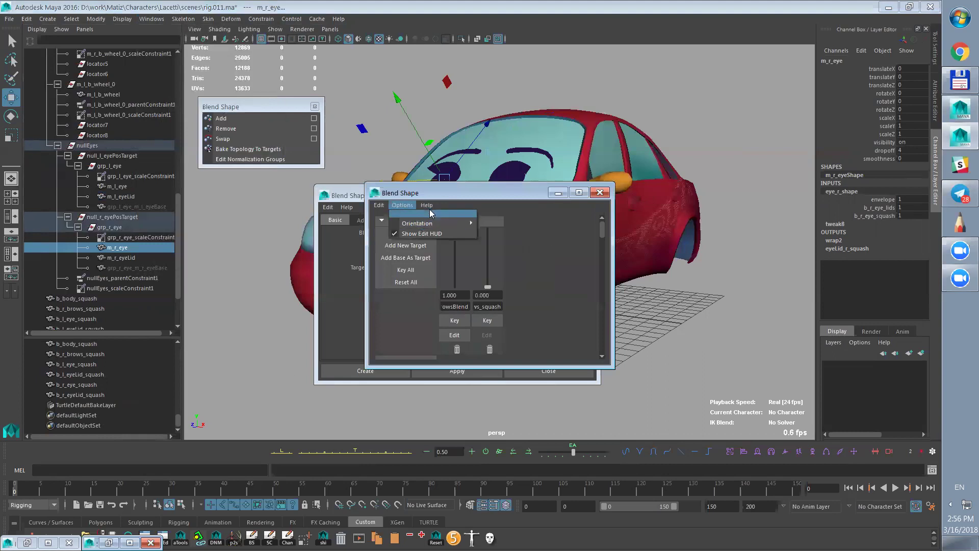
mouse_move(465, 224)
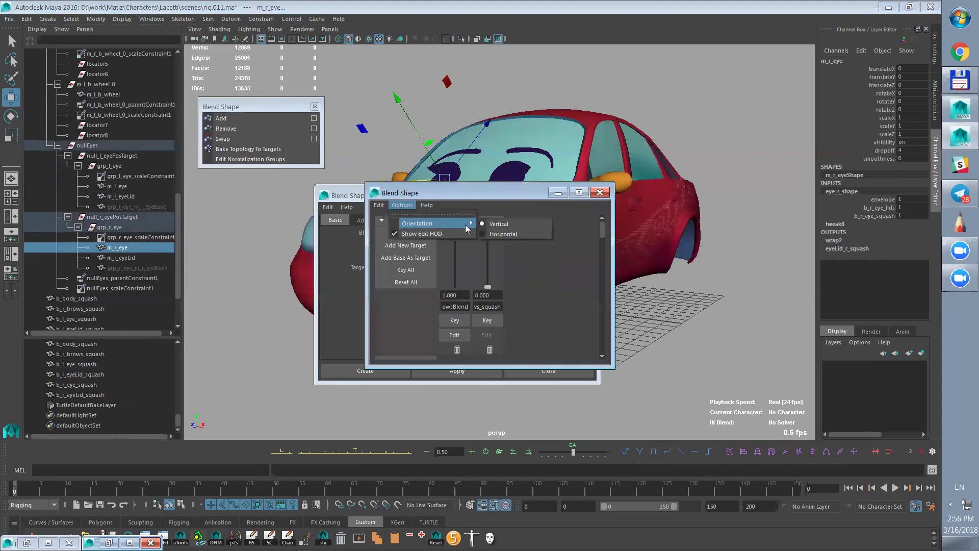
click(525, 234)
- Move and enlarge the Blend Shape editor window to fit more nodes, and look through its list
drag(528, 193, 379, 98)
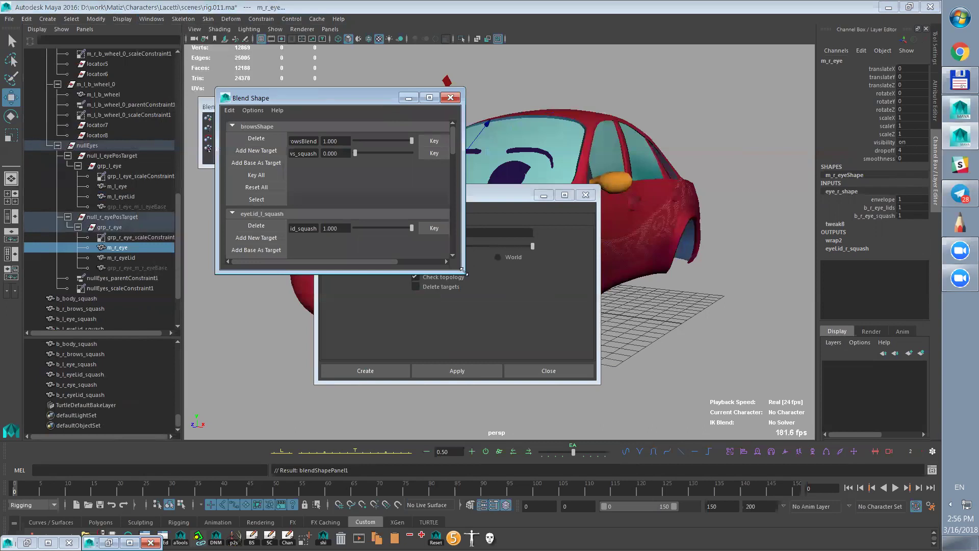
drag(462, 270, 530, 435)
scroll(518, 190, down, 3)
scroll(517, 190, up, 3)
- Try the Vertical slider orientation in the Blend Shape editor, and return it to Horizontal
click(253, 110)
mouse_move(266, 130)
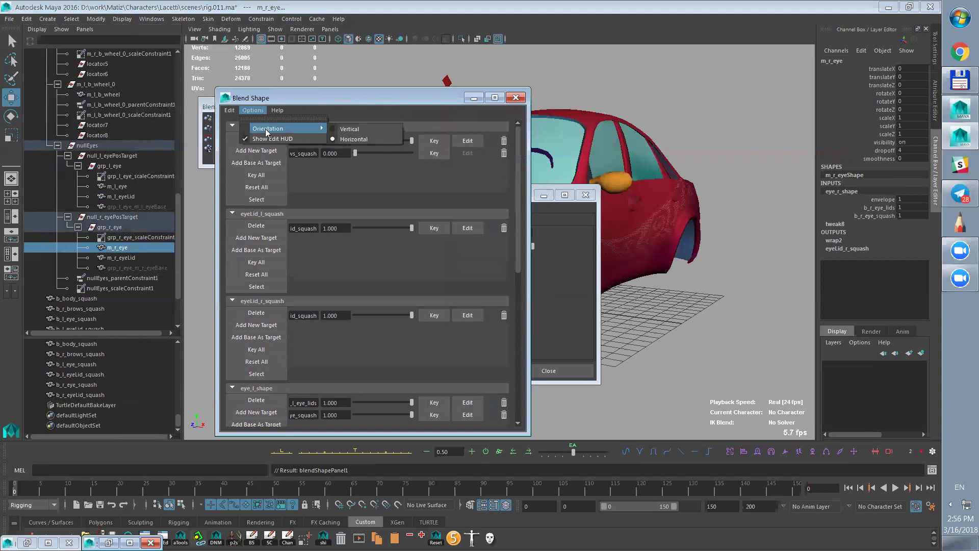
click(386, 129)
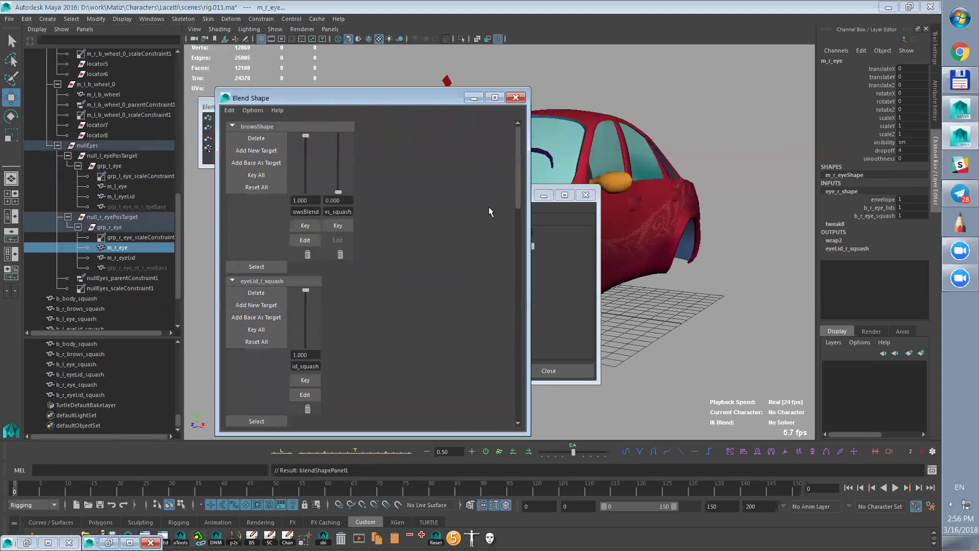
click(255, 110)
mouse_move(270, 127)
click(373, 125)
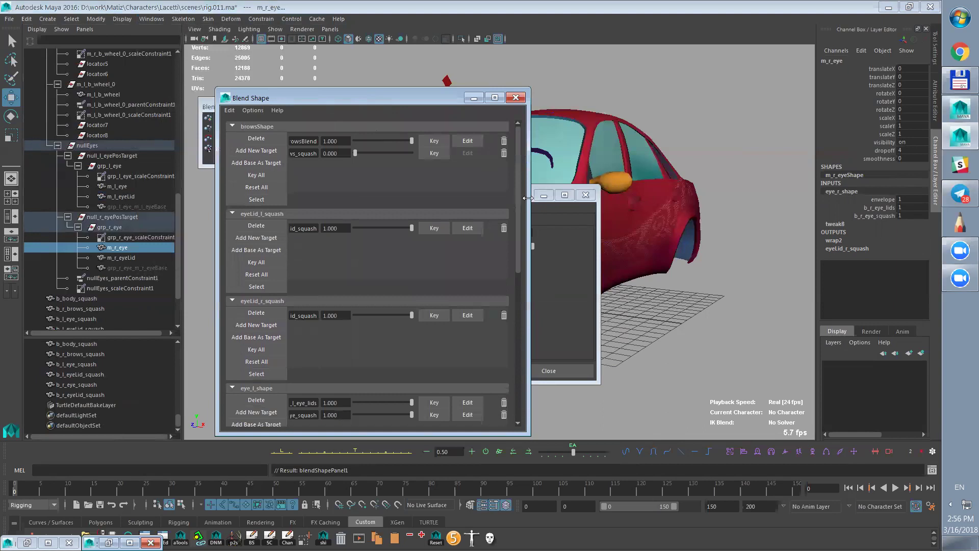
- Look through the Blend Shape editor's node list, and close the editor, the options window and the torn-off Blend Shape menu
drag(527, 198, 526, 200)
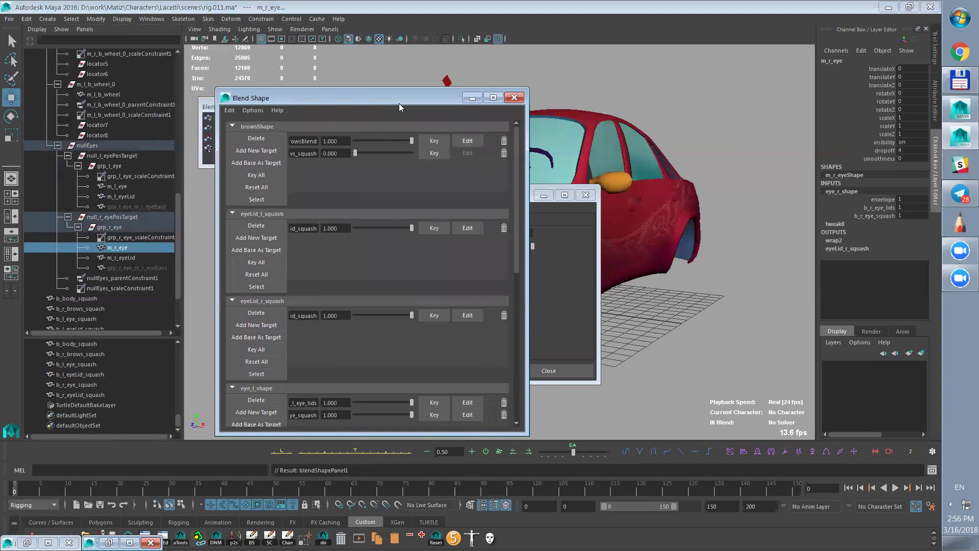
drag(406, 106, 397, 97)
drag(376, 146, 427, 153)
drag(506, 166, 496, 368)
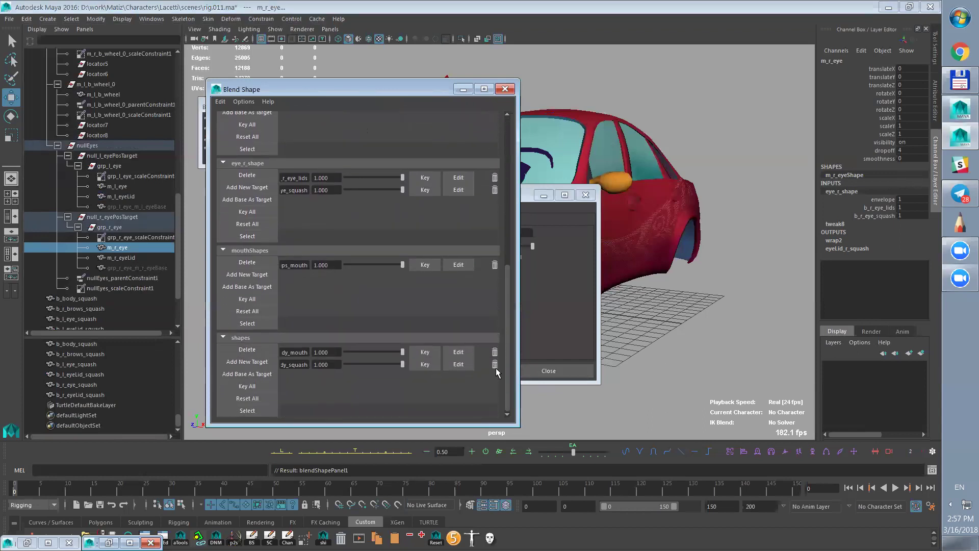
click(504, 89)
click(585, 195)
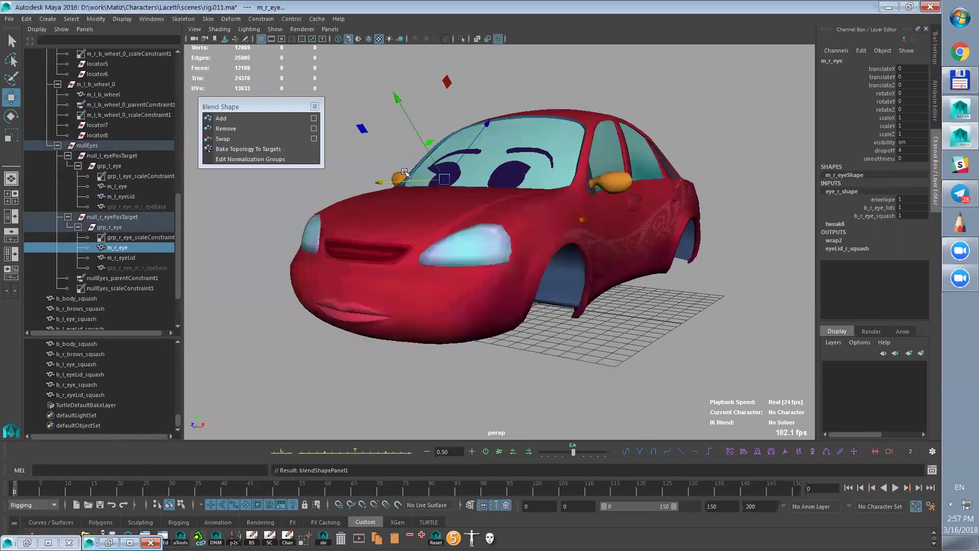
click(315, 107)
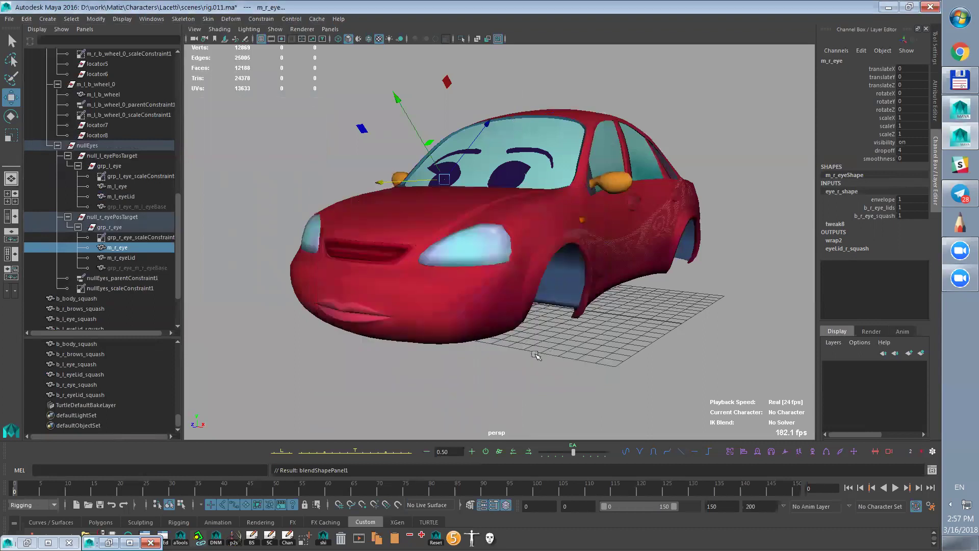
click(544, 366)
- Select the six squash meshes from b_body_squash to b_r_eyeLid_squash, assign them the default lambert1 material, and deselect them
drag(176, 242, 172, 77)
click(97, 95)
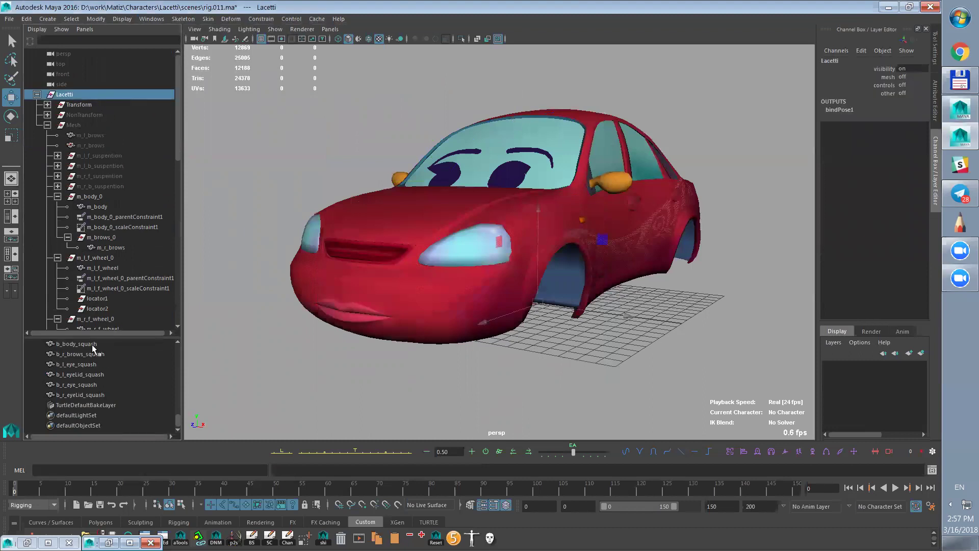
drag(92, 344, 90, 393)
right_drag(487, 257, 567, 519)
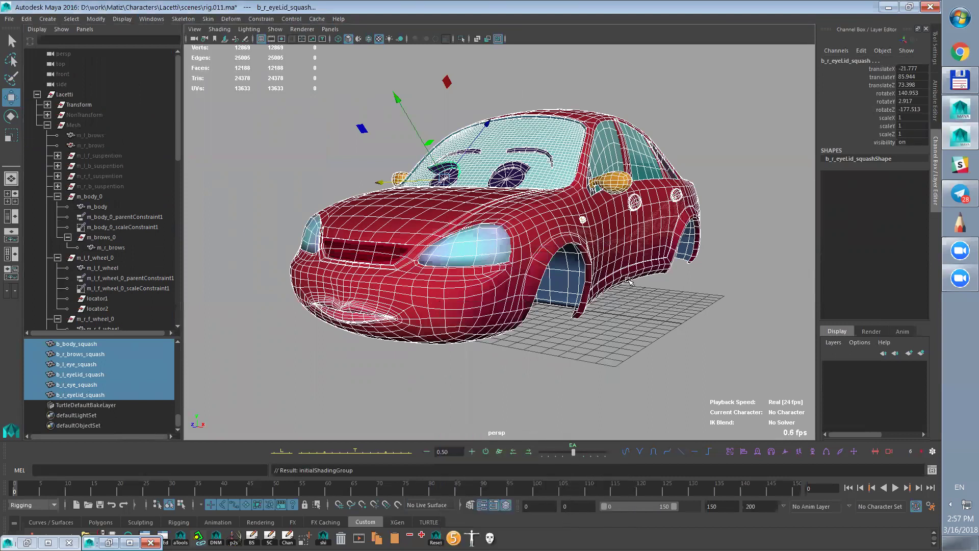
click(615, 318)
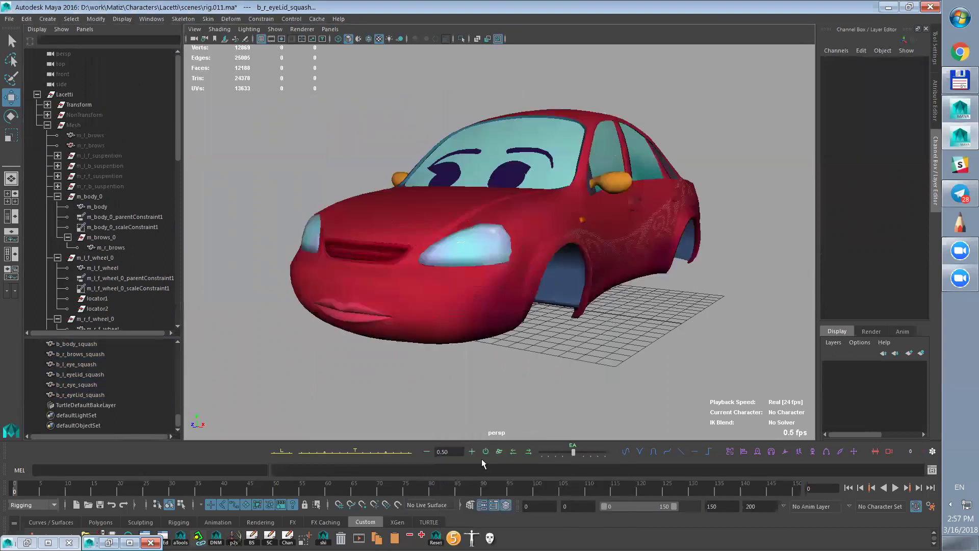
- Open the Hypershade, examine the attributes of the lambert1 material, and close the Hypershade
click(328, 505)
click(361, 505)
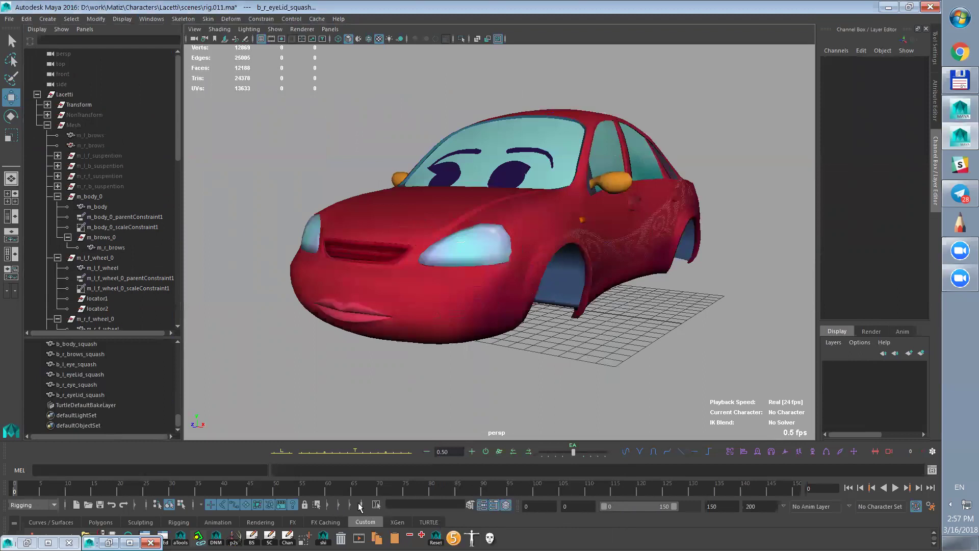
click(361, 505)
click(350, 505)
click(407, 505)
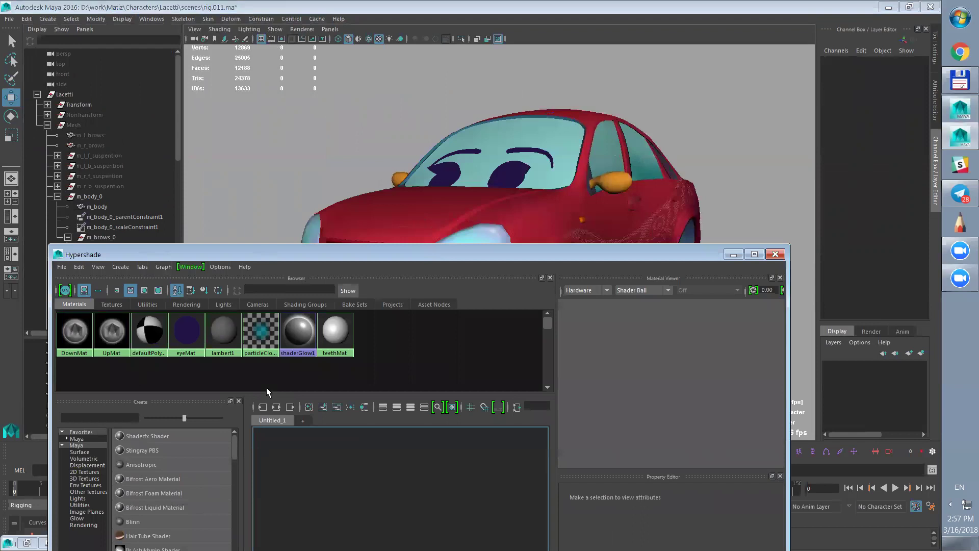
double_click(235, 337)
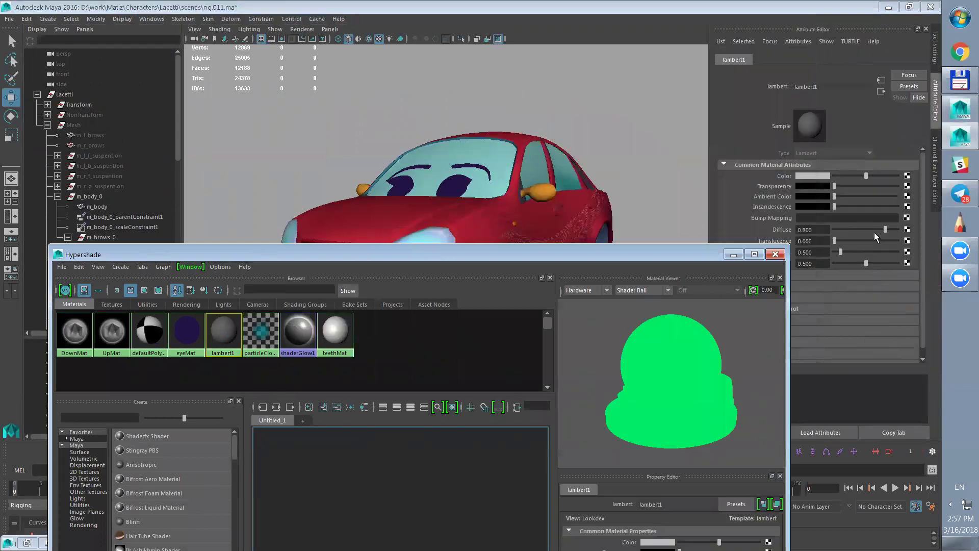
click(775, 255)
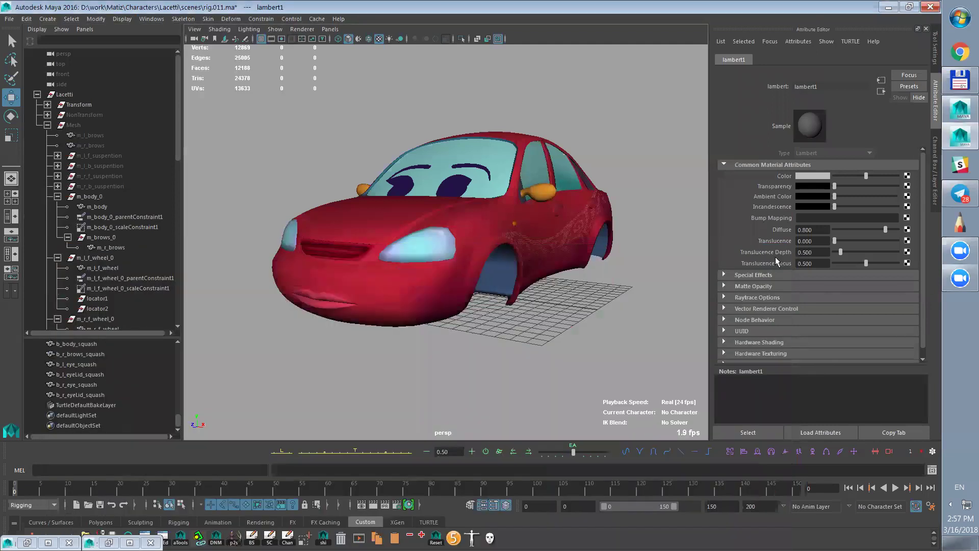
- Select all six squash meshes from b_body_squash to b_r_eyeLid_squash and open the Lattice options for them
click(608, 289)
click(551, 263)
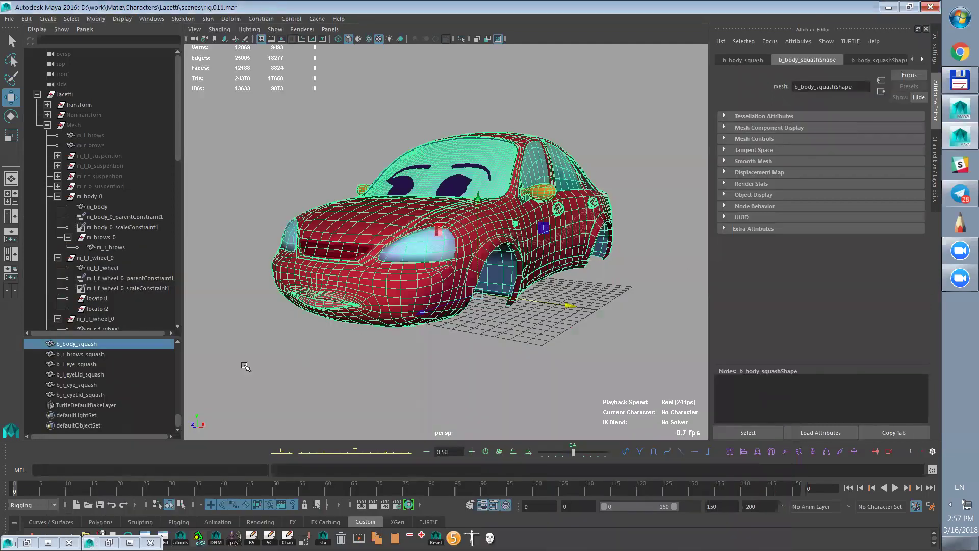
drag(79, 348, 102, 395)
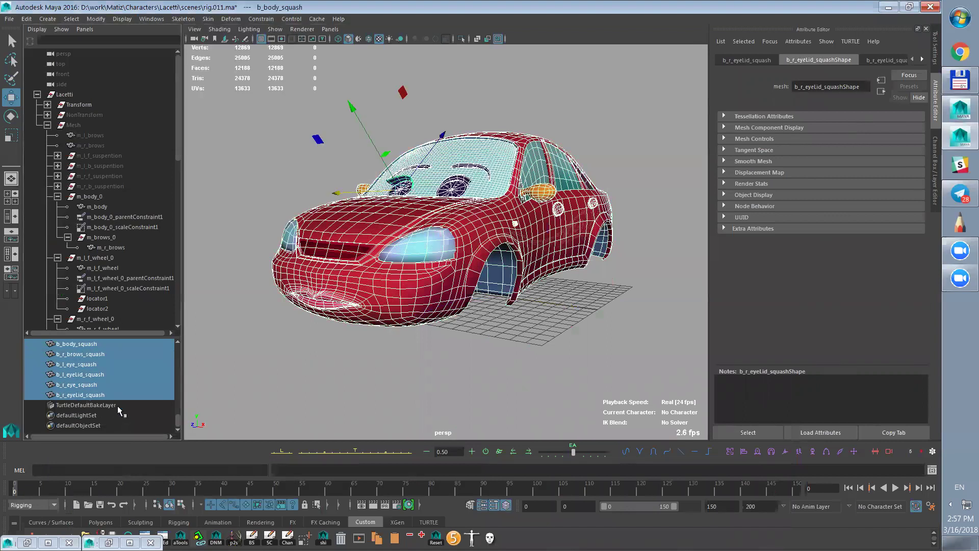
alt+drag(403, 309, 431, 312)
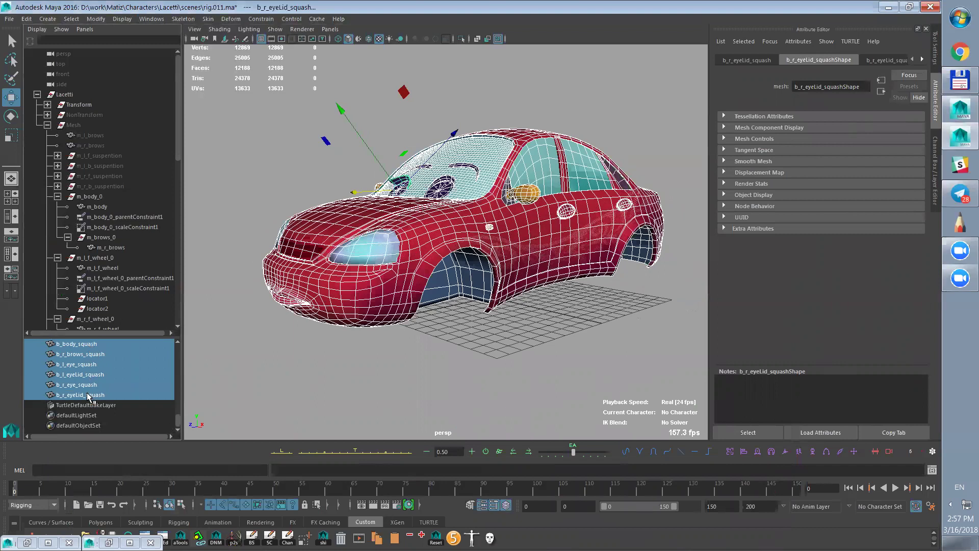
click(935, 202)
alt+drag(535, 275, 662, 262)
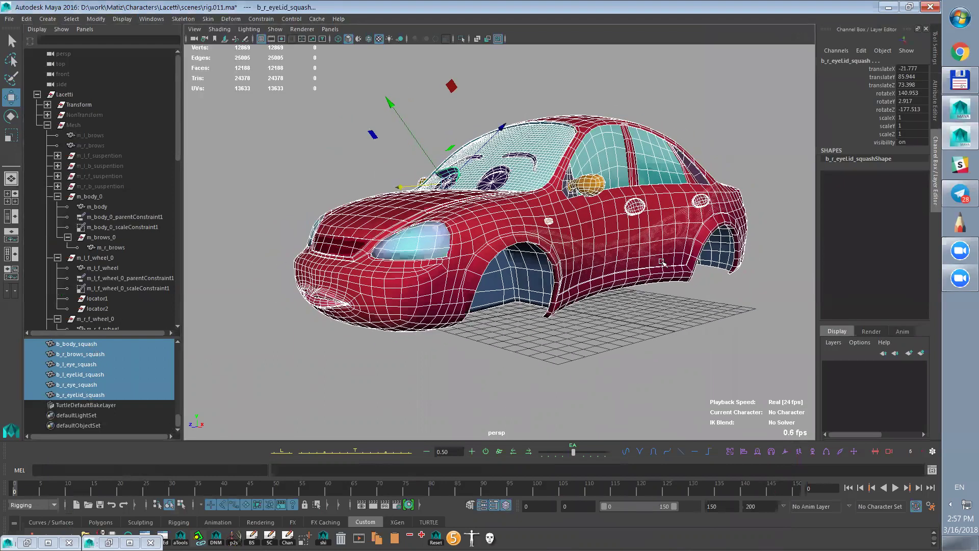
click(209, 18)
mouse_move(230, 19)
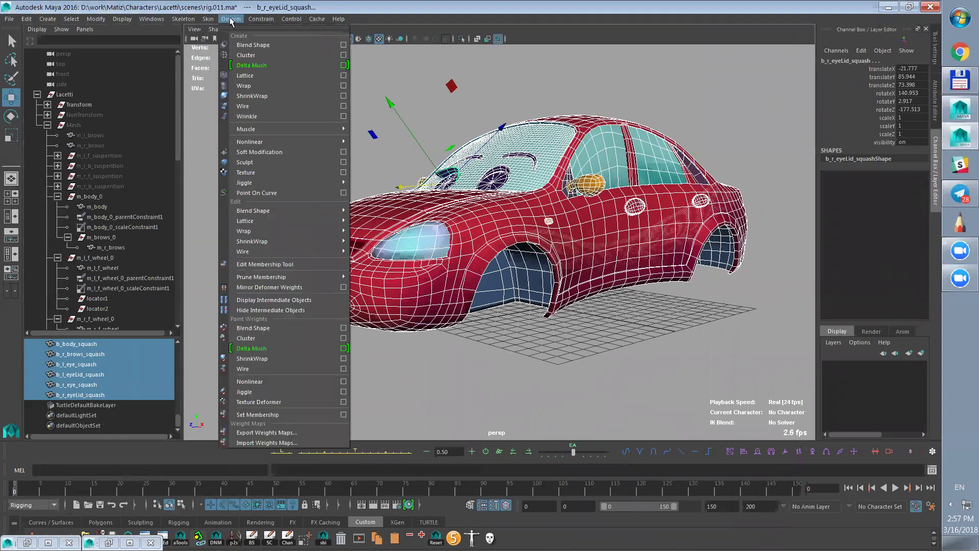
click(343, 75)
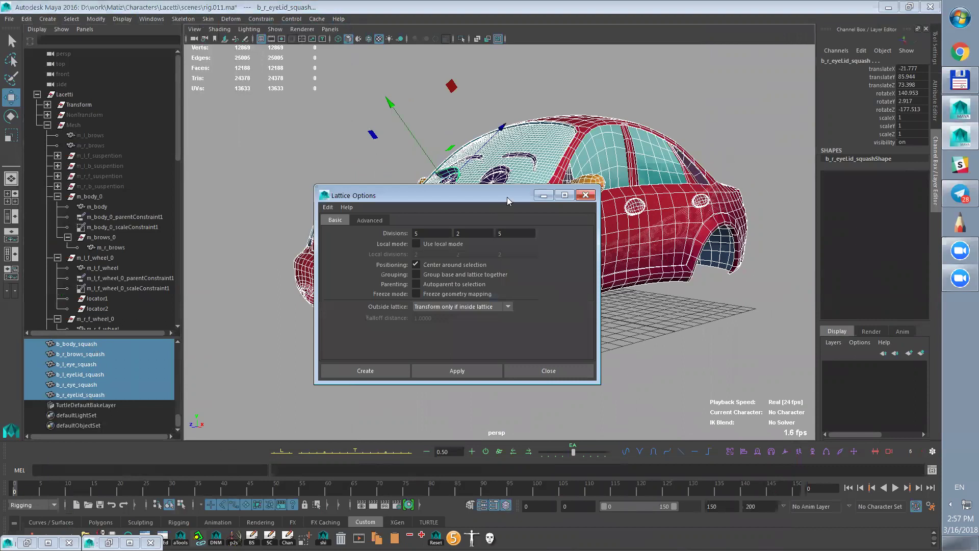
drag(507, 197, 311, 216)
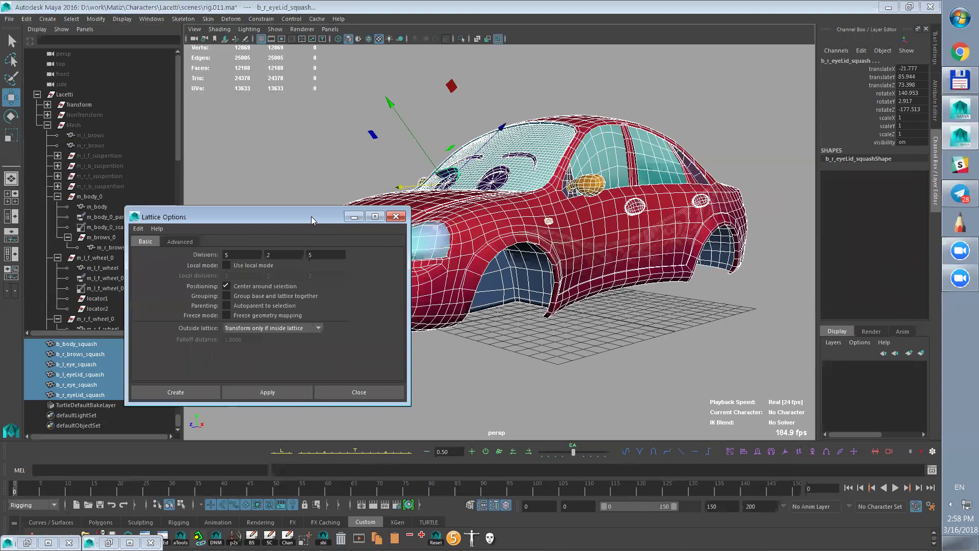
- Enable local mode for the lattice and set the first division and first local division to 4
click(251, 265)
drag(244, 256, 216, 259)
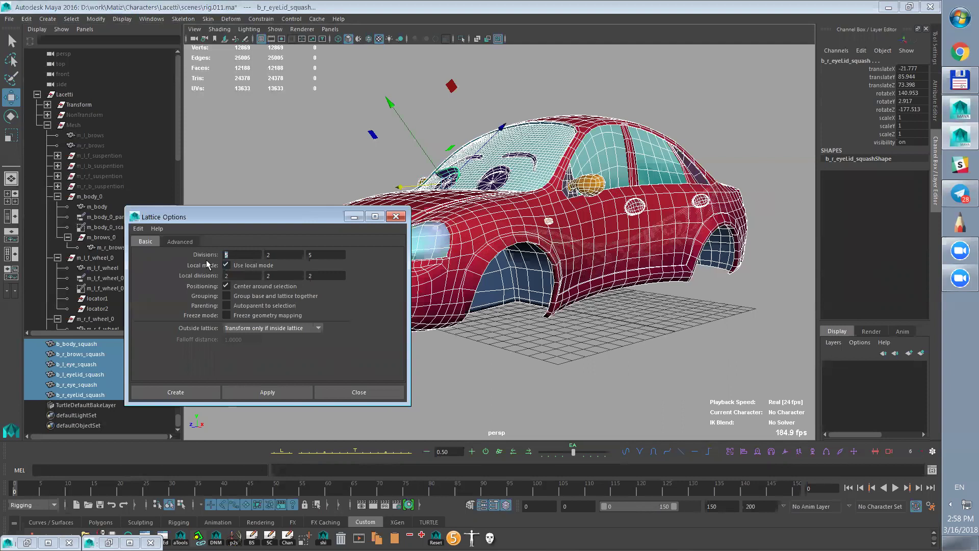
alt+drag(630, 237, 593, 206)
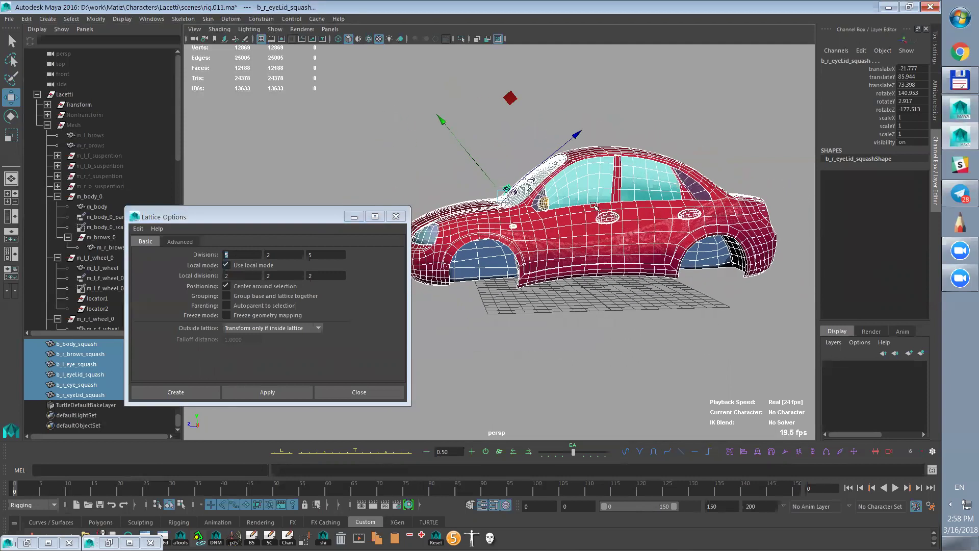
alt+drag(510, 246, 612, 283)
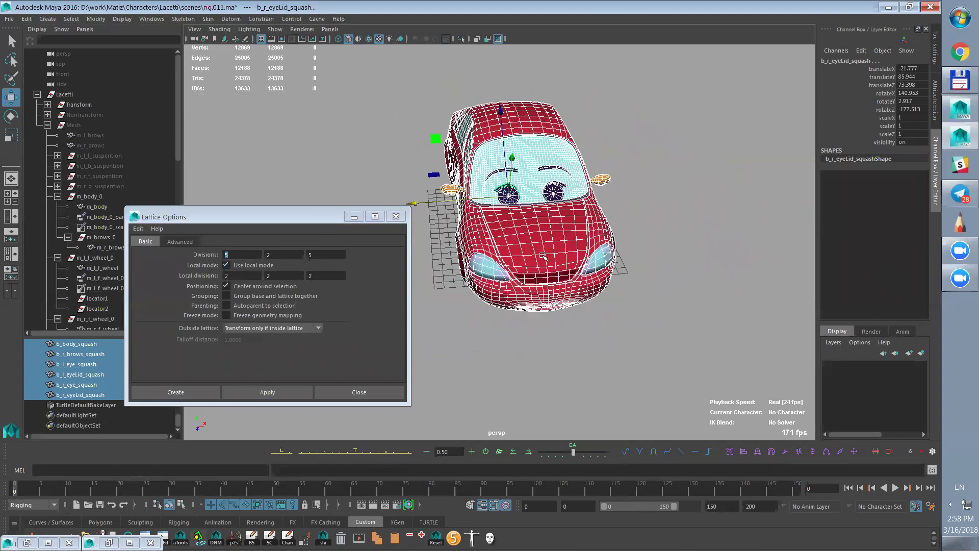
alt+drag(581, 269, 616, 287)
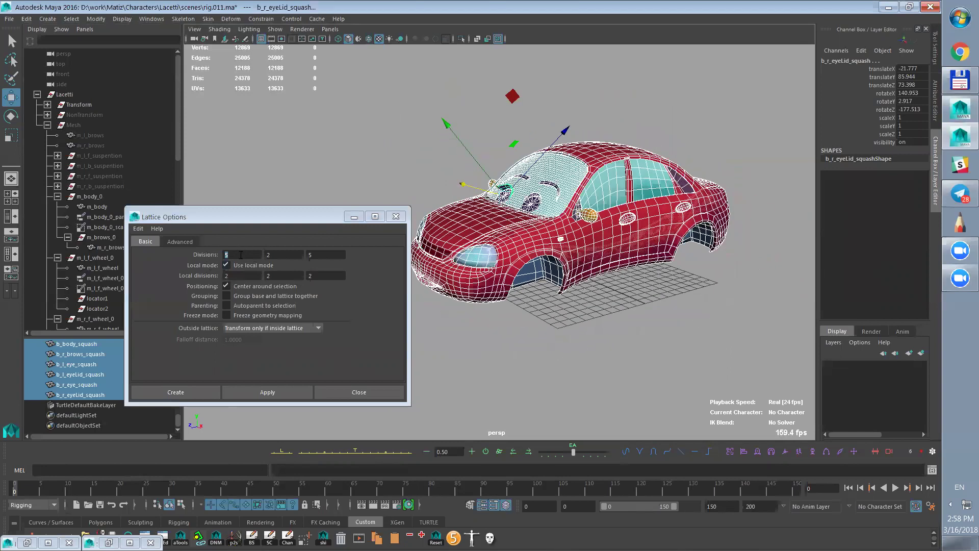
click(226, 296)
key(Tab)
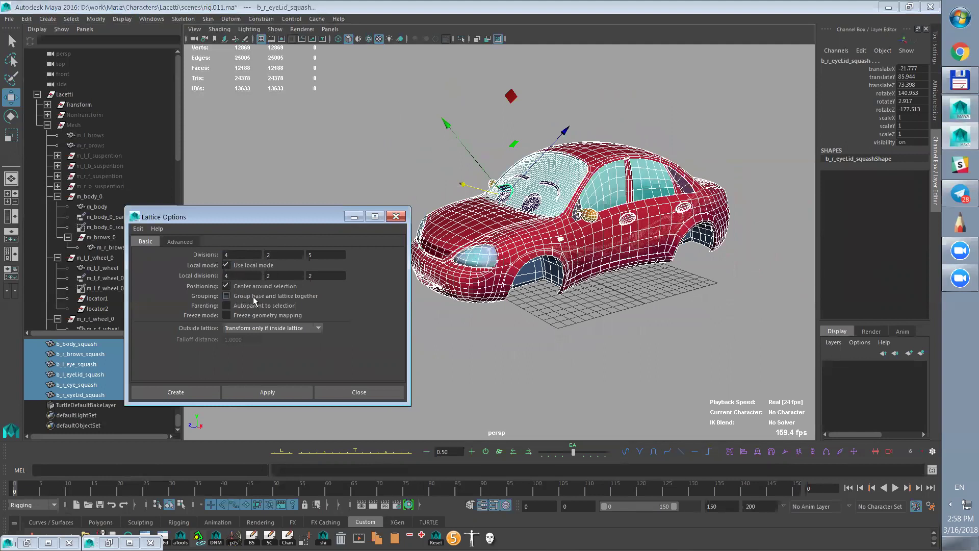
- Set the second and third lattice divisions, and their local divisions, to 4 and 8
click(281, 254)
text(3)
key(BackSpace)
text(4)
key(Tab)
double_click(315, 277)
text(8)
- Try a 4 by 4 by 8 lattice around the squash meshes, and undo it
click(283, 392)
alt+drag(619, 322, 674, 359)
key(ctrl+z)
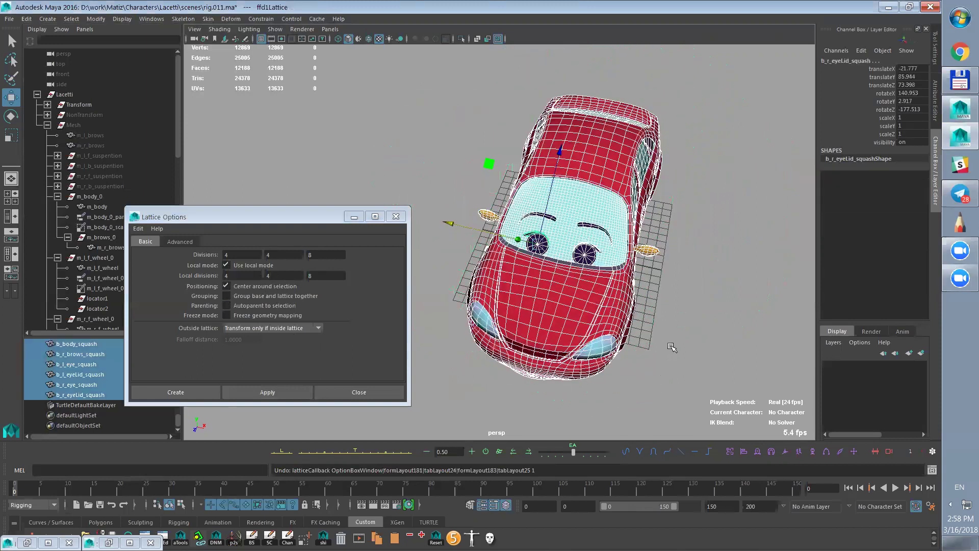
- Set the first division and local division to 5, and create the 5 by 4 by 8 lattice around the squash meshes
click(245, 257)
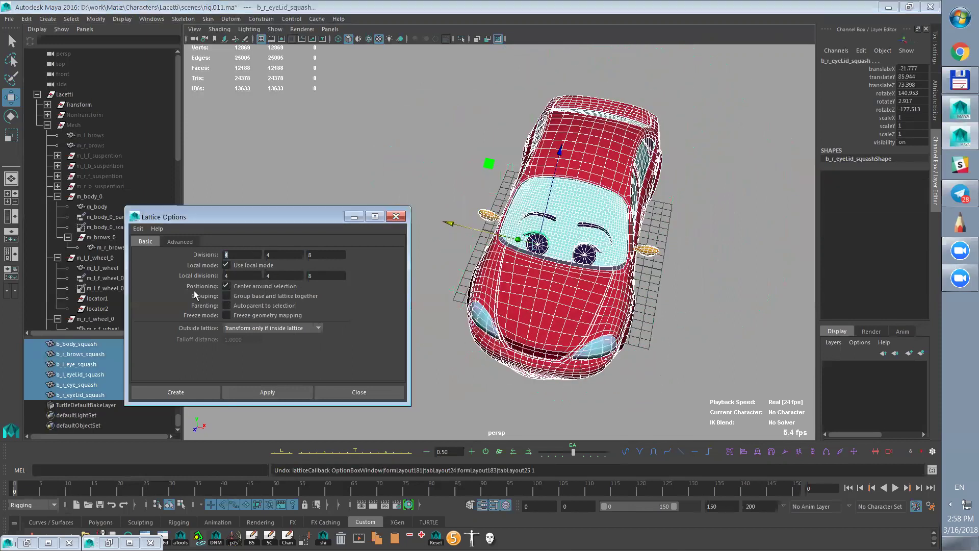
text(5)
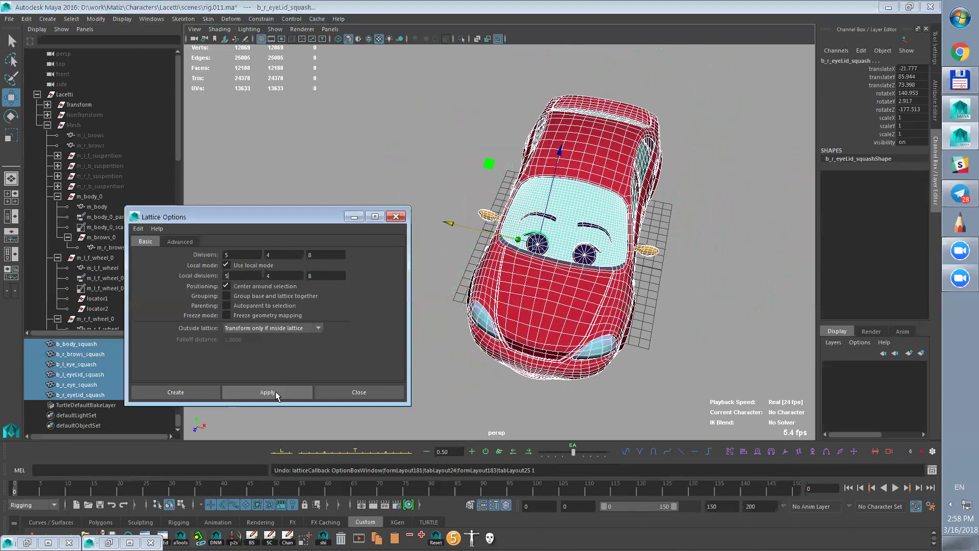
click(275, 390)
alt+drag(684, 376, 621, 376)
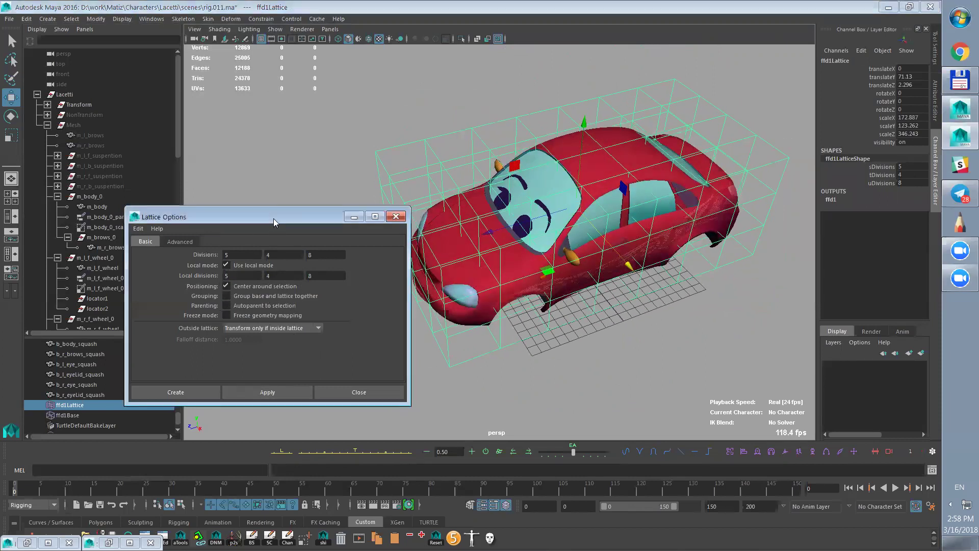
- Rename the new lattice ffd1Lattice as ffd_squash
drag(273, 219, 355, 67)
double_click(79, 406)
click(68, 406)
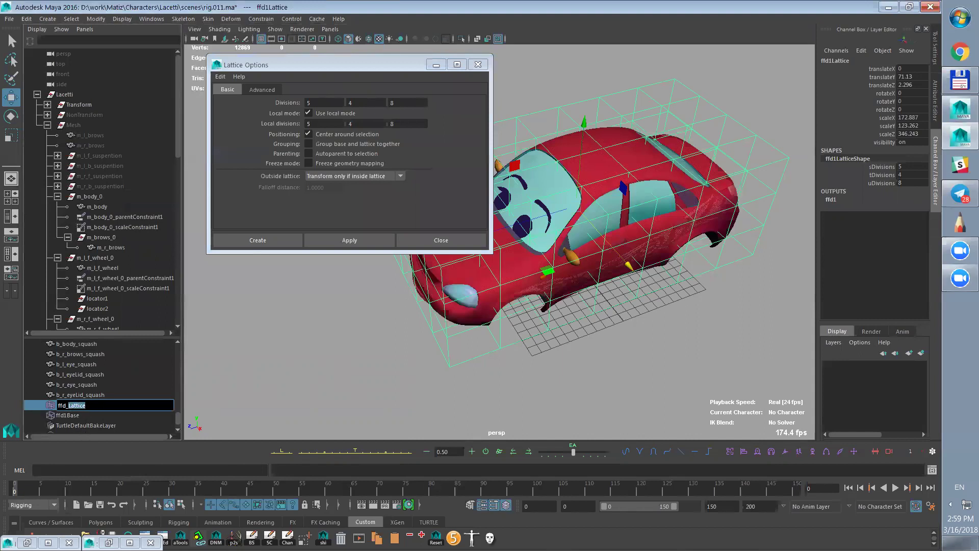
text(squash)
key(Return)
- Rename the lattice base ffd1Base as ffd_squashBase
double_click(75, 416)
click(69, 417)
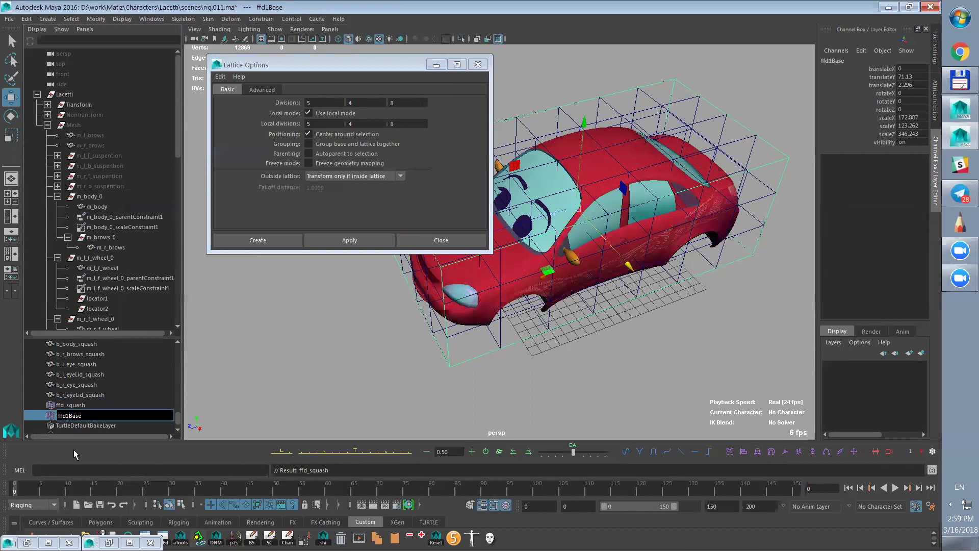
drag(66, 416, 69, 417)
text(_squash)
key(Return)
- Select the ffd_squash lattice in the viewport and minimize the Lattice Options window
click(386, 398)
click(499, 326)
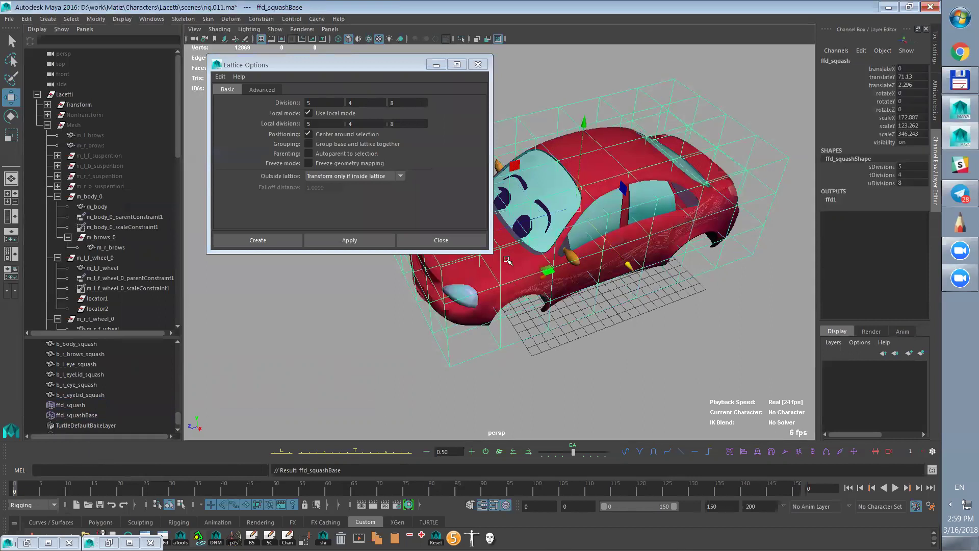
click(436, 64)
click(436, 65)
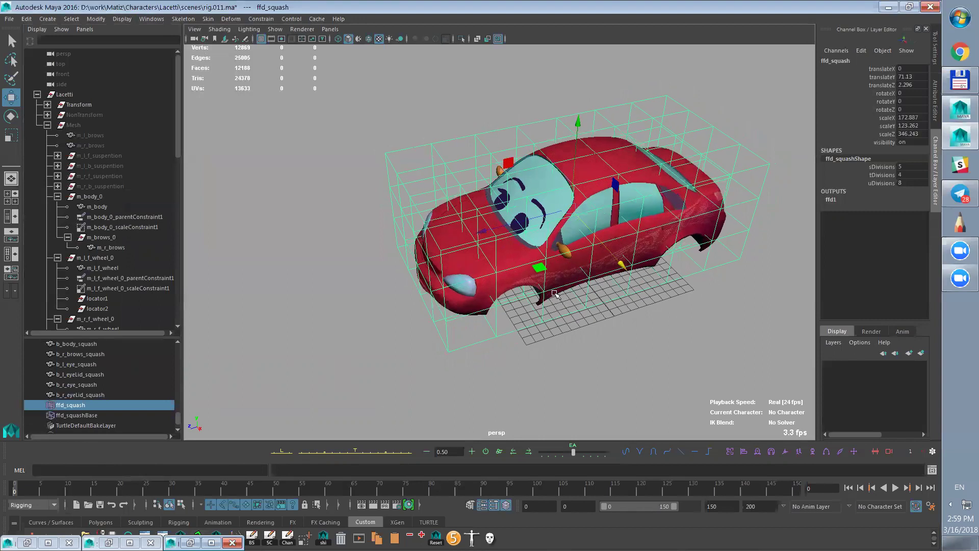
- Turn on the mesh and controls attributes of the Lacetti group, and deselect it
click(77, 95)
drag(903, 77, 909, 87)
text(1)
key(Return)
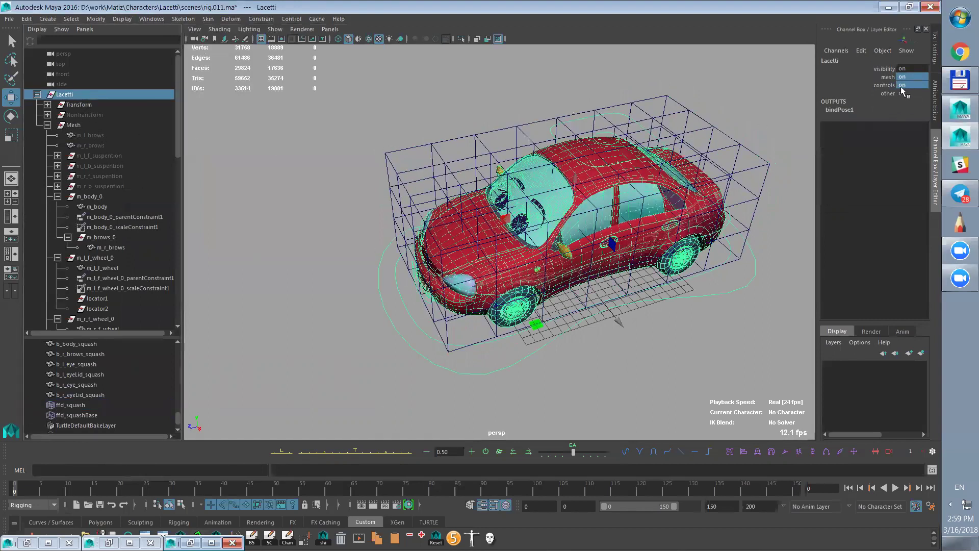
click(768, 106)
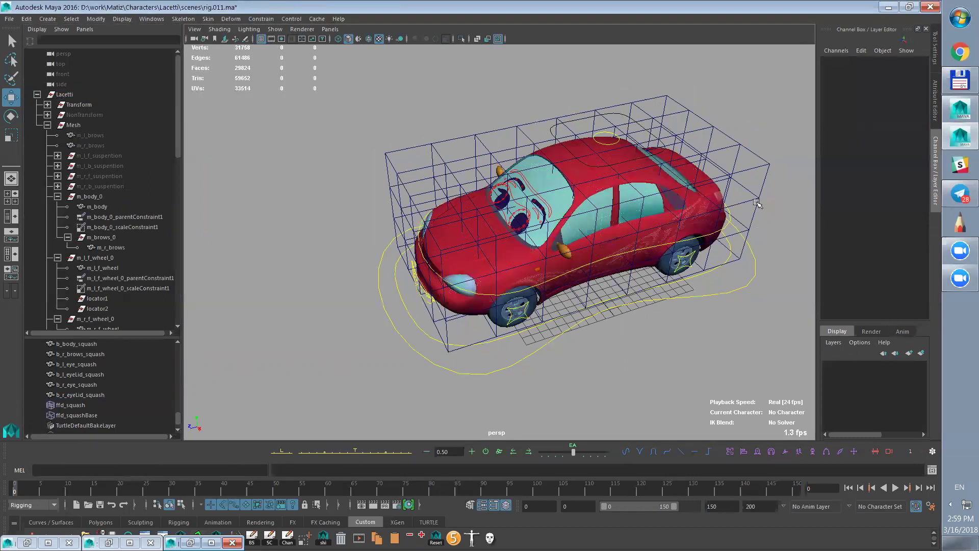
- Move the rigged car aside from the lattice and squash meshes using its outer ground control
click(747, 279)
scroll(761, 323, down, 2)
middle_drag(607, 320, 503, 308)
- Select all lattice points at the front end of ffd_squash, with soft selection on
click(504, 308)
right_drag(504, 307, 476, 309)
alt+drag(503, 305, 468, 328)
drag(404, 104, 474, 329)
alt+drag(513, 298, 805, 276)
key(b)
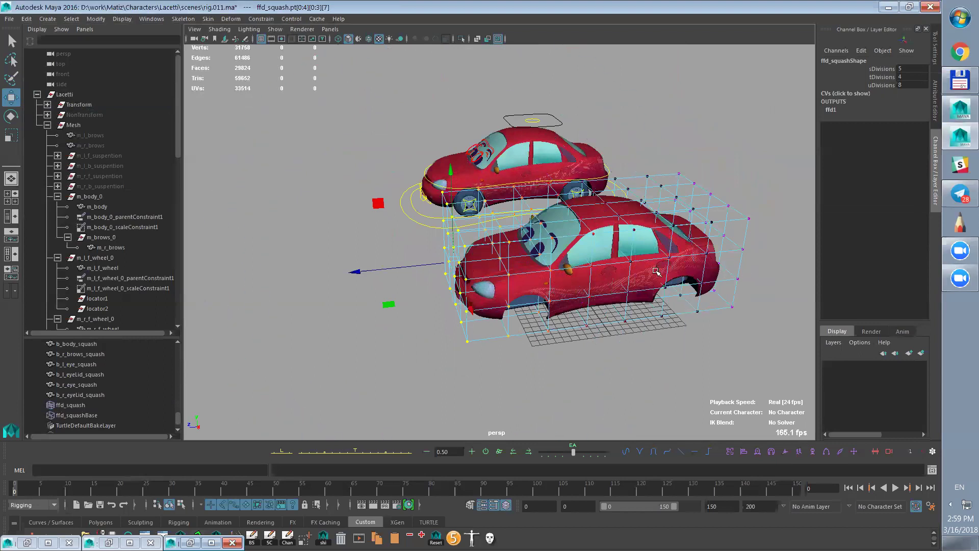
- Try to move the lattice's front points along the car's length toward the rear, and undo the move
drag(359, 273, 749, 266)
middle_drag(749, 266, 838, 255)
key(ctrl+z)
alt+drag(766, 271, 529, 330)
mouse_move(530, 330)
middle_down()
mouse_move(594, 324)
mouse_move(519, 334)
middle_up()
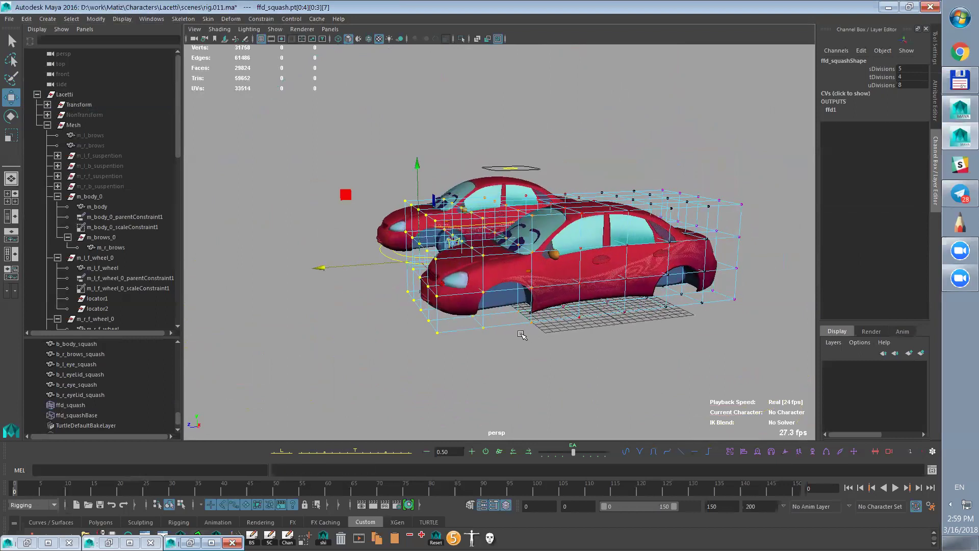
- Undo the point move, leave point editing and select the whole ffd_squash lattice as an object
key(ctrl+z)
alt+drag(532, 338, 569, 277)
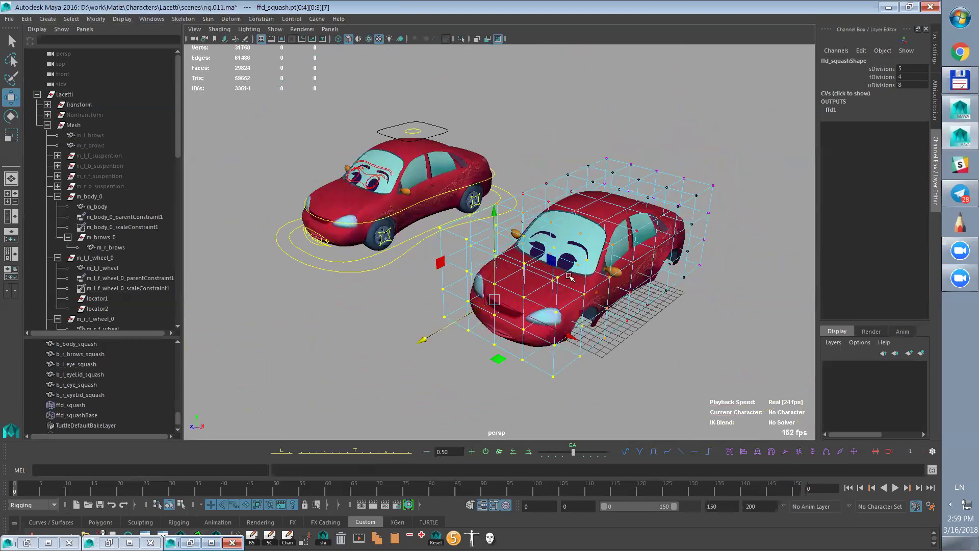
click(579, 252)
click(608, 312)
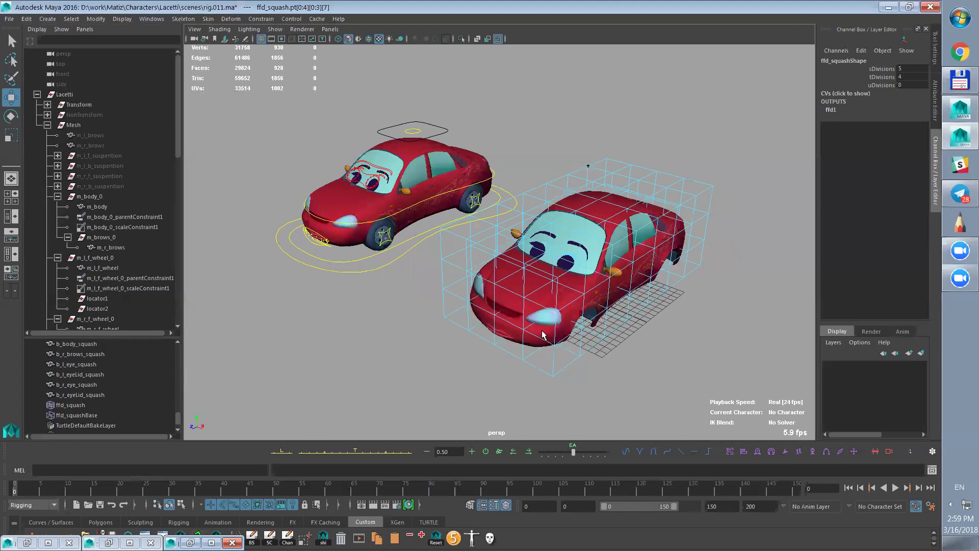
key(q)
click(558, 308)
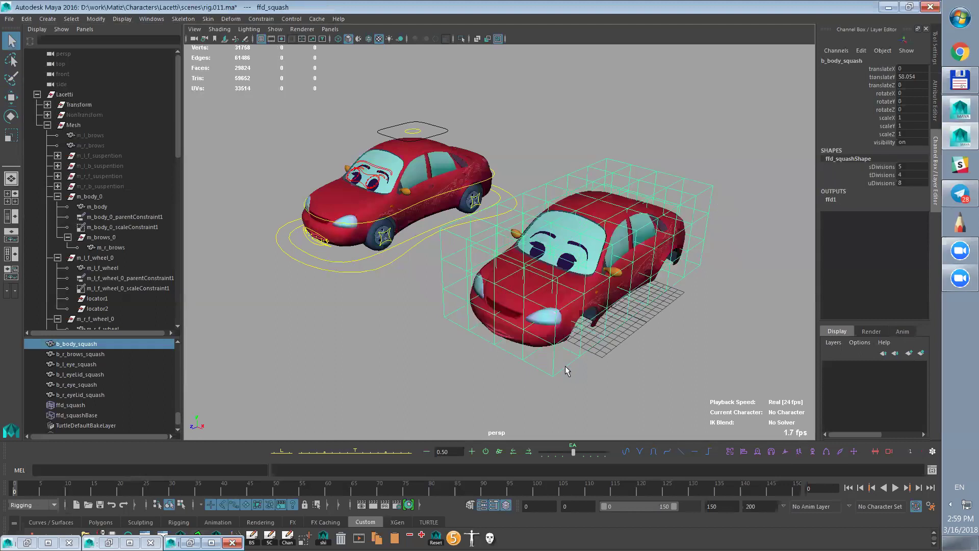
click(565, 365)
alt+drag(565, 366, 640, 357)
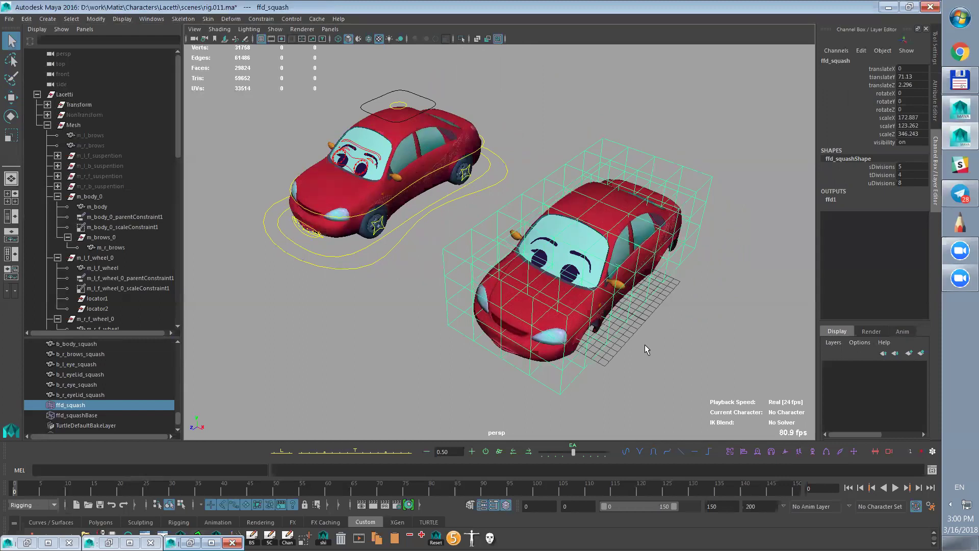
alt+drag(671, 321, 439, 260)
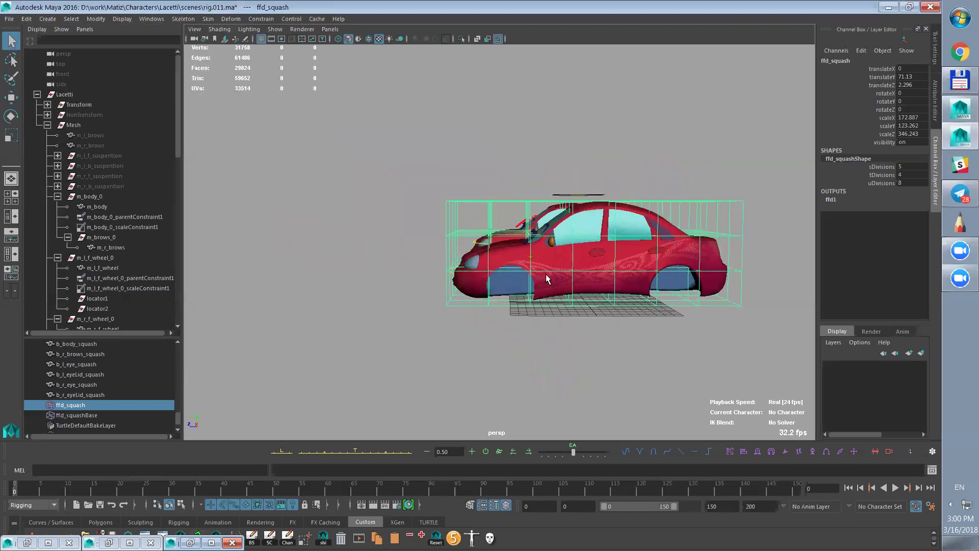
alt+drag(741, 250, 678, 338)
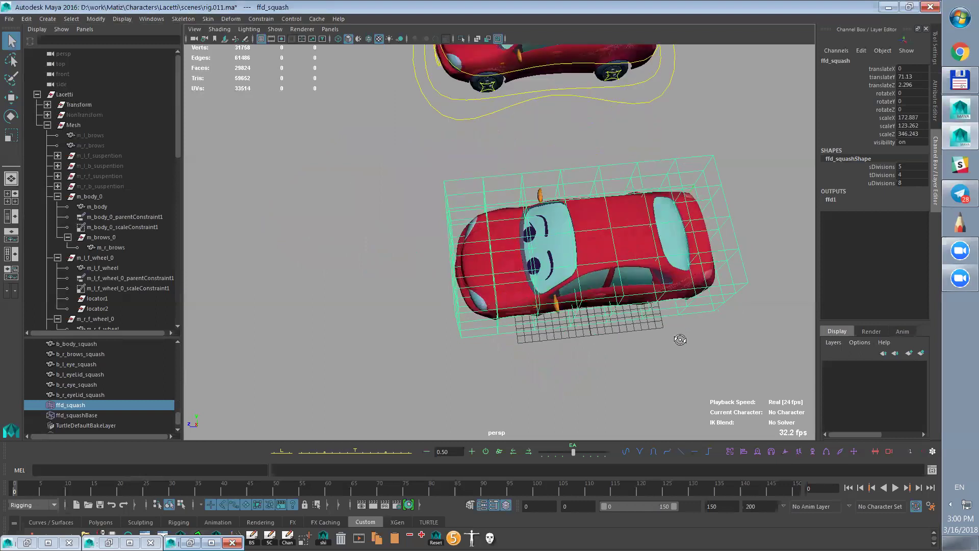
- Show the control points of ffd_squash and switch to the top view with both cars framed
right_drag(438, 207, 446, 201)
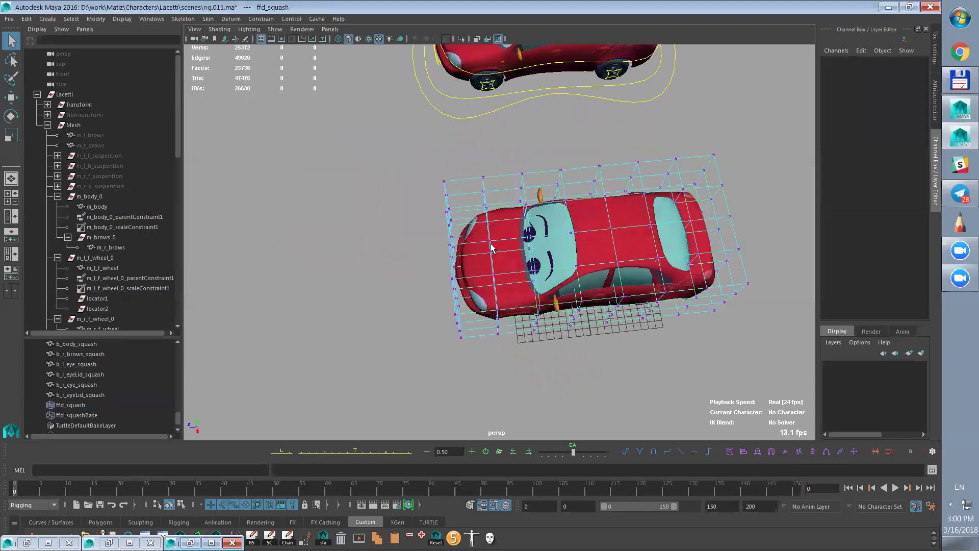
alt+drag(539, 309, 532, 310)
drag(618, 394, 686, 401)
key(space)
drag(701, 368, 720, 347)
key(space)
alt+right_drag(720, 348, 606, 312)
key(a)
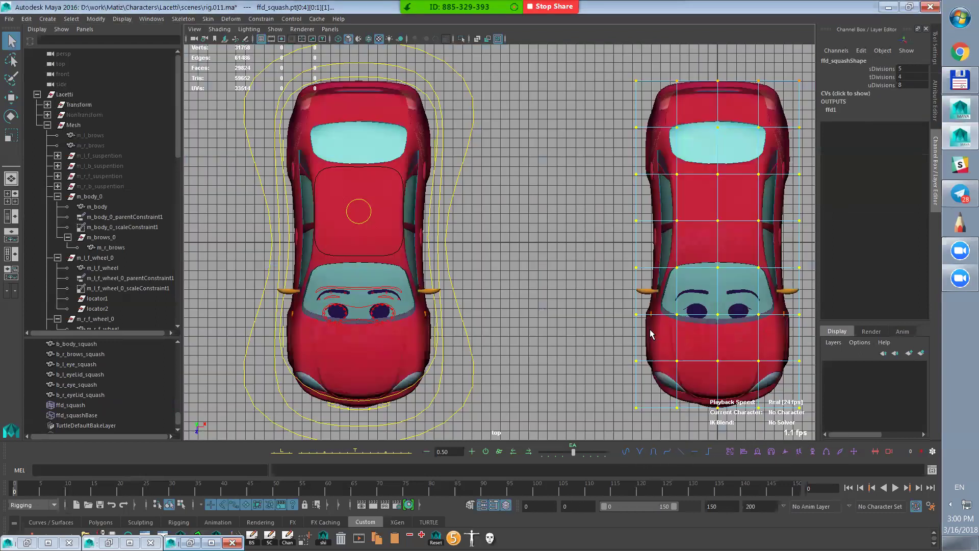
- Create a cluster from all ffd_squash lattice points except the row at the car's rear end
alt+middle_drag(757, 309, 572, 250)
drag(405, 416, 690, 107)
alt+middle_drag(687, 131, 675, 174)
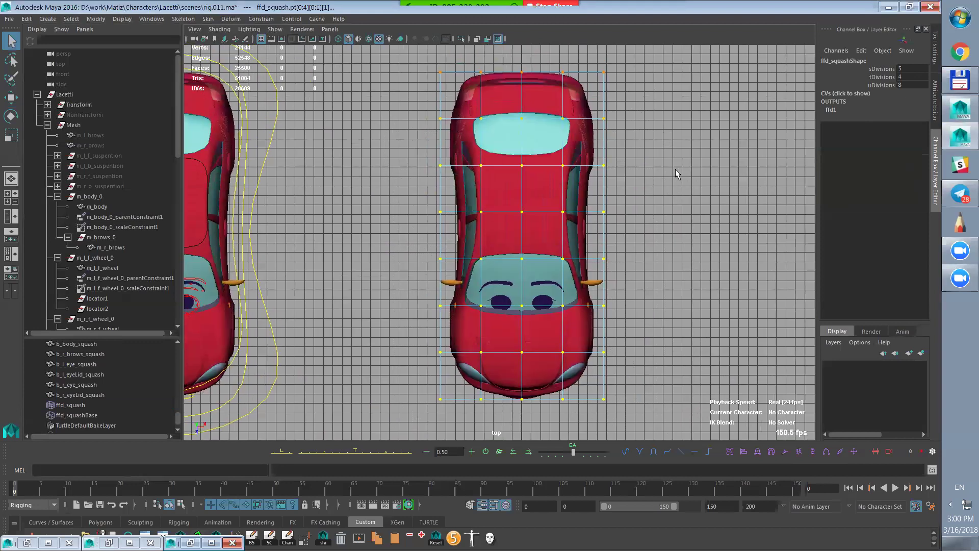
drag(421, 422, 686, 112)
alt+middle_drag(642, 269, 647, 258)
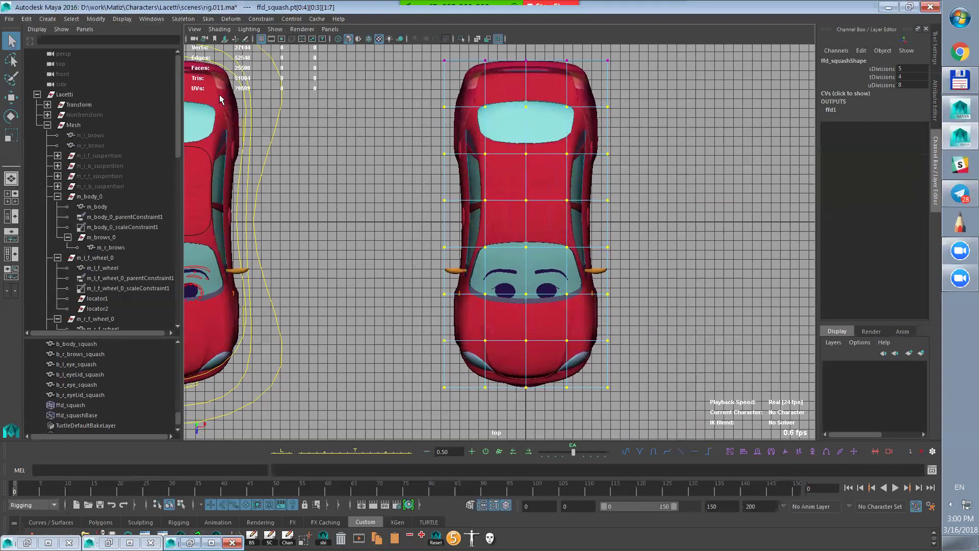
click(232, 20)
click(259, 56)
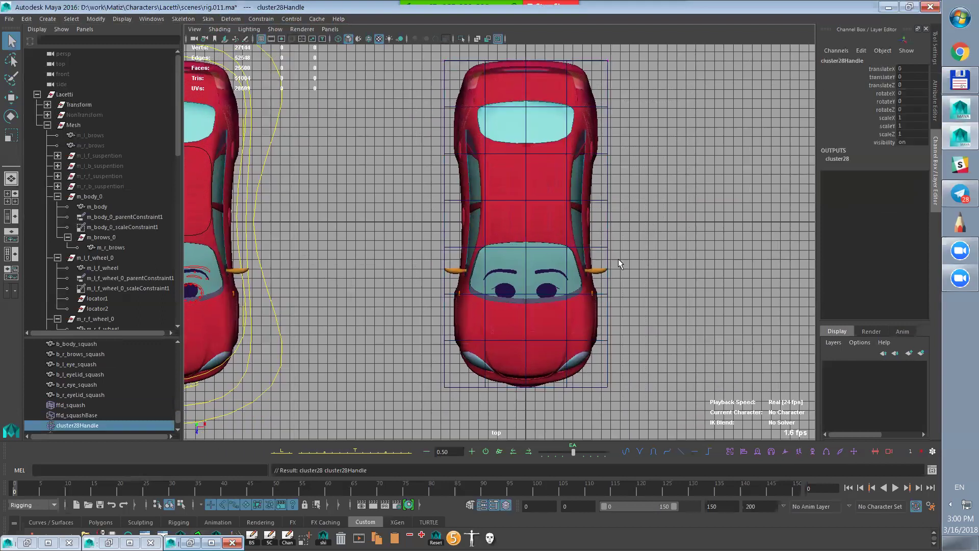
- Create a cluster from the ffd_squash lattice points between the front and rear rows, leaving out both end rows
click(606, 248)
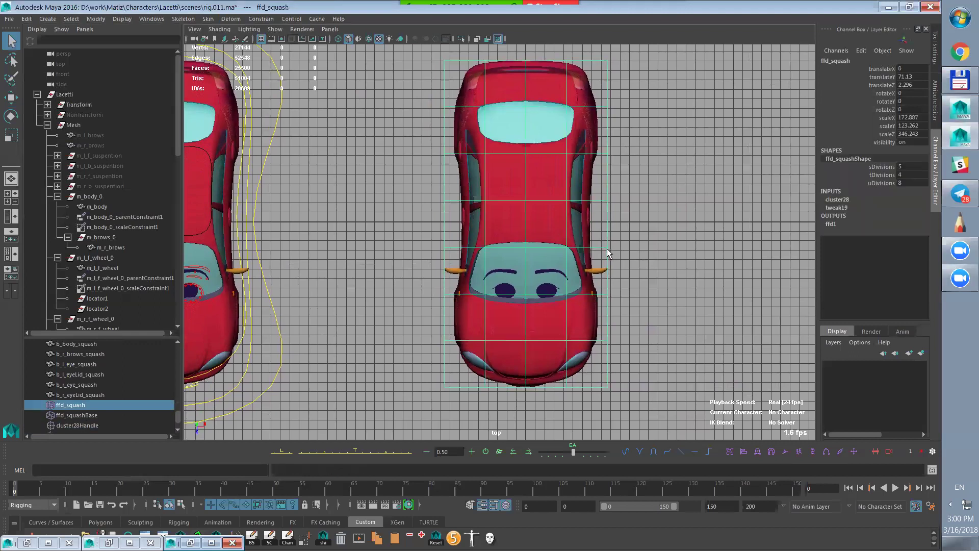
key(F8)
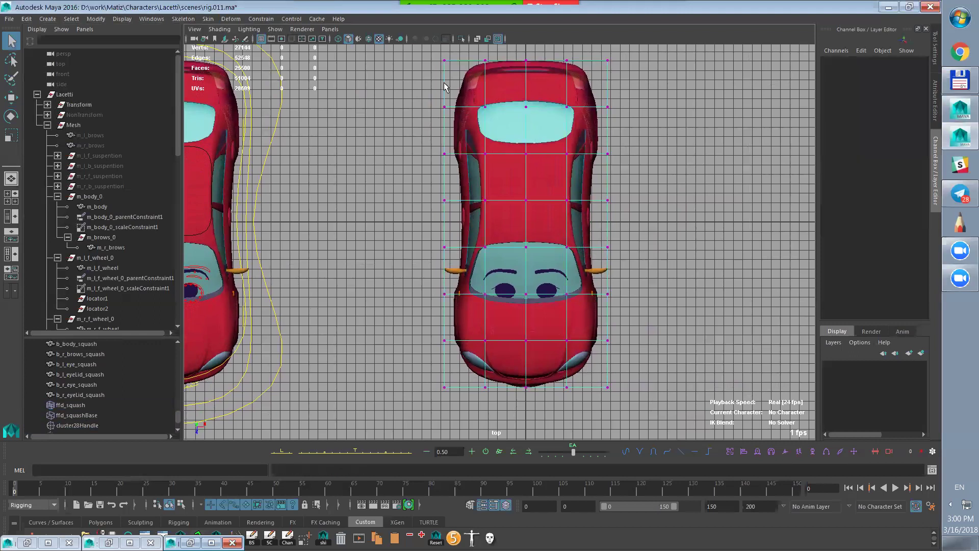
drag(421, 90, 633, 351)
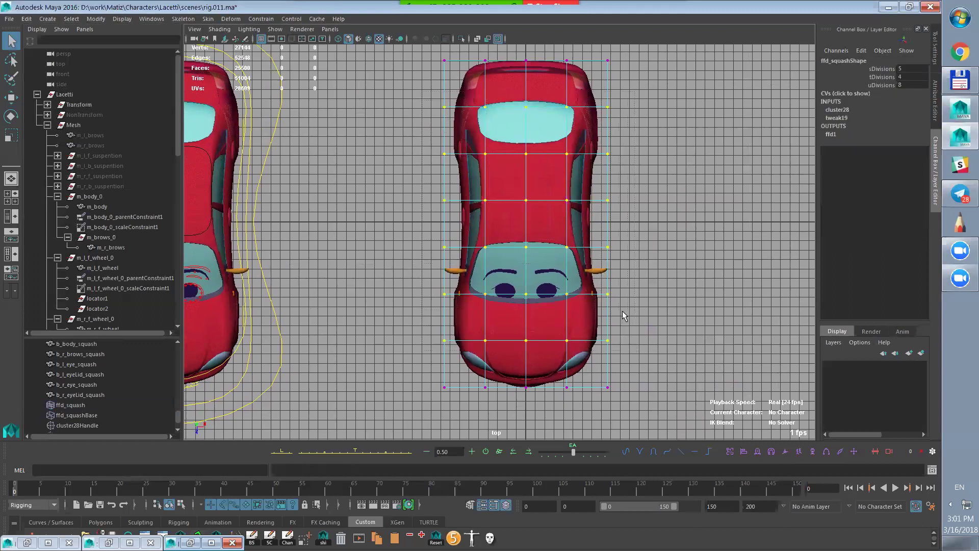
click(232, 19)
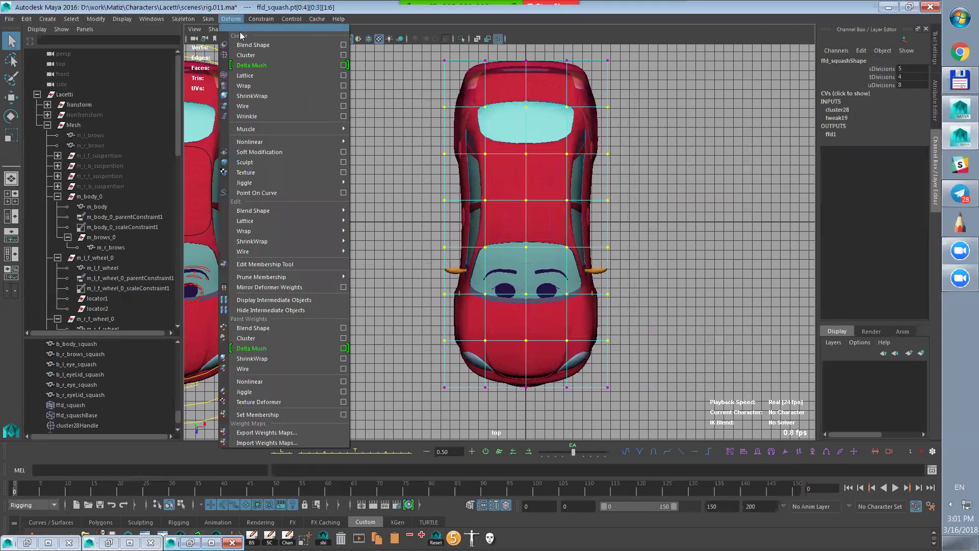
click(253, 55)
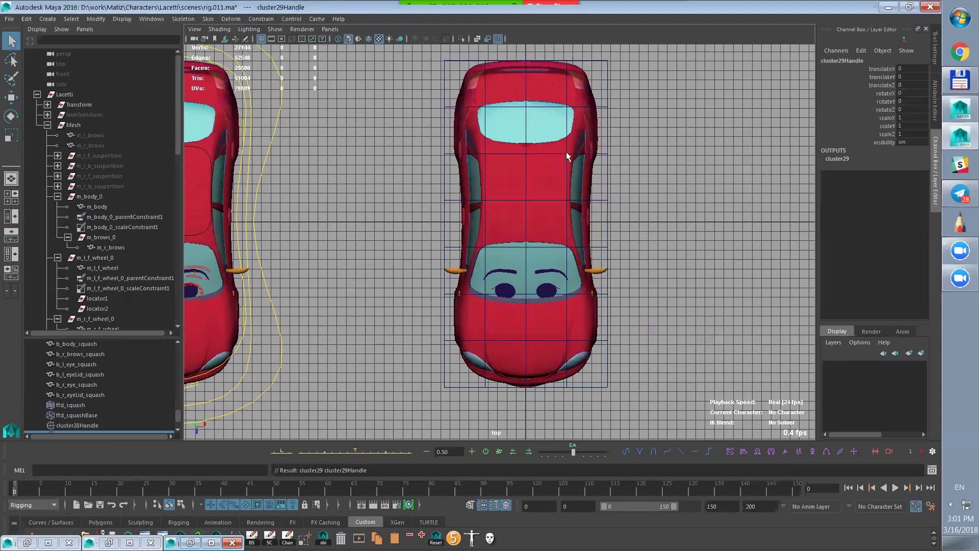
- Create a cluster from all ffd_squash lattice points except the row at the car's front end
click(567, 152)
click(606, 160)
click(604, 155)
right_drag(605, 154, 589, 153)
drag(487, 85, 632, 335)
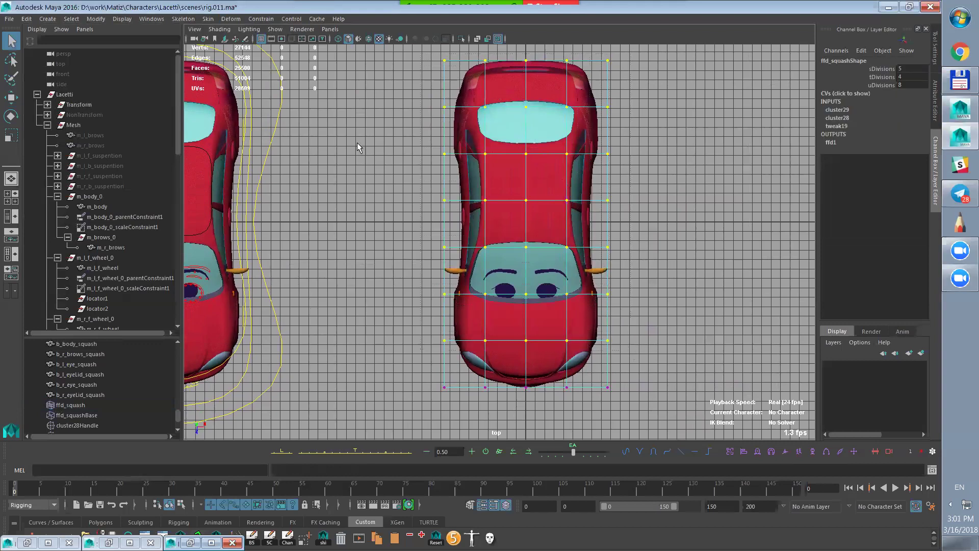
click(230, 19)
click(251, 57)
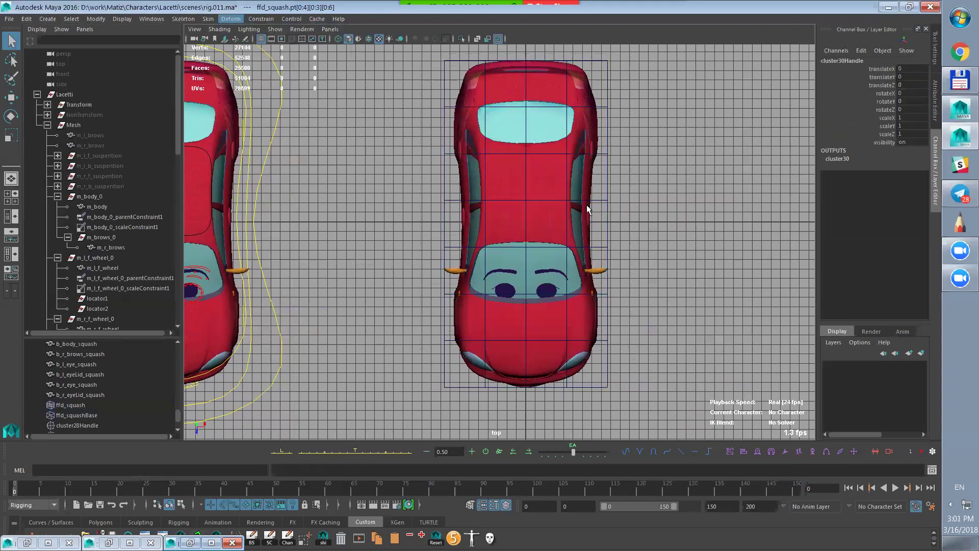
- Try moving cluster28Handle along the car's length in the perspective view, and undo the move
key(space)
drag(598, 227, 600, 206)
alt+drag(628, 288, 652, 287)
scroll(177, 413, down, 2)
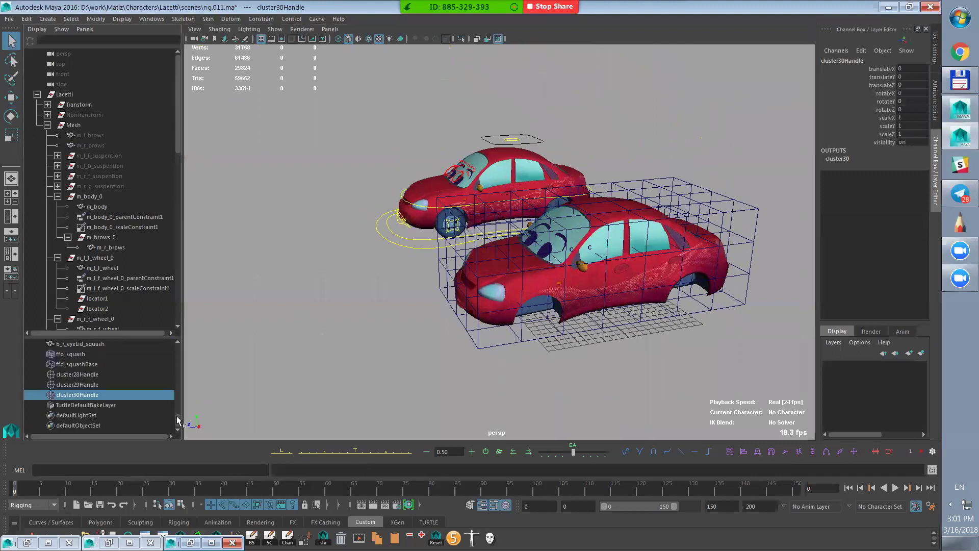
click(104, 374)
key(w)
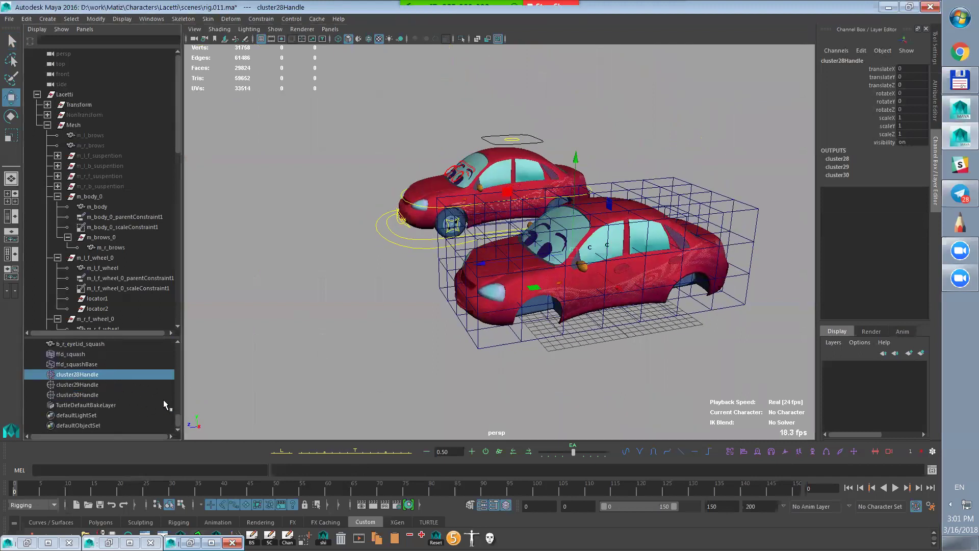
drag(481, 264, 436, 281)
key(ctrl+z)
alt+drag(652, 326, 675, 221)
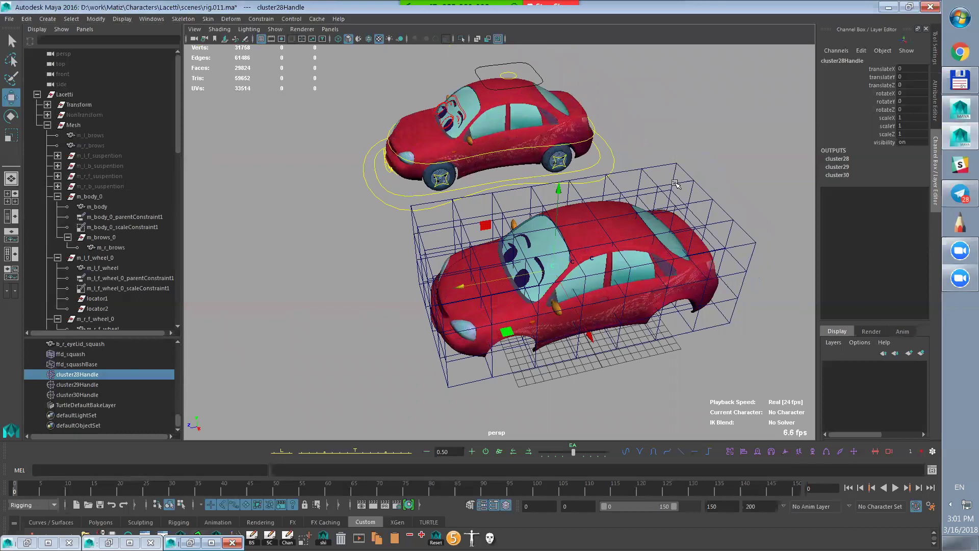
click(675, 184)
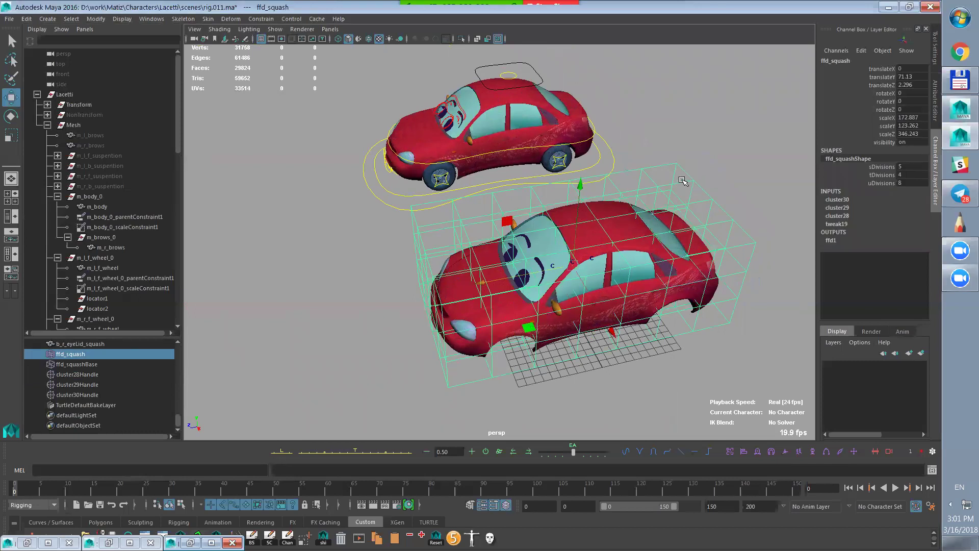
- Key cluster28Handle in its rest position at frames 0, 20 and 40
click(97, 375)
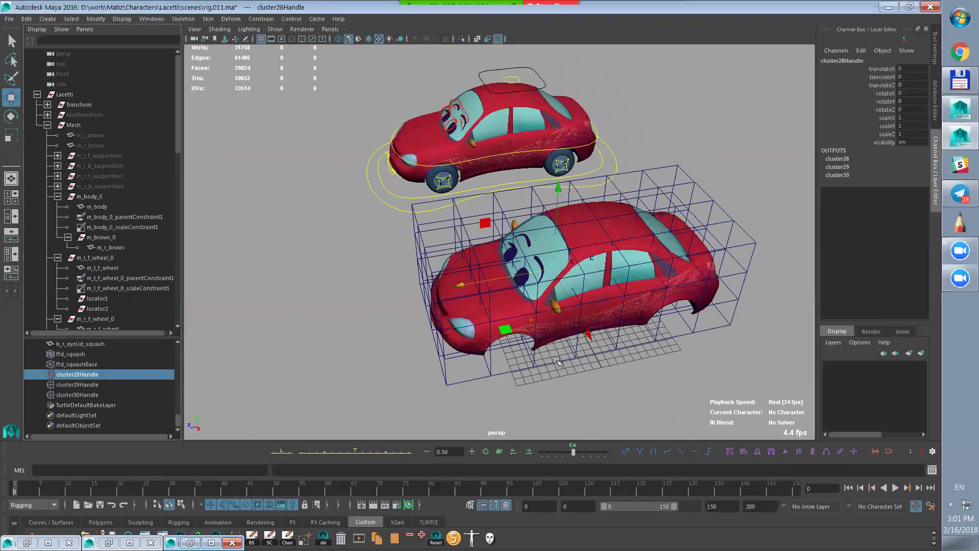
key(s)
click(121, 491)
key(s)
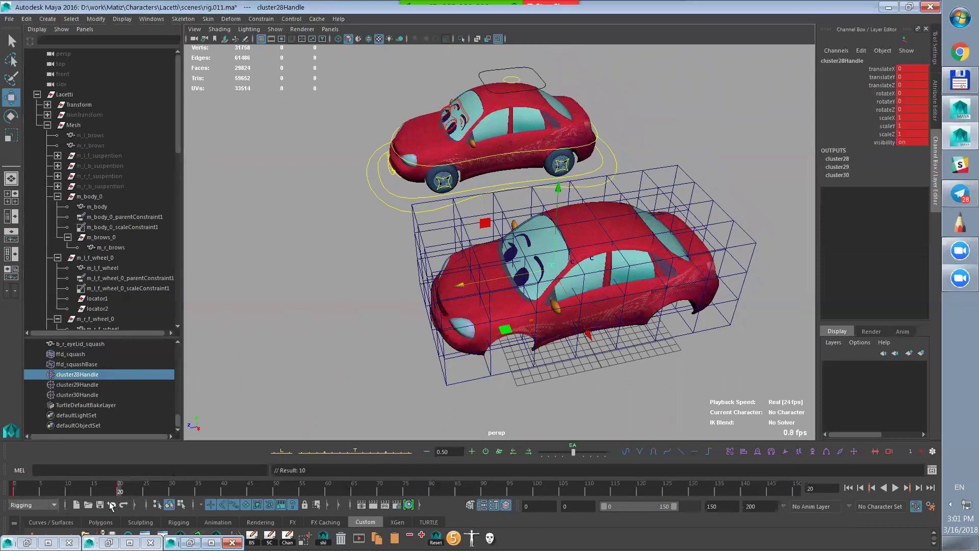
click(222, 491)
key(s)
- Move cluster28Handle along Z about 98 units forward at frame 10 and about 78 units backward at frame 30
click(69, 490)
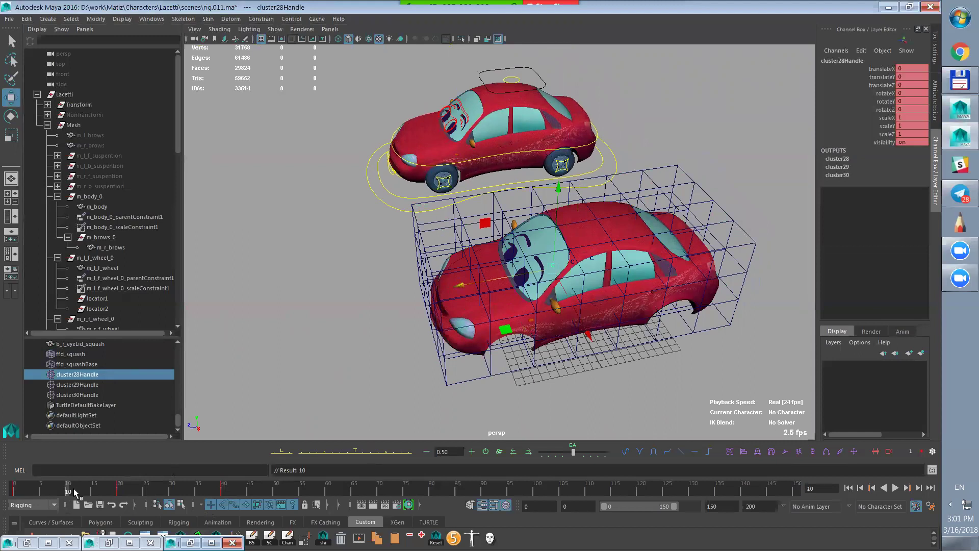
drag(460, 285, 376, 300)
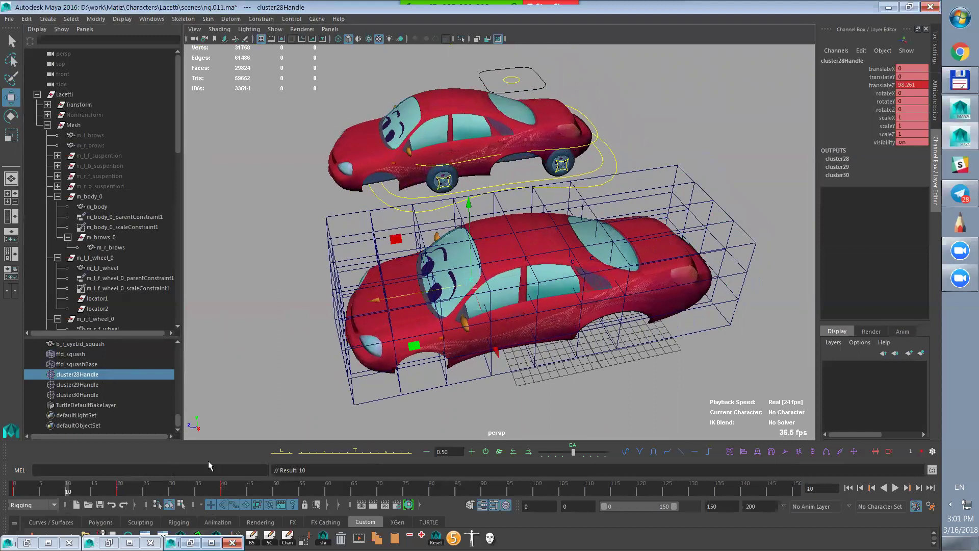
click(172, 491)
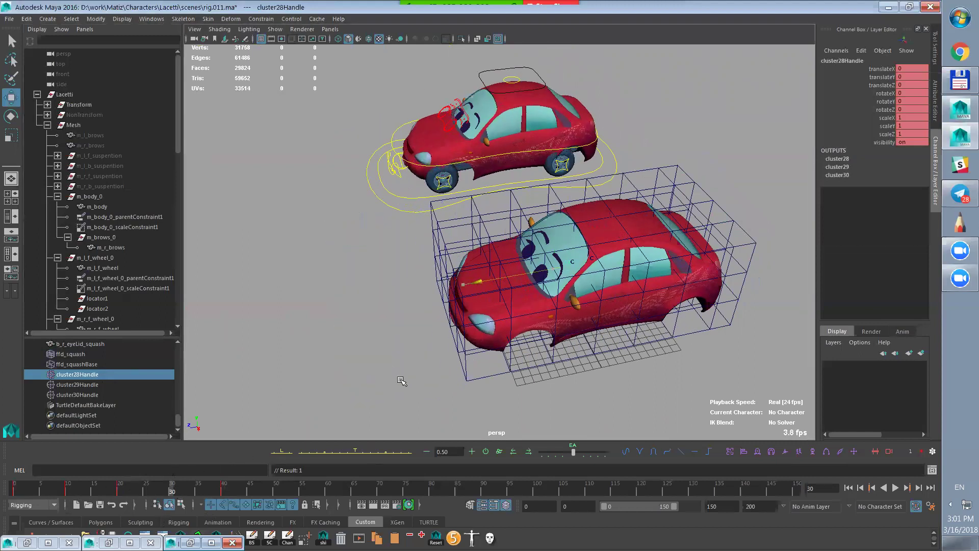
- Key cluster29Handle in its rest position at frames 40, 60 and 80
click(226, 491)
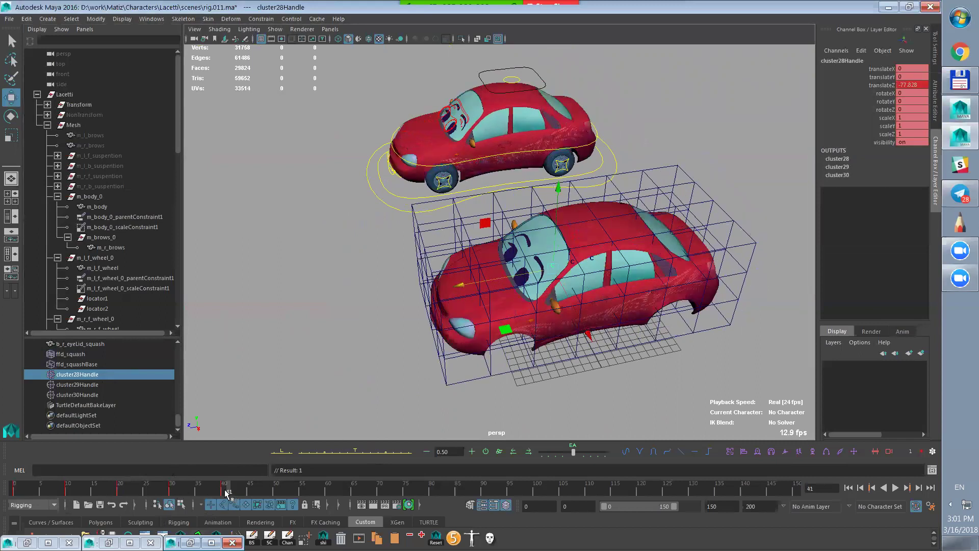
click(106, 385)
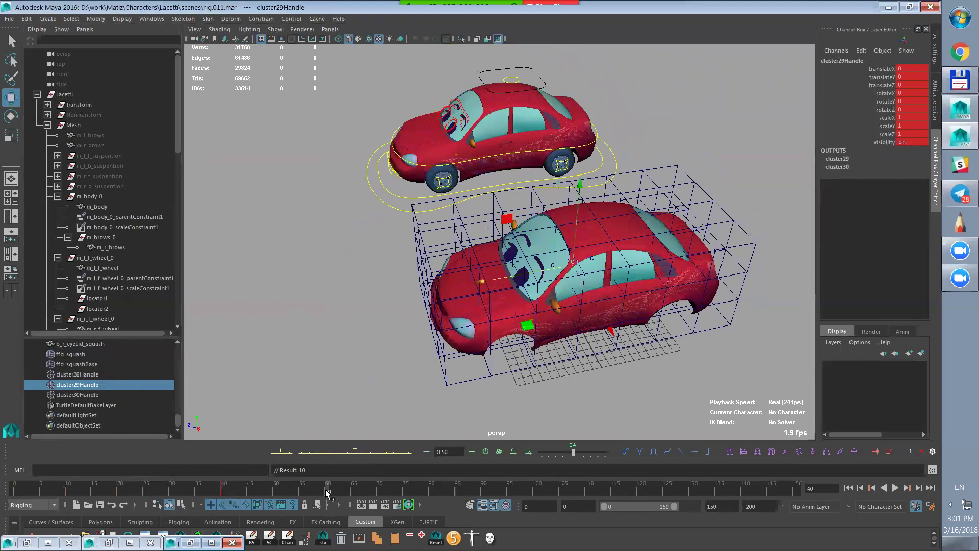
click(429, 491)
- Move cluster29Handle up at frame 50 and down at about frame 70, and go to frame 80
click(276, 490)
drag(580, 181, 582, 154)
click(380, 487)
middle_drag(449, 365, 446, 410)
click(431, 488)
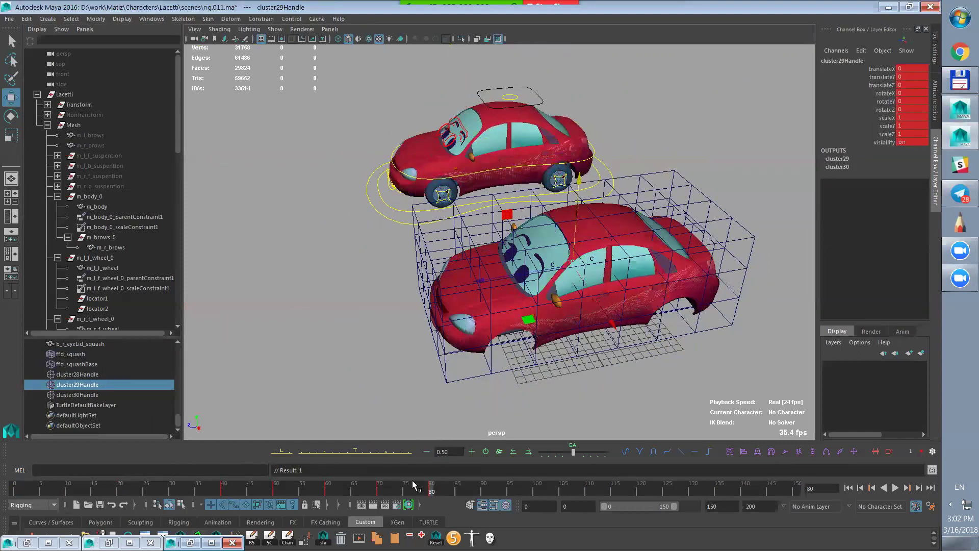
- Key cluster30Handle in its rest position at frames 80 and 120
click(97, 393)
key(s)
key(ctrl+z)
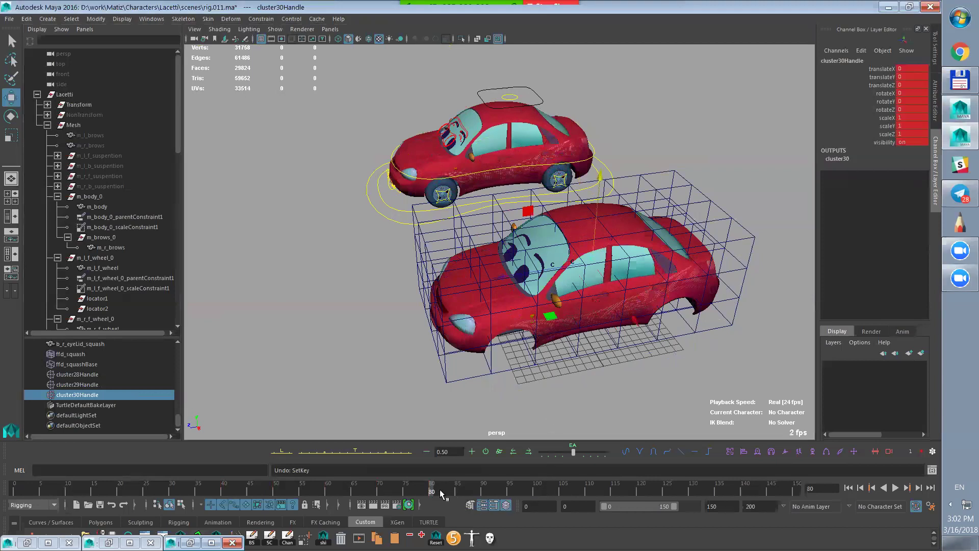
key(alt+v)
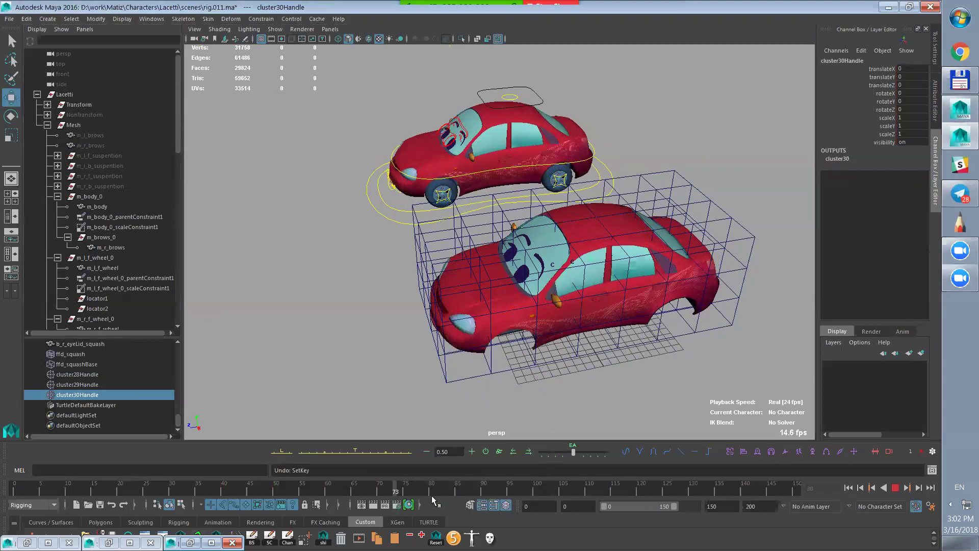
click(431, 490)
key(s)
click(638, 491)
- Move cluster30Handle along Z toward the rear at frame 90 and about 65 units forward at frame 110
drag(502, 279, 576, 307)
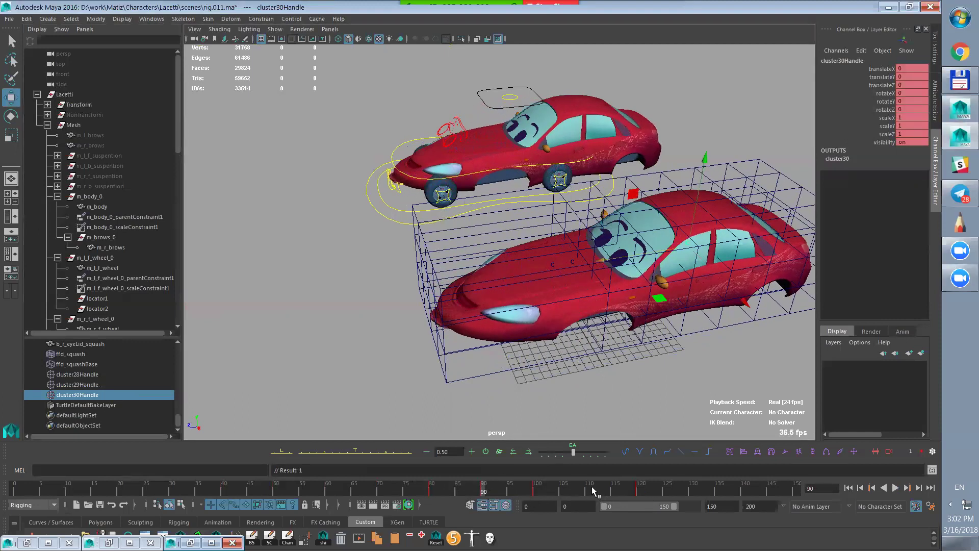
click(592, 491)
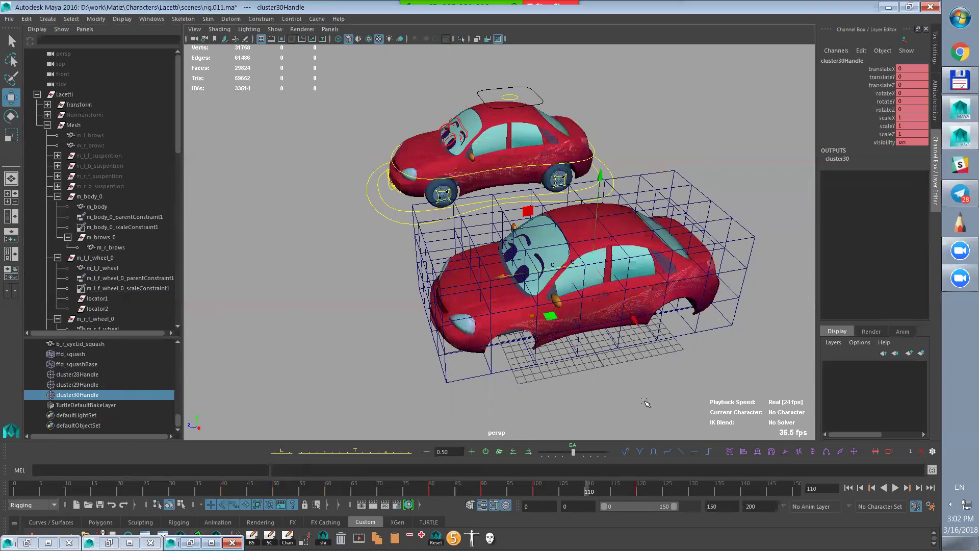
middle_drag(645, 401, 578, 411)
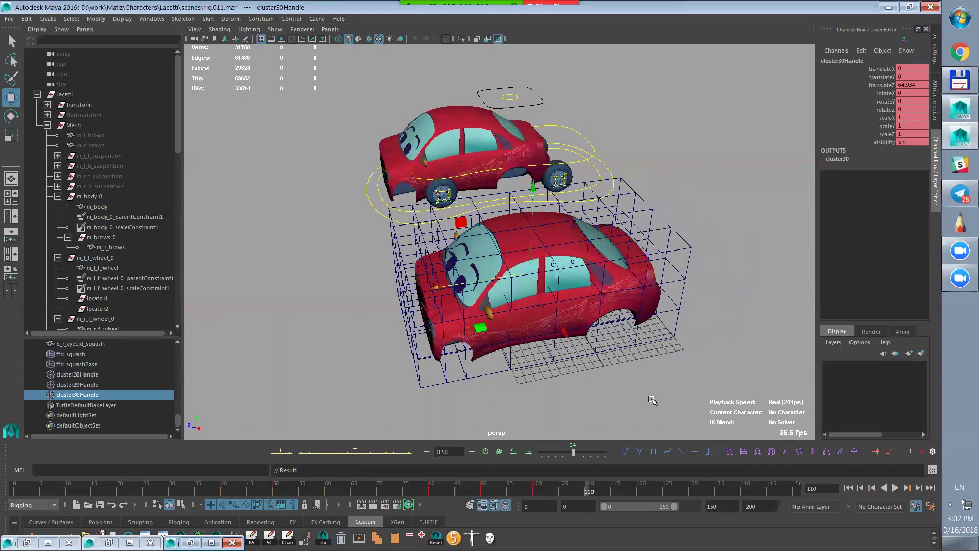
- Go to frame 8 and show the control points of the ffd_squash lattice for editing
drag(17, 495, 56, 488)
click(398, 387)
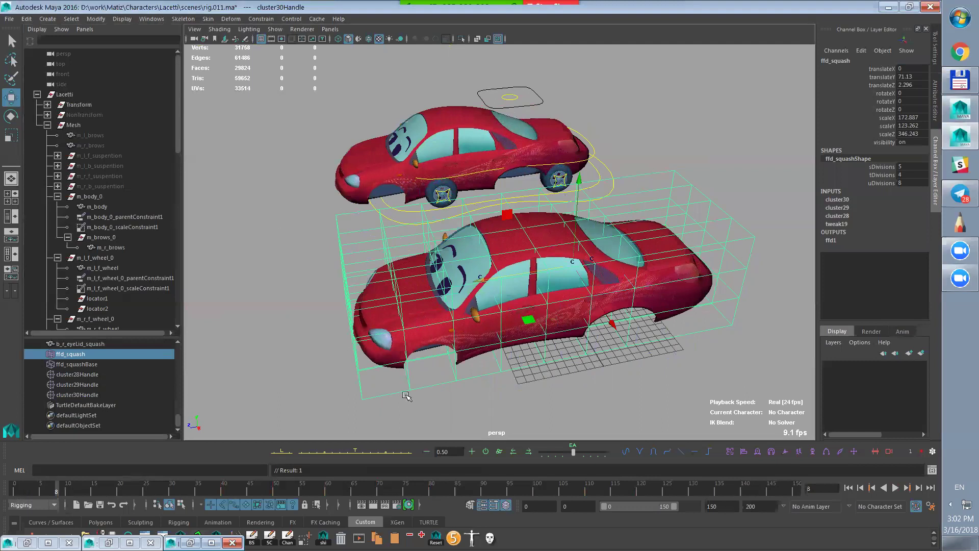
key(F8)
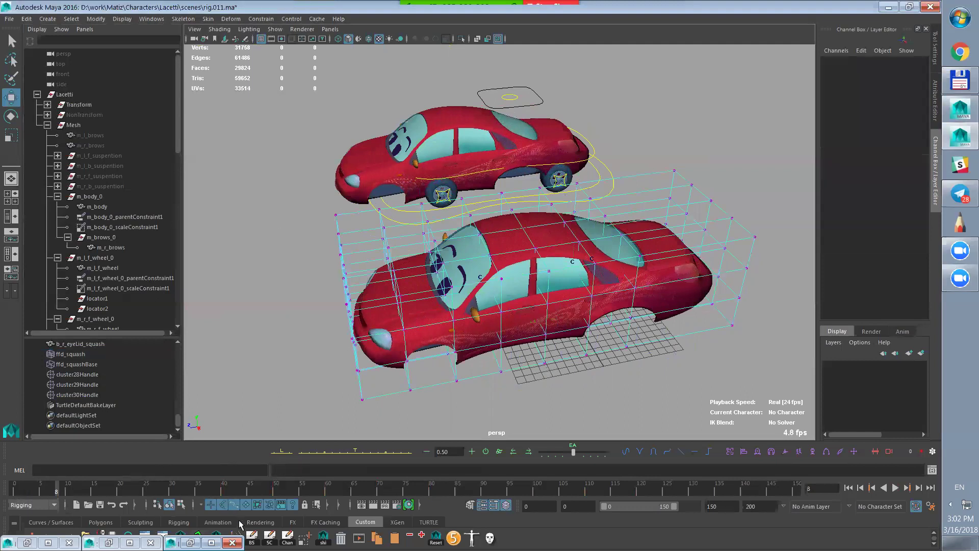
- Close the minimised floating windows and open the Component Editor with the weighted deformer weights
click(232, 543)
click(151, 543)
click(69, 543)
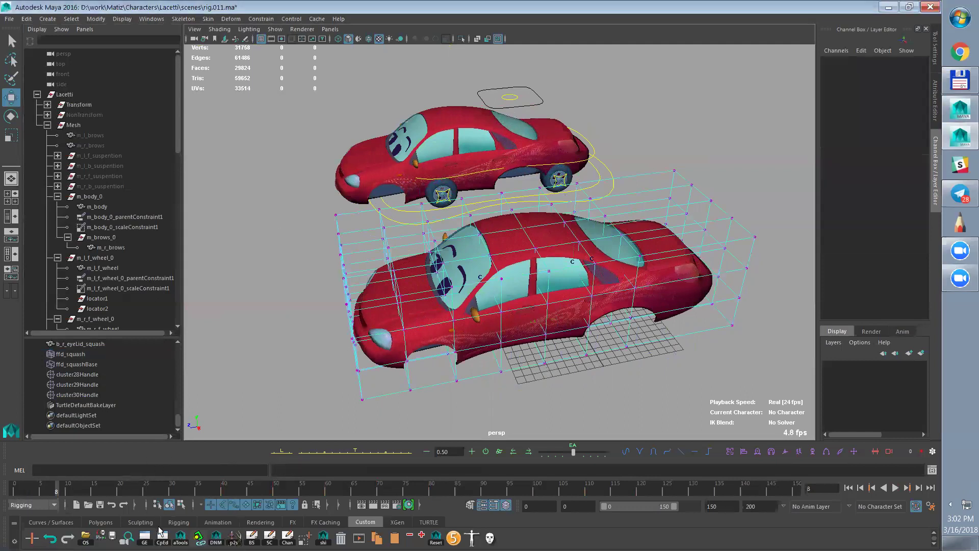
click(161, 534)
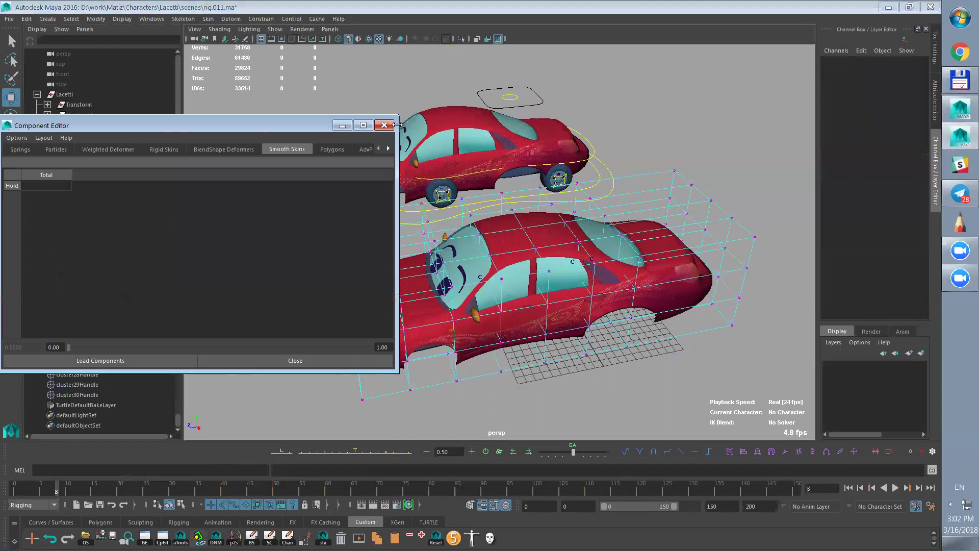
drag(397, 120, 313, 67)
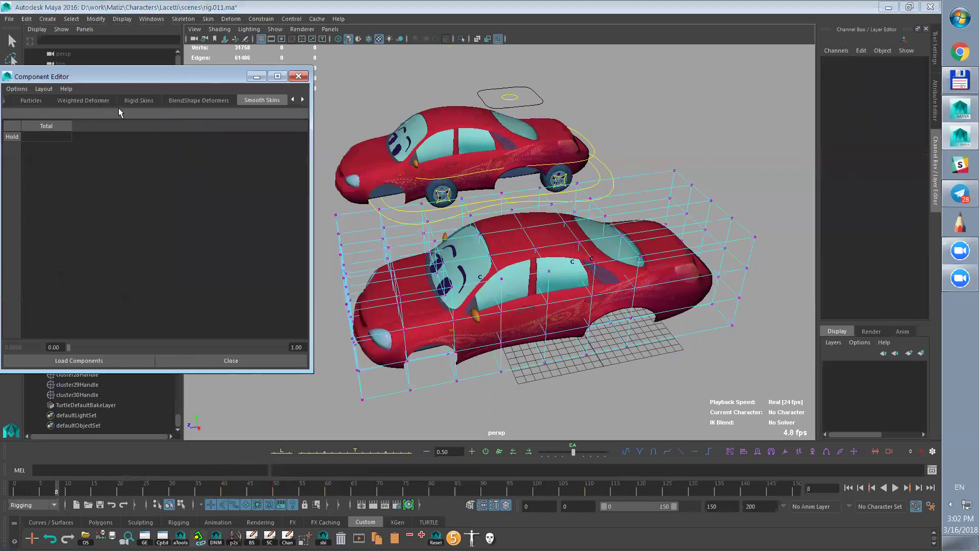
click(102, 101)
- Select the second lattice row from the car's rear in the top view and set its cluster28 weights to 0.1
alt+drag(586, 306, 646, 309)
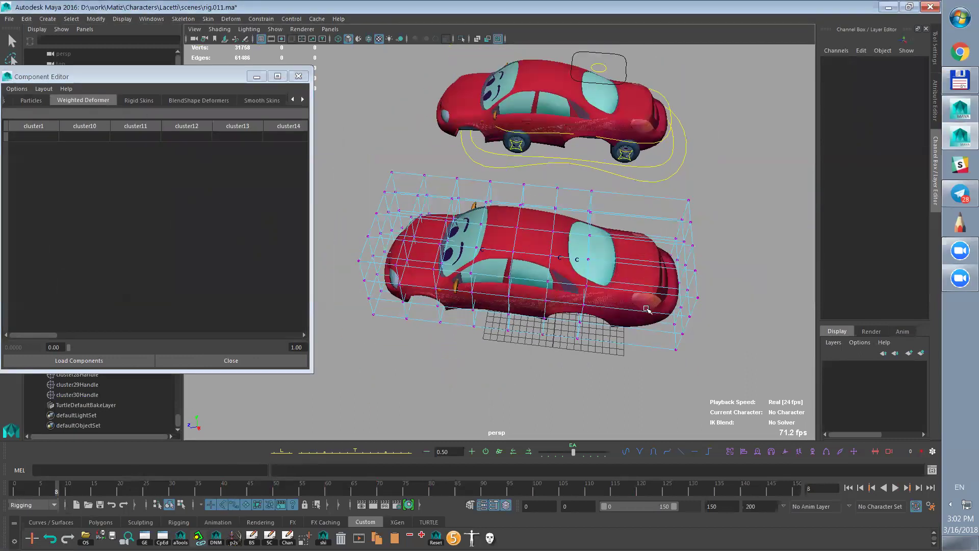
drag(590, 247, 611, 396)
alt+drag(619, 352, 657, 337)
key(space)
alt+right_drag(731, 329, 661, 281)
alt+middle_drag(626, 257, 655, 251)
drag(610, 194, 463, 213)
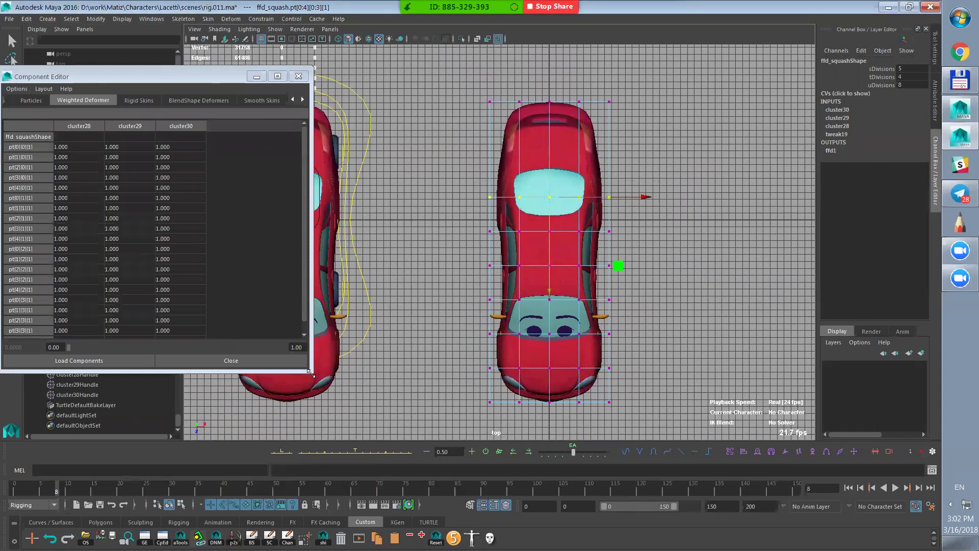
drag(300, 394, 303, 397)
drag(66, 148, 86, 342)
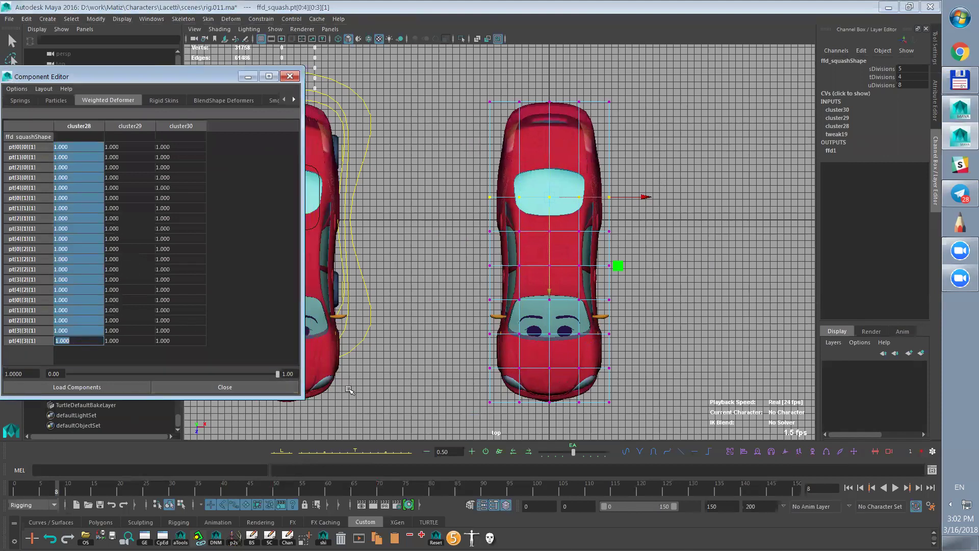
text(0.1)
key(Return)
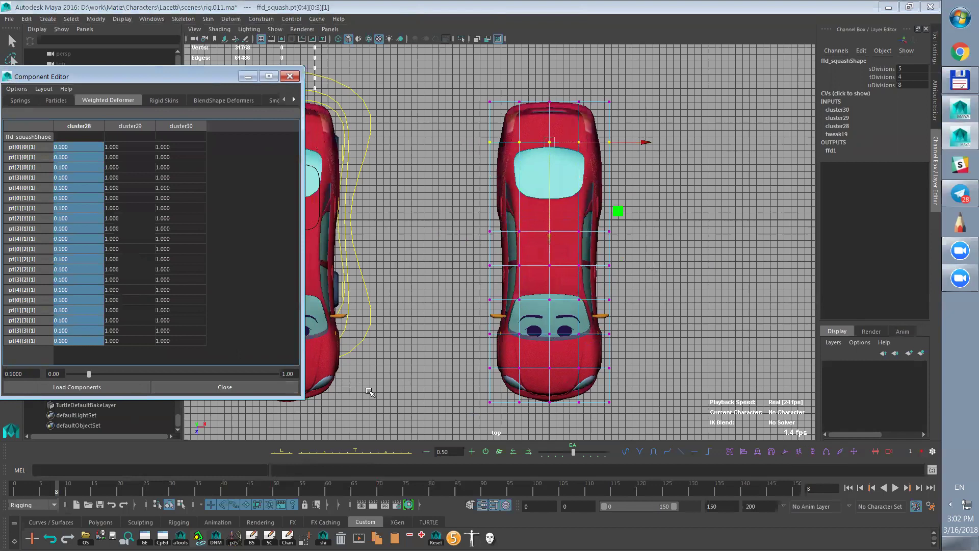
- Return to frame 0 and set the cluster28 weights of the third lattice row from the rear to 0.2
click(59, 492)
key(alt+v)
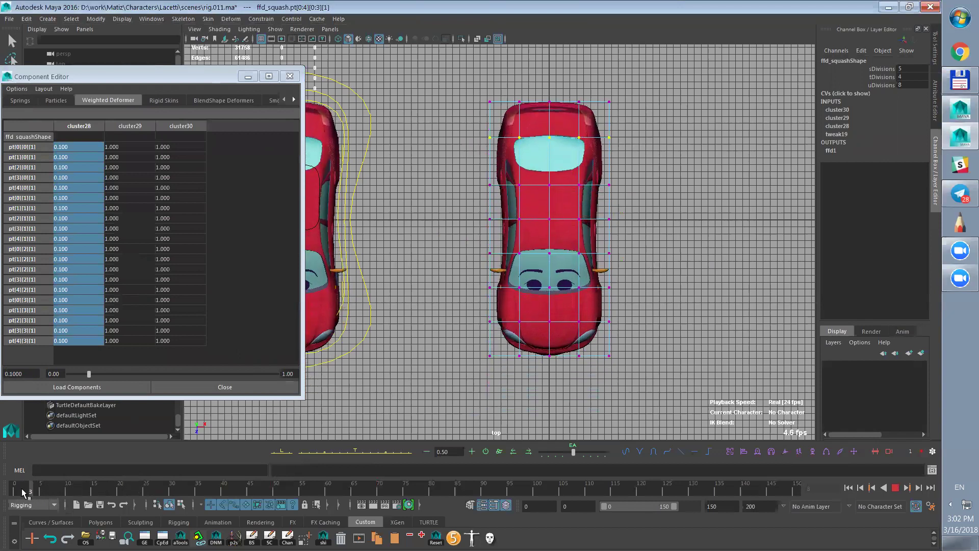
drag(3, 492, 3, 492)
drag(469, 158, 634, 182)
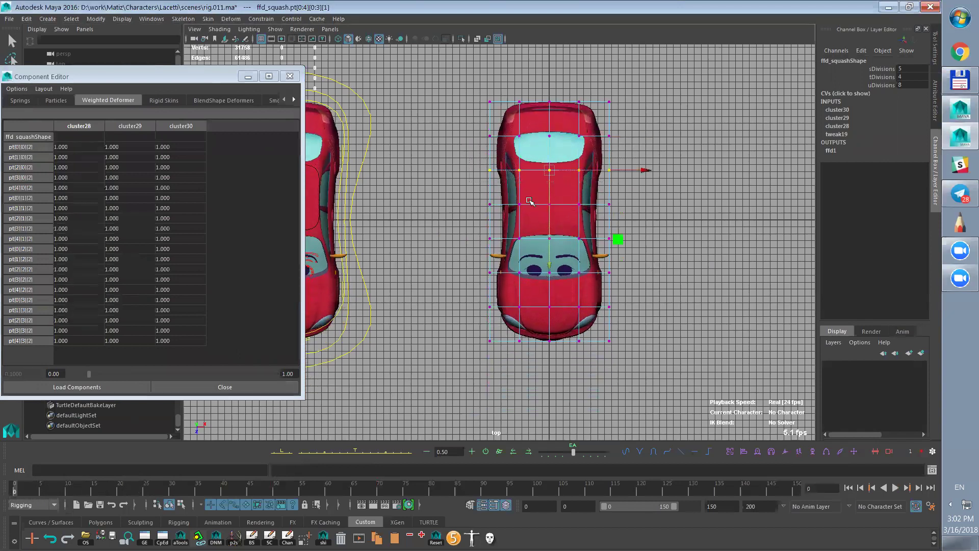
drag(77, 148, 79, 341)
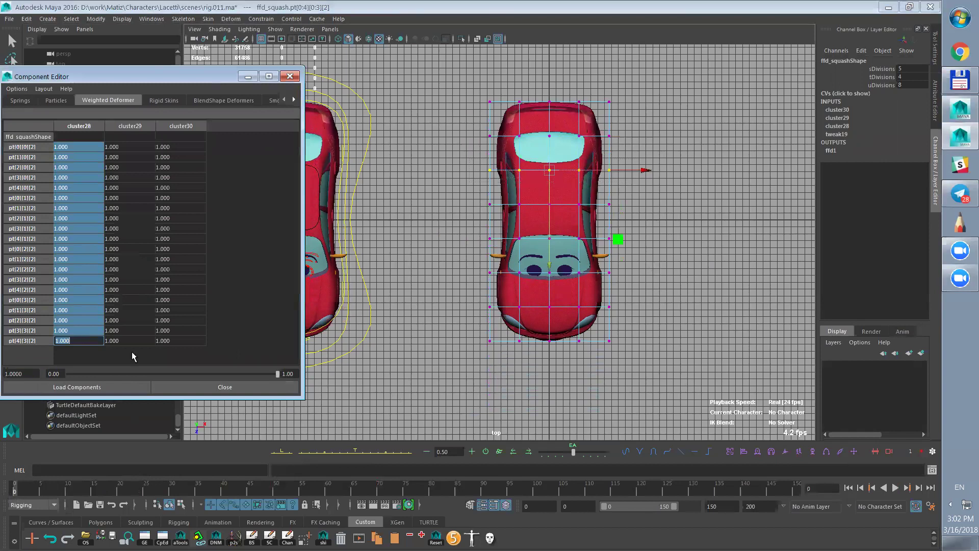
text(0.2)
key(Return)
- Change the cluster28 weights of the third lattice row from the rear to 0.3
drag(477, 196, 619, 214)
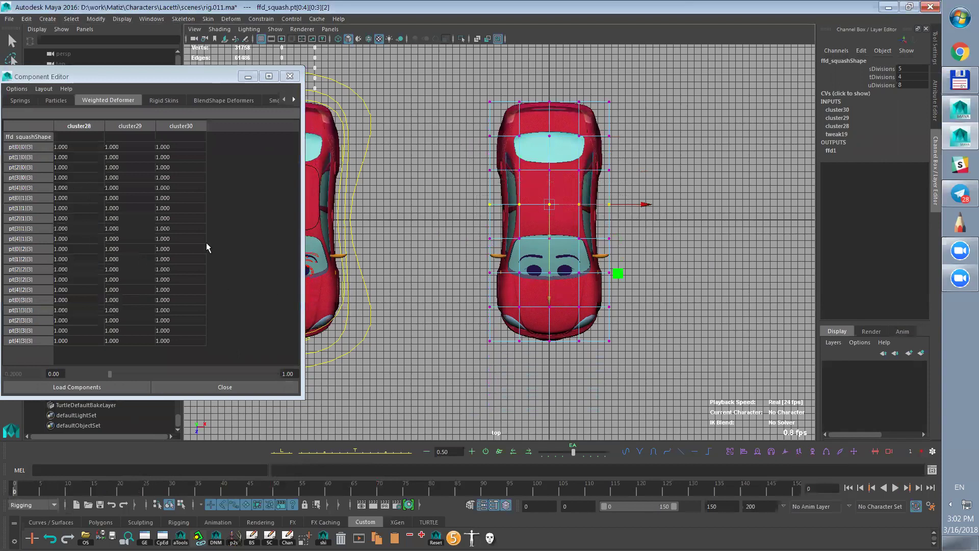
drag(474, 161, 623, 176)
drag(64, 151, 71, 331)
text(.3)
key(Return)
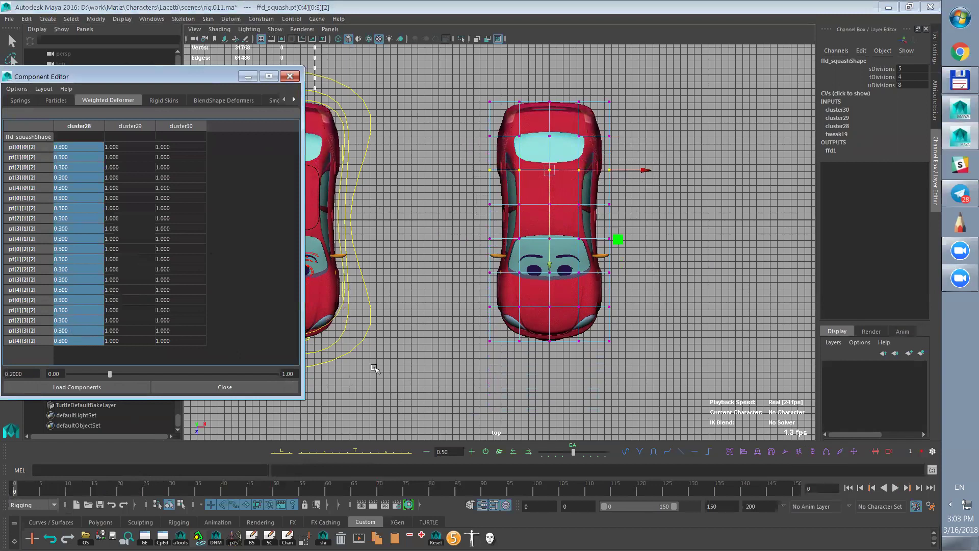
- Set the cluster28 weights of the fourth lattice row from the rear to 0.5 and the fifth row to 0.7
drag(617, 200, 467, 224)
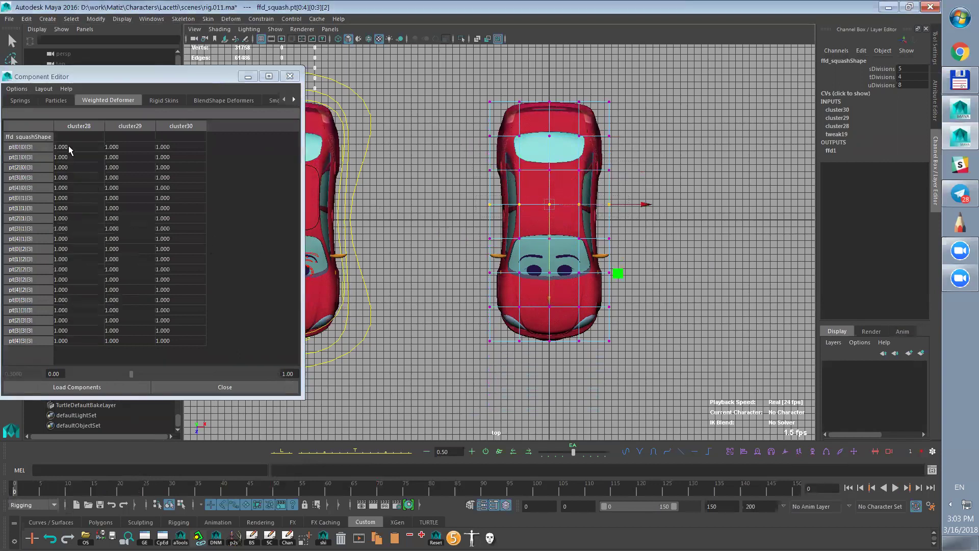
drag(70, 148, 68, 341)
text(.5)
key(Return)
drag(621, 225, 452, 252)
drag(75, 150, 81, 336)
key(Return)
- Set the cluster28 weights of the third lattice row from the car's front to 0.9
drag(621, 262, 477, 289)
drag(67, 148, 77, 333)
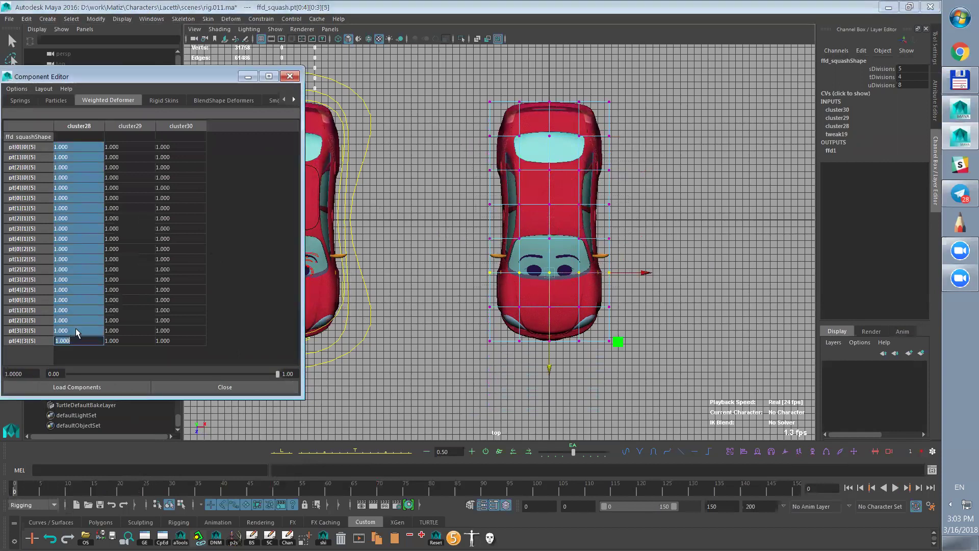
text(.9)
key(Return)
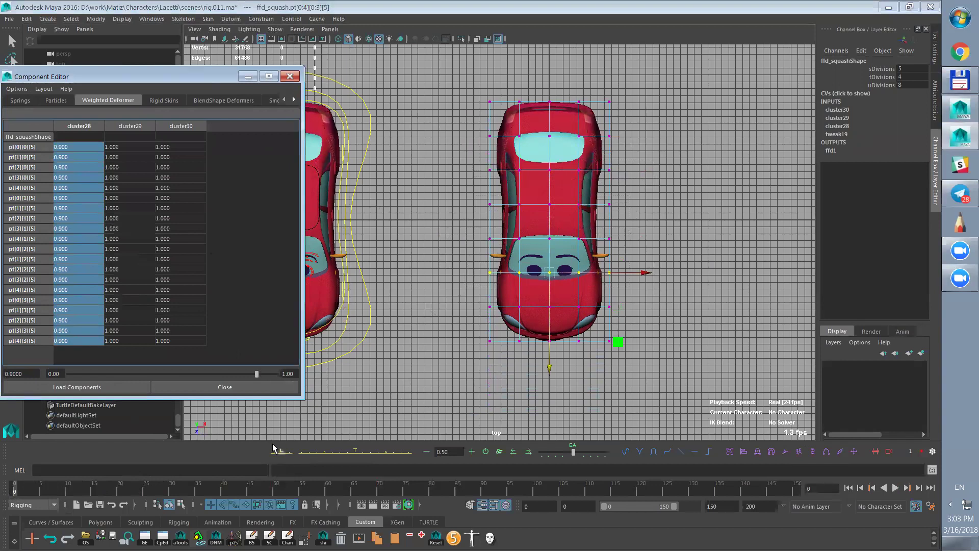
- Go to frame 30 in the perspective view and set the cluster28 weights of the second lattice row from the front to 0.9
drag(21, 486, 64, 482)
key(alt+v)
key(space)
drag(602, 279, 593, 306)
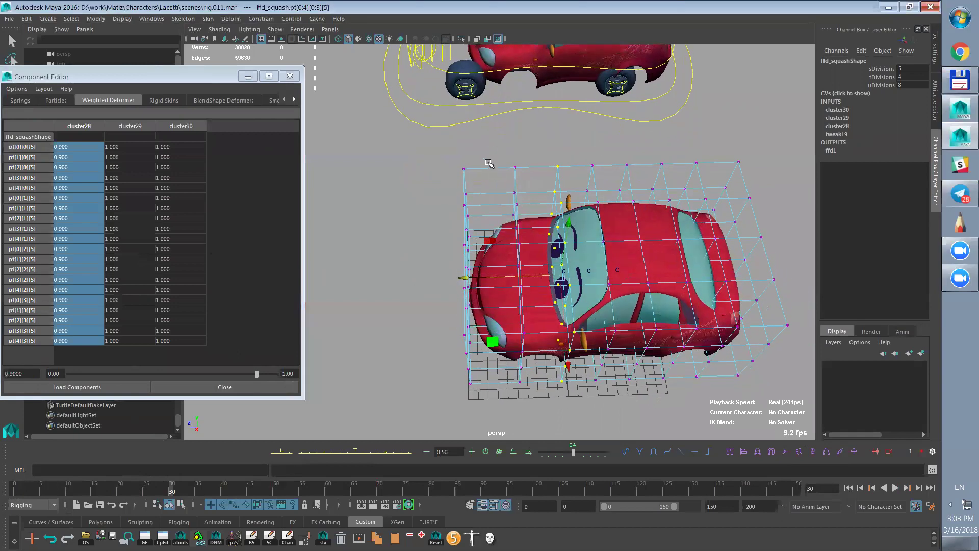
drag(488, 150, 543, 394)
alt+drag(549, 359, 567, 270)
drag(71, 150, 84, 332)
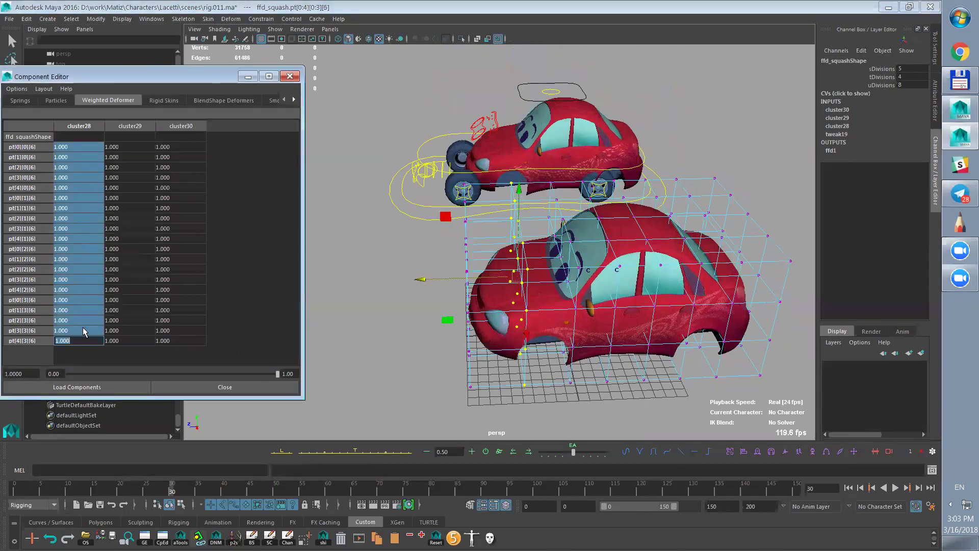
text(0.9)
key(Return)
- Lower the cluster28 weights of the third lattice row from the front to 0.8
alt+drag(620, 297, 468, 229)
drag(447, 181, 474, 408)
drag(76, 147, 81, 337)
text(.8)
key(Return)
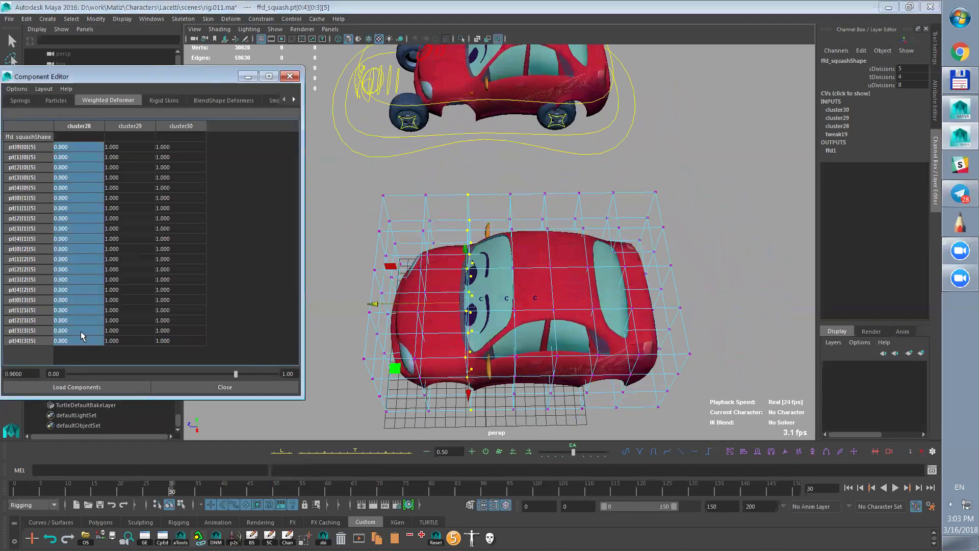
- Set the cluster28 weights of the fourth lattice row from the rear to 0.6, then try a lower weight and undo it
drag(489, 176, 526, 431)
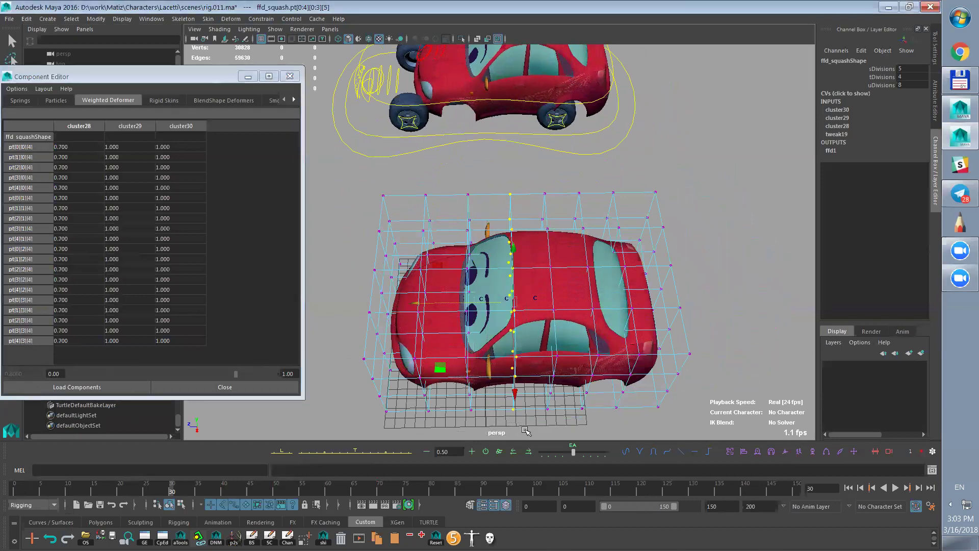
drag(530, 191, 569, 429)
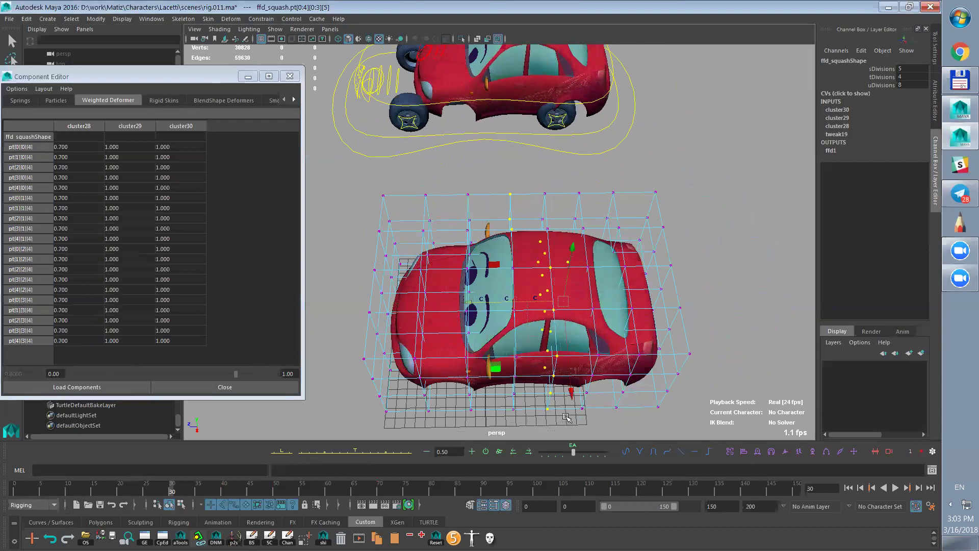
alt+middle_drag(715, 287, 637, 278)
drag(479, 170, 503, 428)
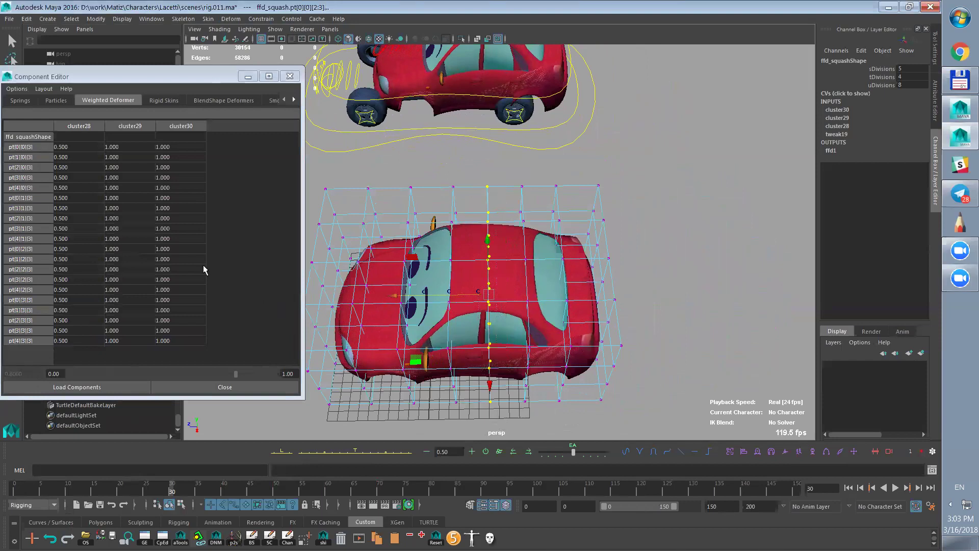
drag(65, 148, 90, 340)
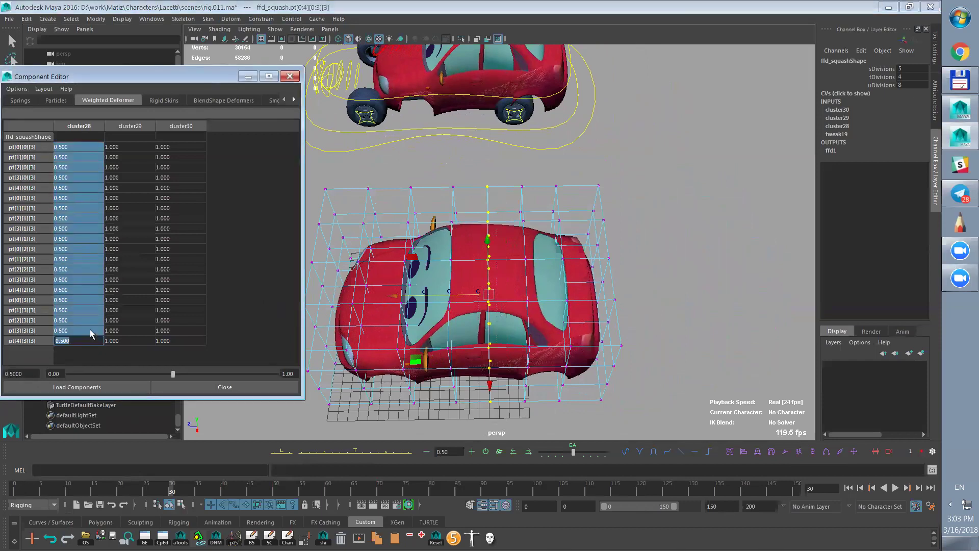
text(.6)
key(Return)
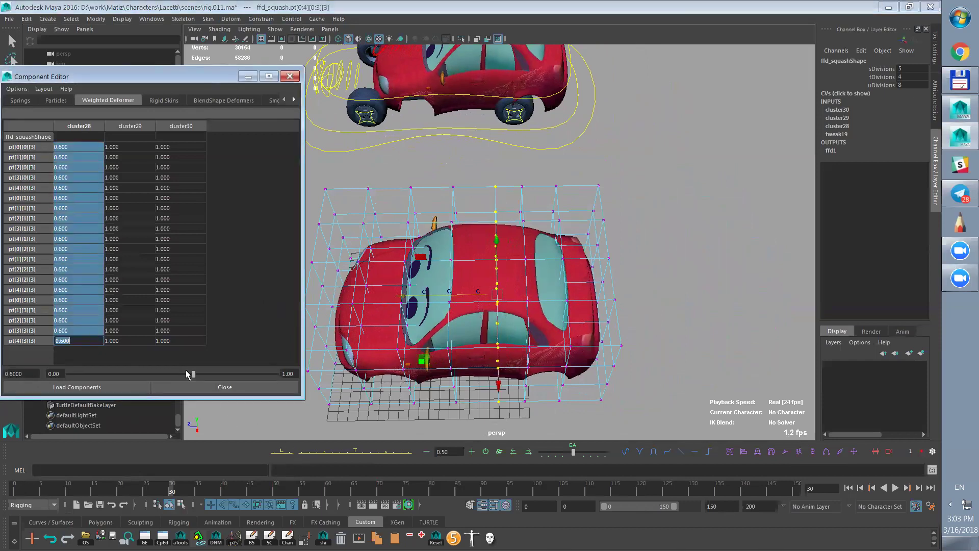
drag(194, 376, 176, 378)
key(ctrl+z)
- Set the cluster28 weights of the second lattice row from the rear to 0.05
alt+drag(622, 236, 544, 449)
drag(69, 148, 70, 341)
text(0.05)
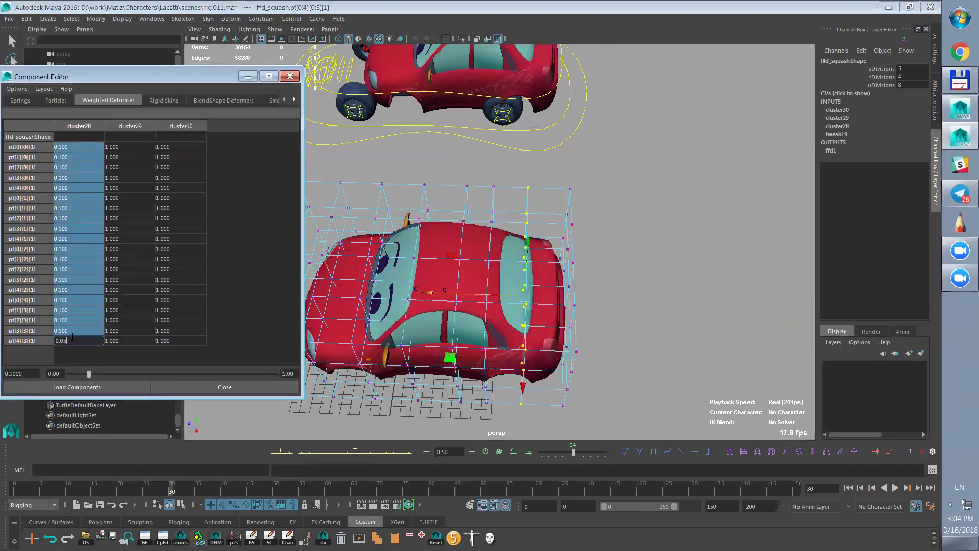
key(Return)
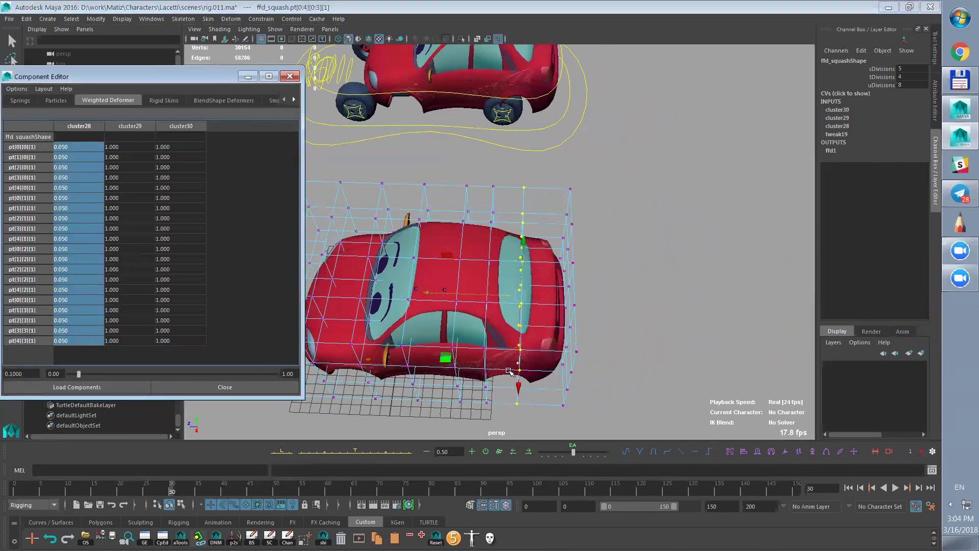
- Lower the cluster28 weights of the third lattice row from the rear to about 0.215, judging the row spacing in the top view
alt+middle_drag(482, 200, 518, 181)
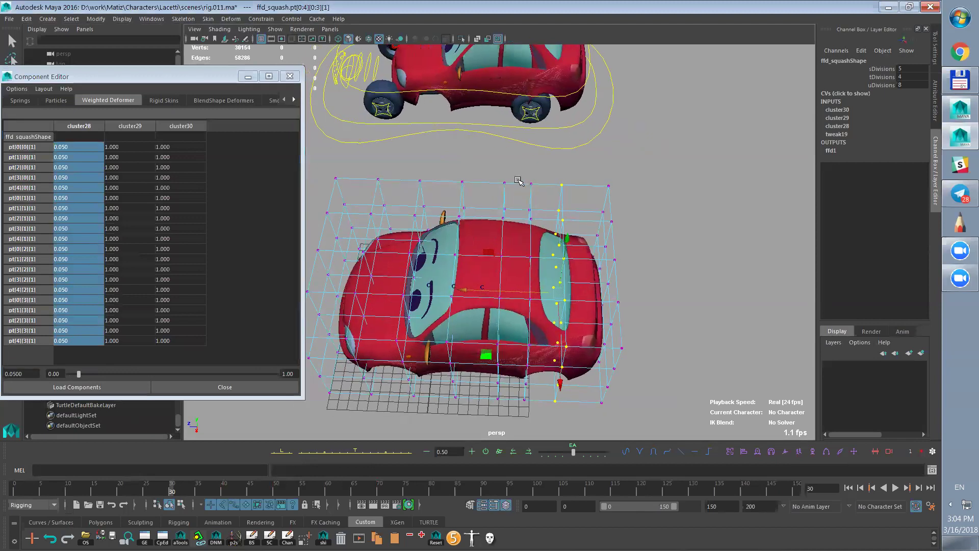
drag(537, 344, 540, 430)
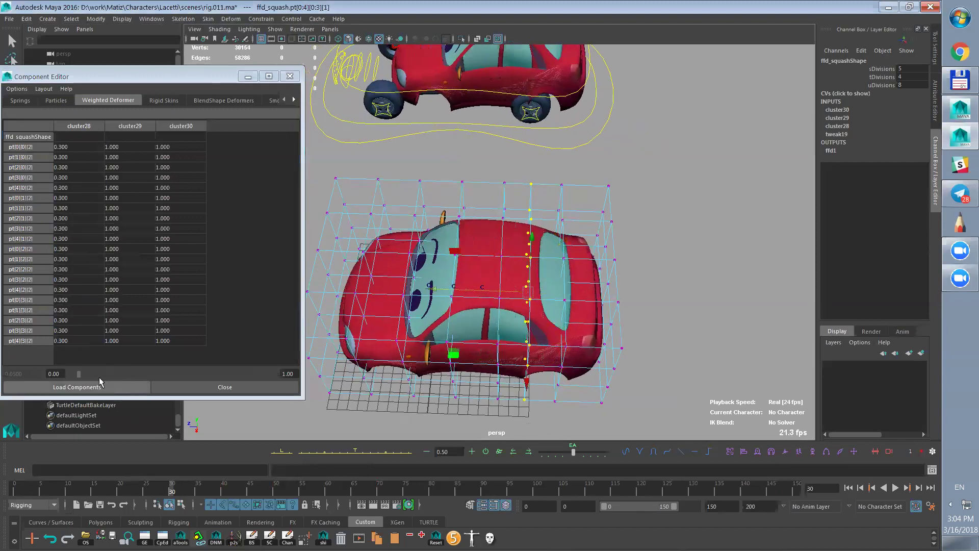
key(space)
drag(641, 291, 647, 251)
alt+middle_drag(651, 246, 639, 292)
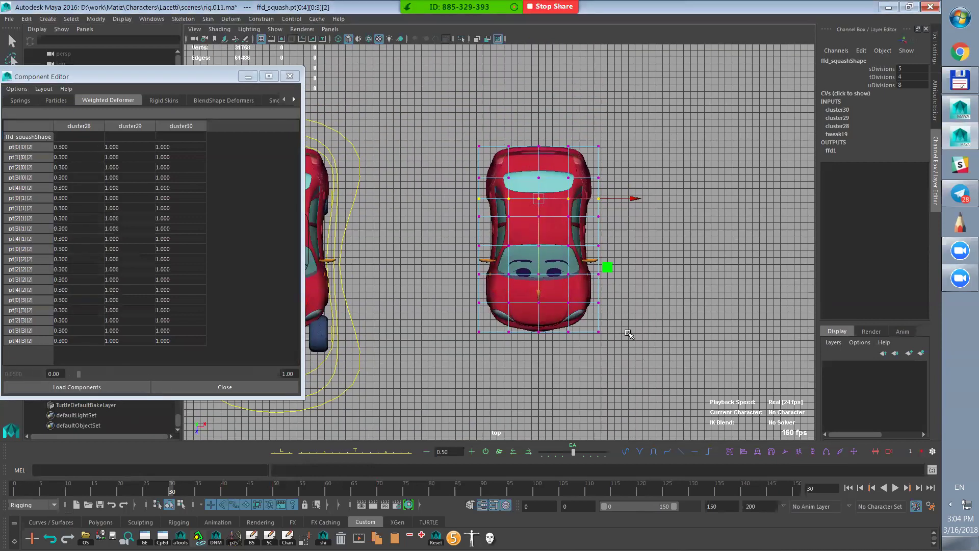
scroll(638, 292, up, 3)
drag(457, 142, 457, 189)
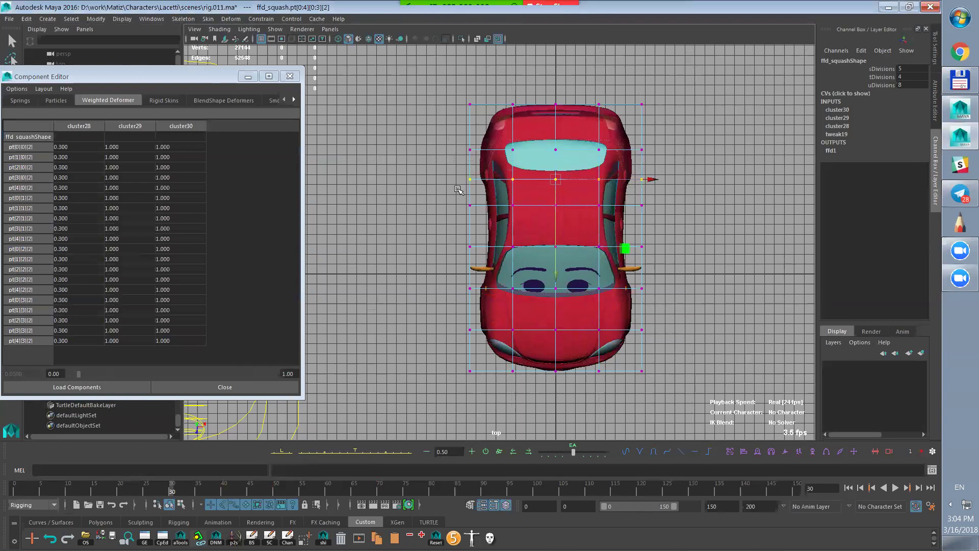
drag(61, 147, 68, 341)
drag(149, 372, 113, 377)
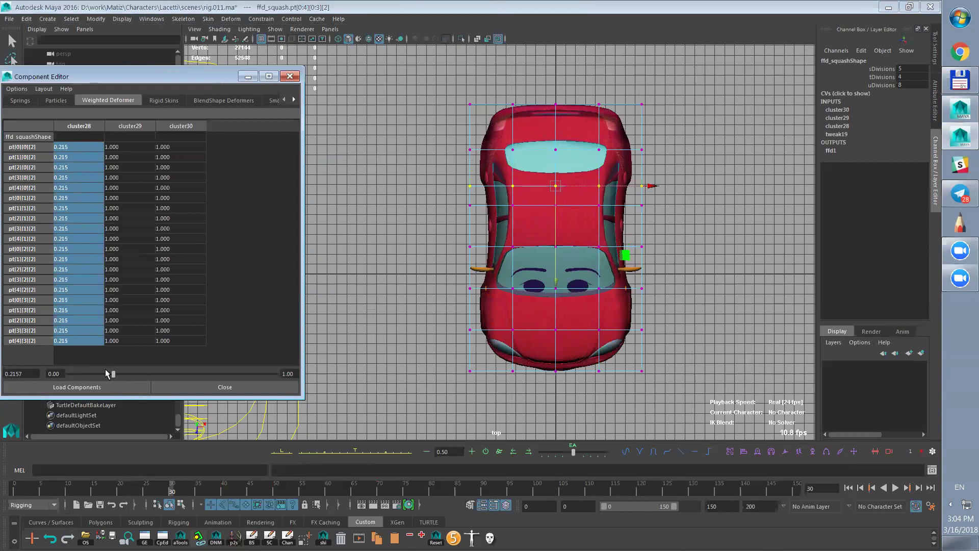
- Reduce the cluster28 weights of the fourth lattice row from the rear to about 0.43
drag(656, 197, 448, 225)
mouse_move(65, 148)
mouse_down()
mouse_move(95, 332)
mouse_move(66, 147)
mouse_up()
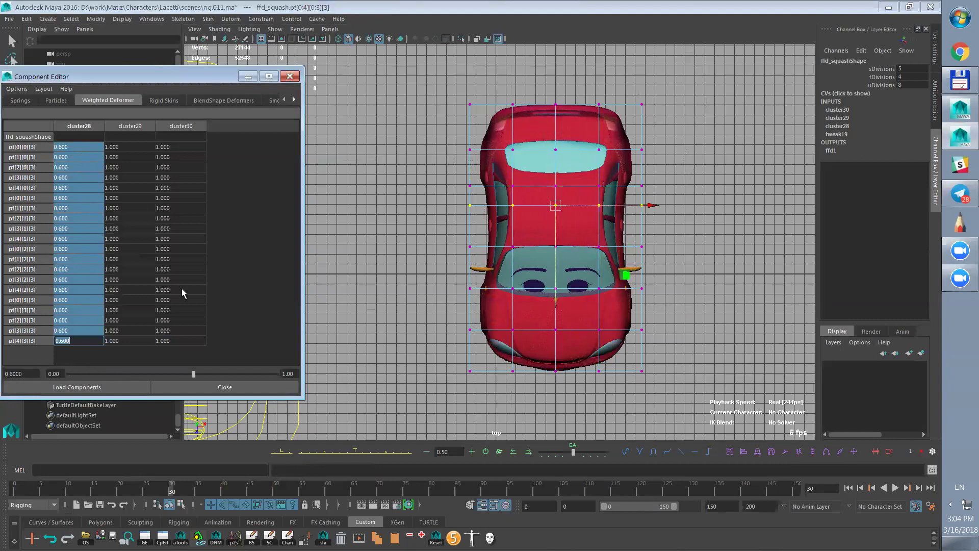
drag(193, 376, 158, 375)
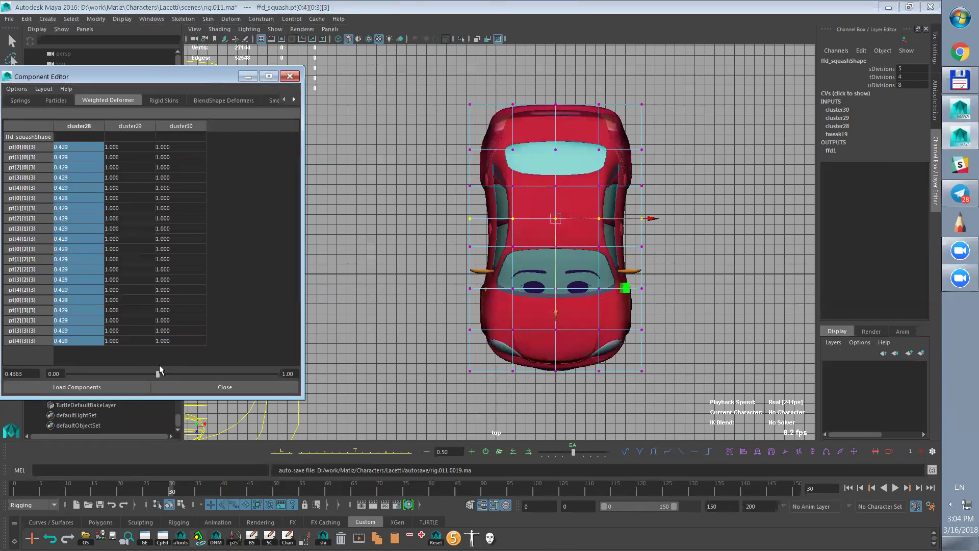
- Lower the cluster28 weights of the fifth lattice row from the rear to about 0.617 and the sixth row to about 0.7
drag(661, 236, 446, 262)
click(70, 153)
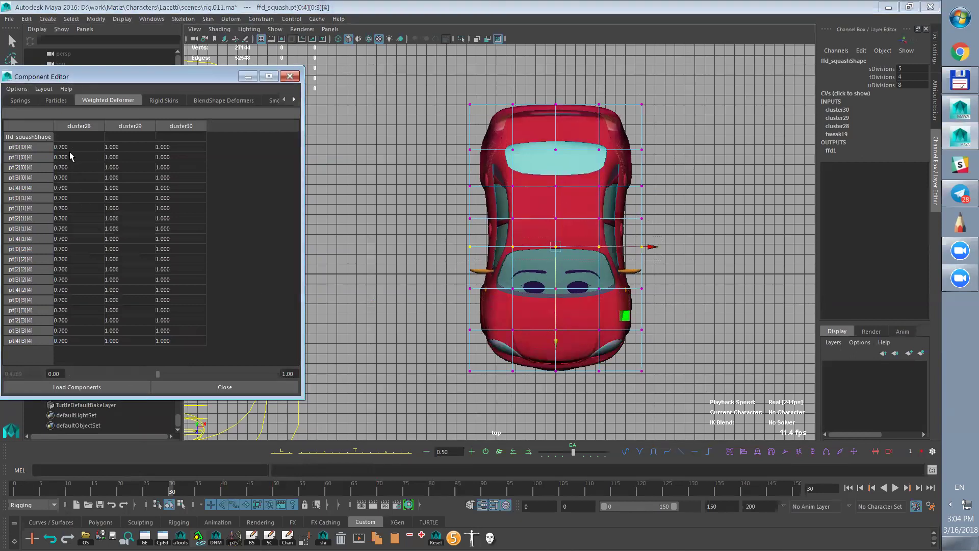
drag(70, 150, 77, 341)
drag(214, 374, 196, 374)
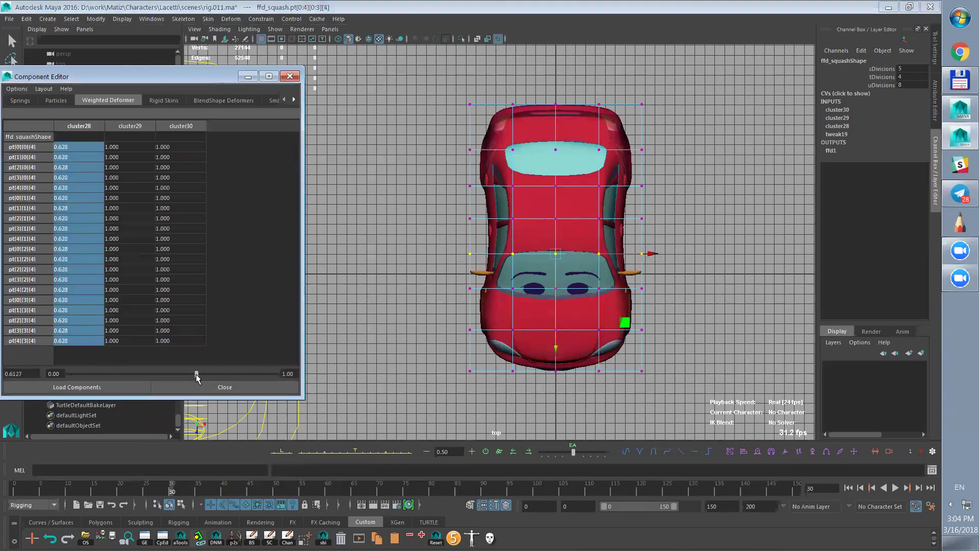
drag(662, 281, 436, 309)
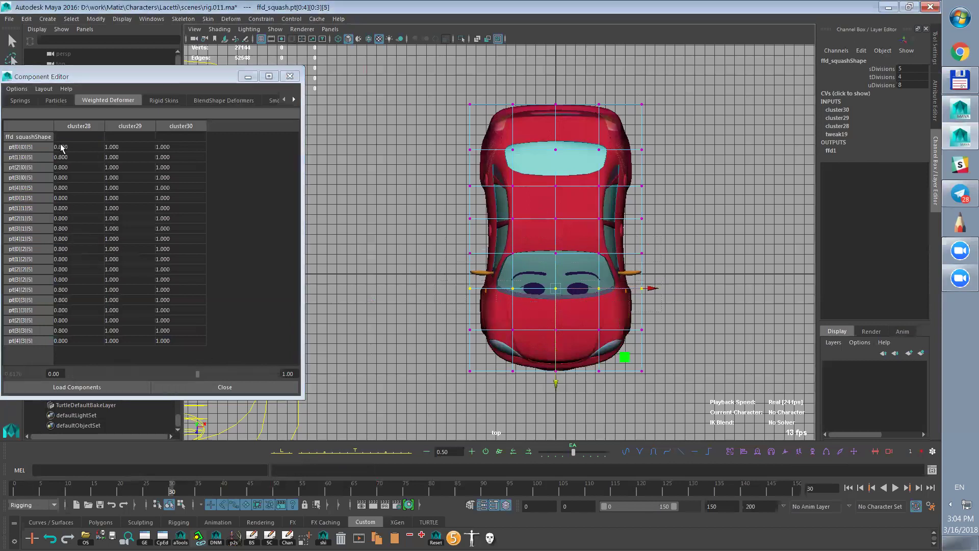
drag(61, 148, 70, 340)
mouse_move(197, 375)
mouse_down()
mouse_move(224, 376)
mouse_move(215, 377)
mouse_up()
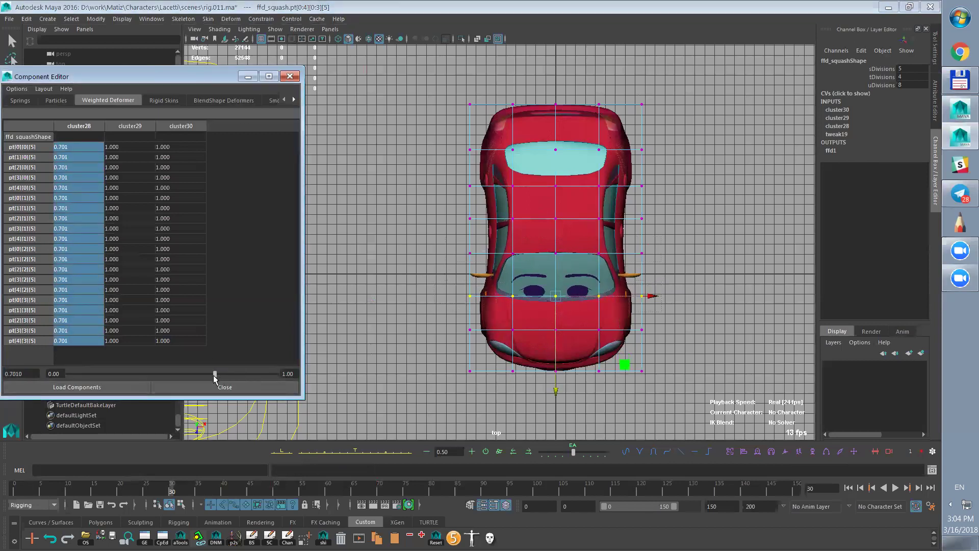
- Set the cluster28 weights of the seventh lattice row from the rear to about 0.831 and the second row to about 0.107
drag(647, 327, 431, 354)
drag(69, 147, 70, 340)
drag(257, 375, 241, 375)
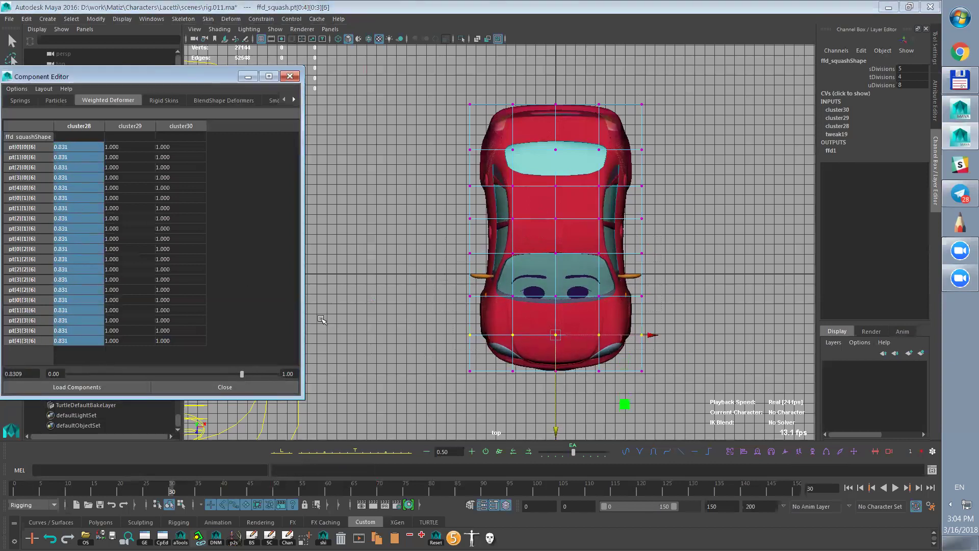
drag(648, 141, 439, 163)
drag(65, 148, 76, 341)
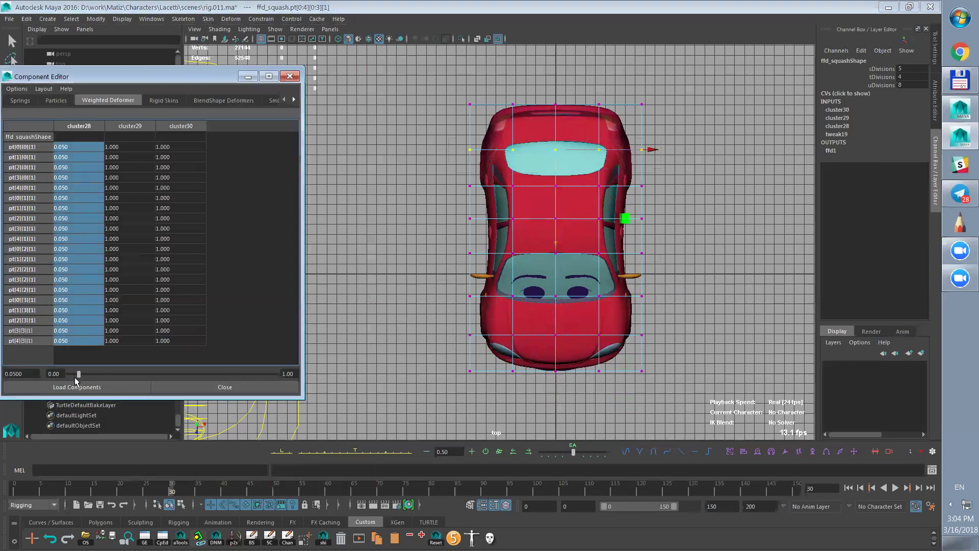
drag(80, 377, 91, 376)
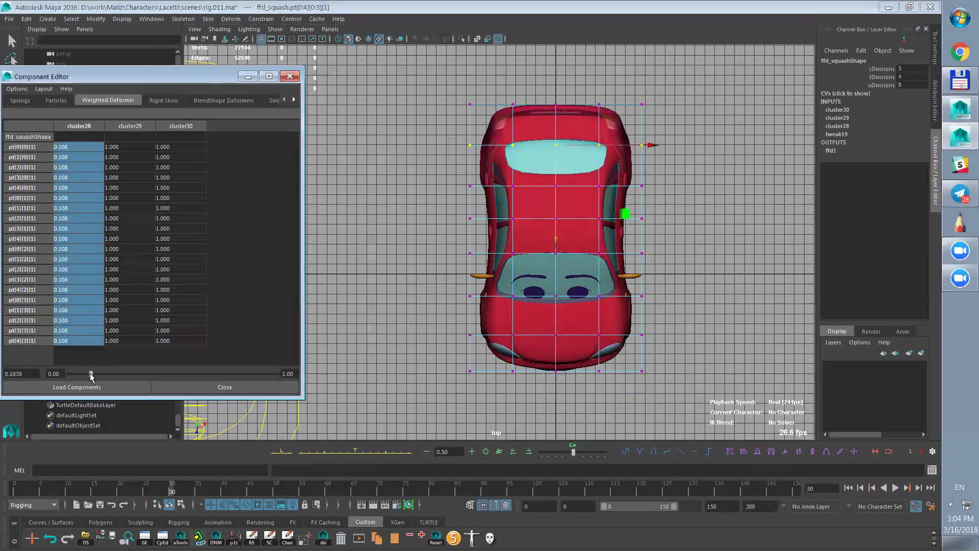
- Scrub and play the test animation in the perspective view to examine how the car body and lattice deform
key(space)
drag(572, 247, 573, 224)
alt+drag(638, 284, 670, 262)
drag(219, 81, 221, 76)
alt+drag(626, 272, 594, 255)
drag(167, 488, 61, 489)
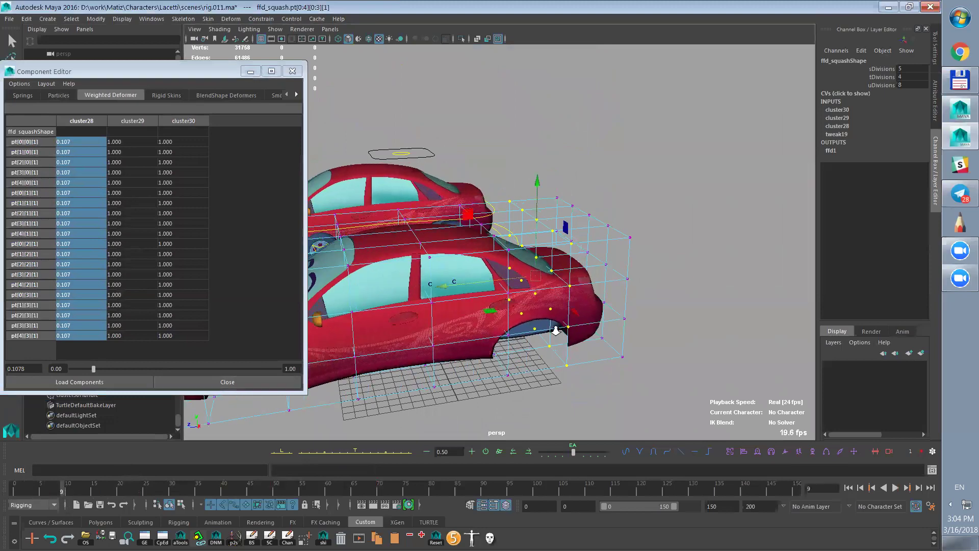
alt+right_drag(555, 330, 526, 330)
alt+middle_drag(525, 330, 633, 302)
mouse_move(632, 303)
alt+mouse_down()
mouse_move(643, 357)
mouse_move(649, 316)
mouse_move(655, 333)
mouse_move(699, 320)
mouse_move(649, 310)
alt+mouse_up()
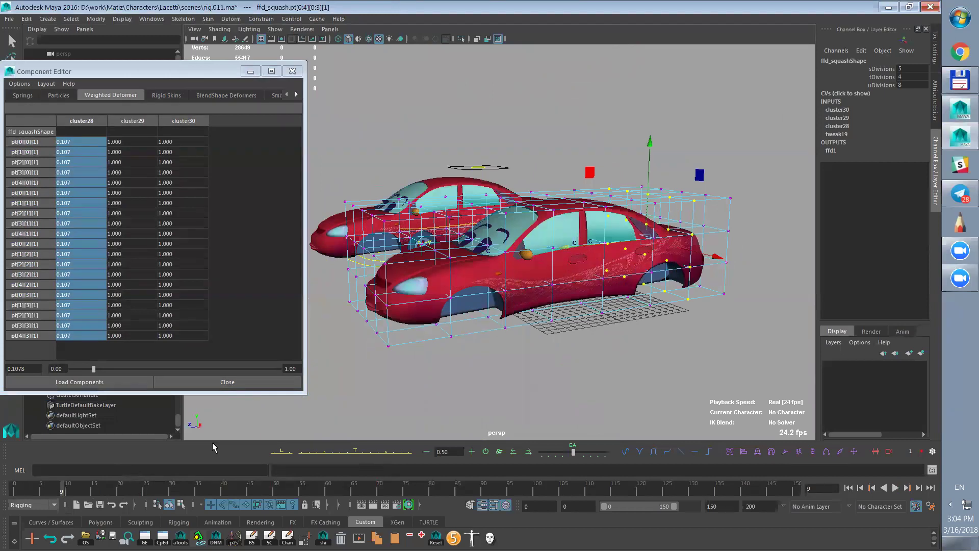
key(alt+v)
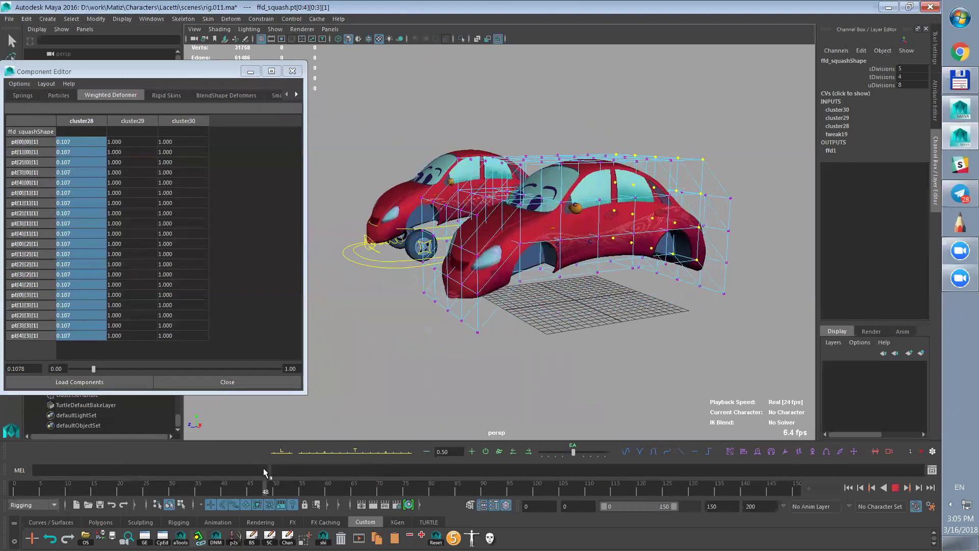
key(alt+v)
- In the side view, reduce the cluster29 weights of the second lattice rows from the front and rear ends to about 0.257
alt+drag(630, 288, 614, 317)
key(space)
alt+middle_drag(619, 318, 620, 264)
key(space)
drag(642, 266, 656, 269)
key(space)
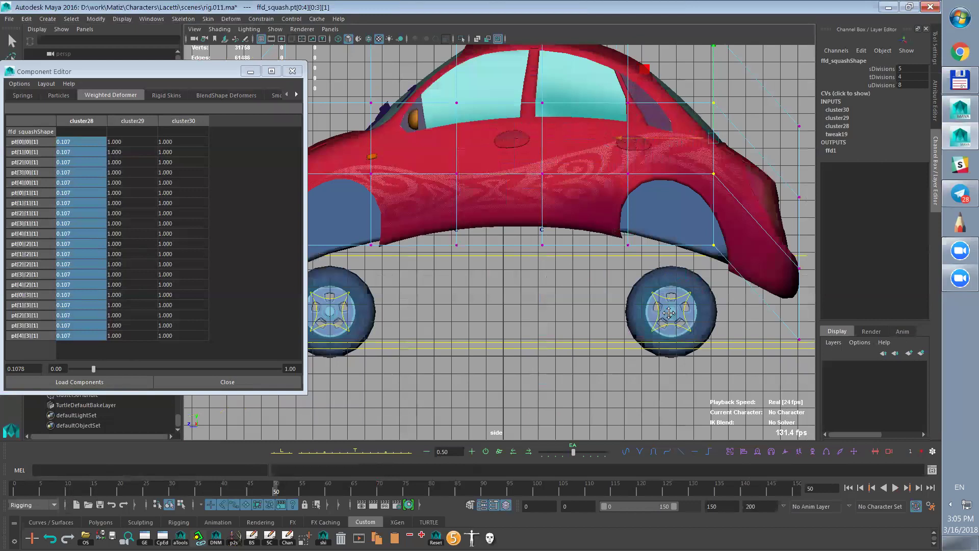
alt+middle_drag(619, 297, 695, 326)
alt+right_drag(694, 326, 468, 267)
drag(380, 124, 421, 329)
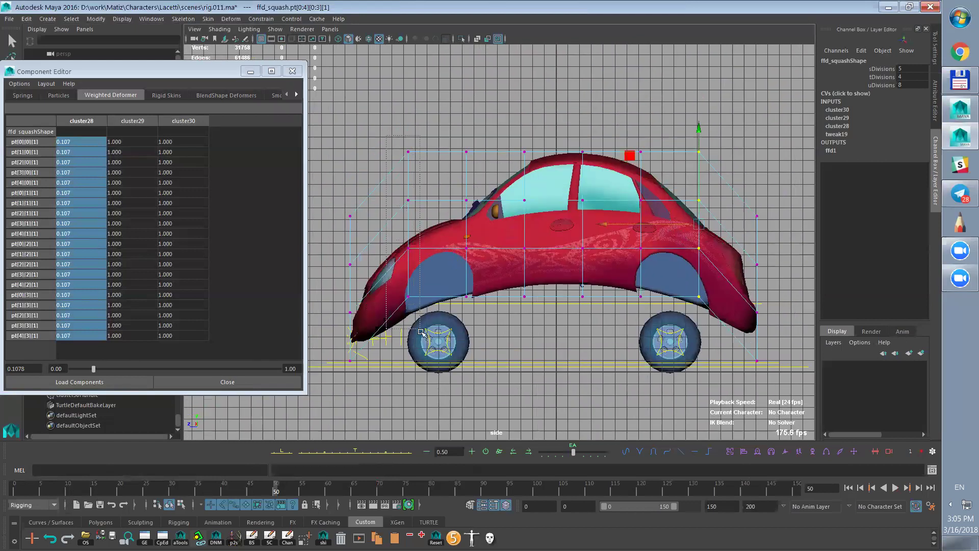
drag(684, 131, 703, 338)
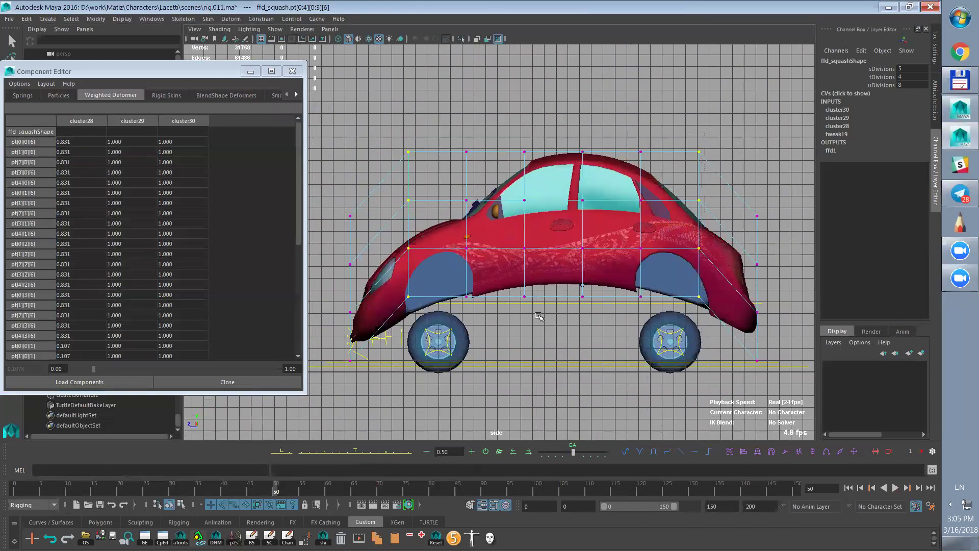
drag(121, 147, 132, 356)
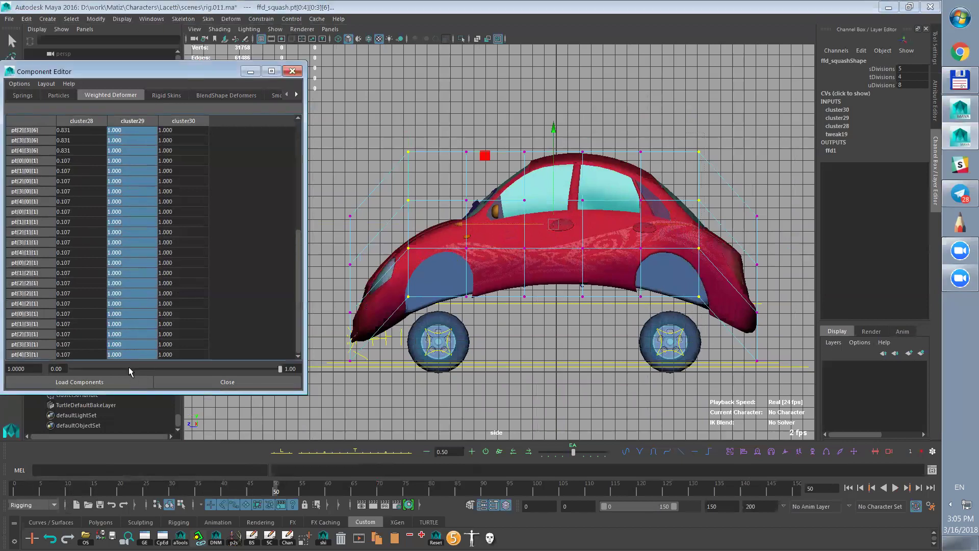
drag(280, 368, 123, 397)
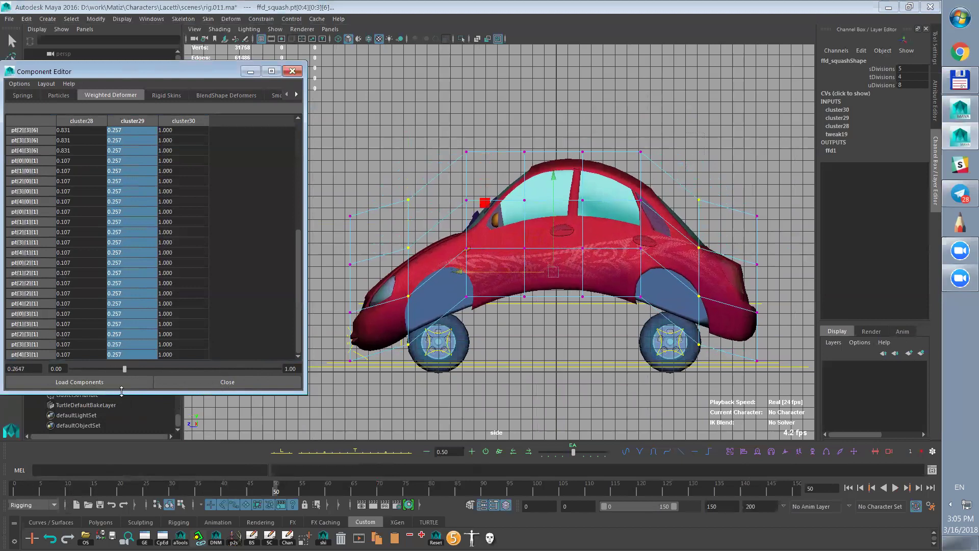
- Lower the cluster29 weights of the third lattice rows from the front and rear ends to about 0.748
drag(618, 131, 647, 360)
shift+drag(447, 120, 485, 319)
drag(123, 142, 129, 402)
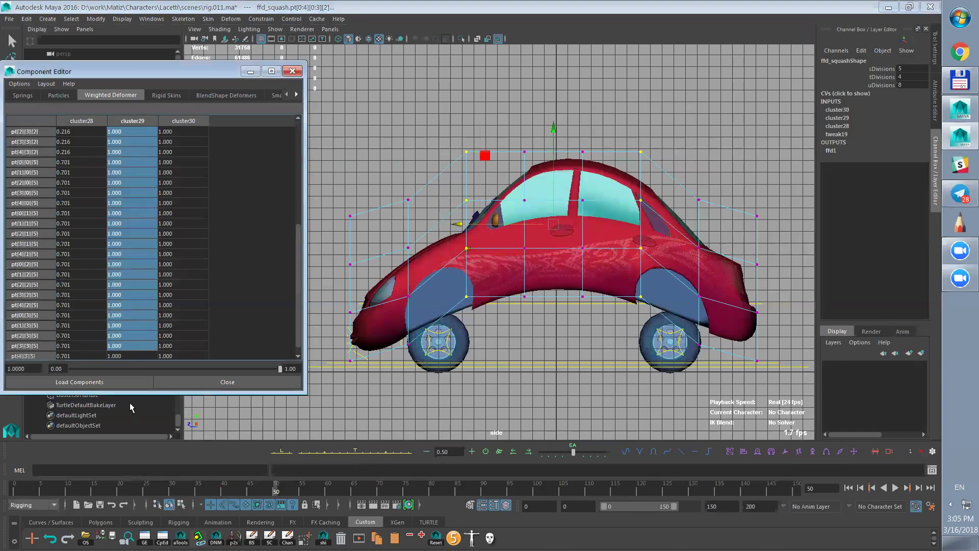
drag(280, 368, 226, 376)
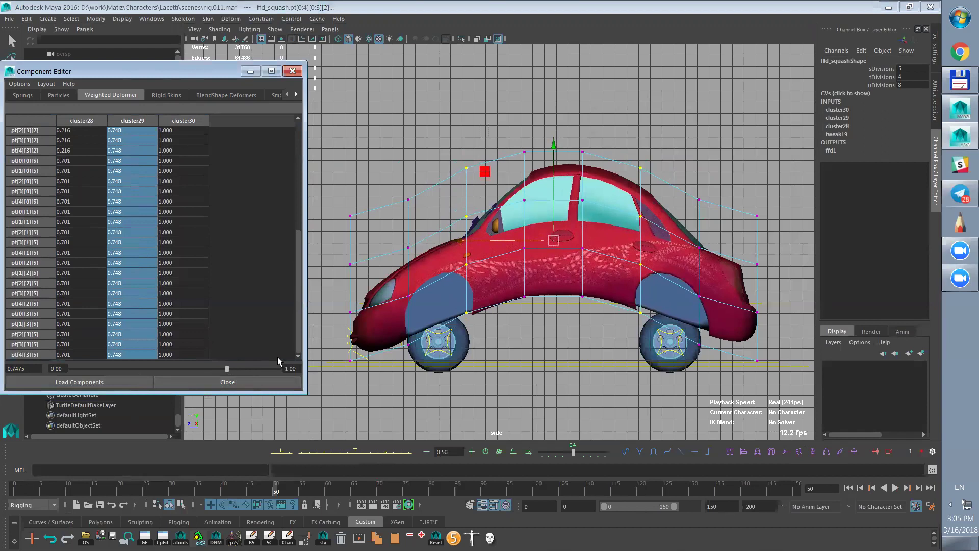
- Go through the test animation to frame 87 and set the cluster30 weights of the second lattice row from the front to 0.17
click(274, 489)
key(alt+v)
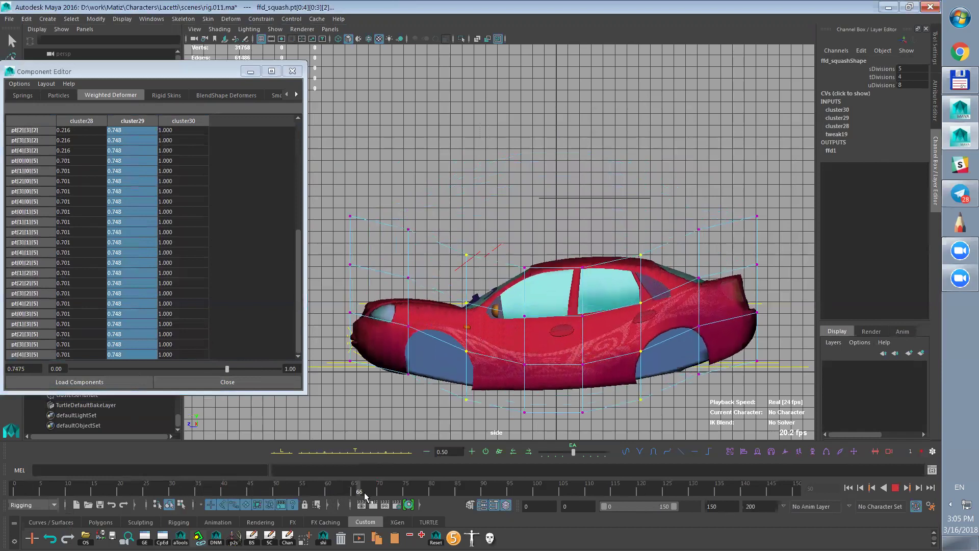
drag(382, 493, 462, 497)
key(alt+v)
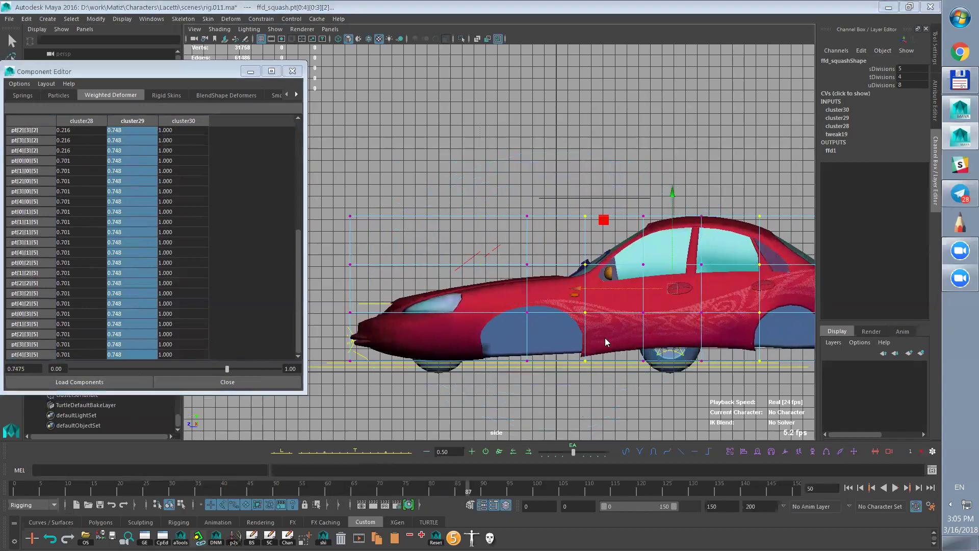
key(space)
drag(605, 341, 566, 301)
scroll(561, 281, down, 3)
alt+middle_drag(617, 237, 613, 284)
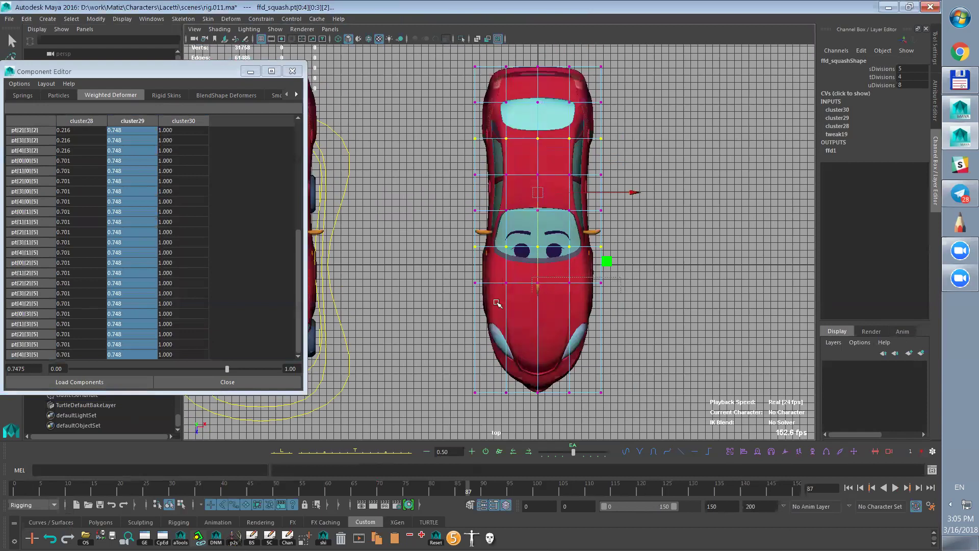
drag(496, 302, 460, 308)
drag(170, 144, 213, 350)
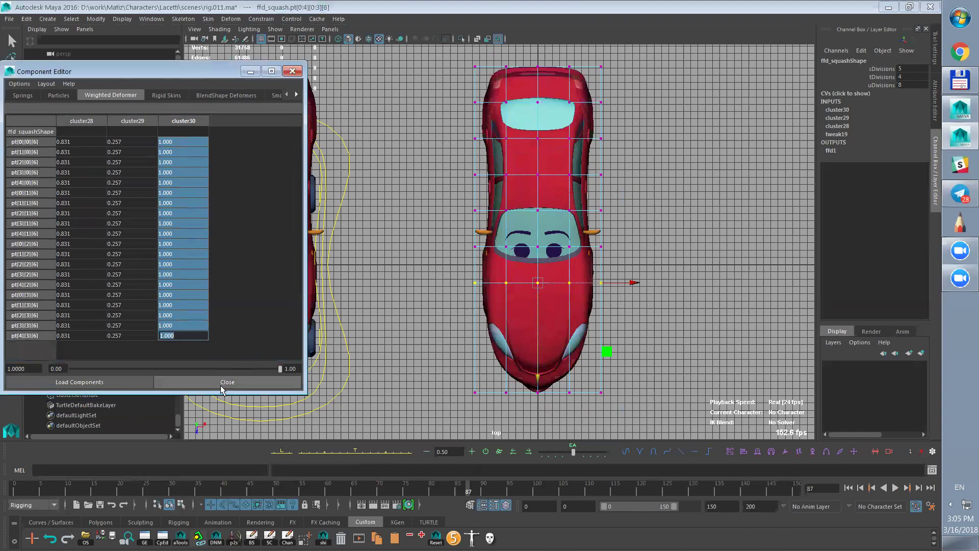
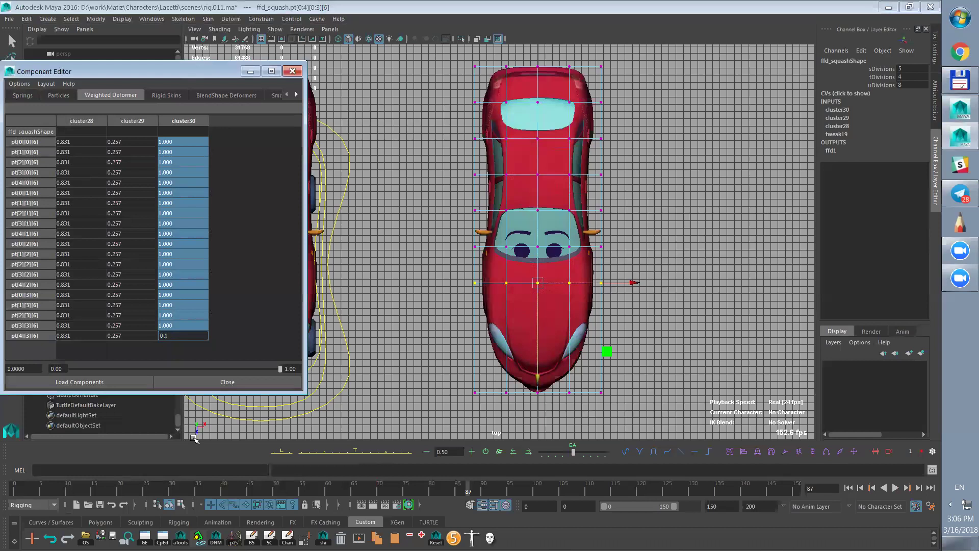
key(Return)
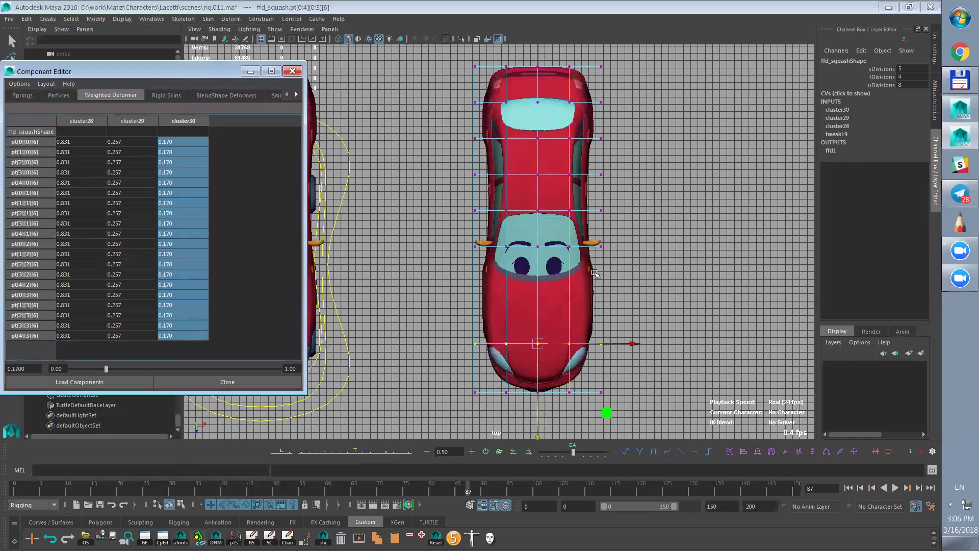
- Set the cluster30 weights of the third lattice row from the front to 0.3 and the fourth row to 0.383
drag(615, 268, 465, 234)
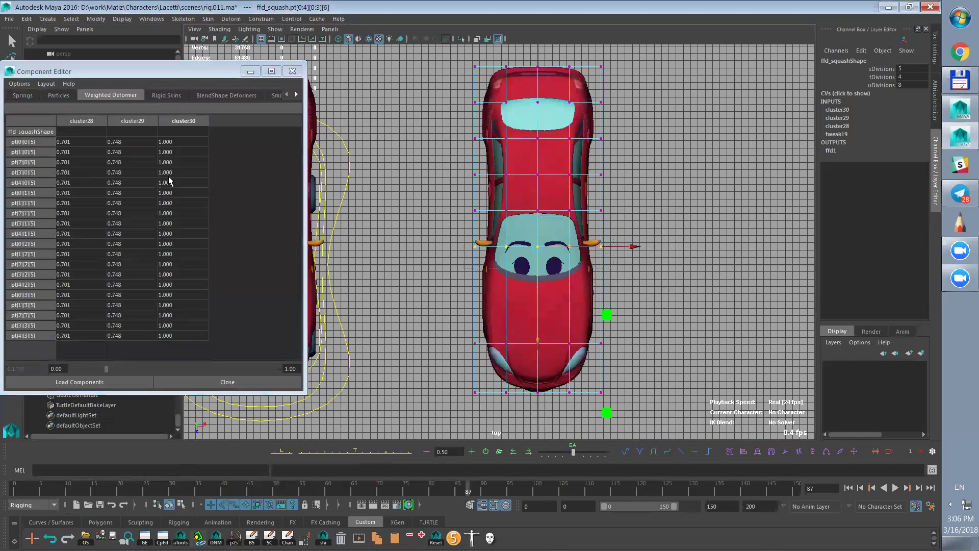
drag(174, 142, 176, 338)
text(.3)
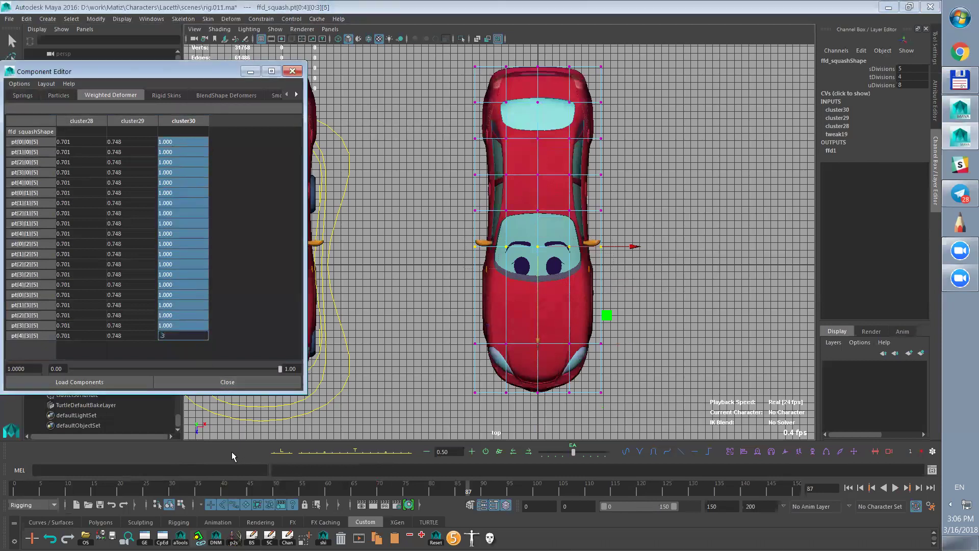
key(Return)
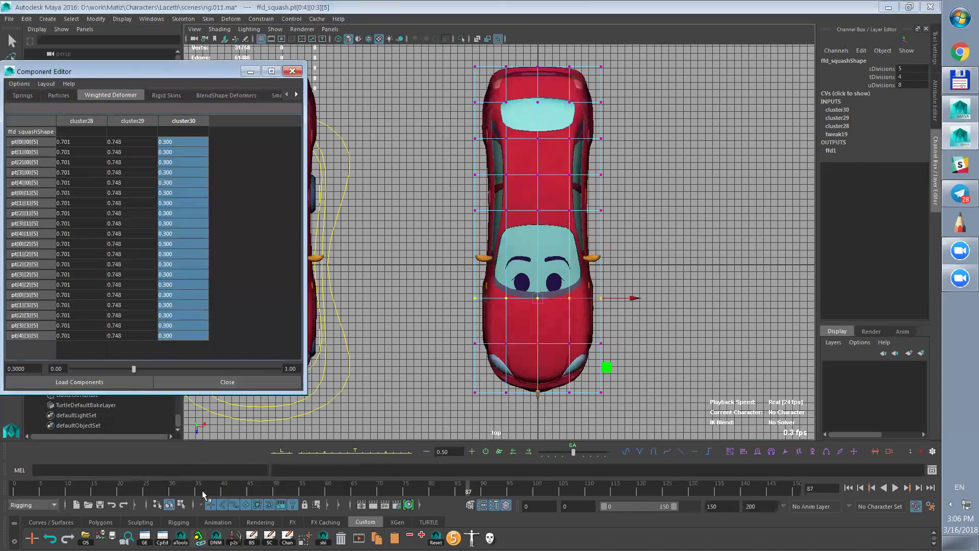
drag(616, 242, 464, 201)
drag(167, 143, 173, 335)
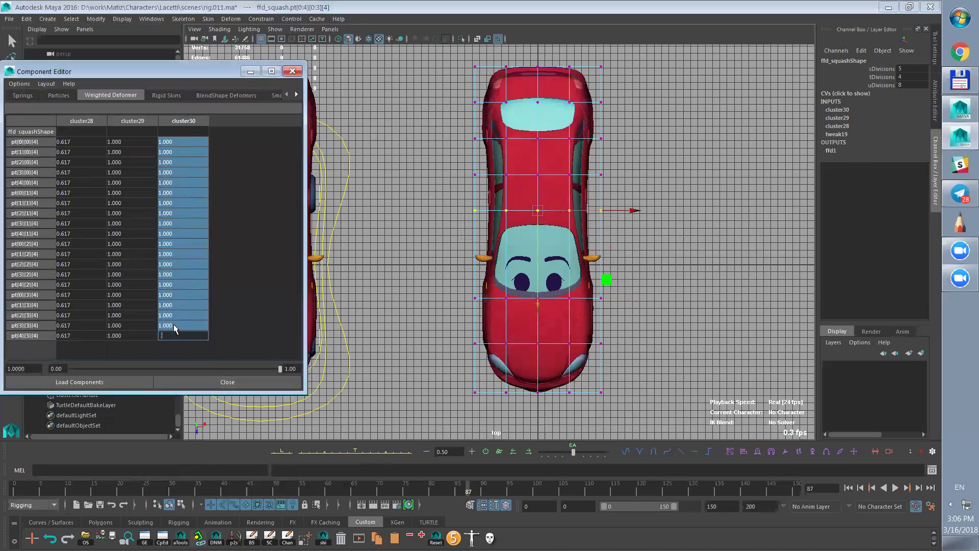
text(.383)
key(Return)
- Set the cluster30 weights of the fourth lattice row from the rear to 0.57 and the third row to 0.79
drag(616, 199, 468, 165)
drag(174, 146, 178, 335)
text(0.57)
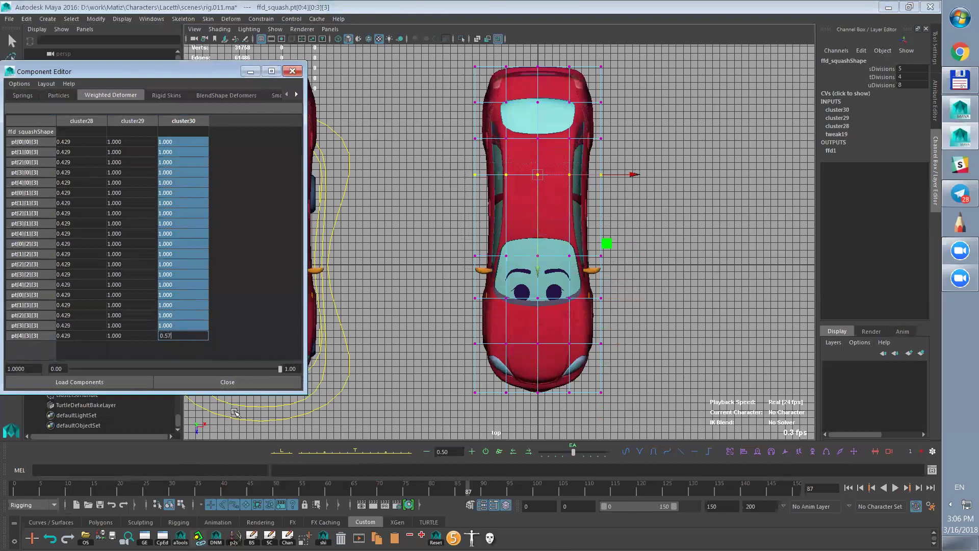
key(Return)
drag(623, 161, 465, 129)
drag(174, 143, 172, 329)
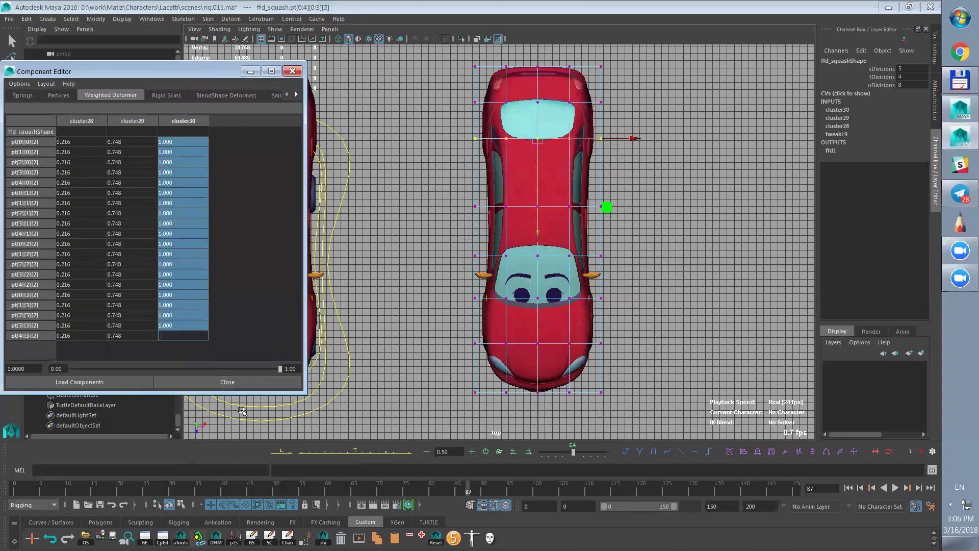
- Set the cluster30 weights of the second lattice row from the rear to 0.9, undo the accidental zero weights, and clear the selection
drag(625, 122, 434, 97)
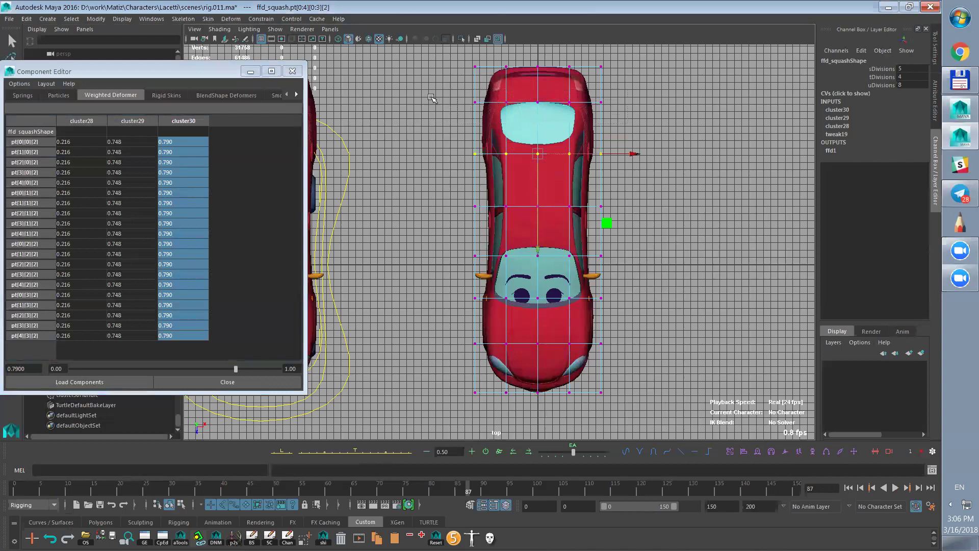
drag(172, 145, 171, 331)
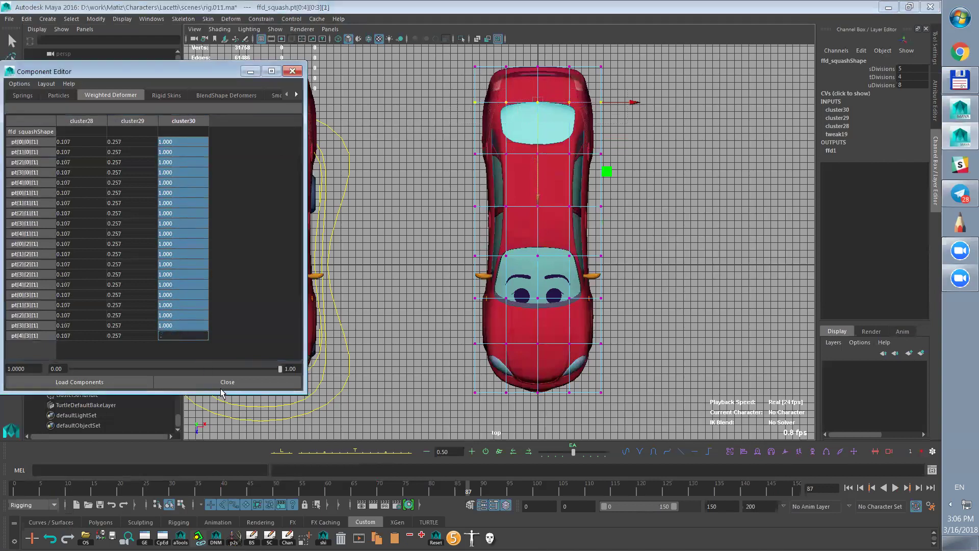
text(0.9)
key(Return)
click(654, 302)
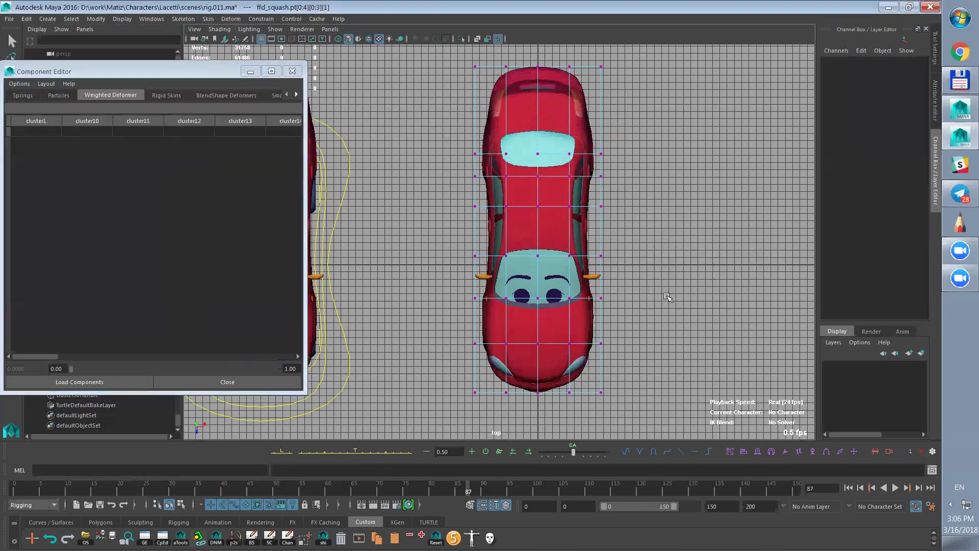
key(ctrl+z)
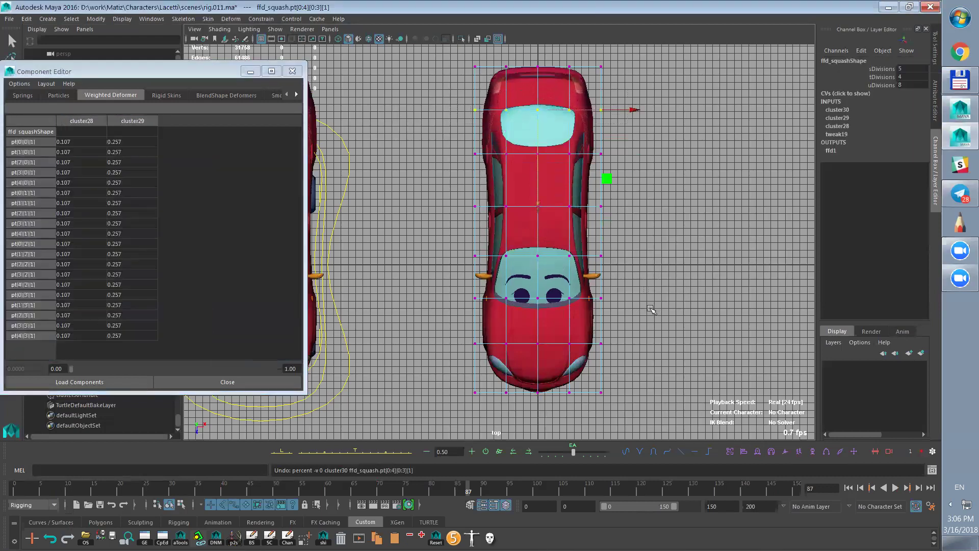
click(654, 291)
- Play the test animation in the perspective view to check the car's deformation with the graded cluster weights
key(space)
click(657, 301)
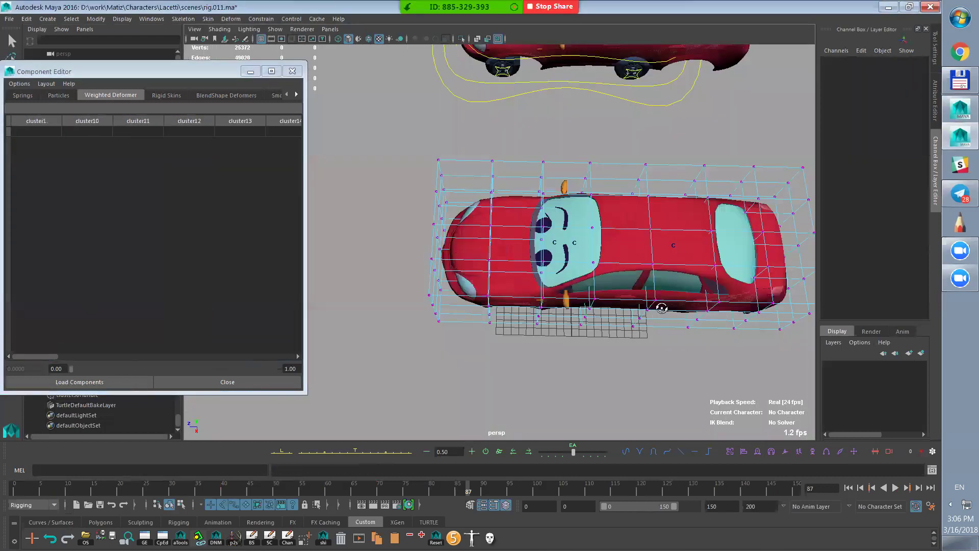
alt+drag(661, 307, 676, 306)
scroll(653, 323, down, 1)
key(alt+v)
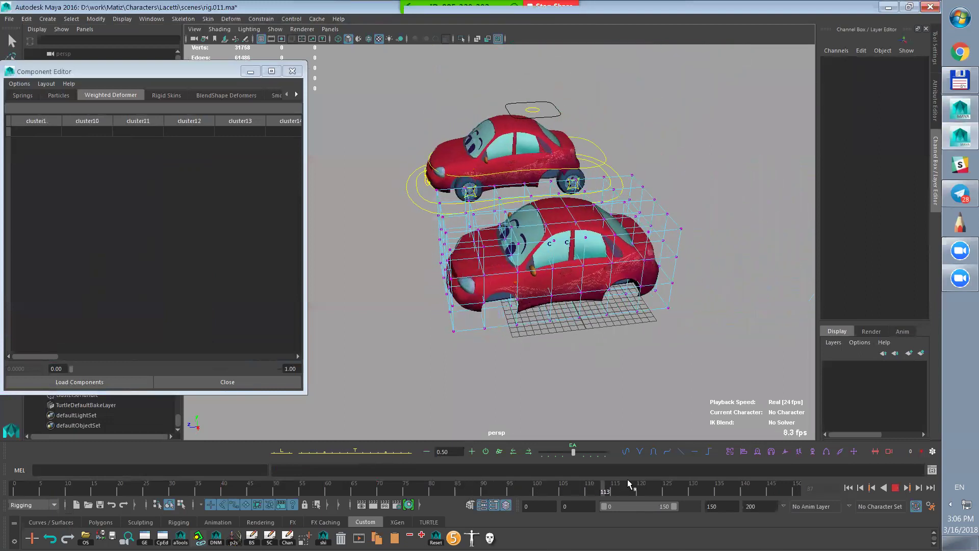
- Return the timeline to frame 0 and close the Component Editor
drag(280, 462, 6, 466)
click(292, 72)
click(98, 365)
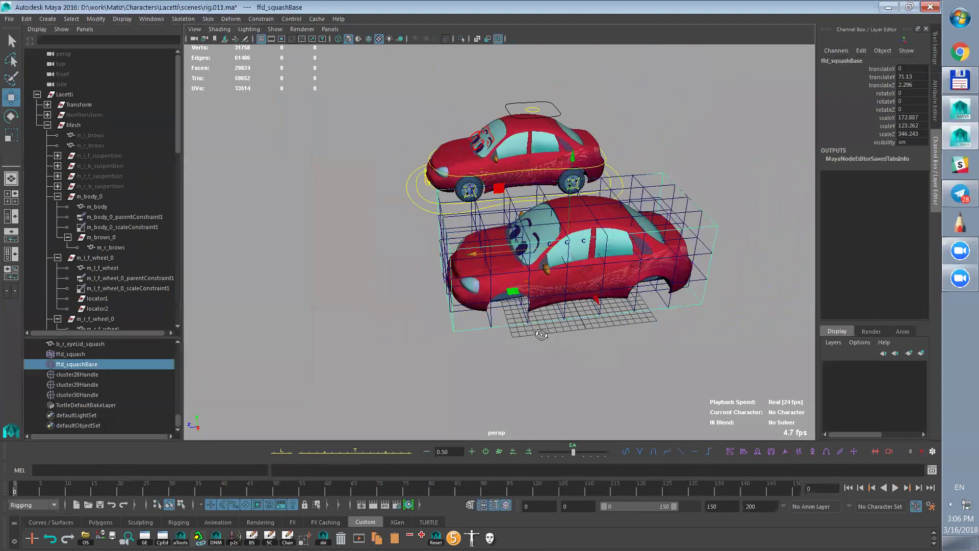
alt+drag(536, 330, 468, 347)
- Try scaling the front cluster handle, cluster28Handle, and undo the test
click(98, 376)
key(r)
alt+drag(588, 361, 589, 363)
mouse_move(554, 253)
mouse_down()
mouse_move(563, 252)
mouse_move(552, 252)
mouse_up()
key(ctrl+z)
alt+drag(579, 316, 544, 333)
key(ctrl+z)
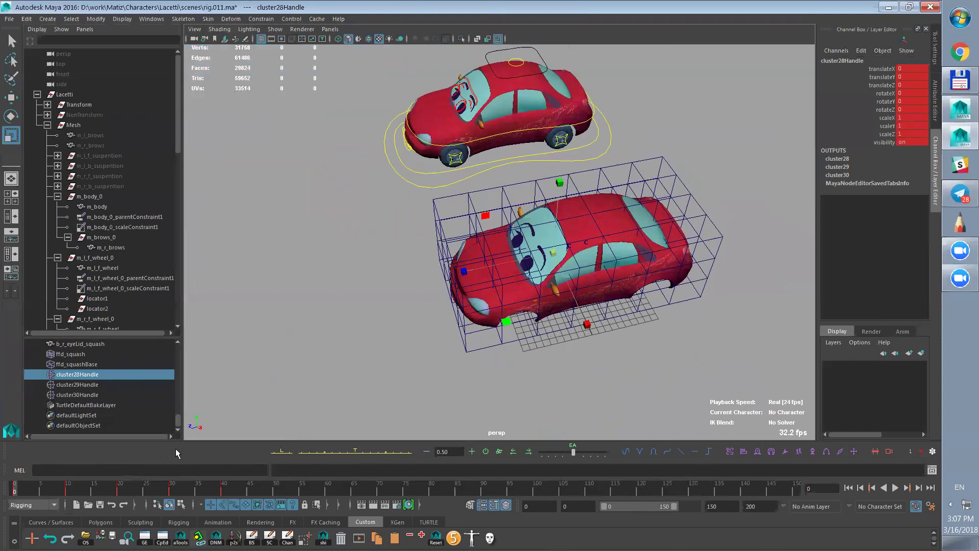
- Delete the test animation keys from cluster28Handle, cluster29Handle and cluster30Handle across the timeline
drag(86, 364, 91, 392)
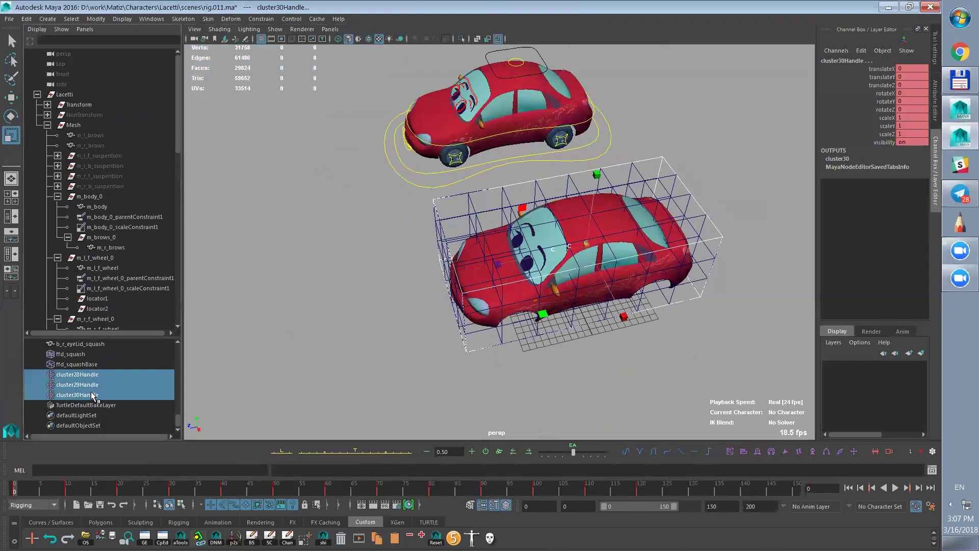
shift+drag(647, 491, 11, 493)
click(342, 537)
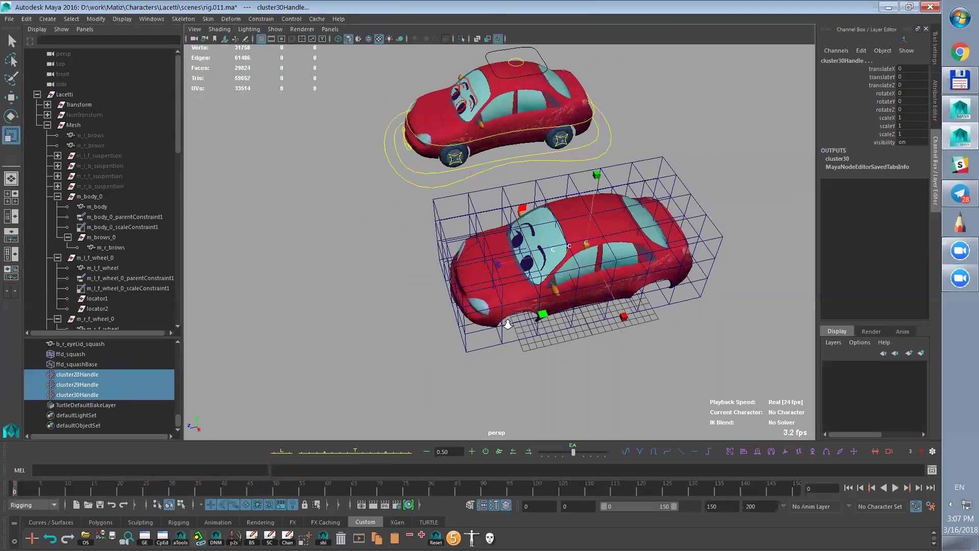
- Move the pivot of cluster28Handle forward to the front end of the squash lattice
click(78, 374)
key(w)
alt+right_drag(558, 295, 615, 344)
key(d)
drag(490, 279, 368, 336)
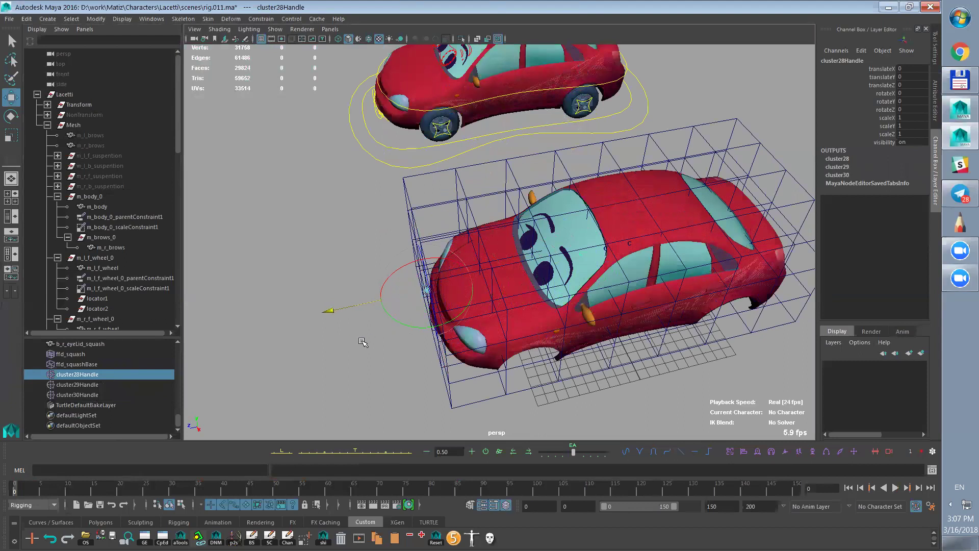
- Try moving and scaling cluster28Handle from its new front pivot, undoing each test
drag(331, 311, 293, 319)
key(ctrl+z)
key(r)
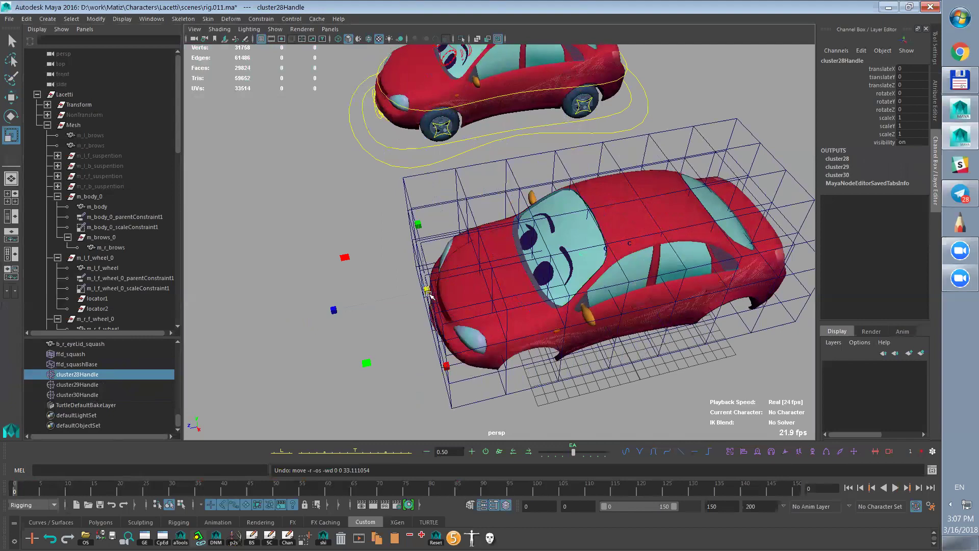
drag(427, 290, 365, 284)
key(ctrl+z)
- Move the pivot of cluster30Handle back to the rear end of the squash lattice
alt+right_drag(713, 329, 723, 339)
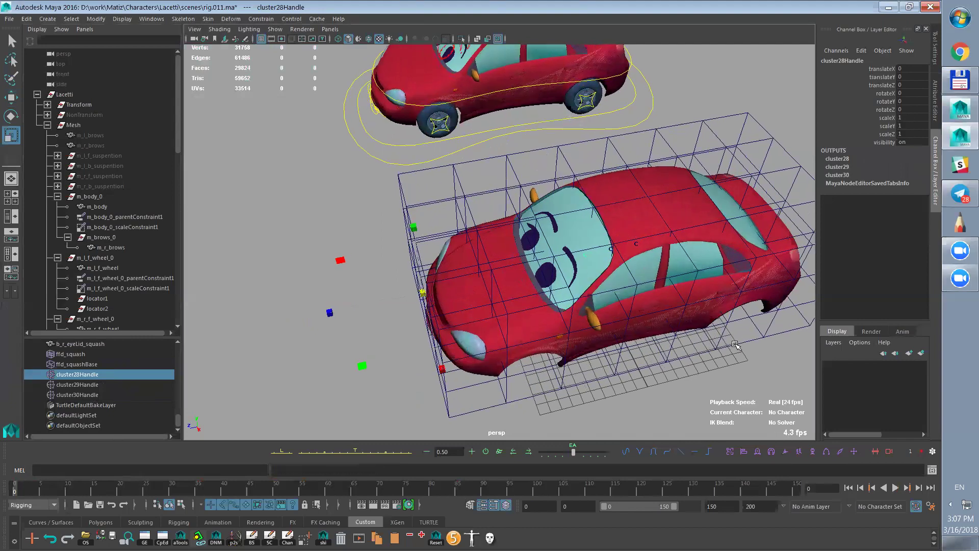
alt+middle_drag(724, 343, 599, 366)
alt+drag(599, 366, 561, 368)
click(103, 395)
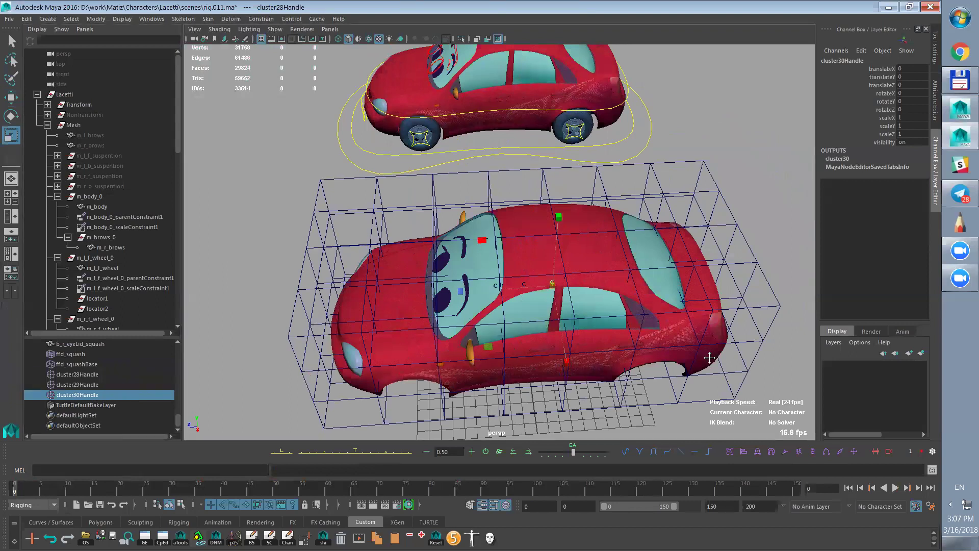
alt+middle_drag(707, 356, 578, 347)
key(w)
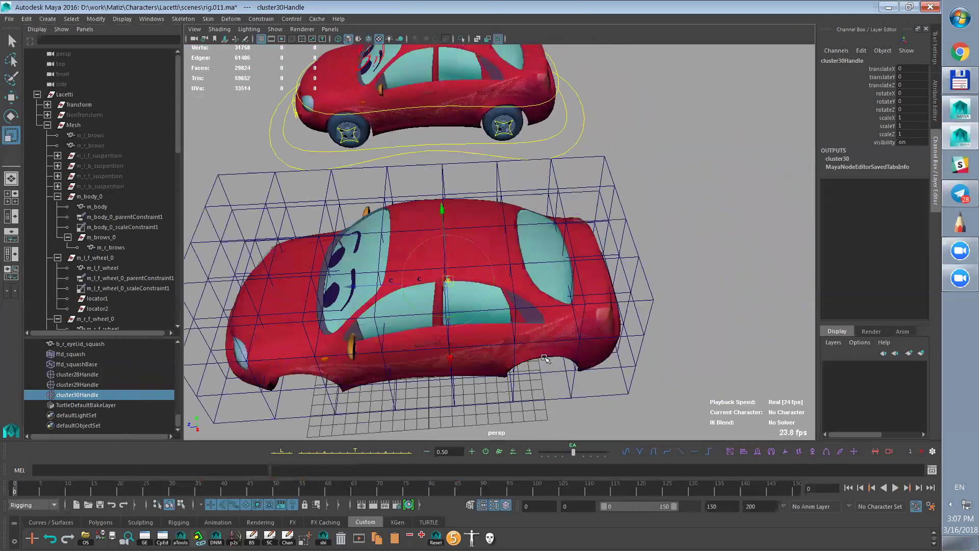
drag(351, 286, 512, 282)
- Try scaling cluster30Handle uniformly about its rear pivot in the perspective view, undoing each test
key(r)
alt+drag(725, 346, 702, 332)
drag(616, 271, 663, 259)
key(ctrl+z)
mouse_move(684, 295)
middle_down()
mouse_move(710, 293)
mouse_move(687, 294)
middle_up()
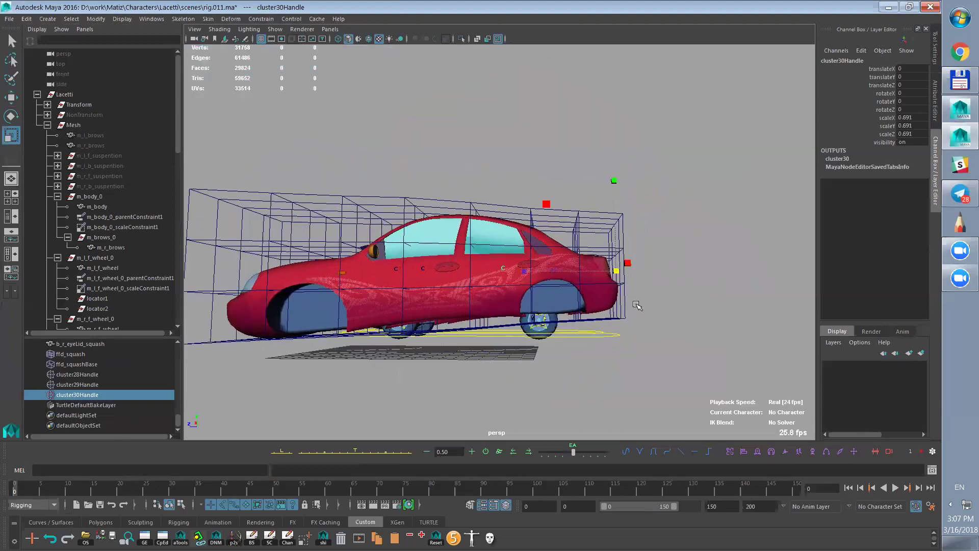
key(ctrl+z)
- Try scaling cluster30Handle and cluster28Handle in the side view, undoing each test
key(space)
drag(634, 312, 676, 311)
middle_drag(701, 311, 658, 315)
key(ctrl+z)
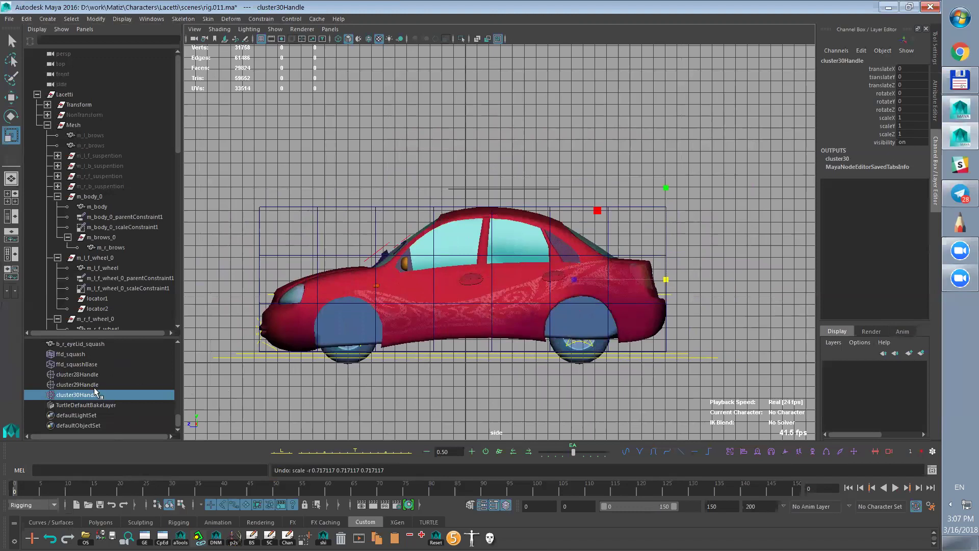
click(81, 374)
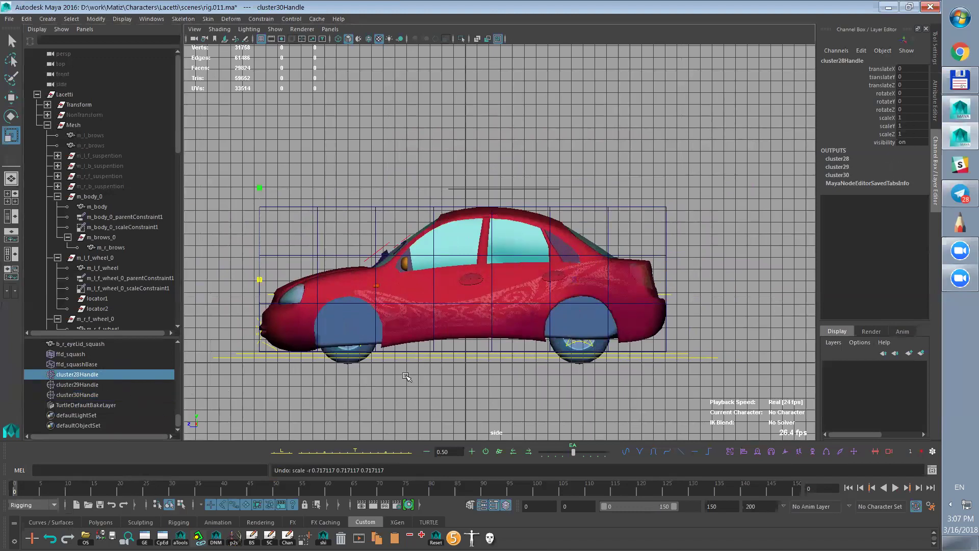
key(ctrl+z)
- Lower the pivots of cluster28Handle and cluster30Handle toward the bottom of the lattice in the side view
key(w)
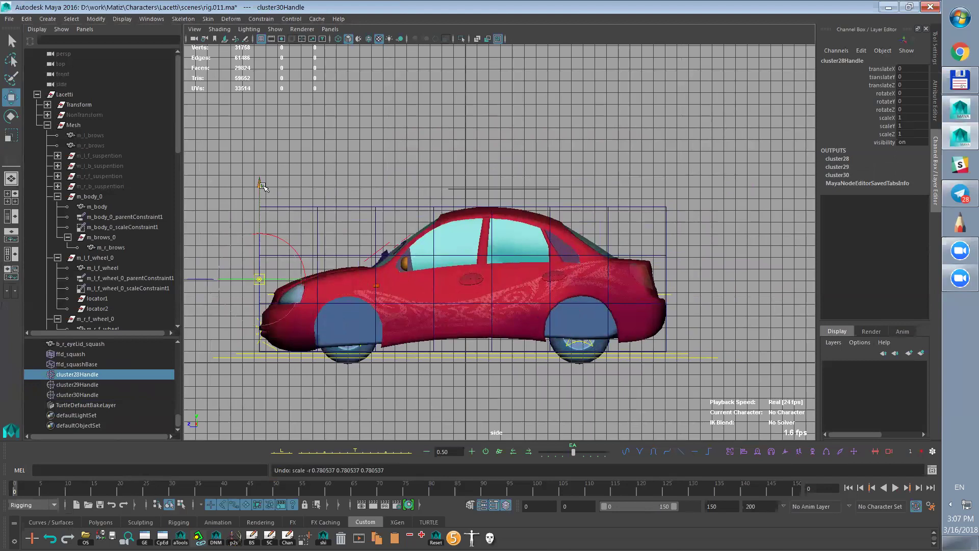
drag(262, 216, 264, 225)
click(96, 385)
click(99, 394)
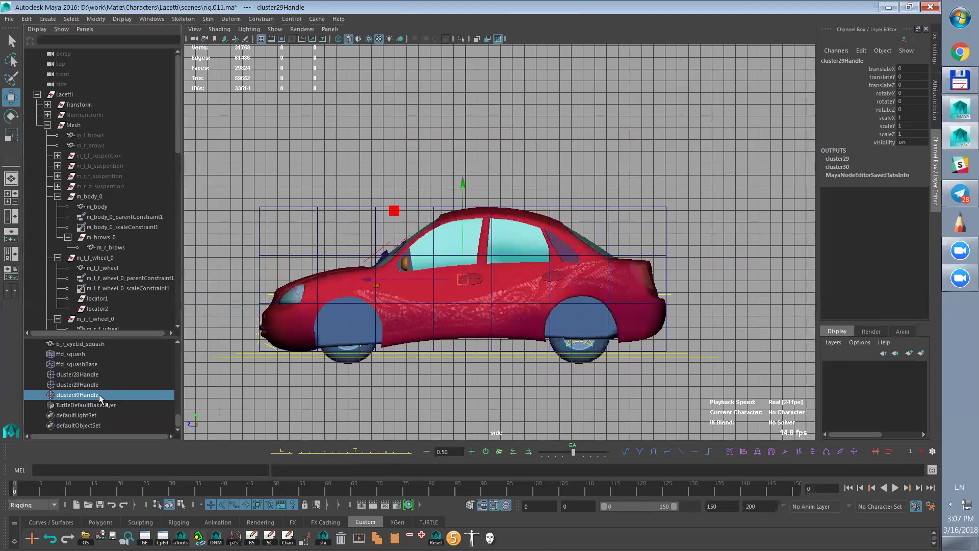
drag(665, 184, 665, 225)
- Try scaling cluster30Handle about its lowered pivot and undo the test
key(r)
drag(666, 321, 593, 284)
key(ctrl+z)
- Try moving and scaling the middle cluster, cluster29Handle, in the perspective view, undoing each test
key(space)
drag(704, 284, 701, 308)
alt+drag(702, 307, 758, 283)
alt+right_drag(758, 283, 637, 288)
alt+drag(637, 288, 599, 303)
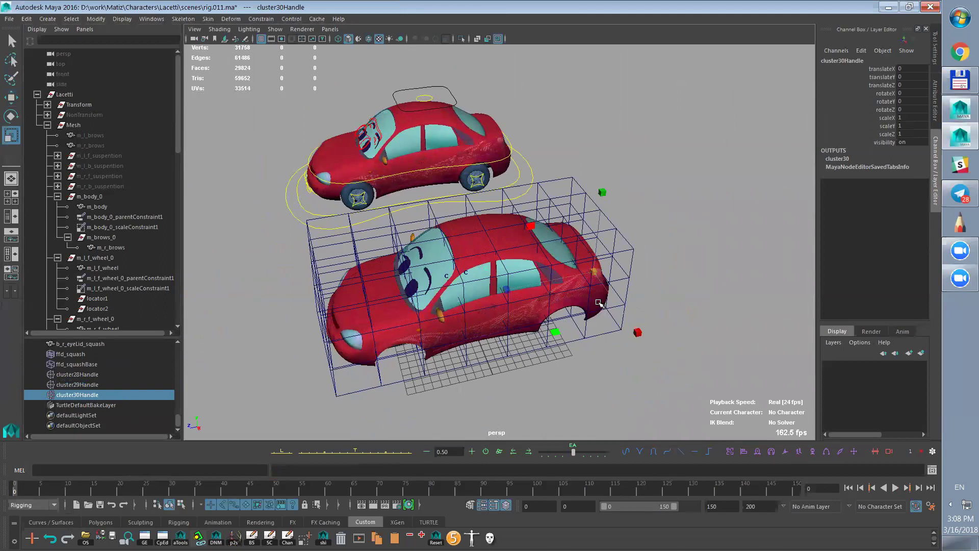
click(88, 386)
key(w)
alt+drag(528, 289, 502, 381)
key(ctrl+z)
key(r)
key(ctrl+z)
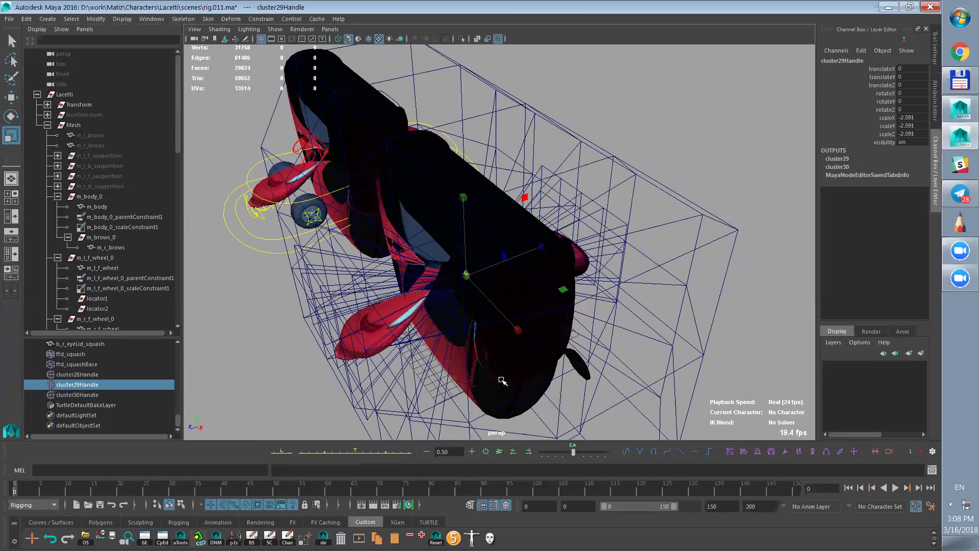
key(ctrl+z)
- Test cluster29Handle's scaleX, scaleY and scaleZ channels together, bringing them to 1.1 while viewing the car from several angles
middle_drag(727, 264, 723, 266)
middle_drag(722, 266, 726, 267)
alt+drag(726, 267, 641, 280)
key(ctrl+z)
middle_drag(641, 280, 648, 278)
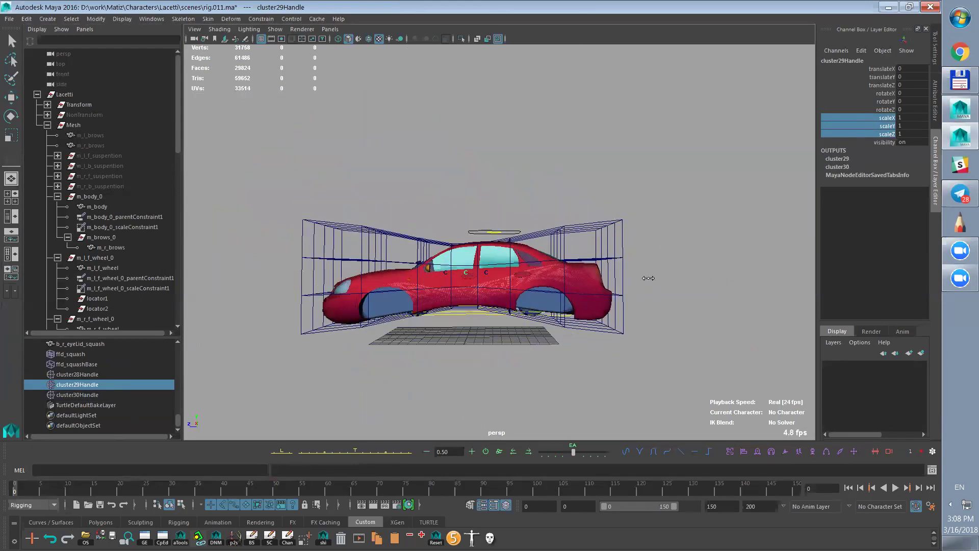
alt+drag(614, 298, 648, 305)
middle_drag(648, 305, 648, 306)
alt+drag(648, 306, 680, 312)
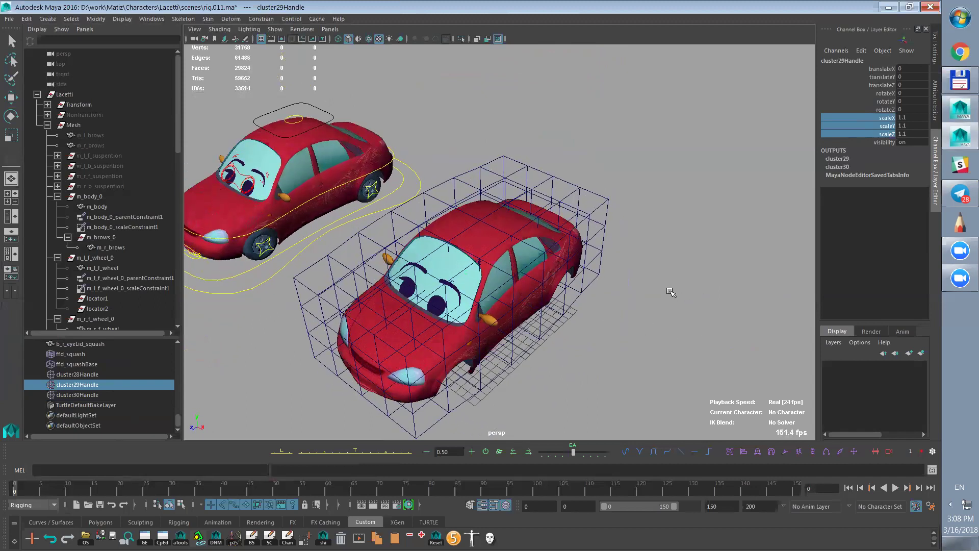
- Lower the pivot of cluster29Handle toward the underside of the car in the side view
alt+drag(652, 343, 652, 313)
key(ctrl+z)
key(space)
alt+middle_drag(653, 313, 651, 313)
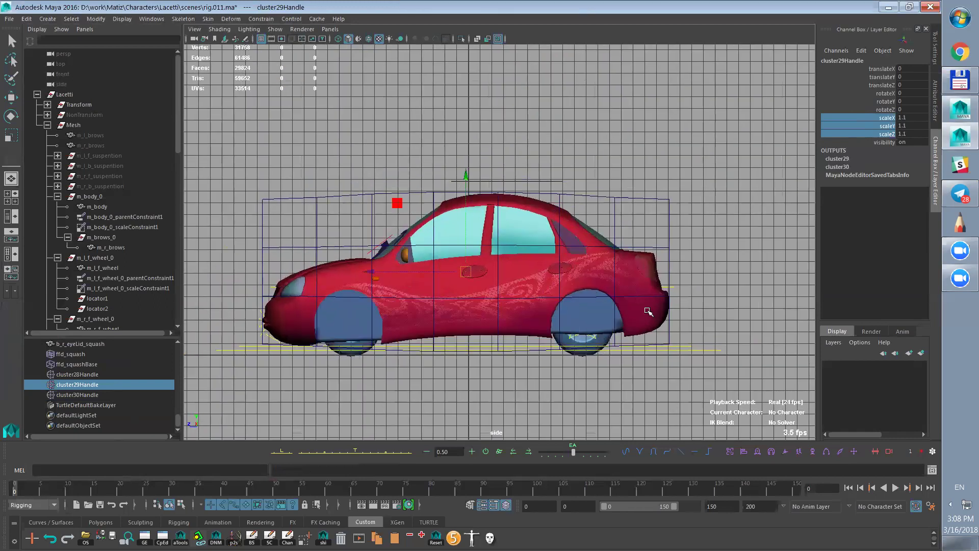
key(w)
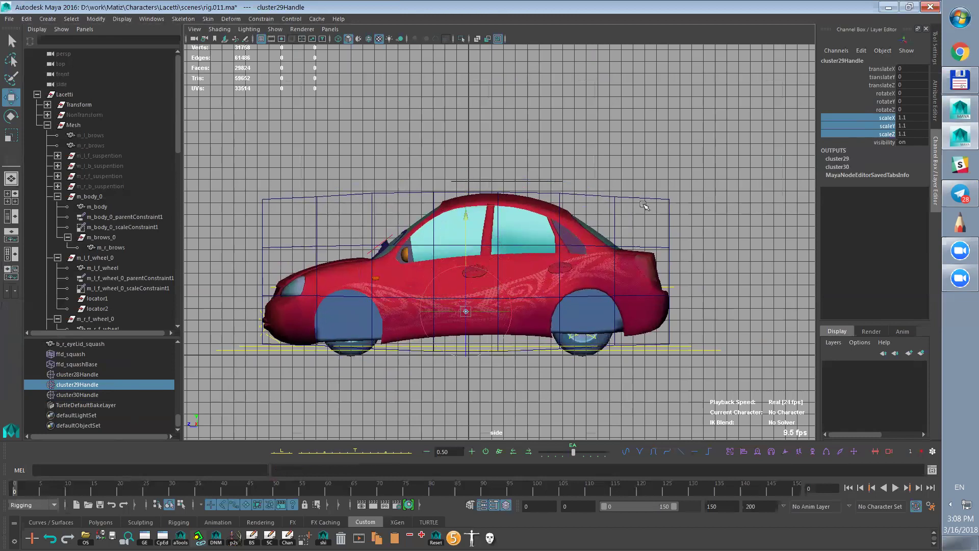
- Try scaling cluster29Handle about its lowered pivot in the side and perspective views
key(r)
middle_drag(499, 333, 509, 331)
key(space)
click(517, 326)
alt+drag(540, 338, 591, 359)
mouse_move(582, 334)
middle_down()
mouse_move(576, 352)
mouse_move(586, 334)
middle_up()
- Reset the scaleX, scaleY and scaleZ of cluster29Handle to 1
click(902, 133)
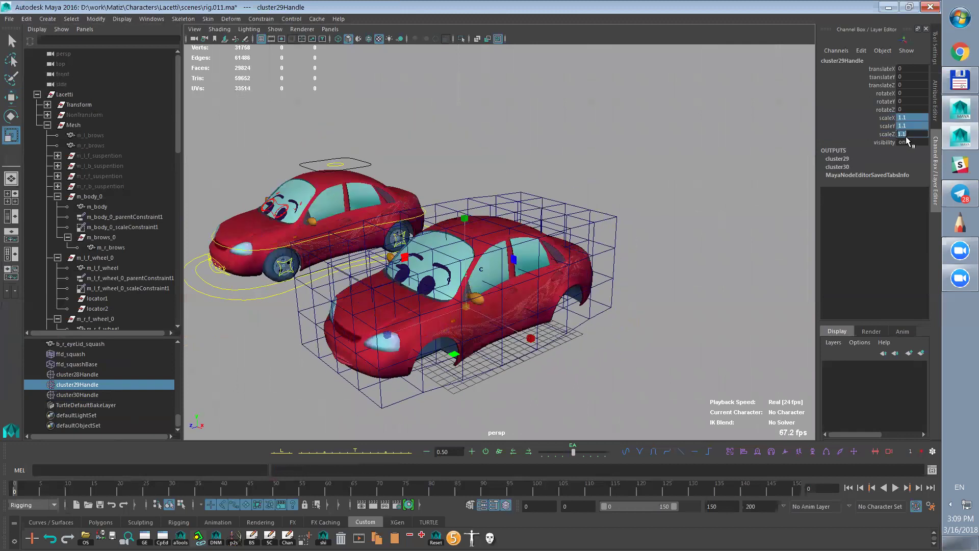
text(1)
key(Return)
- Select each cluster handle in turn to check its pivot placement, and clear the selection
click(107, 365)
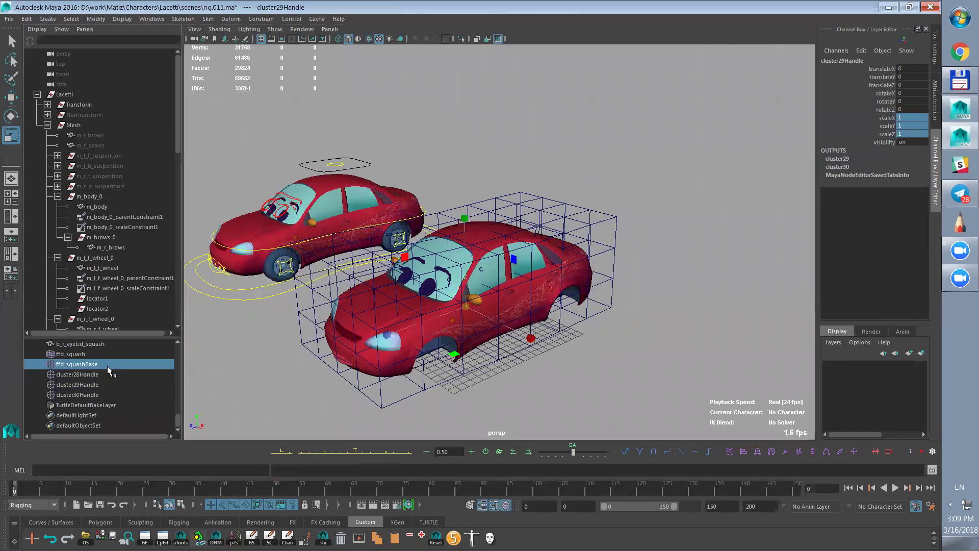
click(104, 372)
click(79, 385)
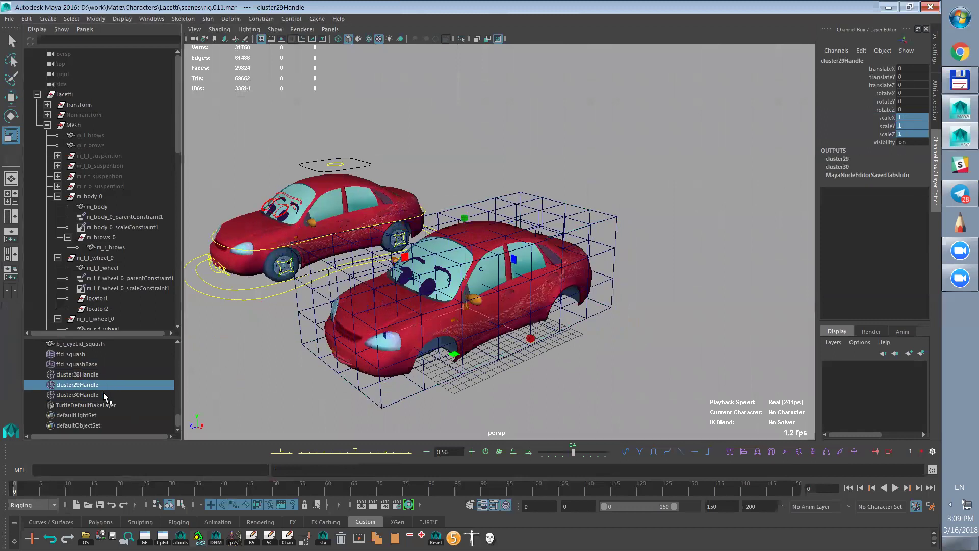
click(107, 395)
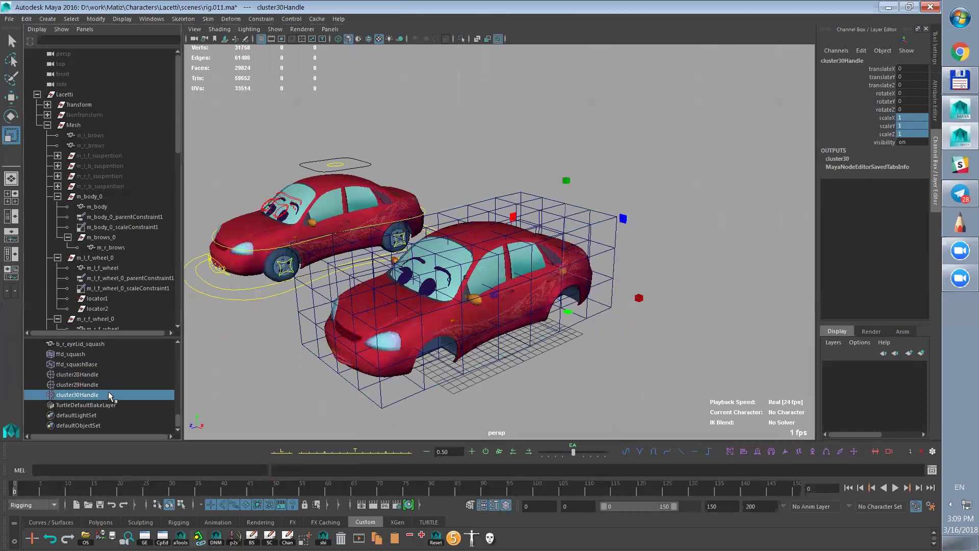
click(706, 230)
alt+drag(695, 289, 678, 301)
alt+middle_drag(678, 301, 711, 254)
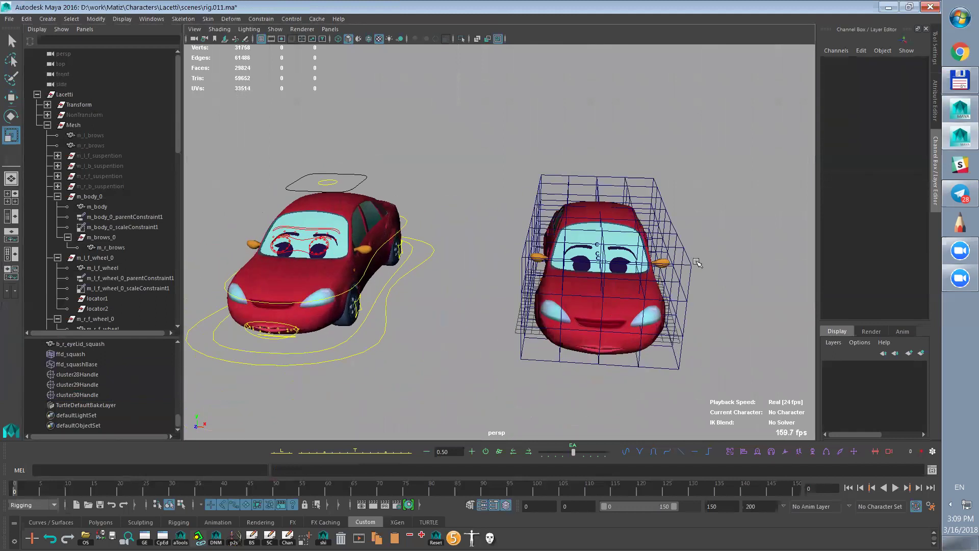
- Try moving cluster28Handle to deform the front of the car, undo each test, and clear the selection
click(88, 378)
key(w)
alt+drag(668, 302, 646, 269)
key(ctrl+z)
alt+drag(680, 301, 721, 355)
key(ctrl+z)
drag(641, 406, 649, 363)
key(ctrl+z)
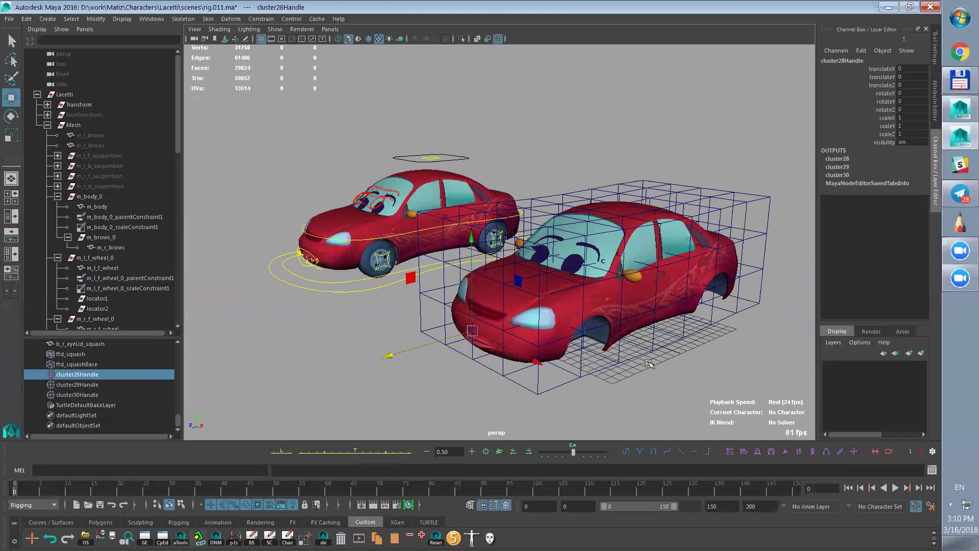
alt+drag(602, 330, 625, 348)
alt+middle_drag(625, 348, 646, 327)
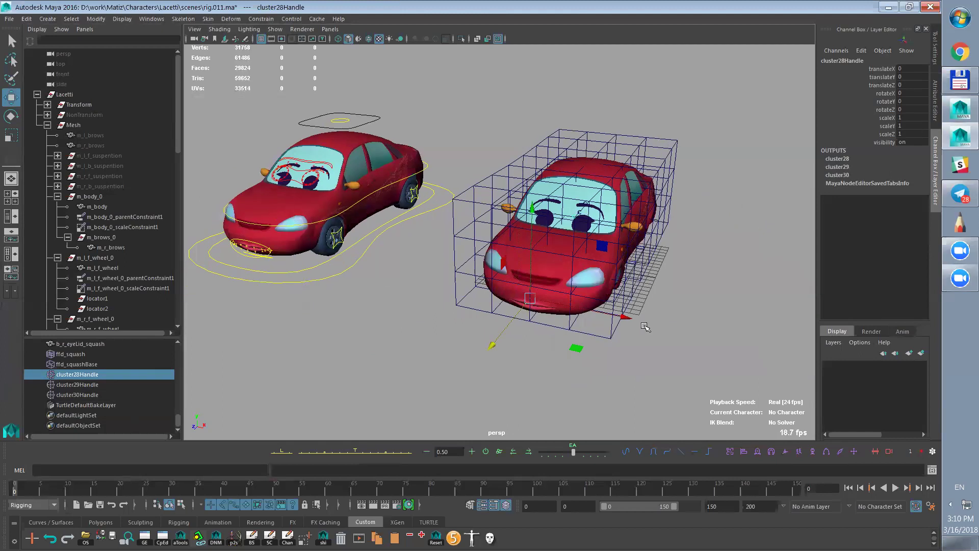
click(619, 372)
- Group the squash meshes, ffd_squash, ffd_squashBase and the three cluster handles, and name the group grp_squash
scroll(177, 410, up, 4)
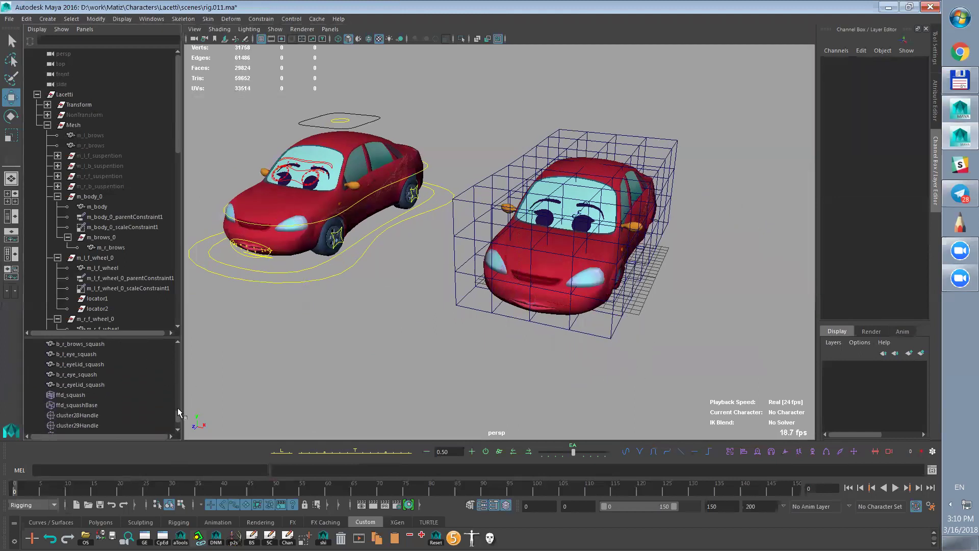
scroll(178, 408, down, 3)
drag(117, 337, 135, 250)
drag(95, 287, 95, 385)
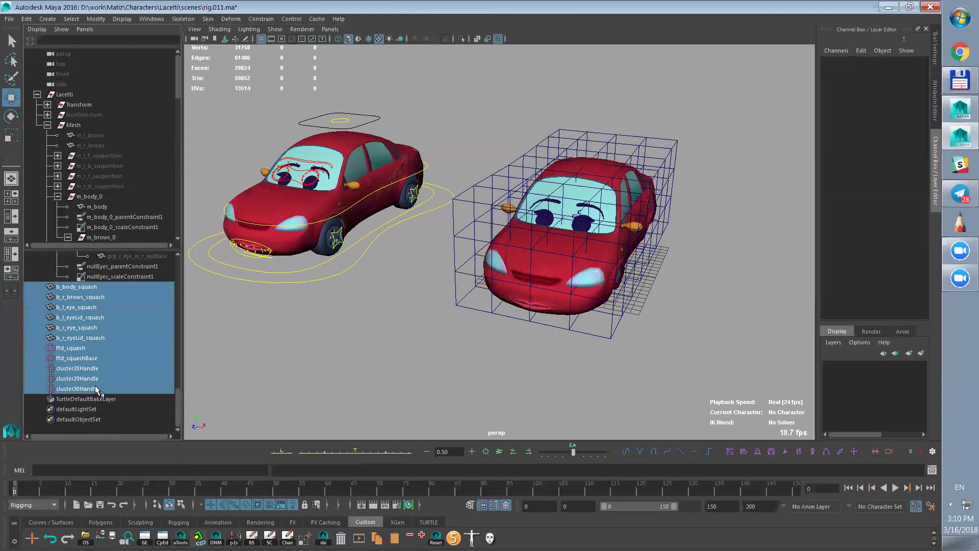
key(ctrl+g)
double_click(77, 390)
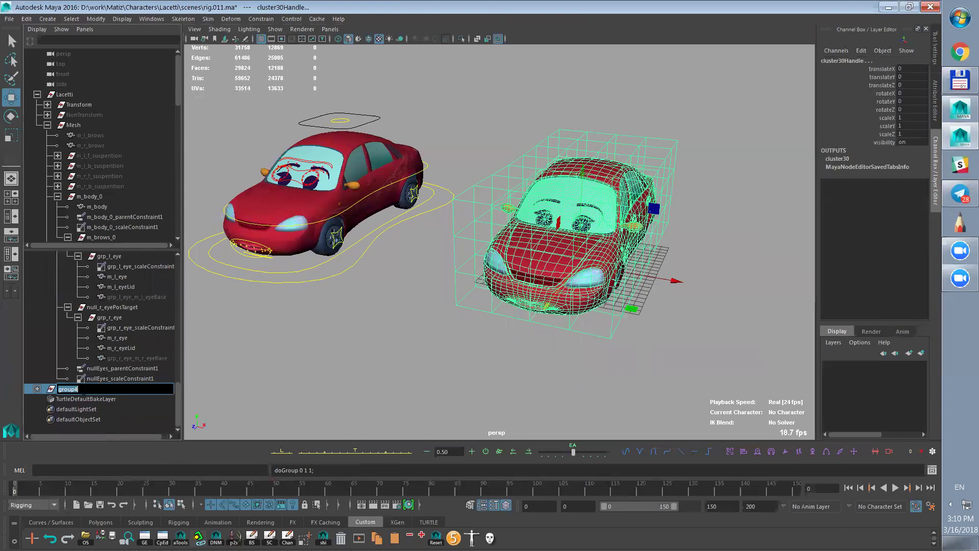
text(grp)
key(Return)
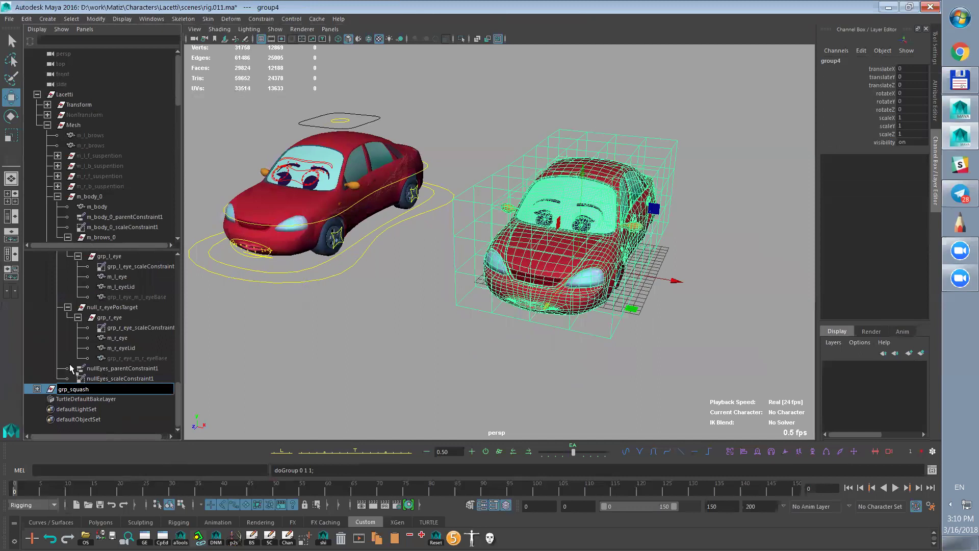
key(Return)
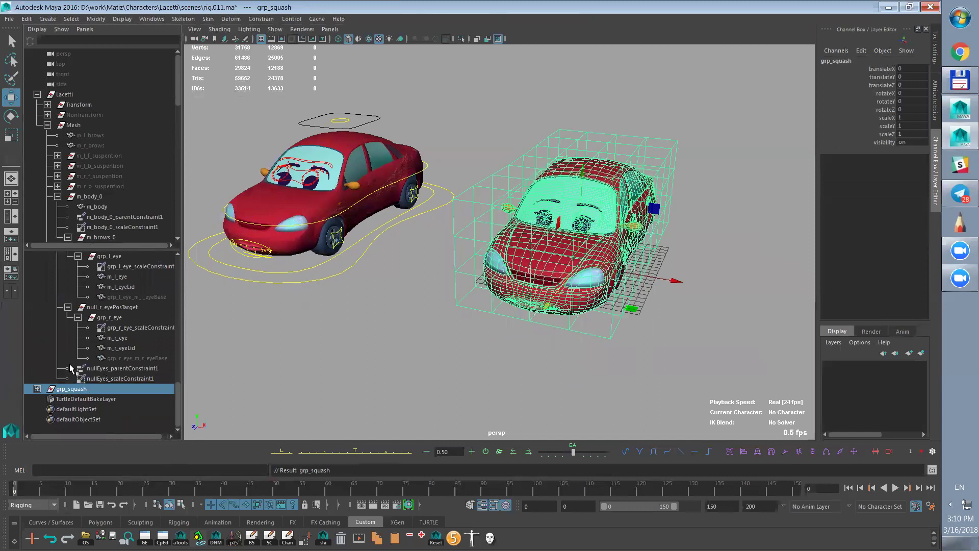
- Hide grp_squash by setting its visibility to 0, and clear the selection
click(904, 144)
text(0)
key(Return)
click(701, 245)
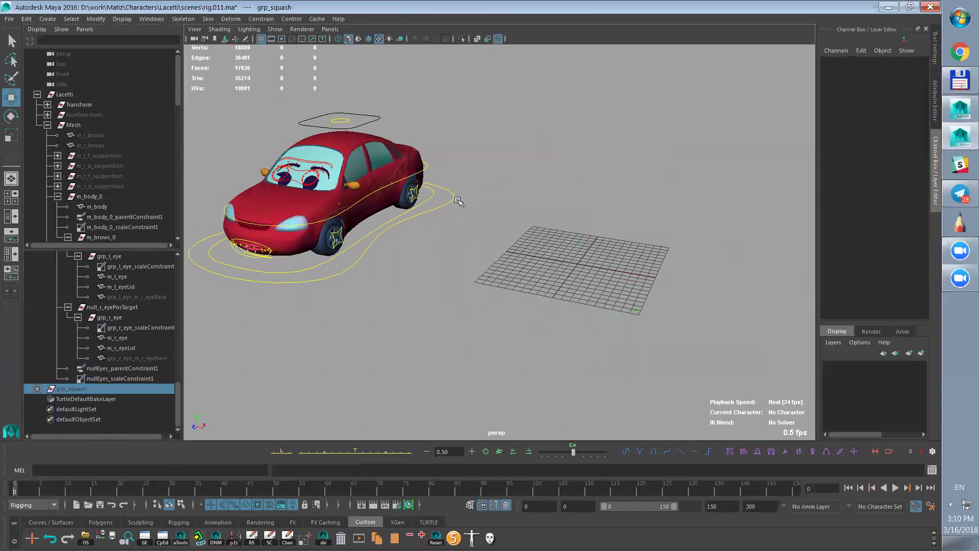
- Set the translateX of the car's main control, cc_main, to 0 and clear the selection
click(457, 199)
click(907, 68)
text(0)
key(Return)
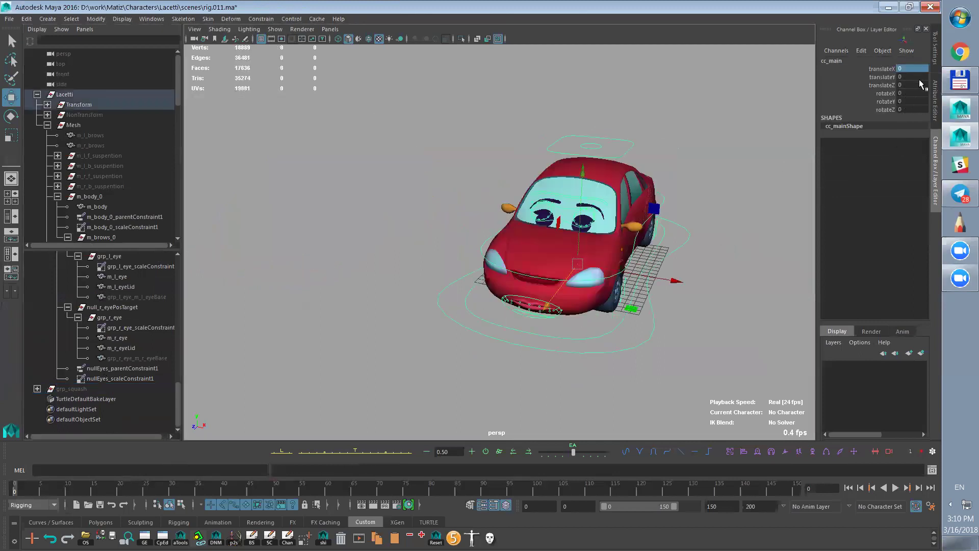
click(745, 209)
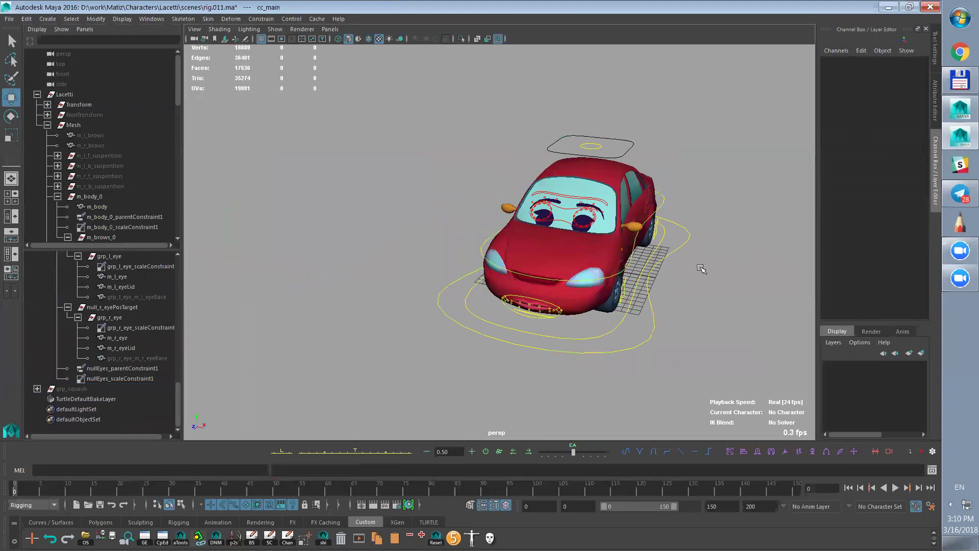
- Create a NURBS circle with a Z normal axis, radius 1 and 8 sections
alt+right_drag(698, 287, 686, 375)
alt+drag(681, 380, 741, 349)
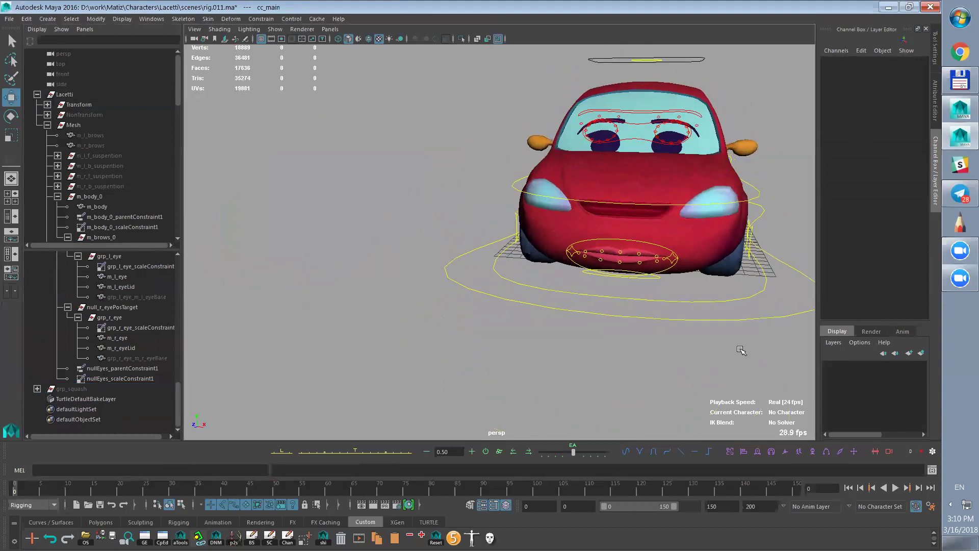
alt+middle_drag(741, 349, 612, 355)
alt+drag(608, 339, 630, 332)
alt+right_drag(644, 318, 668, 323)
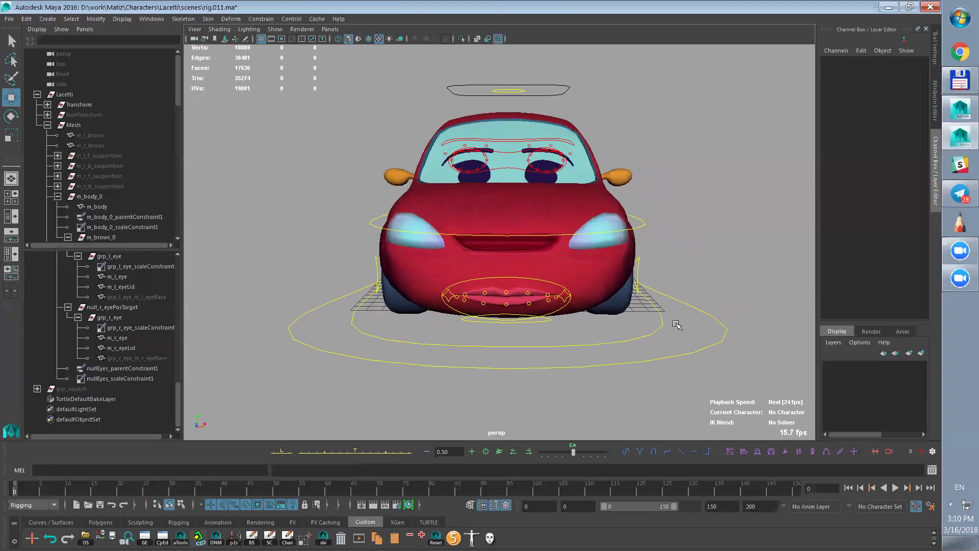
alt+drag(681, 299, 694, 306)
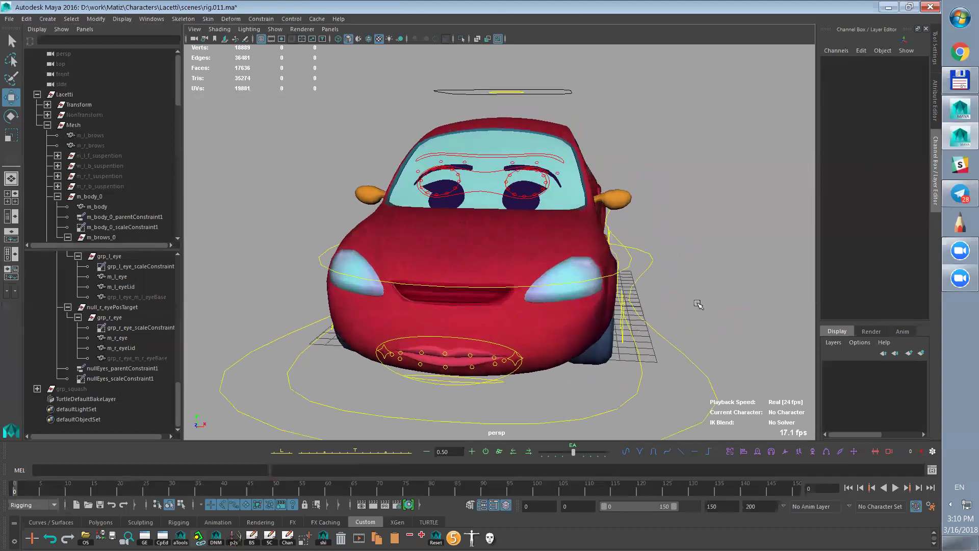
click(62, 524)
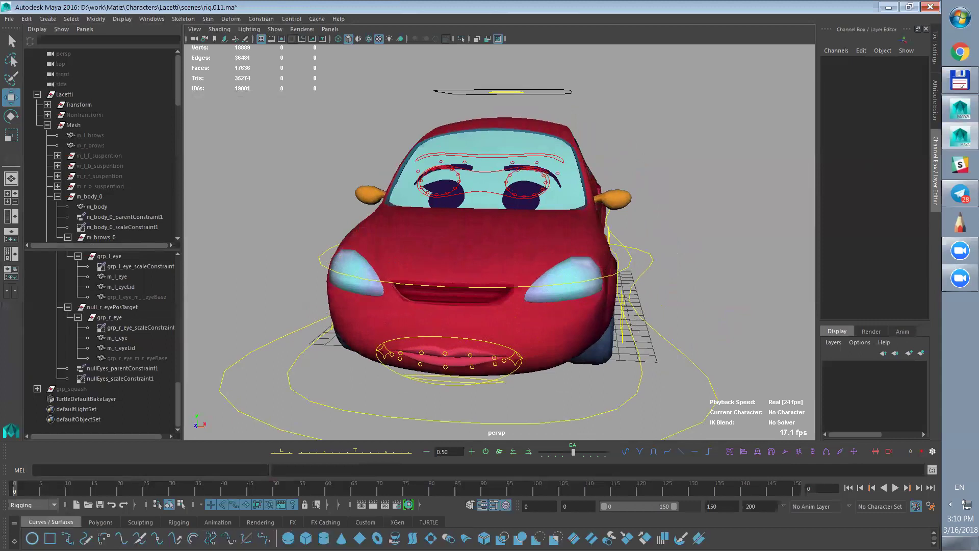
double_click(31, 538)
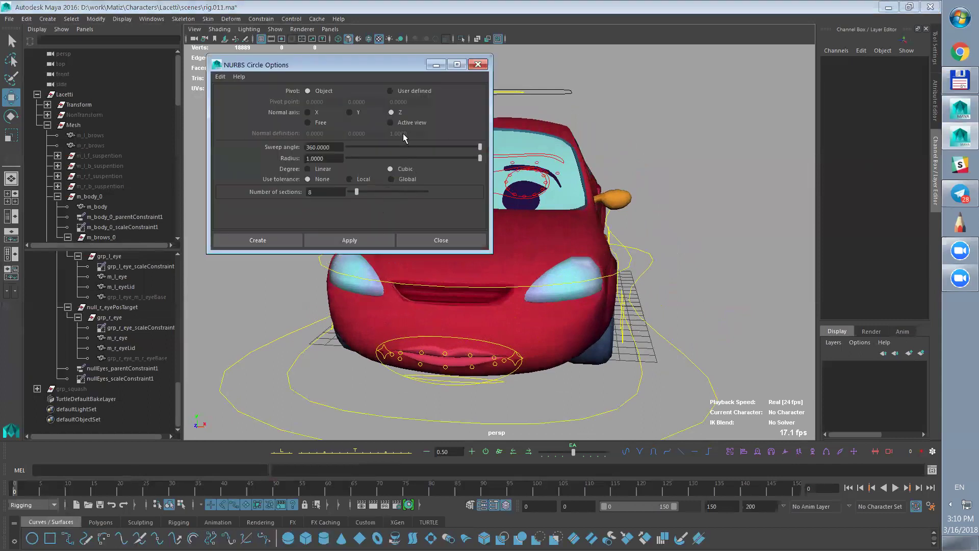
click(282, 239)
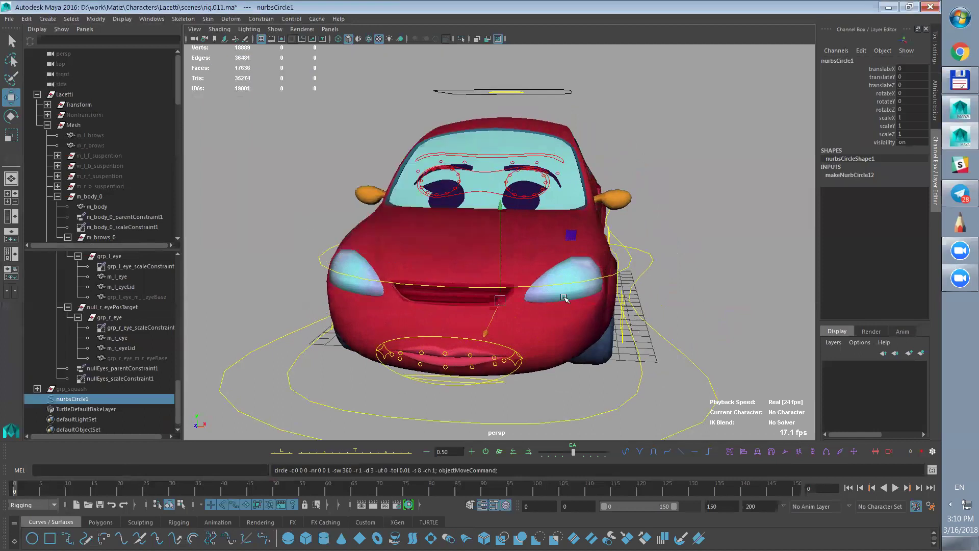
- Rename the new NURBS circle as cc_f_squash
double_click(86, 401)
text(cd)
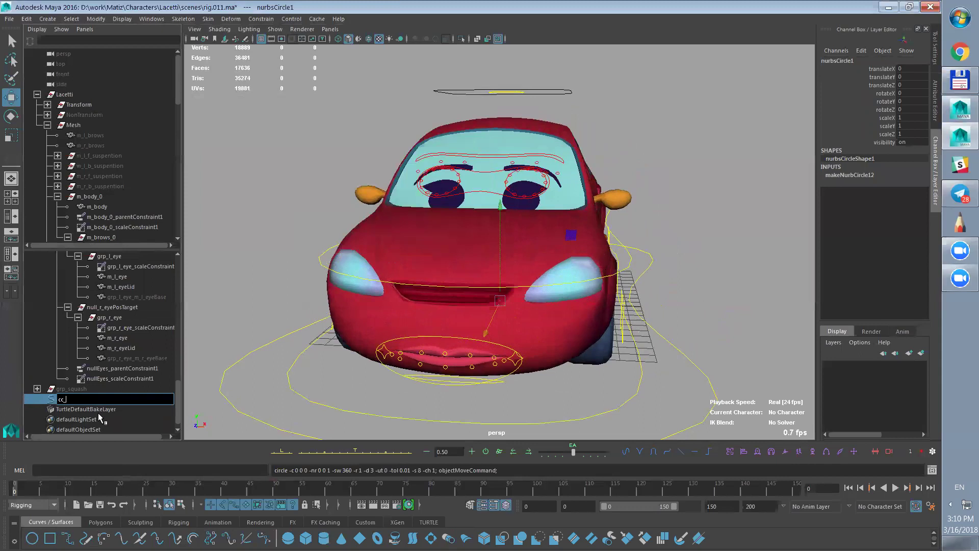
text(_)
text(m)
text(_squash)
text(F)
text(f)
key(Return)
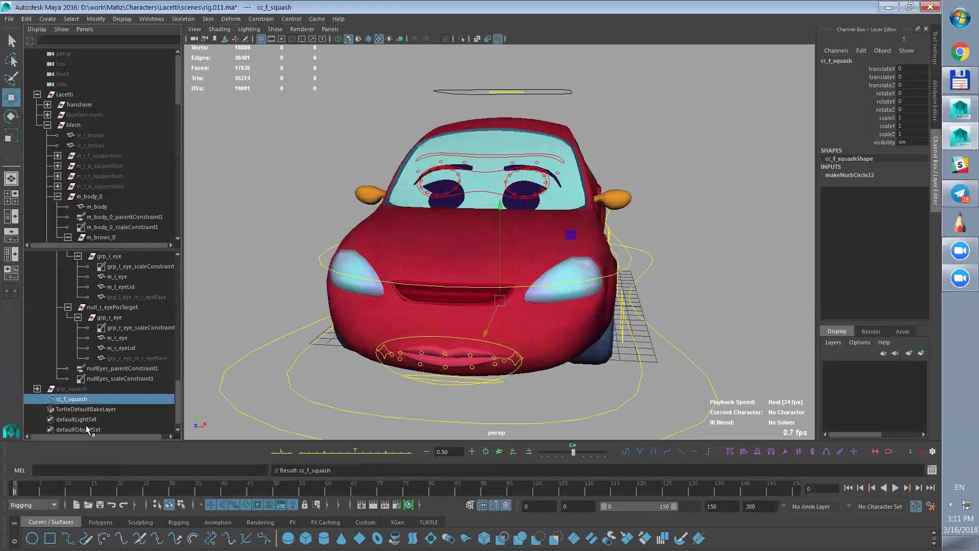
- Duplicate cc_f_squash and name the copy cc_m_squash
key(ctrl+d)
double_click(92, 410)
click(66, 409)
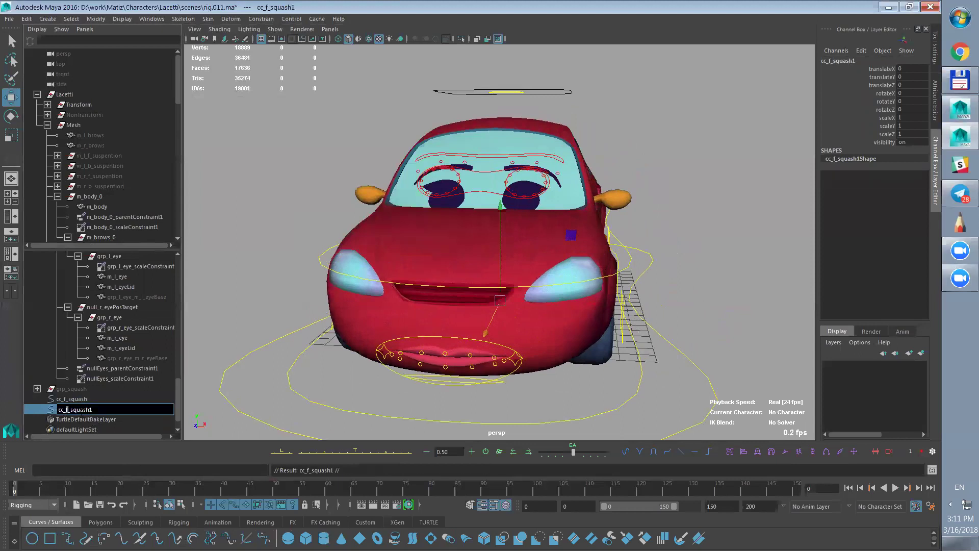
text(m)
key(Return)
- Duplicate cc_m_squash and name the copy cc_b_squash
key(ctrl+d)
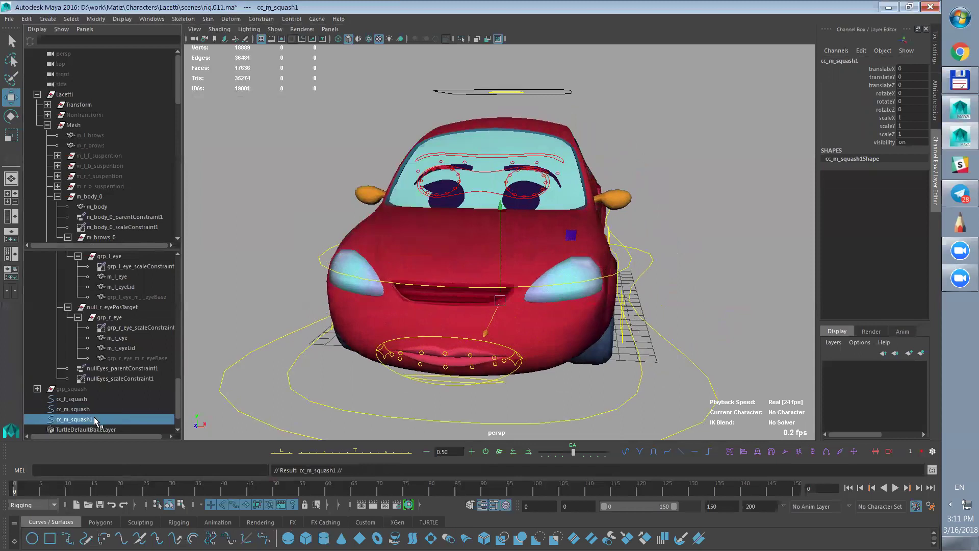
double_click(94, 420)
click(70, 420)
key(BackSpace)
text(b)
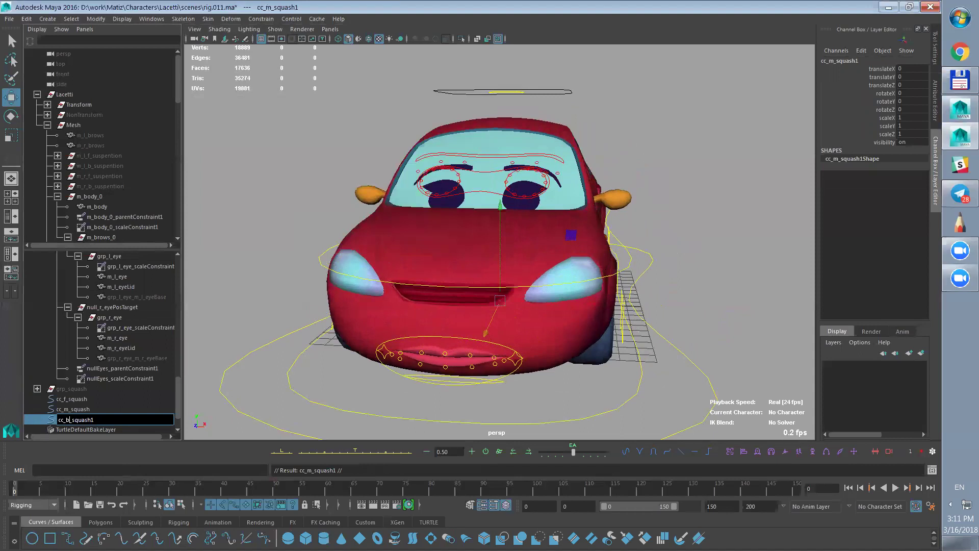
key(End)
key(BackSpace)
key(Return)
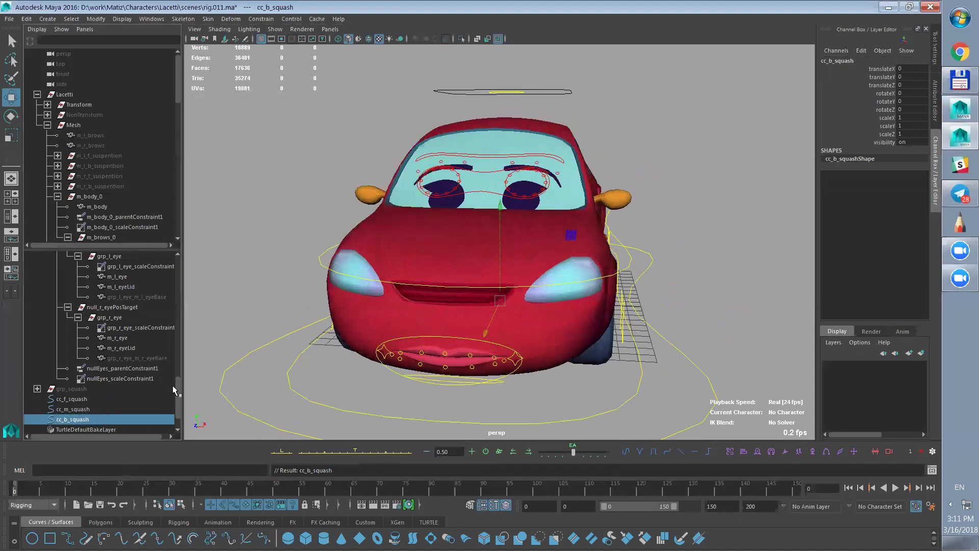
- With the Script Editor opened, save the current scene and save its next version as rig.012.ma
click(905, 452)
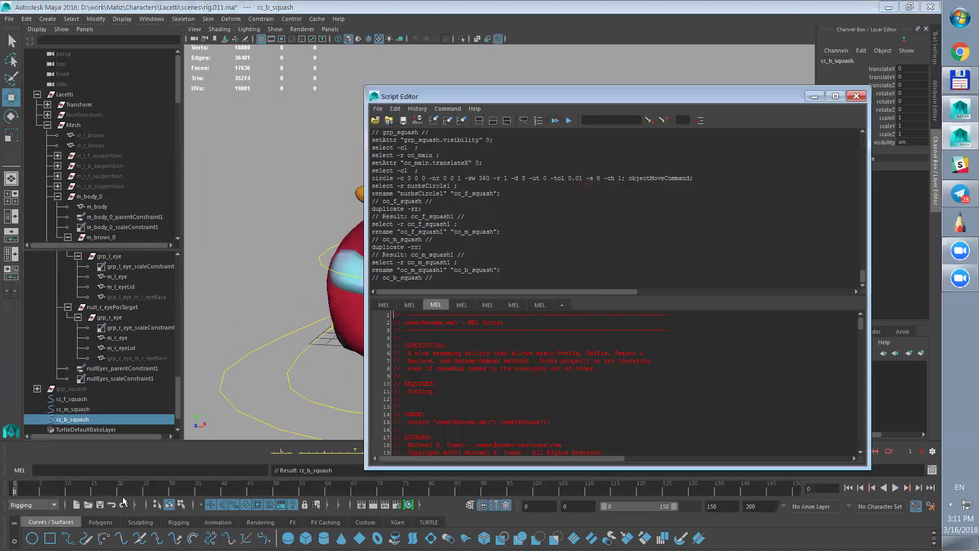
click(100, 505)
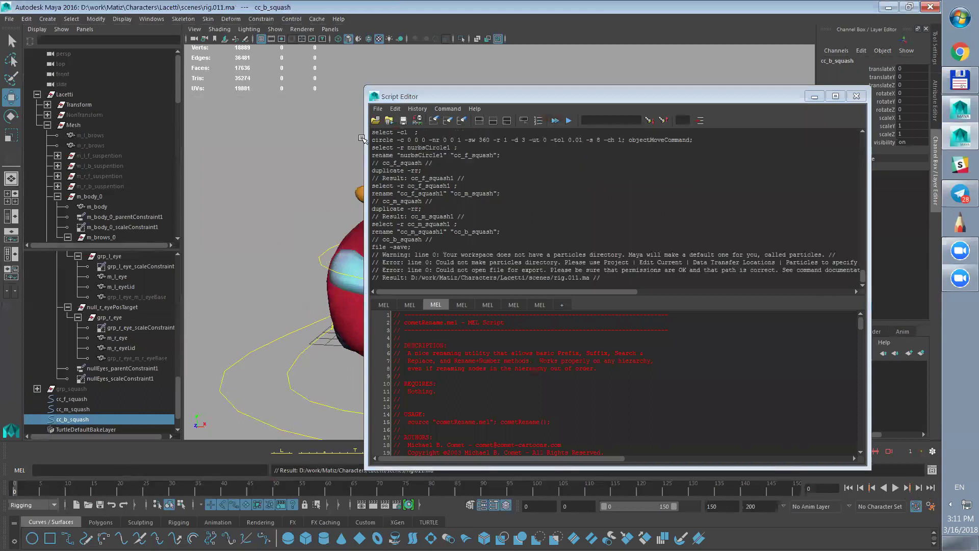
click(10, 19)
click(36, 64)
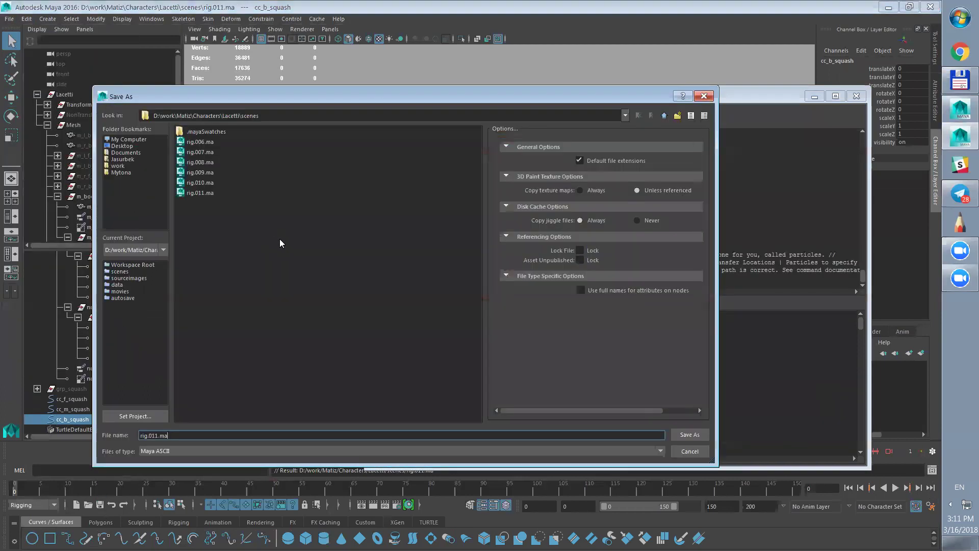
click(201, 193)
click(154, 436)
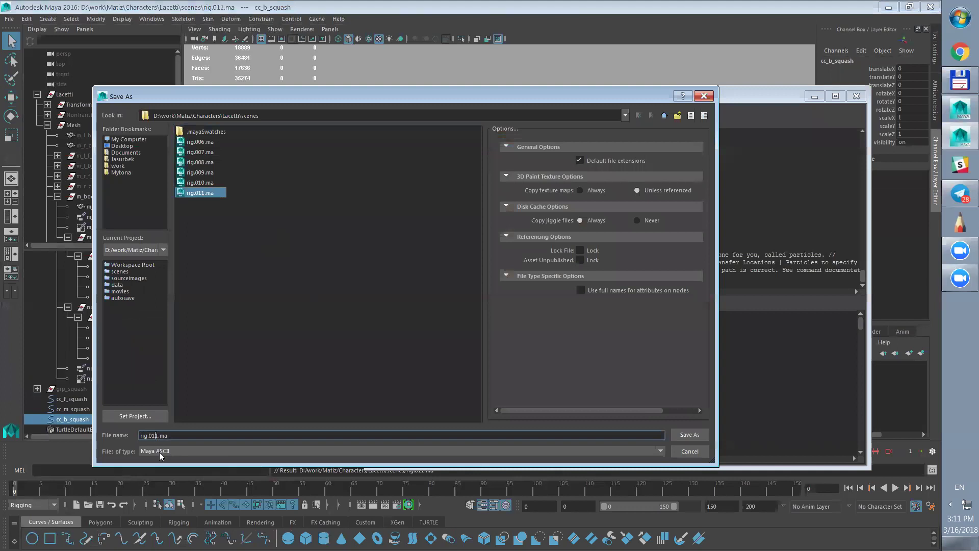
text(2)
key(Return)
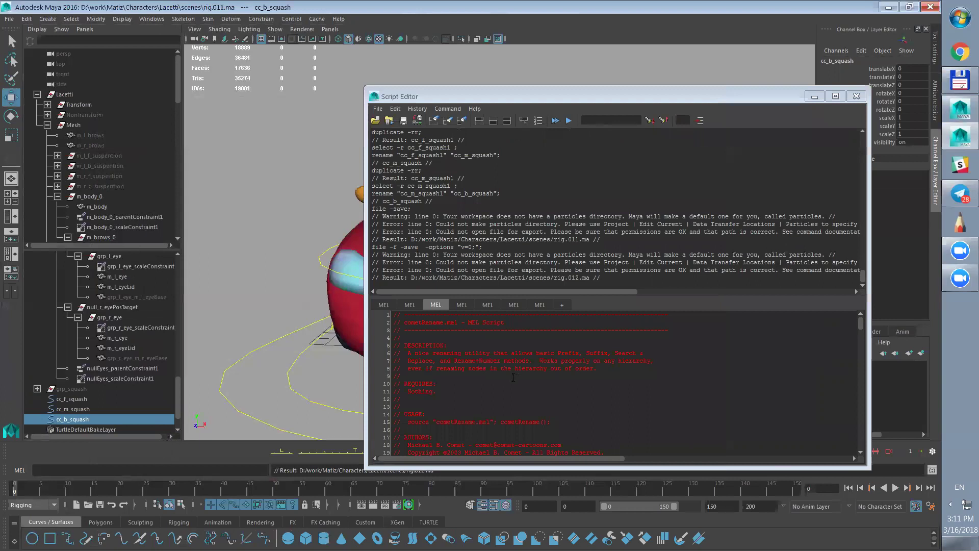
- Run the two-group MEL script on cc_f_squash, cc_m_squash and cc_b_squash to add _SDK and _0 parent groups, and minimize the Script Editor
click(96, 408)
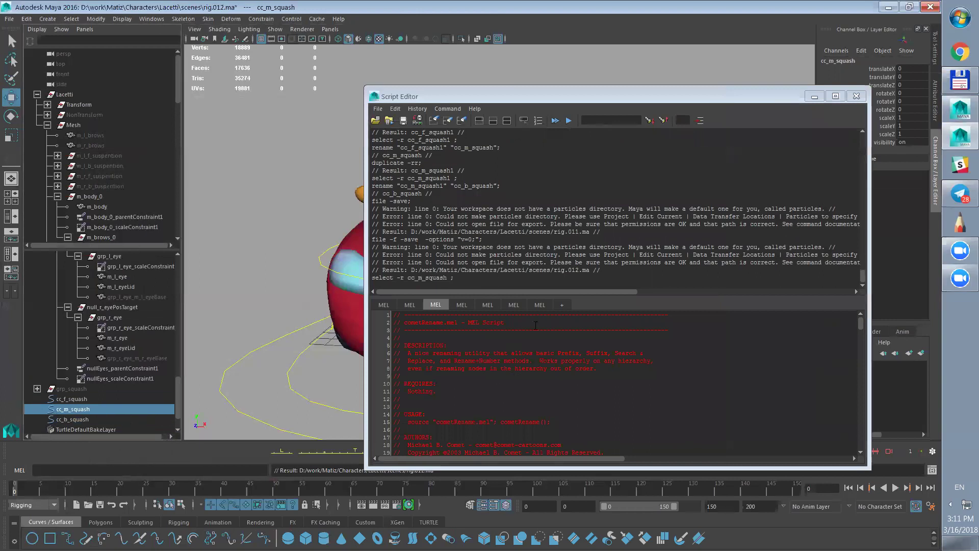
click(539, 305)
click(513, 305)
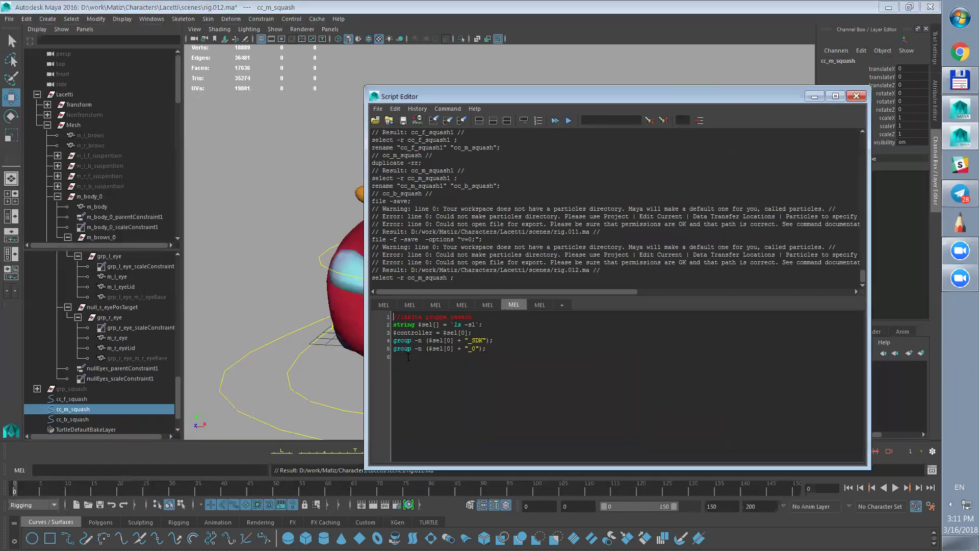
click(81, 399)
click(555, 121)
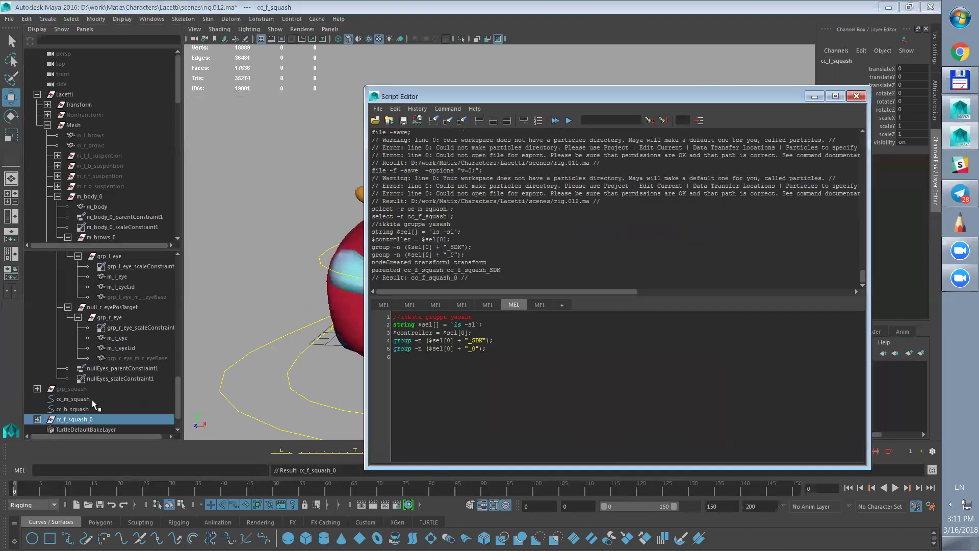
click(92, 399)
click(555, 120)
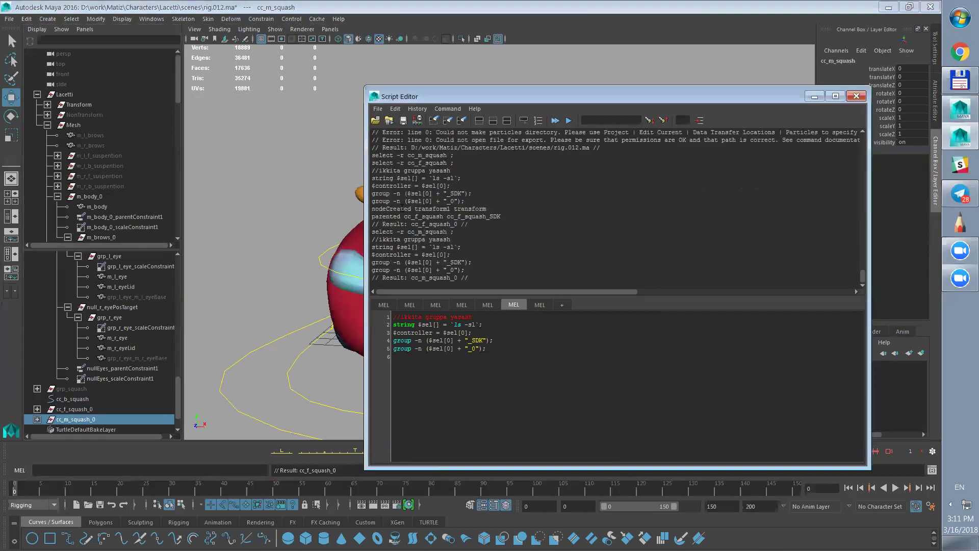
click(81, 400)
click(555, 121)
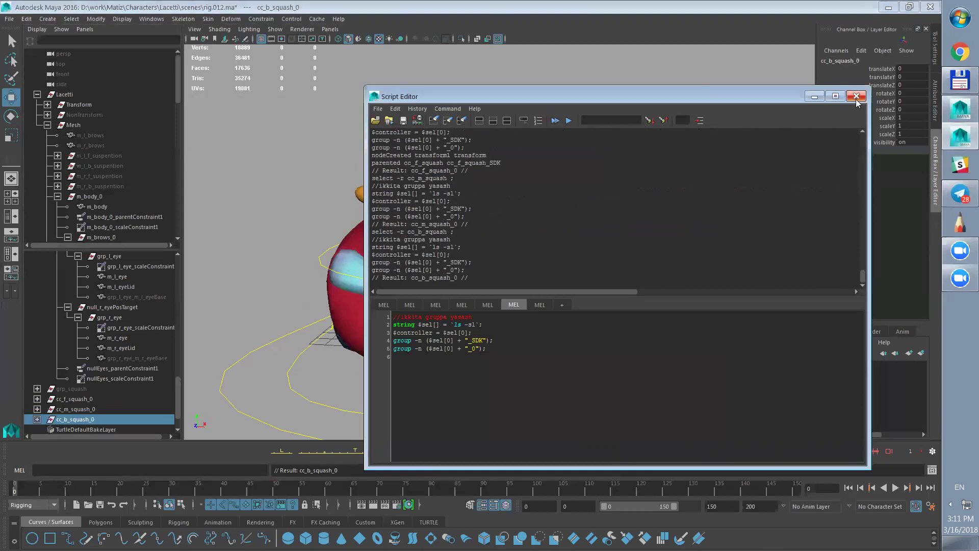
click(815, 97)
- Move cc_f_squash_0 to the front of the car, at about 70 in translateY and 166 in translateZ
click(87, 399)
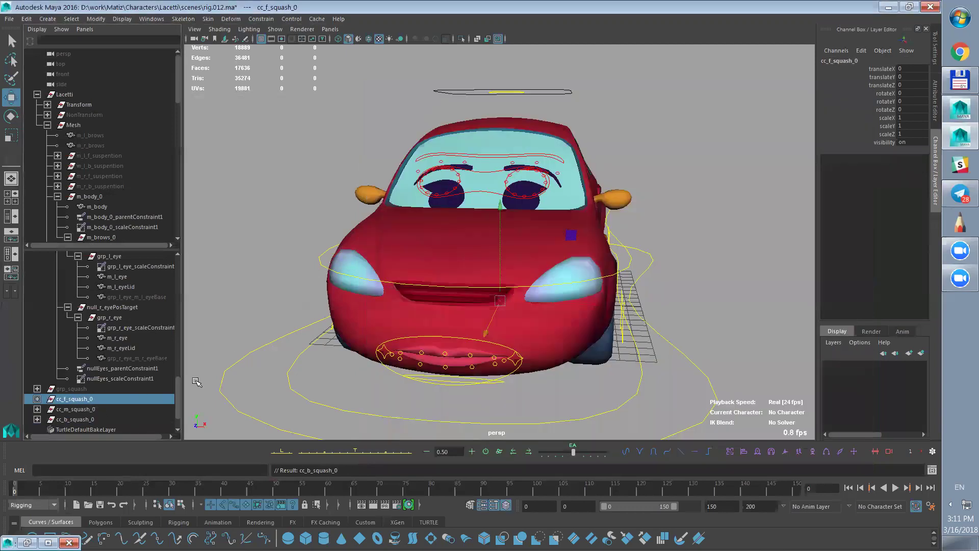
alt+drag(550, 343, 550, 309)
drag(421, 283, 430, 178)
alt+drag(536, 265, 436, 297)
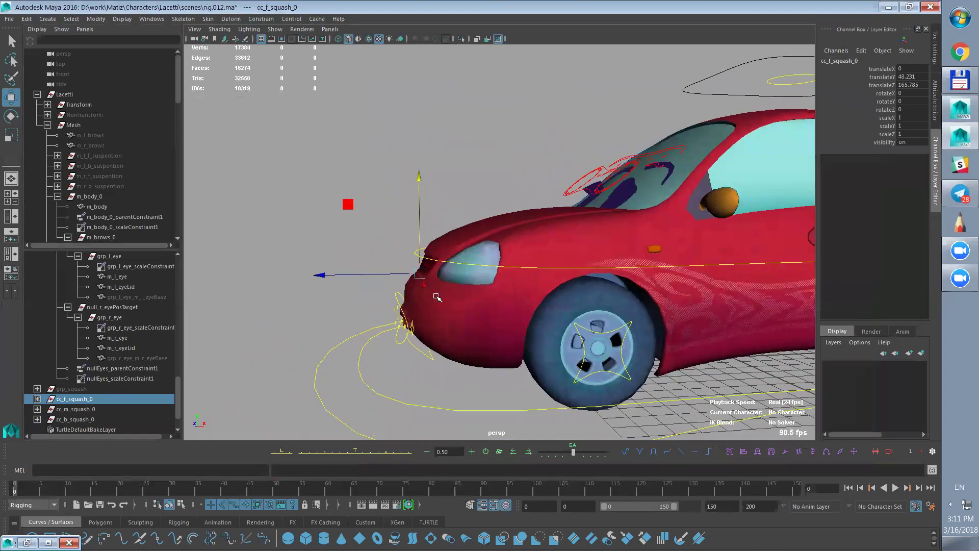
middle_drag(461, 320, 459, 300)
alt+drag(533, 301, 453, 331)
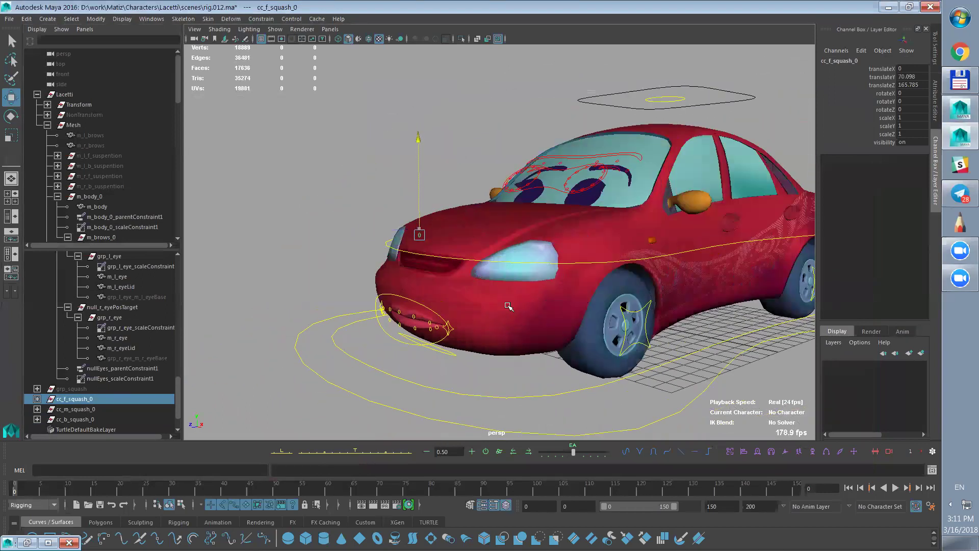
- Move cc_b_squash_0 to the rear of the car, at about 82 in translateY and -170 in translateZ
click(87, 409)
key(f)
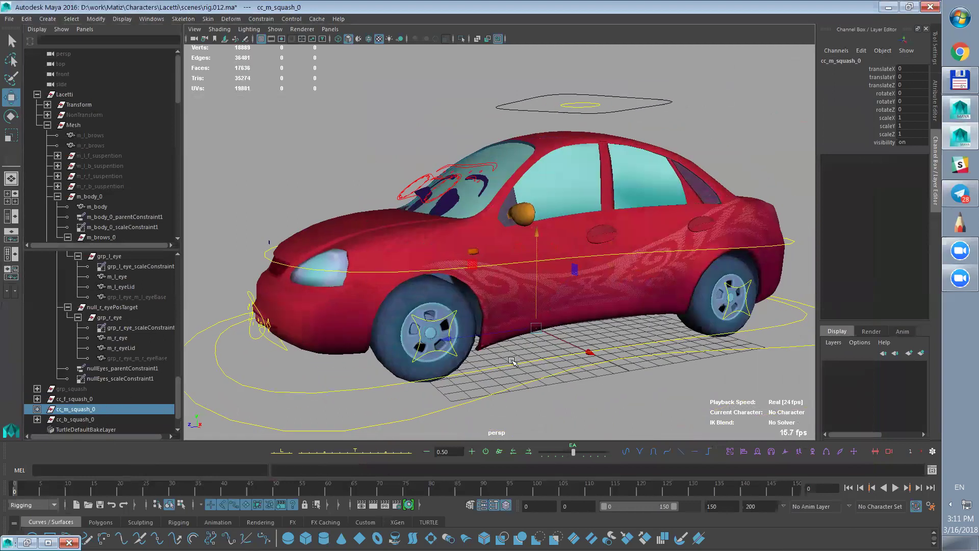
click(106, 420)
key(f)
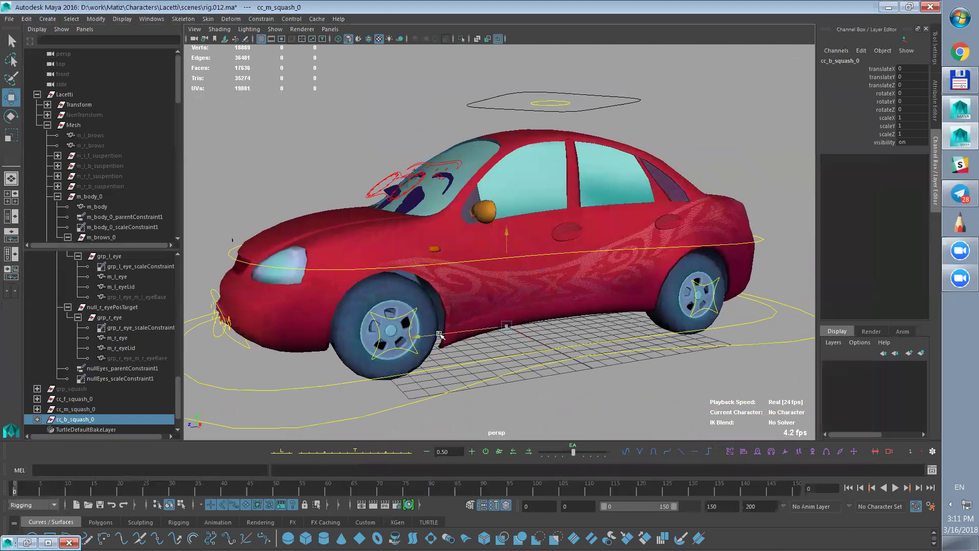
drag(688, 317, 673, 355)
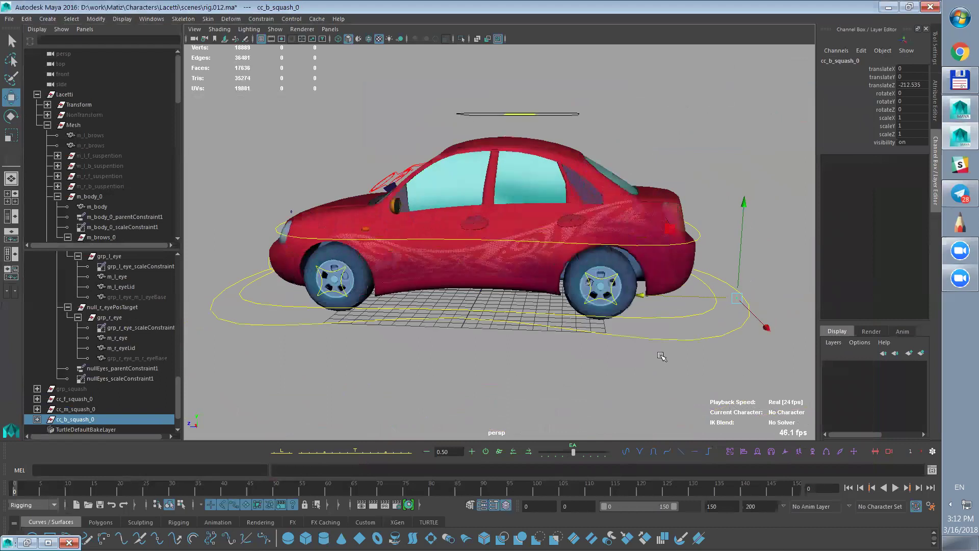
drag(641, 295, 589, 294)
drag(693, 203, 704, 96)
alt+drag(740, 295, 693, 301)
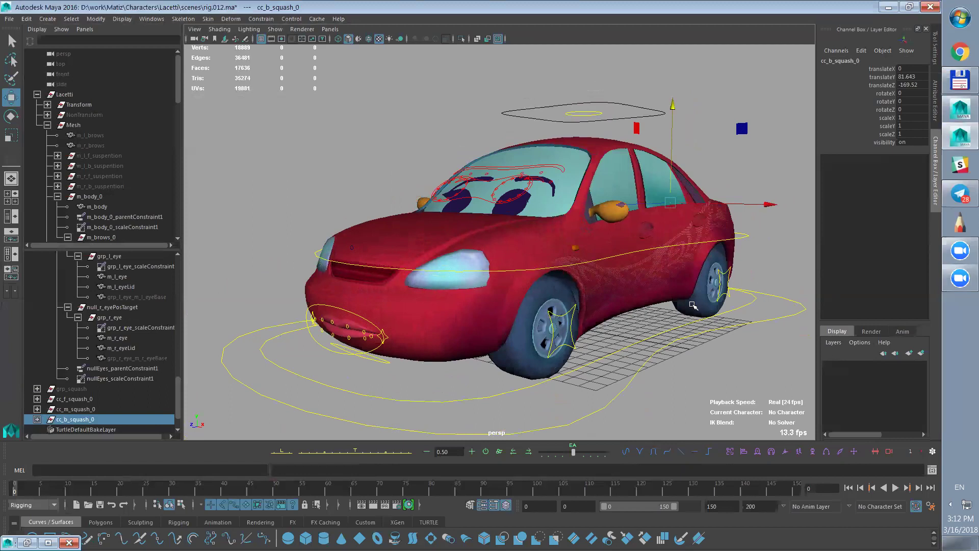
- Move cc_m_squash_0 just above the middle of the roof, at about 134 in translateY and -26 in translateZ
click(76, 409)
alt+drag(704, 363, 640, 345)
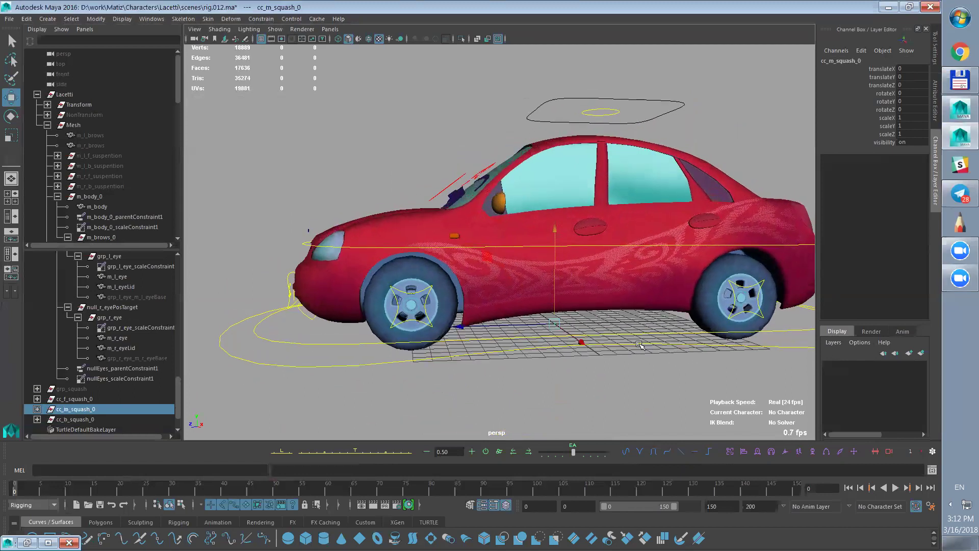
alt+drag(606, 244, 564, 231)
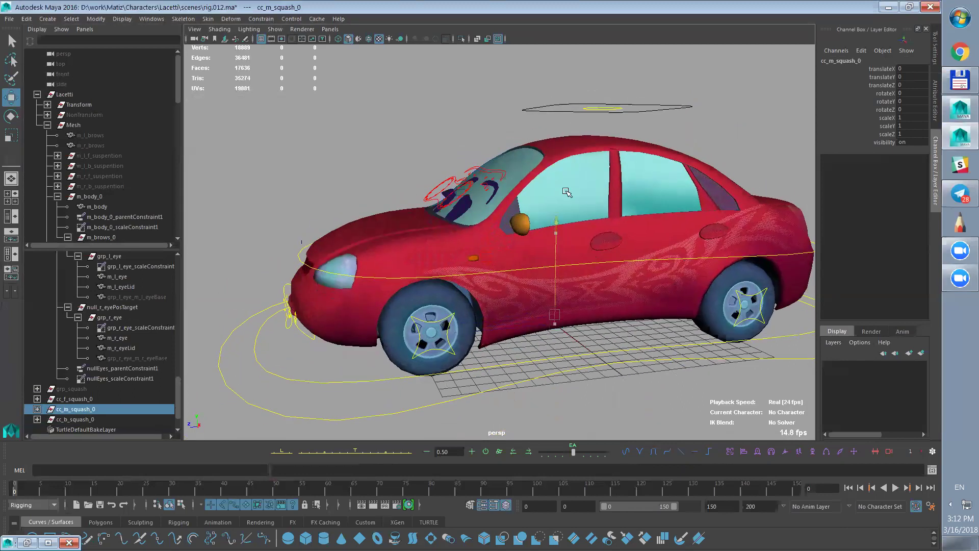
drag(608, 41, 611, 31)
mouse_move(636, 230)
alt+mouse_down()
mouse_move(630, 274)
mouse_move(628, 230)
alt+mouse_up()
drag(491, 149, 493, 150)
alt+drag(646, 212, 596, 84)
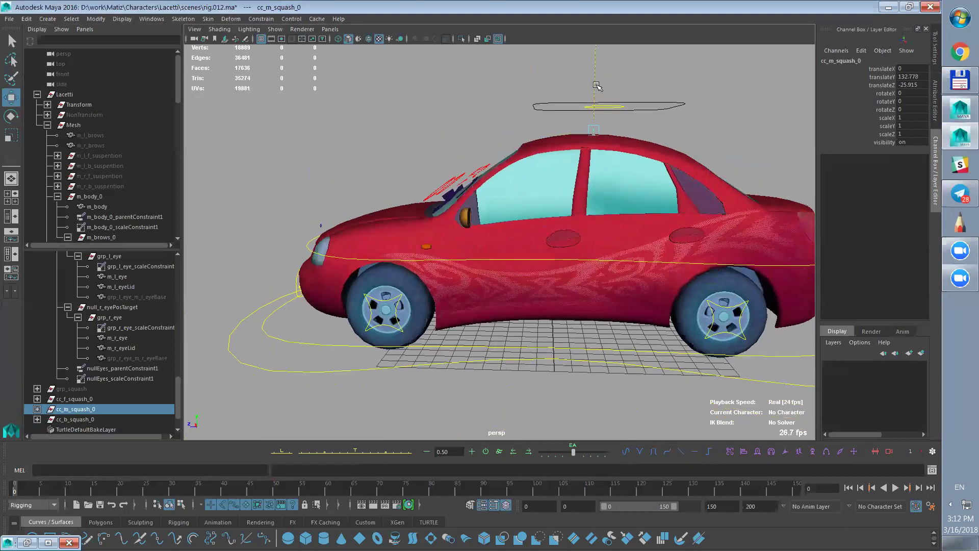
mouse_move(656, 207)
alt+mouse_down()
mouse_move(754, 204)
mouse_move(667, 199)
alt+mouse_up()
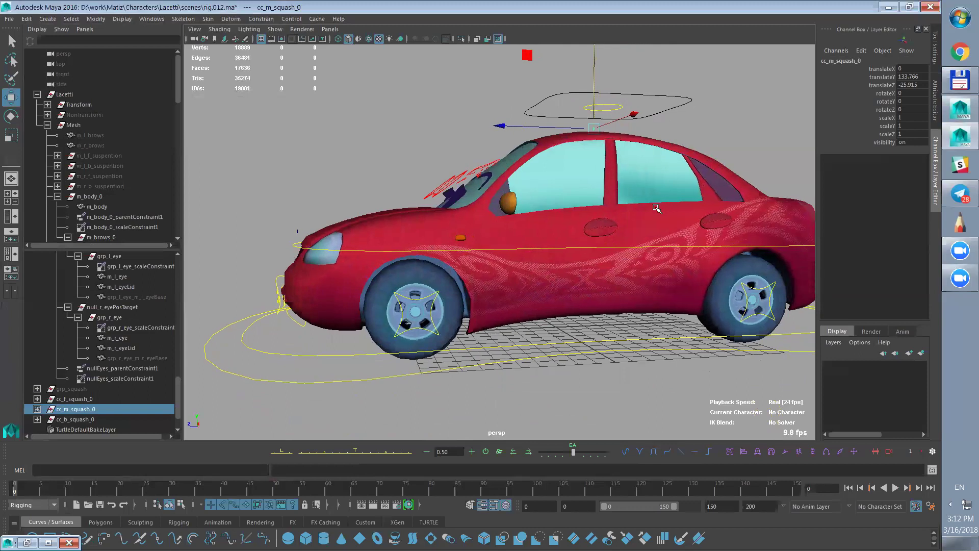
- Select cc_f_squash_0, cc_m_squash_0 and cc_b_squash_0 and isolate them in the viewport
mouse_move(655, 209)
alt+mouse_down()
mouse_move(724, 204)
mouse_move(657, 197)
mouse_move(624, 237)
mouse_move(647, 216)
alt+mouse_up()
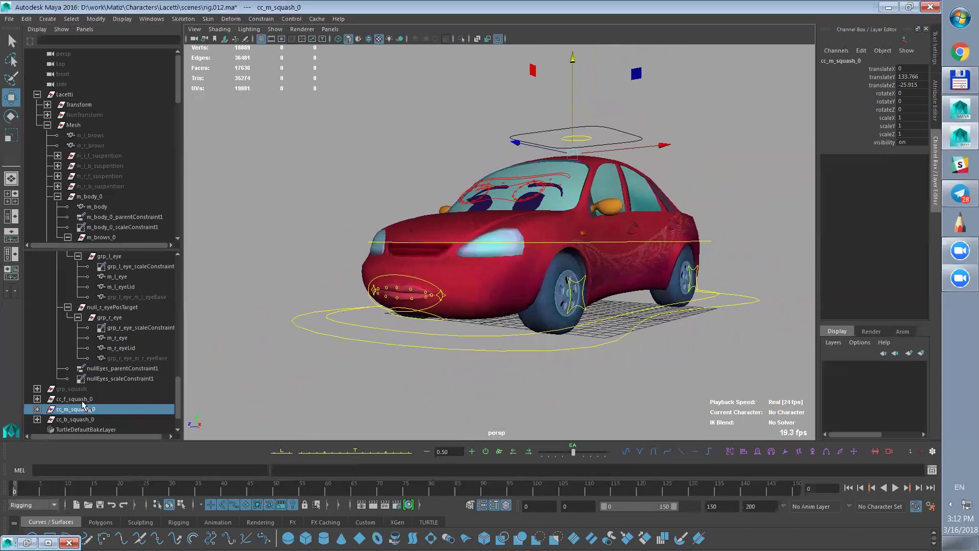
drag(81, 399, 82, 420)
click(462, 39)
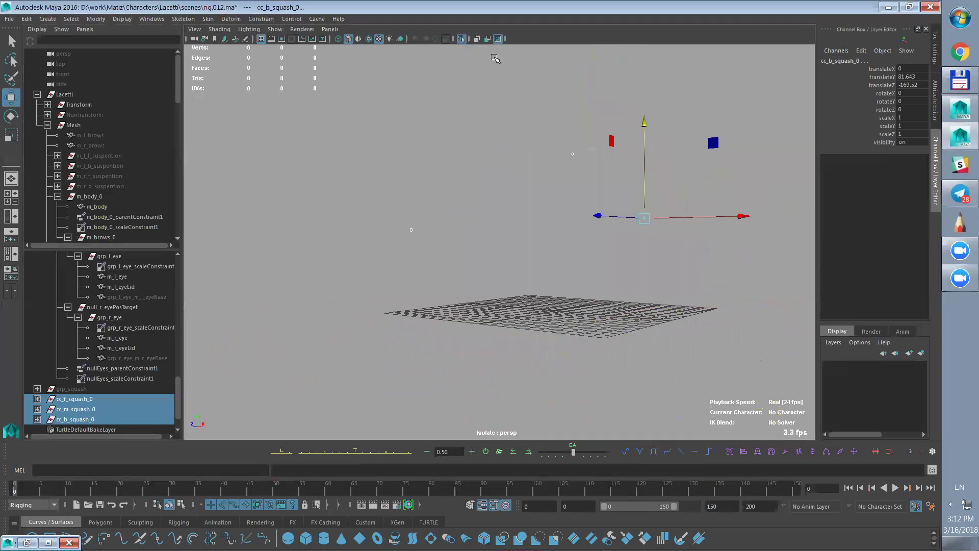
- Select the top, bottom and side control vertices of the front, middle and rear squash control circles
click(182, 505)
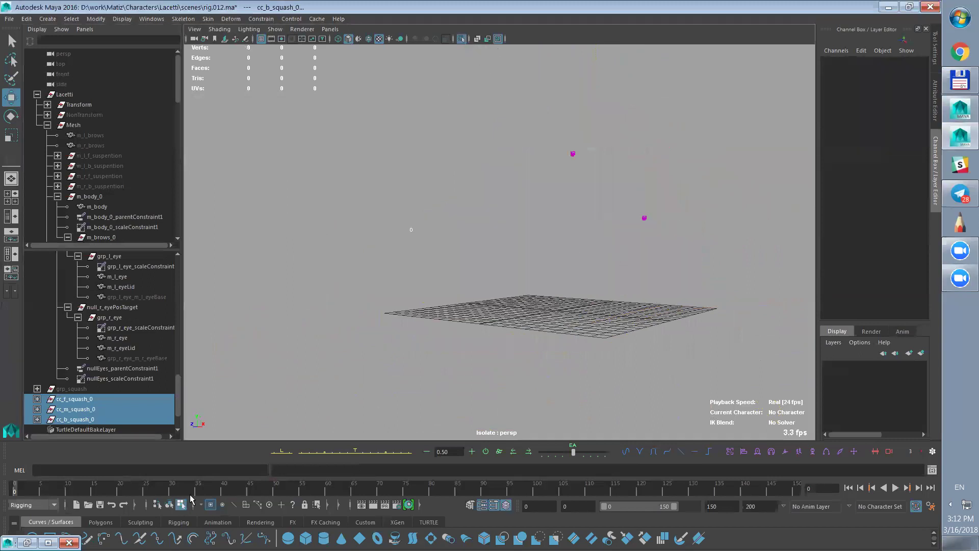
drag(372, 120, 713, 329)
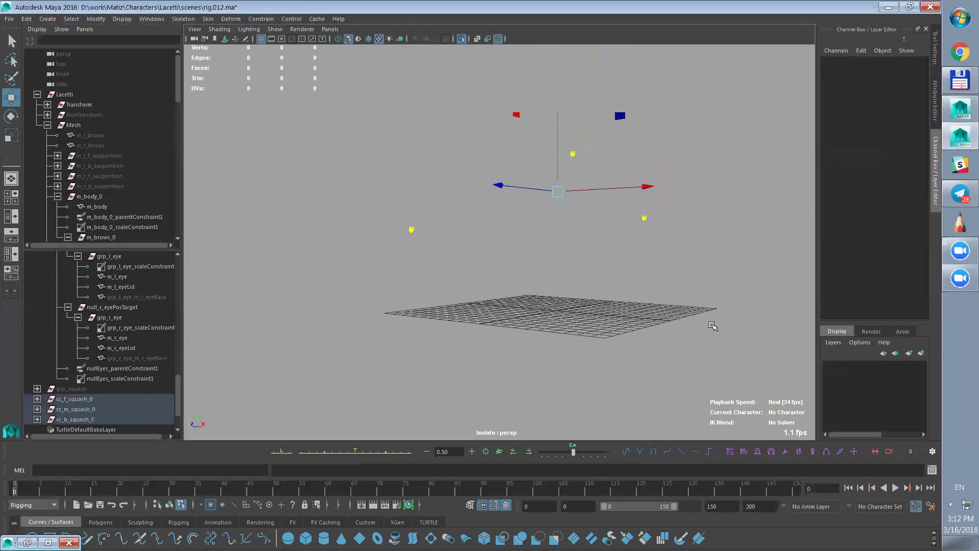
key(r)
alt+drag(548, 310, 597, 321)
key(space)
alt+right_drag(646, 340, 633, 271)
click(516, 387)
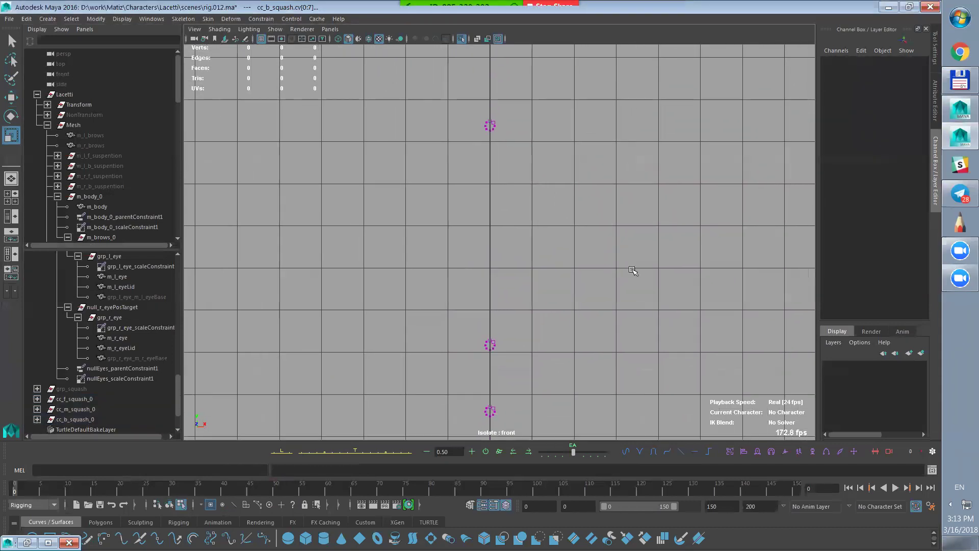
alt+middle_drag(676, 367, 680, 337)
alt+right_drag(627, 370, 636, 403)
mouse_move(604, 353)
alt+middle_down()
mouse_move(596, 316)
mouse_move(592, 358)
alt+middle_up()
alt+right_drag(594, 326, 467, 263)
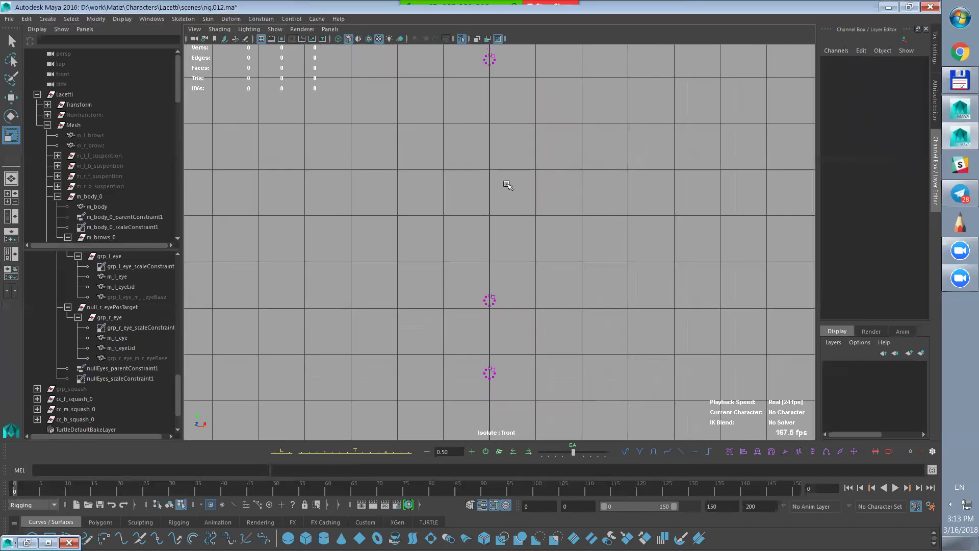
alt+middle_drag(510, 186, 506, 201)
drag(483, 57, 486, 455)
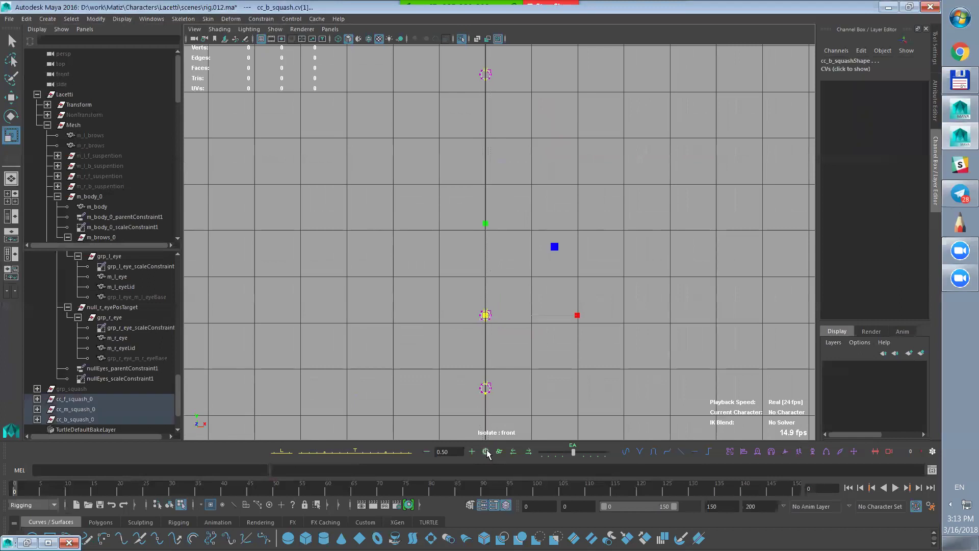
drag(470, 73, 504, 77)
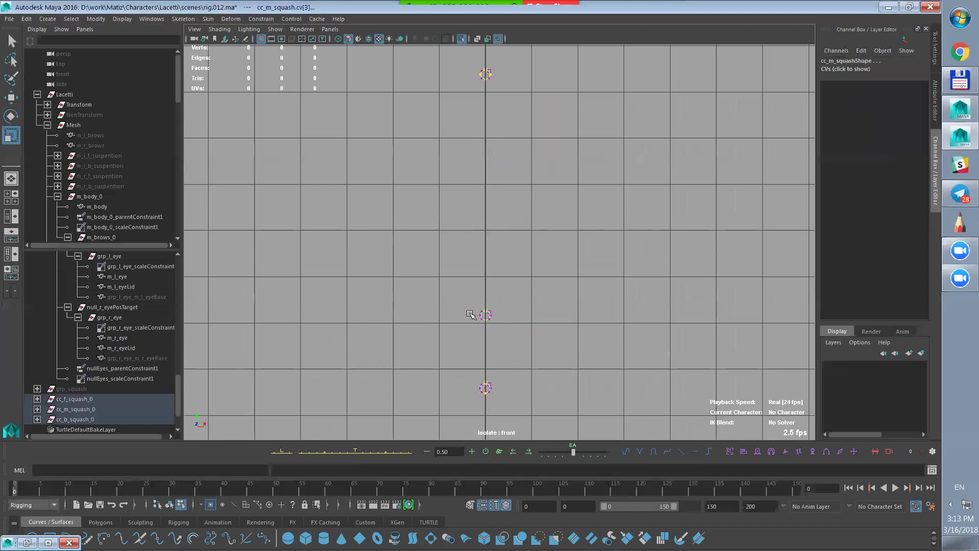
drag(506, 317, 507, 317)
shift+drag(502, 389, 503, 390)
- Scale the selected vertices inward to form four-pointed shapes and enlarge all three squash curves through their control vertices
key(space)
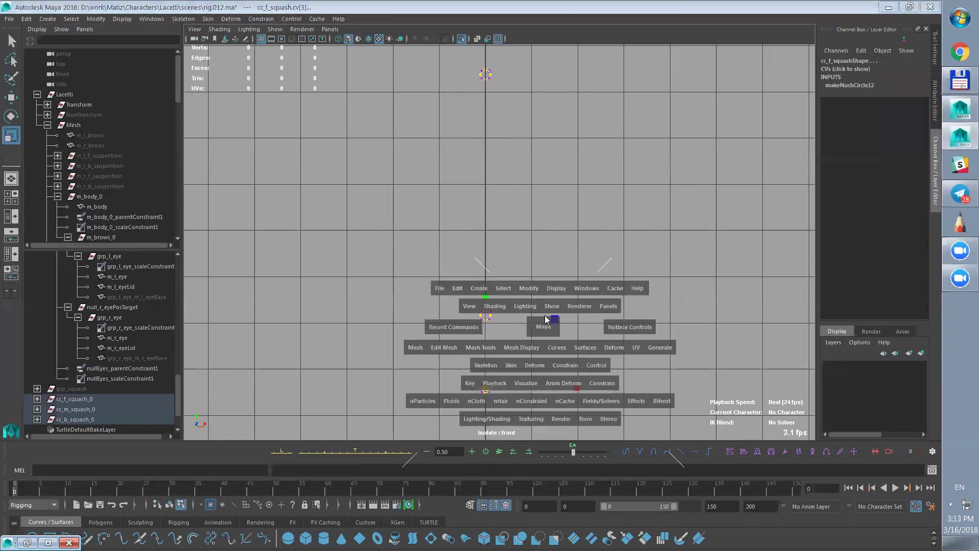
drag(543, 324, 552, 299)
alt+drag(709, 285, 630, 352)
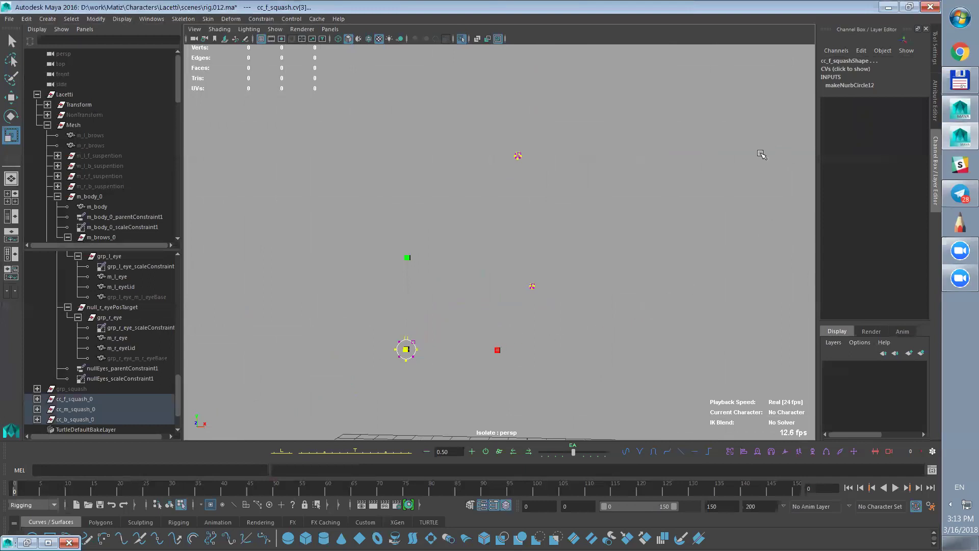
alt+drag(370, 378, 527, 306)
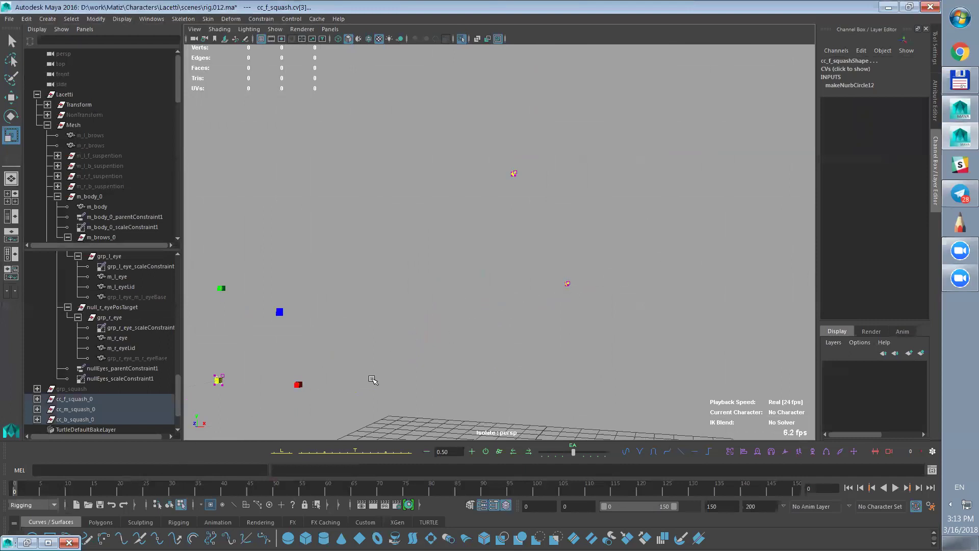
drag(336, 350, 181, 427)
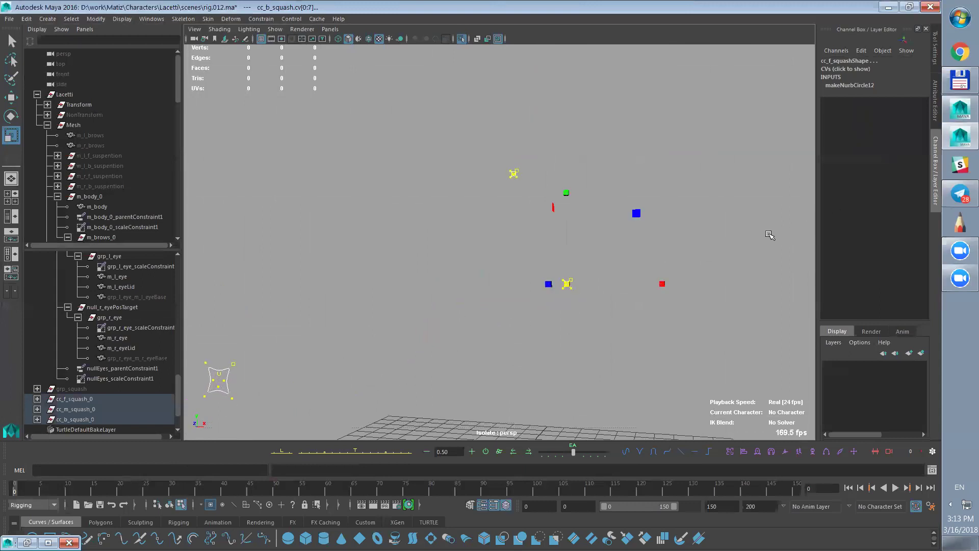
- Turn off the isolated display and lower cc_f_squash_0 to about 65.3 in translateY
click(462, 39)
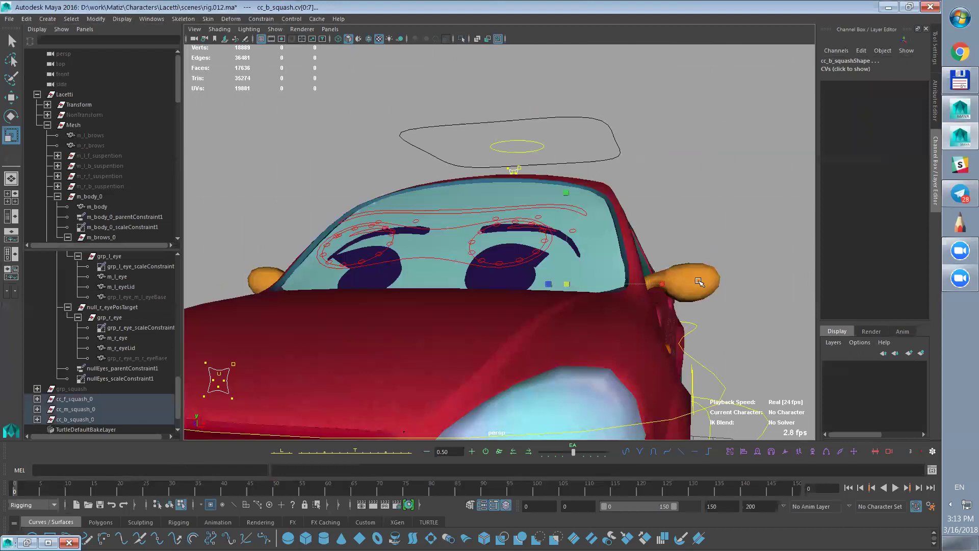
alt+right_drag(752, 271, 629, 293)
alt+drag(630, 293, 592, 295)
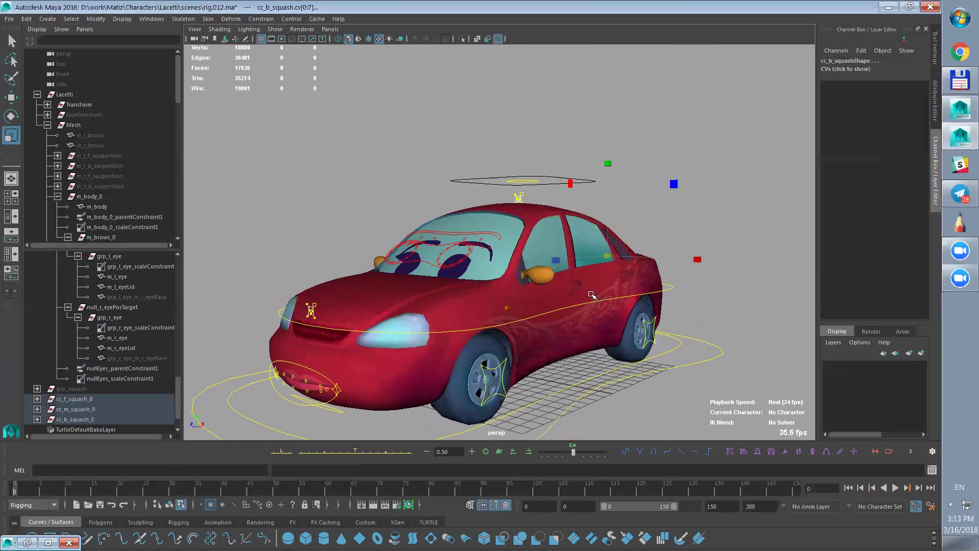
click(85, 398)
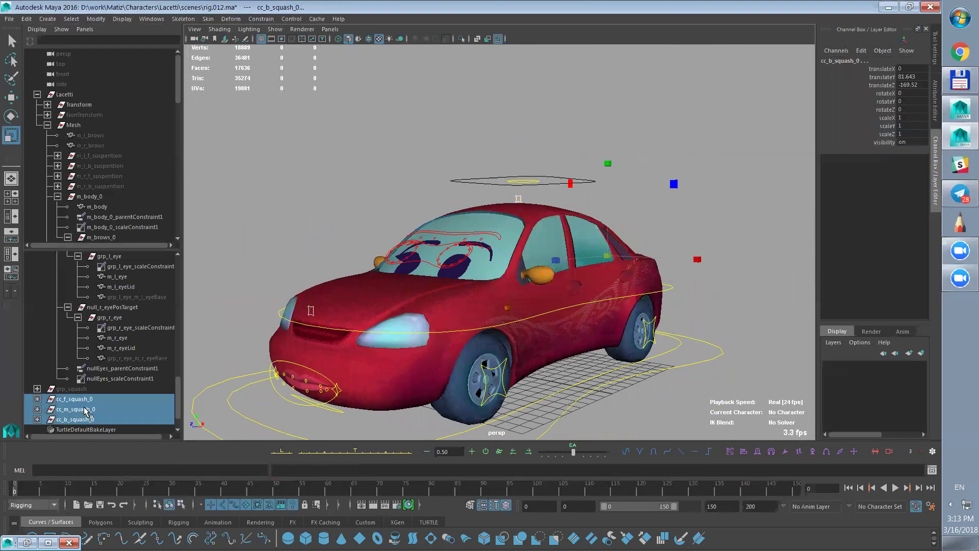
key(w)
drag(310, 212, 312, 217)
alt+drag(373, 224, 408, 215)
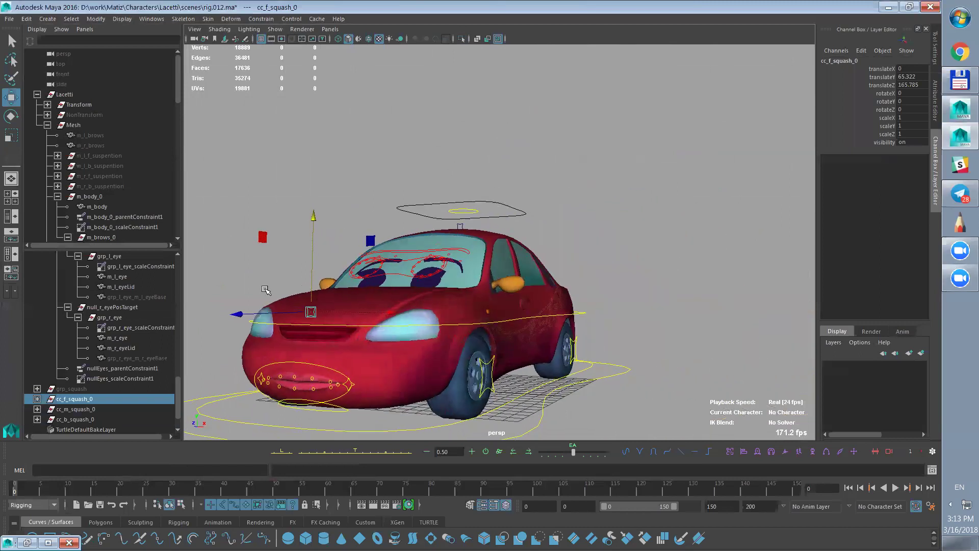
- Check cc_m_squash_0 on the roof and raise cc_b_squash_0 at the rear to about 83.1 in translateY
click(90, 411)
alt+drag(505, 275, 599, 309)
key(f)
alt+right_drag(717, 286, 474, 306)
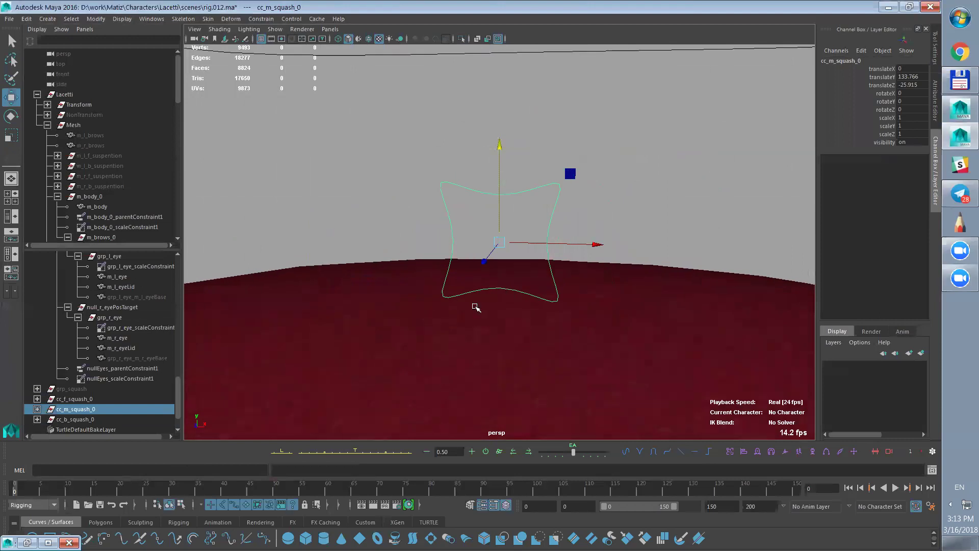
click(96, 419)
key(f)
alt+right_drag(742, 355, 591, 339)
alt+right_drag(703, 351, 645, 336)
alt+right_drag(730, 326, 639, 332)
alt+drag(611, 330, 425, 325)
alt+right_drag(425, 325, 588, 343)
alt+drag(588, 343, 626, 309)
drag(500, 156, 500, 144)
alt+drag(699, 277, 635, 279)
alt+right_drag(635, 278, 475, 305)
alt+middle_drag(474, 305, 619, 270)
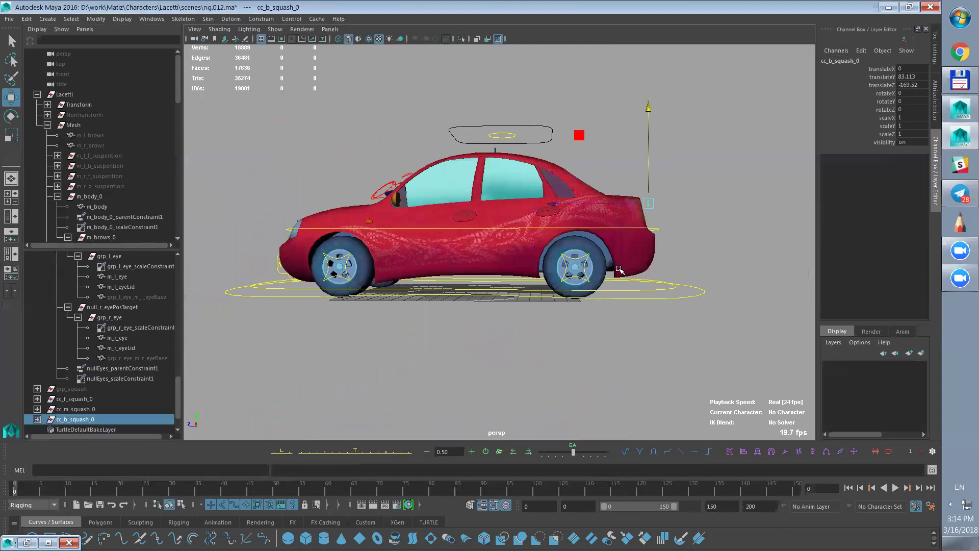
alt+drag(618, 269, 553, 305)
- Group cc_f_squash_0, cc_m_squash_0 and cc_b_squash_0 and name the group grp_quash_controls
shift+click(80, 401)
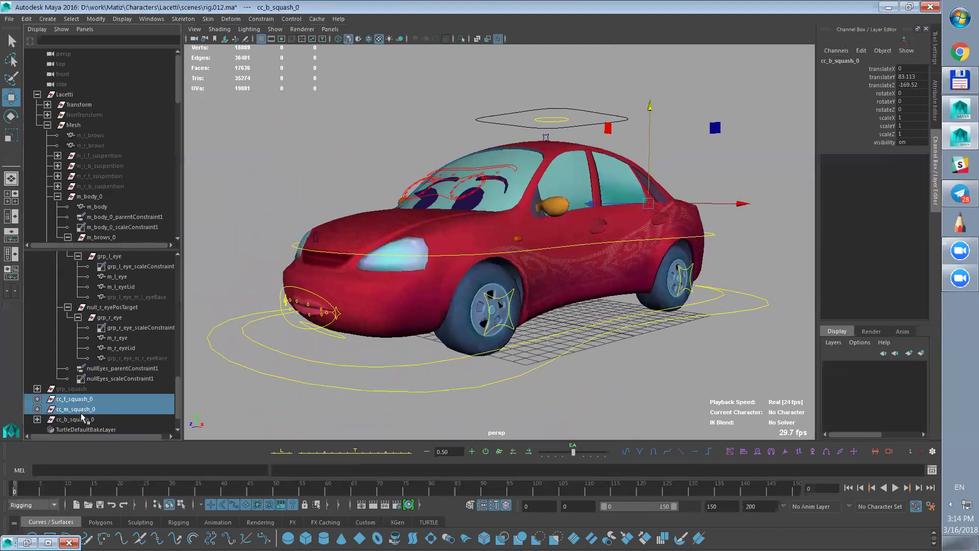
key(ctrl+g)
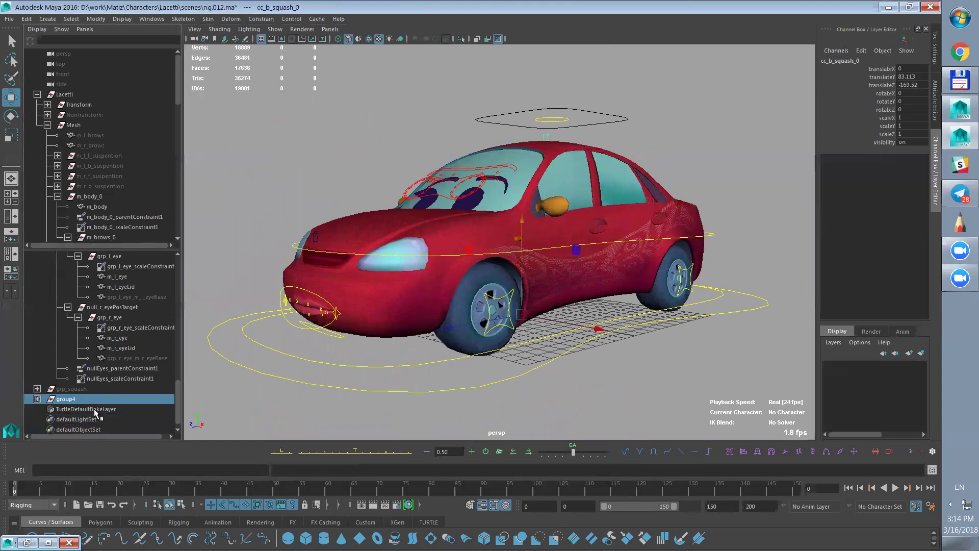
double_click(69, 401)
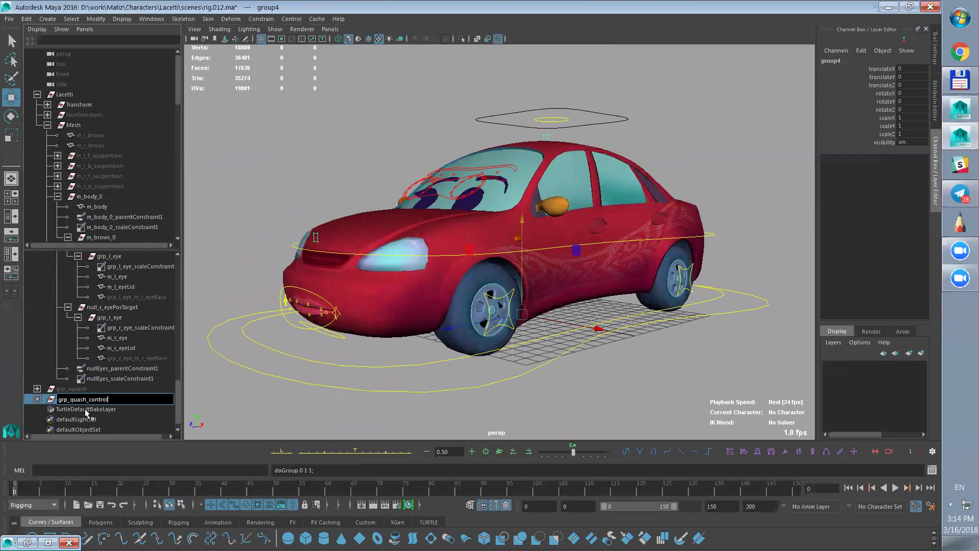
- Rename the grp_squash group as grp_squash_staff
double_click(114, 390)
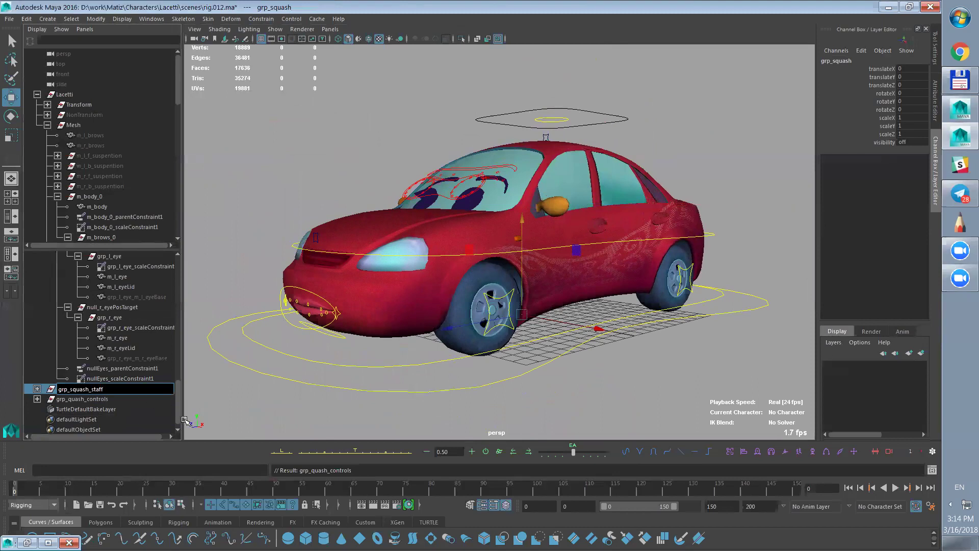
text(_staff)
key(Return)
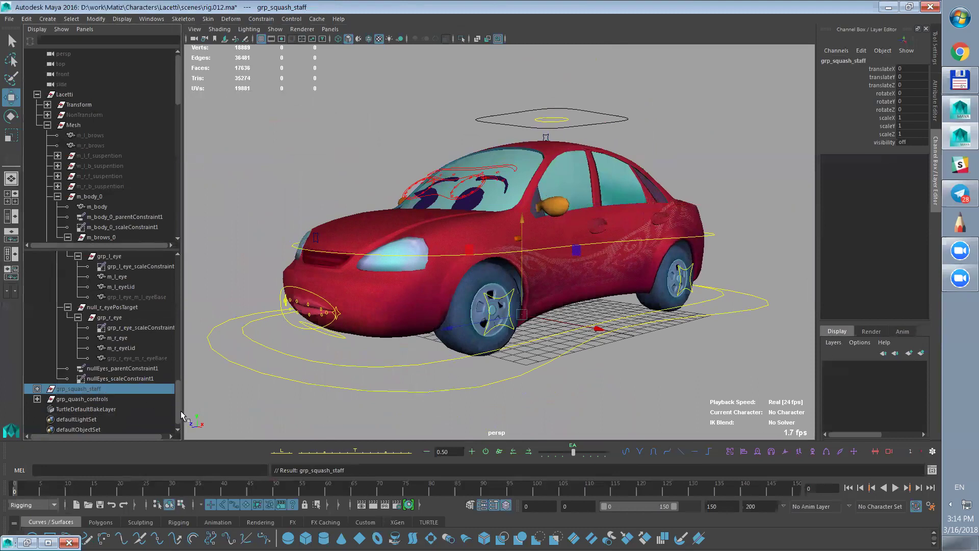
- Parent grp_quash_controls under the body control curve that surrounds the car
click(103, 399)
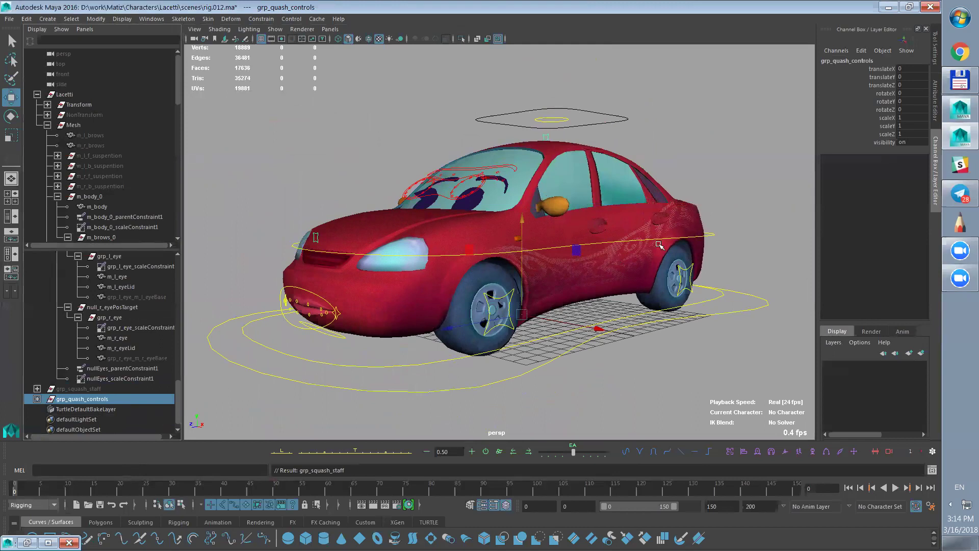
shift+click(711, 234)
key(p)
click(766, 185)
alt+drag(679, 256, 737, 259)
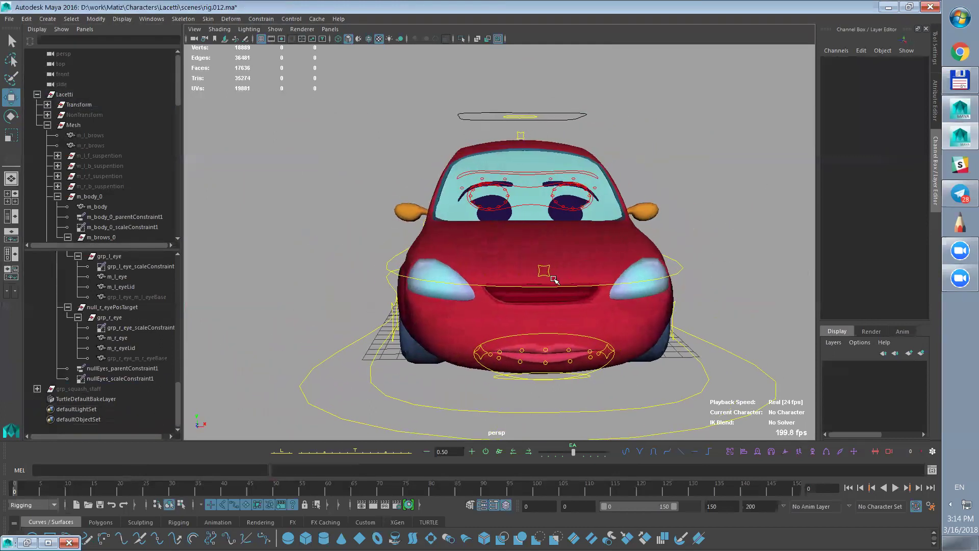
- Move the whole car sideways along X with cc_main, away from the grid
click(552, 277)
alt+drag(722, 291, 671, 279)
alt+right_drag(671, 286, 609, 309)
alt+middle_drag(706, 299, 586, 287)
alt+right_drag(587, 296, 590, 301)
alt+drag(590, 301, 661, 344)
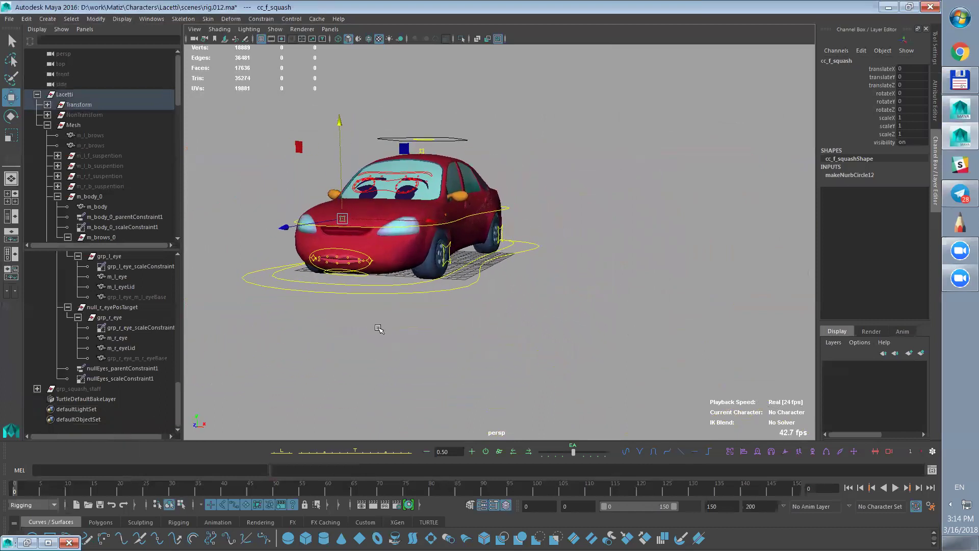
click(516, 297)
click(496, 259)
alt+drag(507, 286, 518, 312)
drag(510, 269, 286, 268)
- Unhide grp_squash_staff and expand it to list its meshes, lattice and cluster handles
click(79, 388)
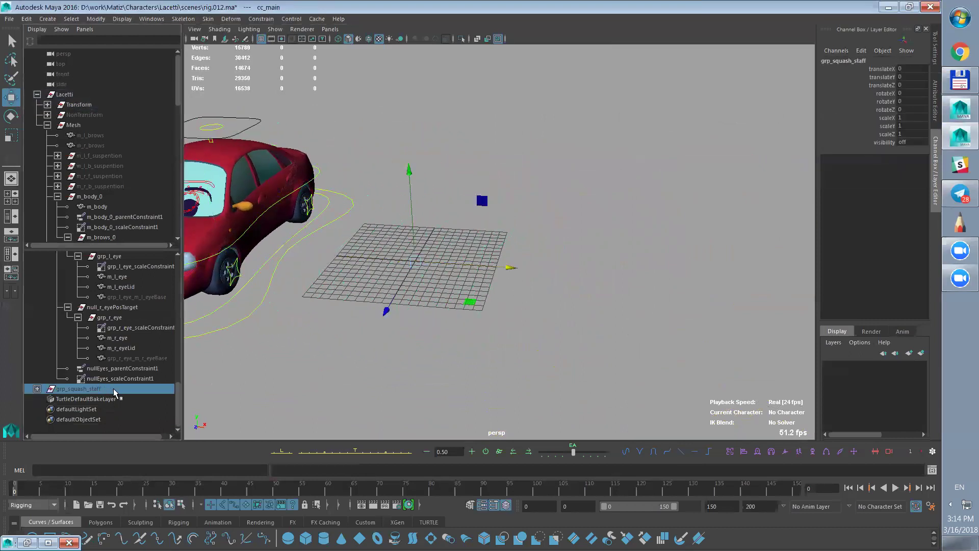
key(shift+h)
alt+drag(607, 282, 700, 280)
click(594, 398)
click(37, 388)
drag(177, 372, 171, 434)
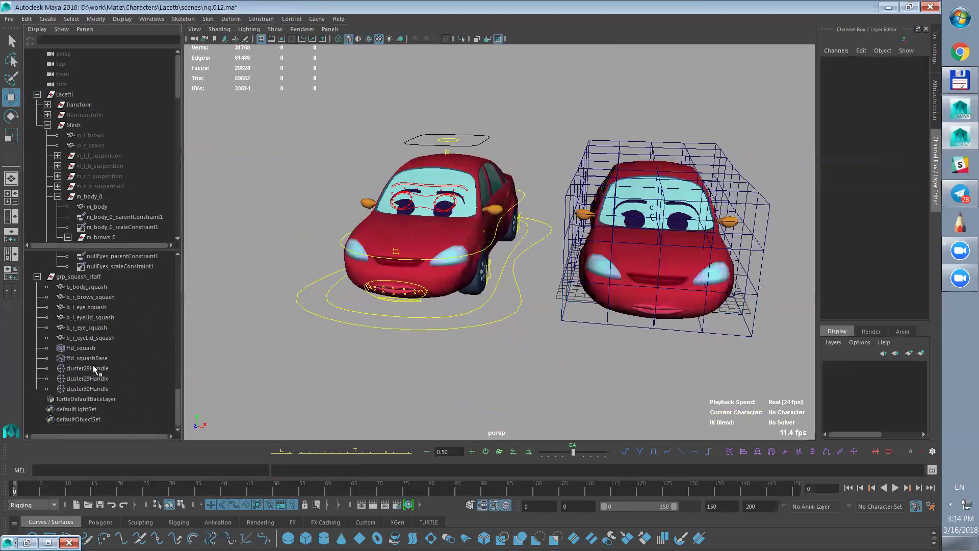
- Shift cluster28Handle to about -80.5 in translateX and look at the bent squash copy from above
click(106, 369)
drag(756, 309, 651, 346)
alt+drag(650, 345, 660, 399)
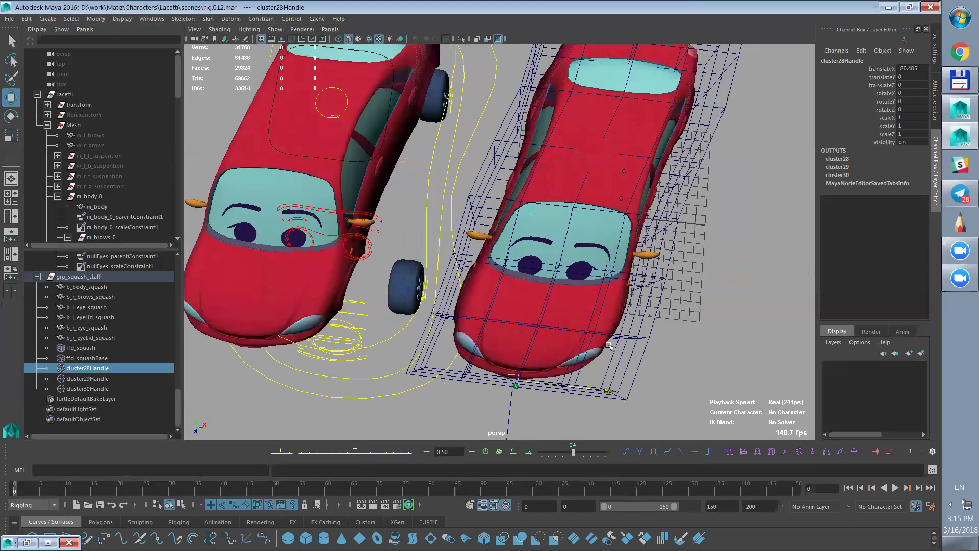
alt+right_drag(608, 346, 602, 326)
alt+middle_drag(635, 323, 632, 339)
key(space)
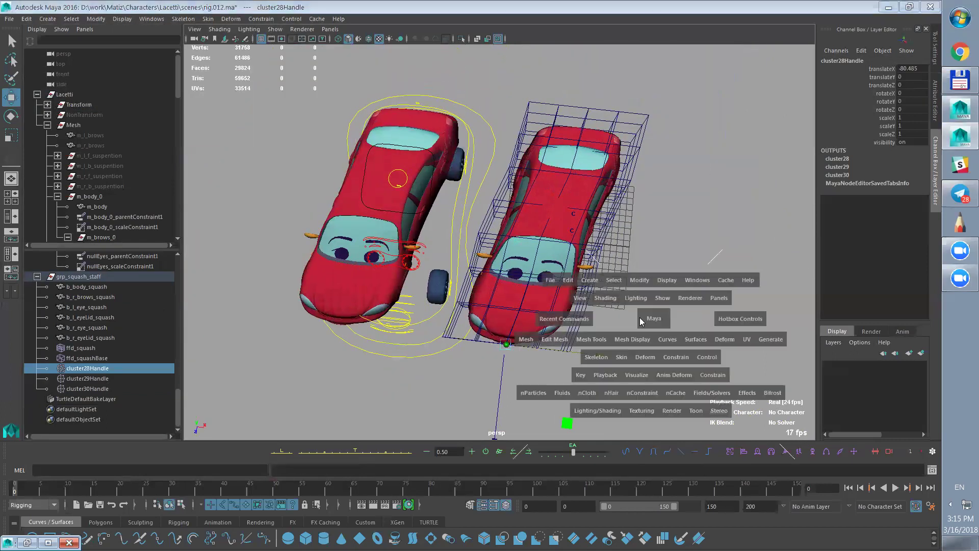
drag(642, 321, 606, 320)
alt+right_drag(699, 316, 737, 360)
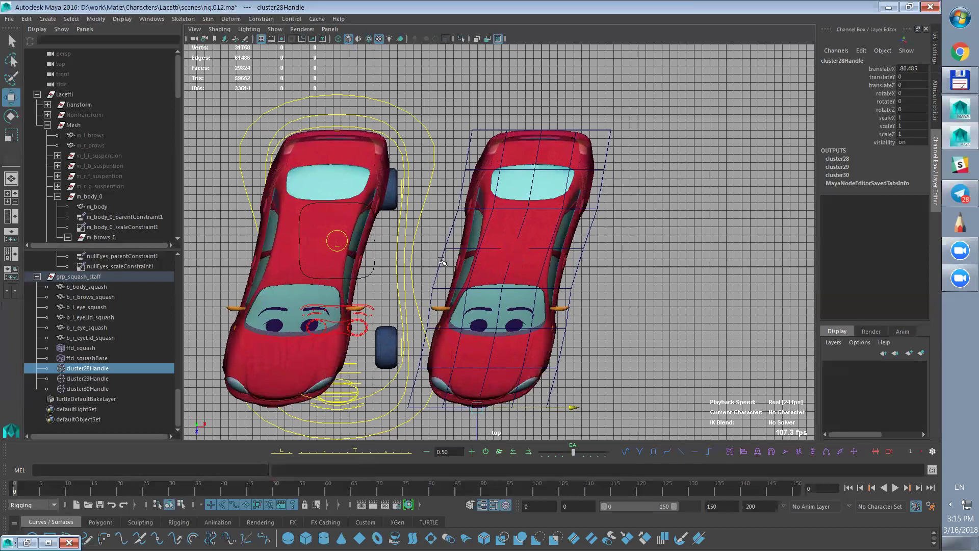
- Increase the cluster28 weights of the second ffd_squash lattice row from the front in the Component Editor
click(441, 262)
drag(407, 364, 566, 377)
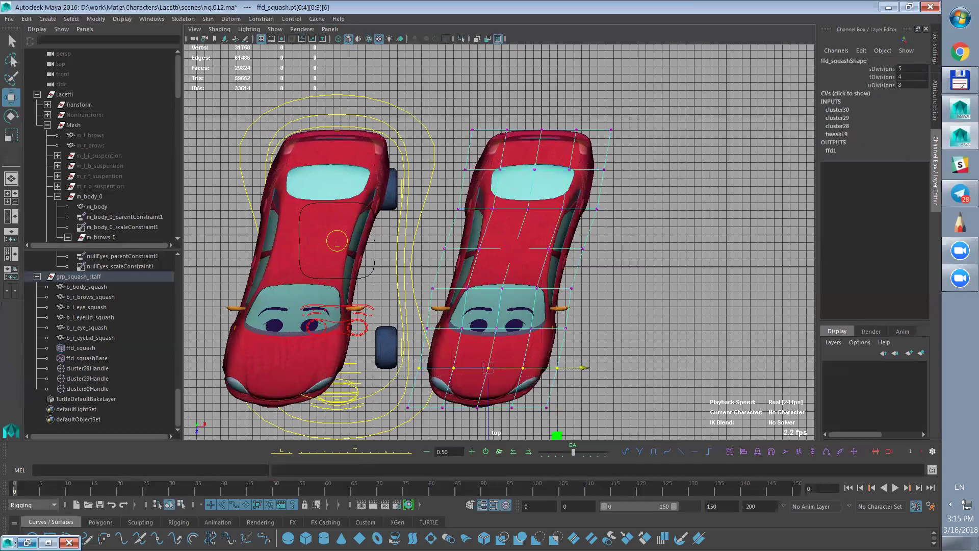
click(27, 542)
click(857, 96)
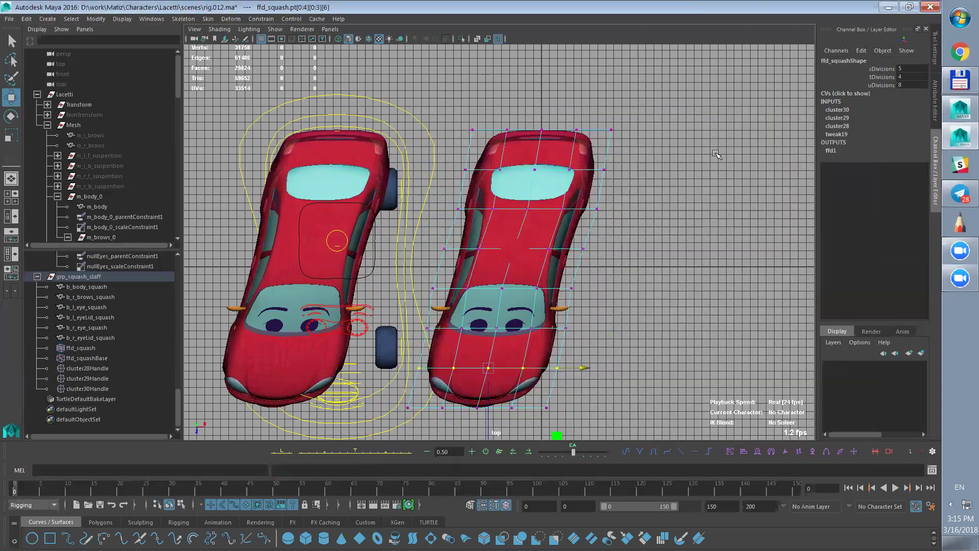
click(365, 522)
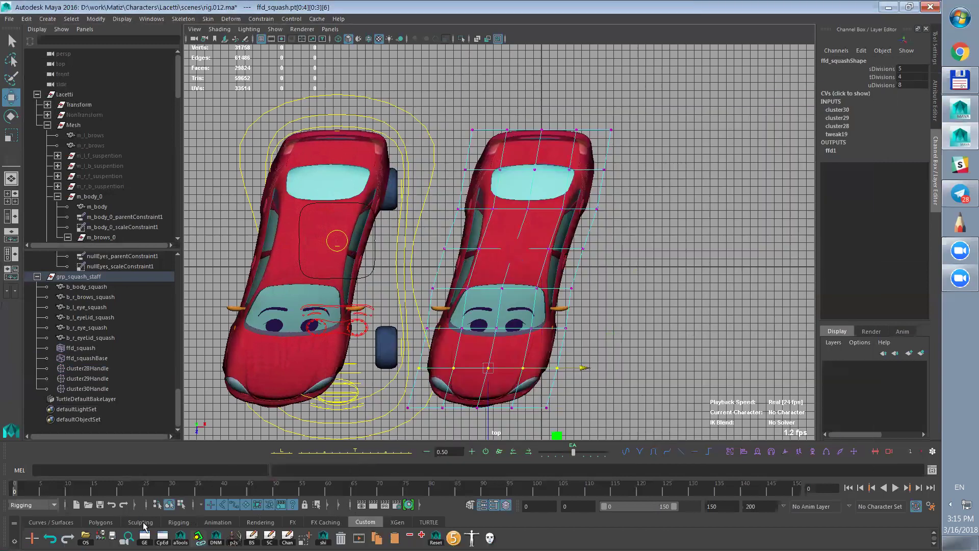
click(162, 536)
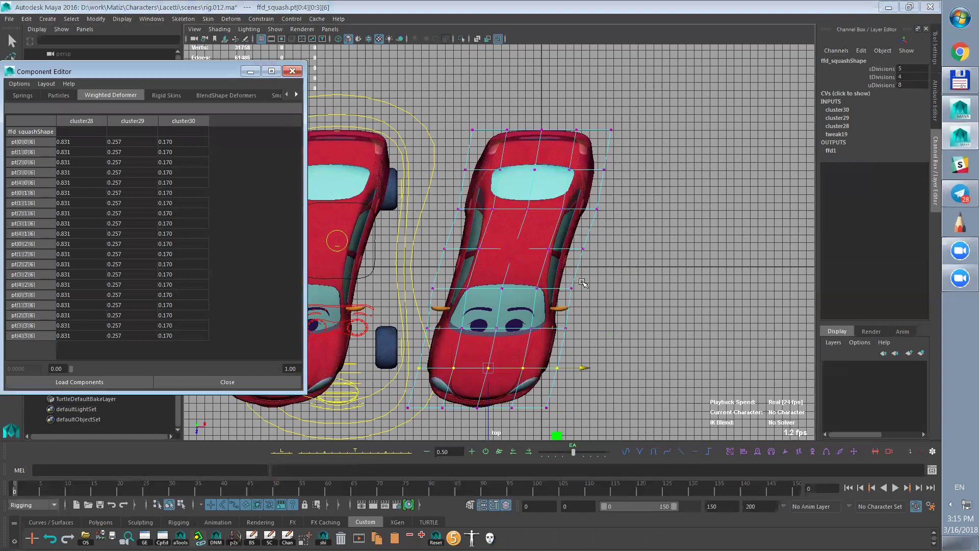
alt+middle_drag(583, 283, 648, 260)
drag(73, 145, 79, 336)
mouse_move(244, 370)
mouse_down()
mouse_move(235, 368)
mouse_move(266, 372)
mouse_move(258, 380)
mouse_up()
- Increase the cluster28 weights of the third lattice row from the front and set those of the third row from the rear to about 0.255
drag(635, 297, 471, 319)
drag(77, 147, 79, 336)
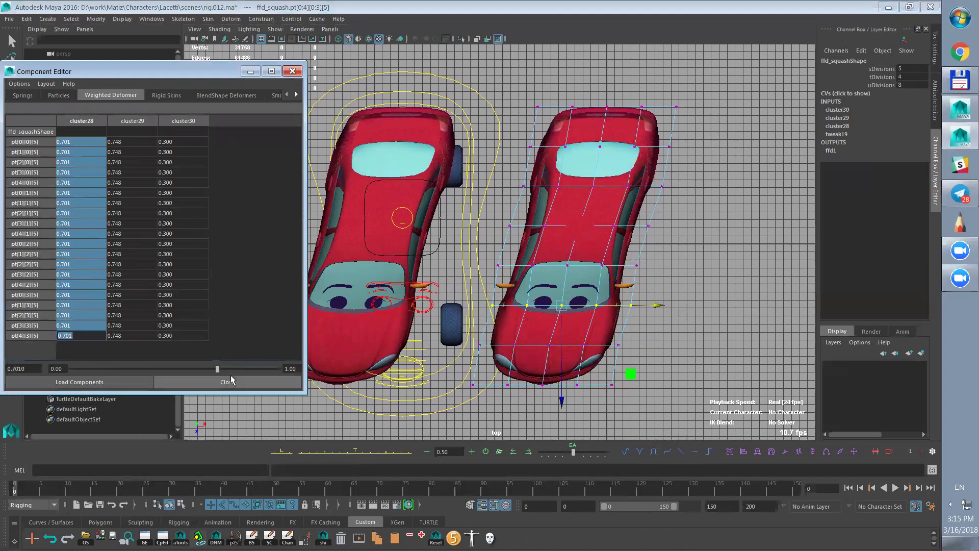
mouse_move(225, 369)
mouse_down()
mouse_move(218, 375)
mouse_move(235, 374)
mouse_up()
drag(682, 174, 502, 207)
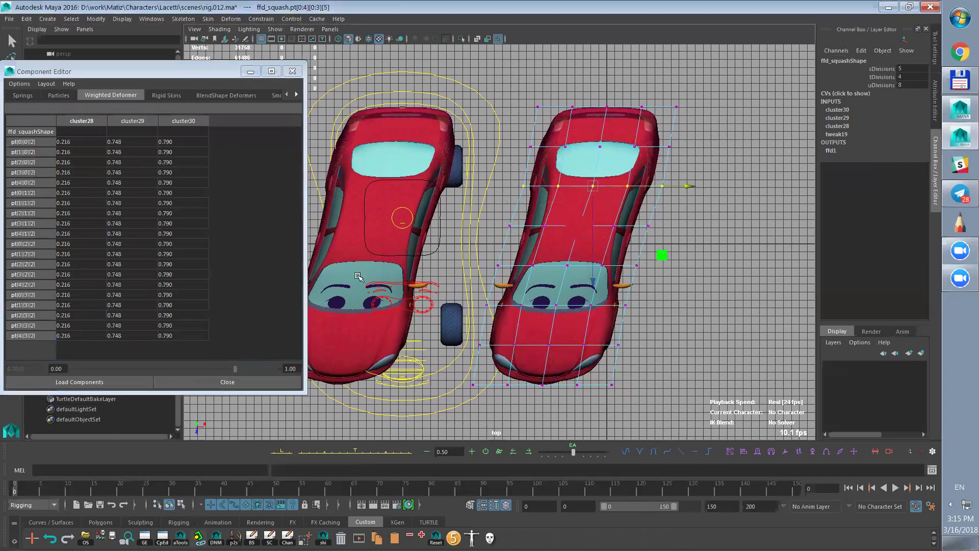
drag(77, 142, 79, 337)
drag(113, 369, 125, 371)
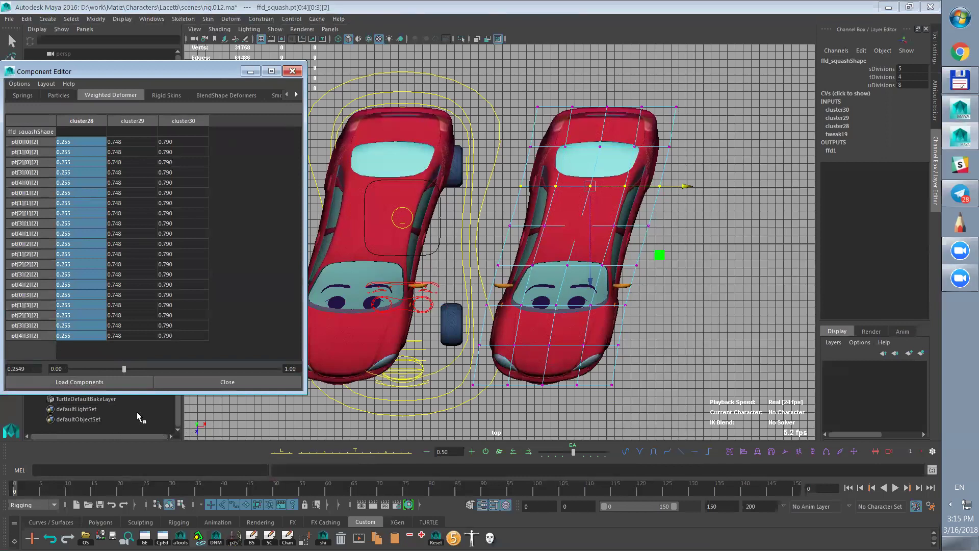
- Move the Component Editor aside and reset cluster28Handle's translateX to 0
drag(214, 73, 284, 78)
click(87, 369)
click(910, 68)
text(0)
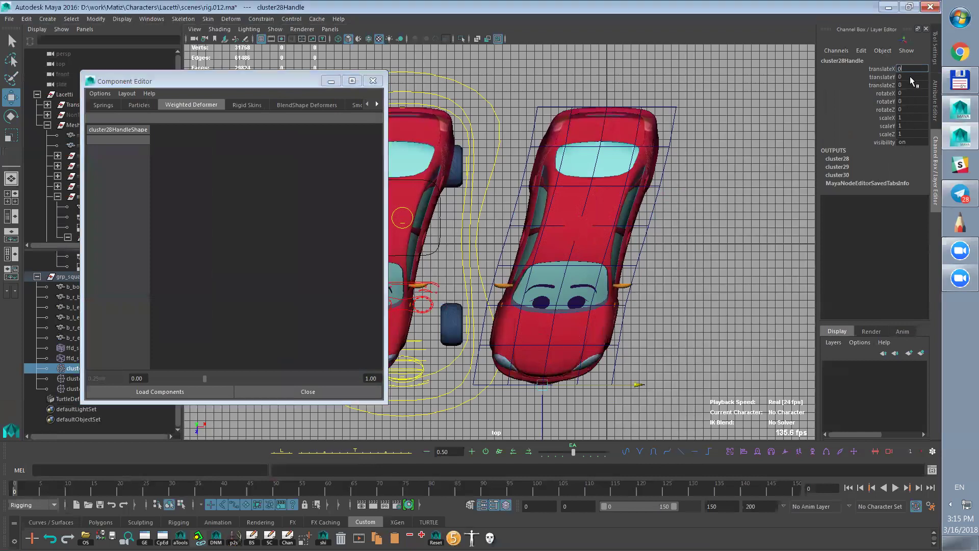
key(Return)
- Test the middle cluster by shifting cluster29Handle sideways along X, and undo the move
click(73, 379)
middle_drag(741, 298, 790, 294)
key(ctrl+z)
- Shift cluster30Handle sideways along X and select the second ffd_squash lattice row from the rear for weight editing
click(72, 391)
middle_drag(710, 298, 790, 292)
click(617, 144)
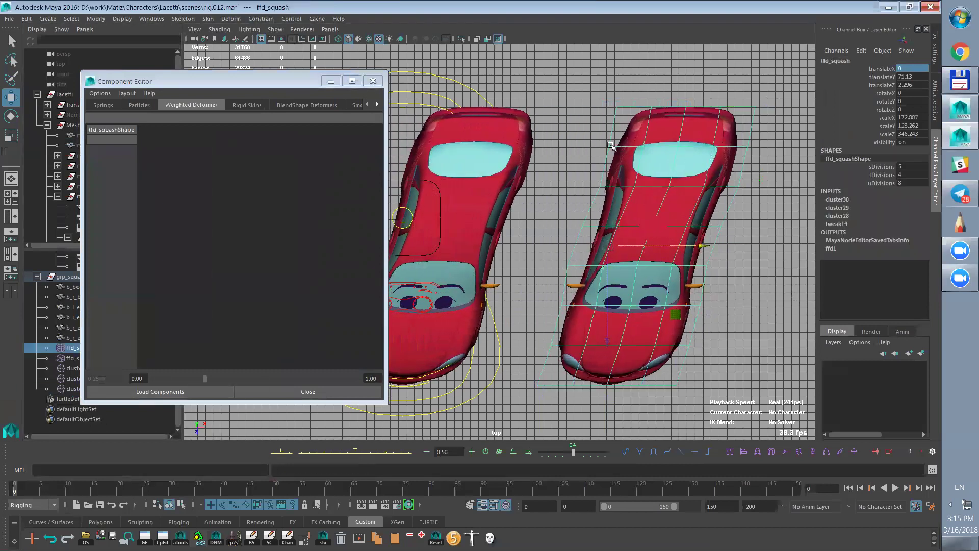
right_drag(610, 146, 586, 147)
drag(595, 135, 776, 157)
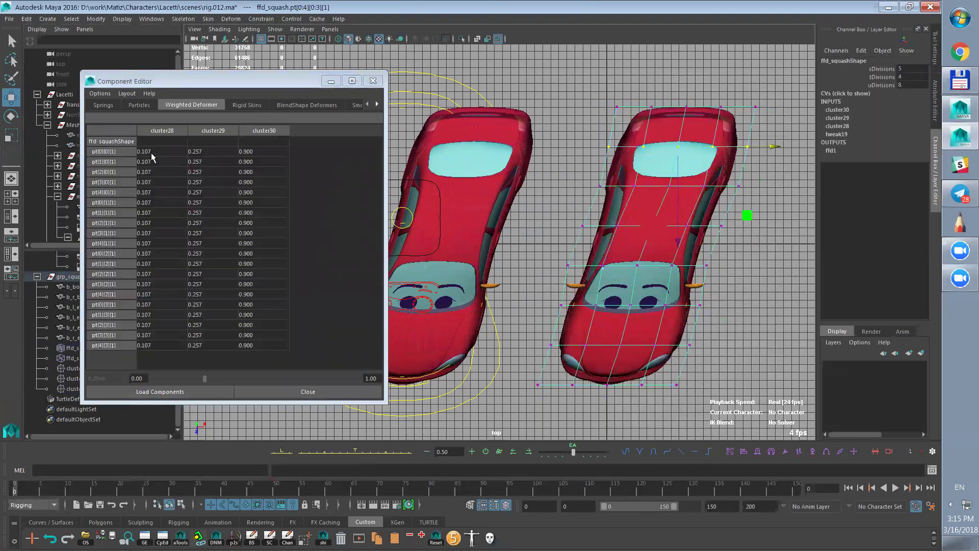
- Set the cluster30 weights of the ffd_squash lattice points in row [1] to about 0.931 and in row [3] to about 0.647
drag(254, 152, 265, 347)
mouse_move(341, 379)
mouse_down()
mouse_move(333, 379)
mouse_move(346, 380)
mouse_up()
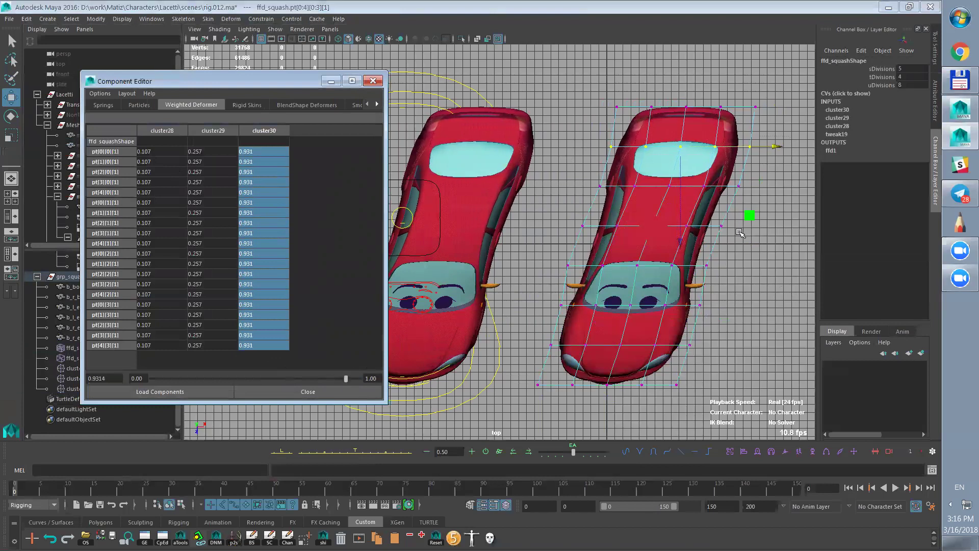
drag(739, 217, 545, 252)
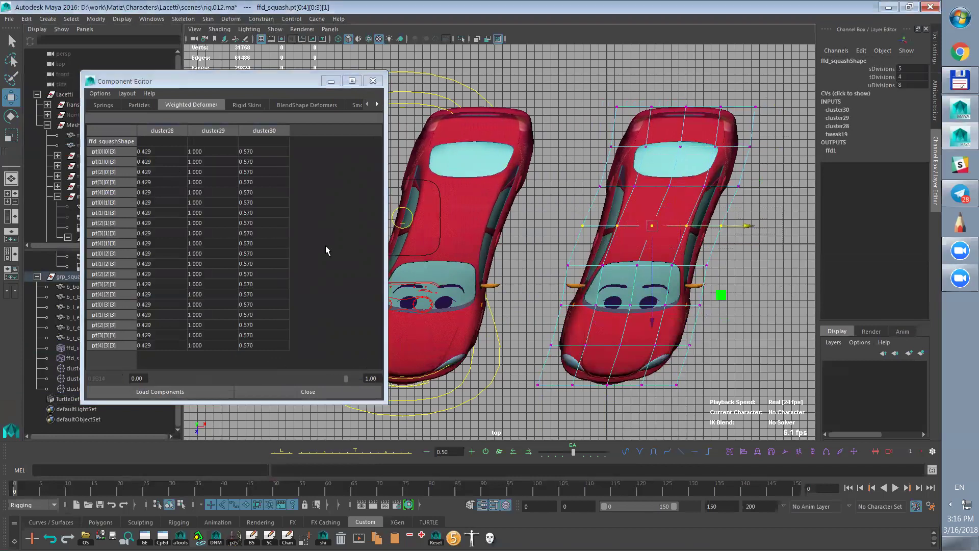
drag(257, 154, 280, 423)
drag(270, 380, 286, 380)
- Raise the cluster30 weights of all ffd_squash lattice points in row [2] to about 0.833
drag(743, 181, 581, 214)
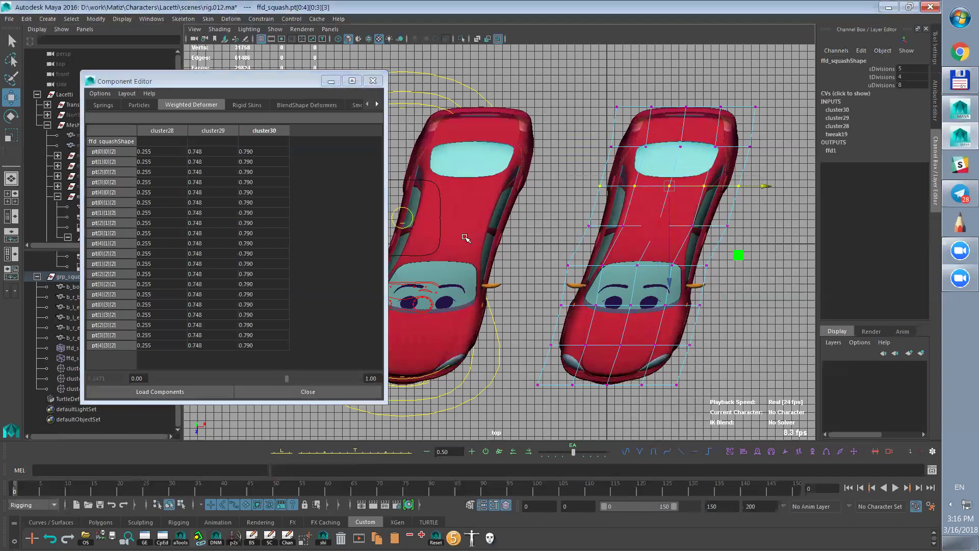
drag(252, 153, 265, 346)
drag(287, 379, 326, 379)
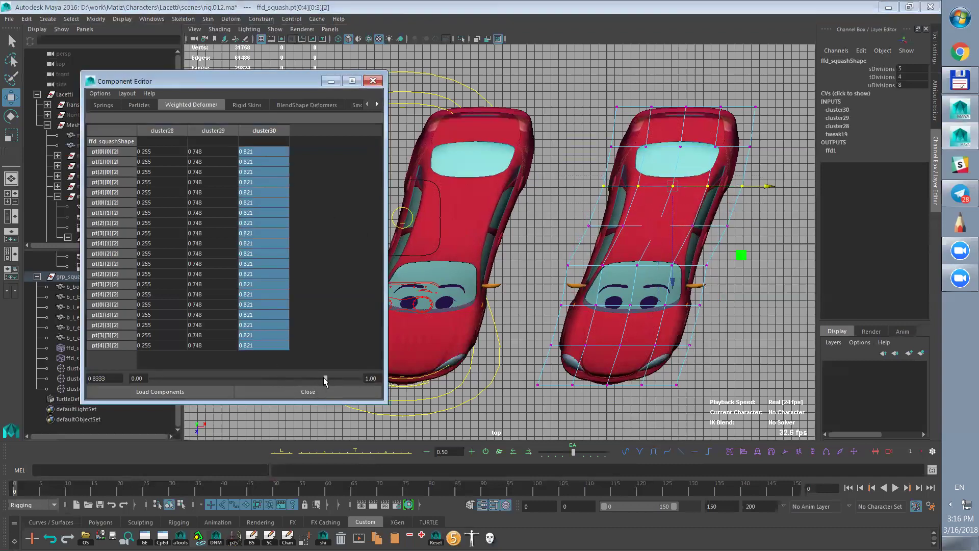
- Set the cluster30 weights of lattice rows [6] and [5] to about 0.083 and 0.196, and close the Component Editor
drag(563, 342, 736, 360)
drag(259, 153, 263, 345)
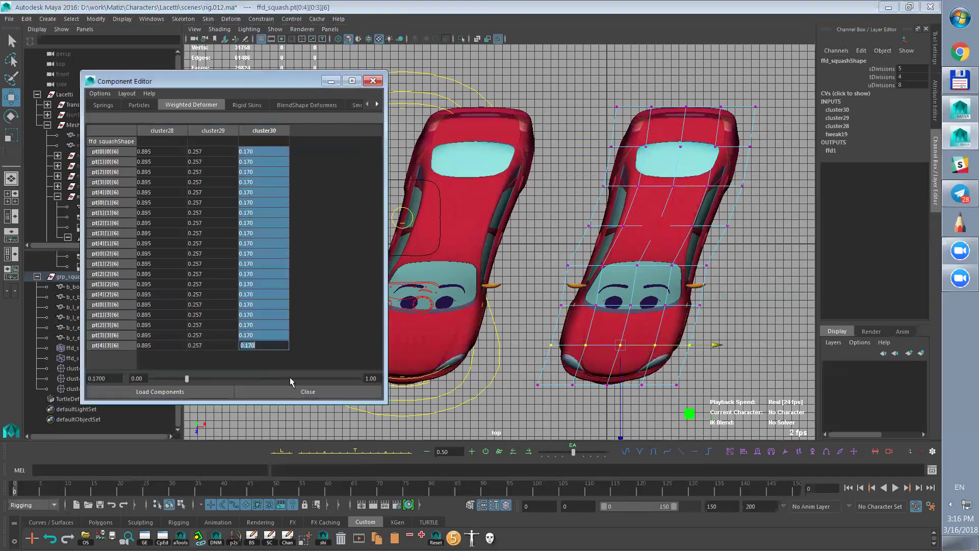
drag(186, 379, 168, 380)
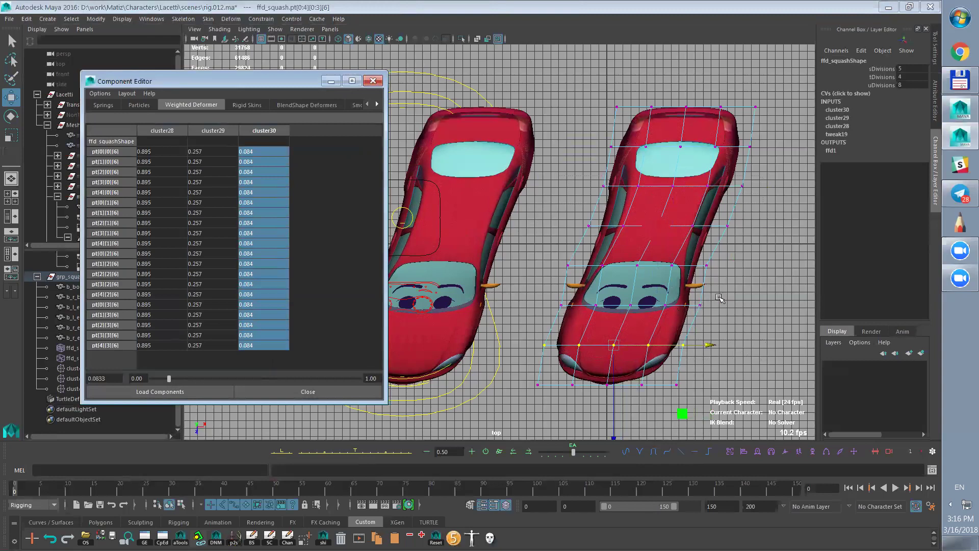
drag(717, 296, 542, 312)
drag(252, 152, 255, 345)
drag(168, 380, 190, 382)
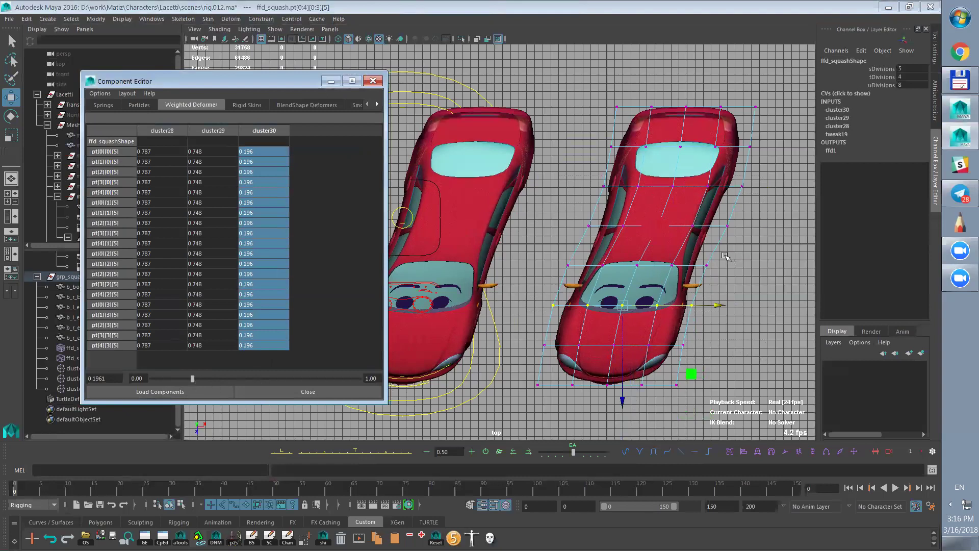
click(373, 80)
- Clear the test offset on cluster30Handle's Translate X and switch to a perspective view of both cars
click(101, 389)
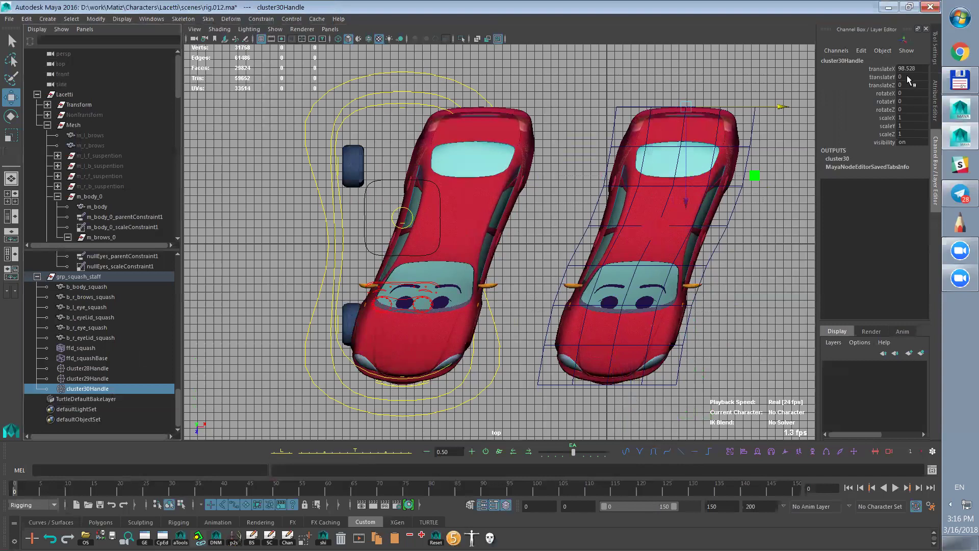
key(ctrl+z)
key(space)
drag(640, 220, 644, 202)
alt+drag(661, 285, 655, 249)
alt+right_drag(655, 249, 698, 246)
alt+middle_drag(698, 246, 673, 285)
- Open the Connection Editor with the cc_f_squash control loaded as the source
click(242, 250)
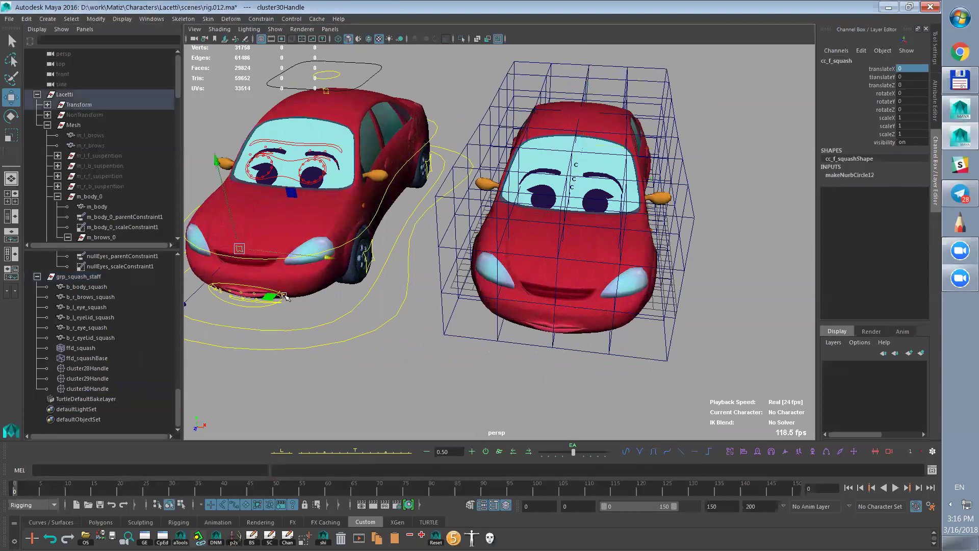
alt+middle_drag(677, 289, 702, 300)
alt+right_drag(713, 274, 697, 273)
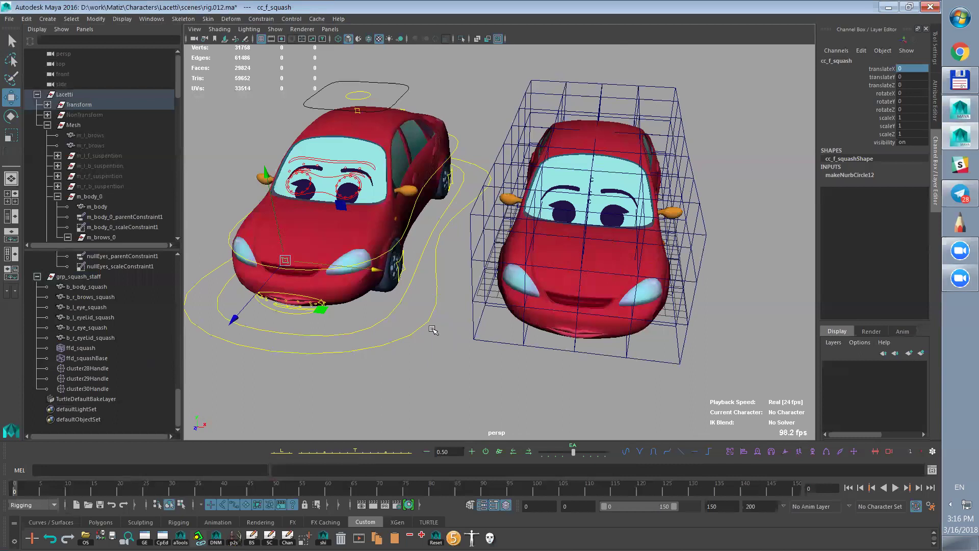
alt+middle_drag(430, 325, 439, 328)
click(152, 19)
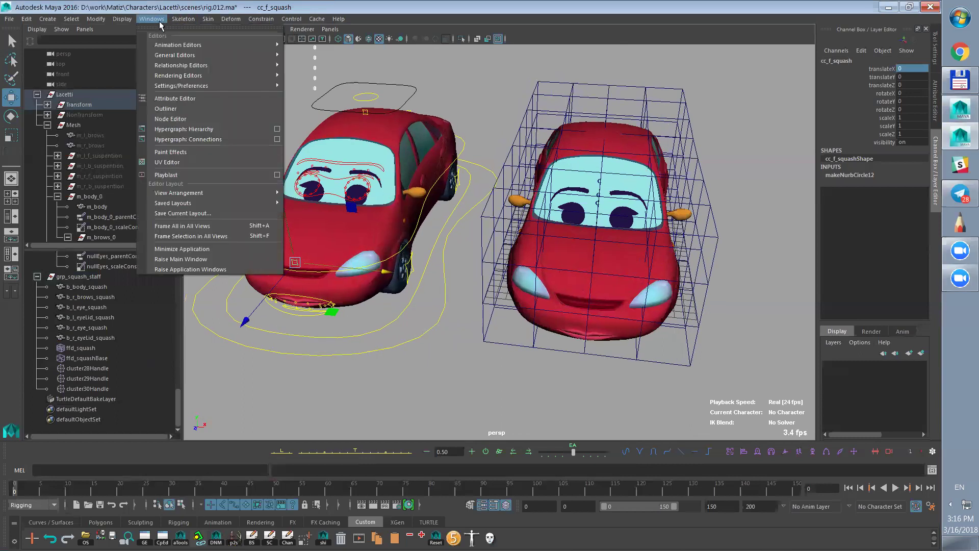
mouse_move(220, 45)
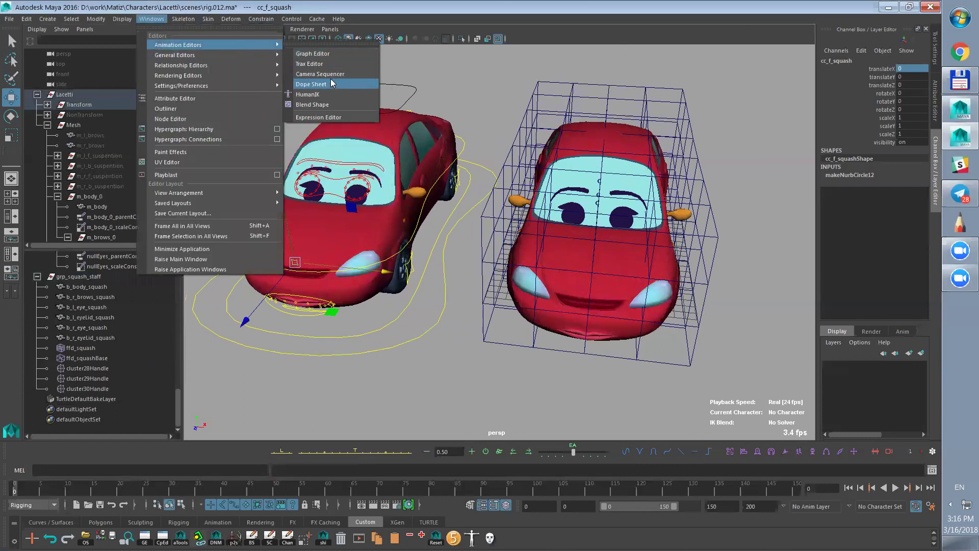
mouse_move(265, 56)
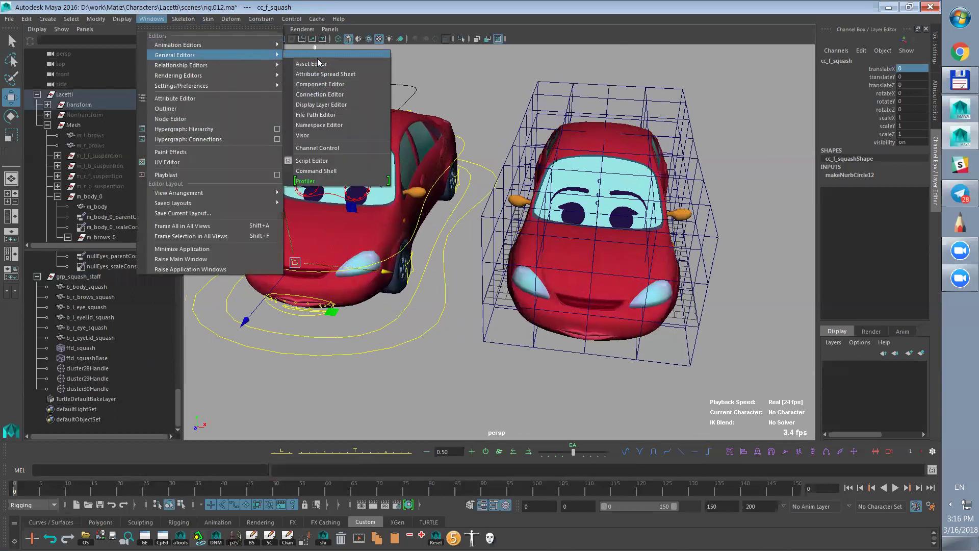
click(335, 95)
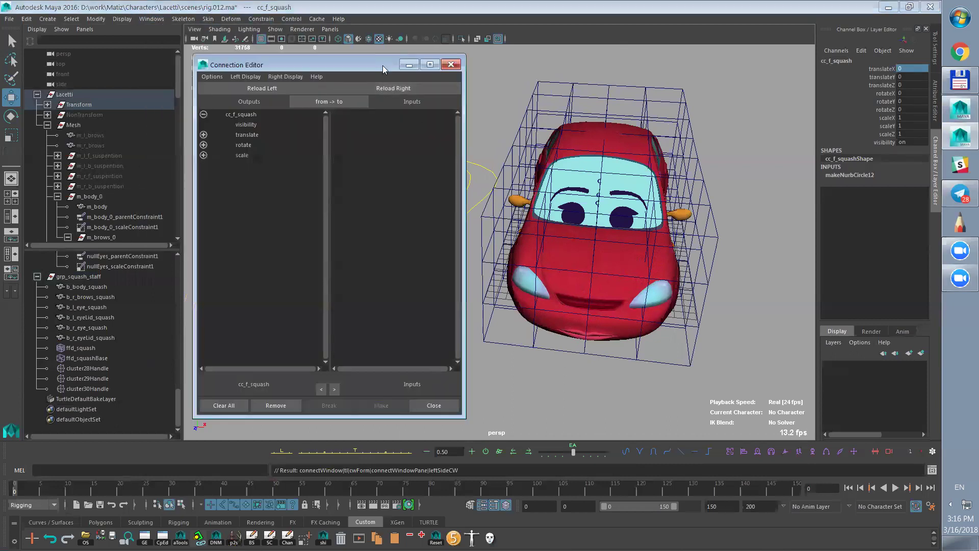
drag(383, 65, 399, 74)
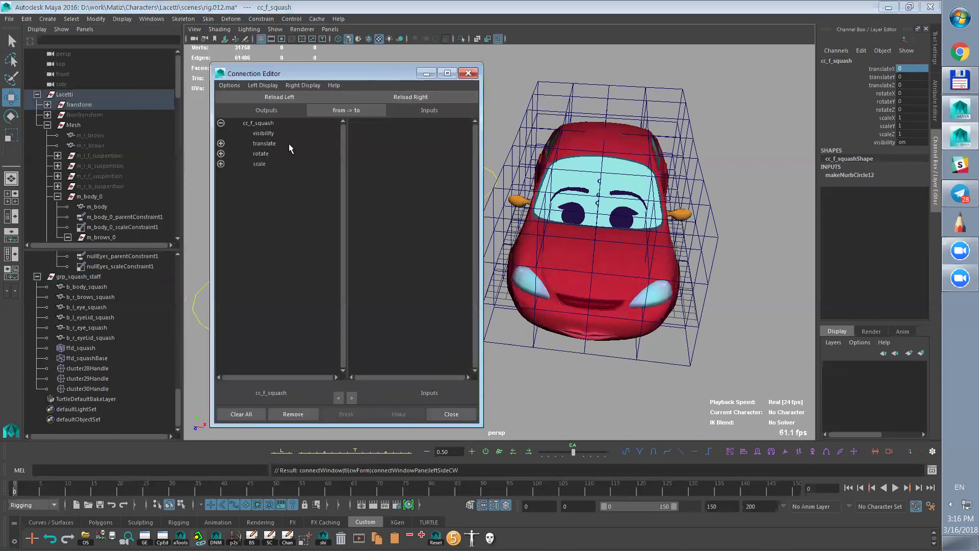
- Load cluster28Handle as the target and connect cc_f_squash's translate and rotate to its matching attributes
click(95, 369)
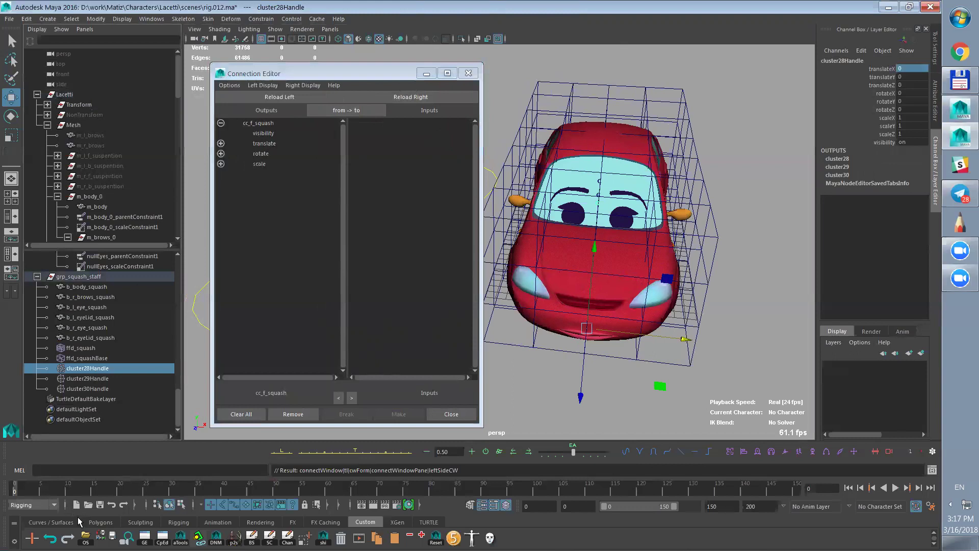
click(413, 97)
click(264, 143)
click(397, 143)
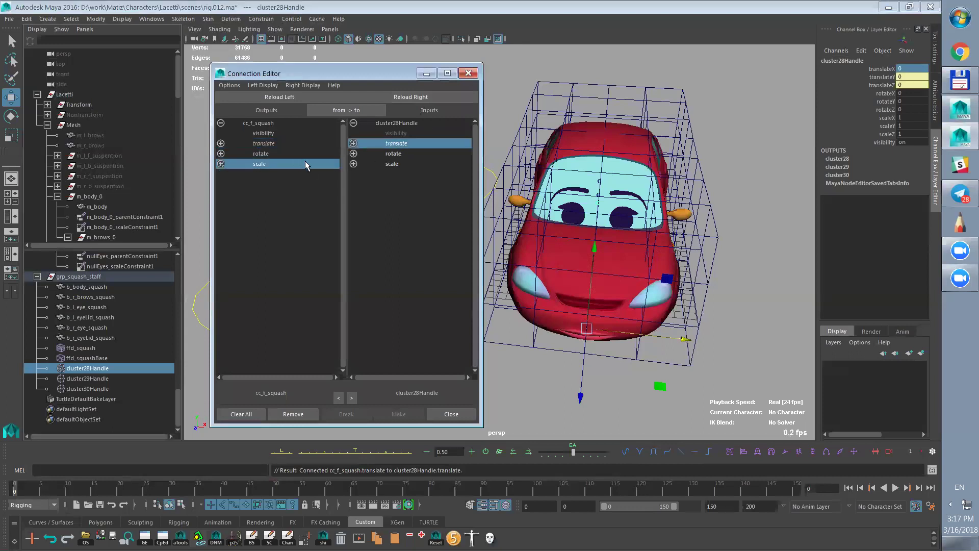
click(305, 153)
click(405, 153)
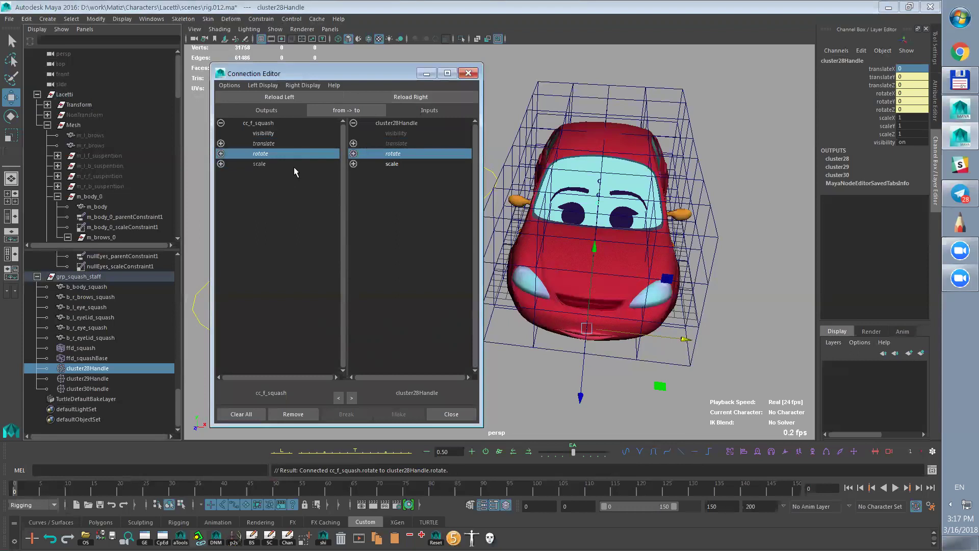
- Disconnect cc_f_squash's rotate and translate from cluster28Handle and close the Connection Editor
click(393, 154)
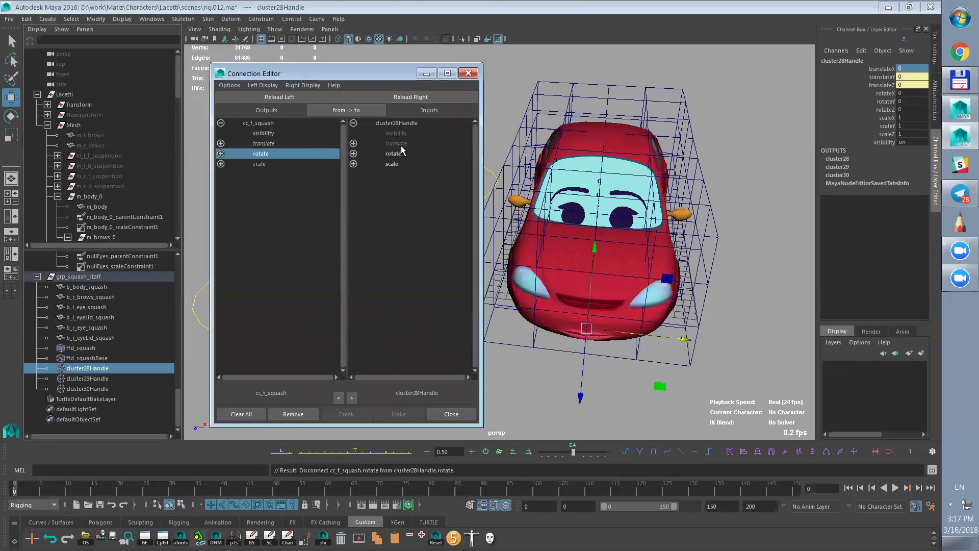
click(316, 144)
click(400, 143)
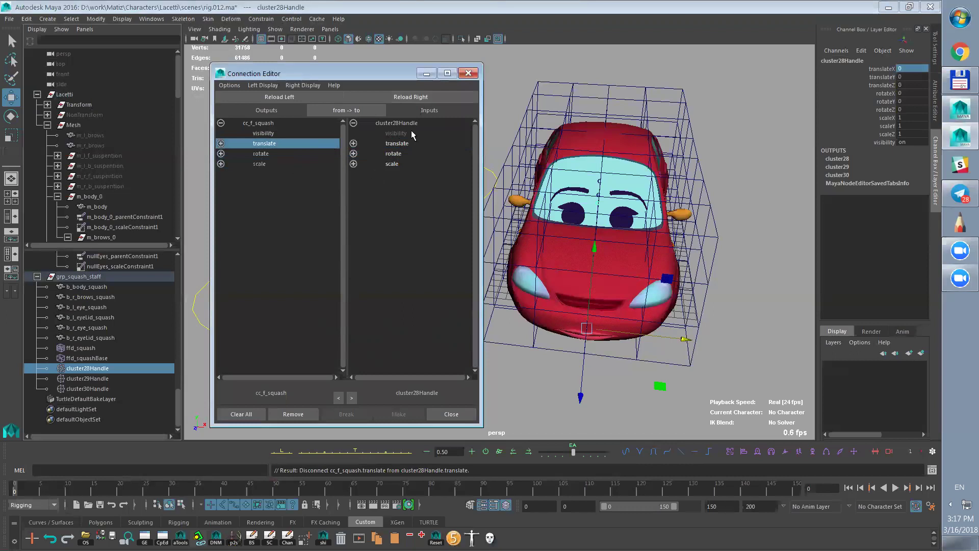
click(469, 72)
- Open the Set Driven Key window with cluster28Handle loaded as the driven object
click(99, 379)
click(99, 369)
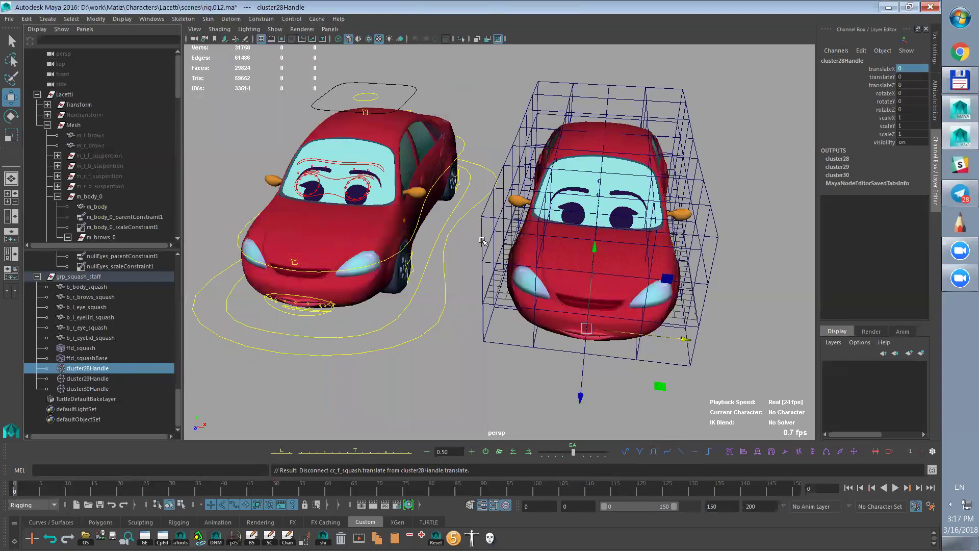
key(space)
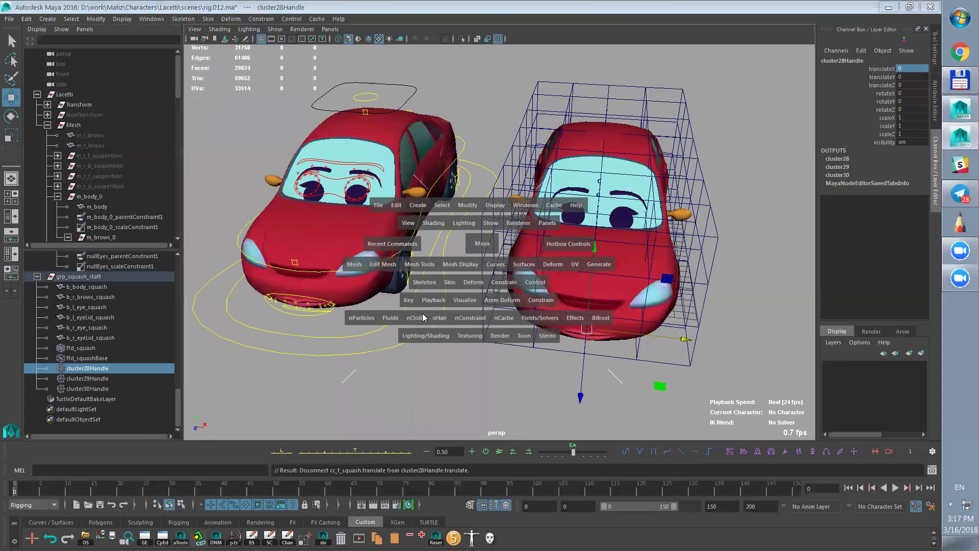
click(409, 300)
mouse_move(510, 281)
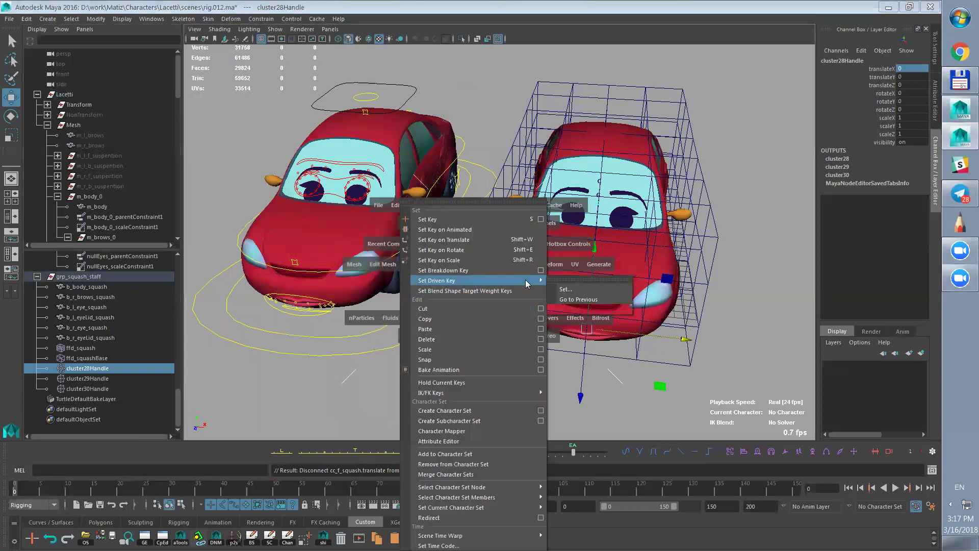
click(590, 286)
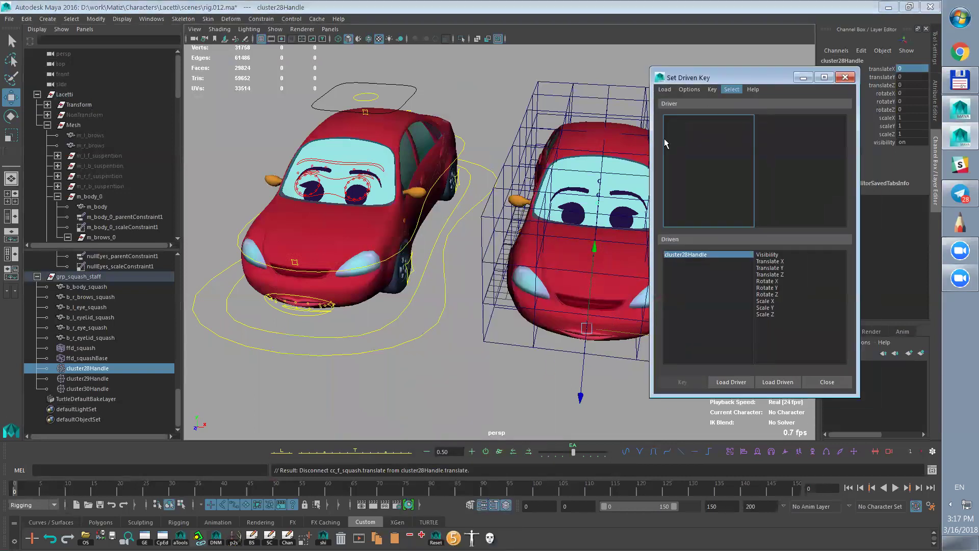
- Load the cc_f_squash control as the driver and cluster28Handle as the driven object
click(303, 276)
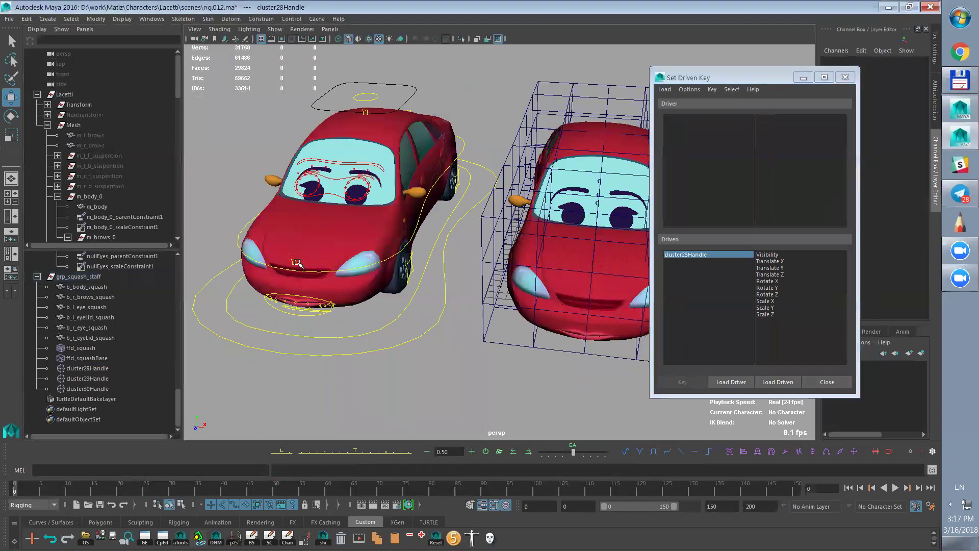
click(296, 263)
drag(759, 85, 718, 84)
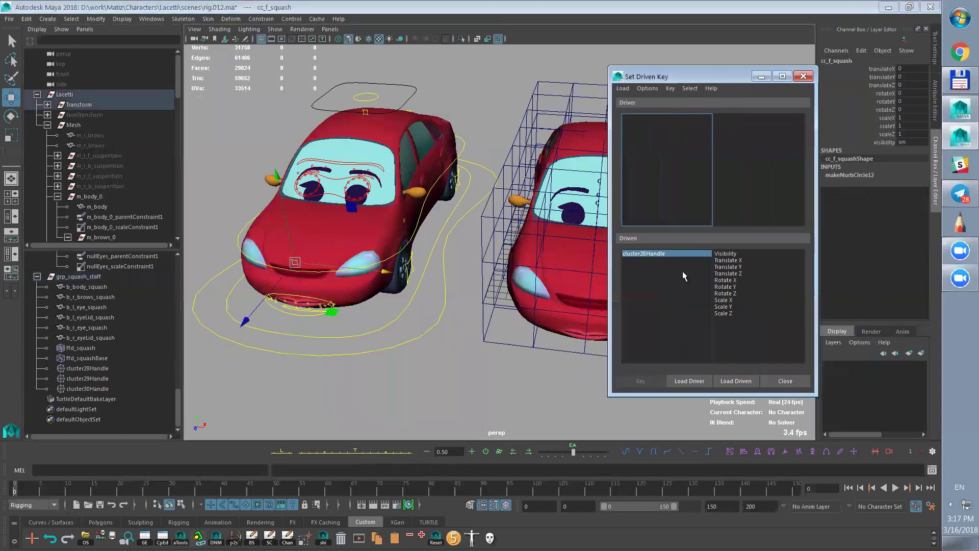
click(701, 383)
alt+middle_drag(581, 347, 459, 341)
click(87, 367)
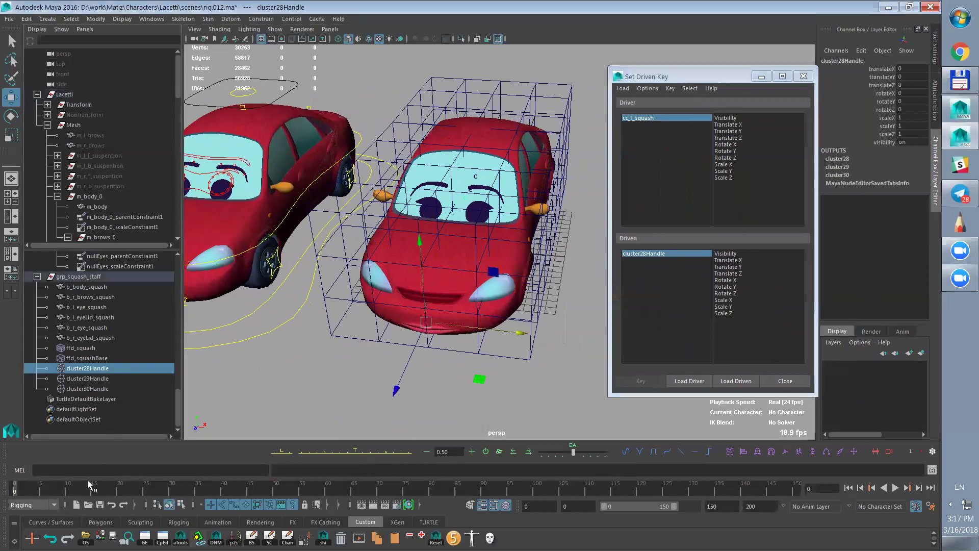
click(749, 382)
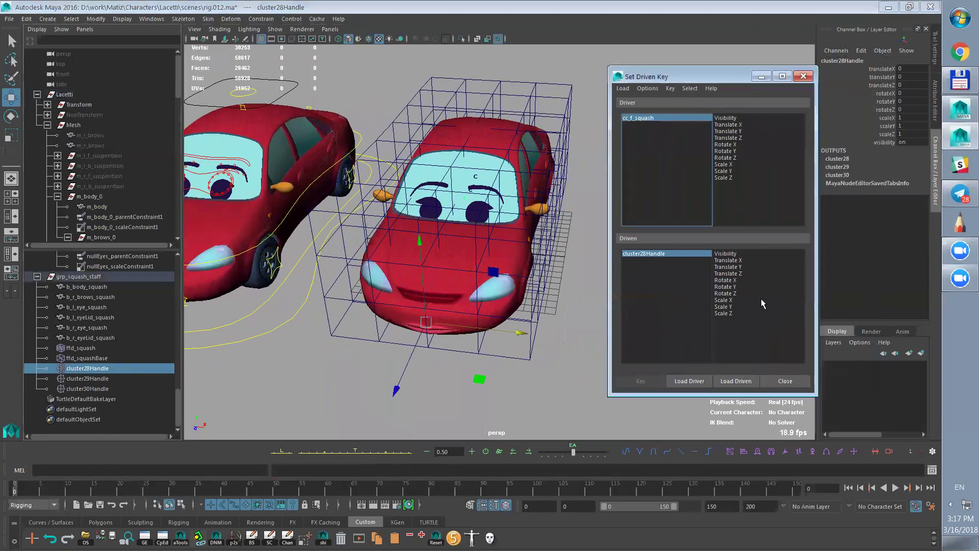
- Set driven keys from cc_f_squash's Translate X, Y and Z to the matching channels of cluster28Handle
click(727, 127)
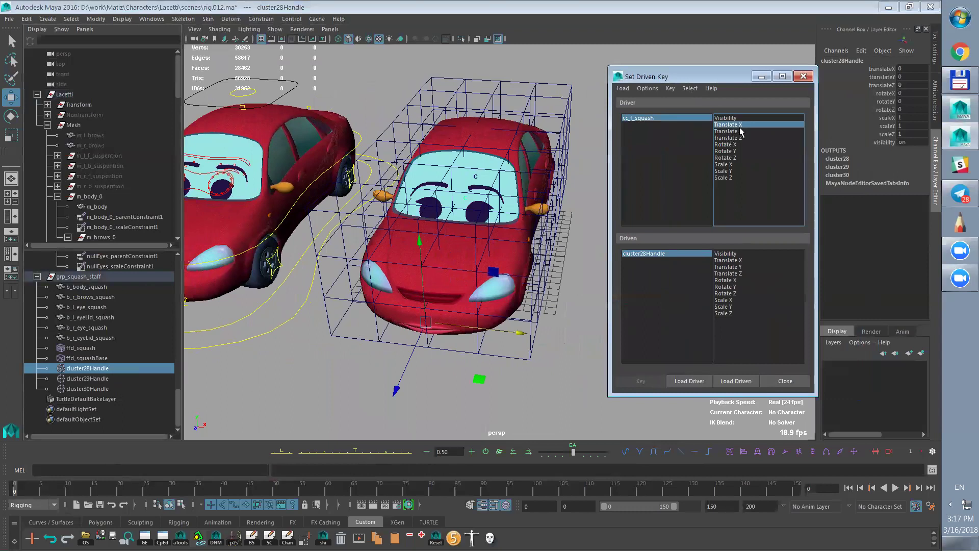
click(729, 260)
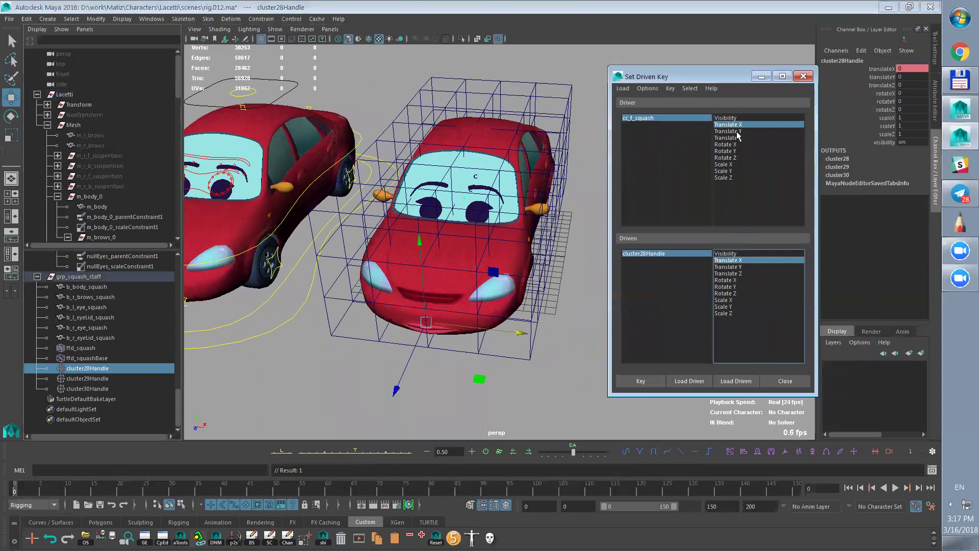
click(737, 132)
click(730, 267)
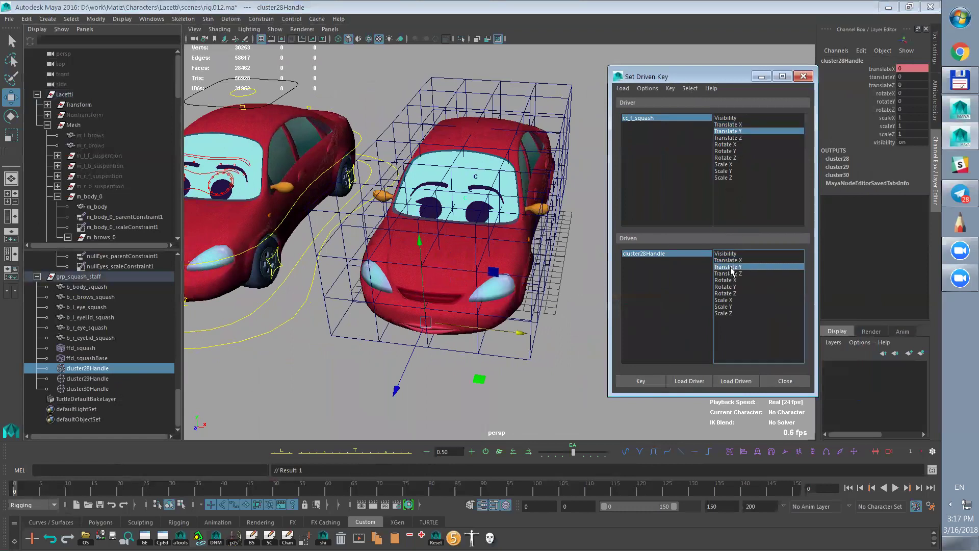
click(731, 145)
click(739, 138)
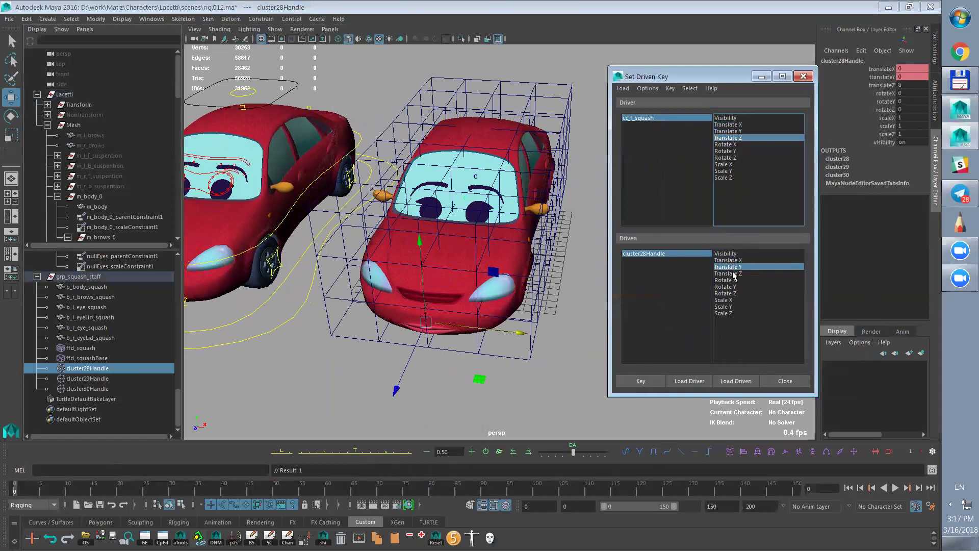
click(733, 274)
click(641, 381)
- Set driven keys from cc_f_squash's Rotate X, Y and Z to the matching channels of cluster28Handle
click(735, 145)
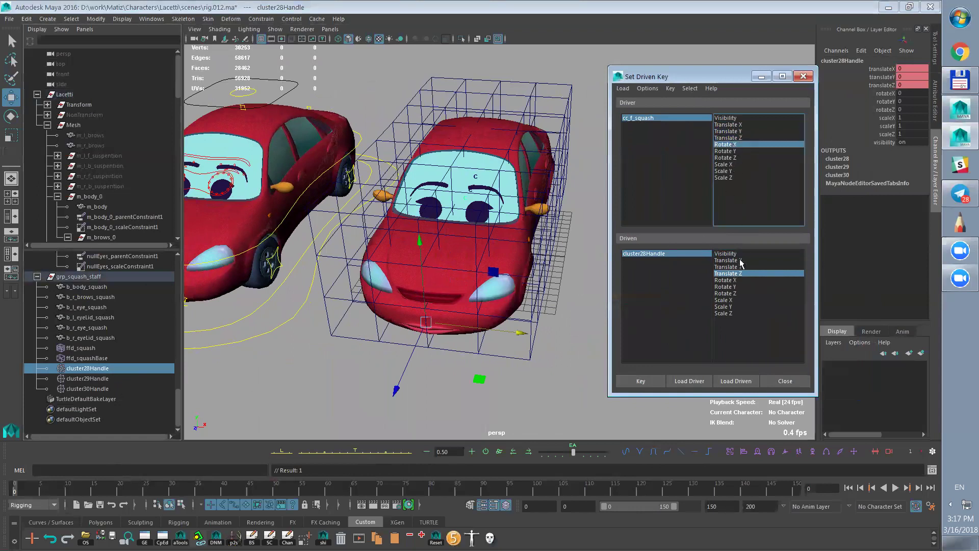
click(734, 281)
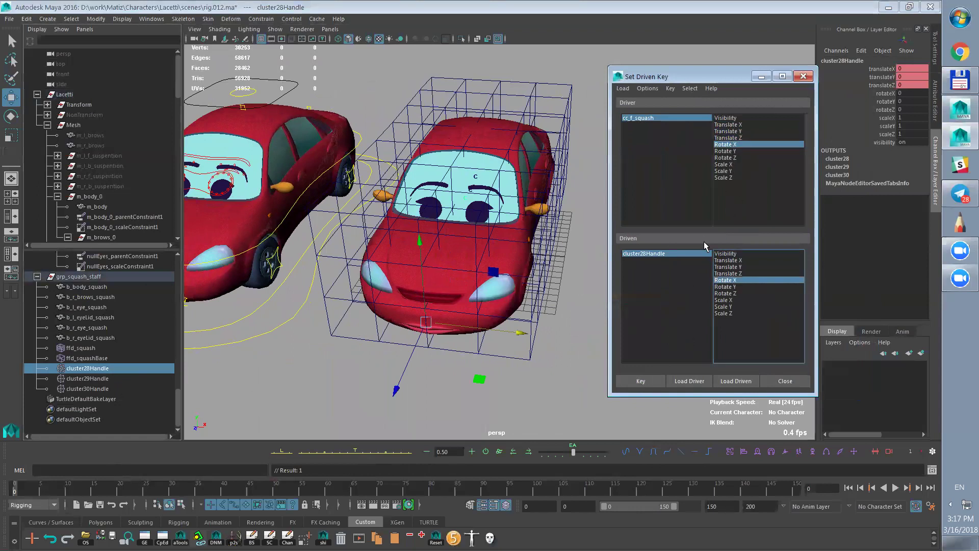
click(733, 152)
click(649, 382)
click(740, 287)
click(734, 158)
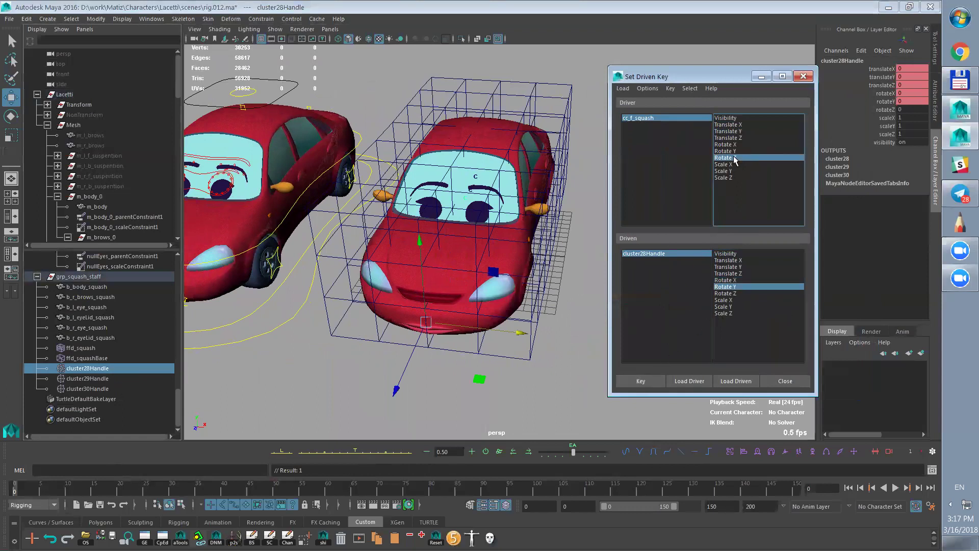
click(728, 294)
click(641, 383)
- Set driven keys from cc_f_squash's Scale X, Y and Z to the matching channels of cluster28Handle
click(733, 164)
click(651, 382)
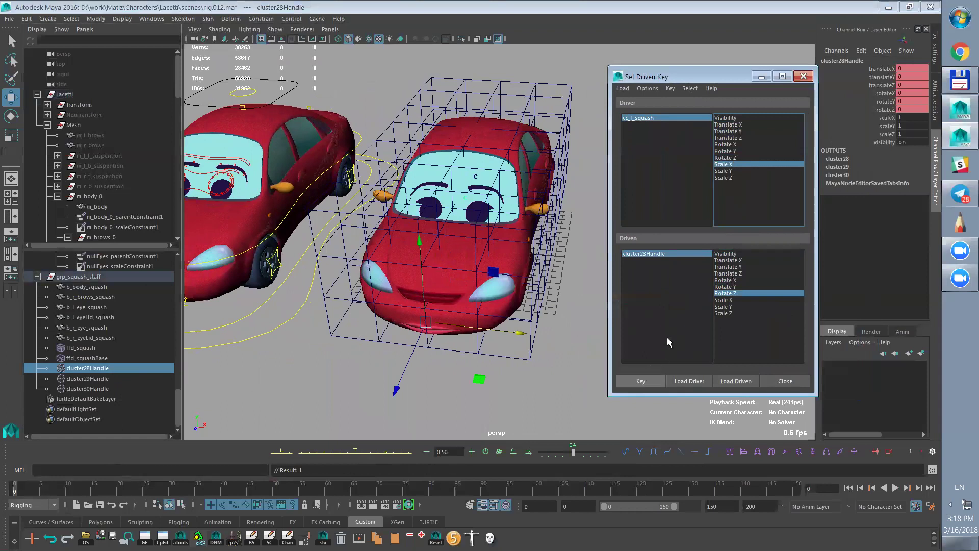
click(733, 301)
click(640, 381)
click(724, 171)
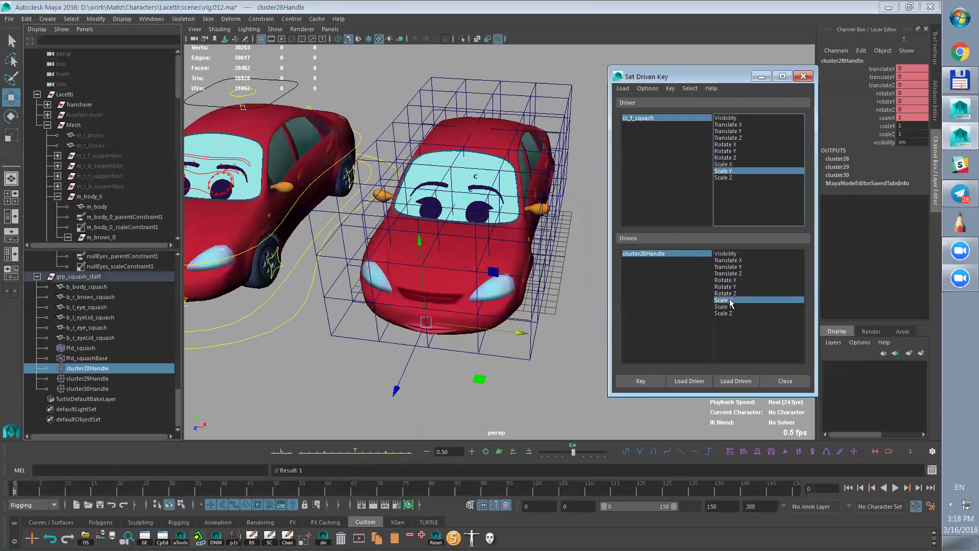
click(730, 307)
click(640, 382)
click(733, 178)
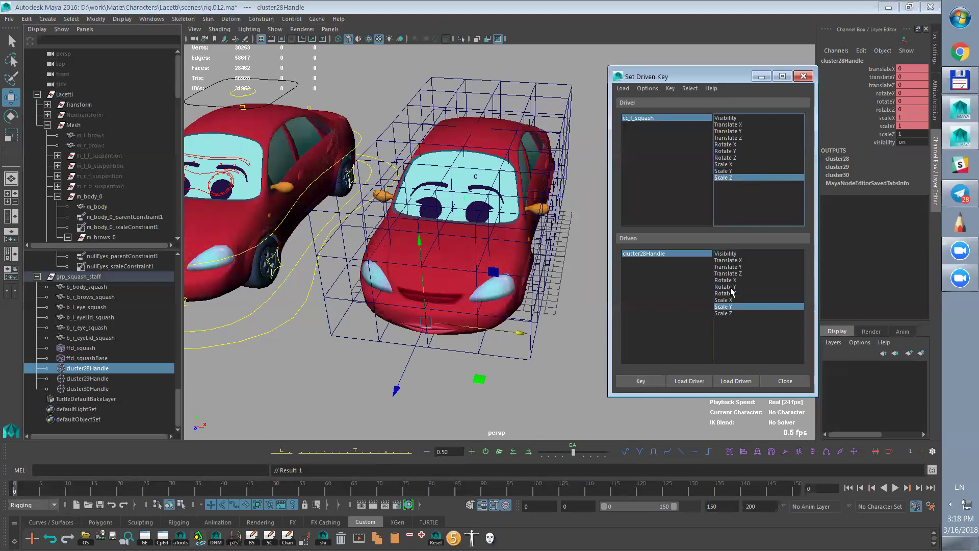
click(724, 314)
click(640, 382)
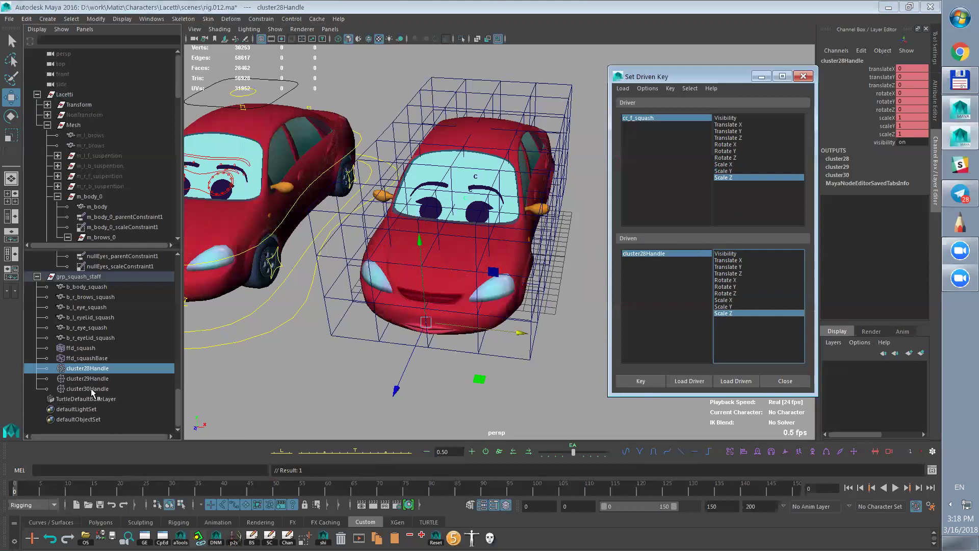
- Set all translate, rotate and scale channels of the cc_f_squash control to 2
click(648, 120)
click(679, 119)
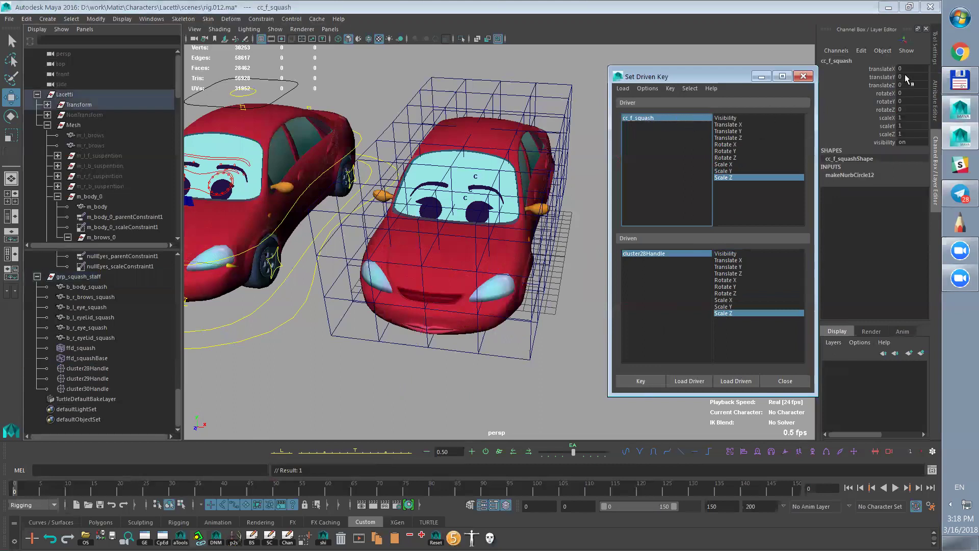
drag(905, 72, 917, 131)
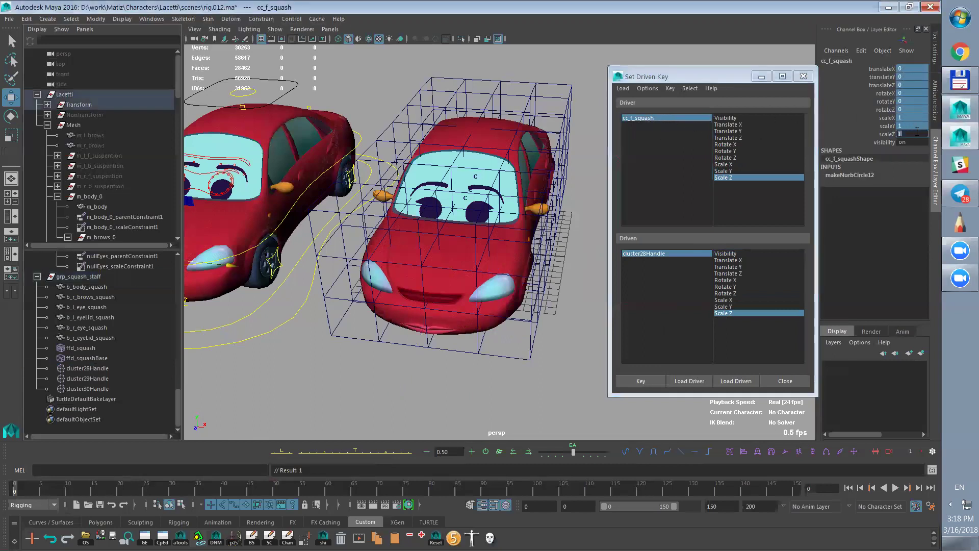
key(Return)
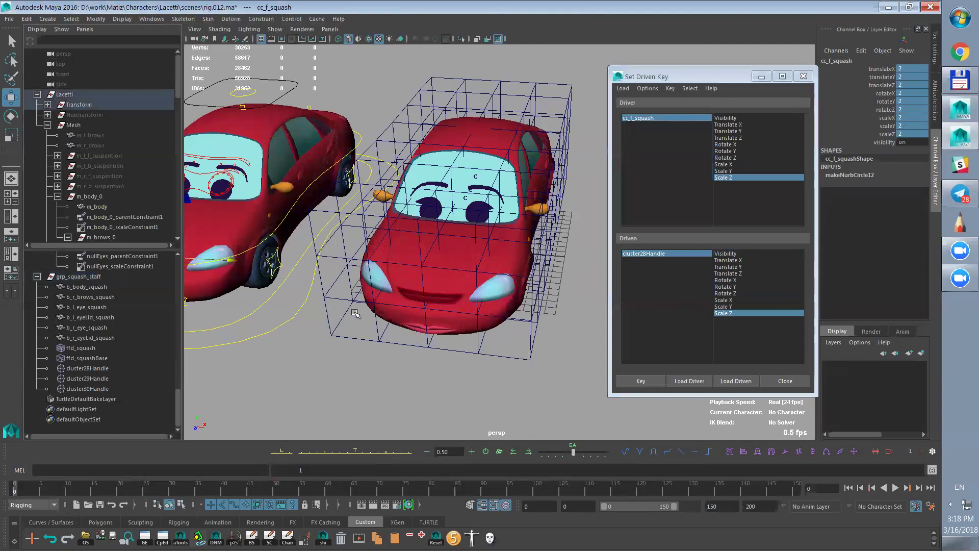
- Set all translate, rotate and scale channels of cluster28Handle to 2
alt+middle_drag(302, 340, 428, 318)
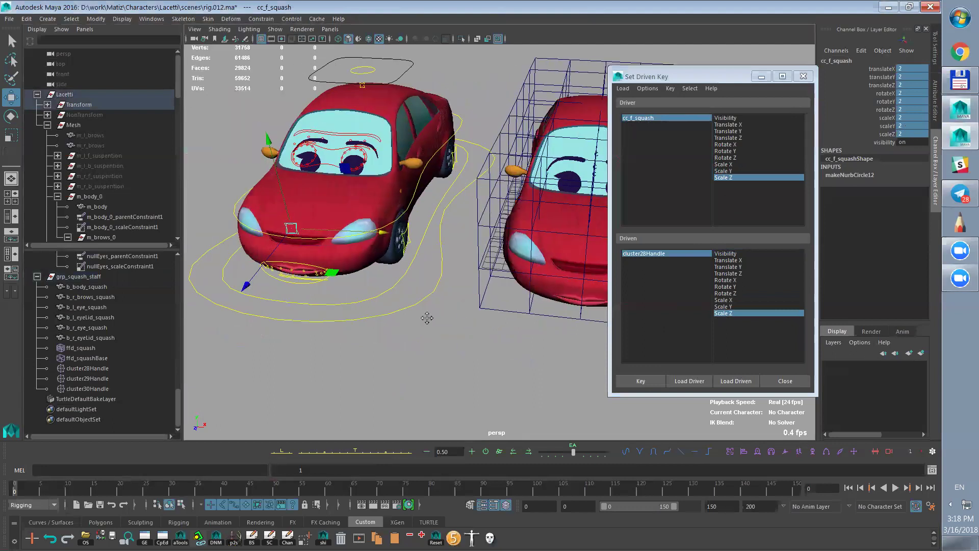
click(98, 369)
alt+middle_drag(426, 353, 367, 364)
drag(909, 69, 911, 133)
text(2)
key(Return)
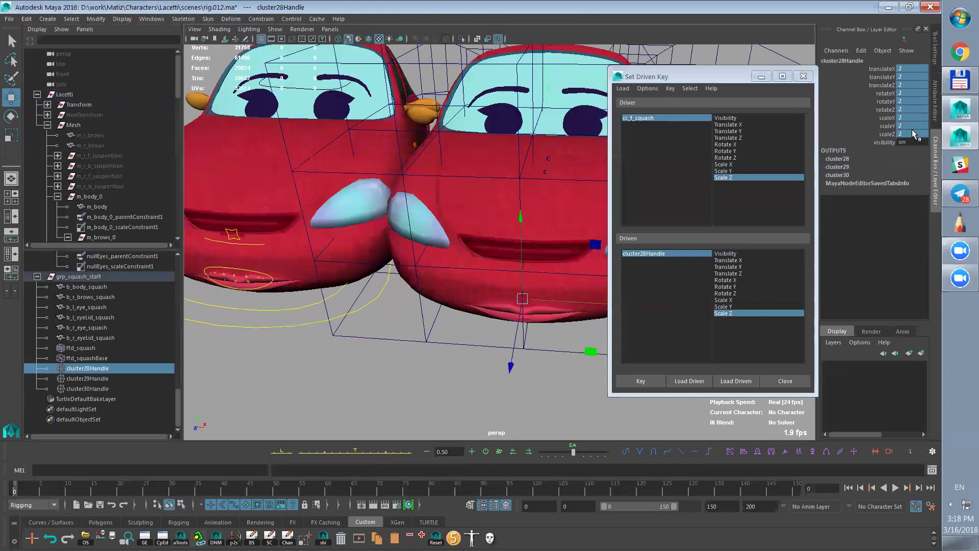
- Key cluster28Handle's Scale Z, Y and X against cc_f_squash's matching scale channels at the value 2
alt+drag(531, 360, 457, 372)
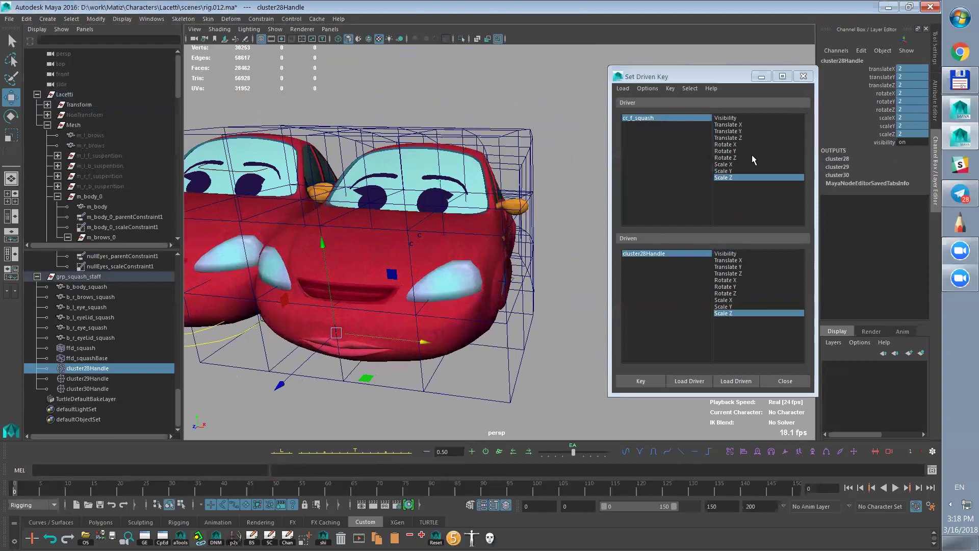
click(652, 378)
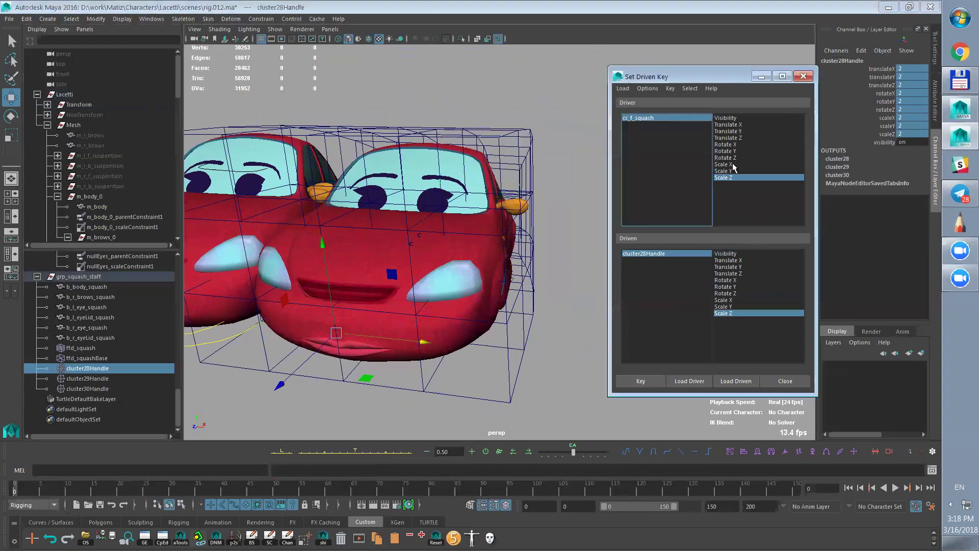
click(734, 171)
click(730, 306)
click(657, 380)
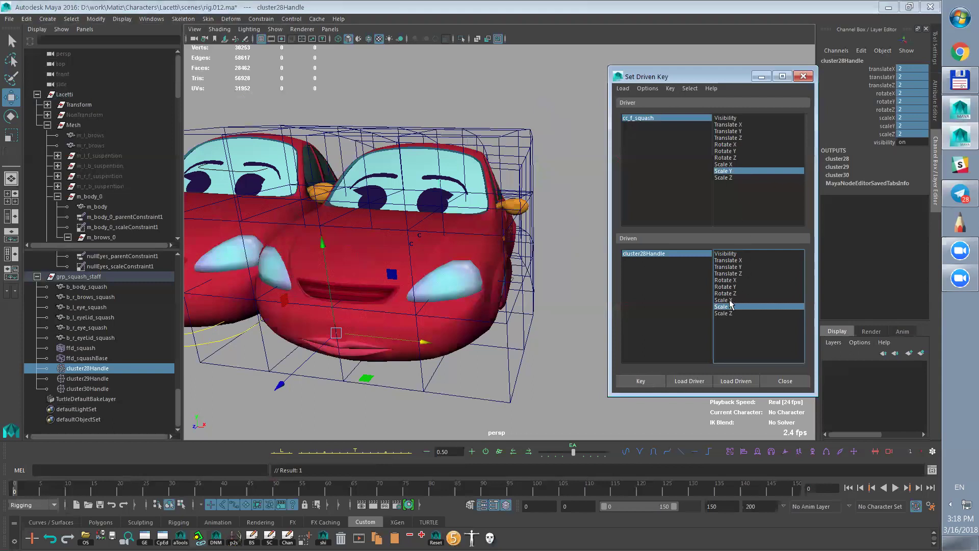
click(572, 384)
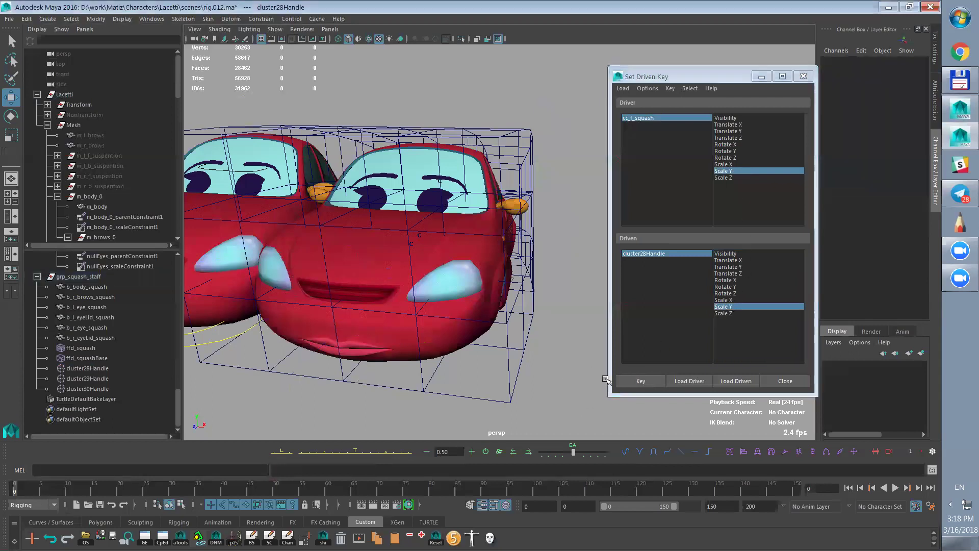
click(652, 381)
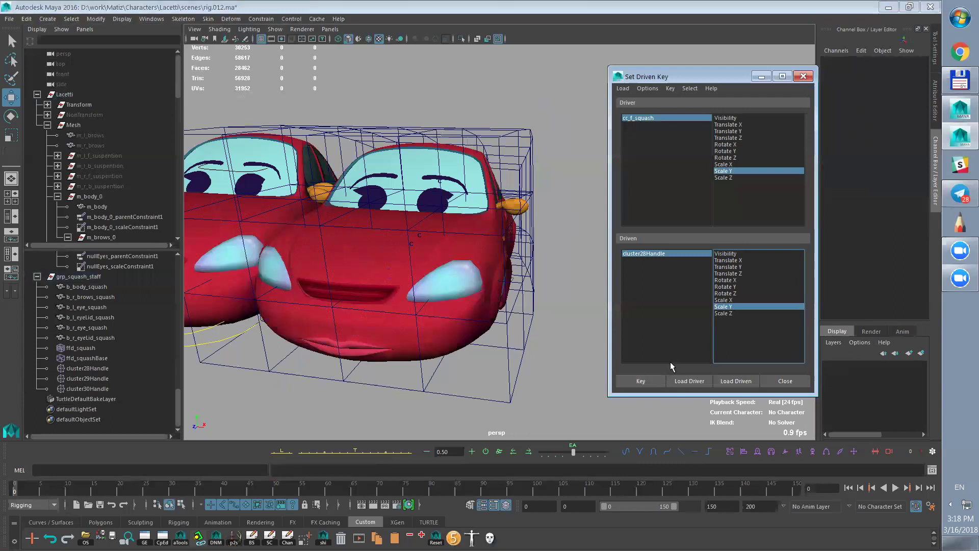
click(729, 300)
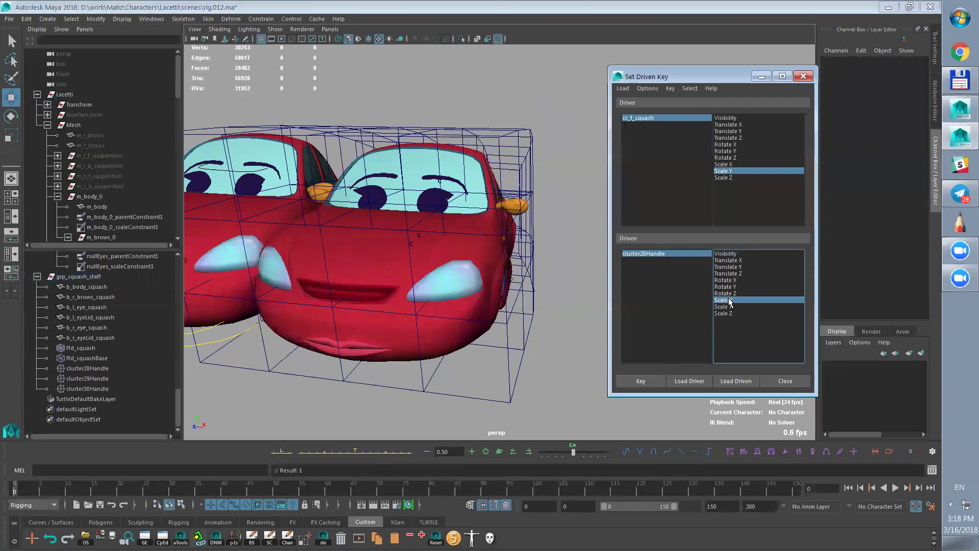
click(689, 254)
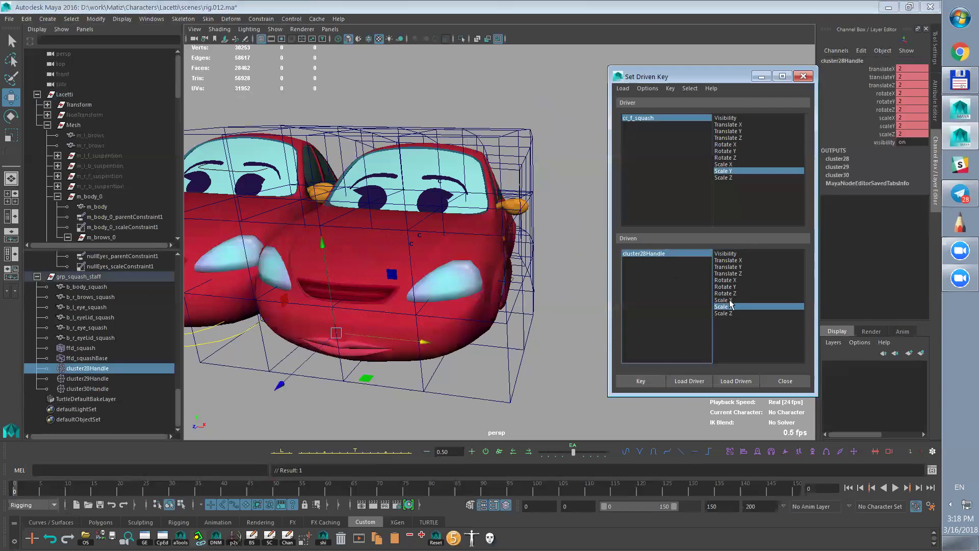
click(726, 164)
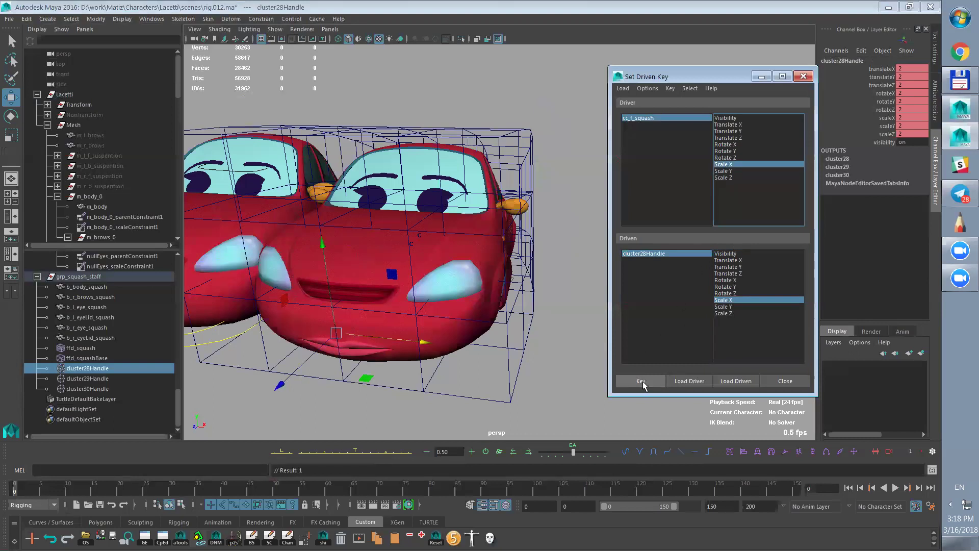
- Key cluster28Handle's Rotate Z, Y and X against cc_f_squash's matching rotate channels at the value 2
click(731, 294)
click(735, 158)
click(651, 378)
click(727, 287)
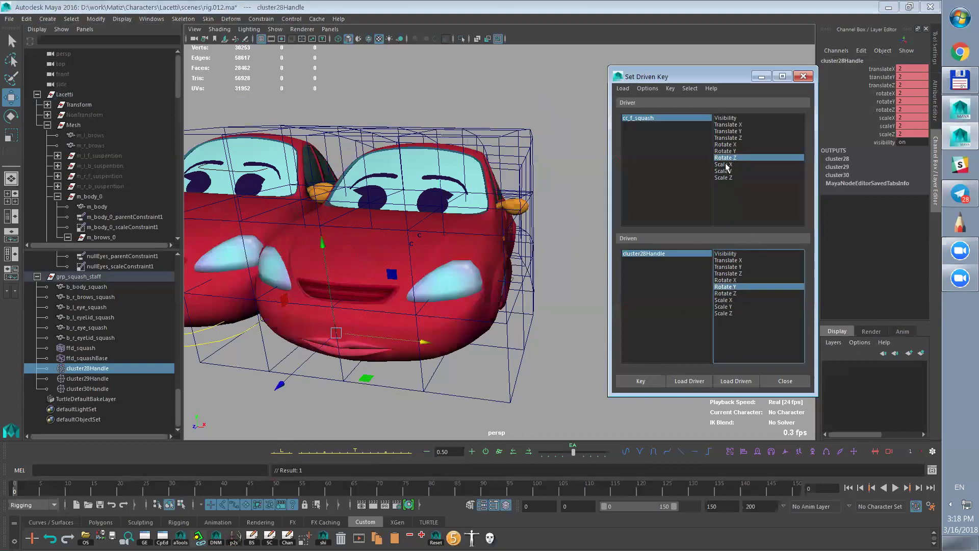
click(731, 151)
click(648, 381)
click(729, 280)
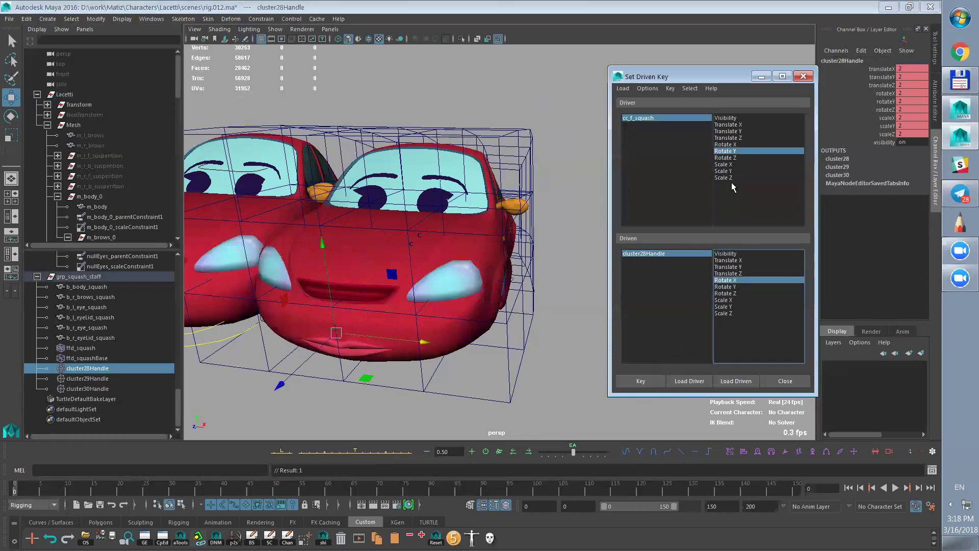
click(733, 145)
click(654, 381)
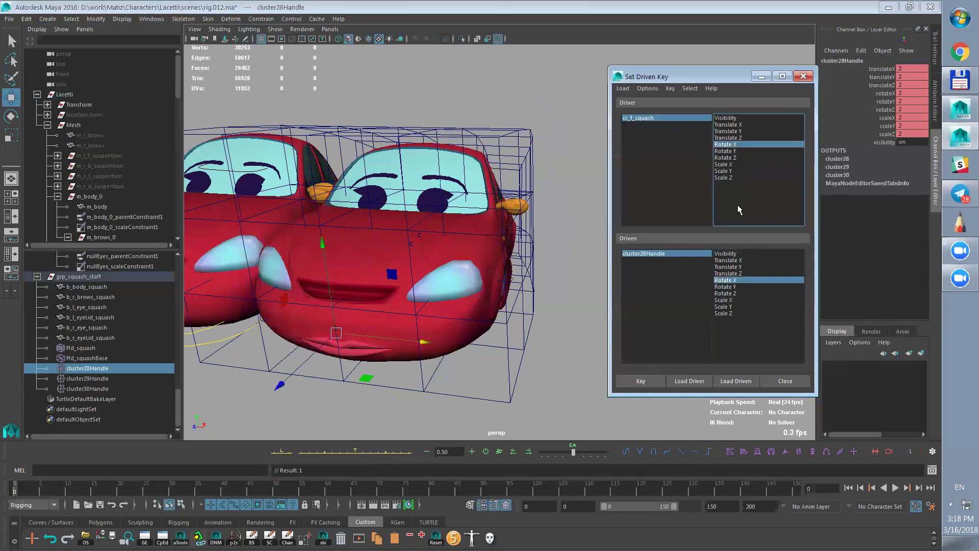
- Key cluster28Handle's Translate Z, Y and X against cc_f_squash's matching translate channels at the value 2
click(733, 274)
click(742, 138)
click(643, 381)
click(738, 268)
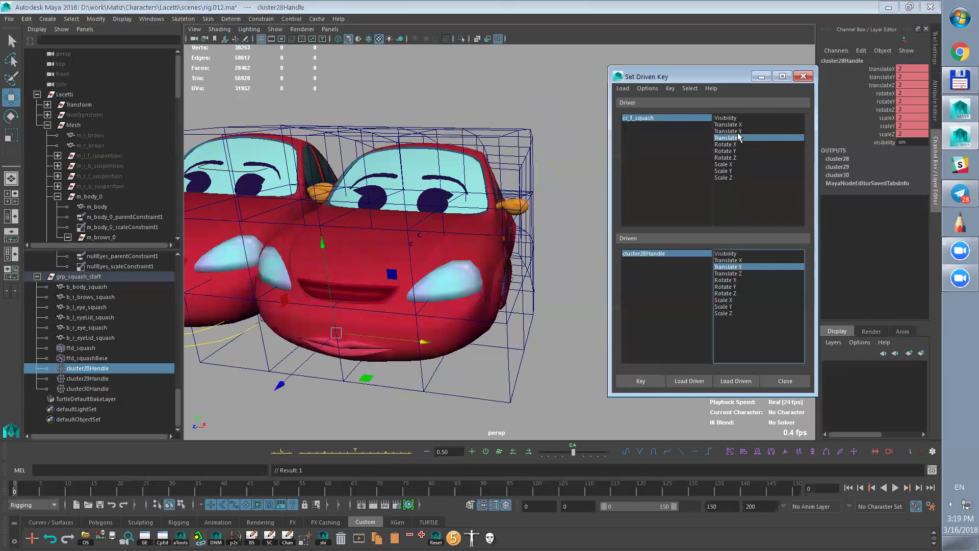
click(739, 132)
click(655, 379)
click(730, 260)
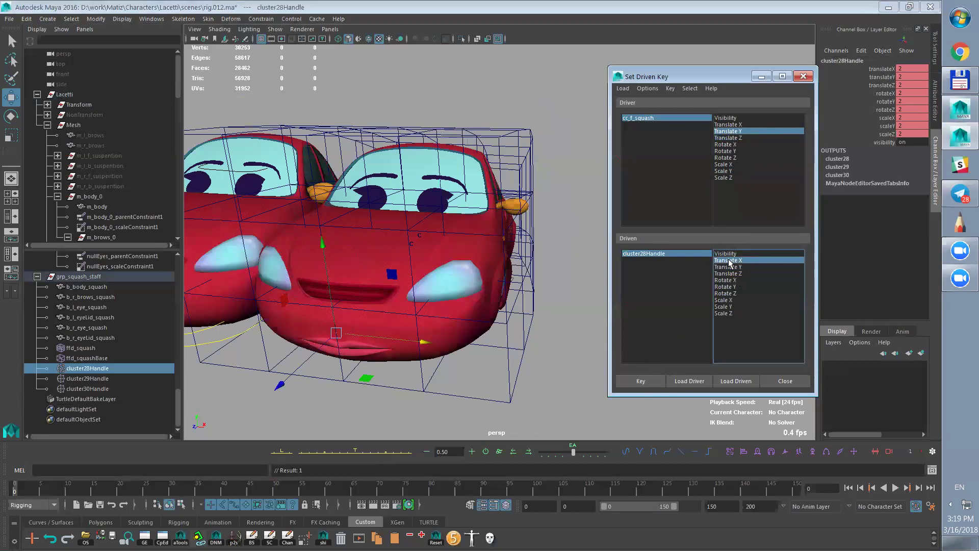
click(734, 125)
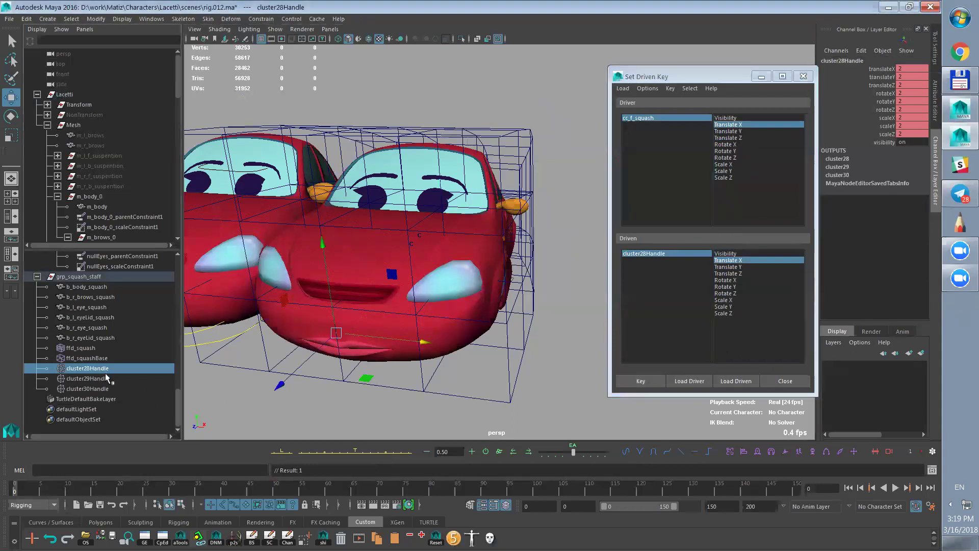
- Load cluster28Handle's driven curves in the Graph Editor and give all their keys linear tangents
click(144, 536)
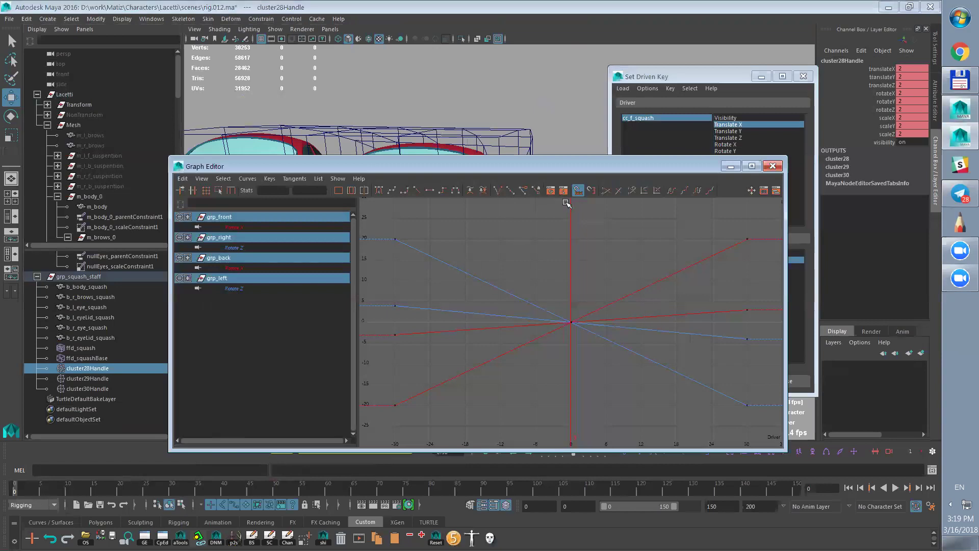
click(578, 191)
click(552, 193)
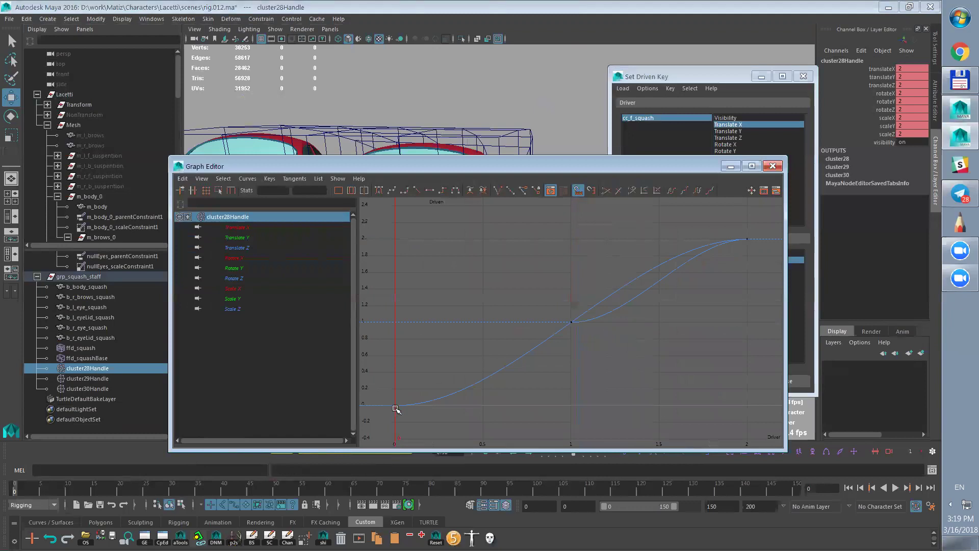
drag(397, 403, 386, 432)
click(554, 368)
click(417, 190)
- Set both pre infinity and post infinity of cluster28Handle's driven curves to Linear and close the Graph Editor
click(248, 179)
mouse_move(285, 197)
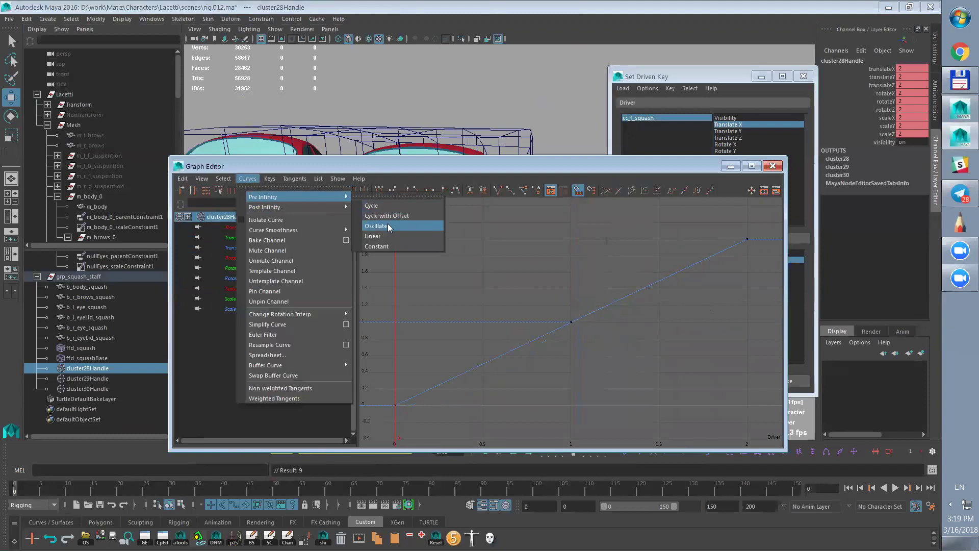
click(385, 236)
click(247, 178)
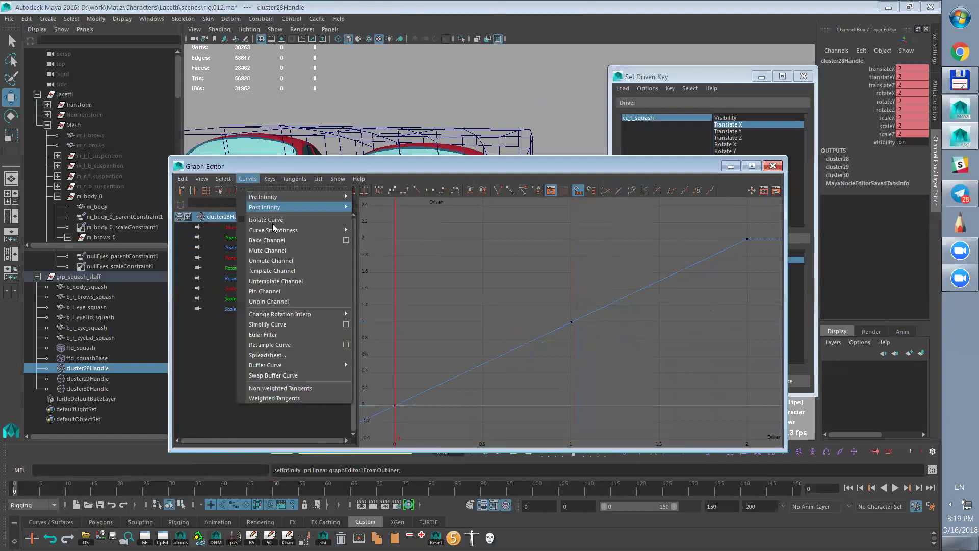
mouse_move(311, 207)
click(377, 247)
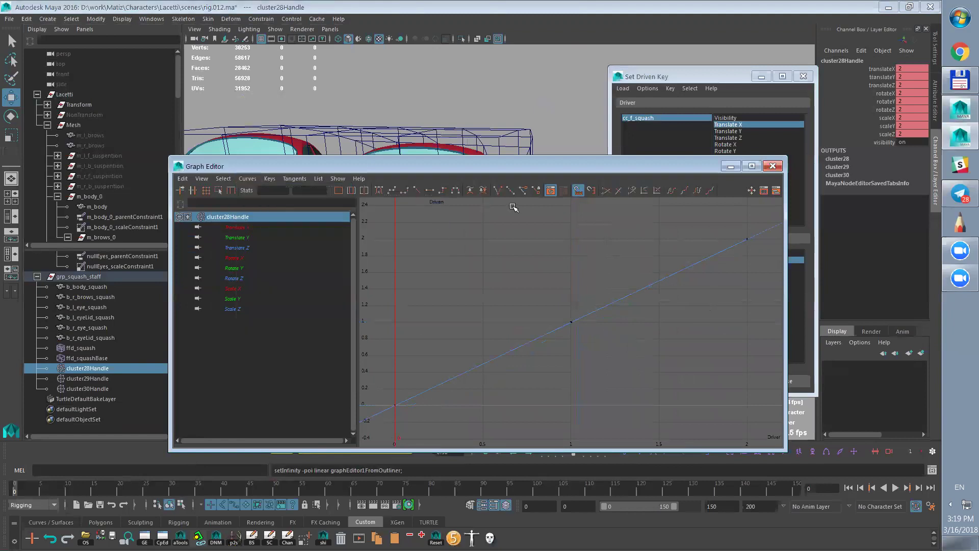
click(773, 166)
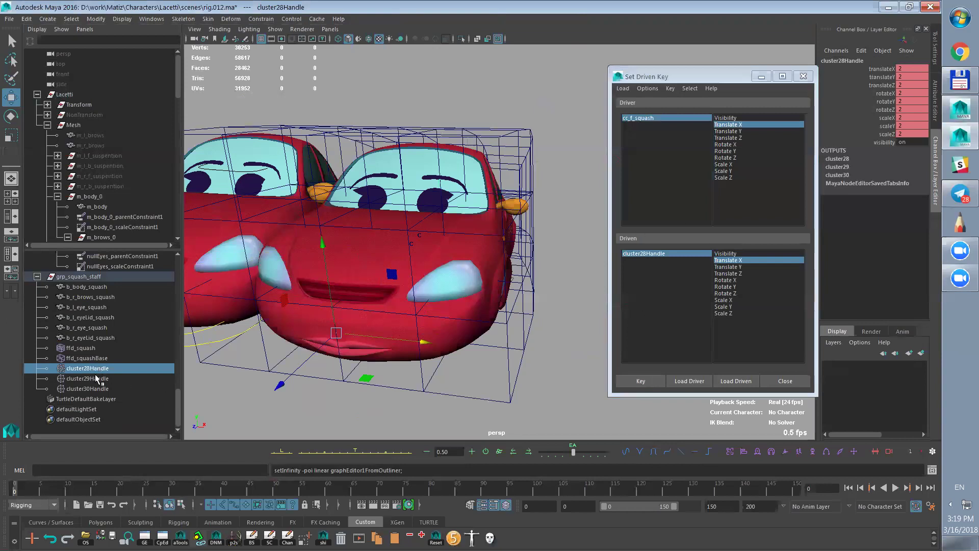
- Reset cc_f_squash by setting its scale channels to 1 and its translate and rotate channels to 0
scroll(368, 364, down, 2)
alt+middle_drag(369, 360, 494, 356)
click(317, 335)
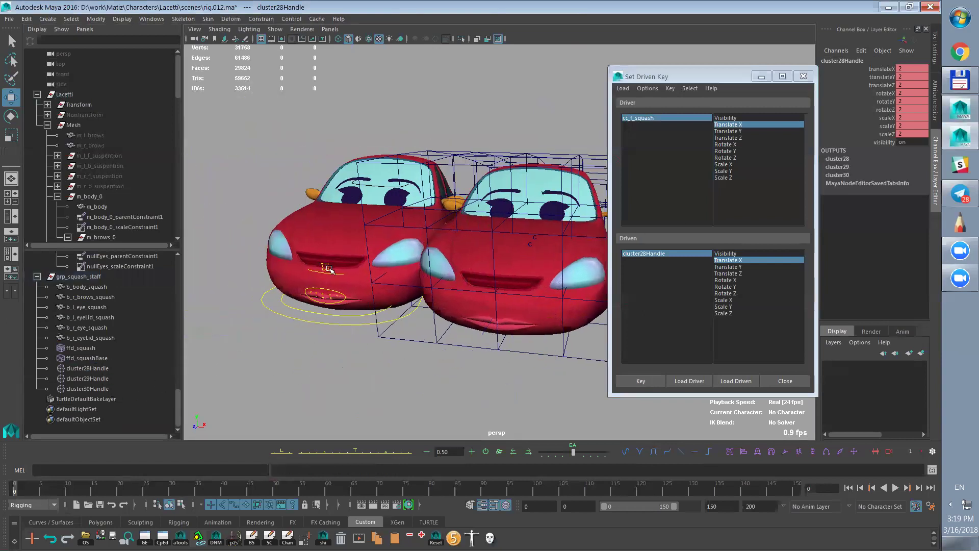
click(328, 267)
drag(906, 134, 907, 118)
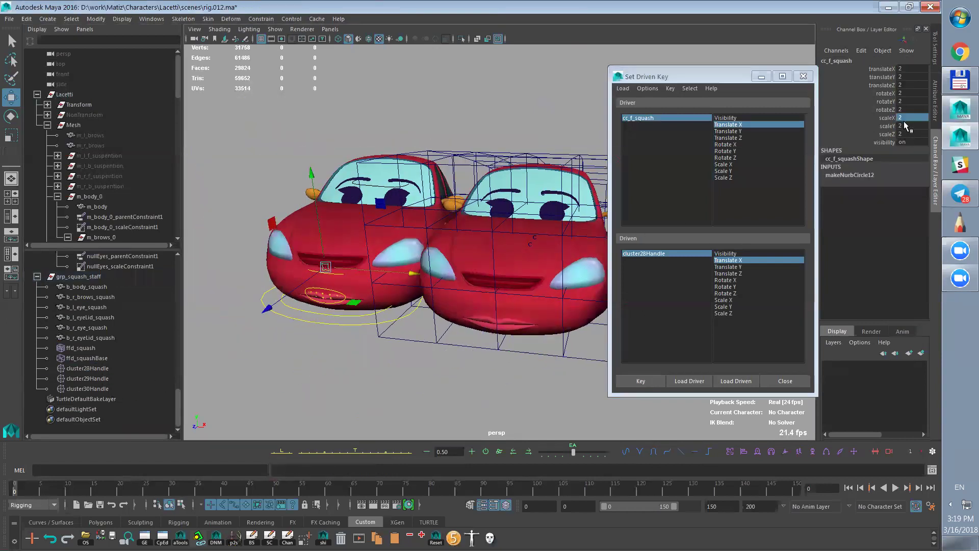
key(Return)
drag(906, 70, 906, 109)
text(0)
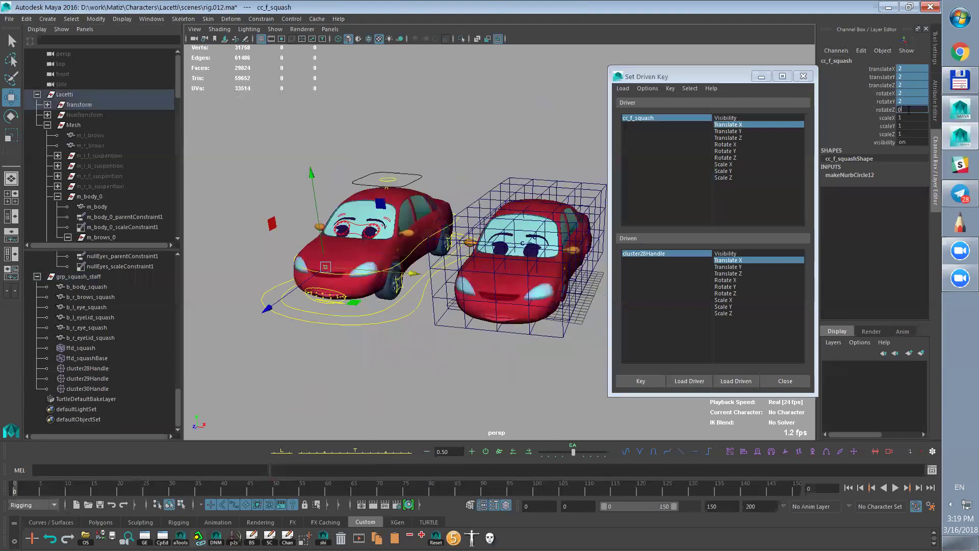
key(Return)
- Try moving cc_f_squash freely and along its Z axis to test the front deformation, undoing each move
alt+drag(390, 337, 415, 327)
drag(326, 268, 343, 259)
key(ctrl+z)
alt+drag(368, 292, 337, 304)
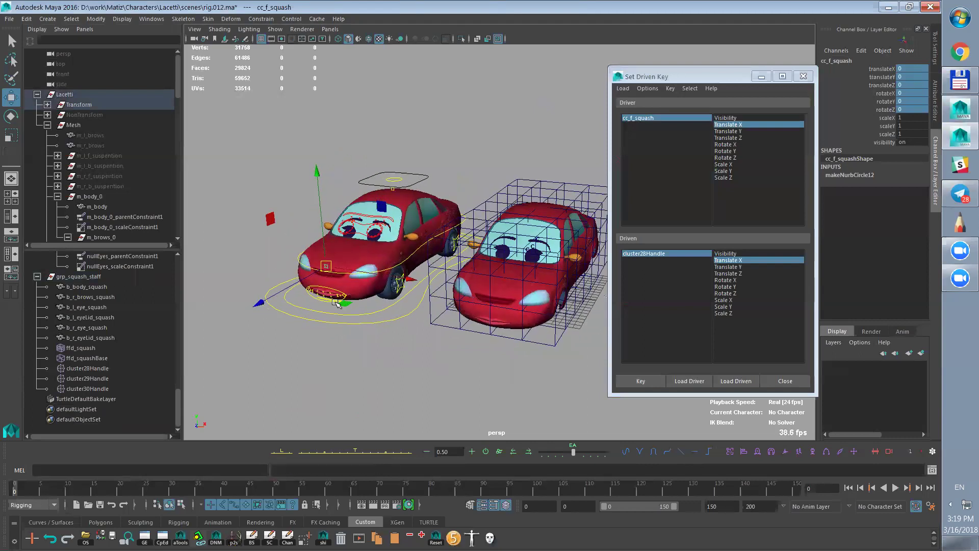
drag(263, 303, 239, 315)
key(ctrl+z)
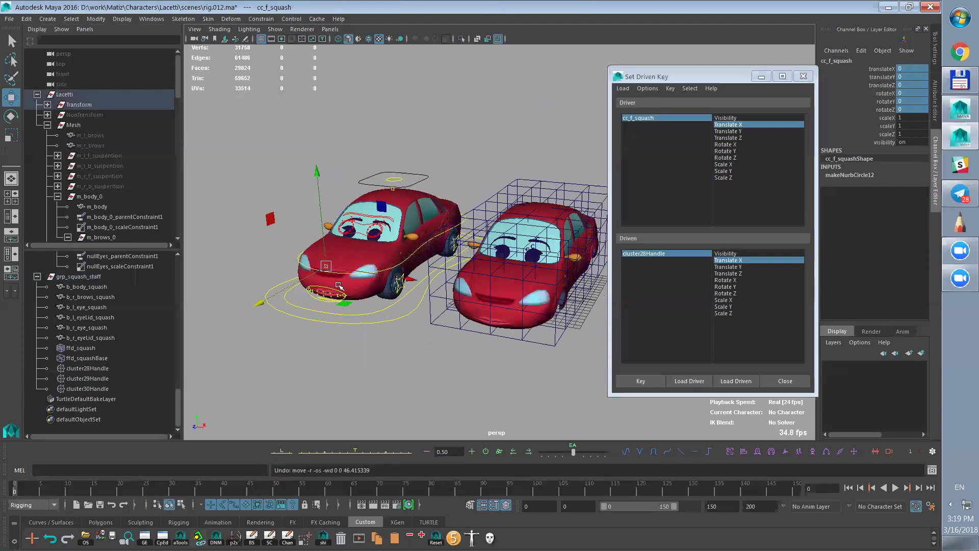
- Test the front deformation by rotating cc_f_squash freely in several directions
key(e)
drag(337, 288, 409, 263)
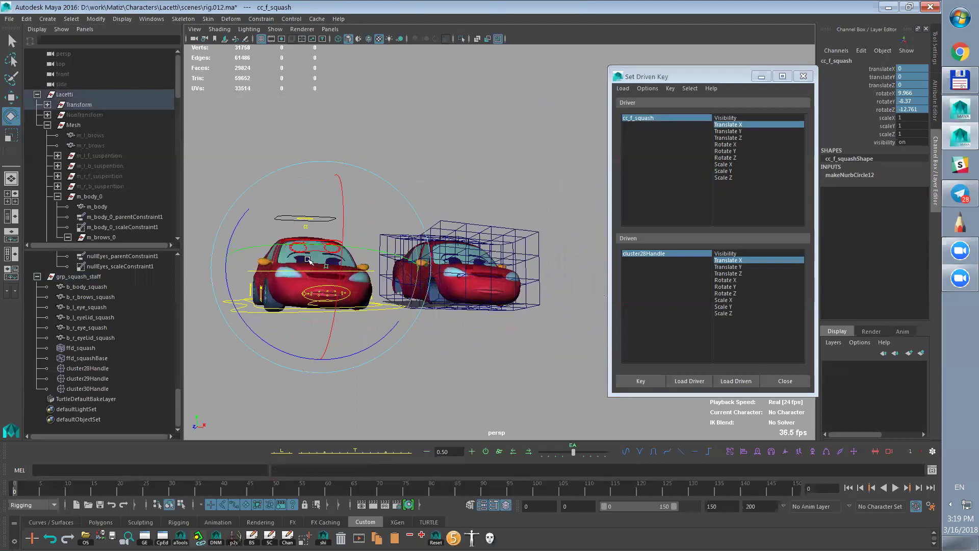
mouse_move(312, 301)
mouse_down()
mouse_move(332, 305)
mouse_move(306, 319)
mouse_up()
alt+drag(306, 318, 466, 313)
drag(349, 282, 372, 259)
key(e)
- Move cc_f_squash to about -9.8, 10.1, 1.8 and scale it in X to about 1.27 to test the front deformation
key(w)
drag(346, 308, 387, 256)
alt+drag(407, 344, 420, 384)
alt+middle_drag(422, 339, 428, 403)
key(e)
alt+drag(420, 349, 426, 314)
key(w)
alt+middle_drag(426, 314, 427, 332)
alt+drag(426, 333, 450, 322)
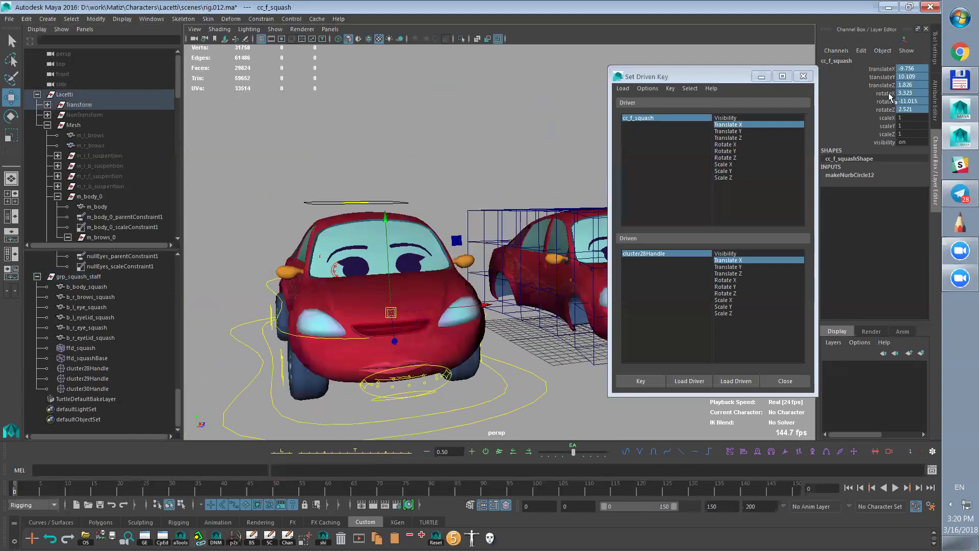
key(r)
drag(391, 313, 403, 316)
- Return cc_f_squash to its neutral pose with translate and rotate at 0 and scale at 1
scroll(503, 336, down, 3)
alt+drag(509, 352, 383, 359)
drag(910, 70, 916, 133)
text(0)
key(Return)
text(1)
key(Return)
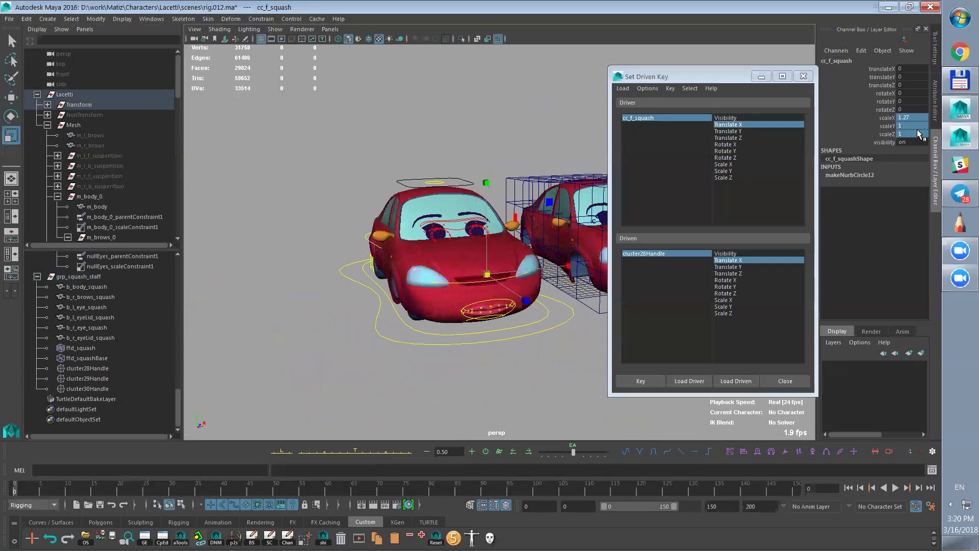
- Hide the visibility channel of the middle and back squash controls, cc_m_squash and cc_b_squash
alt+middle_drag(490, 315, 445, 330)
alt+drag(499, 347, 519, 229)
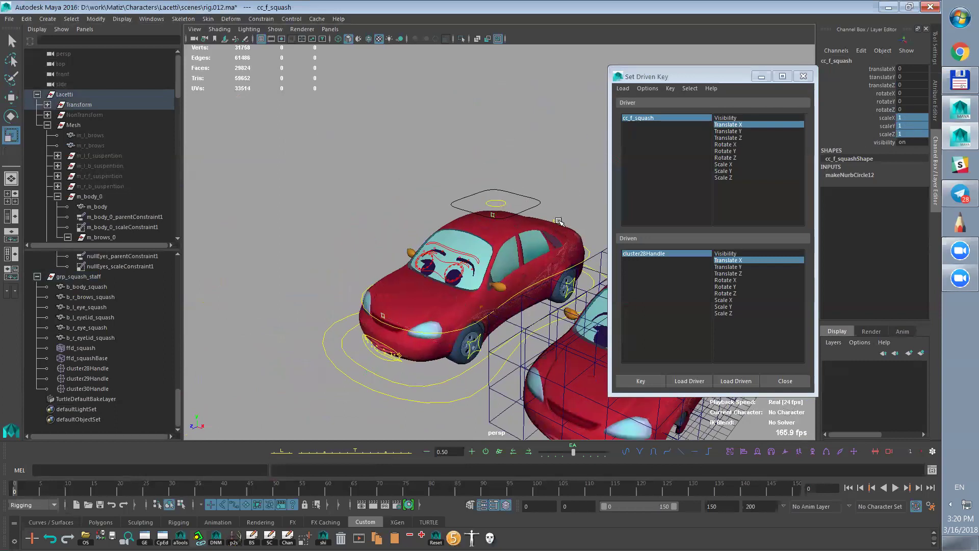
click(555, 221)
click(891, 142)
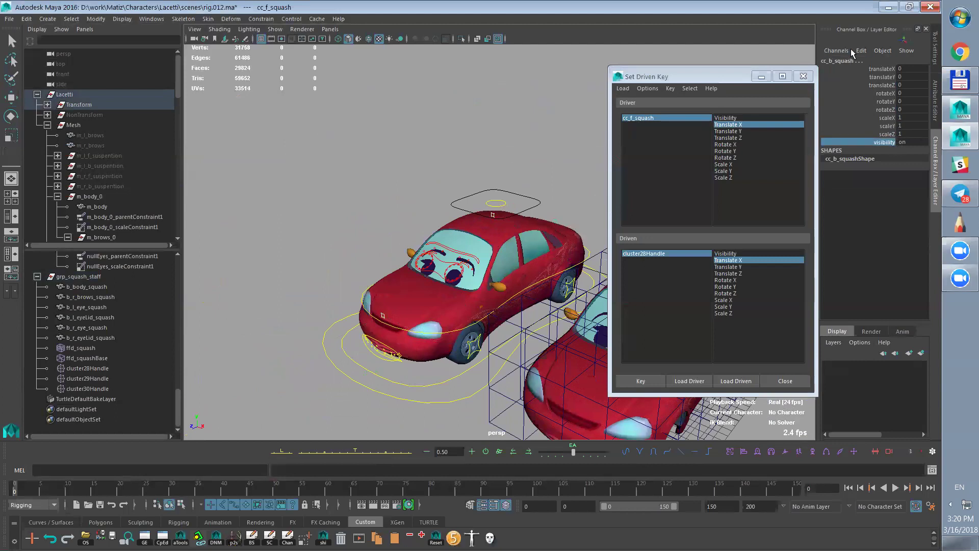
click(851, 52)
click(855, 297)
- Try scaling the selected squash controls, undo the scaling and clear the selection
key(r)
alt+middle_drag(492, 366, 430, 352)
mouse_move(430, 352)
alt+mouse_down()
mouse_move(447, 343)
mouse_move(432, 354)
alt+mouse_up()
alt+middle_drag(372, 287, 375, 293)
click(513, 139)
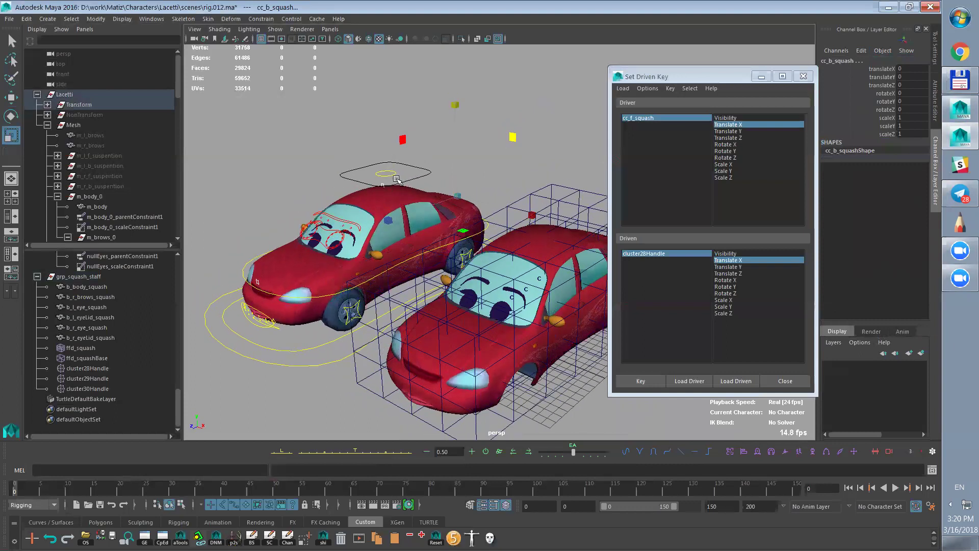
key(ctrl+z)
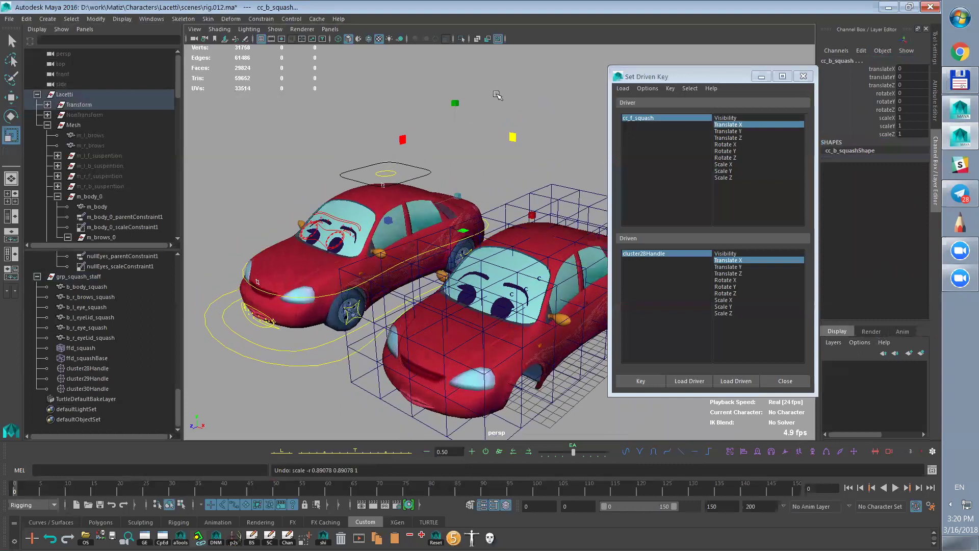
click(498, 95)
- Load cc_m_squash as the driver and cluster29Handle as the driven object for Set Driven Key
click(383, 182)
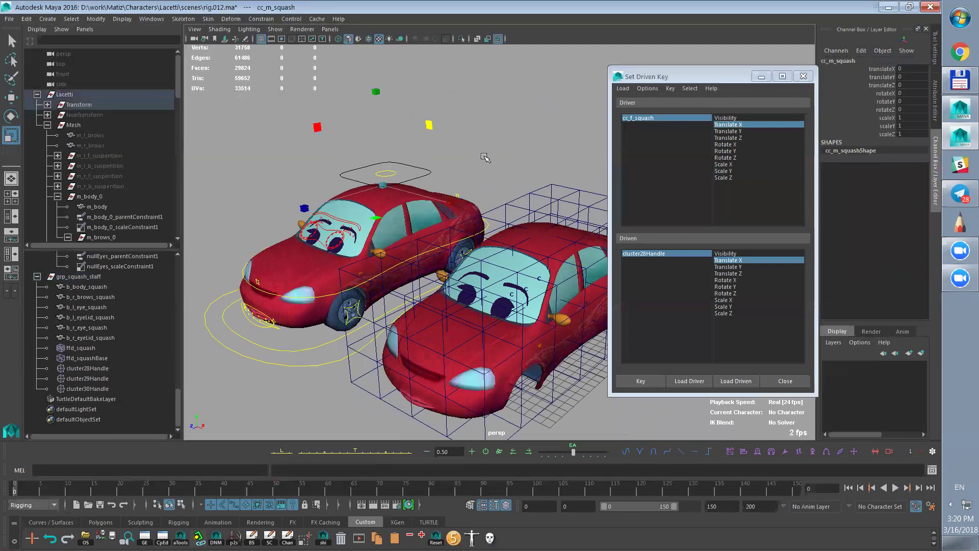
click(698, 381)
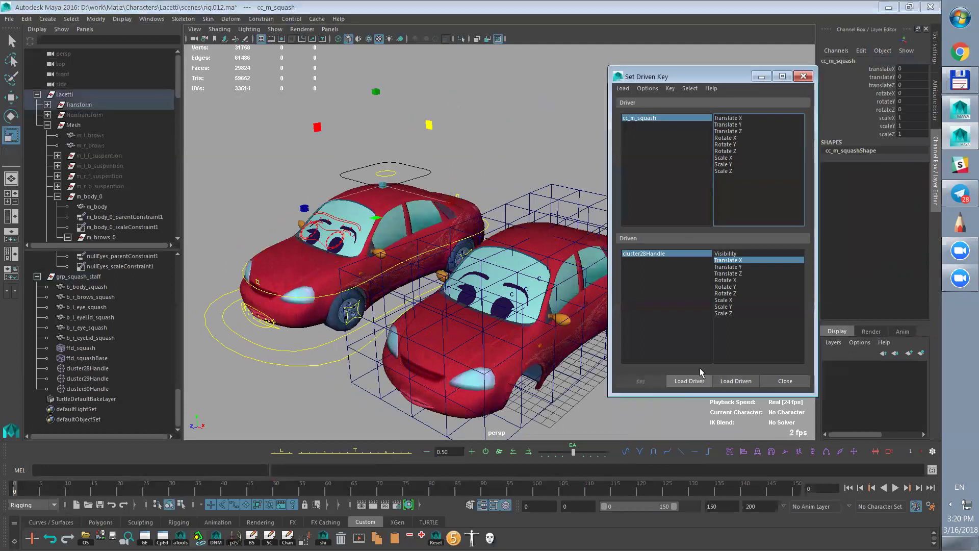
click(108, 377)
alt+drag(470, 371, 460, 377)
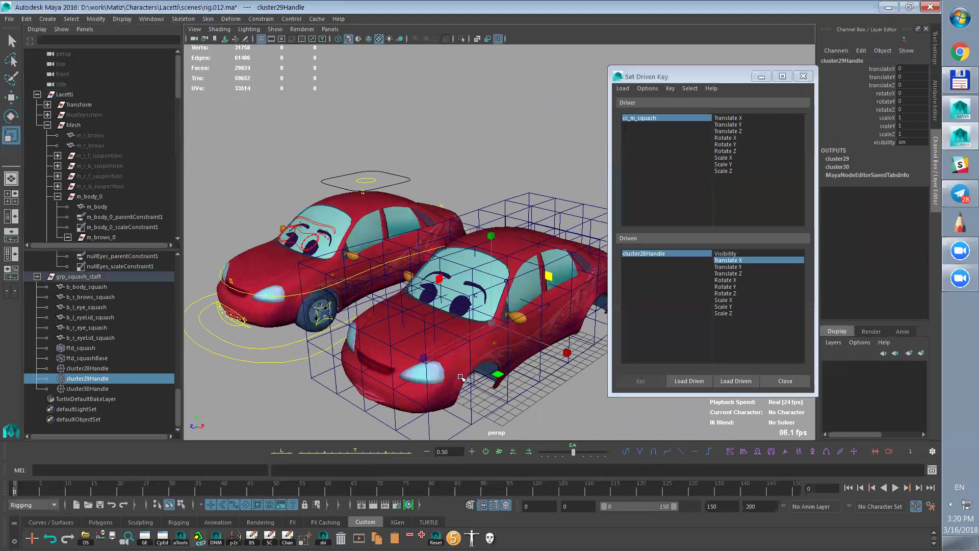
click(737, 384)
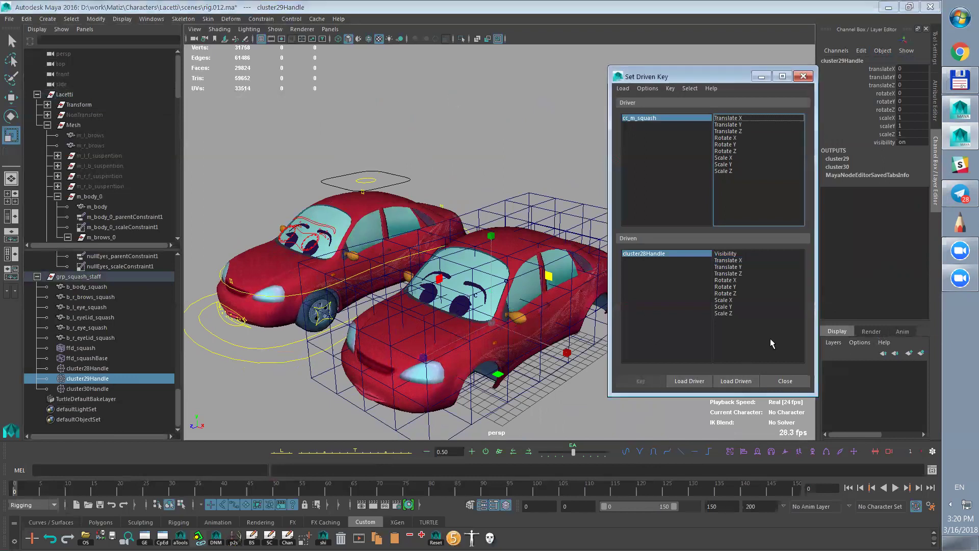
- Key cluster29Handle's Translate X, Y and Z against cc_m_squash's matching translate channels at the value 0
click(735, 120)
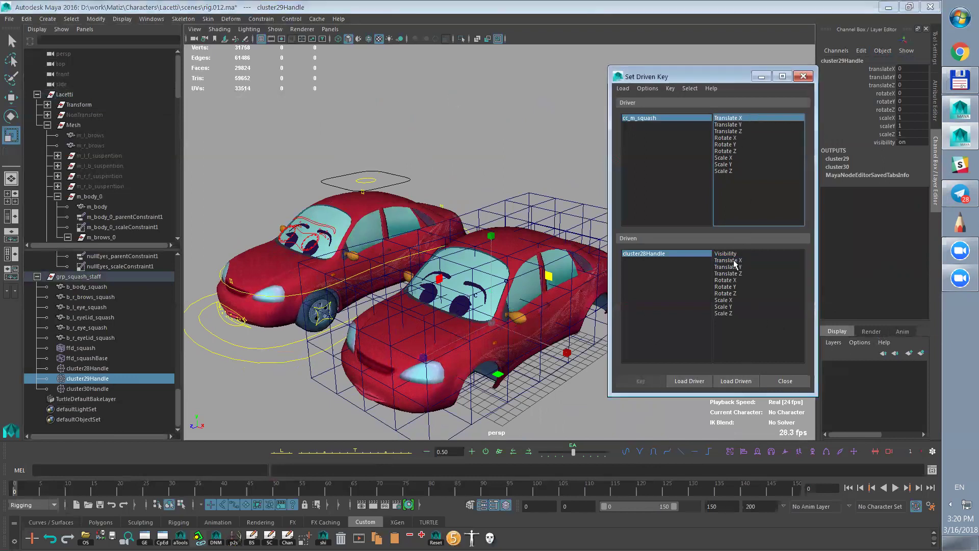
click(735, 261)
click(641, 381)
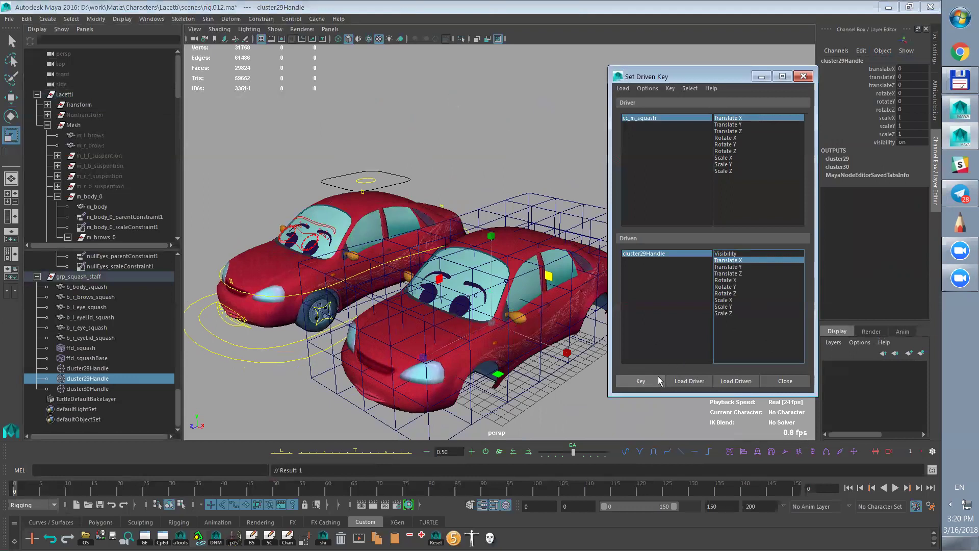
click(745, 125)
click(739, 266)
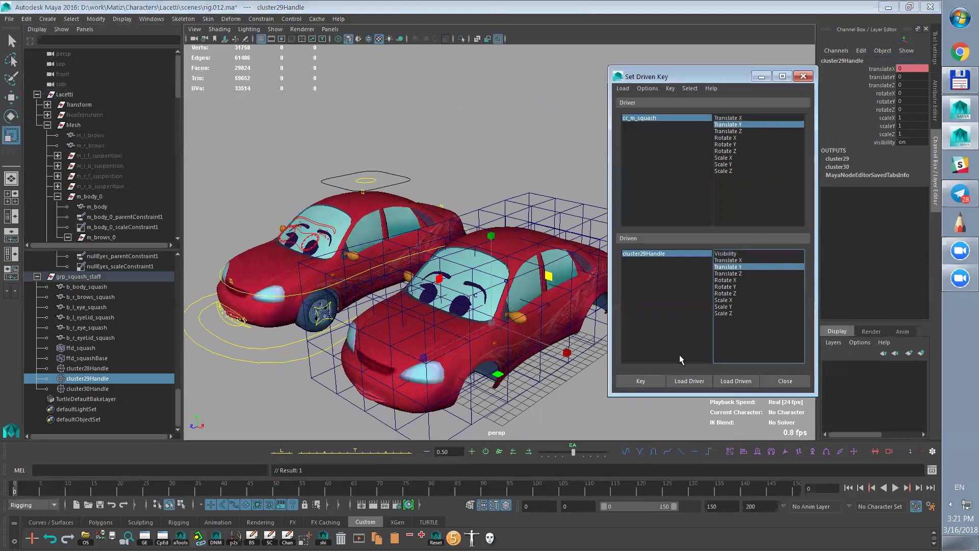
click(640, 381)
click(742, 132)
click(738, 274)
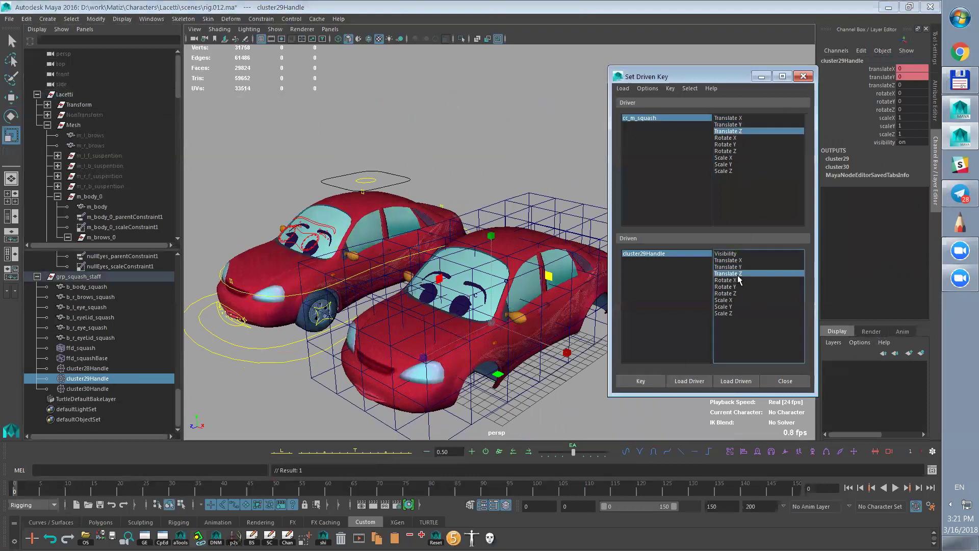
click(661, 381)
- Key cluster29Handle's Rotate X, Y and Z against cc_m_squash's matching rotate channels at the value 0
click(733, 139)
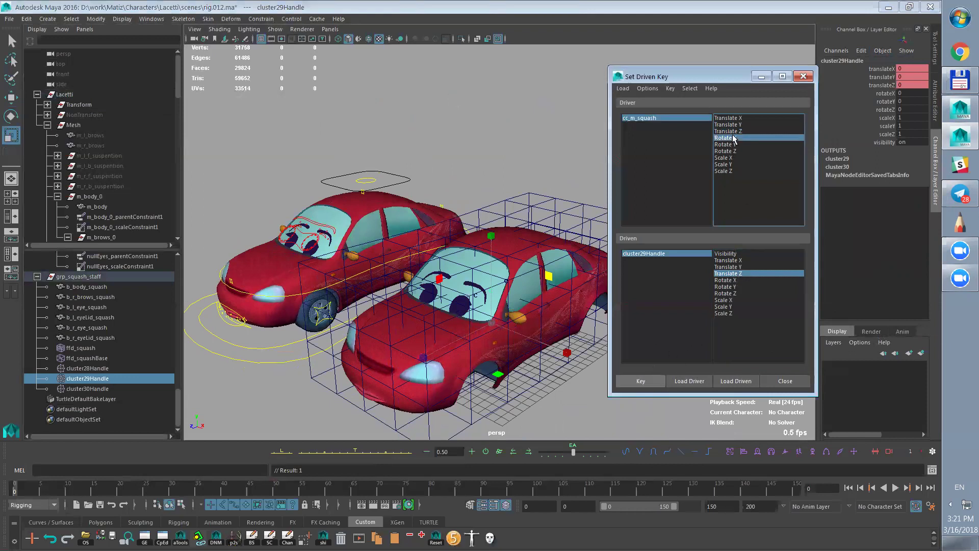
click(740, 280)
click(652, 382)
click(734, 144)
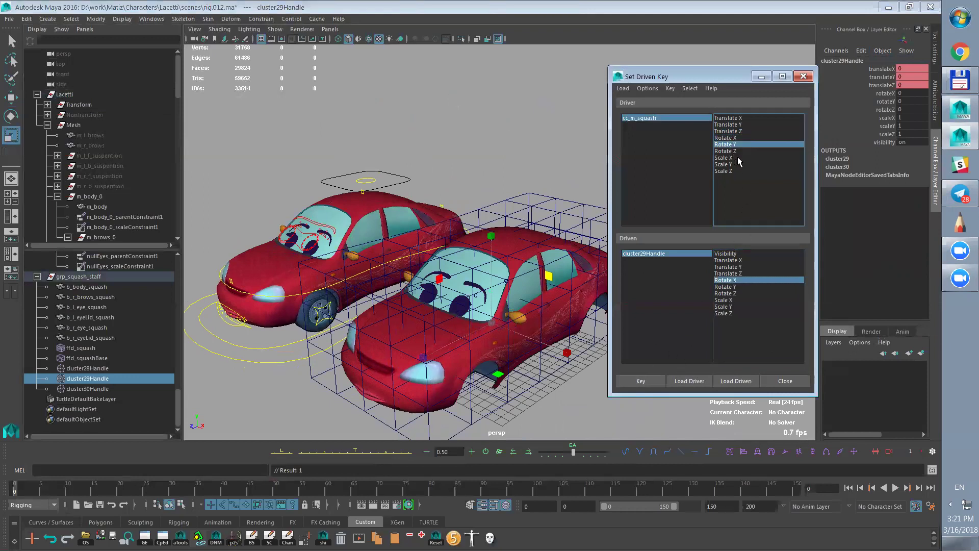
click(734, 287)
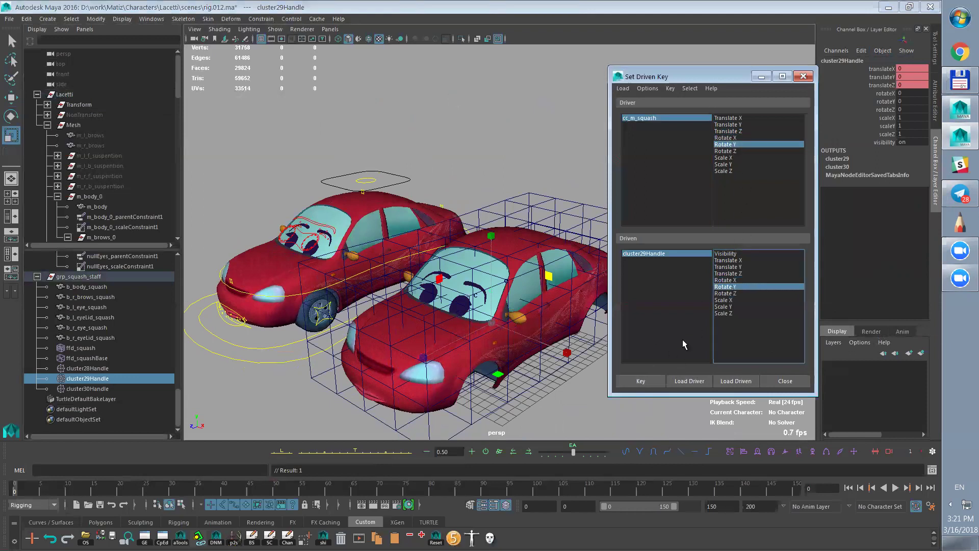
click(735, 151)
click(734, 294)
click(658, 382)
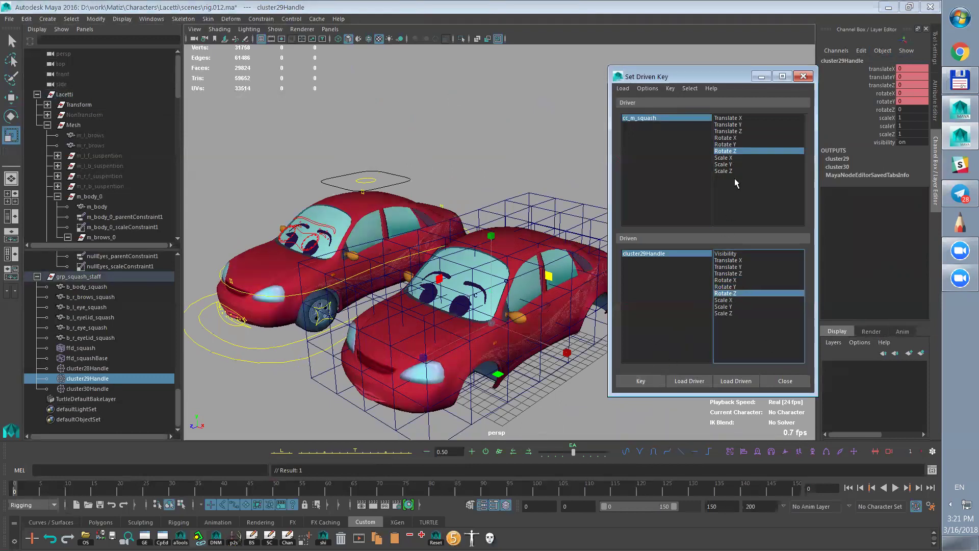
- Key cluster29Handle's Scale X, Y and Z against cc_m_squash's matching scale channels at the value 1
click(736, 158)
click(723, 300)
click(641, 381)
click(730, 165)
click(724, 307)
click(641, 381)
click(729, 171)
click(732, 314)
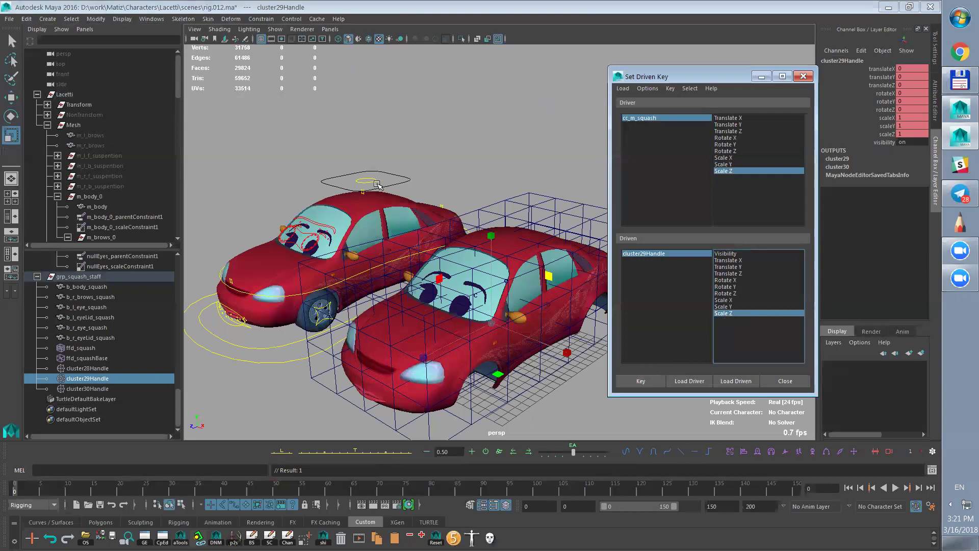
- Set all translate, rotate and scale channels of both cc_m_squash and cluster29Handle to 2
click(654, 119)
drag(910, 68, 913, 134)
key(Return)
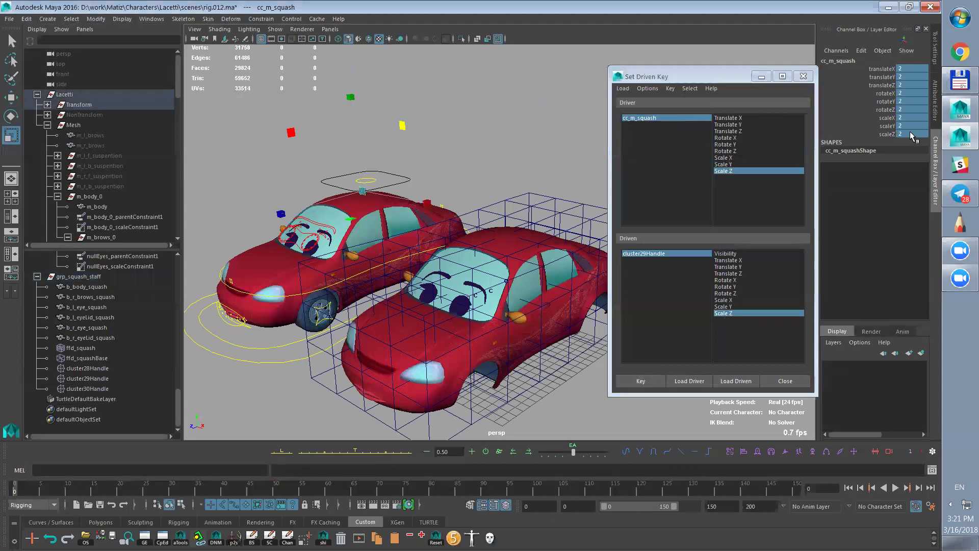
click(658, 253)
drag(910, 71, 904, 143)
text(2)
key(Return)
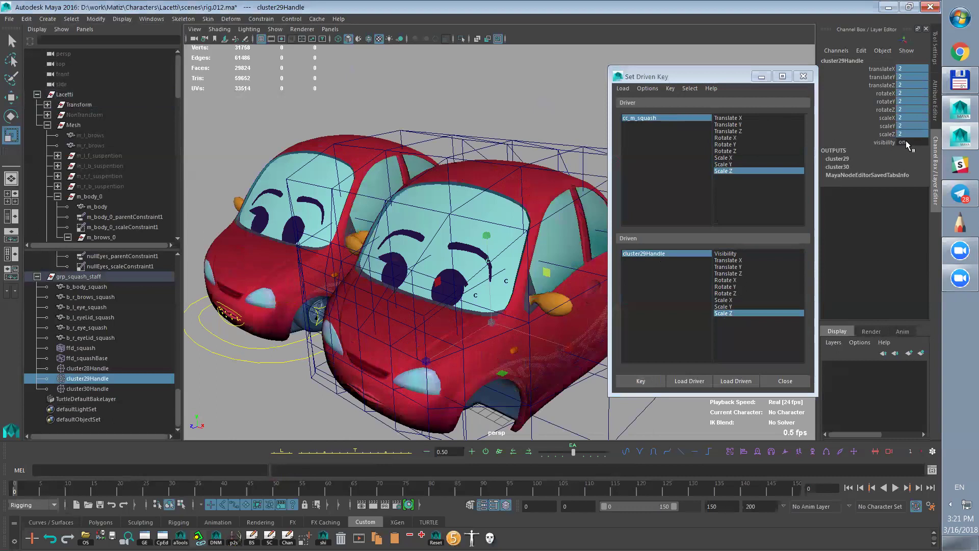
- Key cluster29Handle's Scale Z, Y and X against cc_m_squash's matching scale channels at the value 2
alt+drag(553, 373, 515, 345)
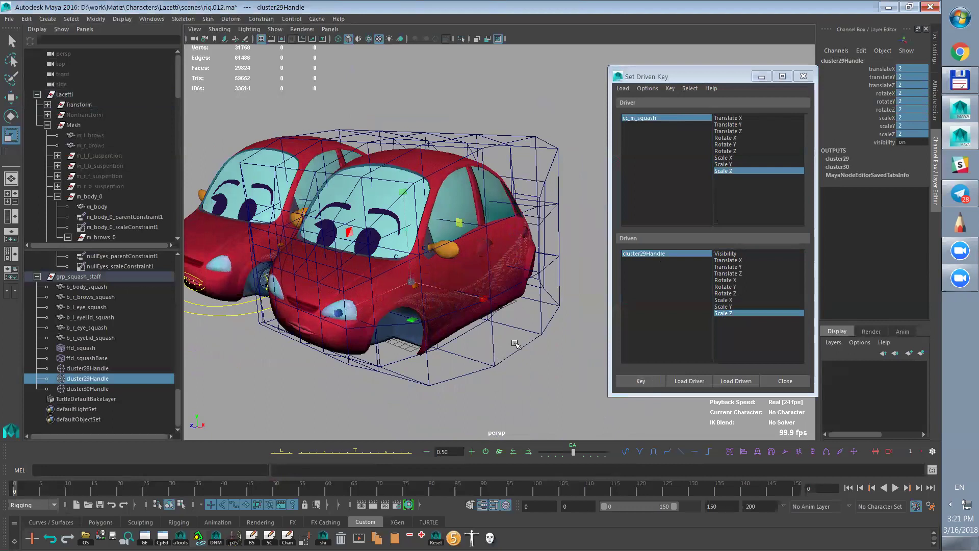
click(651, 381)
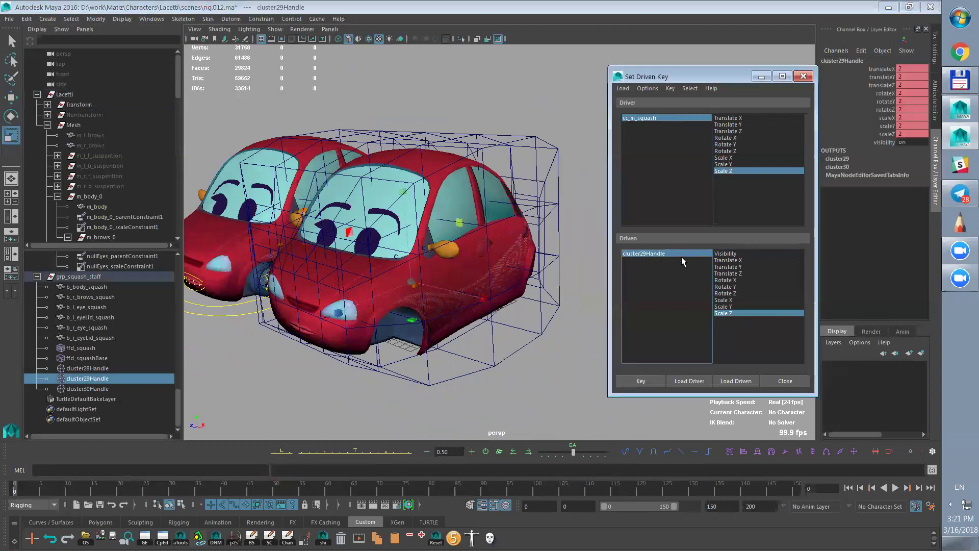
click(650, 382)
click(730, 164)
click(728, 307)
click(647, 381)
click(726, 158)
click(723, 299)
click(648, 382)
- Key cluster29Handle's Rotate Z, Y and X against cc_m_squash's matching rotate channels at the value 2
click(733, 151)
click(726, 294)
click(641, 380)
click(735, 145)
click(735, 287)
click(641, 382)
click(737, 138)
click(730, 280)
click(643, 381)
- Key cluster29Handle's Translate Z, Y and X against cc_m_squash's matching translate channels at the value 2
click(733, 132)
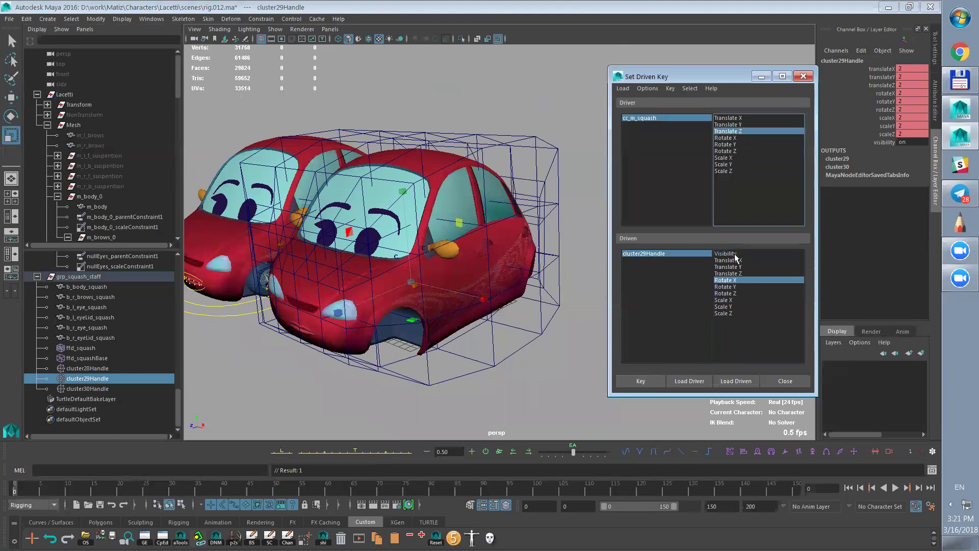
click(731, 274)
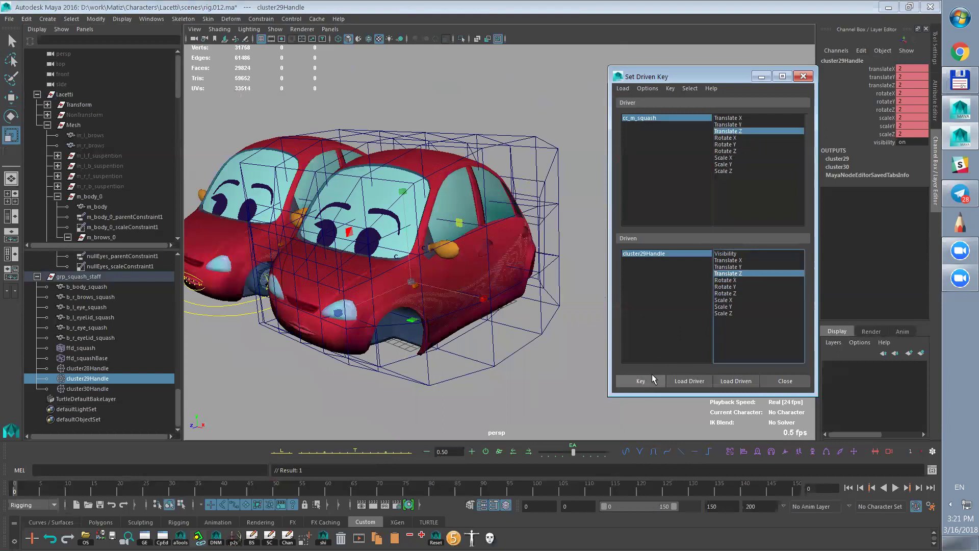
click(740, 125)
click(729, 267)
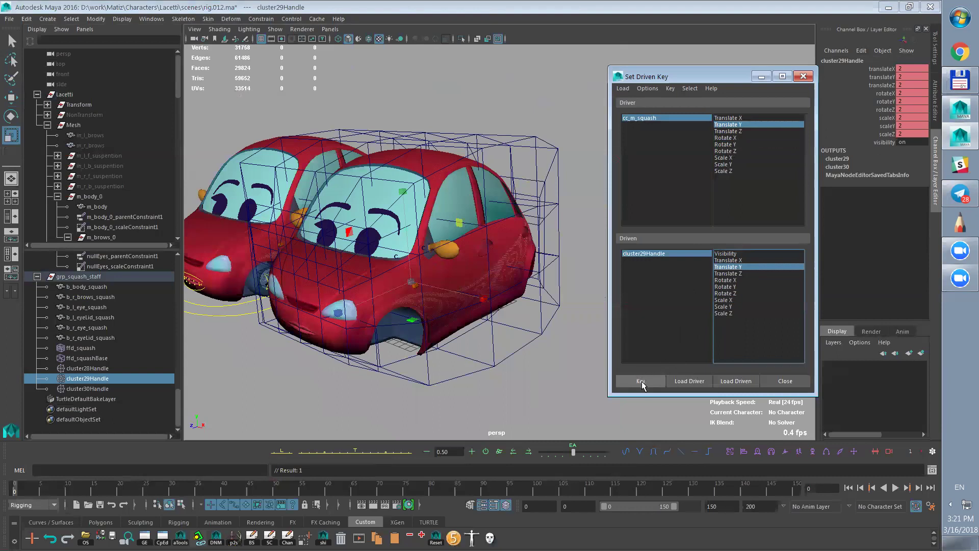
click(735, 118)
click(732, 261)
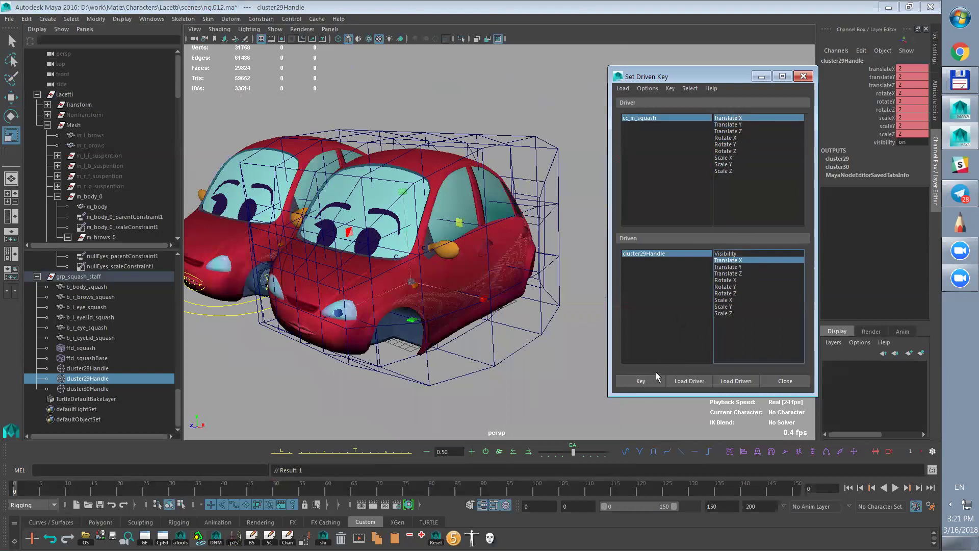
- Give all of cluster29Handle's driven-key curves linear tangents and set both their pre-infinity and post-infinity to linear
alt+middle_drag(424, 349, 445, 345)
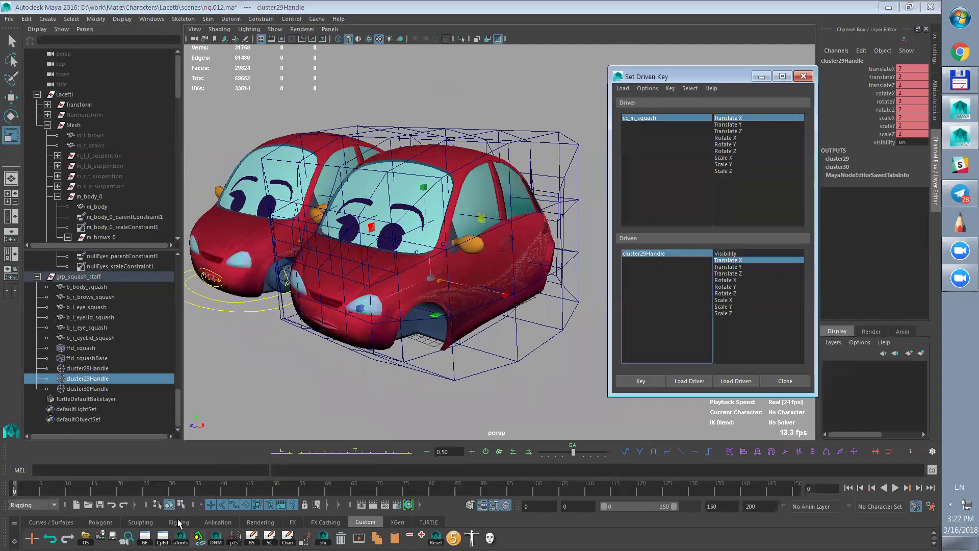
click(145, 536)
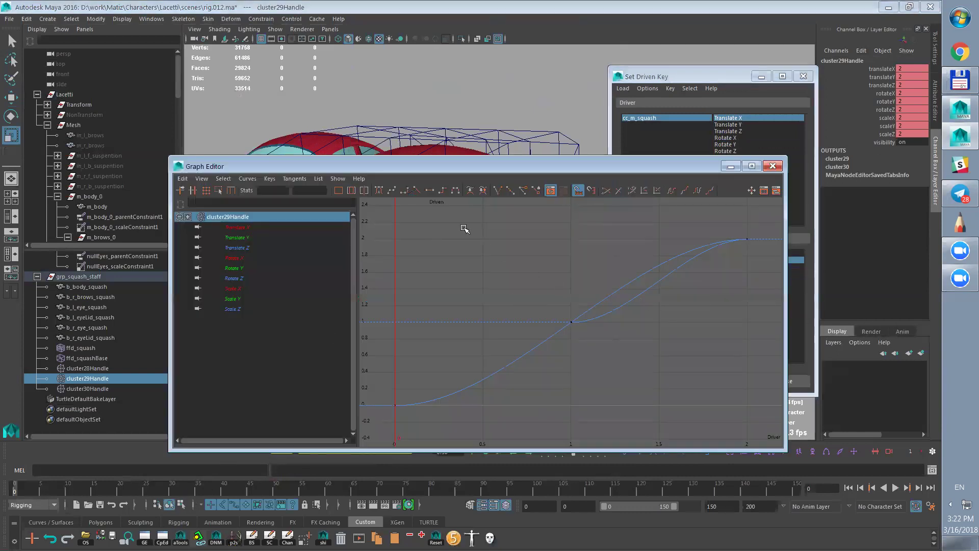
click(393, 192)
click(269, 178)
click(248, 178)
mouse_move(265, 196)
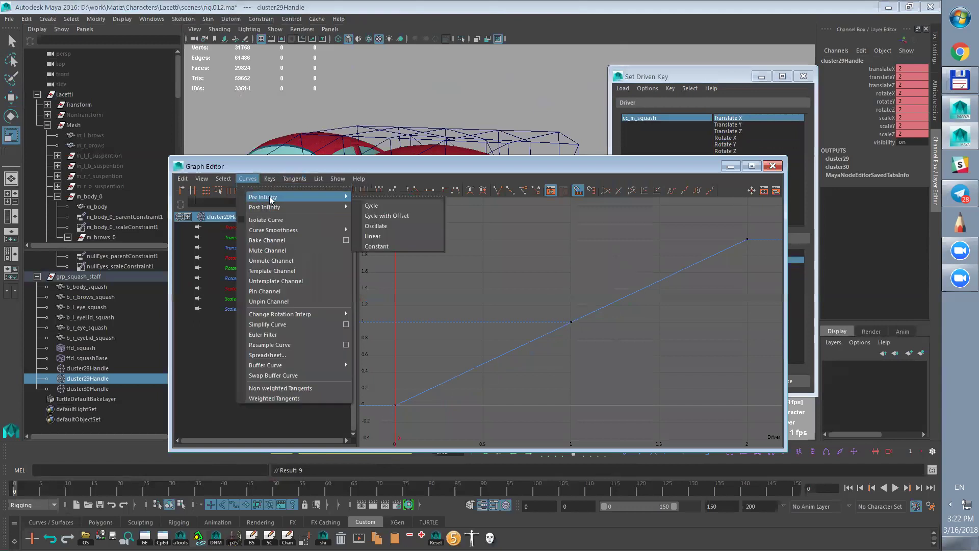
click(377, 235)
click(248, 179)
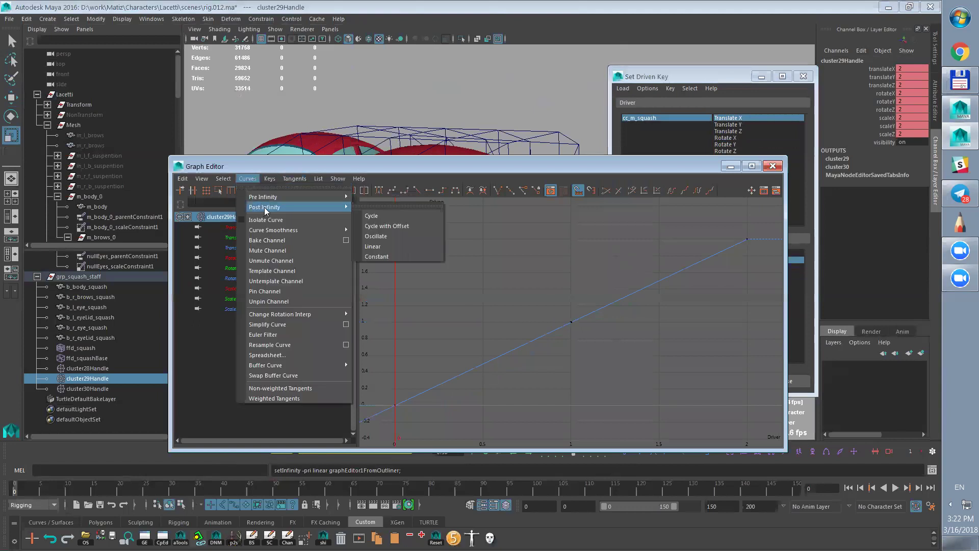
click(395, 236)
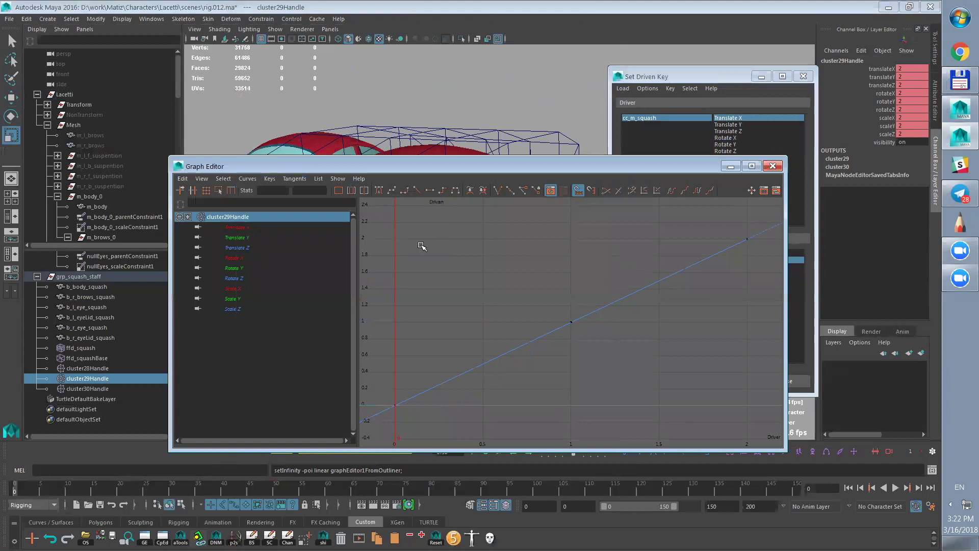
click(731, 167)
- Reset cc_m_squash's translate and rotate channels to 0 and its scale channels to 1
click(659, 118)
drag(905, 70, 906, 135)
text(0)
key(Return)
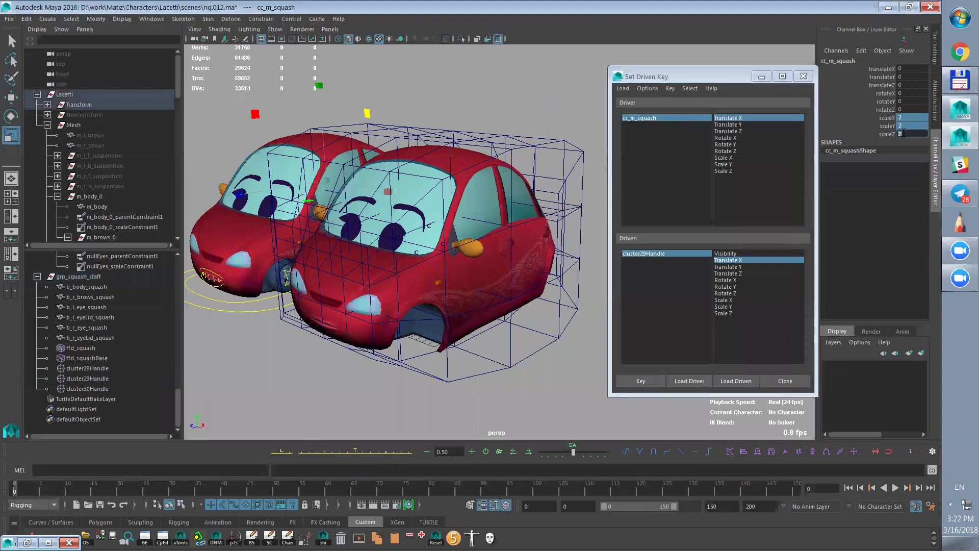
text(1)
key(Return)
- Scale cc_m_squash freehand to test the car body's deformation, and reset its Scale X, Y and Z to 1
alt+drag(379, 257, 433, 261)
mouse_move(327, 181)
mouse_down()
mouse_move(338, 181)
mouse_move(329, 182)
mouse_up()
middle_drag(329, 183, 328, 182)
drag(327, 182, 329, 183)
alt+drag(456, 243, 565, 228)
middle_drag(531, 236, 517, 238)
mouse_move(516, 240)
alt+mouse_down()
mouse_move(490, 238)
mouse_move(534, 235)
alt+mouse_up()
drag(914, 123, 907, 130)
text(0)
key(Return)
text(1)
key(Return)
- Move cc_m_squash freehand to test how the car body follows, and reset its Translate X, Y and Z to 0
alt+drag(434, 233, 357, 245)
key(w)
mouse_move(312, 168)
mouse_down()
mouse_move(311, 158)
mouse_move(312, 176)
mouse_move(311, 163)
mouse_move(295, 168)
mouse_move(318, 179)
mouse_up()
alt+drag(429, 261, 380, 241)
middle_drag(381, 241, 401, 238)
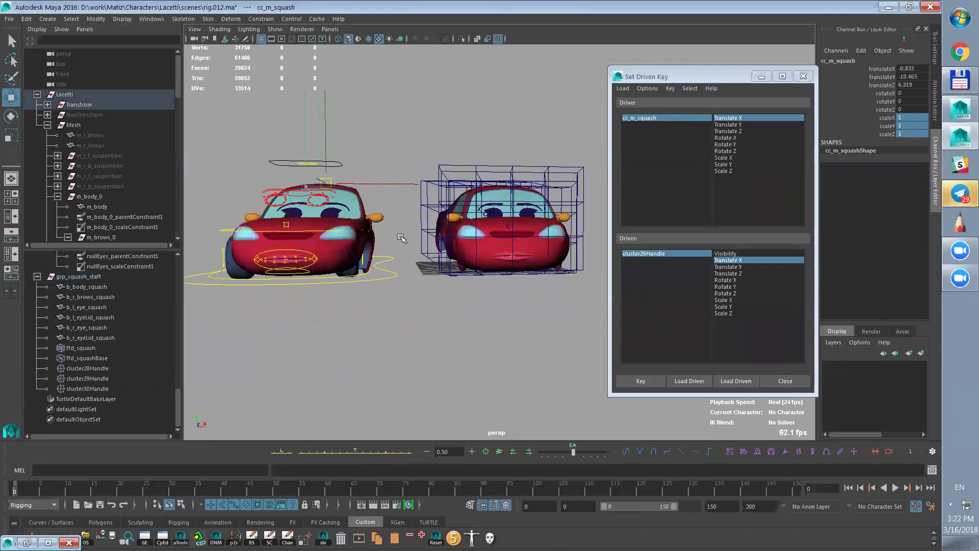
key(ctrl+z)
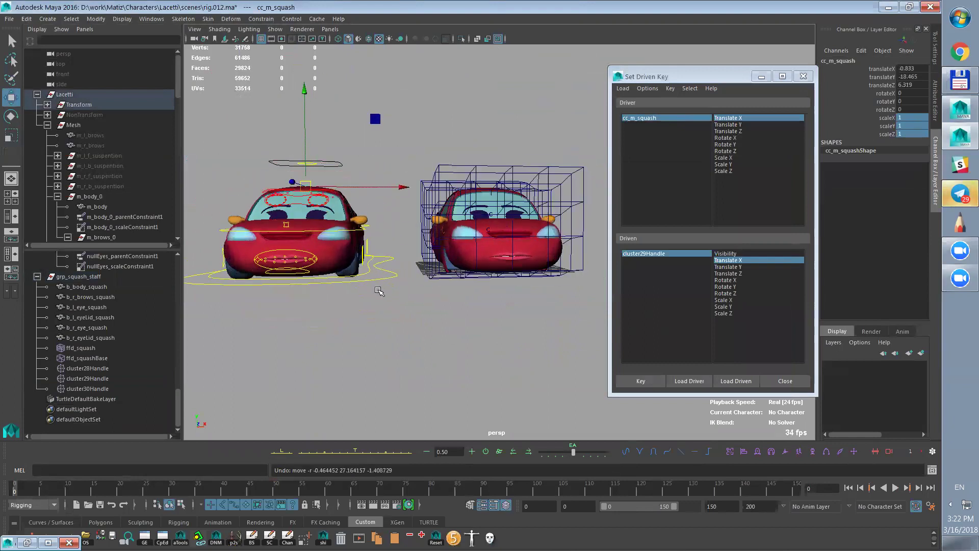
alt+drag(401, 269, 419, 289)
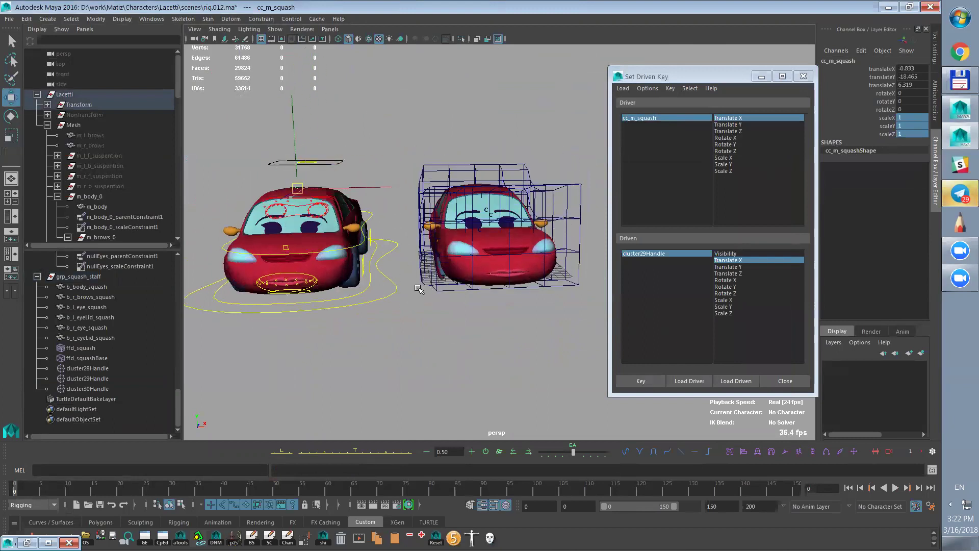
middle_drag(420, 290, 424, 260)
drag(908, 69, 916, 88)
text(0)
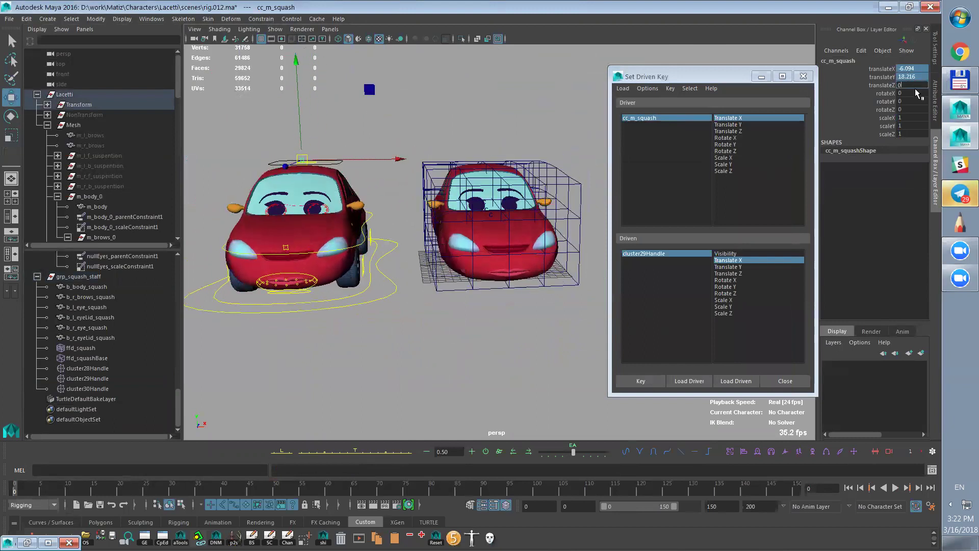
key(Return)
- Load the rear control cc_b_squash as the driver and cluster30Handle as the driven object for Set Driven Key
alt+drag(526, 300, 452, 250)
click(472, 198)
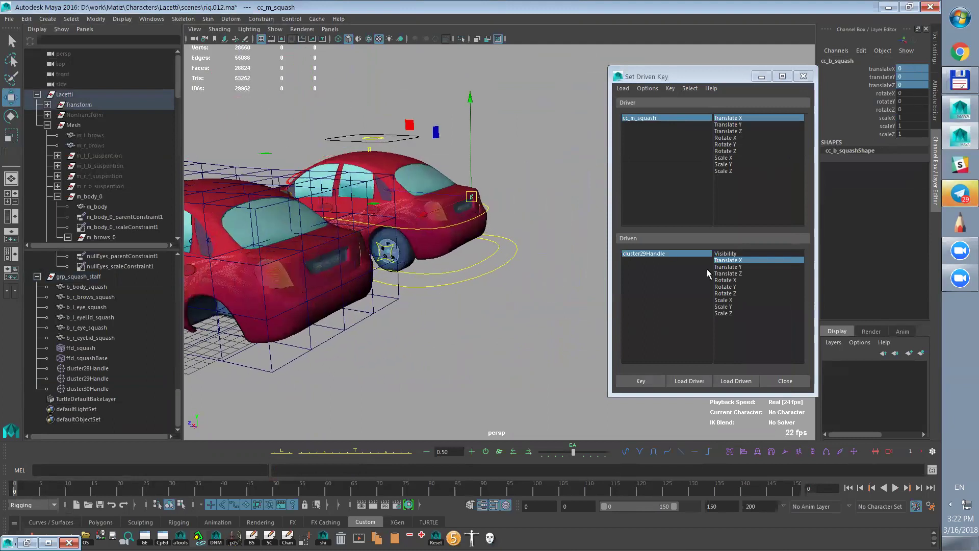
click(697, 383)
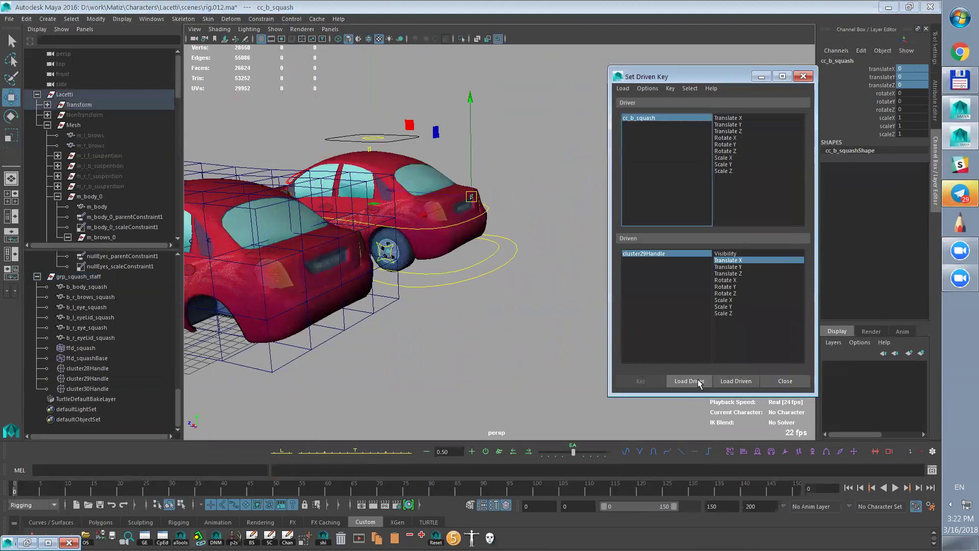
click(105, 391)
click(746, 382)
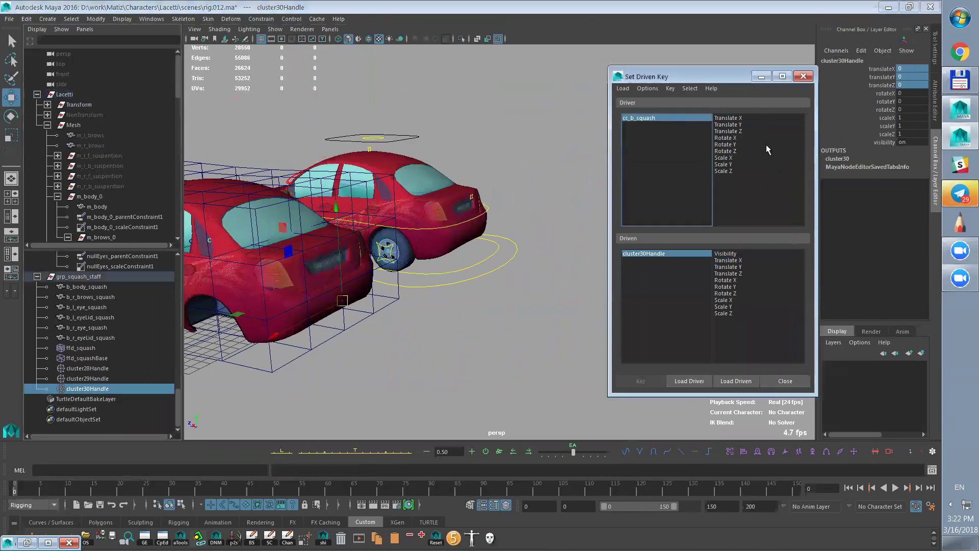
- Key cluster30Handle's Translate X, Y and Z against cc_b_squash's matching translate channels at the value 0
click(728, 117)
click(728, 260)
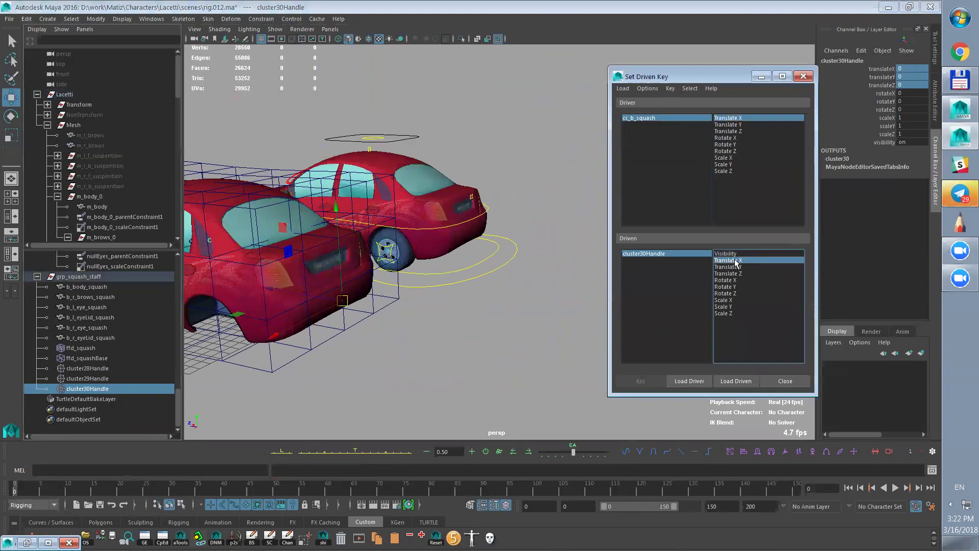
click(547, 418)
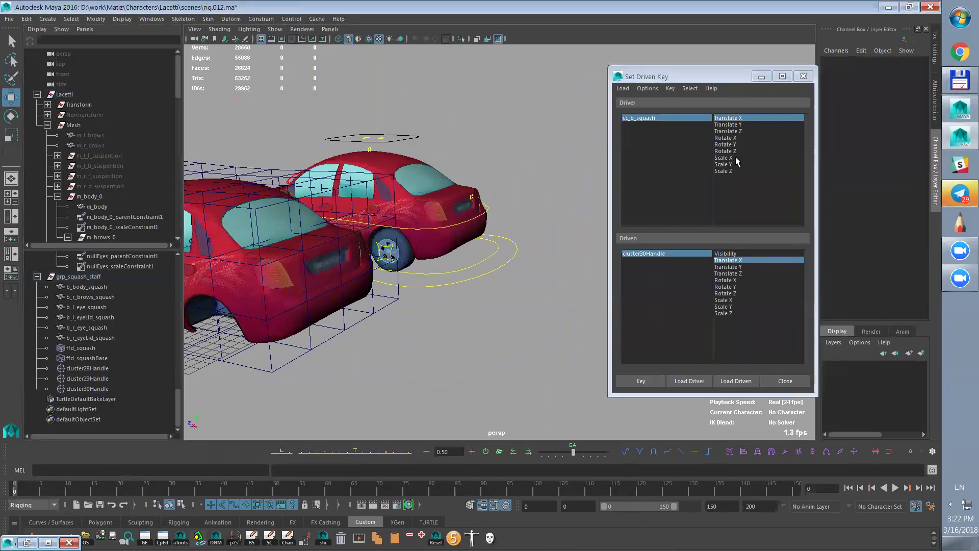
click(735, 121)
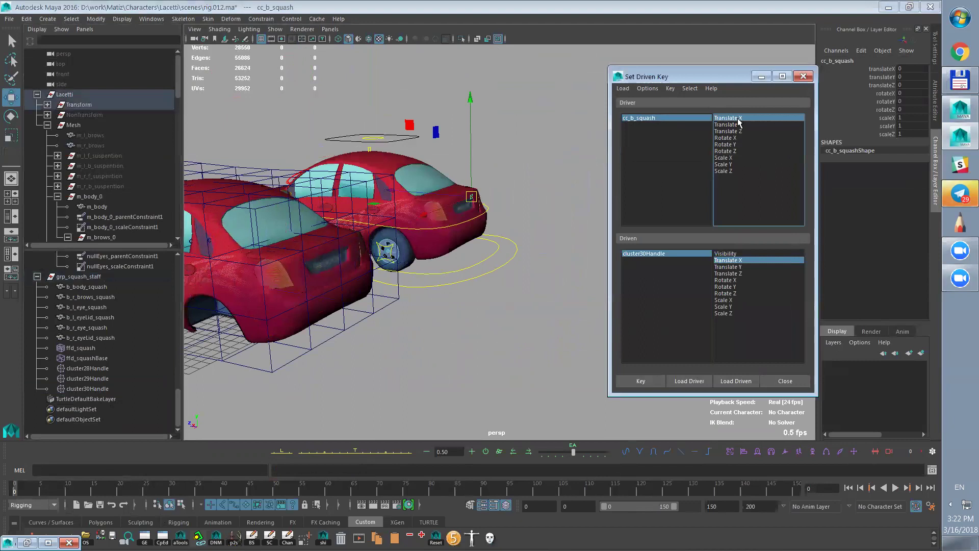
click(683, 254)
click(641, 381)
click(728, 124)
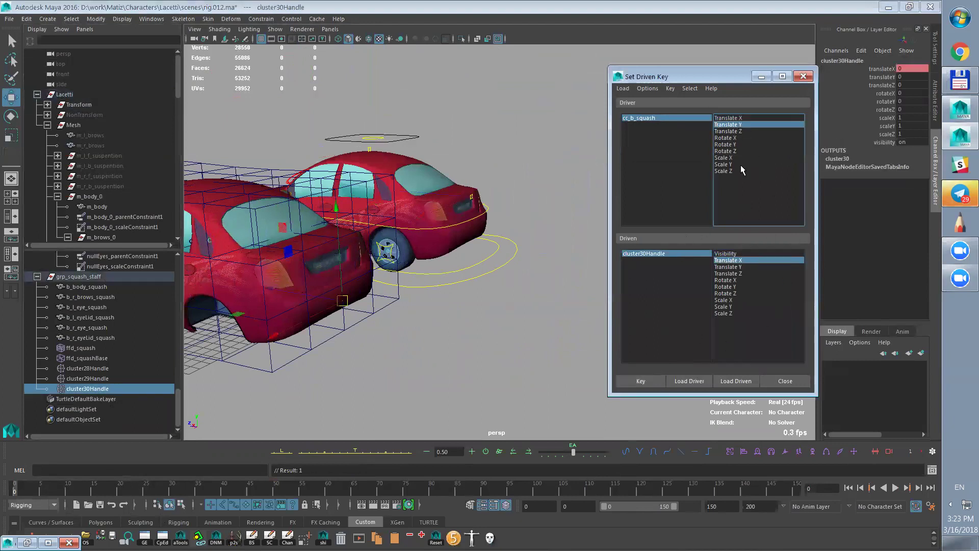
click(730, 267)
click(733, 131)
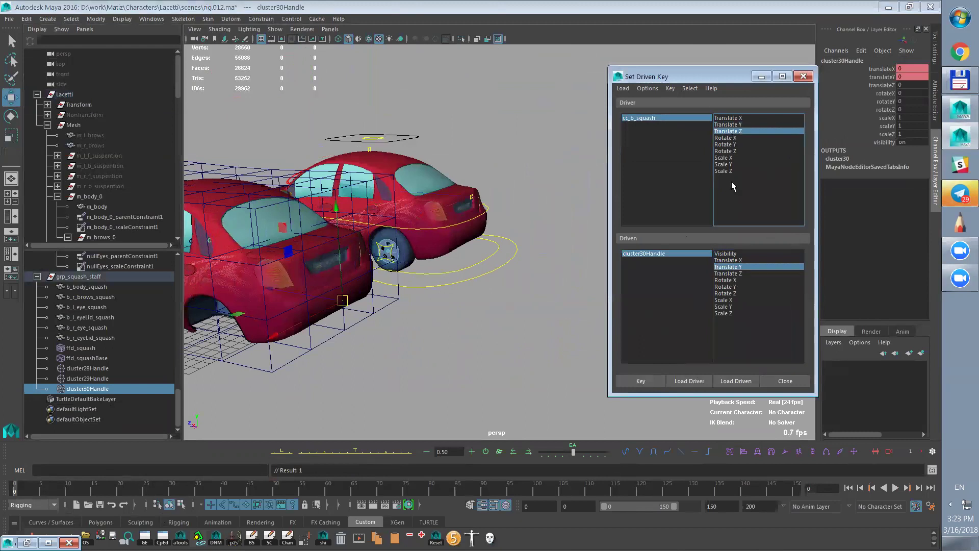
click(728, 274)
click(622, 381)
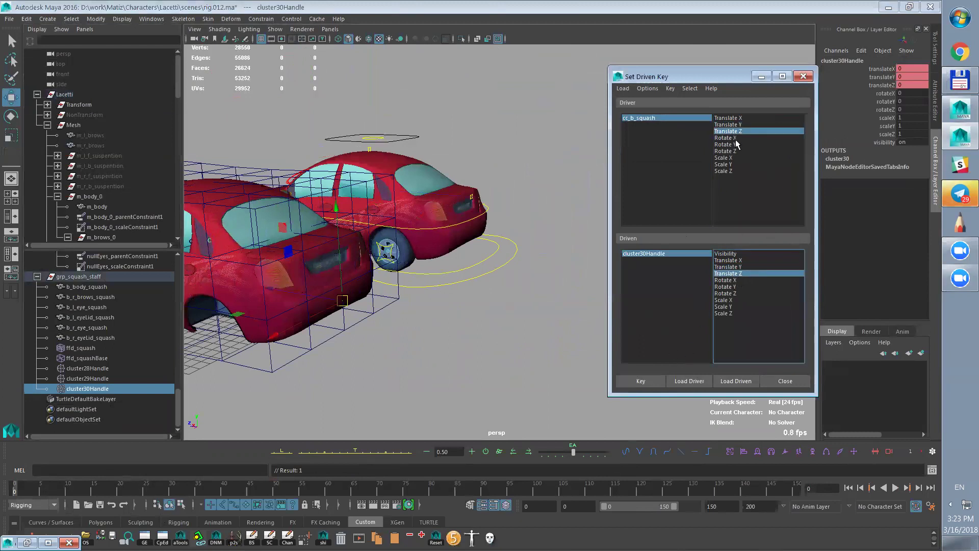
- Key cluster30Handle's Rotate X, Y and Z against cc_b_squash's matching rotate channels at the value 0
click(736, 139)
click(729, 280)
click(649, 380)
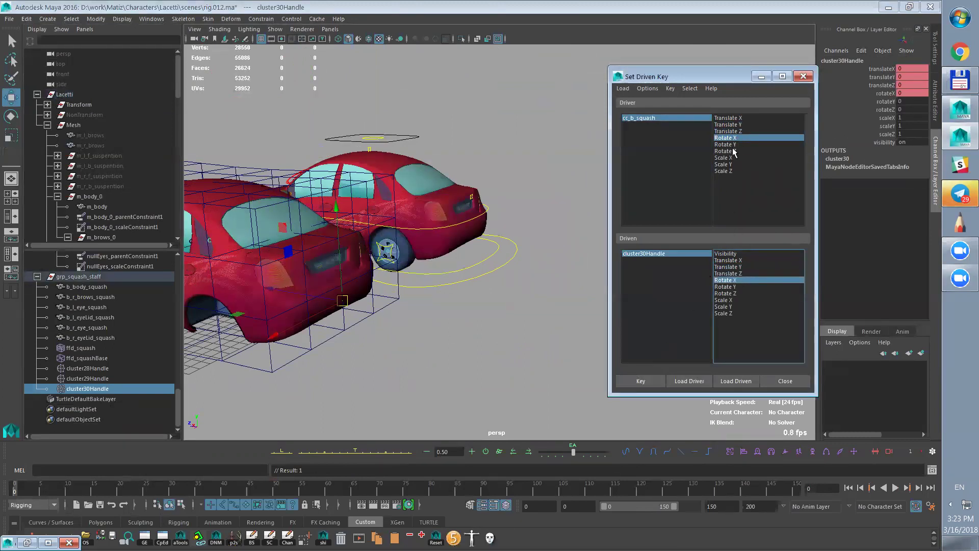
click(733, 146)
click(735, 287)
click(642, 381)
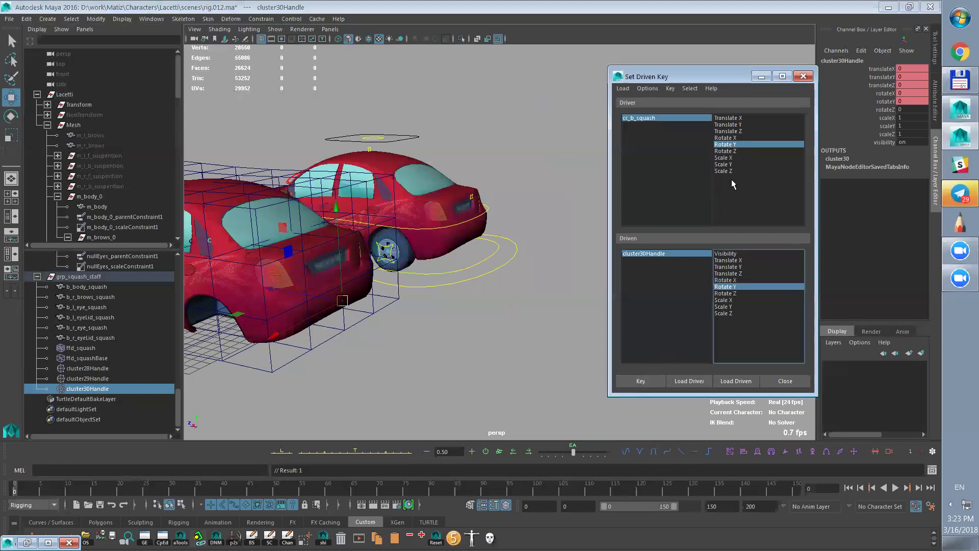
click(729, 151)
click(735, 294)
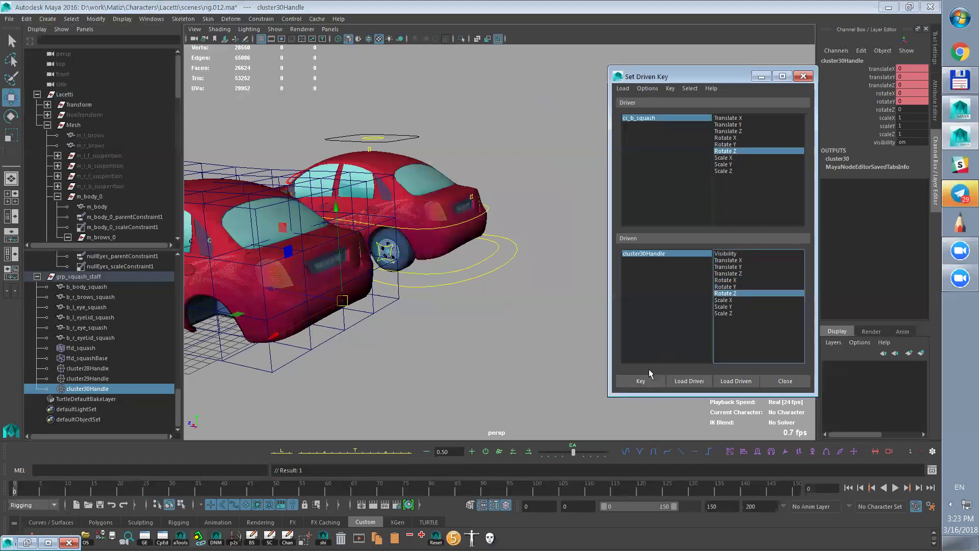
- Key cluster30Handle's Scale X, Y and Z against cc_b_squash's matching scale channels at the value 1
click(730, 157)
click(733, 300)
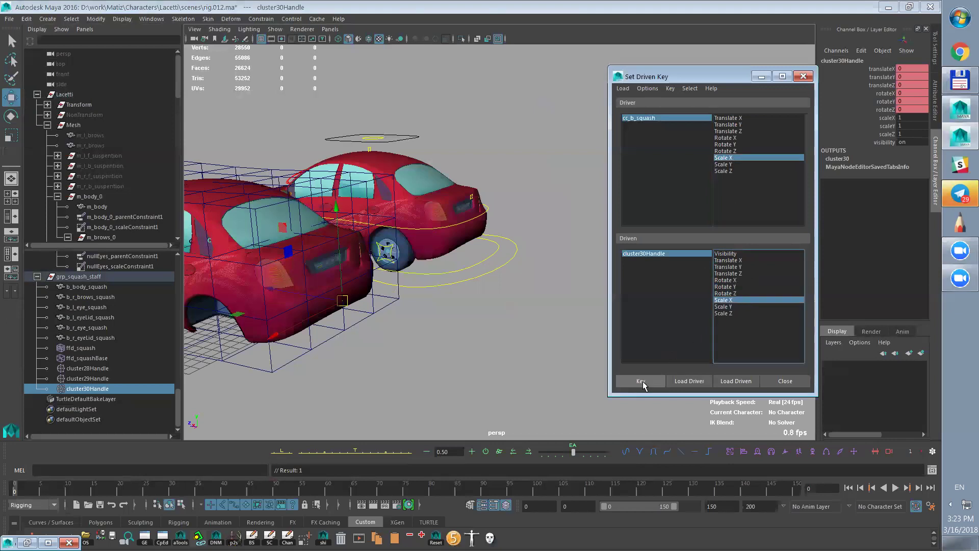
click(724, 164)
click(724, 306)
click(639, 380)
click(724, 170)
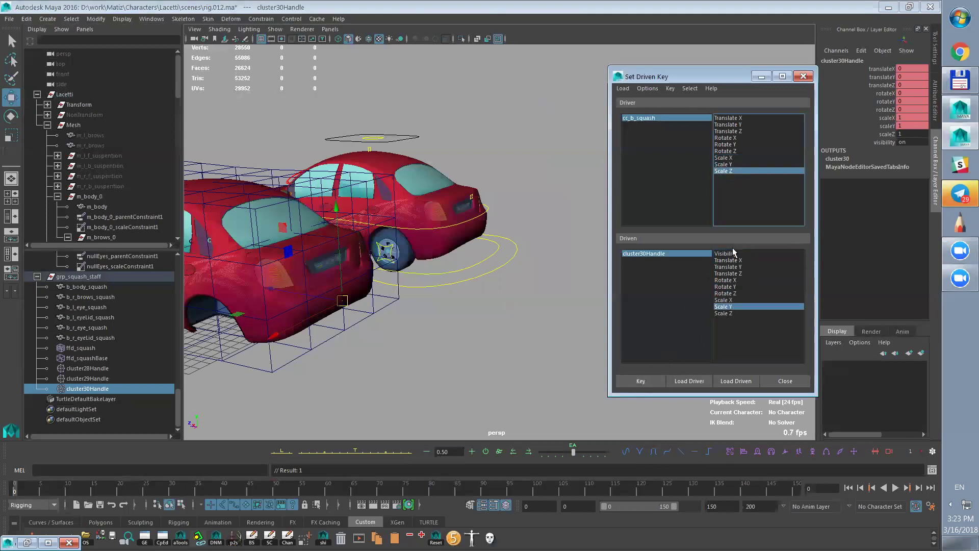
click(724, 313)
click(649, 381)
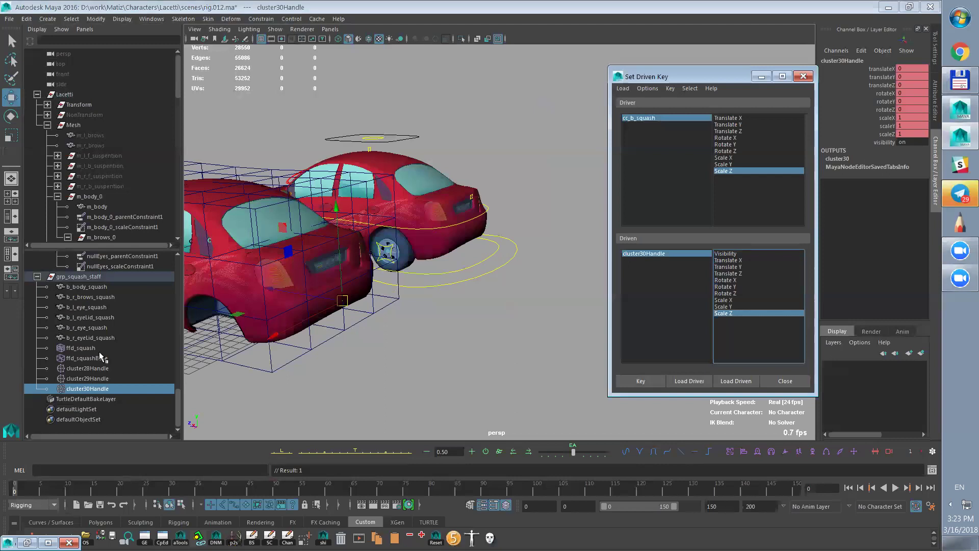
- Set all translate, rotate and scale channels of both cc_b_squash and cluster30Handle to 2
click(691, 117)
drag(904, 69, 905, 133)
text(2)
key(Return)
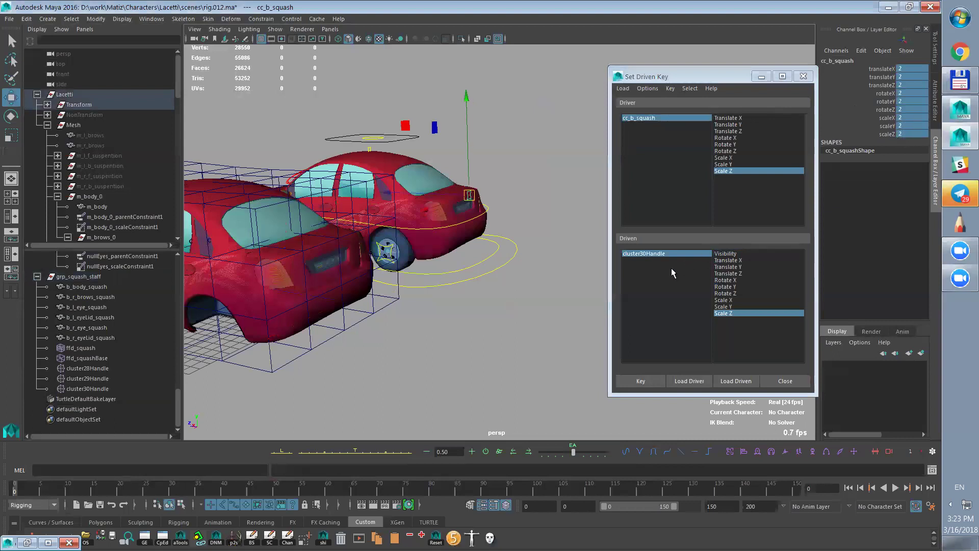
click(663, 255)
drag(901, 69, 904, 78)
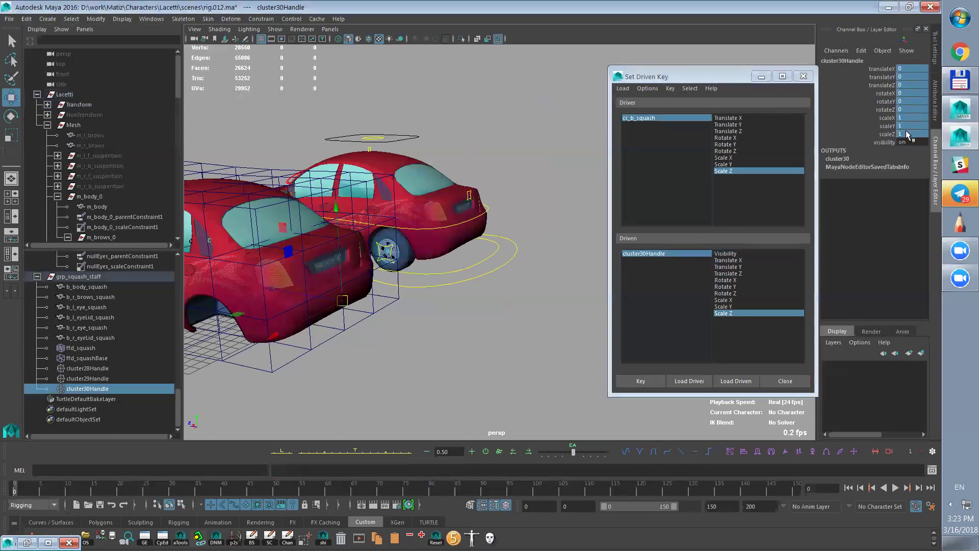
key(Return)
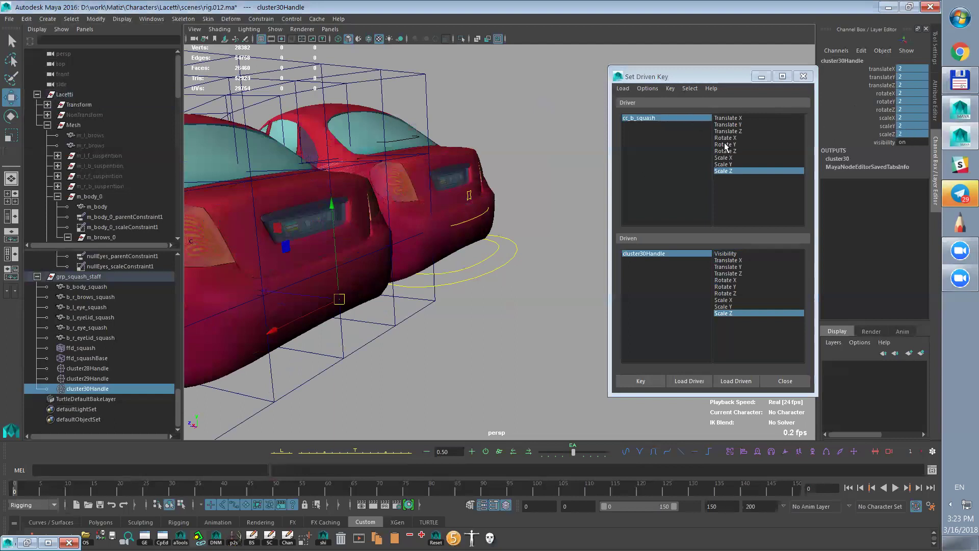
- Key cluster30Handle's Translate X, Y and Z against cc_b_squash's matching translate channels at the value 2
click(486, 382)
click(681, 256)
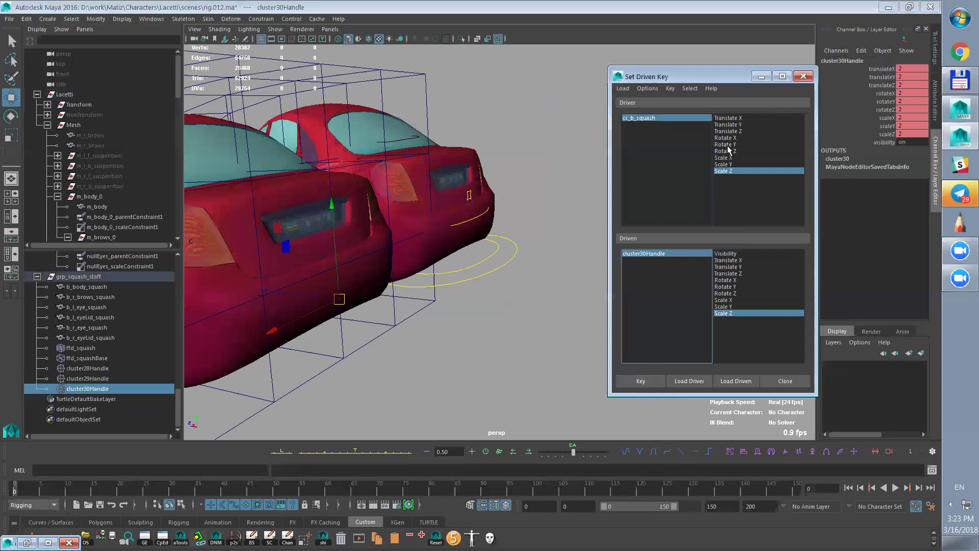
click(734, 118)
click(730, 259)
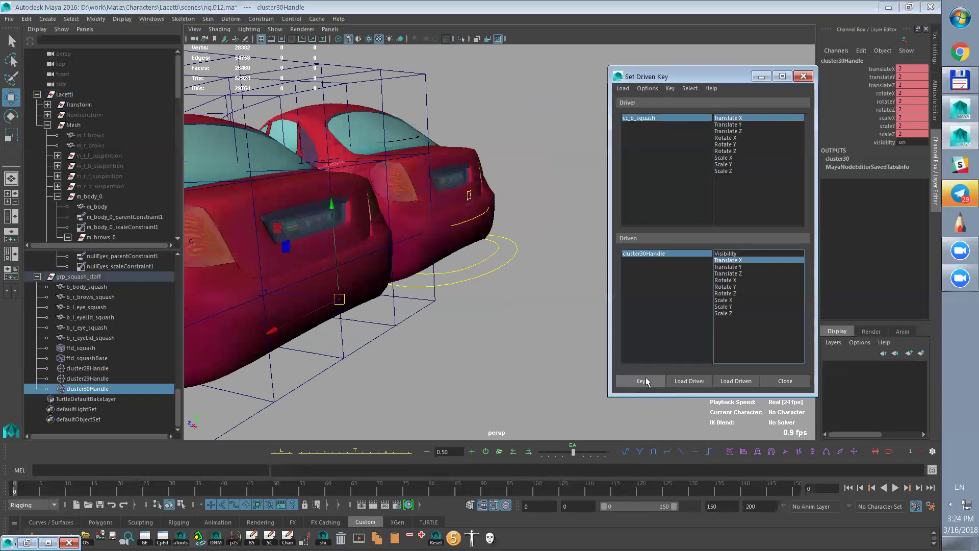
click(735, 125)
click(734, 267)
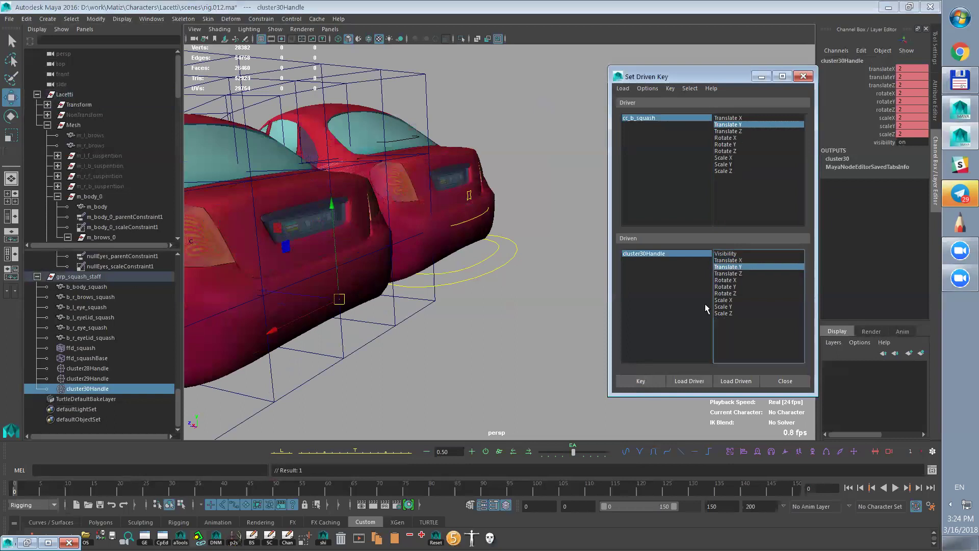
click(642, 380)
click(744, 131)
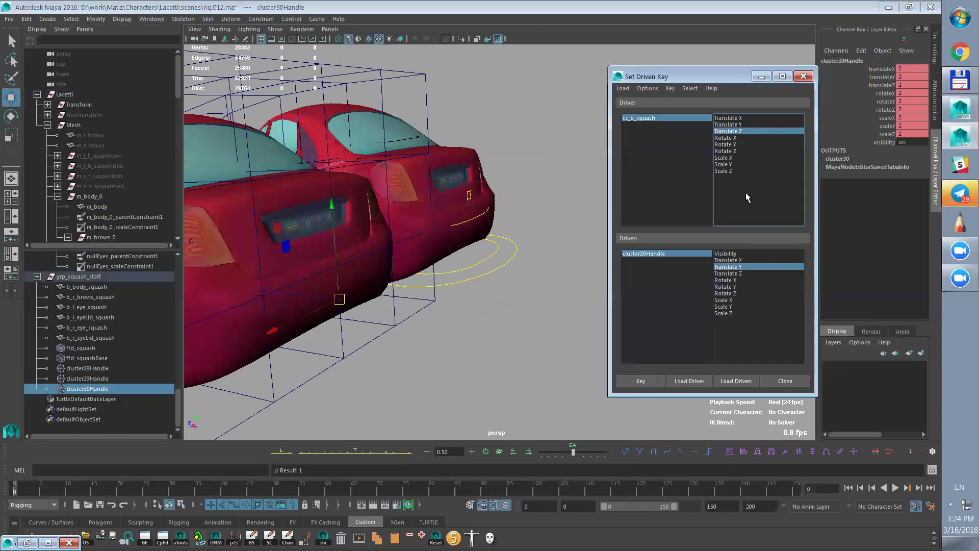
click(734, 273)
- Key cluster30Handle's Rotate X, Y and Z against cc_b_squash's matching rotate channels at the value 2
click(735, 138)
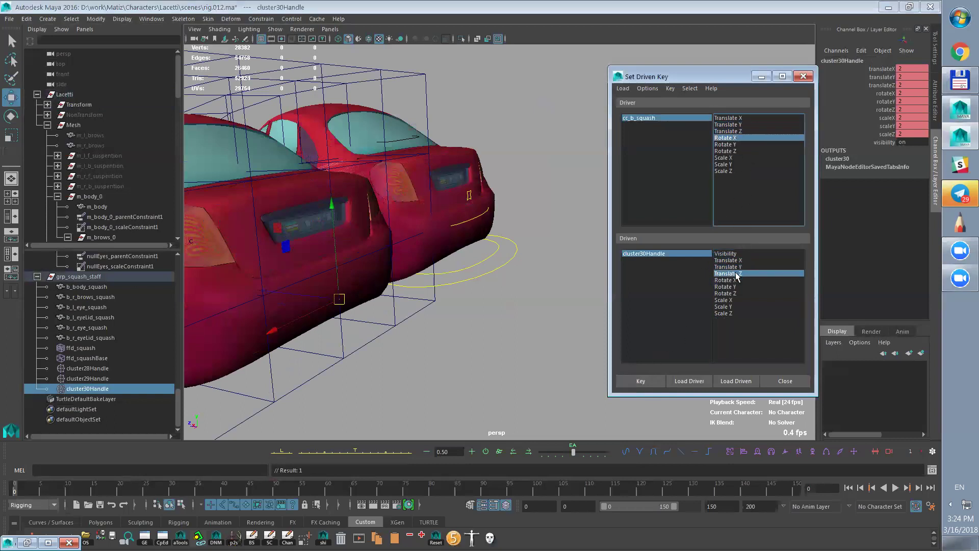
click(735, 280)
click(734, 145)
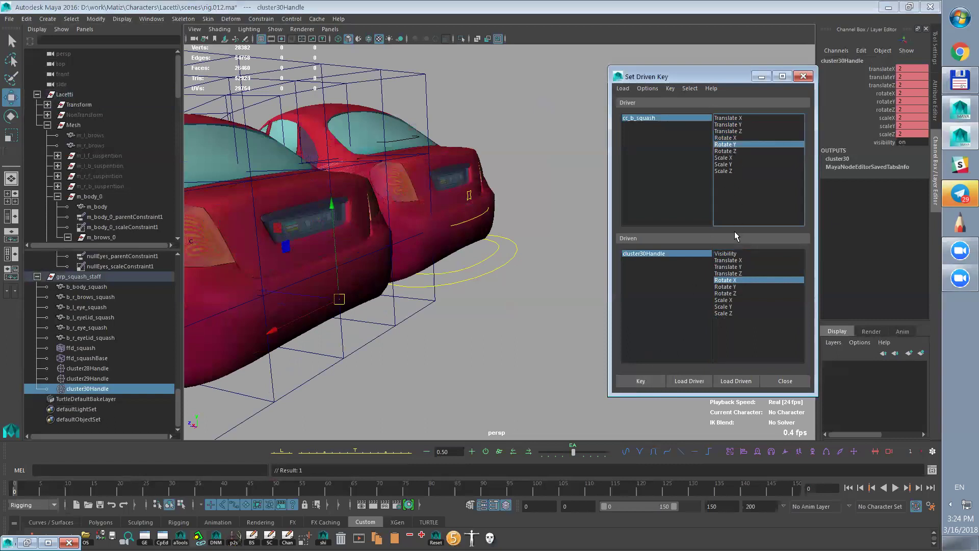
click(724, 286)
click(641, 381)
click(724, 151)
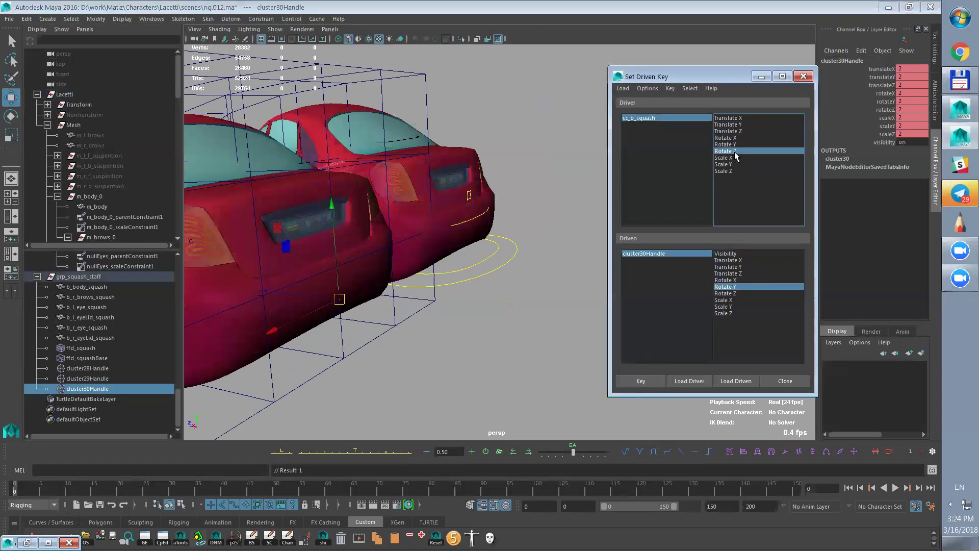
click(728, 294)
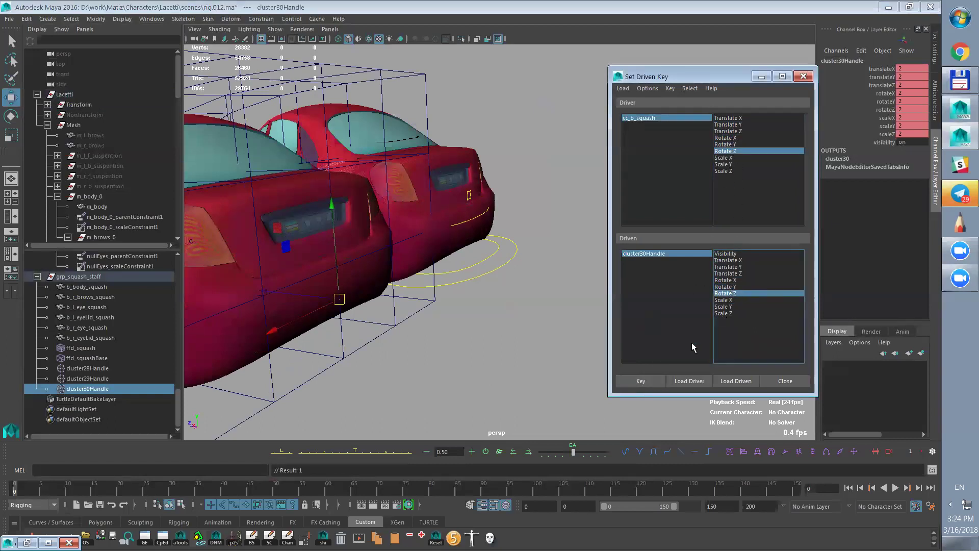
- Key cluster30Handle's Scale X, Y and Z against cc_b_squash's matching scale channels at the value 2
click(735, 157)
click(725, 300)
click(650, 381)
click(732, 165)
click(724, 307)
click(641, 381)
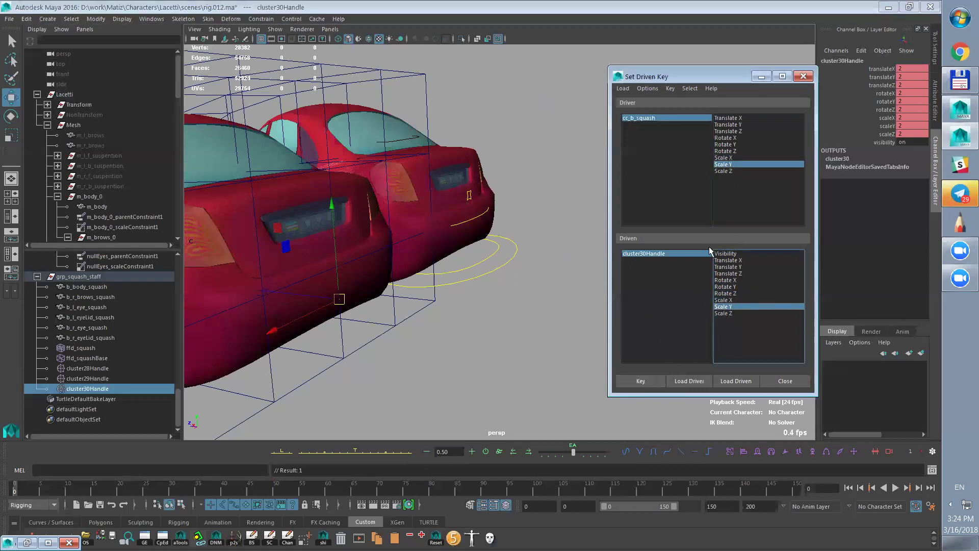
click(731, 171)
click(725, 314)
click(641, 381)
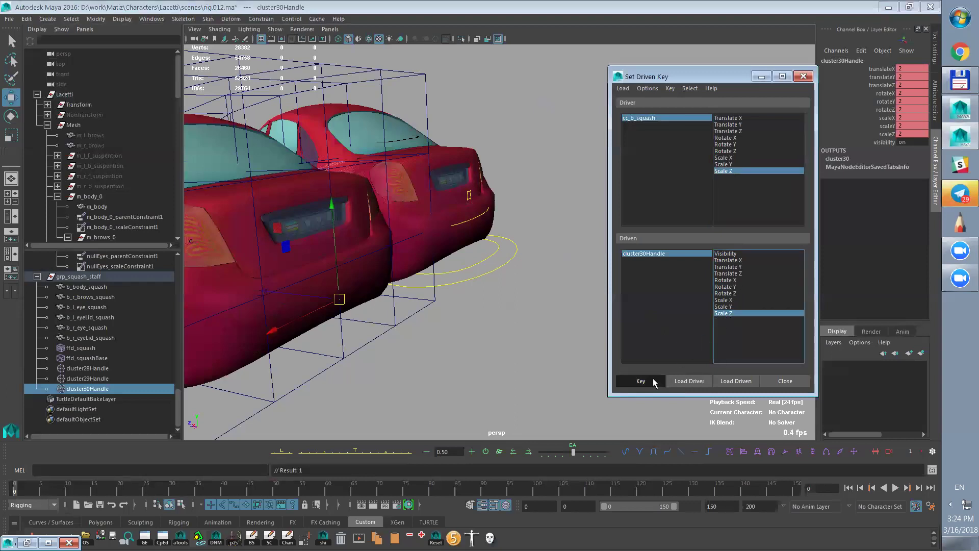
- Reset cc_b_squash by setting all translate and rotate channels to 0 and all scale channels to 1
click(660, 118)
drag(908, 69, 909, 134)
text(0)
key(Return)
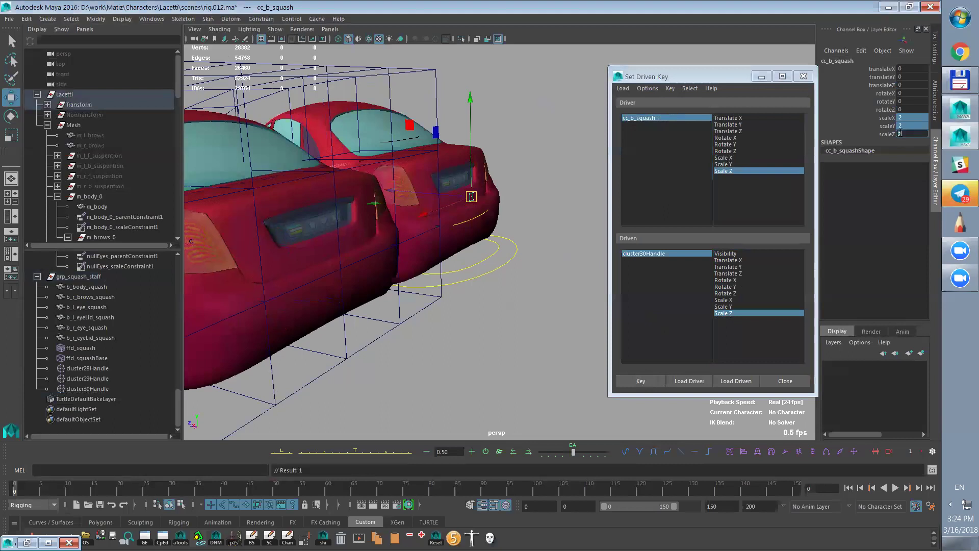
text(1)
key(Return)
- Try moving cc_b_squash to check the rear deformation, and undo the test move
mouse_move(508, 236)
alt+mouse_down()
mouse_move(460, 221)
mouse_move(508, 240)
mouse_move(490, 237)
alt+mouse_up()
key(ctrl+z)
drag(470, 197, 468, 212)
key(ctrl+z)
key(ctrl+z)
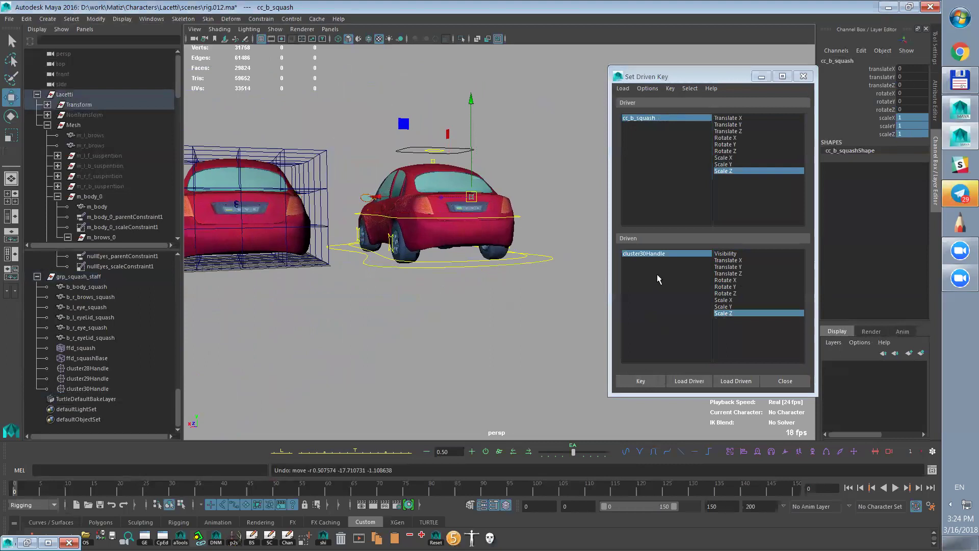
- Give all of cluster30Handle's driven-key curves linear tangents with linear pre and post infinity
click(655, 258)
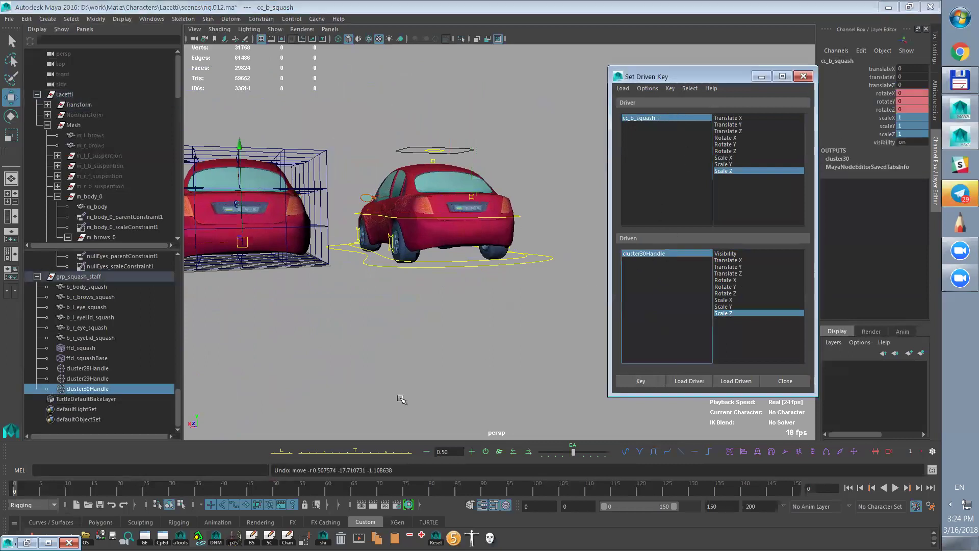
click(144, 537)
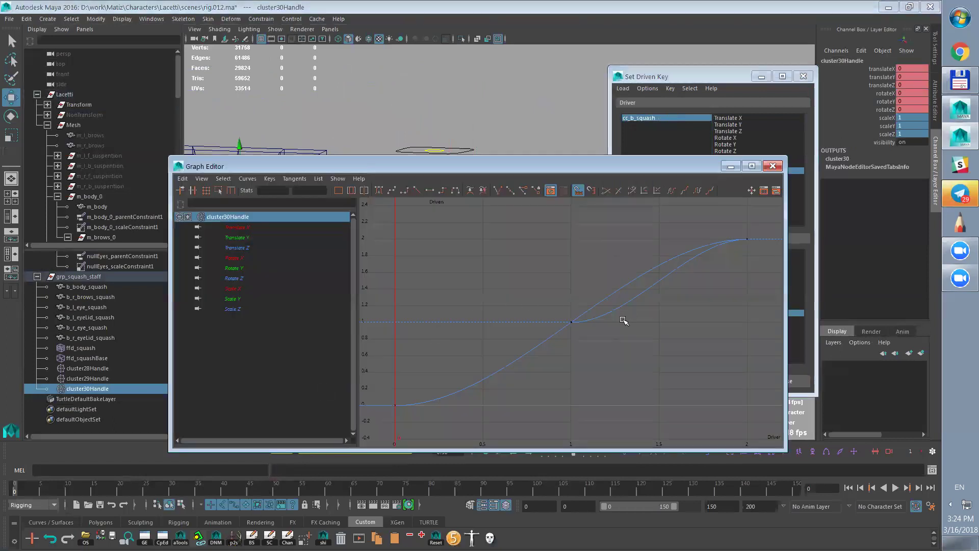
click(391, 190)
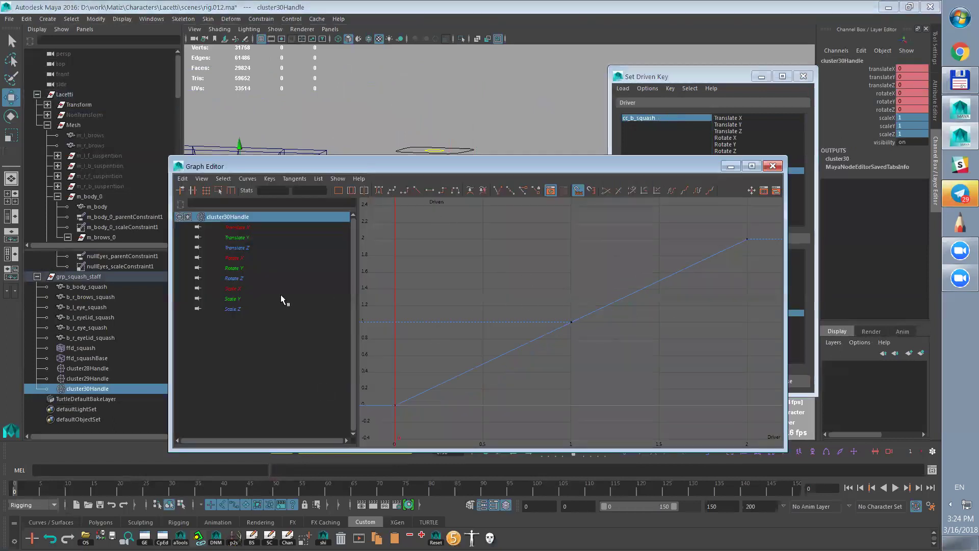
click(248, 179)
mouse_move(276, 199)
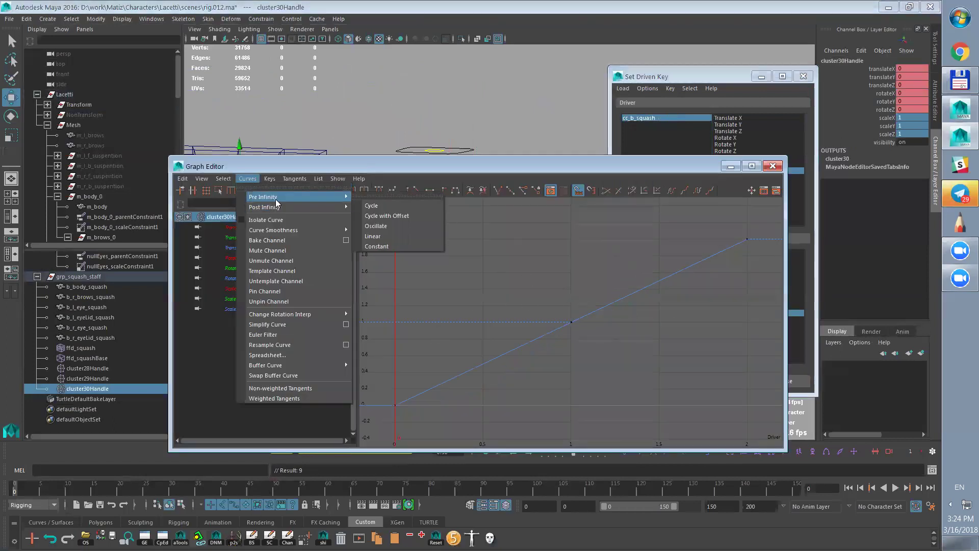
click(373, 236)
click(249, 178)
mouse_move(290, 207)
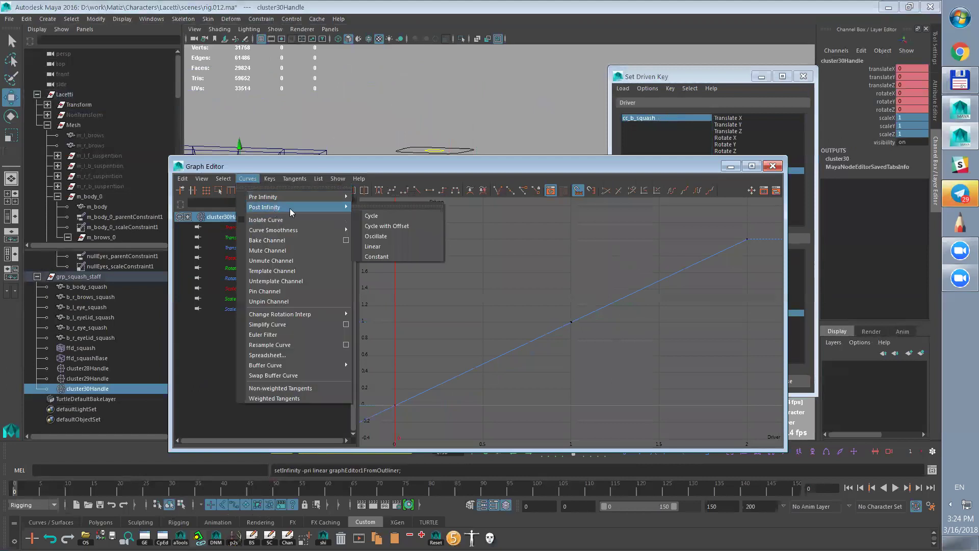
click(395, 245)
click(730, 166)
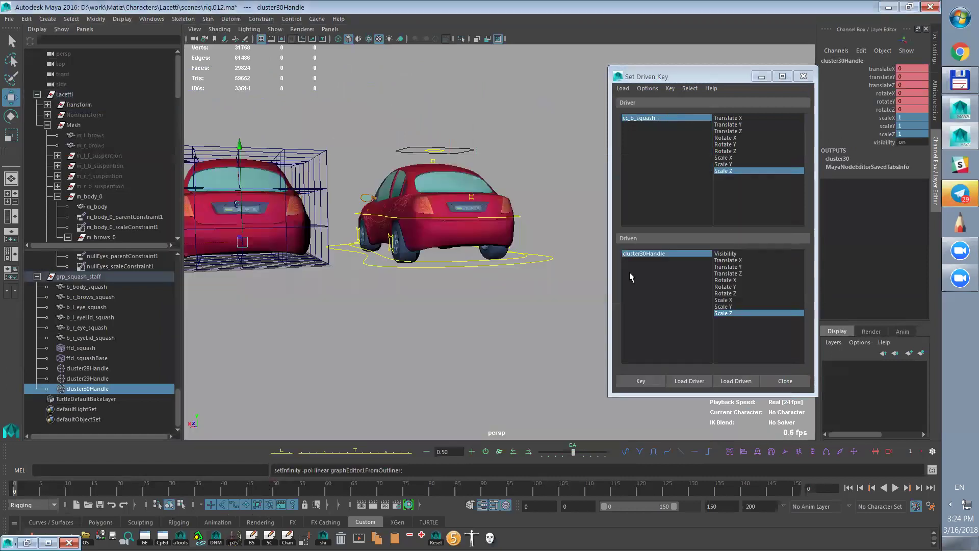
- Test the rear deformation by moving and scaling cc_b_squash in several directions, undoing each change
click(541, 290)
click(670, 119)
mouse_move(517, 261)
alt+mouse_down()
mouse_move(528, 266)
mouse_move(512, 258)
alt+mouse_up()
middle_drag(512, 258, 511, 296)
key(ctrl+z)
alt+drag(493, 277, 532, 270)
mouse_move(461, 196)
mouse_down()
mouse_move(439, 205)
mouse_move(443, 215)
mouse_move(484, 201)
mouse_move(448, 180)
mouse_move(482, 190)
mouse_move(450, 182)
mouse_move(472, 183)
mouse_up()
key(ctrl+z)
key(r)
key(ctrl+z)
key(w)
key(ctrl+z)
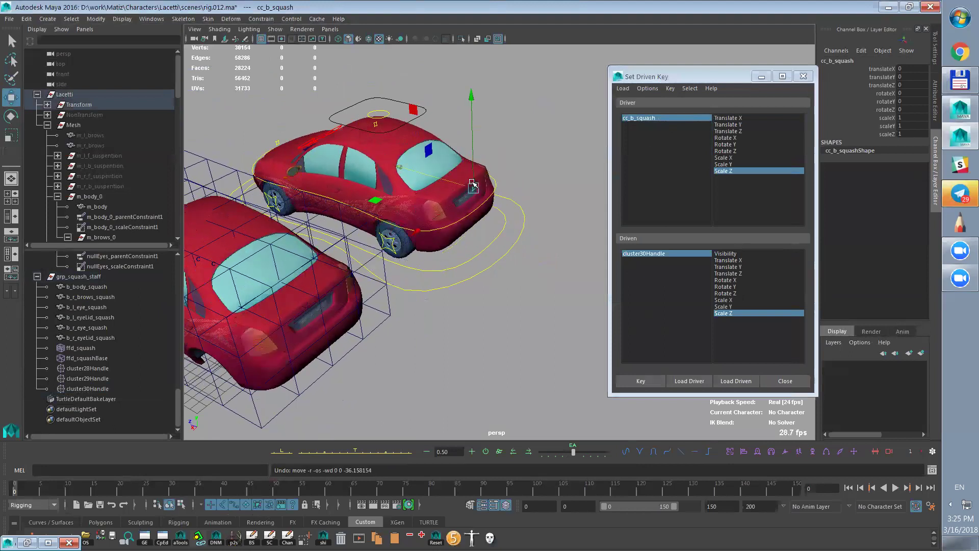
- Try moving the front control cc_f_squash forward by about 38.5 in Z and scaling it uniformly to about 0.62
alt+drag(416, 306, 449, 294)
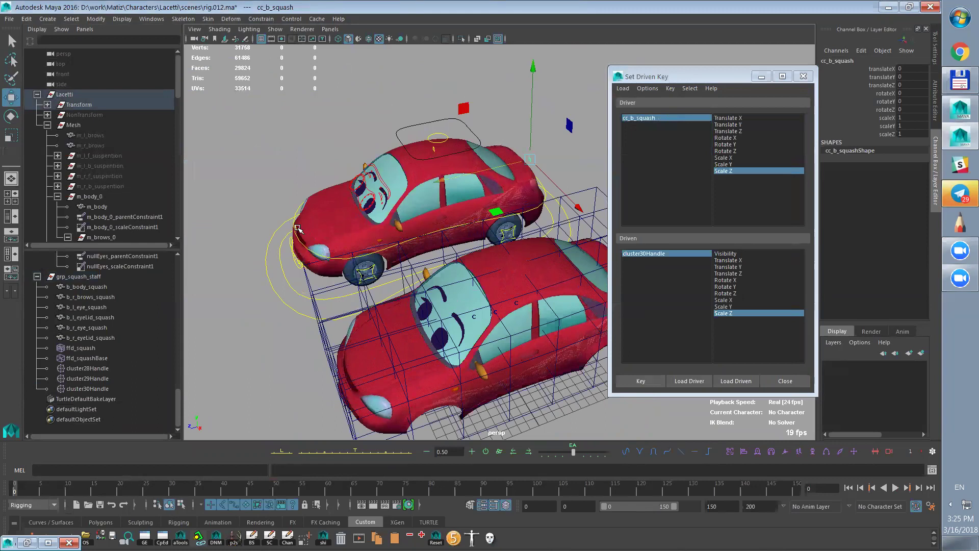
click(307, 267)
drag(207, 254, 181, 267)
alt+drag(473, 299, 492, 289)
key(r)
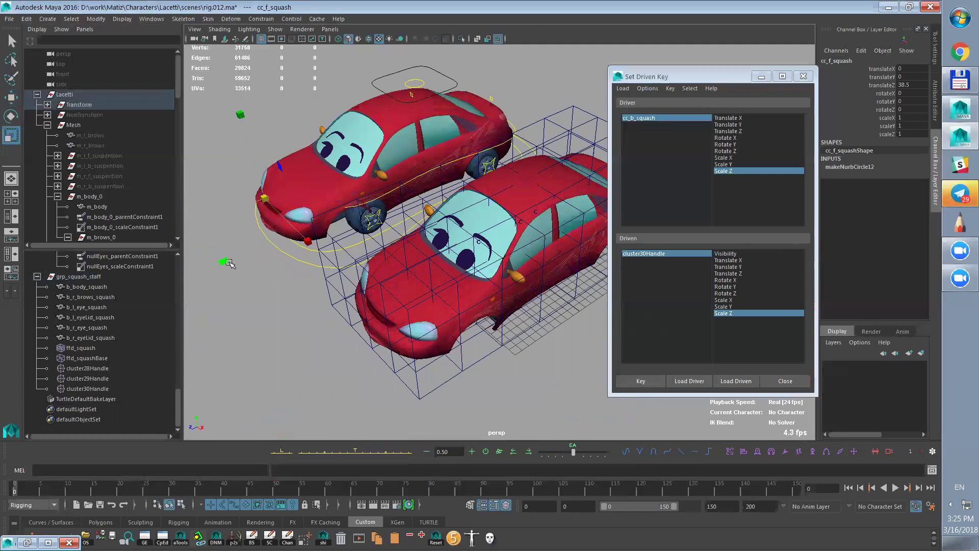
drag(225, 262, 208, 211)
key(ctrl+z)
alt+drag(373, 295, 299, 329)
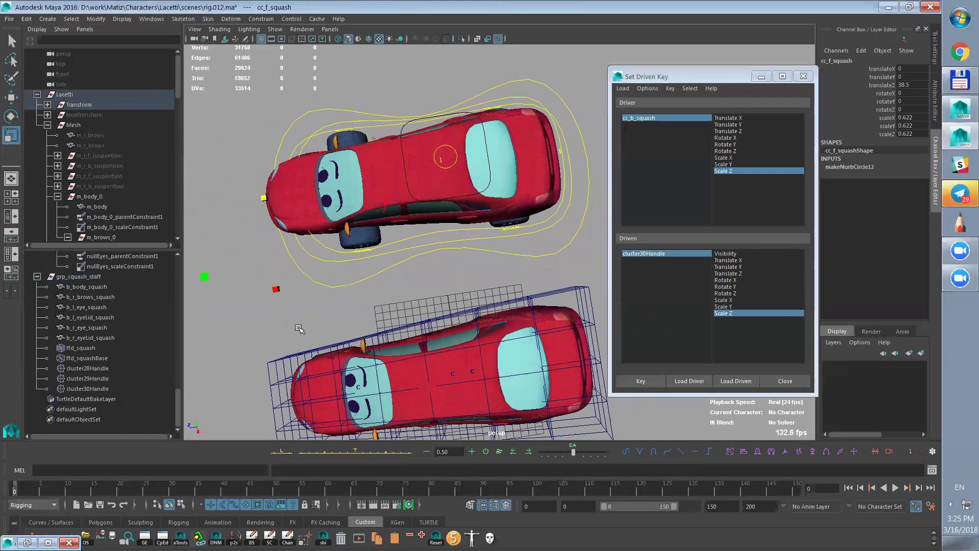
- Try scaling the middle control cc_m_squash uniformly to about 0.65, and undo the test
click(442, 159)
alt+drag(442, 158, 421, 192)
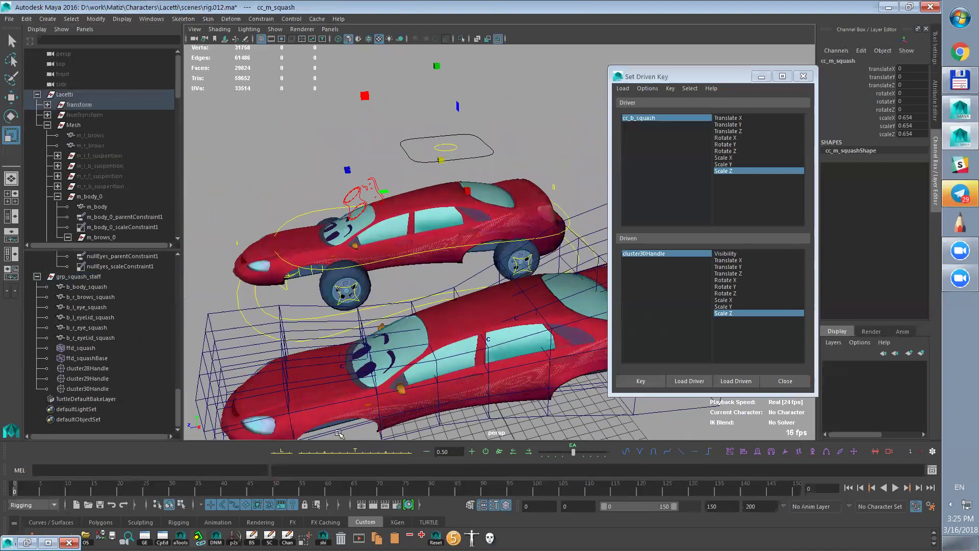
key(ctrl+z)
key(ctrl+z)
key(ctrl+z)
- Test cc_m_squash's deformation once more and undo all remaining test changes on the squash controls
alt+drag(394, 320, 402, 302)
click(442, 150)
drag(437, 148, 414, 150)
alt+drag(475, 272, 482, 253)
key(ctrl+z)
key(ctrl+z)
key(ctrl+z)
key(q)
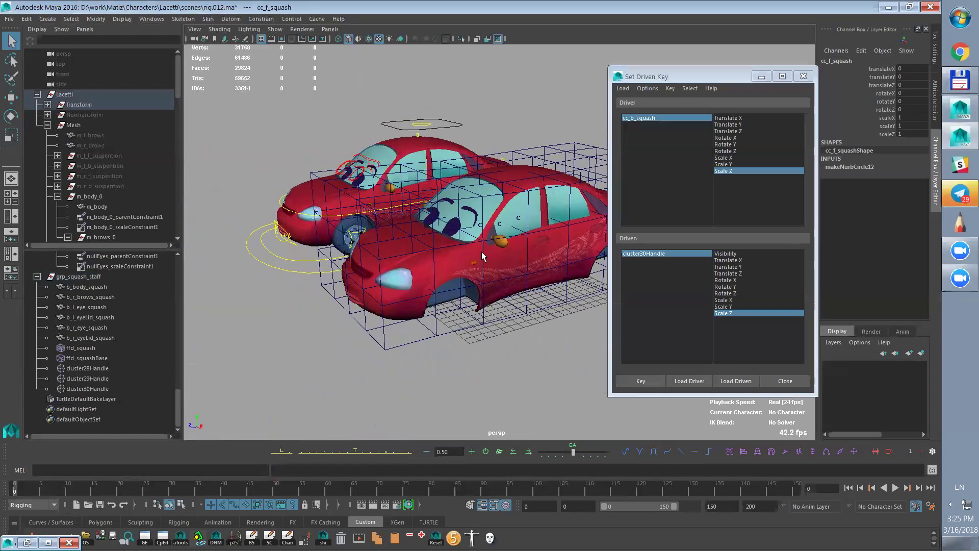
- Load cluster28Handle as the driver in Set Driven Key
click(882, 69)
key(w)
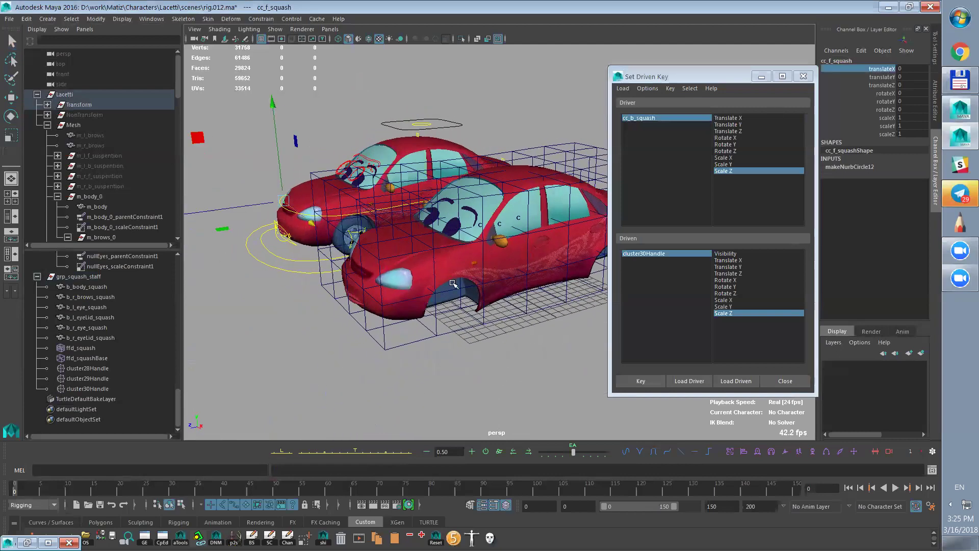
alt+drag(436, 302, 430, 306)
click(102, 368)
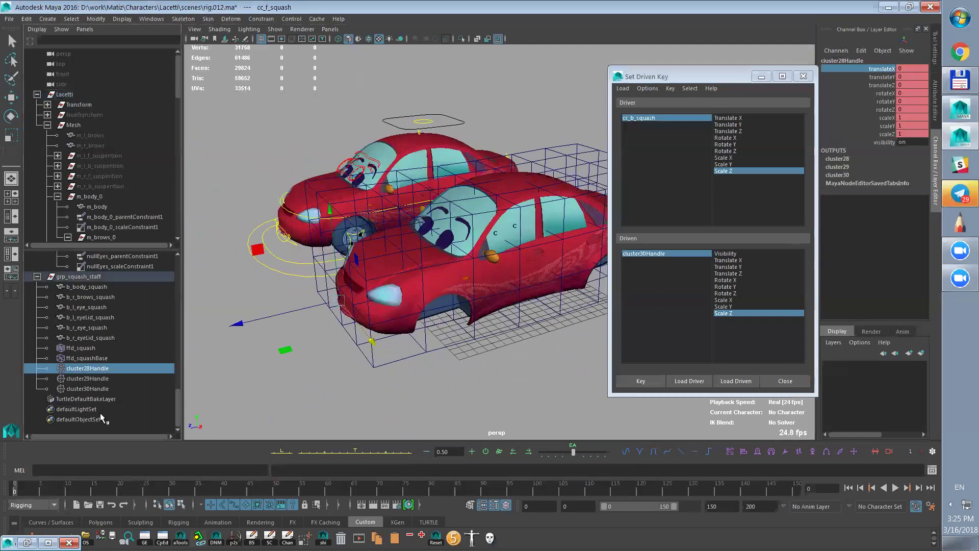
alt+drag(408, 377, 437, 373)
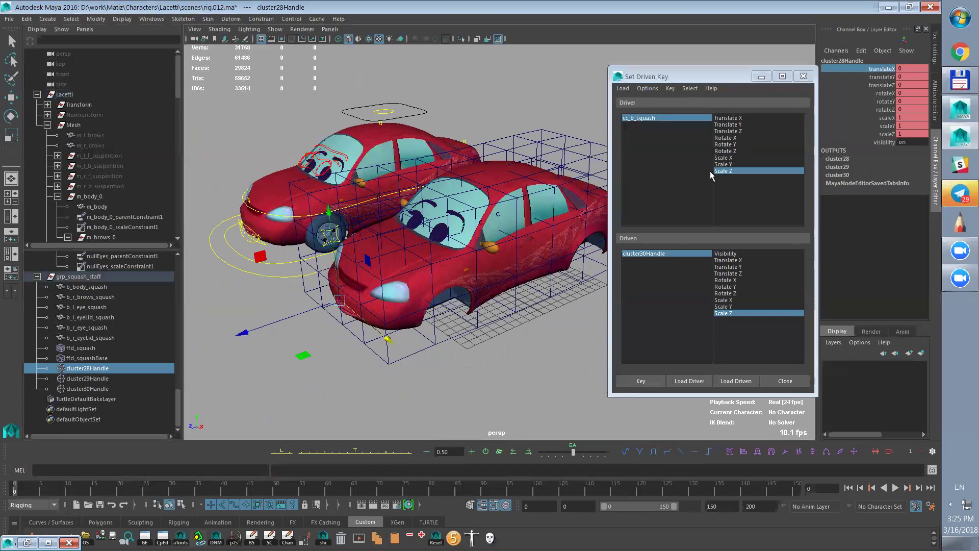
click(696, 383)
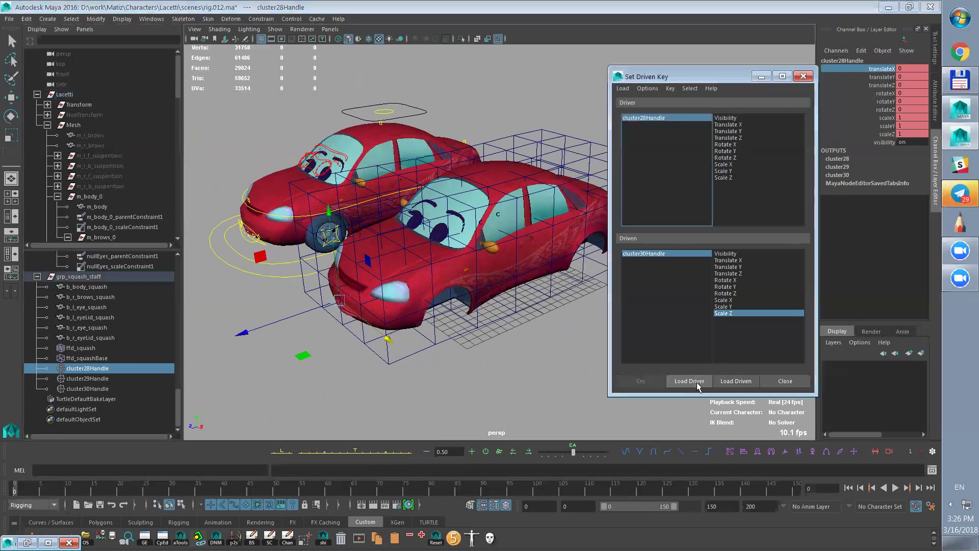
- Load cluster28Handle and cluster29Handle together as driven objects, and reselect cluster28Handle alone
ctrl+click(105, 378)
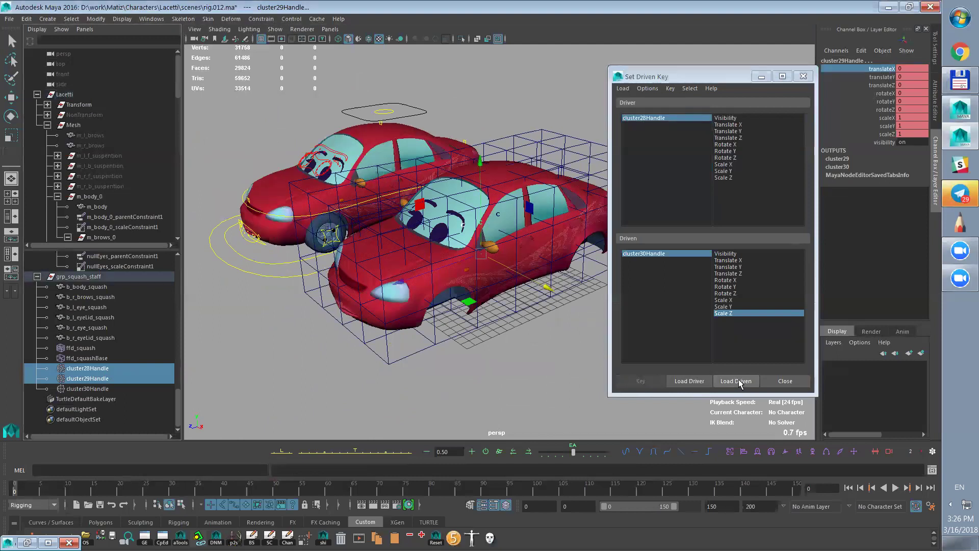
click(738, 378)
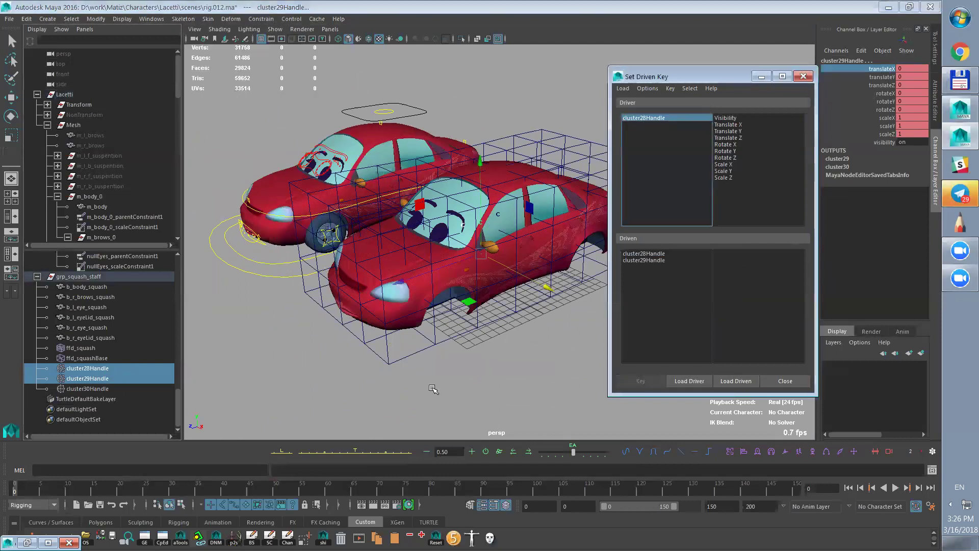
click(102, 370)
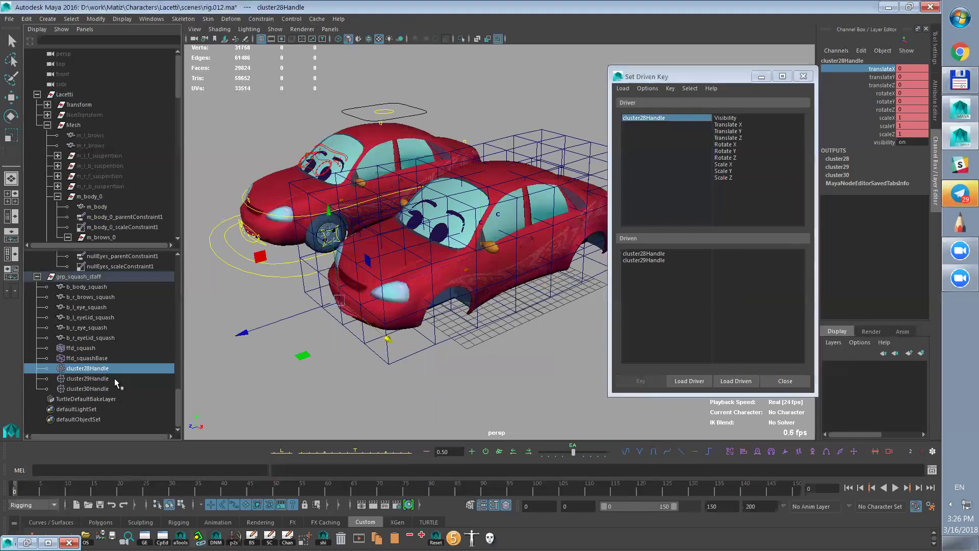
click(665, 120)
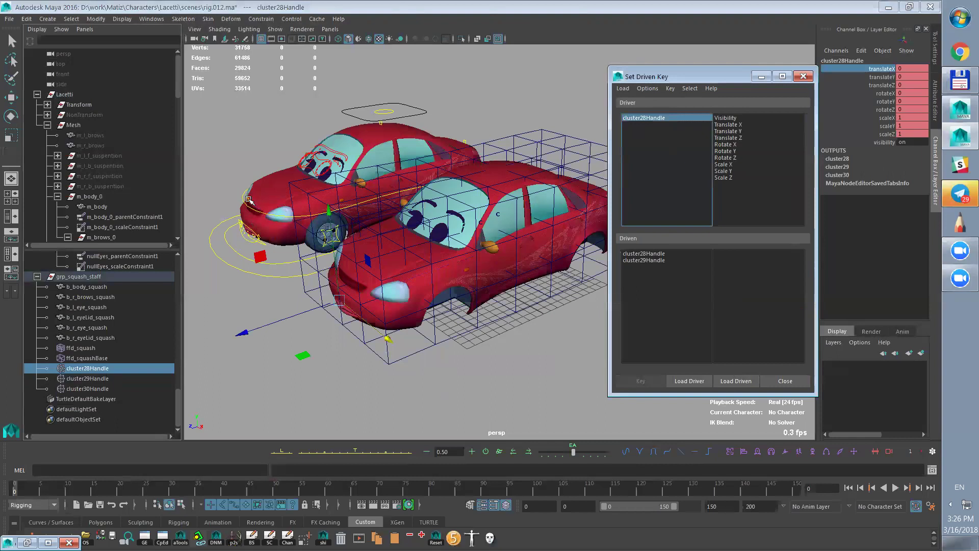
- Pull cc_f_squash forward along Z, setting its Translate Z to 30 and finally to 100
click(249, 200)
drag(229, 204, 201, 210)
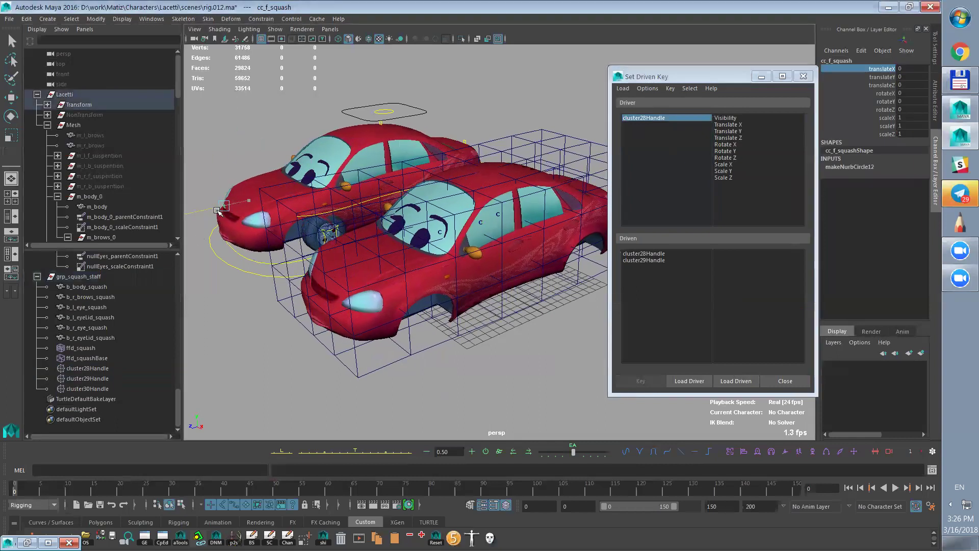
double_click(913, 87)
text(30)
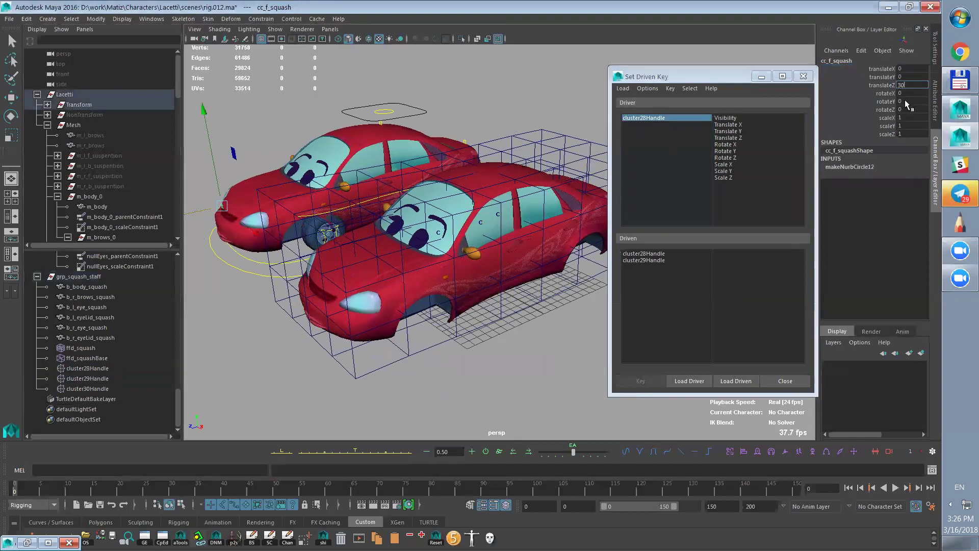
key(Return)
double_click(911, 86)
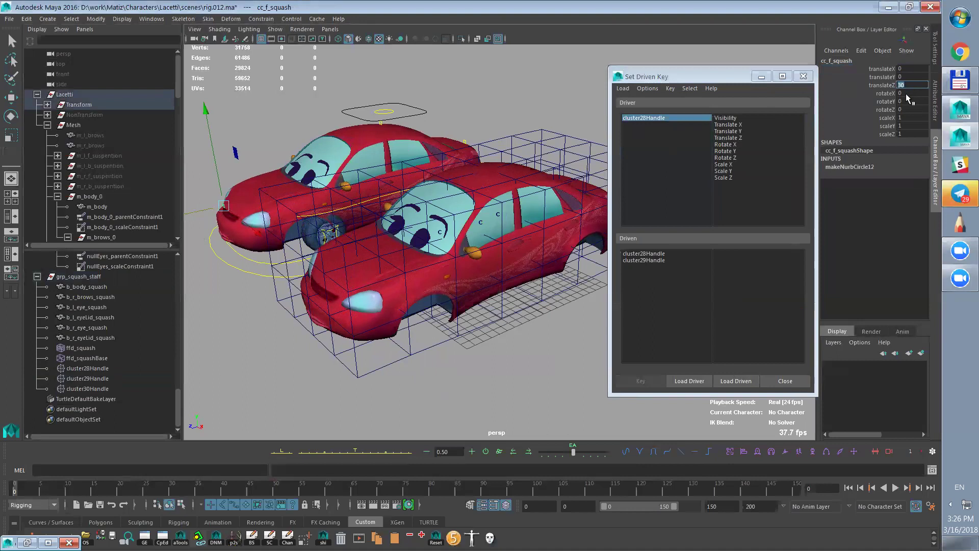
key(Return)
alt+drag(480, 321, 420, 344)
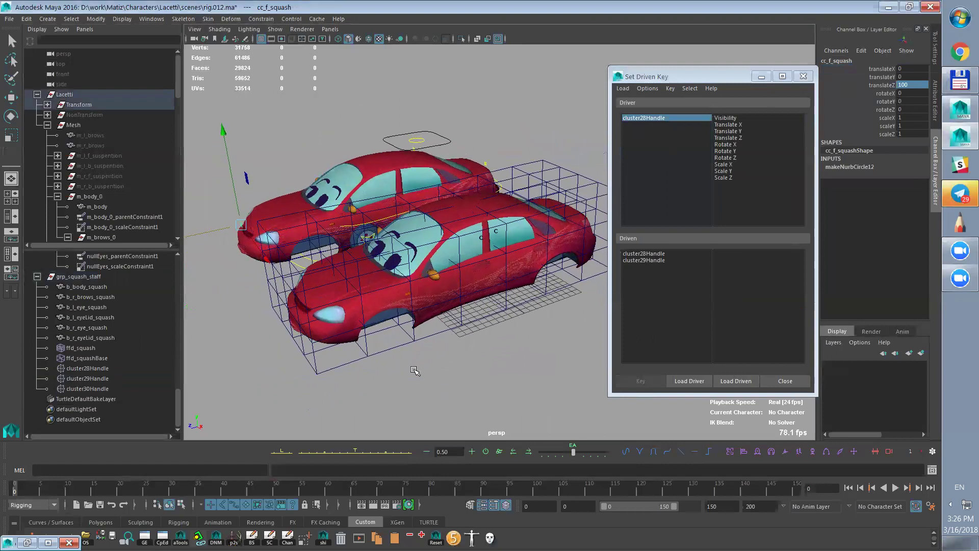
- Try scaling cluster28Handle and cluster29Handle together on all three axes, and undo the scaling
click(662, 119)
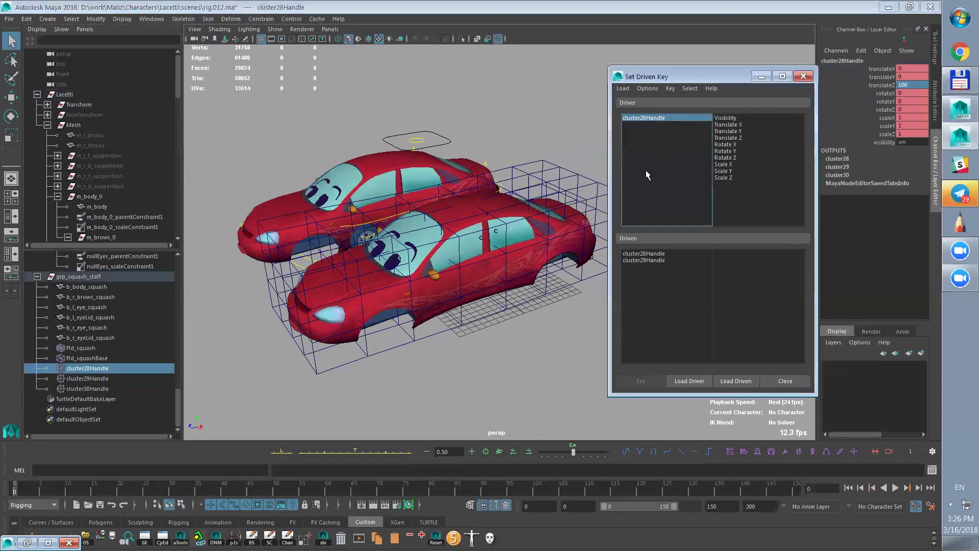
click(593, 148)
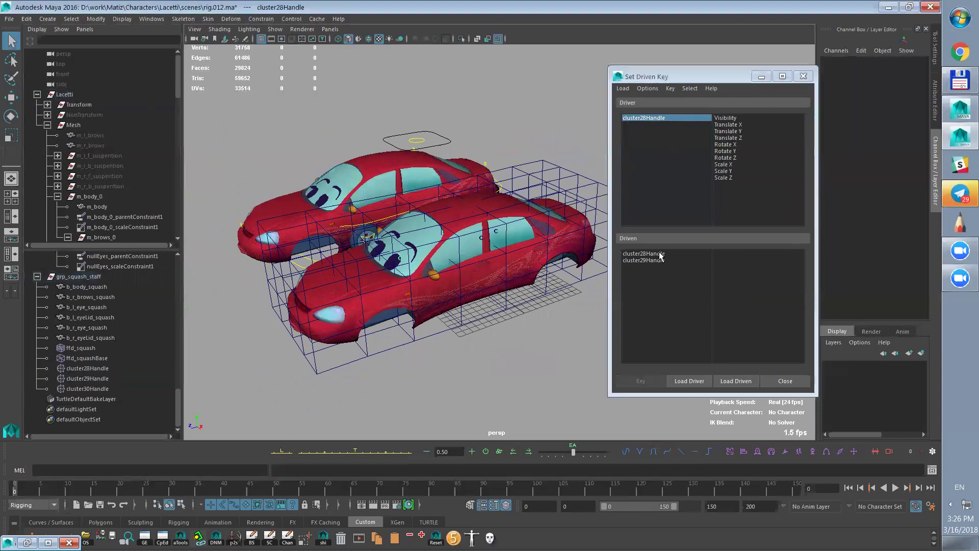
drag(660, 254, 660, 261)
middle_drag(549, 288, 472, 313)
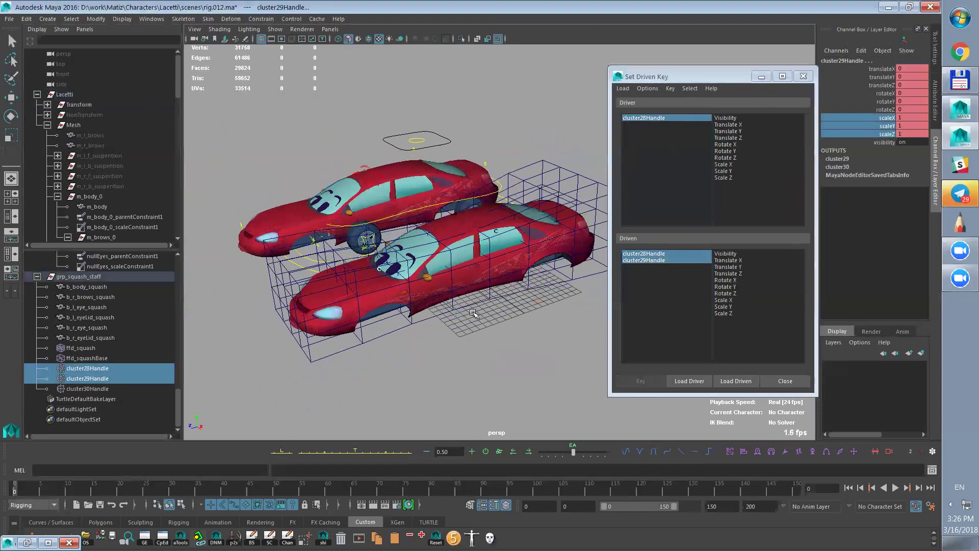
alt+drag(456, 330, 533, 341)
middle_drag(533, 341, 517, 333)
key(ctrl+z)
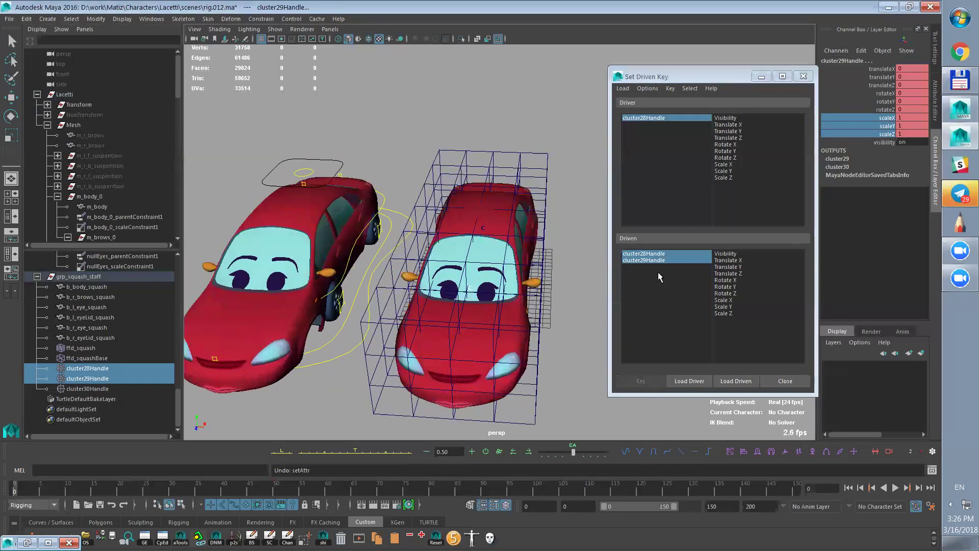
- Scale cluster28Handle alone uniformly down to 0.6, and then set its Scale X, Y and Z to 0.5
click(658, 255)
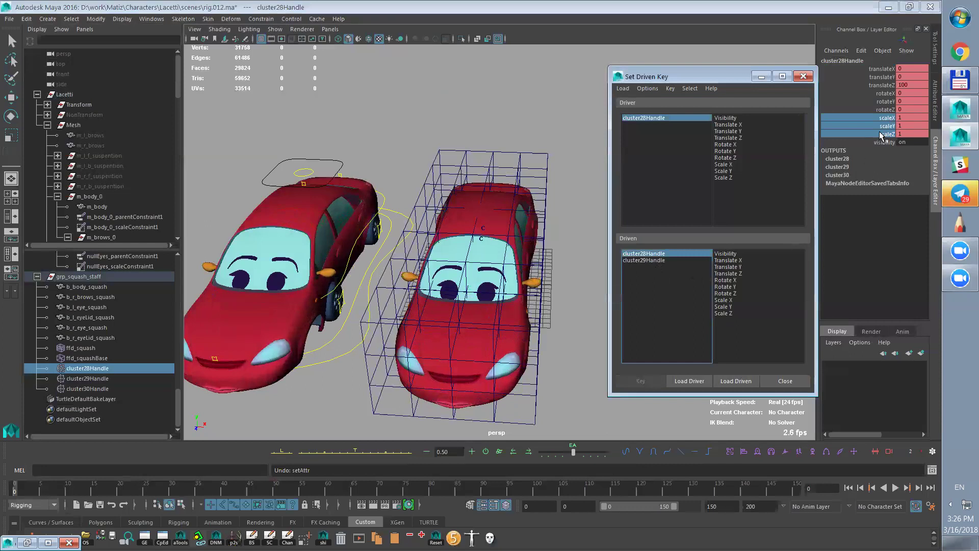
middle_drag(495, 325, 493, 326)
mouse_move(510, 346)
alt+mouse_down()
mouse_move(483, 332)
mouse_move(464, 360)
mouse_move(535, 350)
mouse_move(514, 350)
mouse_move(550, 314)
mouse_move(620, 289)
mouse_move(581, 312)
mouse_move(519, 310)
mouse_move(462, 363)
mouse_move(504, 360)
alt+mouse_up()
alt+middle_drag(430, 313, 477, 301)
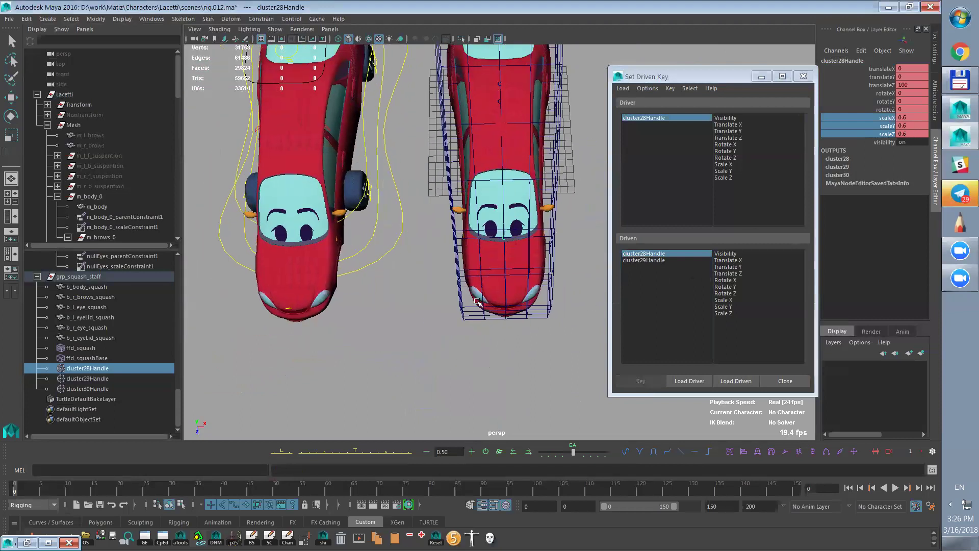
click(908, 134)
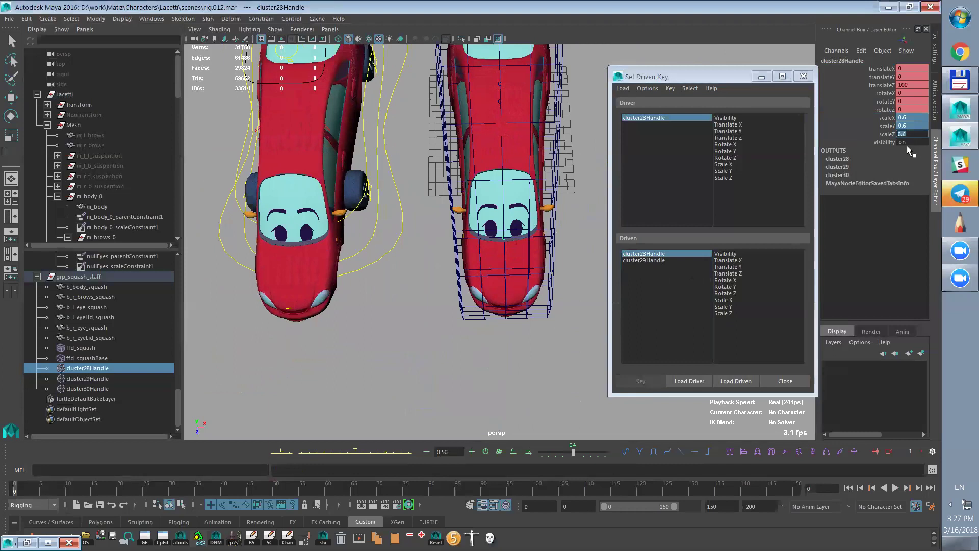
key(Return)
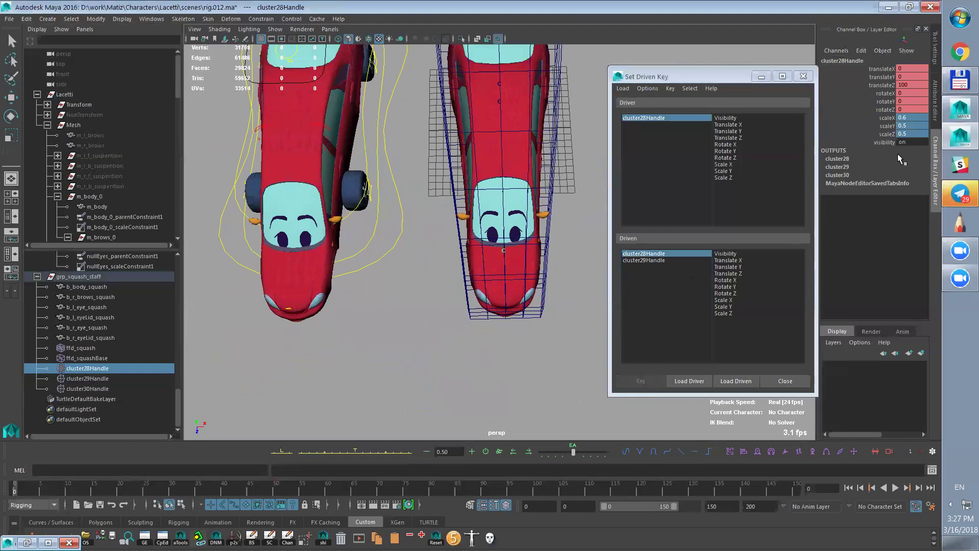
- Try scaling cluster29Handle down uniformly by hand to about 0.77 and undo the last scaling changes
alt+drag(547, 325, 477, 343)
click(658, 260)
alt+click(497, 292)
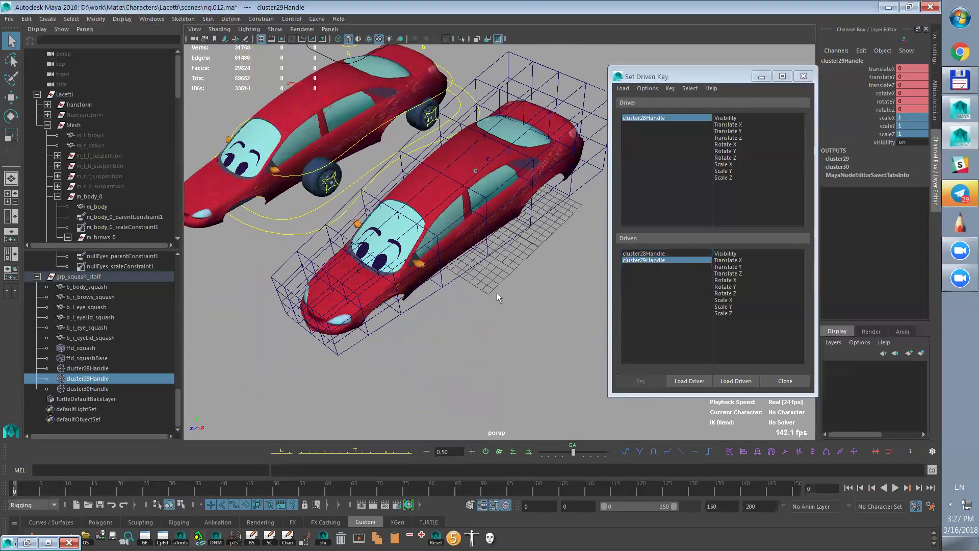
key(r)
middle_drag(472, 280, 476, 289)
alt+drag(477, 291, 538, 301)
middle_drag(539, 302, 539, 302)
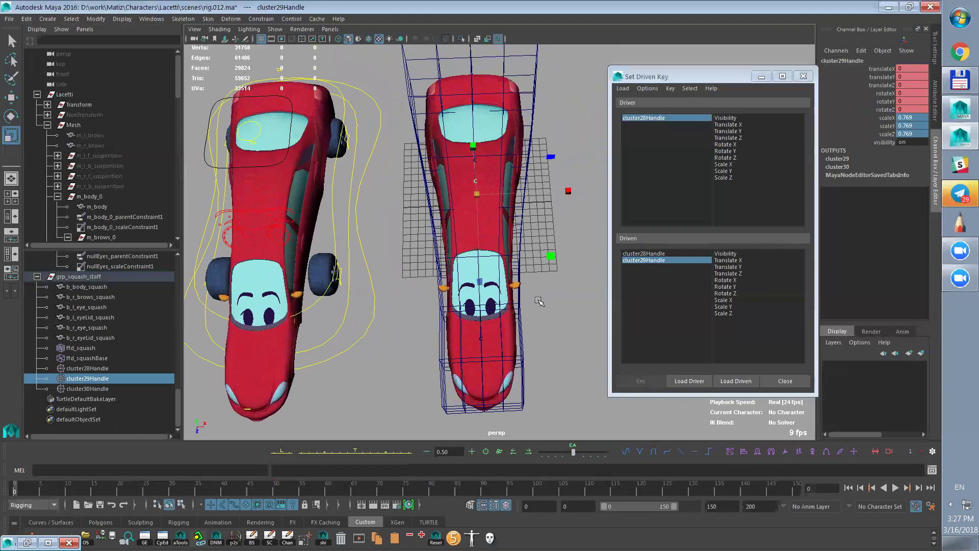
key(ctrl+z)
key(ctrl+z)
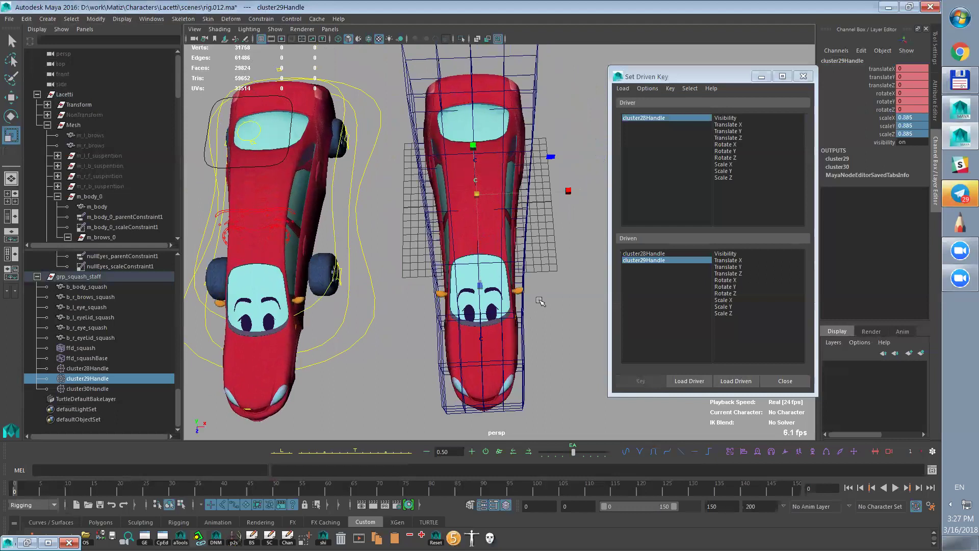
- Set cluster29Handle's Scale X, Y and Z to 0.8
alt+drag(527, 316, 505, 279)
click(914, 134)
text(0.8)
key(Return)
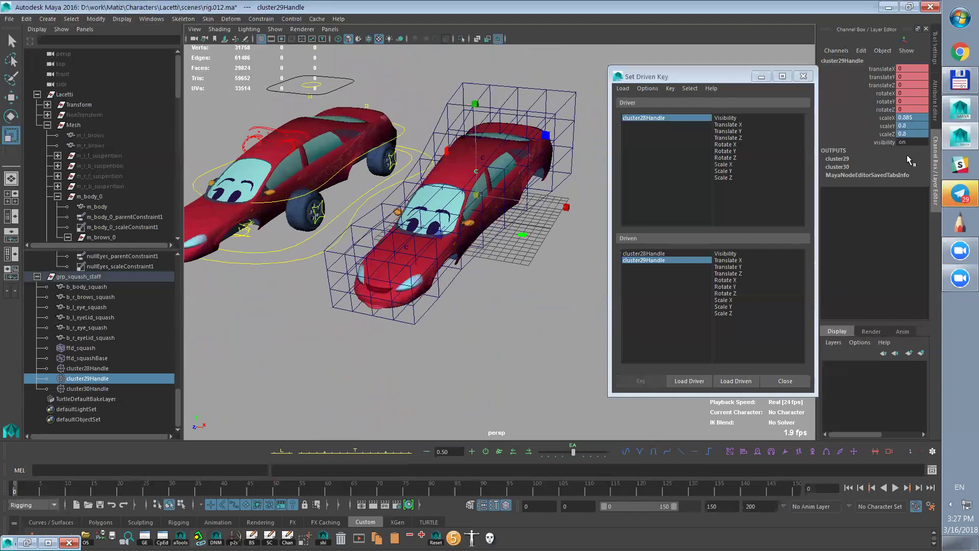
- Set cluster28Handle's Scale X, Y and Z to 0.4 and check the tapered front from several angles
alt+drag(525, 298, 563, 284)
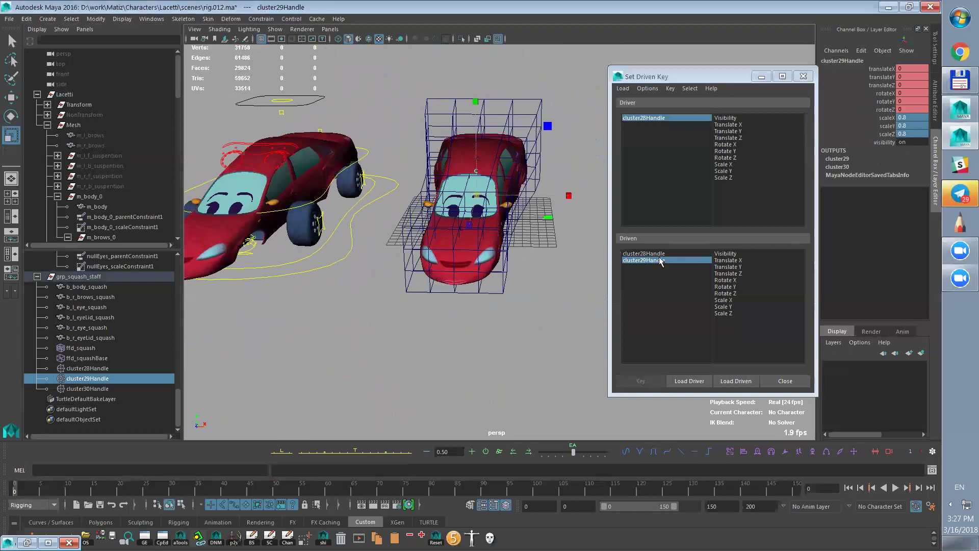
click(659, 254)
click(905, 135)
text(0.4)
key(Return)
alt+drag(543, 337, 420, 338)
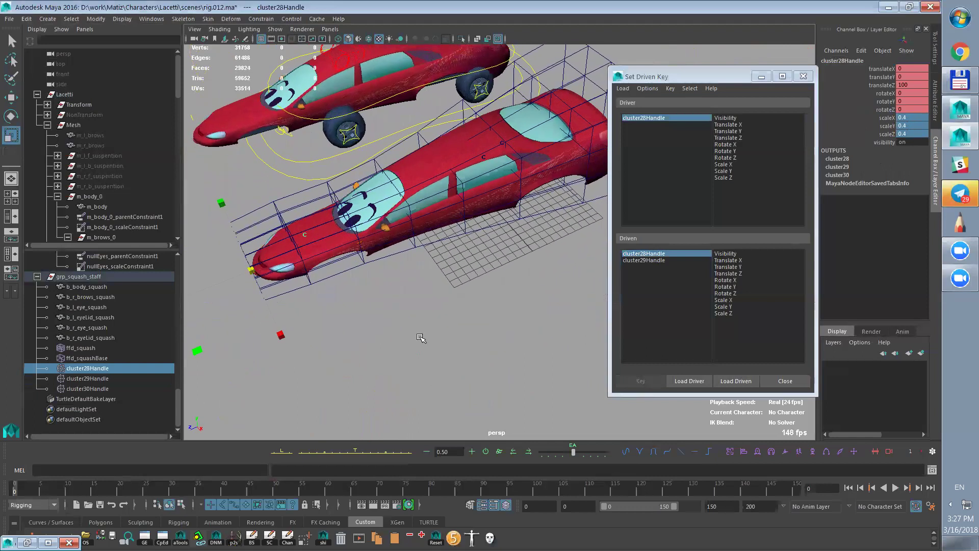
- Key Scale X, Y and Z of cluster28Handle and cluster29Handle, driven by cluster28Handle's Translate Z
click(697, 117)
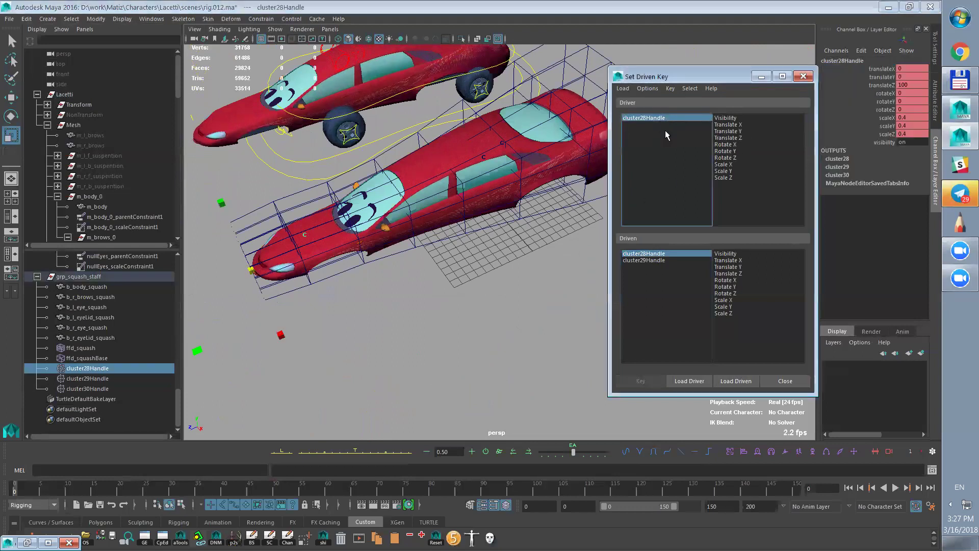
click(736, 139)
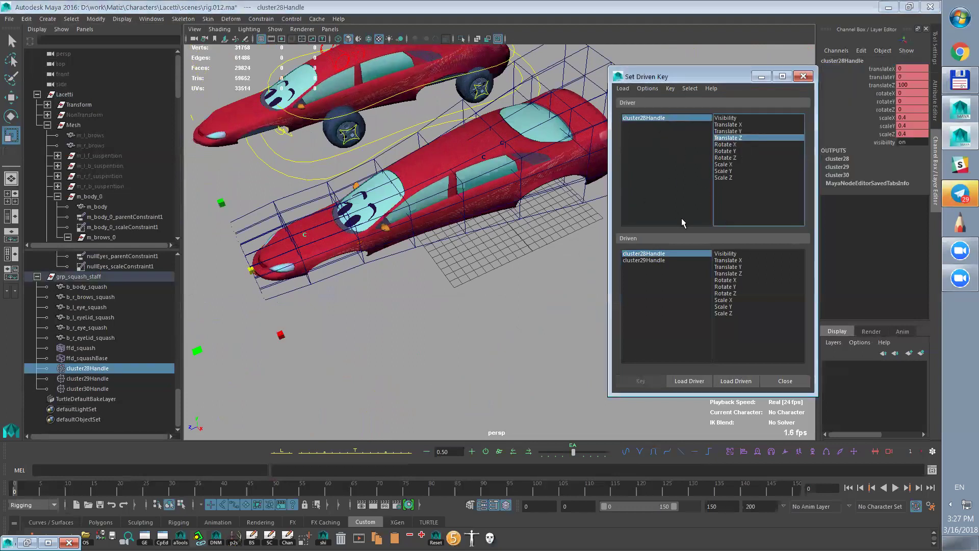
click(653, 255)
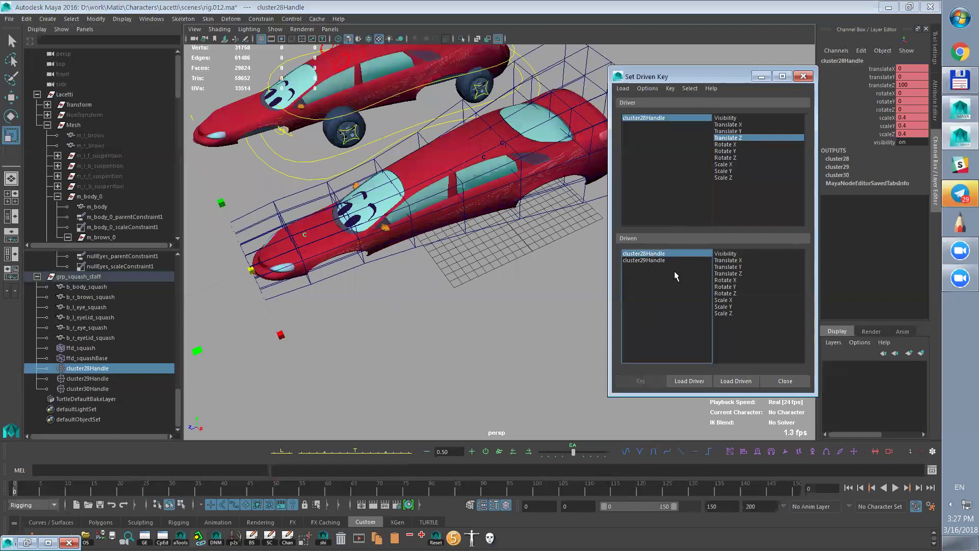
shift+click(662, 260)
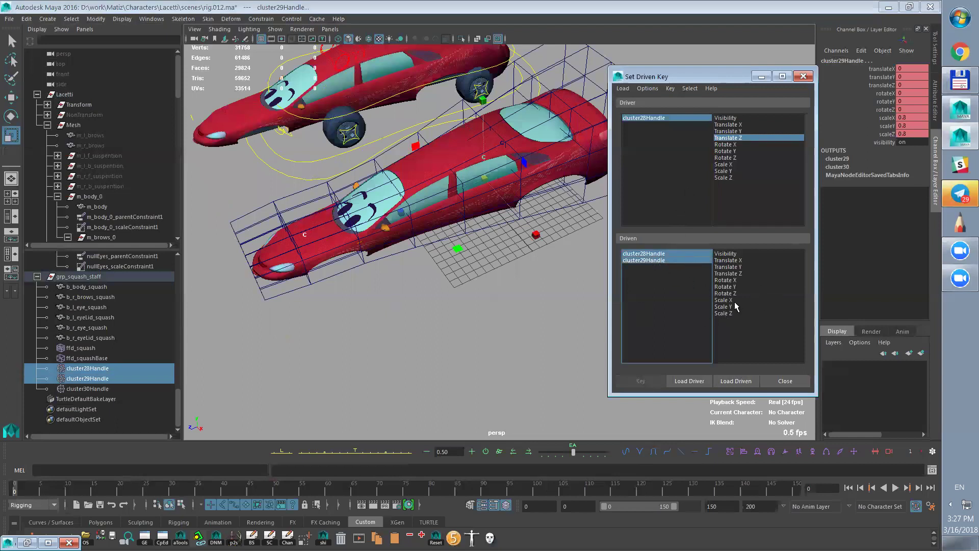
drag(728, 301, 731, 313)
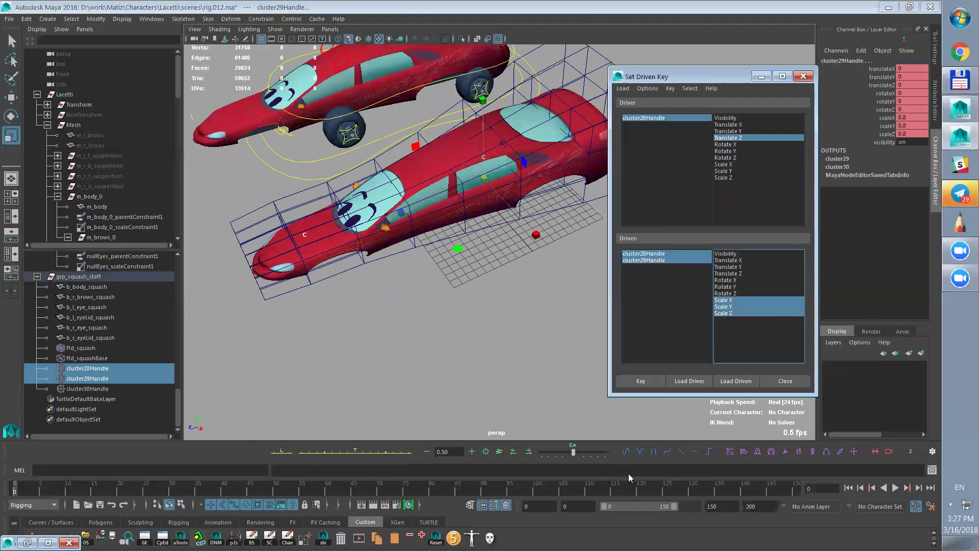
click(641, 382)
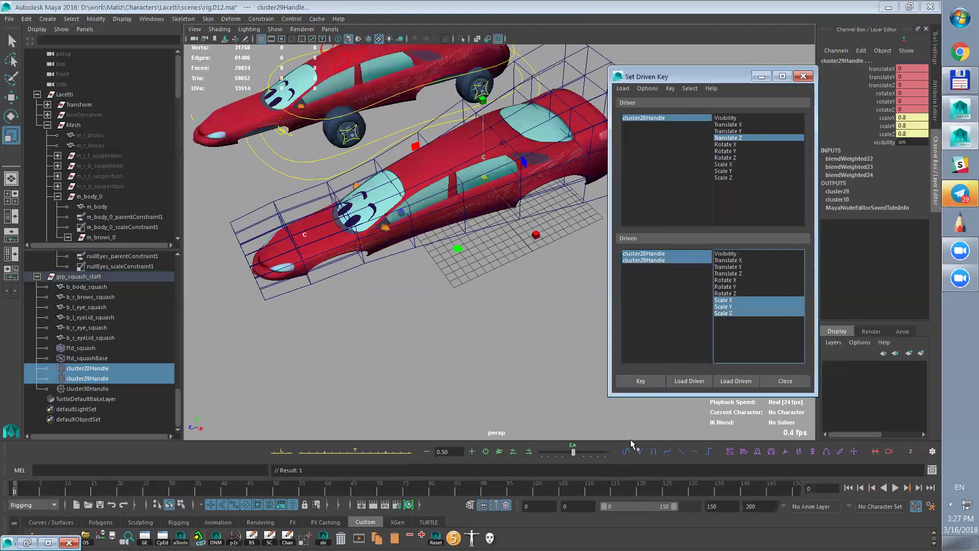
- Set the driver's Translate Z to 0, reset both cluster handles' scale to 1 on all axes, and key that driven pose
click(671, 119)
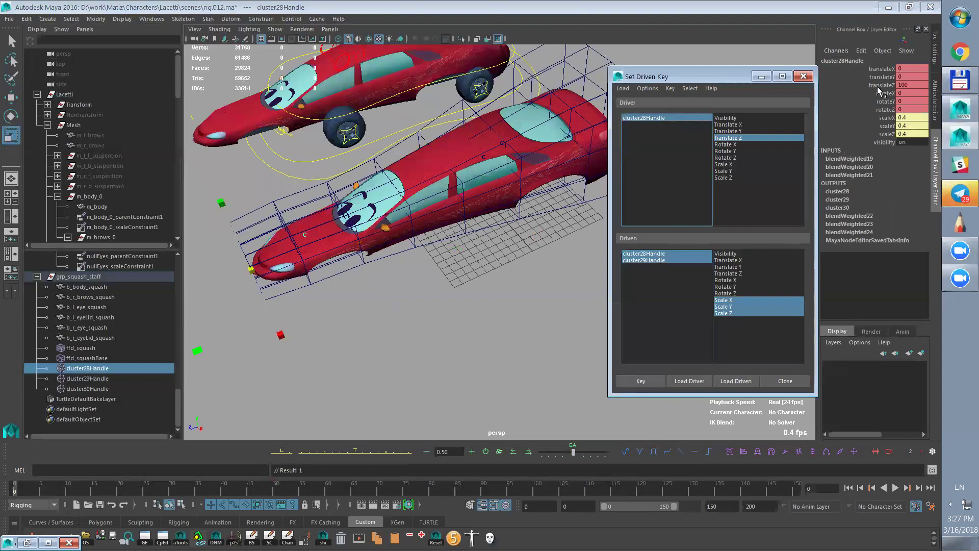
double_click(910, 84)
text(100)
drag(663, 254, 665, 261)
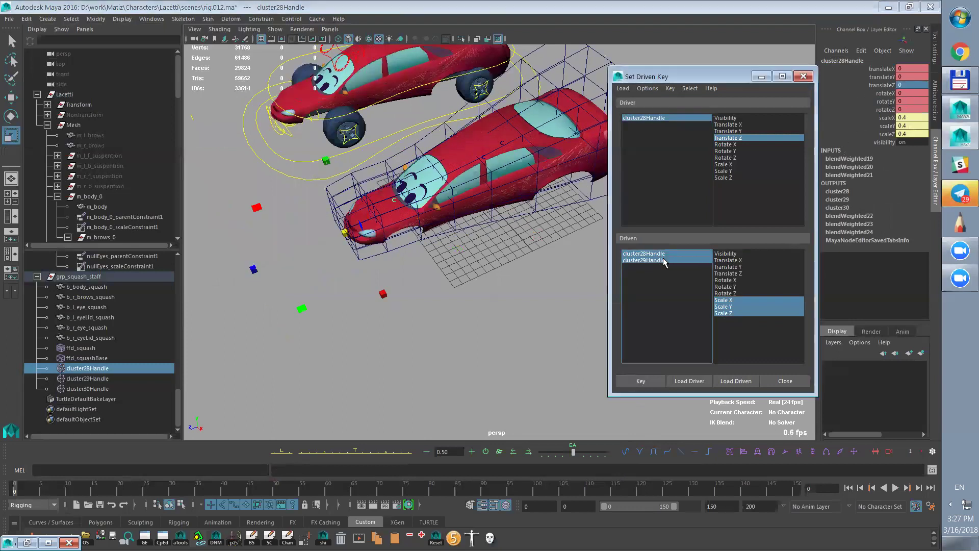
drag(908, 118, 908, 125)
text(1)
key(Return)
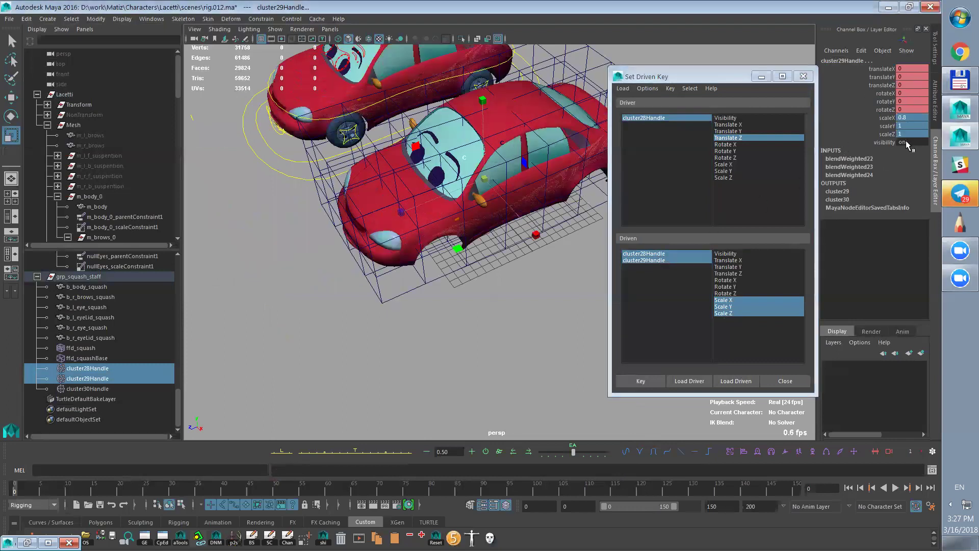
click(656, 381)
click(654, 379)
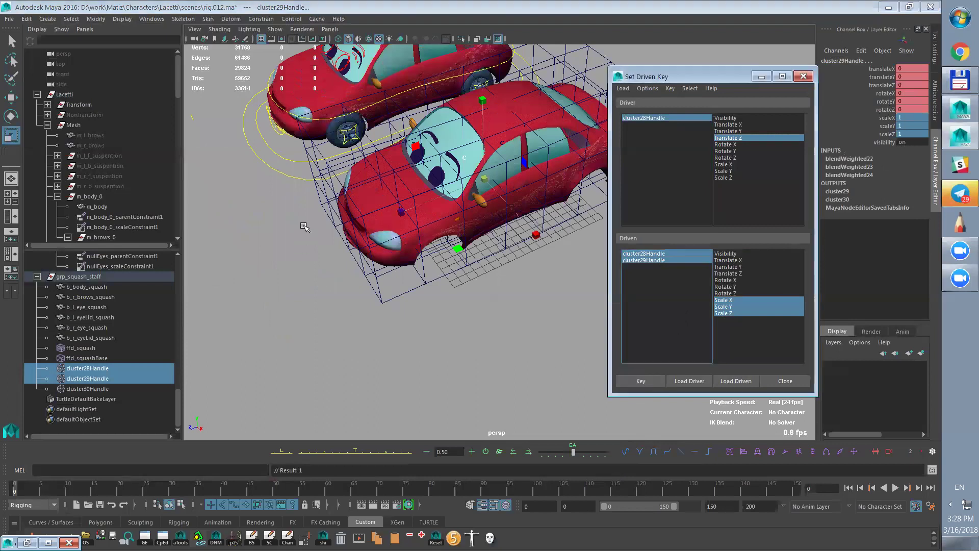
- Select the front squash control cc_f_squash and set its Translate Z to 0
click(231, 174)
alt+drag(274, 111, 318, 104)
alt+middle_drag(281, 109, 324, 108)
click(287, 118)
double_click(912, 86)
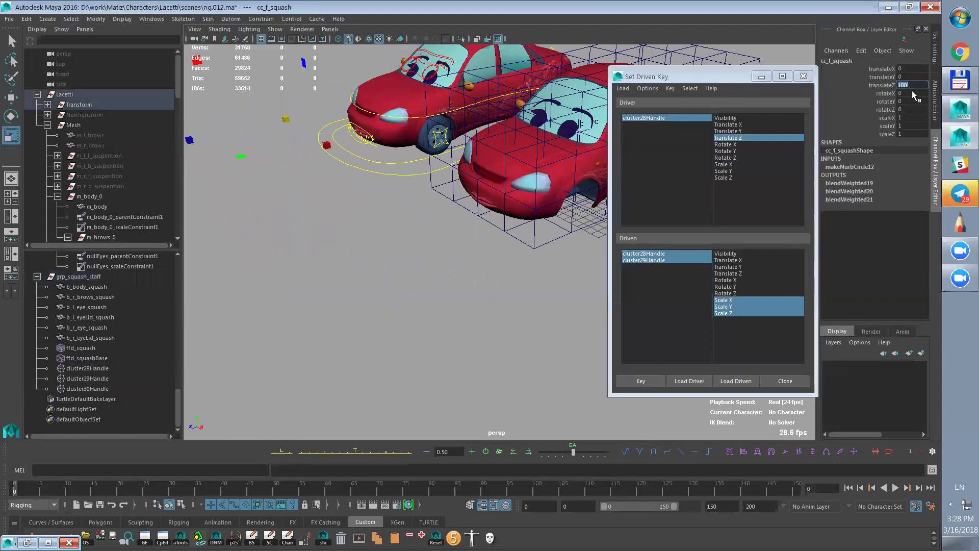
key(Return)
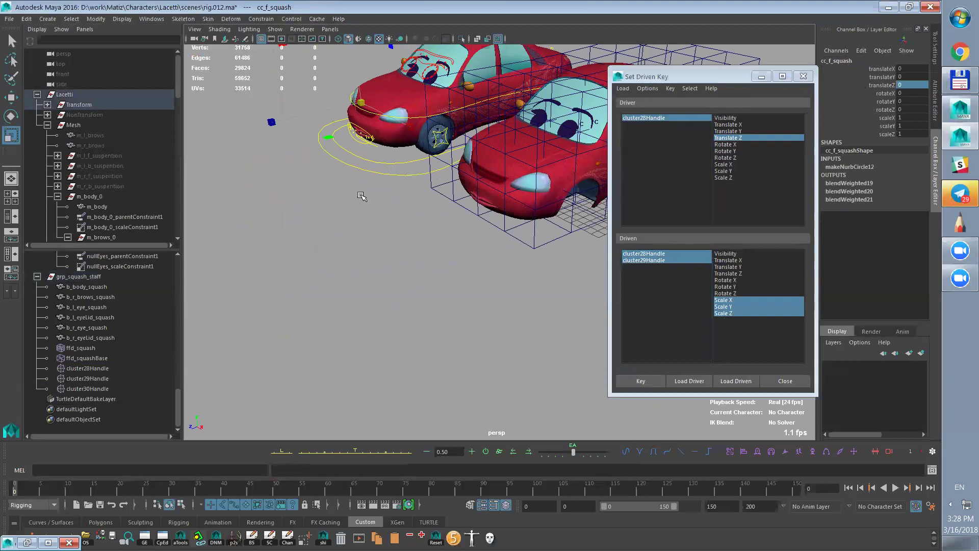
- Test the stretch by moving cc_f_squash along Z, undo the moves, and set its Translate Z back to 0
key(w)
alt+drag(360, 192, 426, 235)
middle_drag(427, 236, 419, 312)
key(ctrl+z)
key(ctrl+z)
text(0)
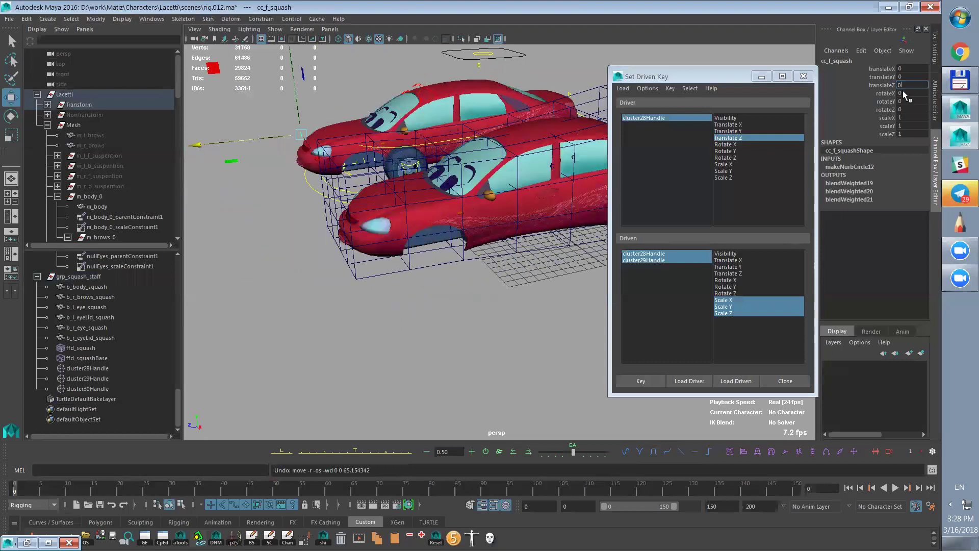
key(Return)
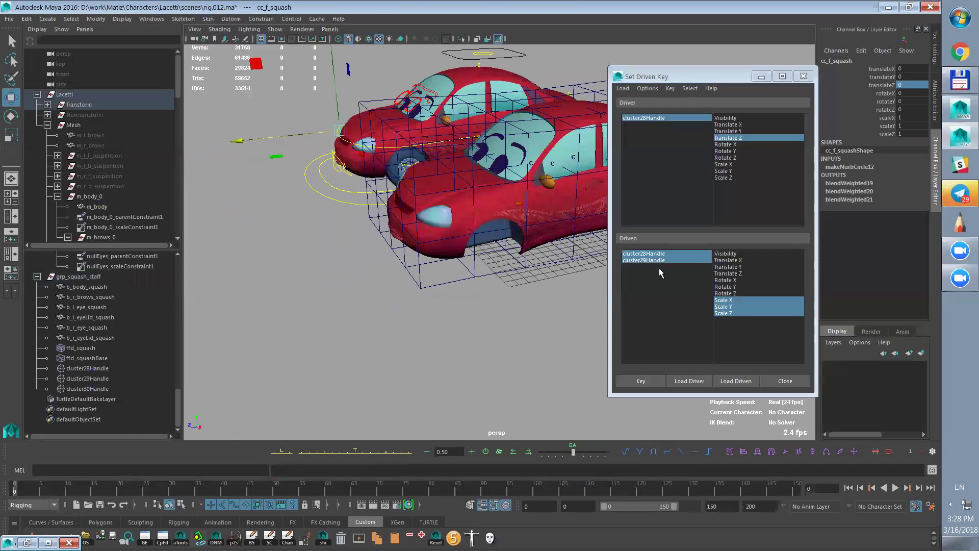
- Show the animation curves of cluster28Handle and cluster29Handle in the Graph Editor and reposition its window
drag(658, 254, 659, 261)
click(28, 543)
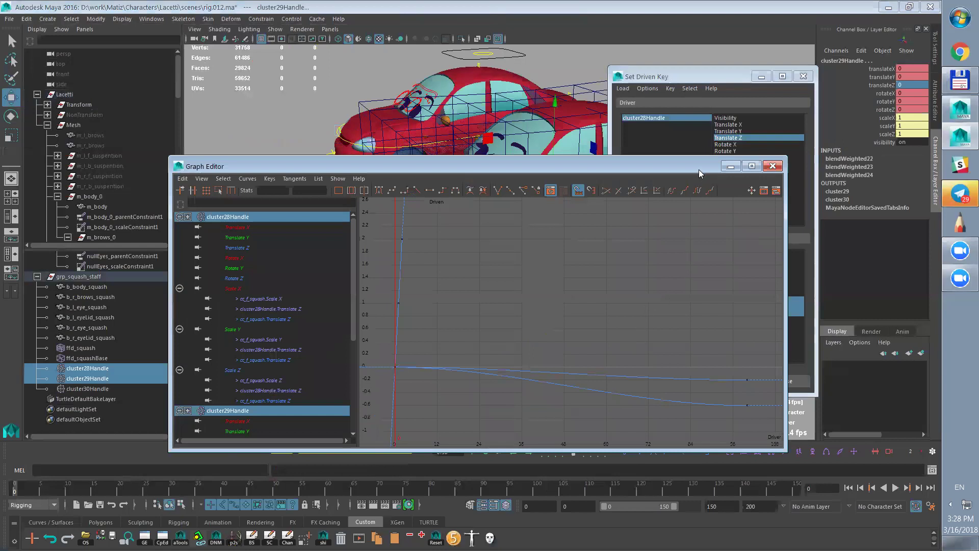
drag(700, 173, 680, 176)
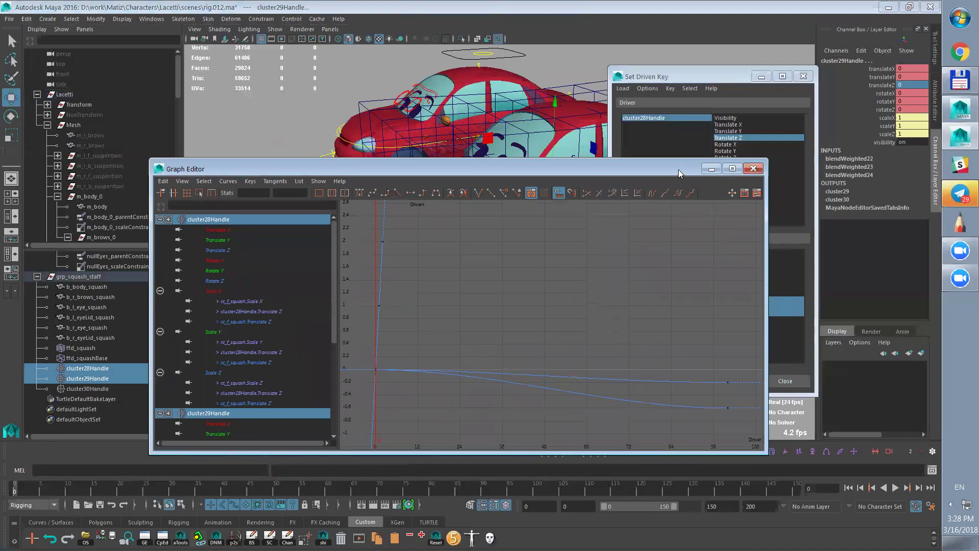
drag(657, 161, 635, 148)
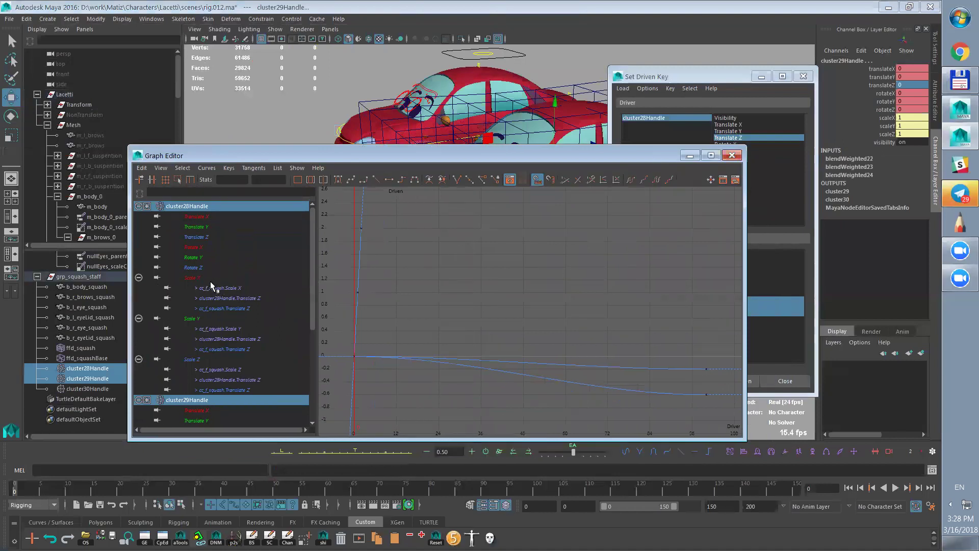
- Compare cluster28Handle's Scale X curves driven by its own Translate Z and by cc_f_squash's Translate Z
click(204, 279)
mouse_move(310, 286)
mouse_down()
mouse_move(310, 311)
mouse_move(307, 302)
mouse_up()
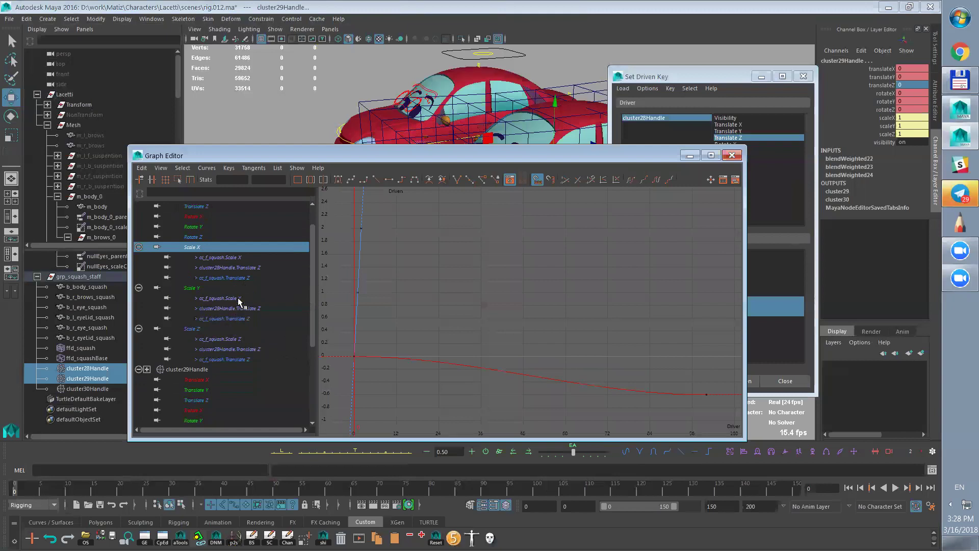
click(248, 270)
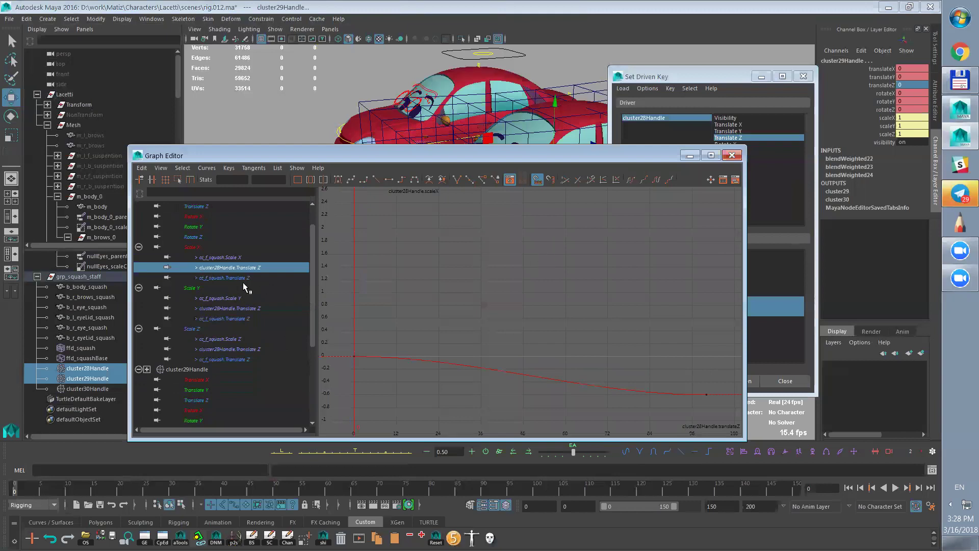
click(236, 279)
key(f)
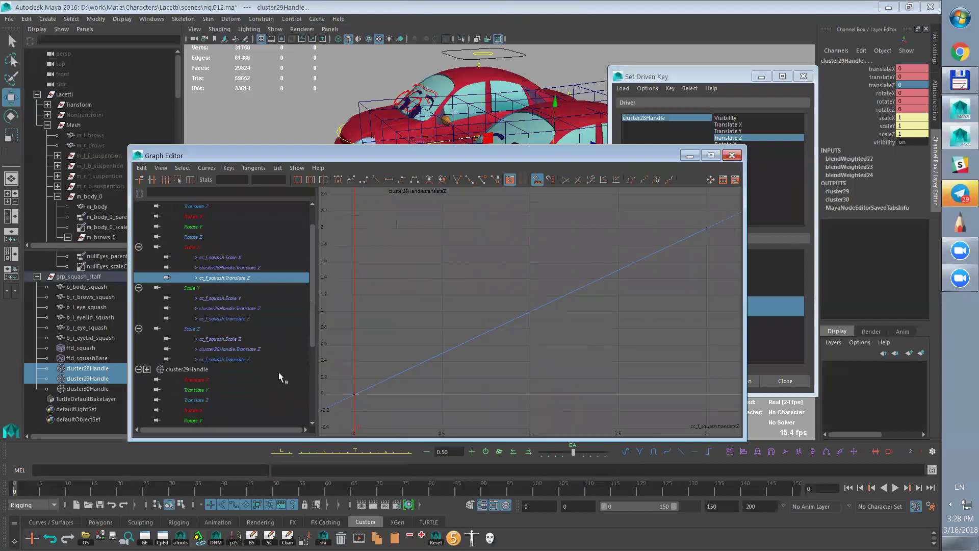
click(247, 271)
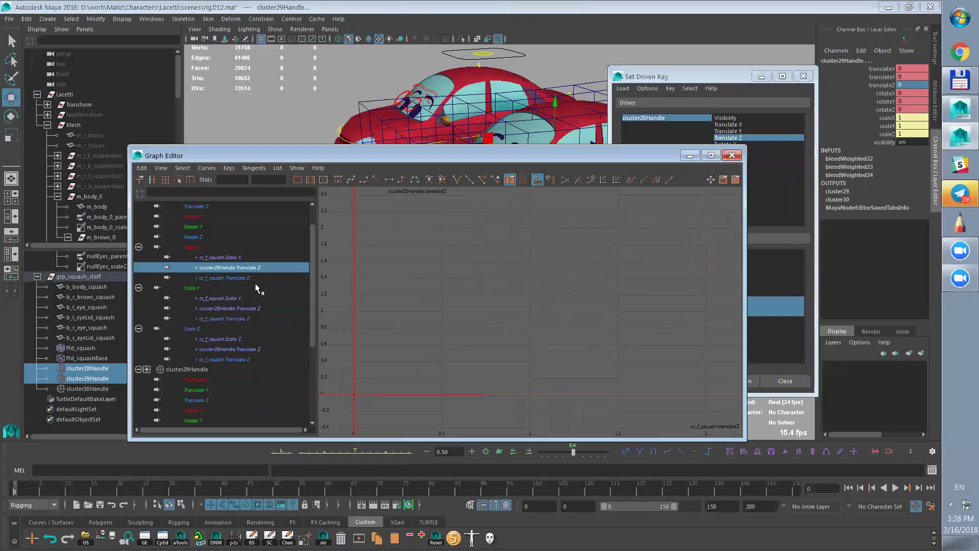
- Give the scale curves of cluster28Handle and cluster29Handle driven by cluster28Handle's Translate Z linear tangents
ctrl+click(239, 308)
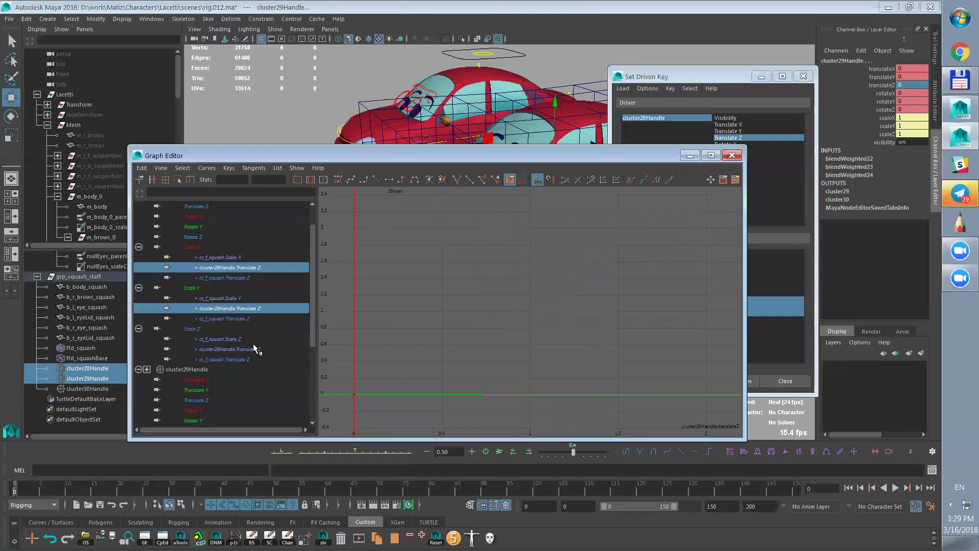
ctrl+click(252, 349)
drag(311, 319, 308, 418)
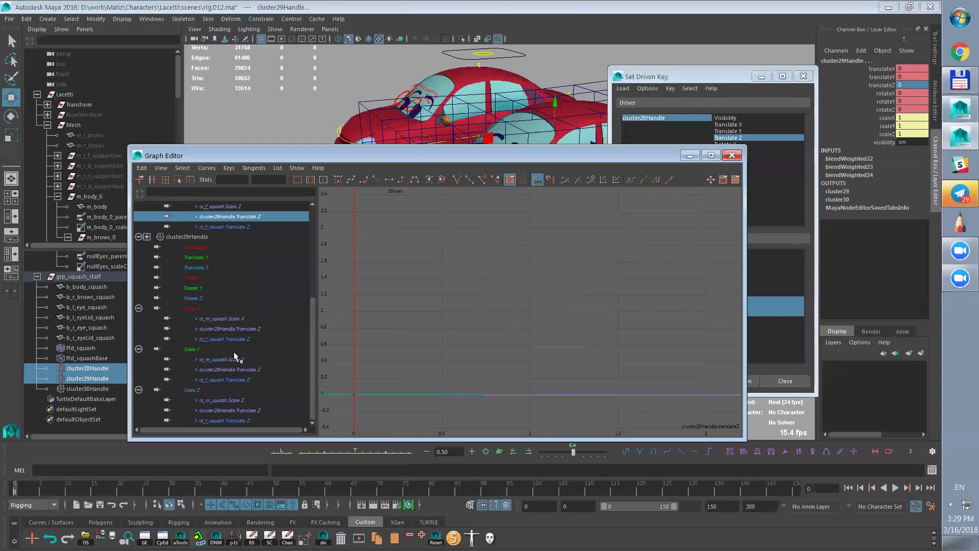
ctrl+click(254, 329)
ctrl+click(254, 369)
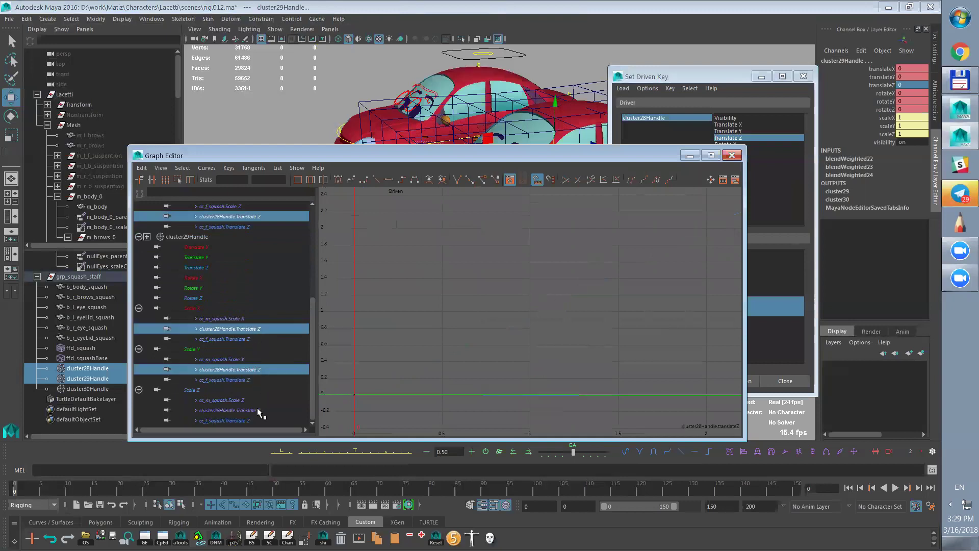
ctrl+click(250, 410)
key(f)
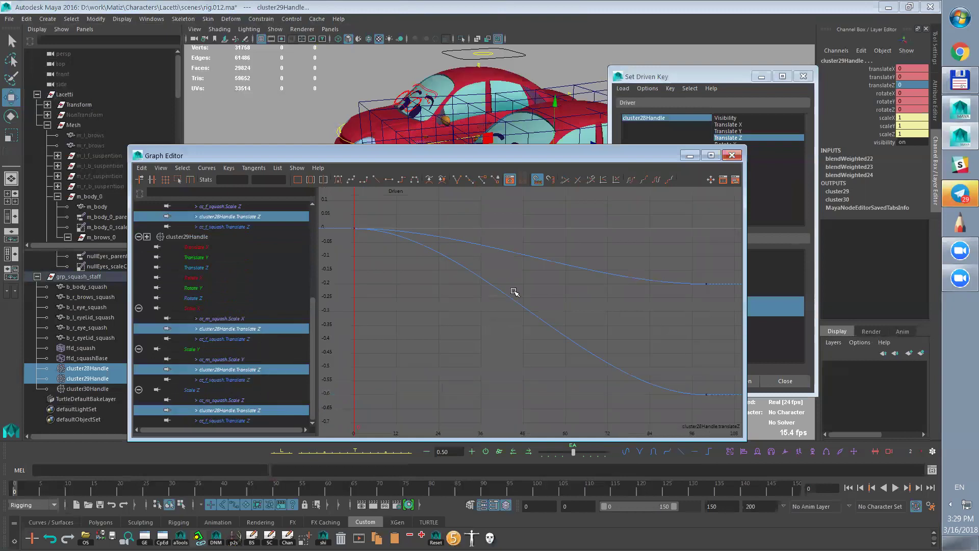
drag(642, 258, 562, 373)
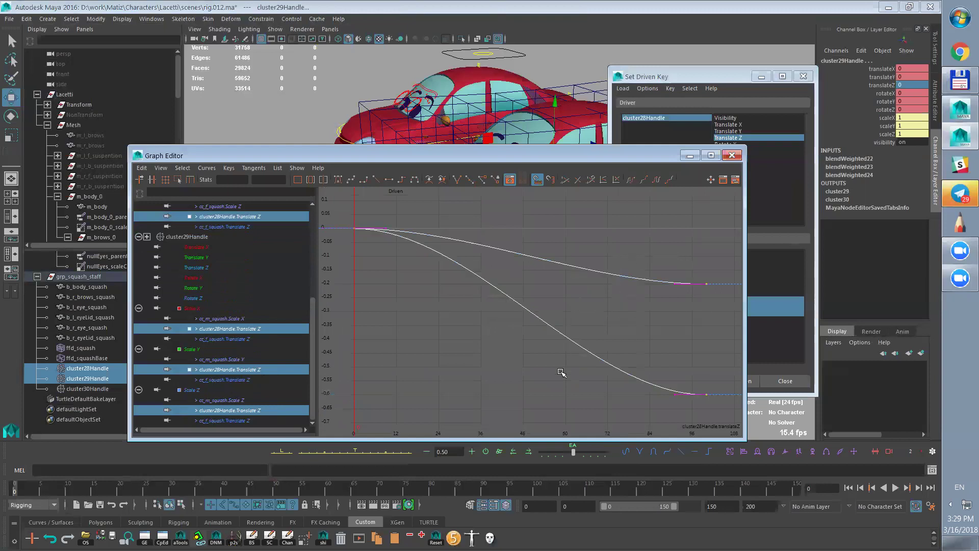
click(361, 179)
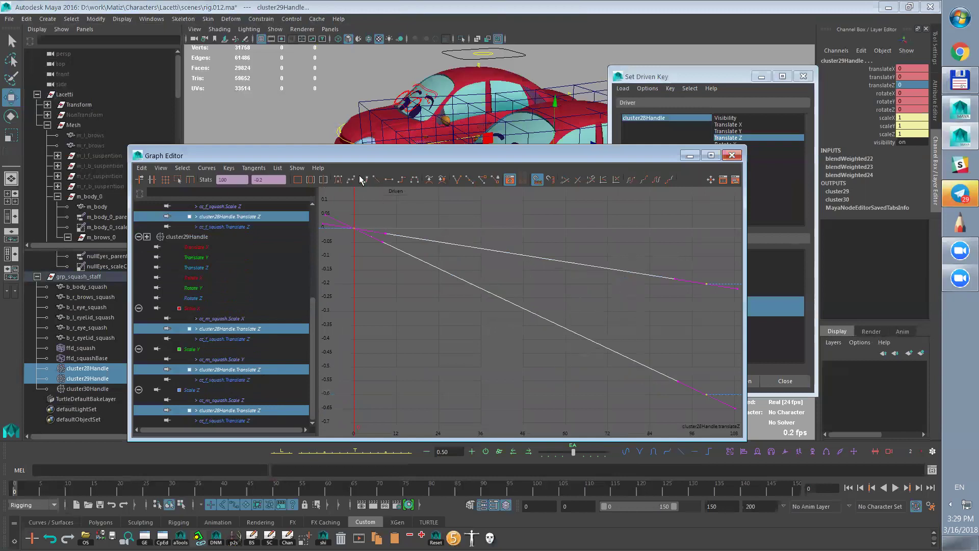
- Set the pre and post infinity of the selected scale curves to Linear and minimize the Graph Editor
click(207, 168)
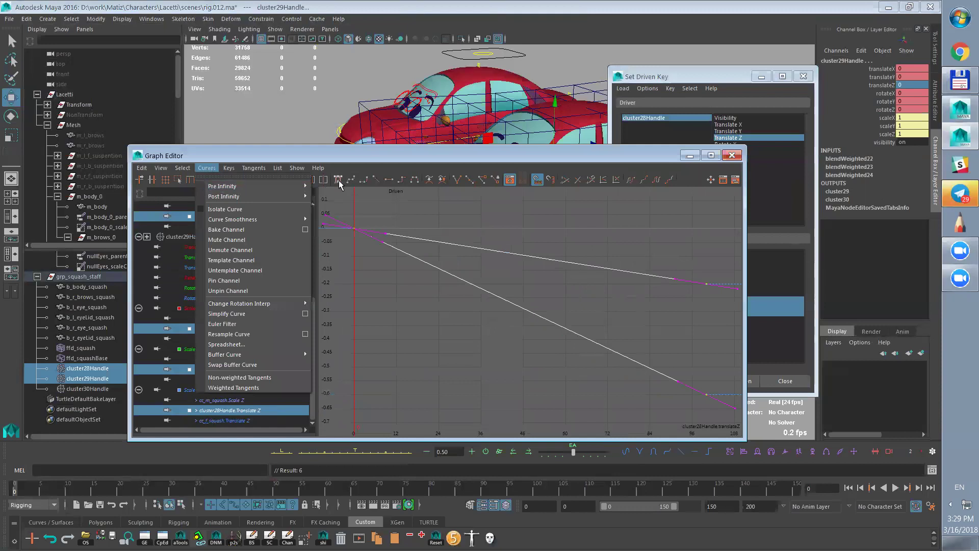
mouse_move(286, 186)
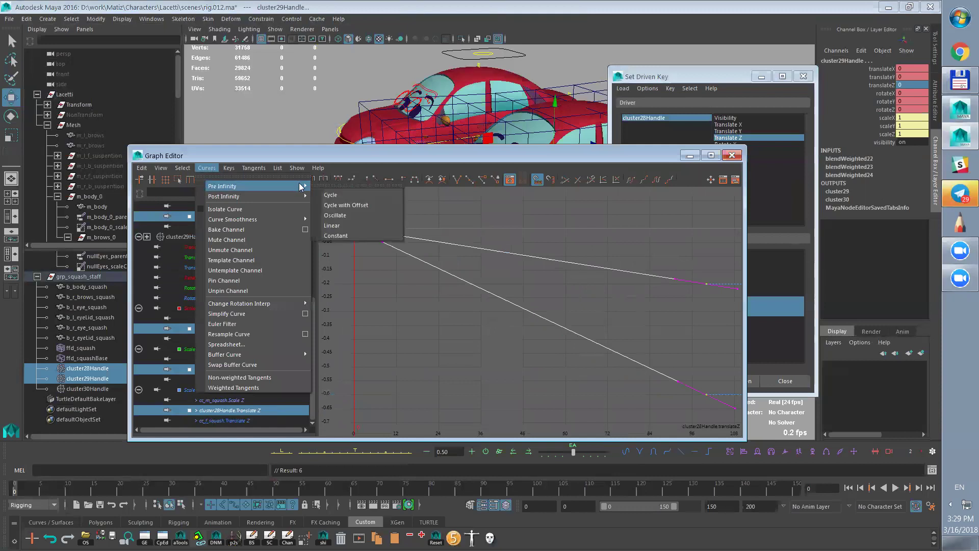
click(331, 225)
click(206, 167)
mouse_move(280, 198)
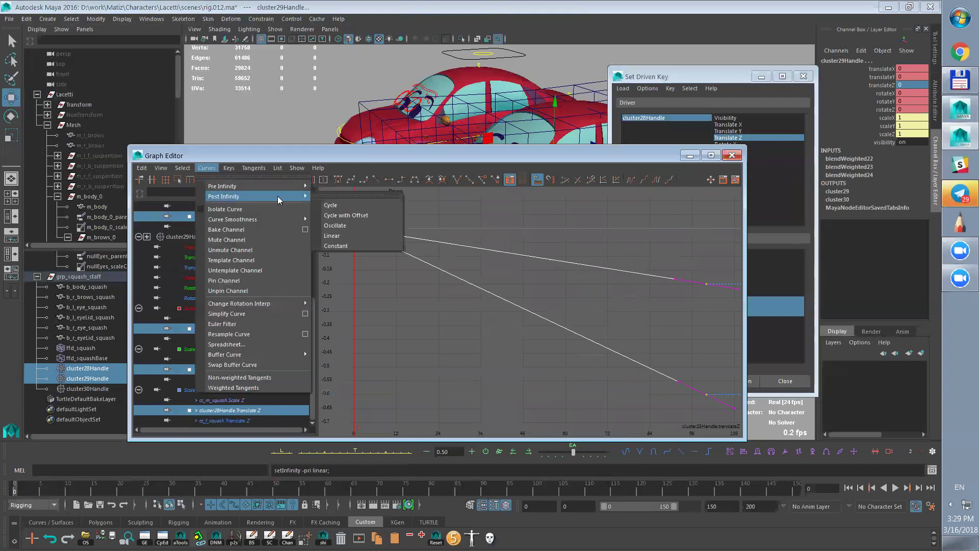
click(331, 235)
click(697, 157)
- Test the linear stretch by moving the front squash control cc_f_squash back and forth along Z
click(262, 185)
alt+drag(262, 185, 288, 282)
click(293, 171)
alt+drag(291, 321, 330, 313)
middle_drag(330, 313, 337, 312)
scroll(337, 313, down, 5)
alt+drag(398, 316, 452, 353)
middle_drag(452, 353, 422, 350)
alt+drag(422, 350, 411, 321)
middle_drag(412, 321, 324, 368)
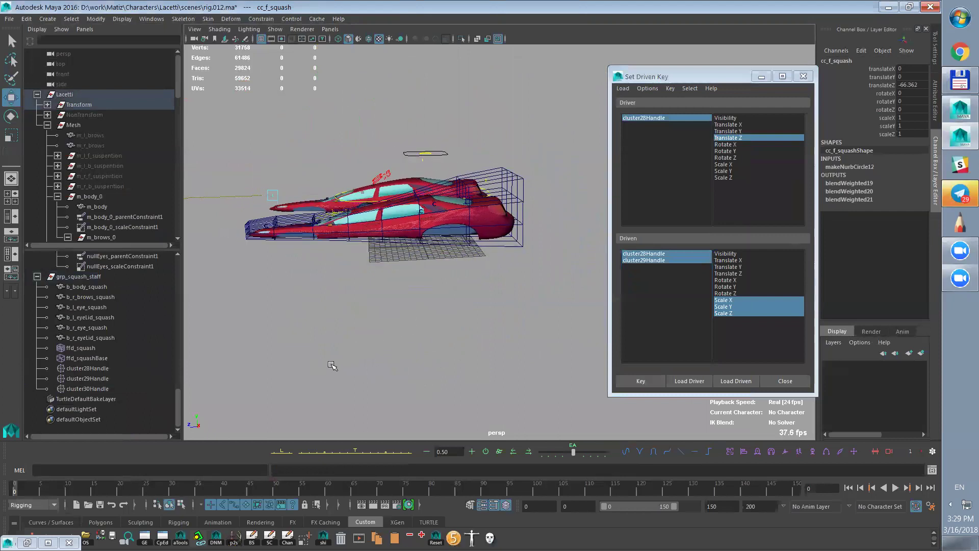
alt+drag(332, 364, 360, 355)
middle_drag(359, 355, 430, 320)
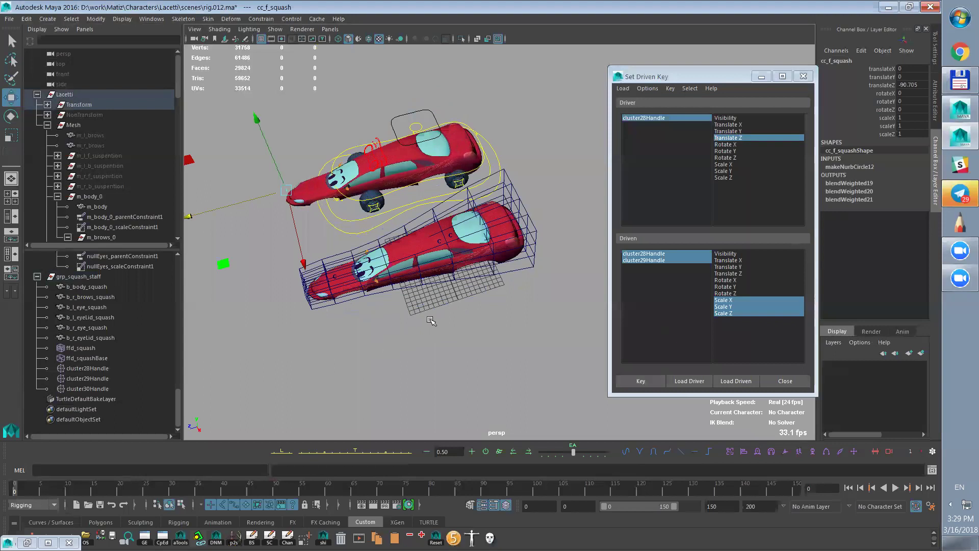
- Raise the end keys of cluster28Handle's and cluster29Handle's driven scale curves to about -0.27 and -0.05
click(656, 260)
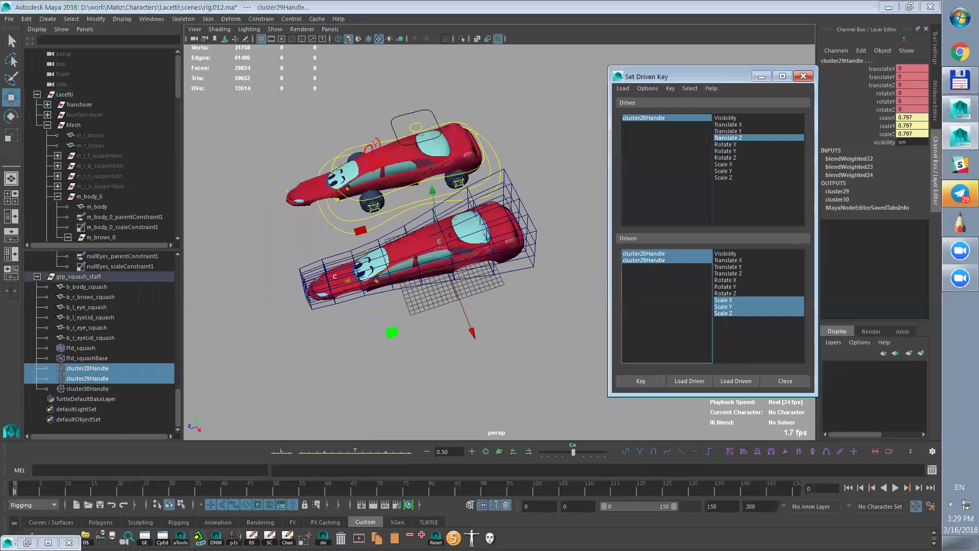
click(27, 543)
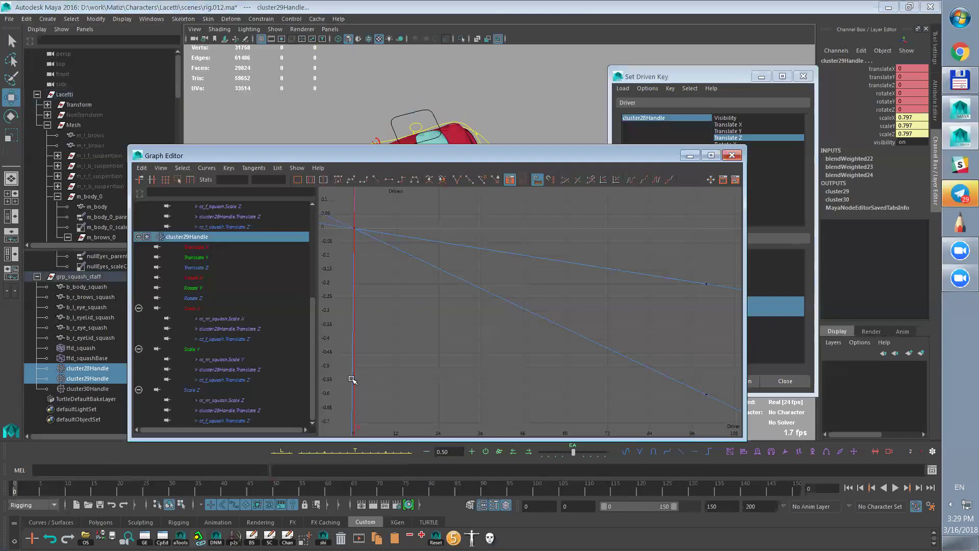
drag(682, 255, 722, 315)
alt+middle_drag(695, 317, 673, 312)
alt+right_drag(686, 285, 672, 288)
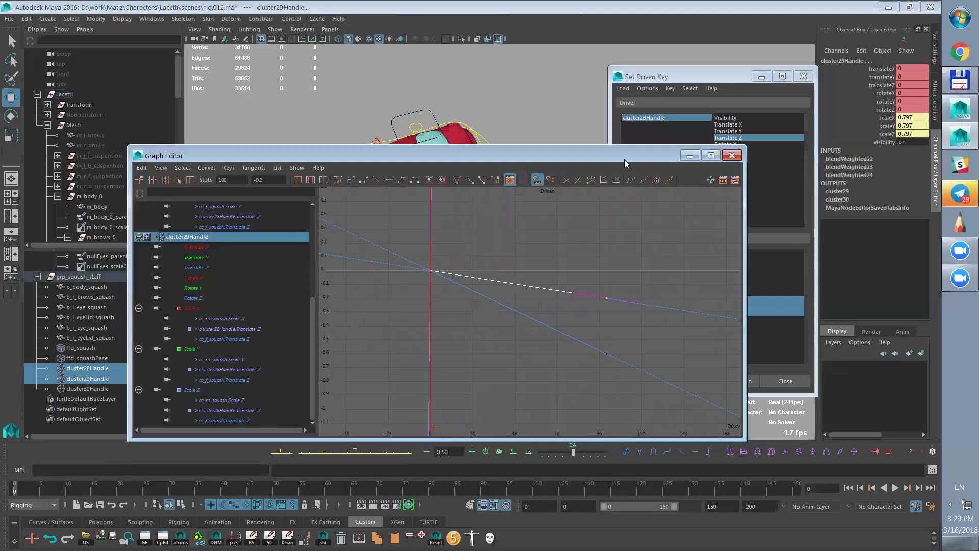
drag(624, 159, 571, 256)
click(576, 373)
drag(577, 361, 543, 414)
mouse_move(551, 429)
shift+middle_down()
mouse_move(554, 403)
mouse_move(542, 476)
mouse_move(546, 431)
shift+middle_up()
click(636, 251)
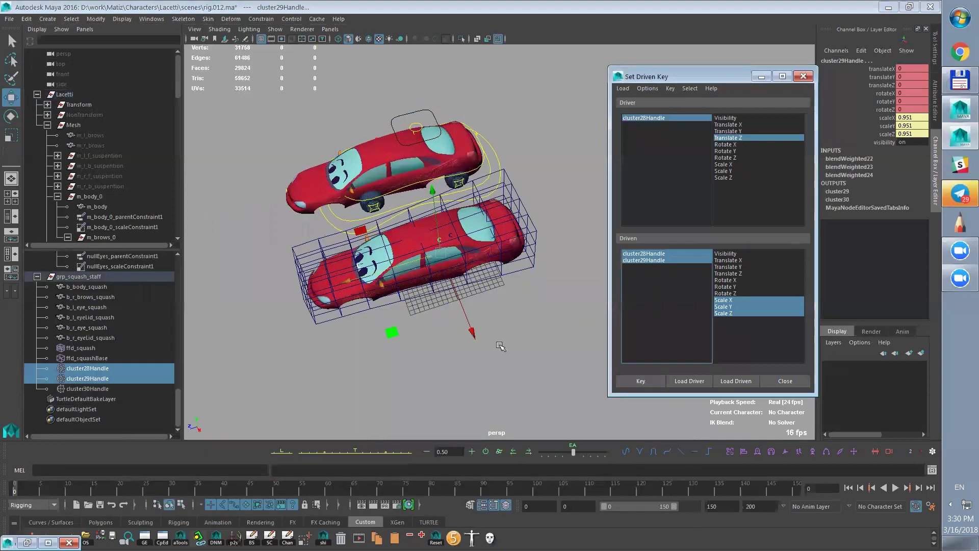
- Test the squash by moving cc_f_squash along Z to about -50.5
click(271, 231)
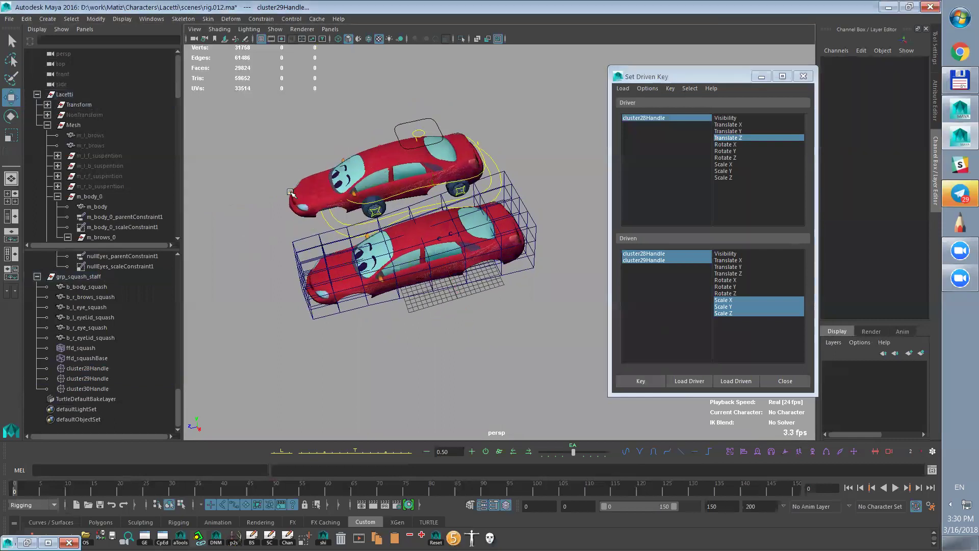
click(290, 194)
drag(197, 216, 278, 219)
mouse_move(459, 266)
alt+mouse_down()
mouse_move(470, 222)
mouse_move(429, 256)
mouse_move(455, 236)
mouse_move(485, 266)
mouse_move(449, 266)
mouse_move(469, 257)
alt+mouse_up()
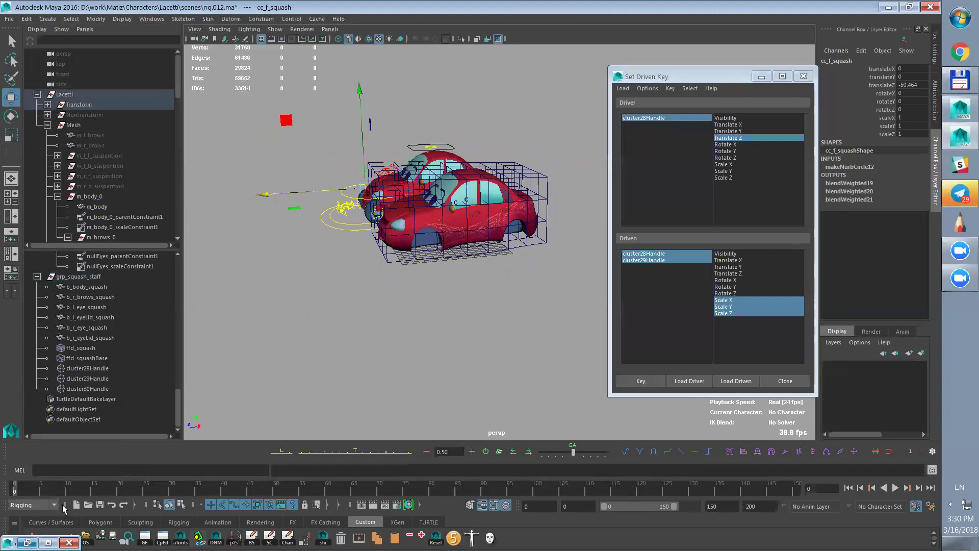
- Lower the end keys of both cluster handles' driven scale curves in the Graph Editor for a stronger scale effect
click(650, 257)
click(29, 542)
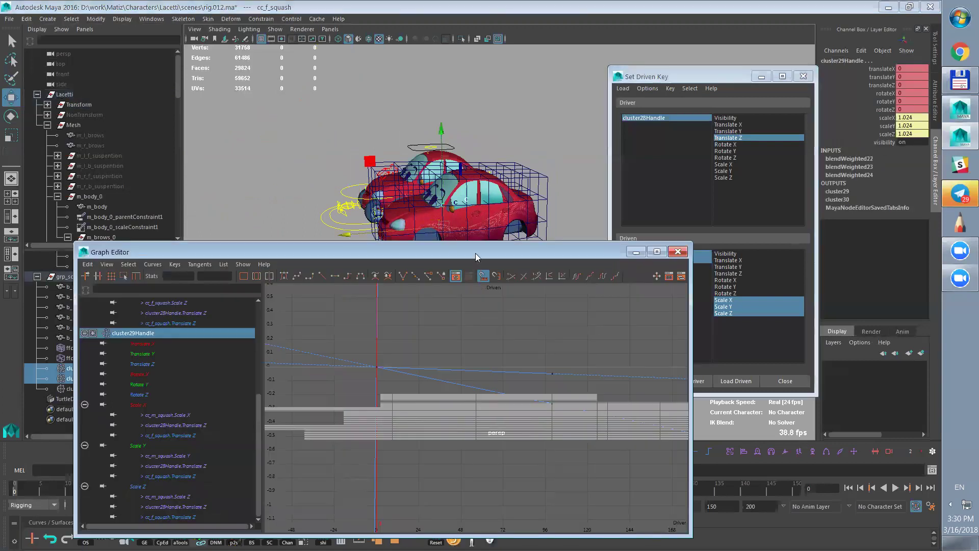
drag(476, 256, 413, 212)
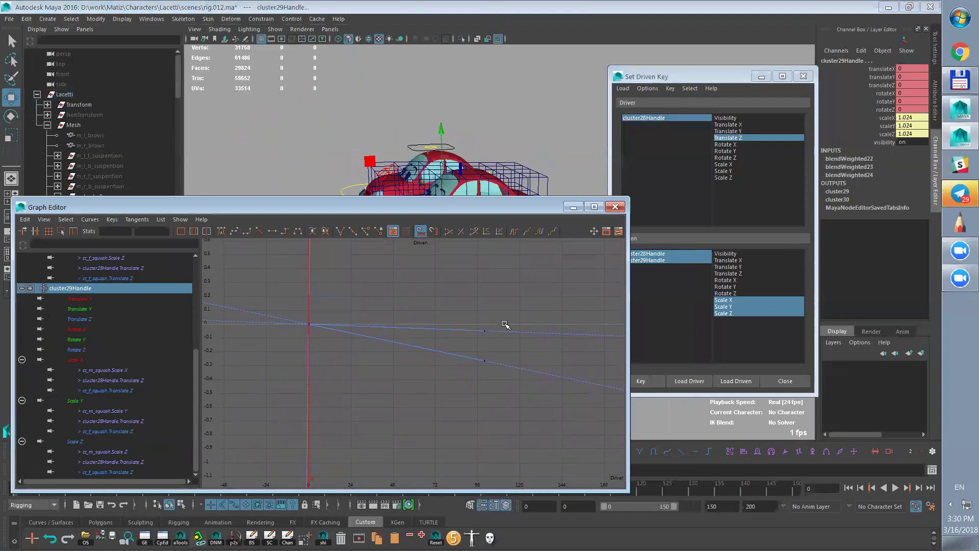
drag(477, 340, 485, 324)
mouse_move(486, 345)
shift+middle_down()
mouse_move(485, 375)
mouse_move(490, 363)
shift+middle_up()
drag(496, 332, 478, 347)
shift+middle_drag(485, 359, 484, 365)
click(573, 207)
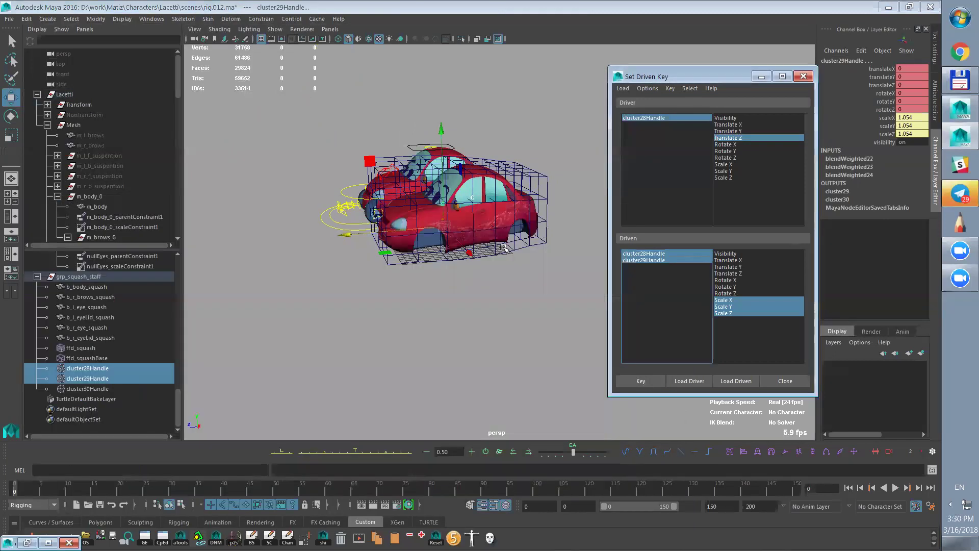
- Test the adjusted scaling by moving cc_f_squash along Z, and set its Translate Z back to 0
alt+drag(396, 245, 340, 268)
click(300, 283)
click(356, 160)
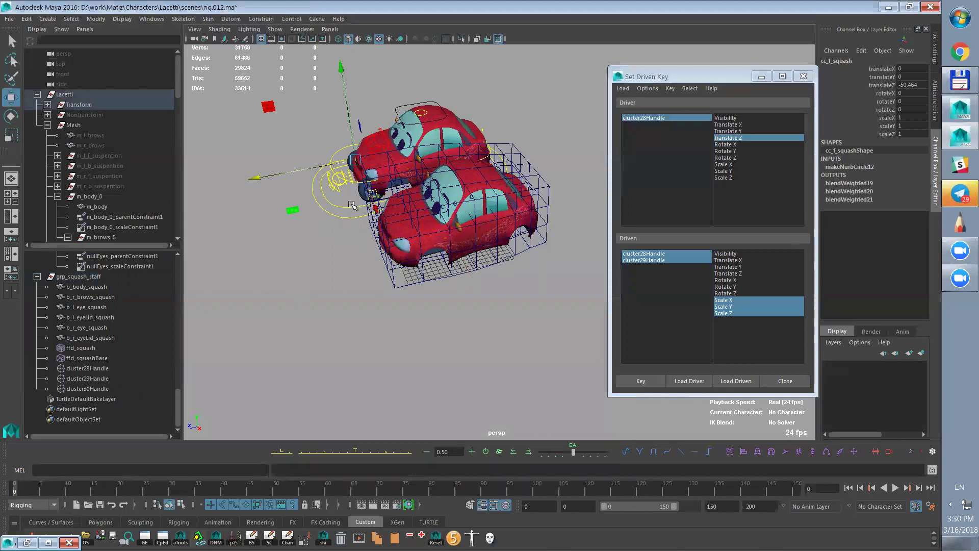
mouse_move(256, 182)
mouse_down()
mouse_move(220, 187)
mouse_move(255, 182)
mouse_move(223, 198)
mouse_move(252, 183)
mouse_up()
alt+drag(468, 323, 430, 279)
mouse_move(430, 279)
middle_down()
mouse_move(404, 291)
mouse_move(449, 275)
mouse_move(393, 301)
mouse_move(437, 278)
middle_up()
alt+drag(437, 277, 437, 291)
middle_drag(442, 286, 350, 339)
alt+drag(350, 339, 441, 311)
click(911, 85)
text(0)
key(Return)
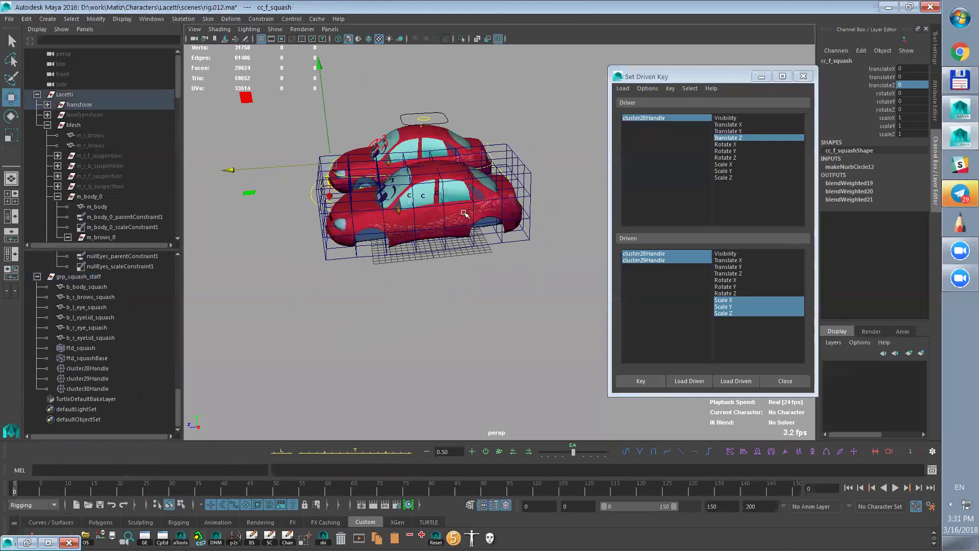
- Select the rear squash control cc_b_squash and set its Translate Z to -100
alt+right_drag(463, 212, 520, 258)
alt+drag(520, 259, 483, 225)
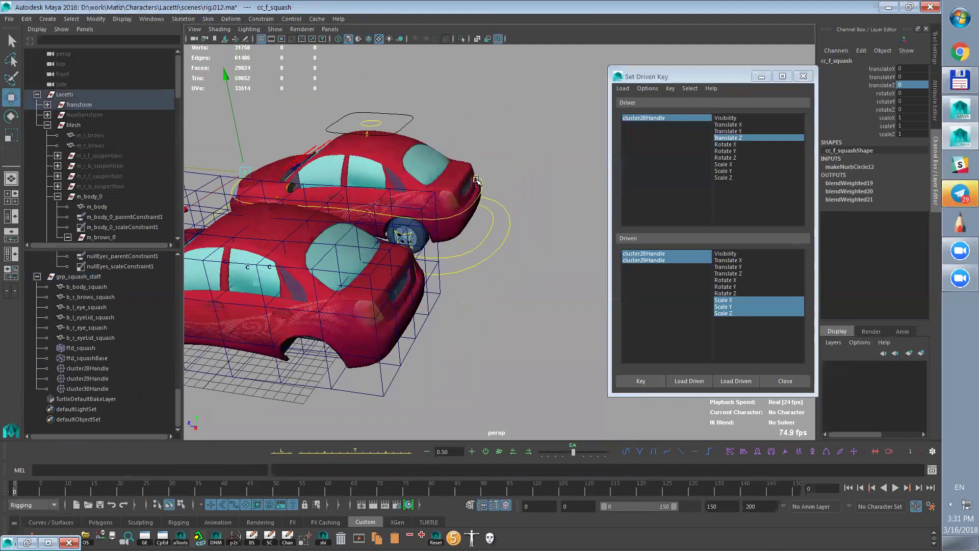
click(477, 181)
click(909, 85)
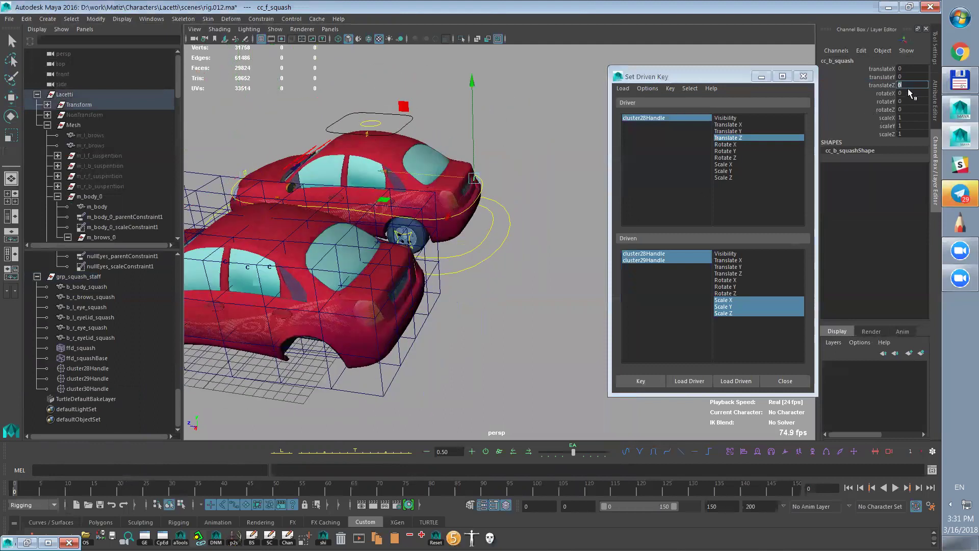
text(-100)
key(Return)
alt+drag(508, 346, 189, 417)
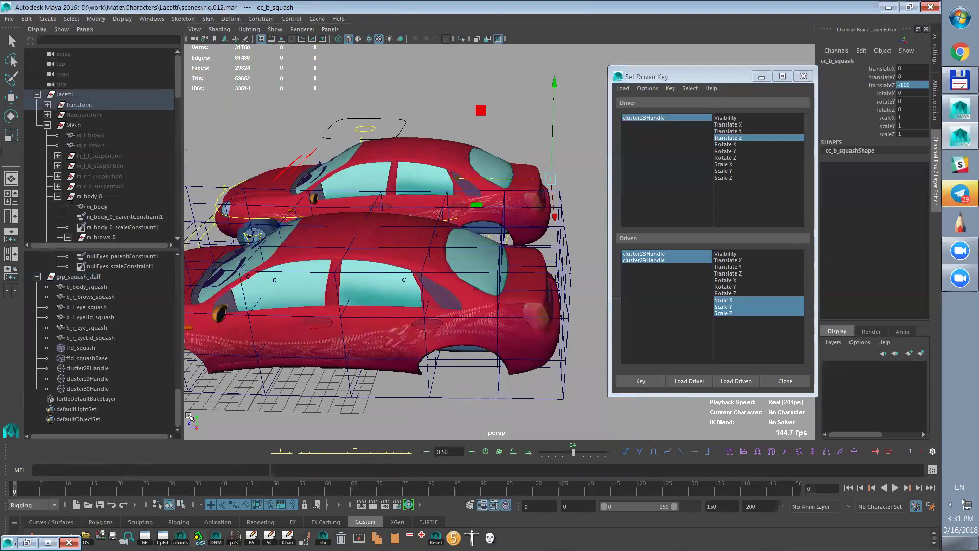
- Load cluster30Handle as the driver and cluster29Handle and cluster30Handle as the driven objects for Set Driven Key
click(97, 389)
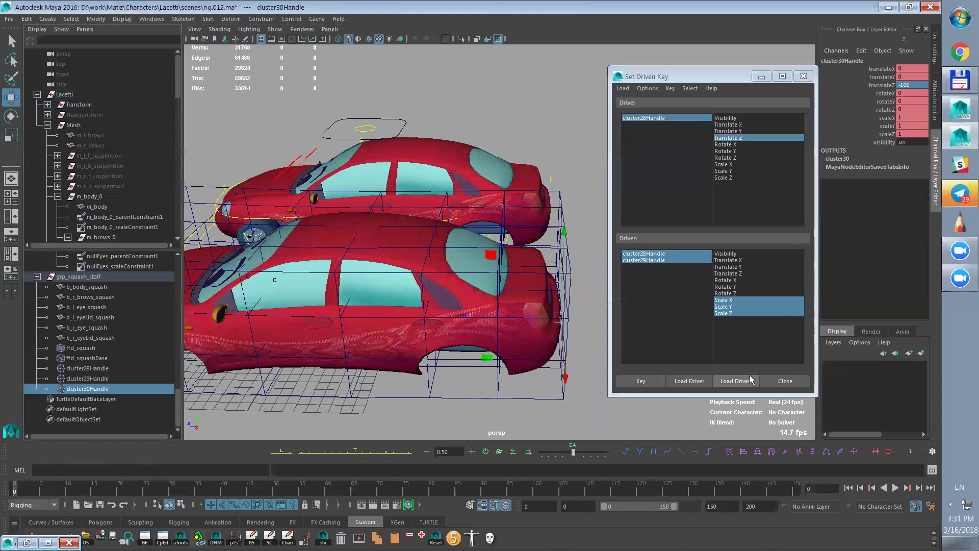
click(689, 381)
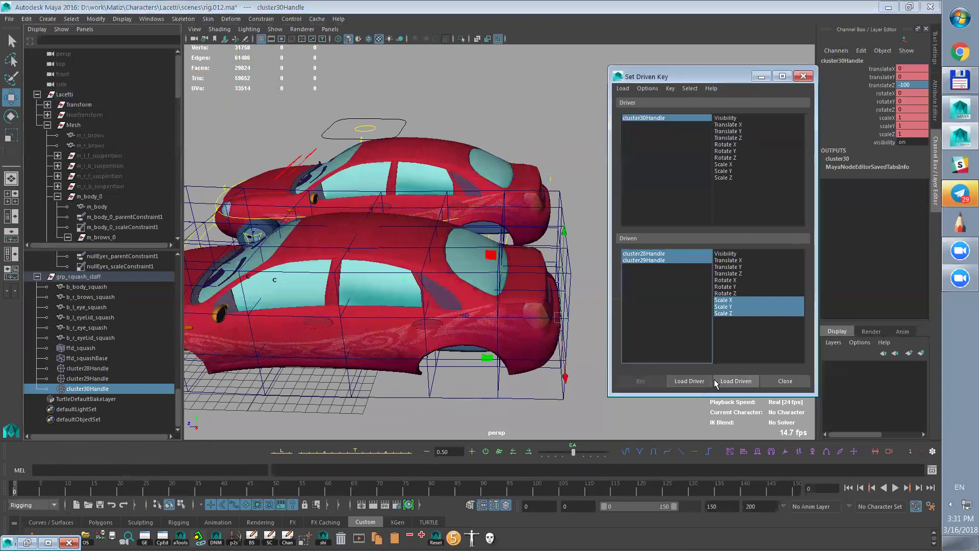
ctrl+click(89, 379)
click(743, 383)
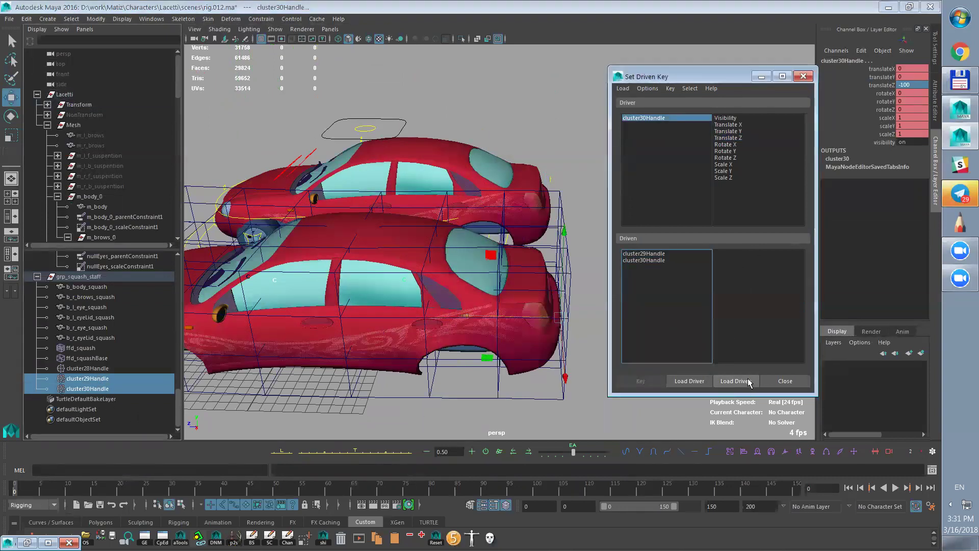
click(672, 118)
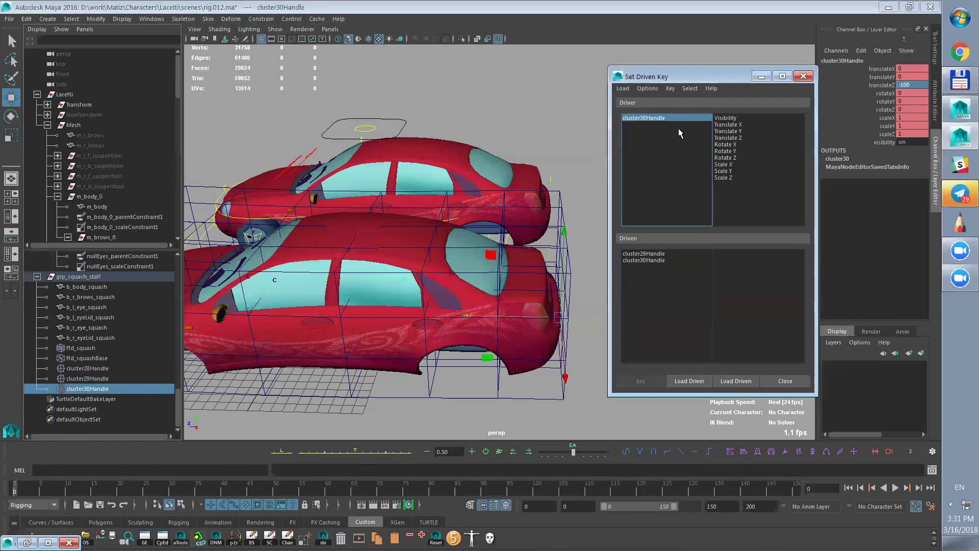
- Select the front squash control cc_f_squash and set its Translate Z to 100
alt+right_drag(514, 243, 350, 240)
alt+drag(320, 207, 307, 195)
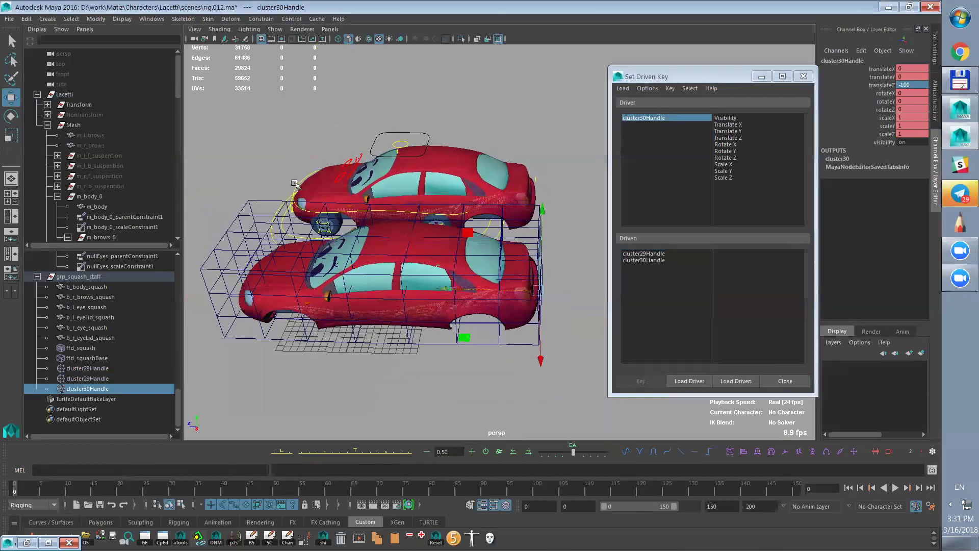
click(296, 183)
text(1)
key(Return)
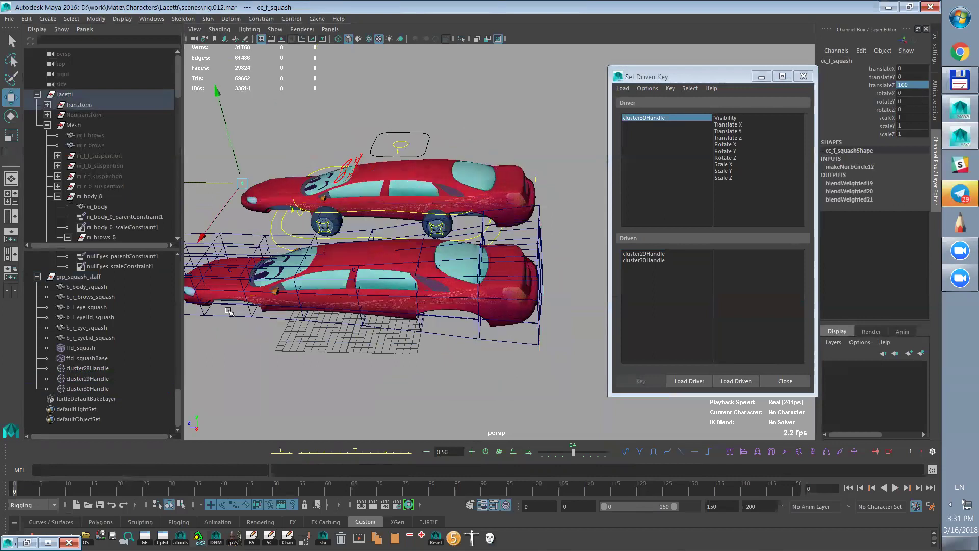
- Compare the channel values of cluster29Handle, cluster30Handle and cluster28Handle, and select the loaded driver cluster30Handle
click(656, 254)
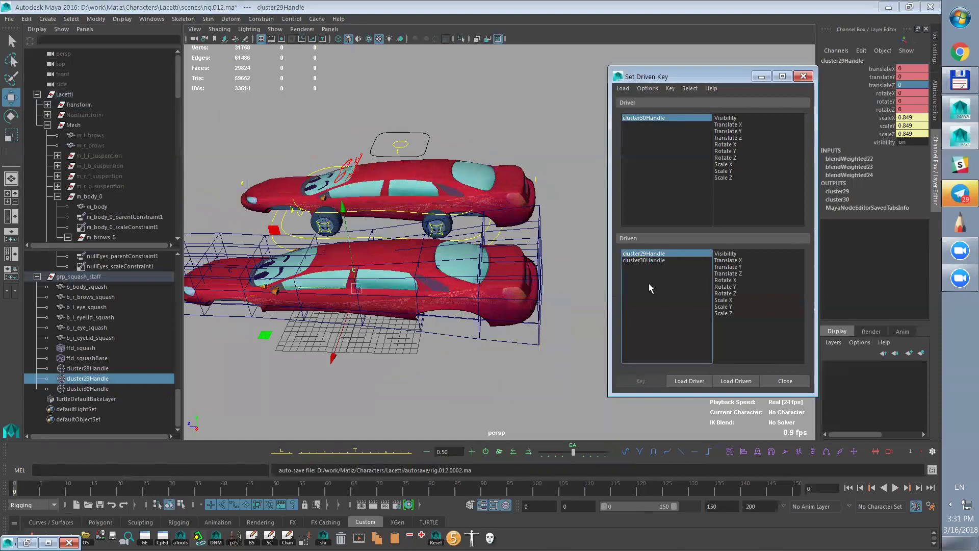
click(656, 260)
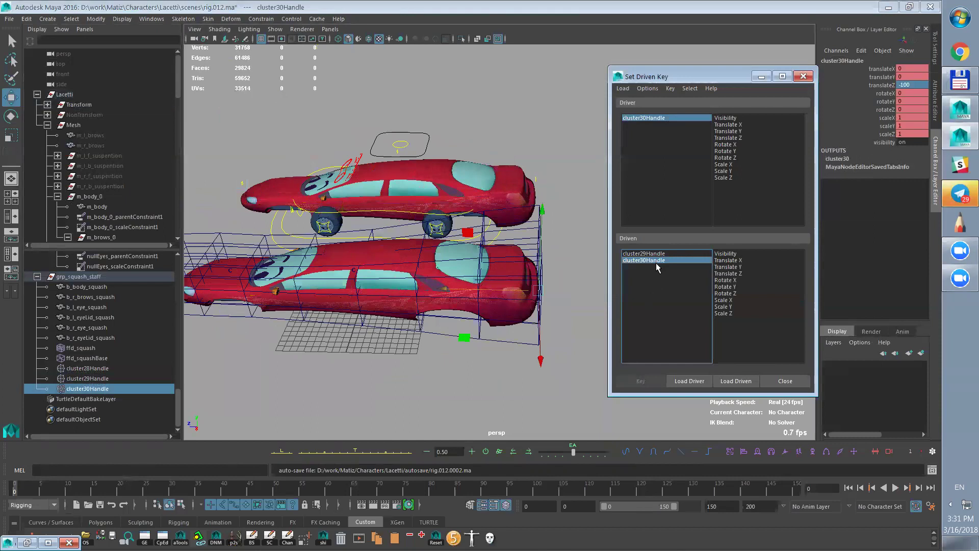
click(101, 369)
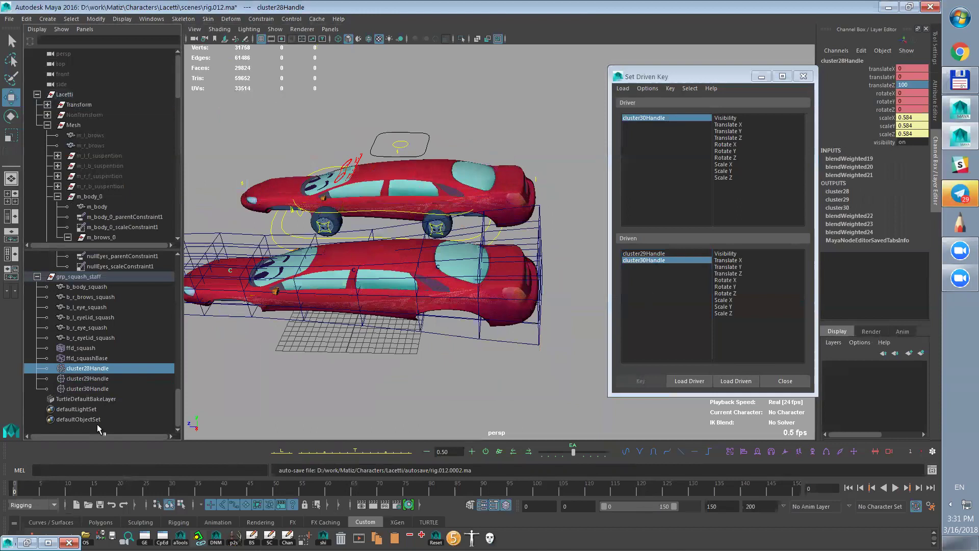
click(423, 359)
click(658, 119)
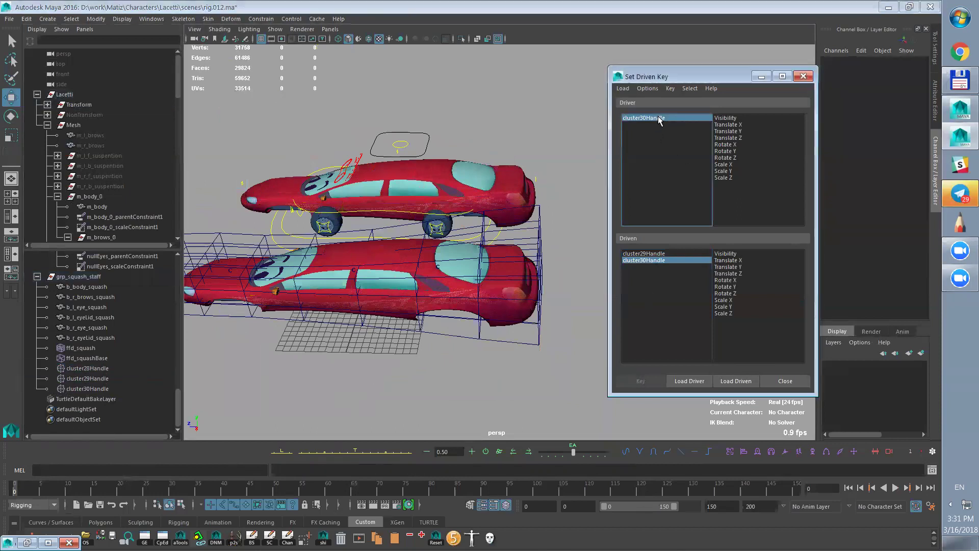
- Check the channels of the front and rear squash controls, and try setting cluster30Handle's Translate Z to 0
click(255, 182)
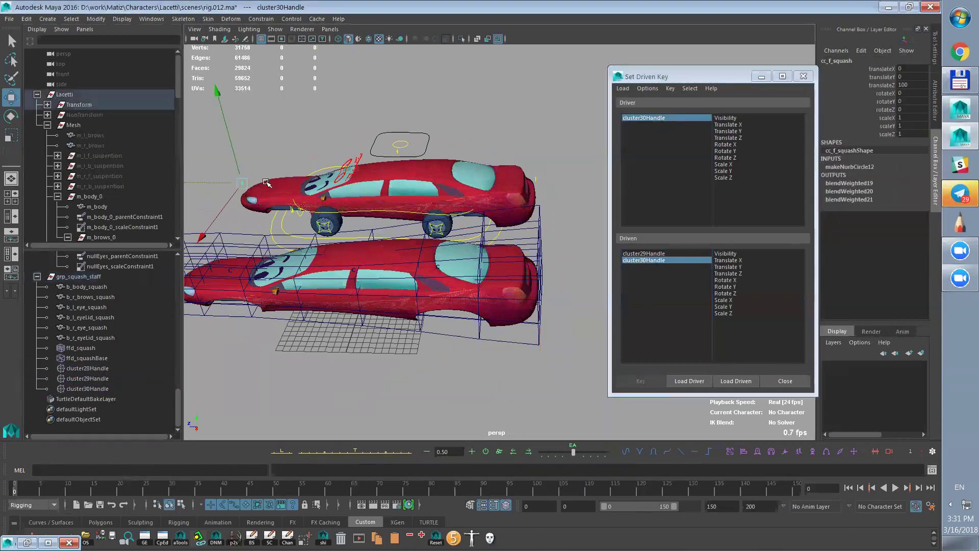
click(536, 179)
alt+drag(552, 298, 527, 298)
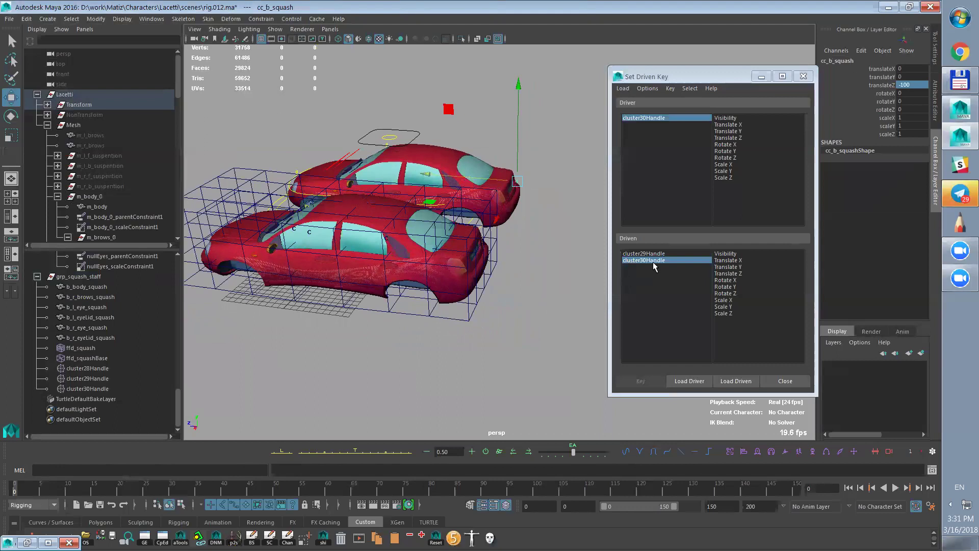
click(648, 123)
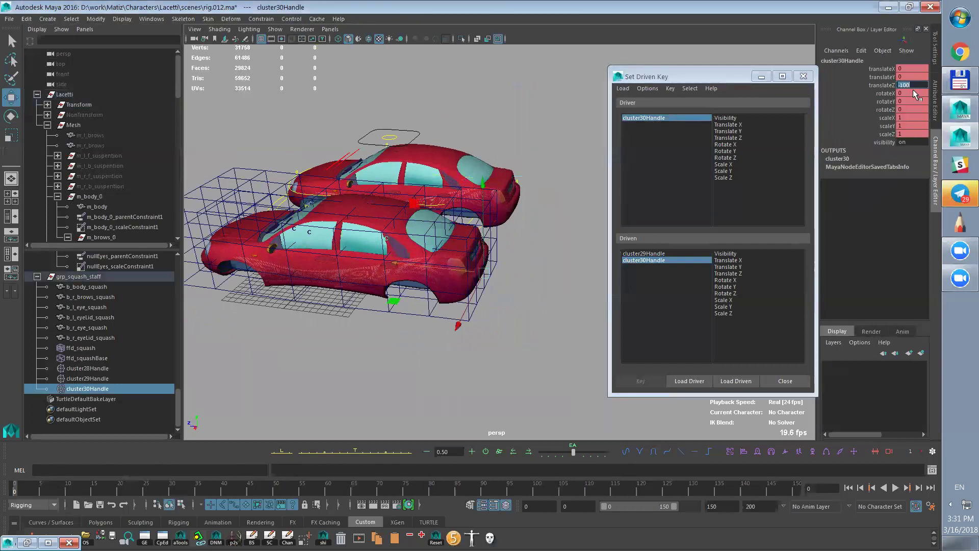
text(0)
key(Return)
- Set Translate Z of the rear squash control cc_b_squash to -100
click(520, 178)
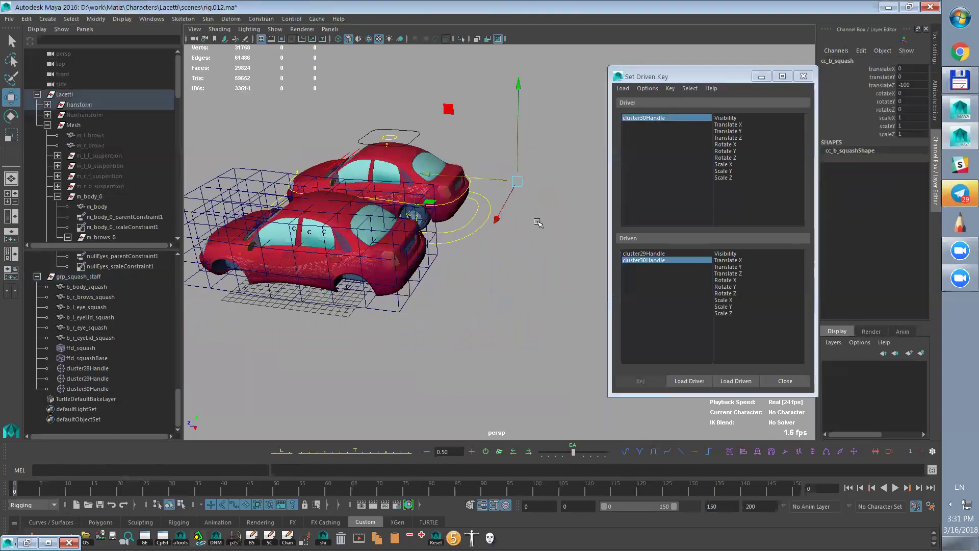
click(890, 85)
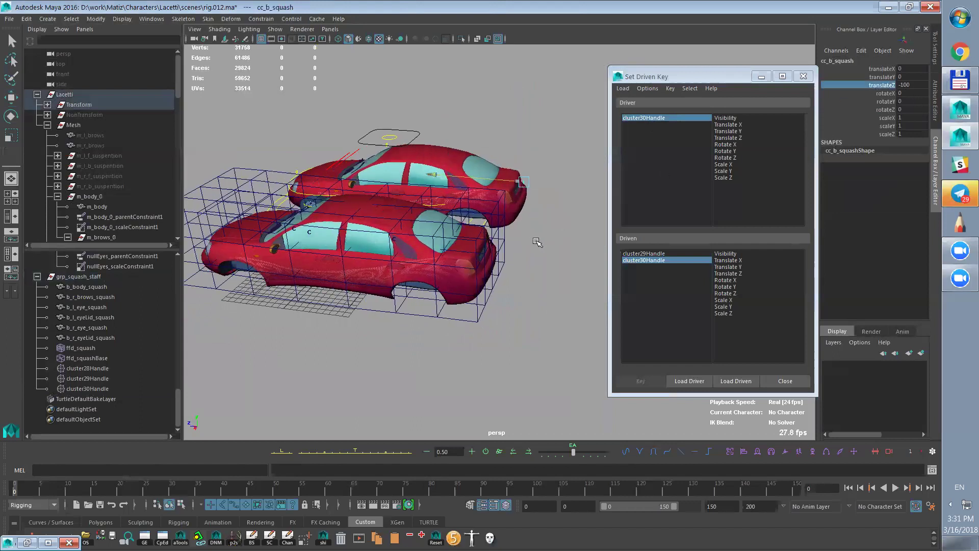
click(909, 86)
text(-100)
key(Return)
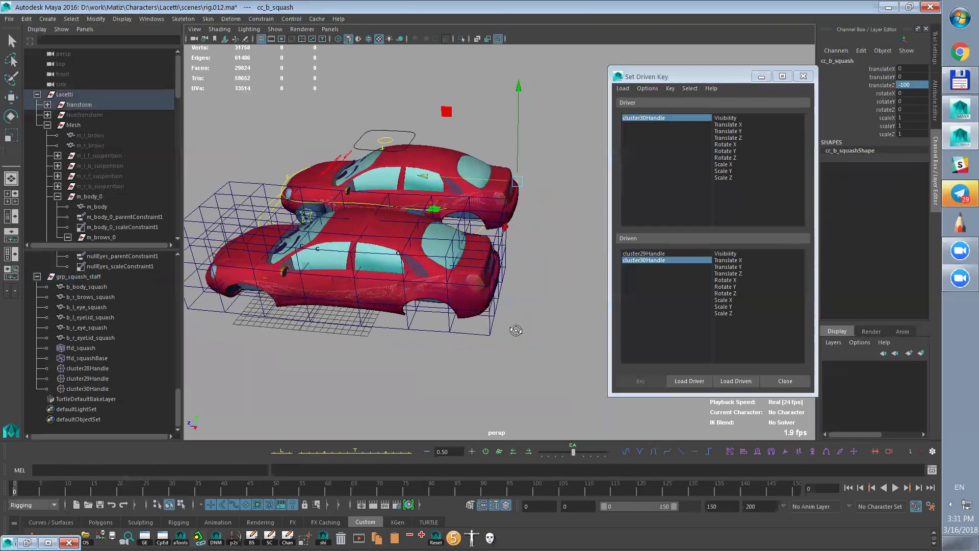
- Set Scale X, Y and Z to 0.5 on cluster30Handle and to 0.8 on cluster29Handle
click(651, 253)
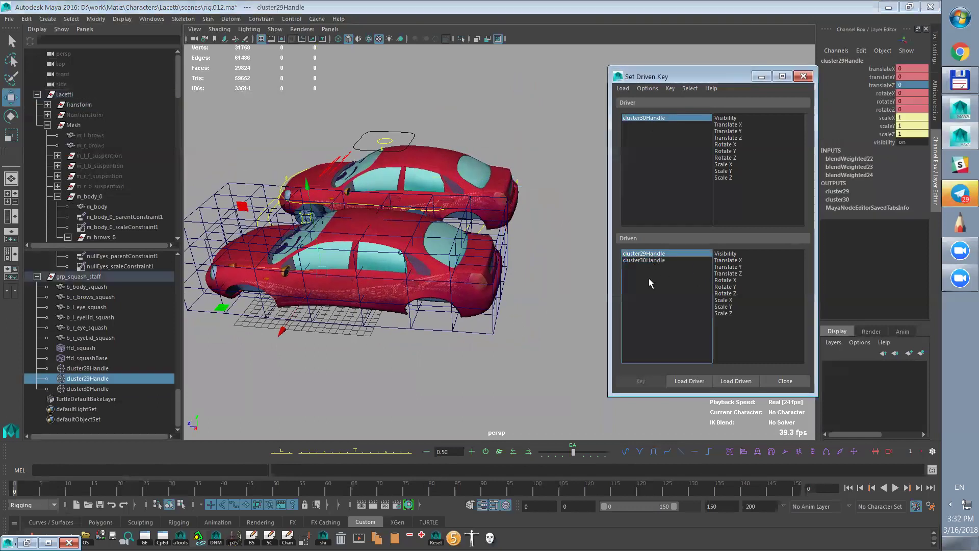
click(666, 261)
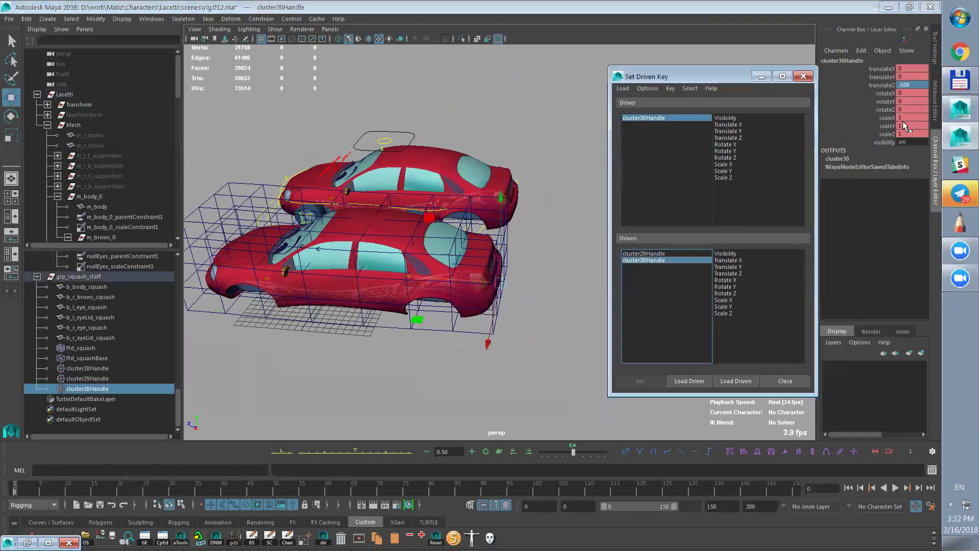
drag(906, 118, 904, 133)
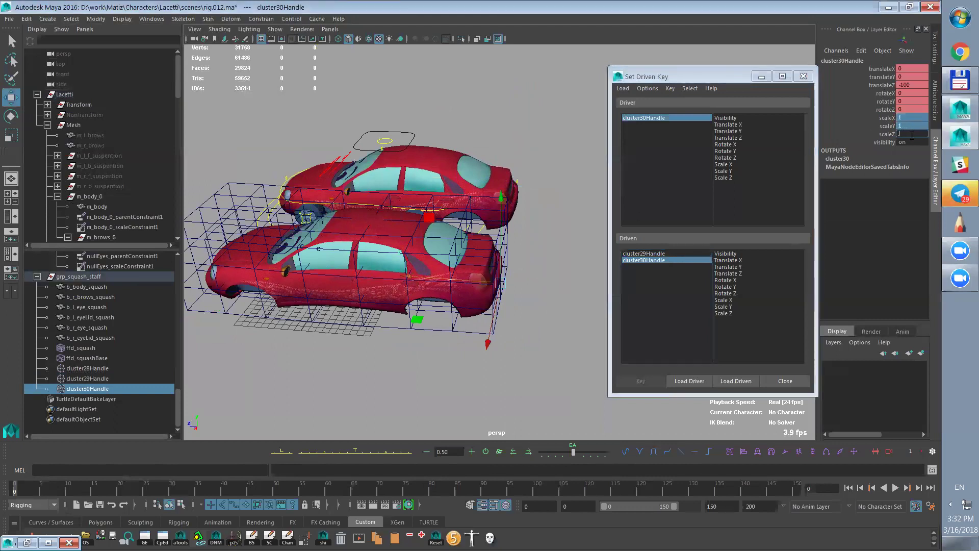
key(Return)
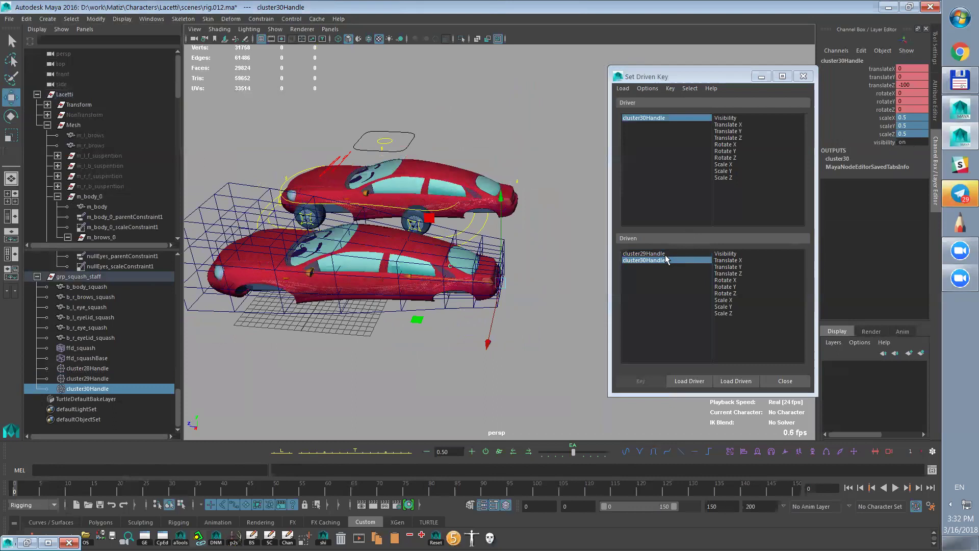
click(644, 253)
drag(906, 118, 907, 132)
text(.8)
key(Return)
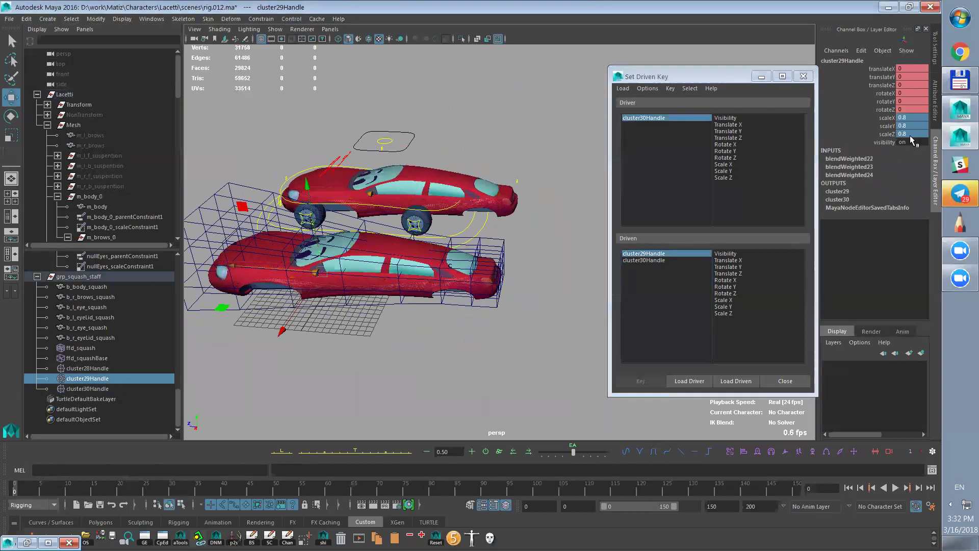
- Key Scale X, Y and Z of cluster29Handle and cluster30Handle with cluster30Handle's Translate Z as the driver
click(662, 119)
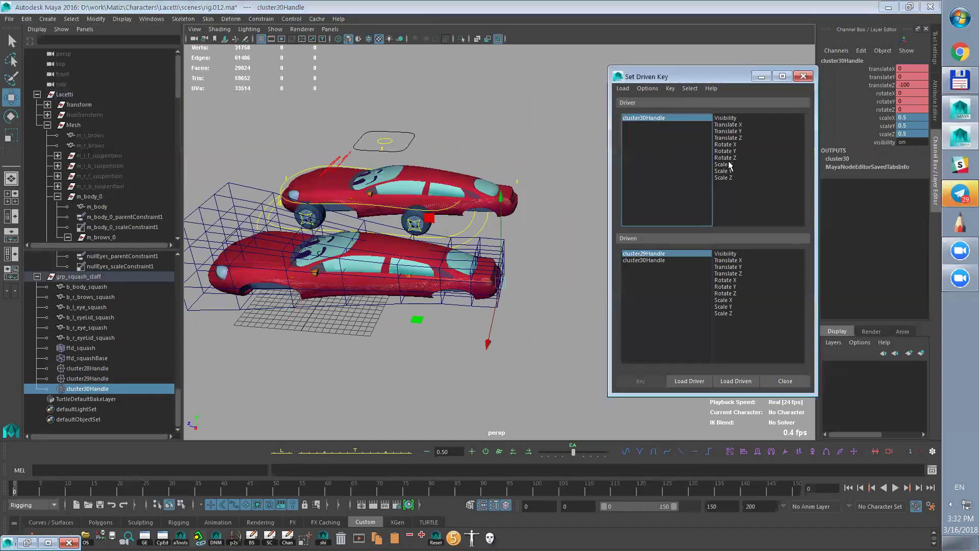
click(735, 138)
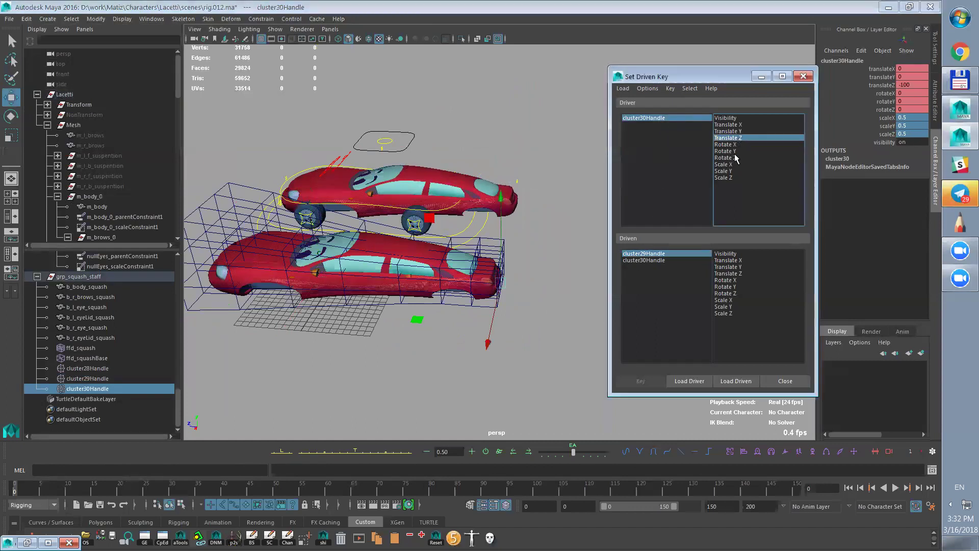
click(662, 254)
click(665, 119)
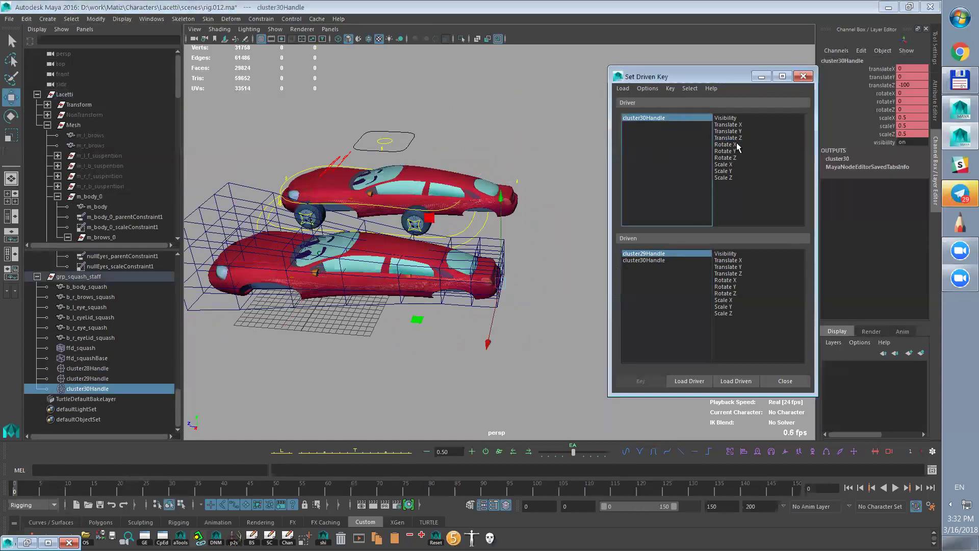
click(734, 138)
click(658, 254)
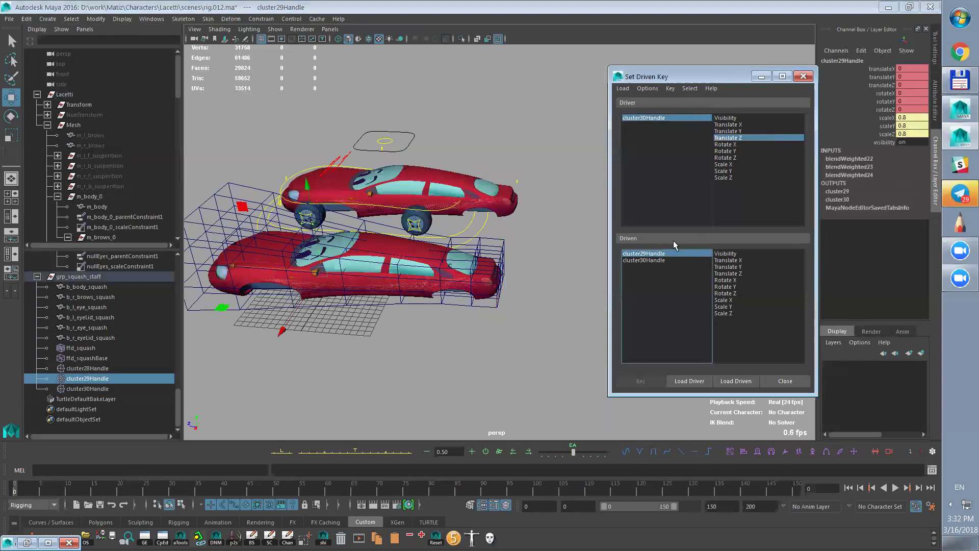
shift+click(644, 261)
drag(724, 301, 723, 314)
click(644, 382)
click(650, 381)
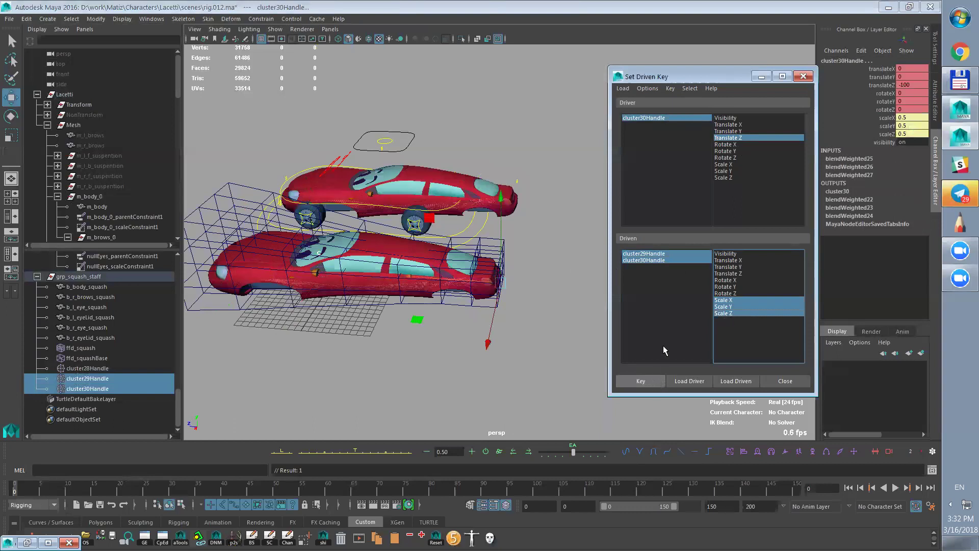
- With cc_b_squash's Translate Z set to 0, set driven keys for cluster29Handle and cluster30Handle at scale 1 on all axes
click(519, 182)
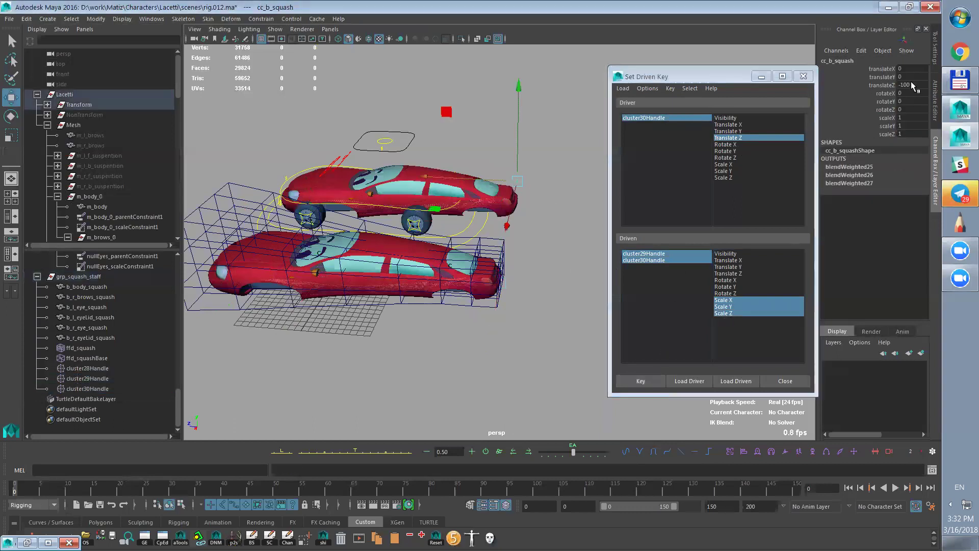
click(682, 120)
drag(656, 254, 658, 261)
drag(907, 118, 906, 135)
text(1)
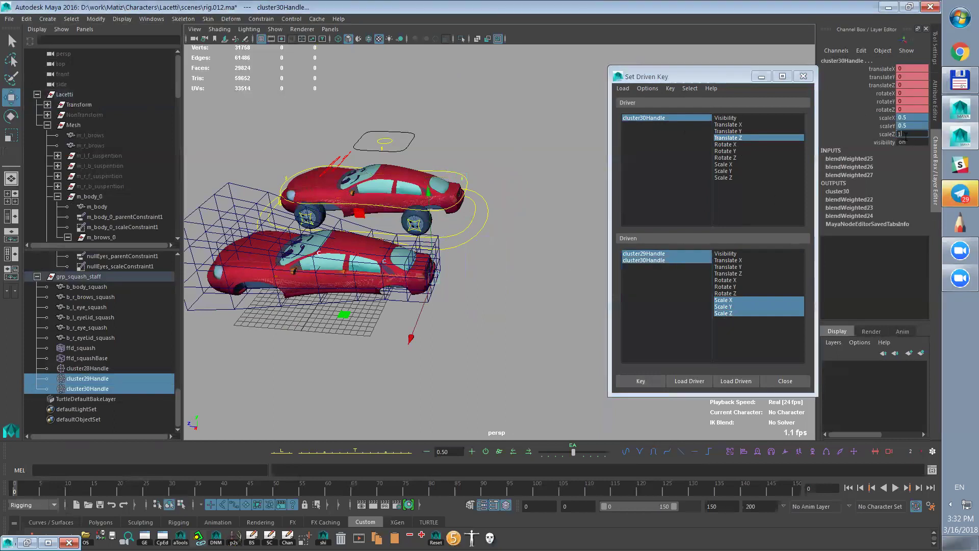
key(Return)
click(641, 381)
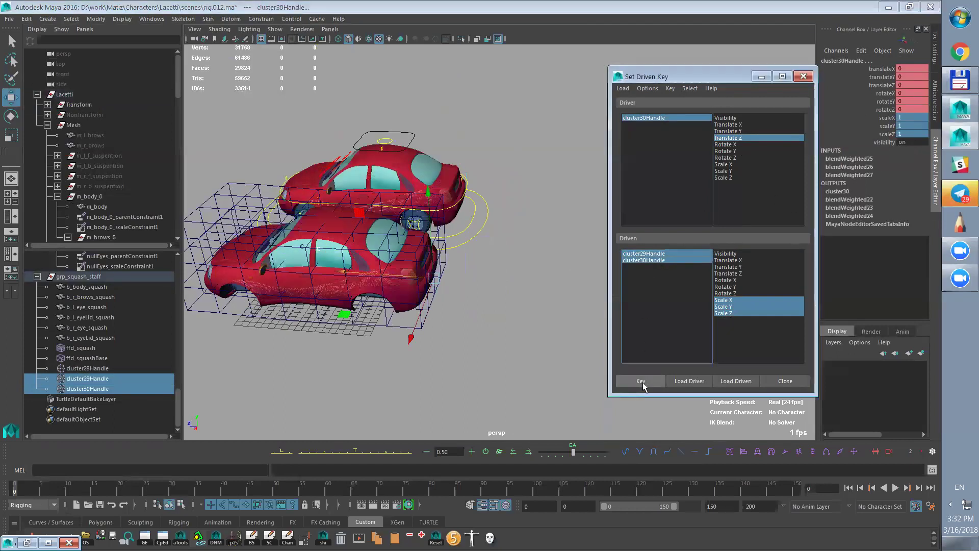
- Test the driven scales by moving the rear squash control, and undo the move
click(666, 117)
click(482, 198)
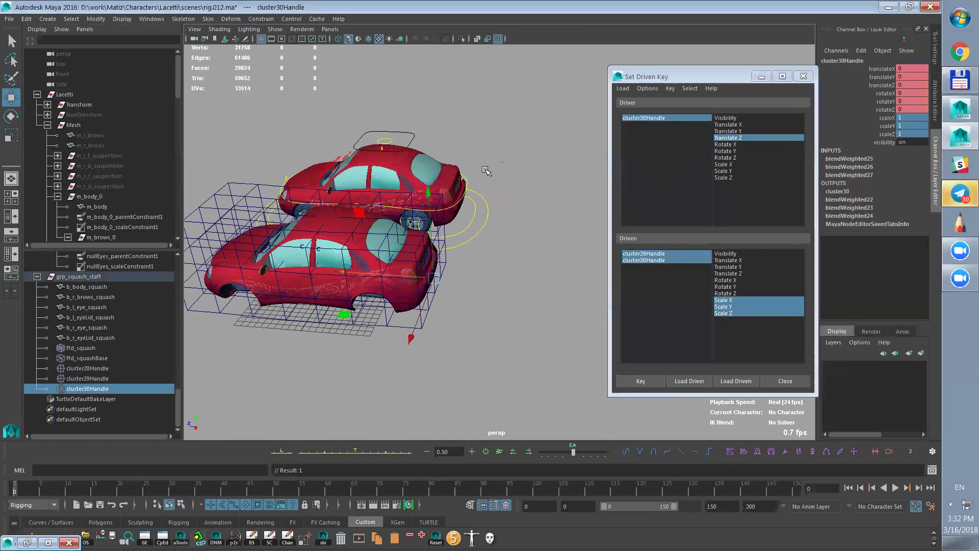
drag(482, 198, 476, 239)
key(ctrl+z)
- Open the Graph Editor for cluster29Handle and cluster30Handle, and select cluster29Handle's Scale X, Y and Z curves driven by cluster30Handle's Translate Z
drag(666, 252, 653, 264)
click(28, 543)
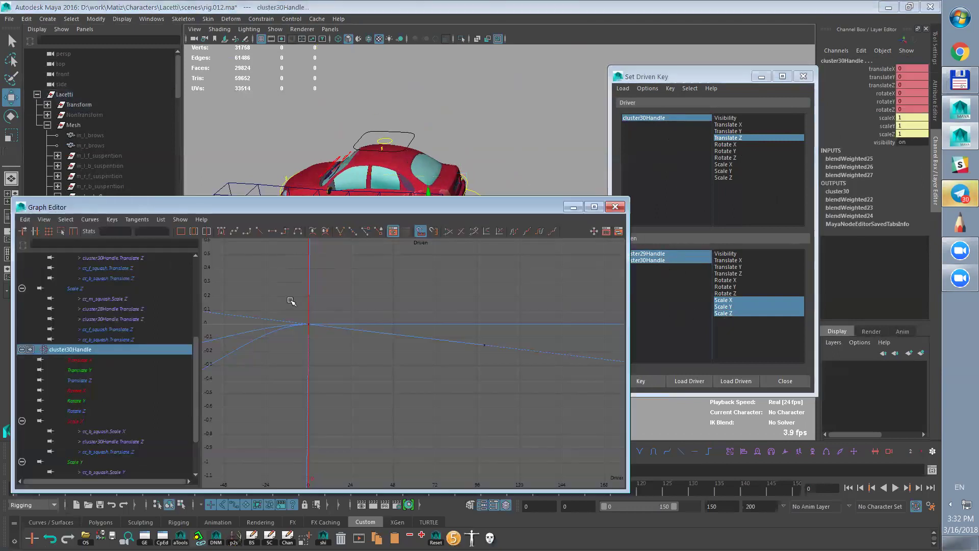
drag(341, 206, 375, 183)
drag(228, 342, 227, 280)
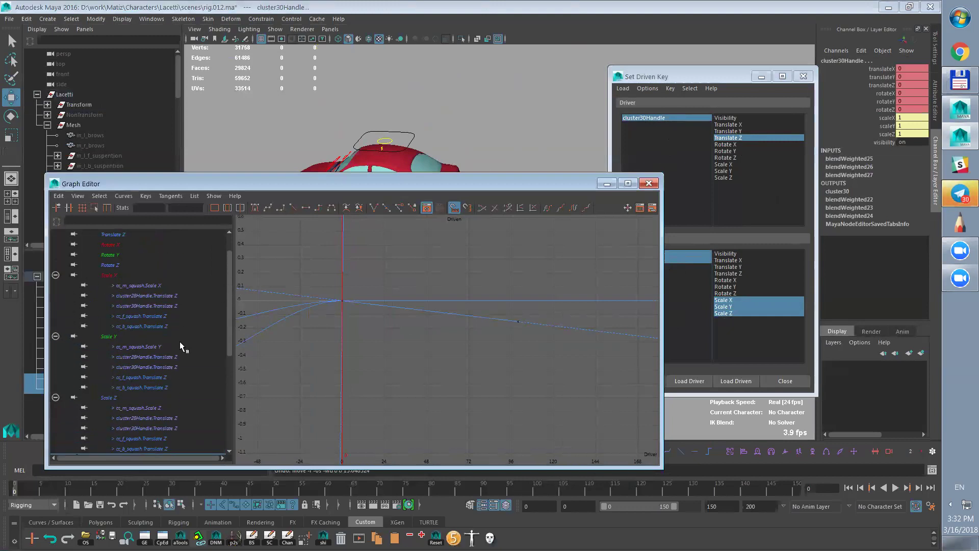
click(170, 306)
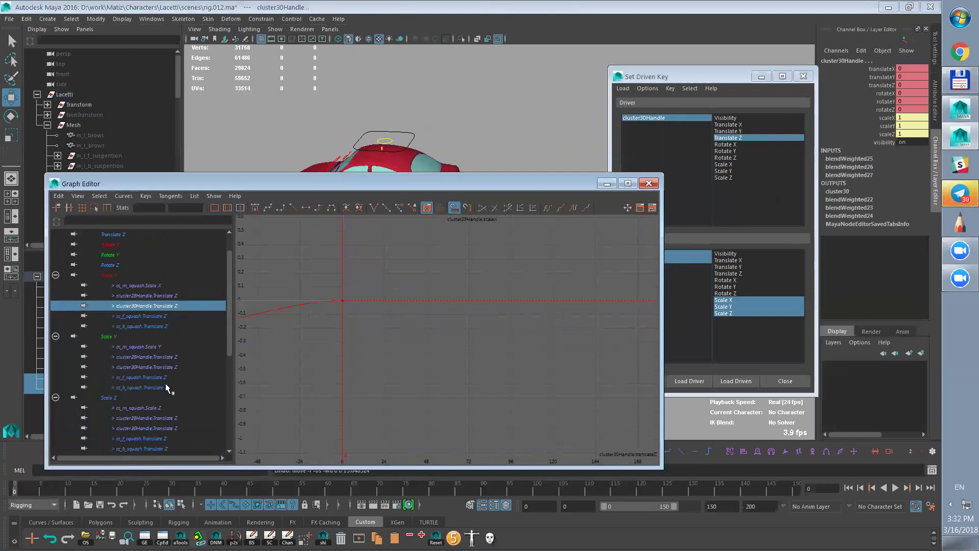
ctrl+click(167, 367)
scroll(228, 346, down, 2)
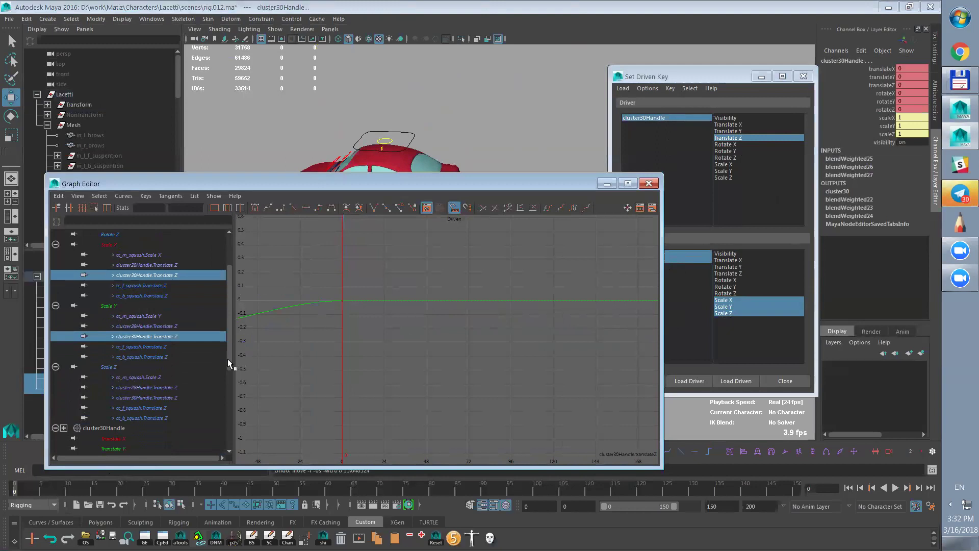
ctrl+click(189, 383)
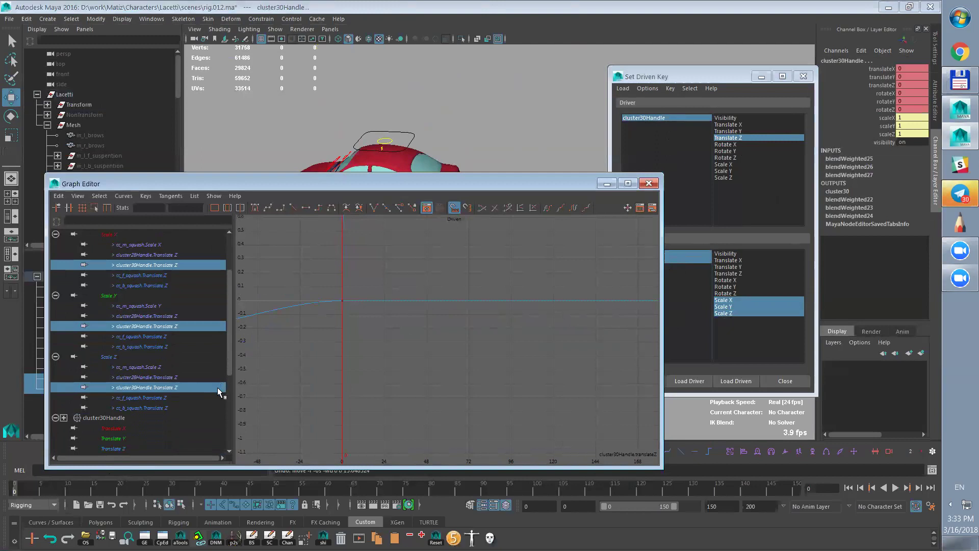
- Add cluster30Handle's Scale X, Y and Z curves driven by its Translate Z to the selection, and apply linear tangents
drag(230, 348, 208, 436)
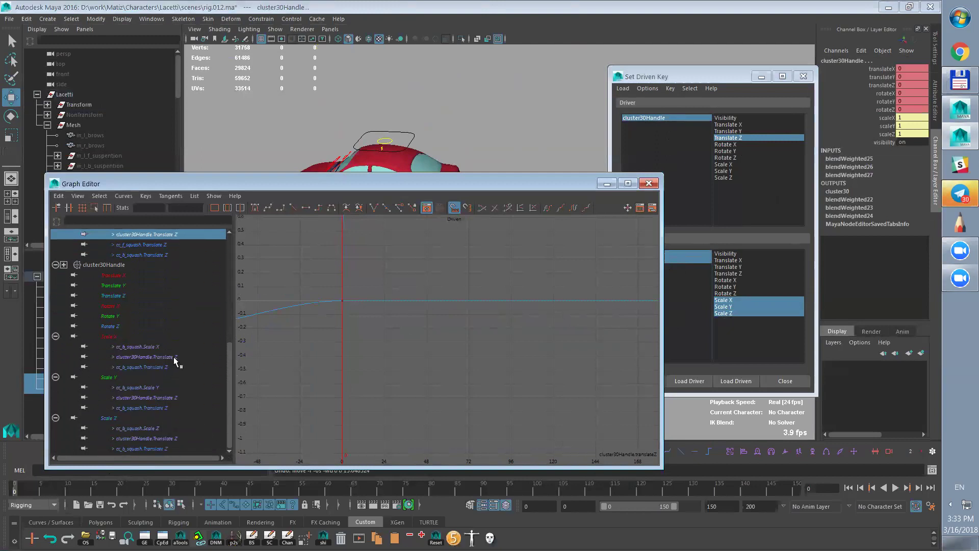
ctrl+click(153, 357)
ctrl+click(178, 398)
ctrl+click(183, 438)
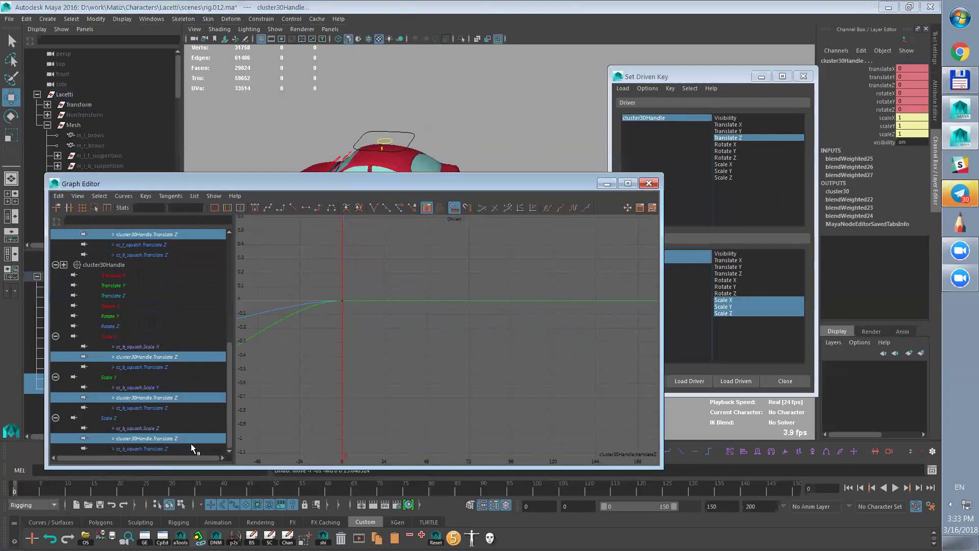
key(f)
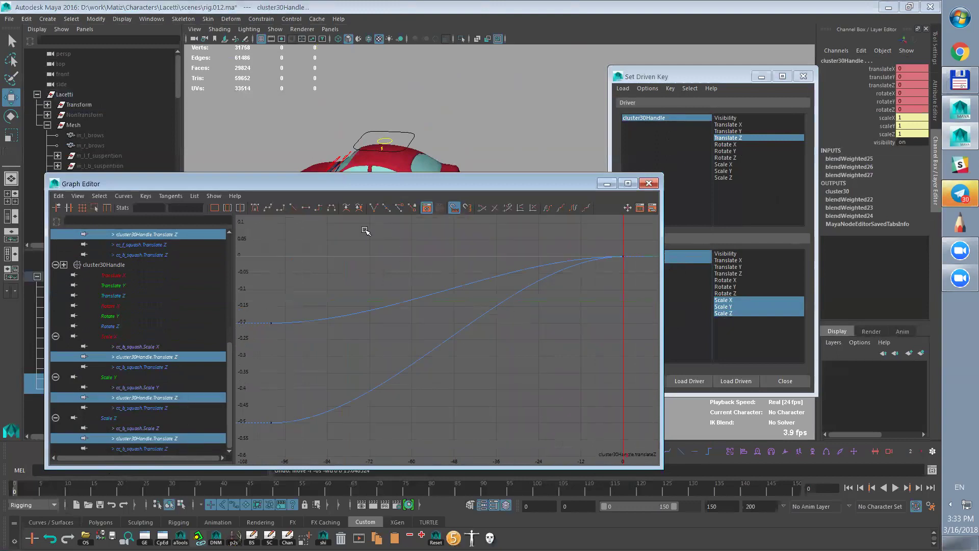
click(295, 208)
- Try to set Pre Infinity and Post Infinity to Linear for the selected driven curves
click(124, 196)
mouse_move(224, 215)
click(262, 253)
click(128, 195)
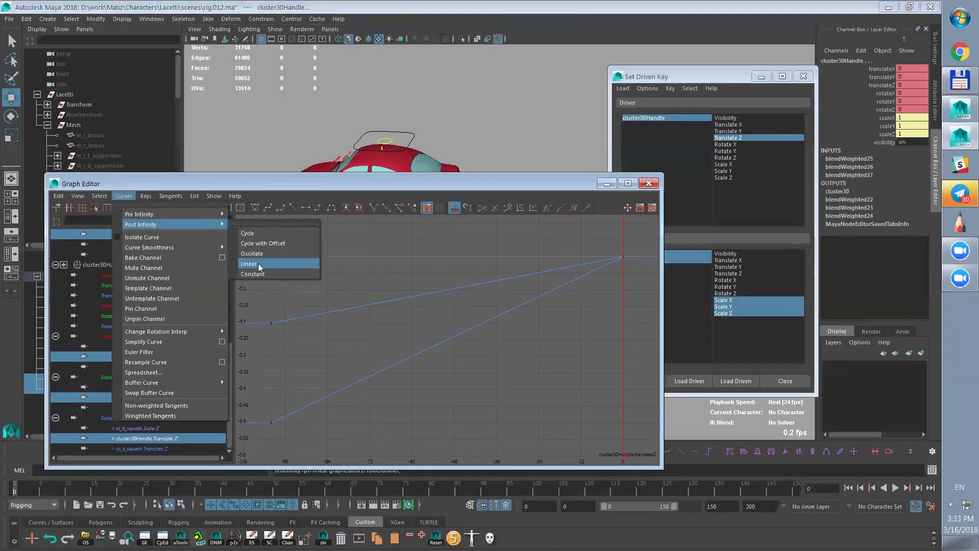
click(259, 265)
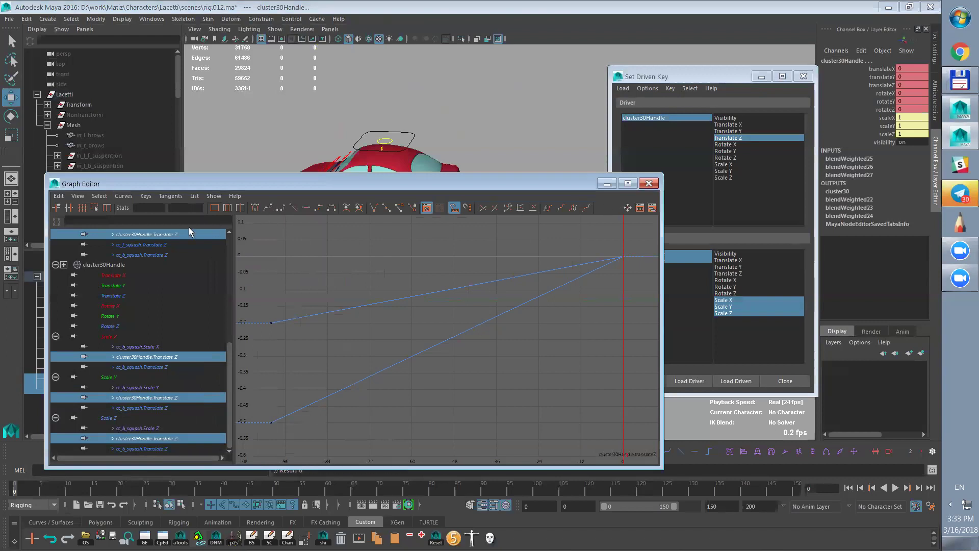
click(124, 196)
mouse_move(135, 215)
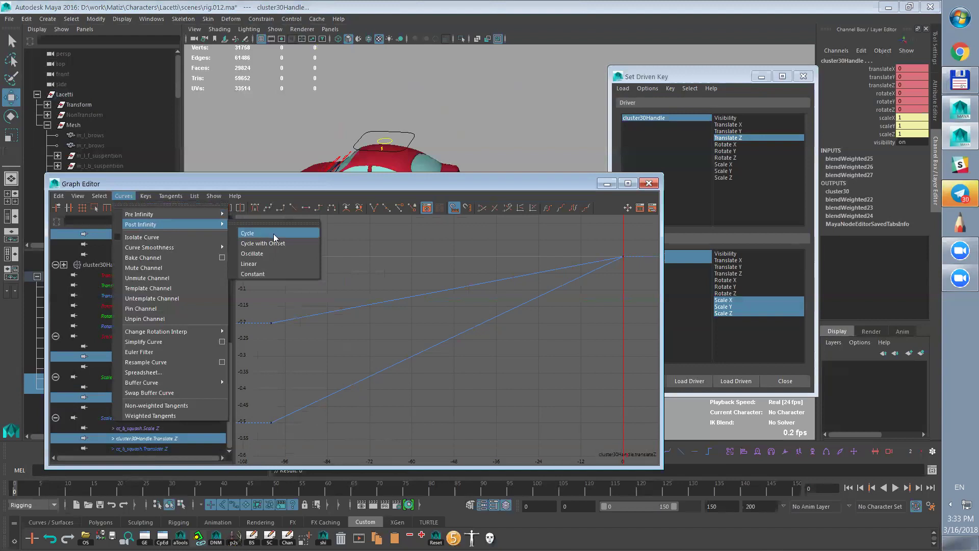
click(264, 254)
click(124, 195)
mouse_move(138, 214)
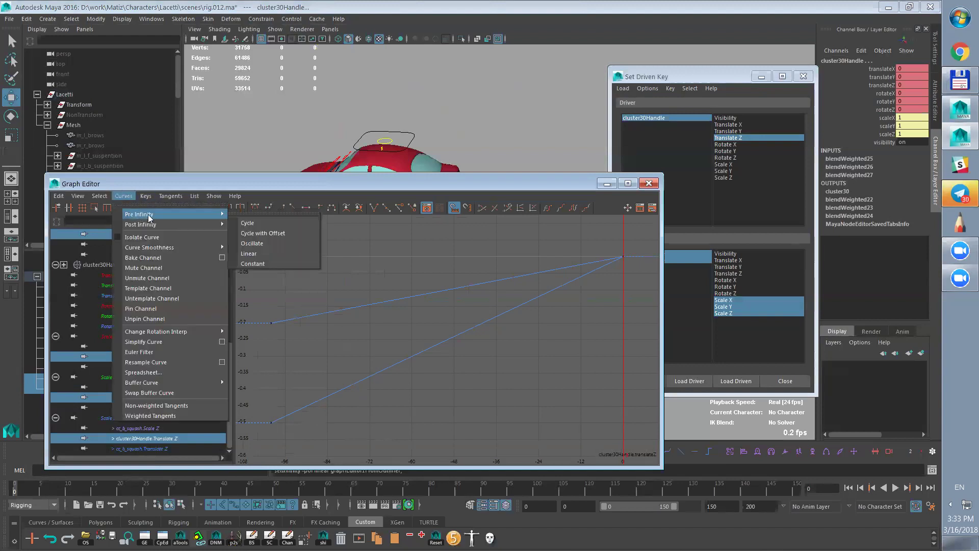
click(408, 274)
- Select all keys on the driven scale curves, set Pre Infinity and Post Infinity to Linear, and close the Graph Editor
drag(437, 266, 422, 404)
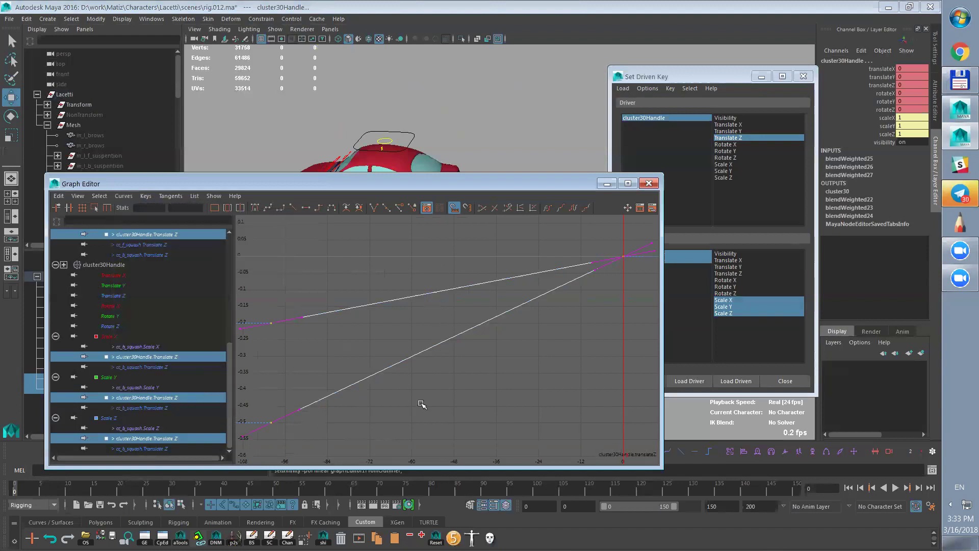
click(123, 196)
mouse_move(138, 214)
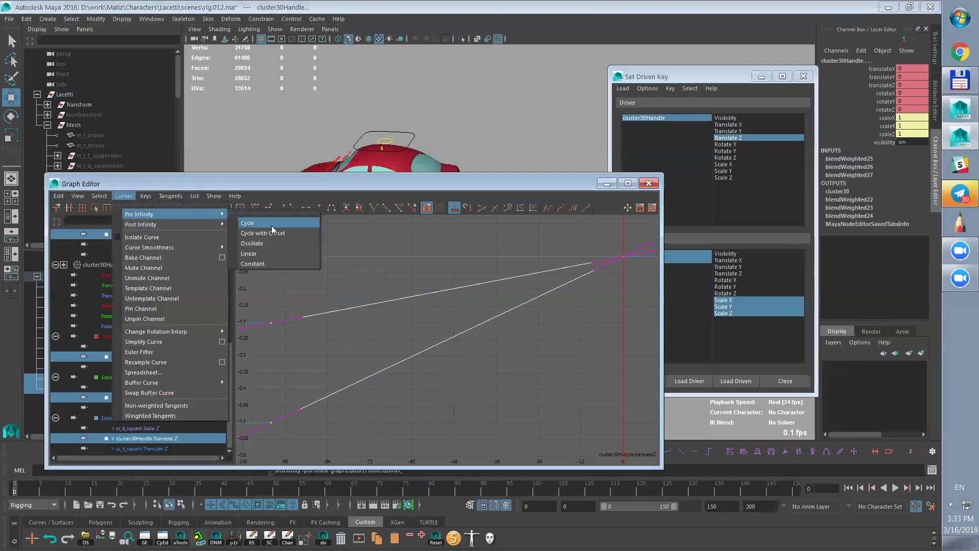
click(265, 254)
click(124, 196)
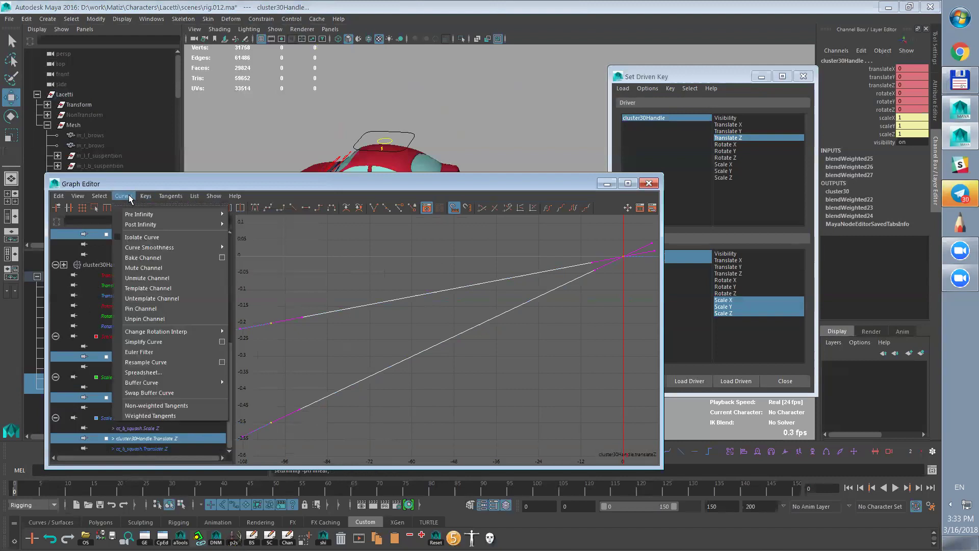
mouse_move(138, 223)
click(265, 264)
click(575, 255)
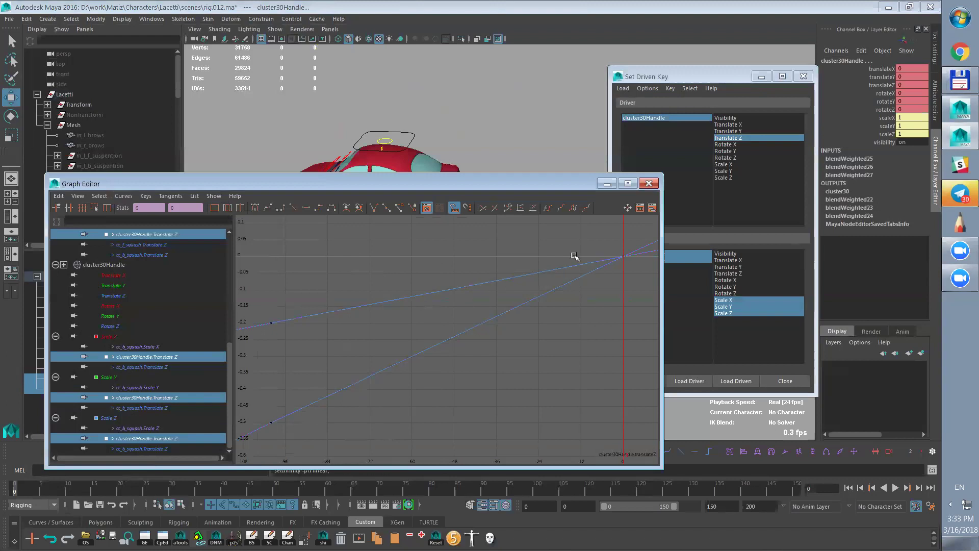
click(649, 183)
- Test the rear squash control cc_b_squash by moving it along Z, and reset its Translate Z to 0
click(496, 206)
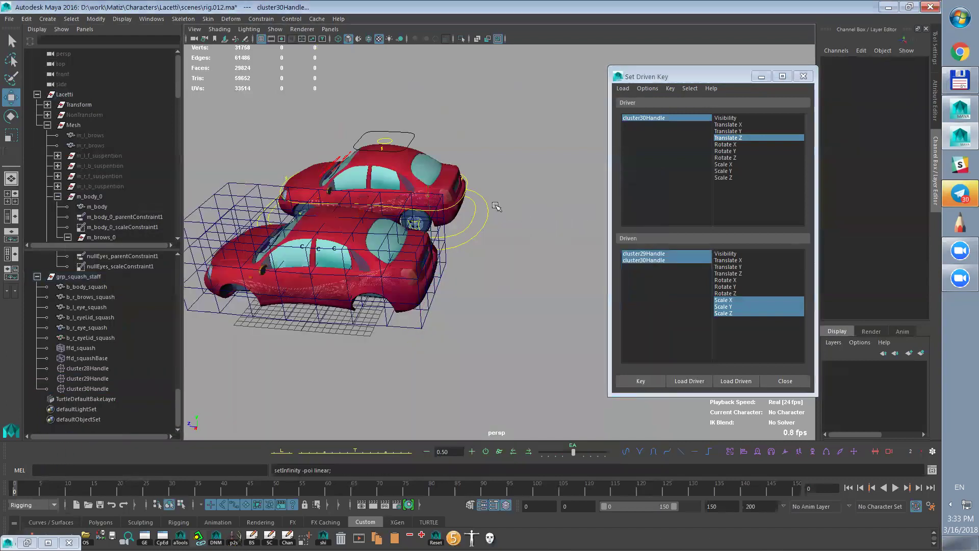
click(463, 179)
alt+drag(530, 191, 492, 174)
middle_drag(492, 174, 533, 196)
click(902, 85)
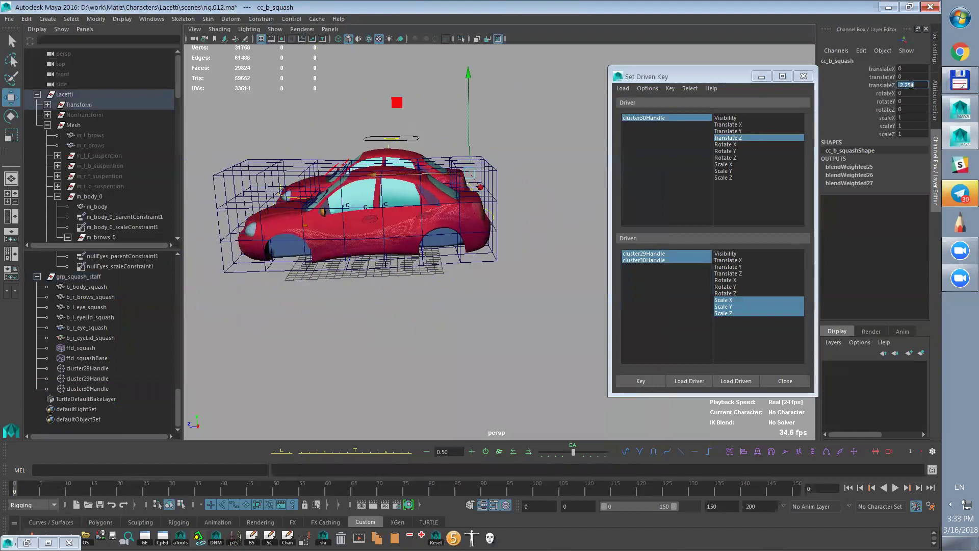
text(0)
key(Return)
click(543, 163)
- Test the middle squash control cc_m_squash by moving it back and forth along Z, and reset its Translate Z to 0
alt+drag(436, 193, 469, 203)
scroll(470, 203, up, 4)
alt+middle_drag(470, 204, 492, 239)
click(375, 145)
alt+drag(428, 185, 400, 173)
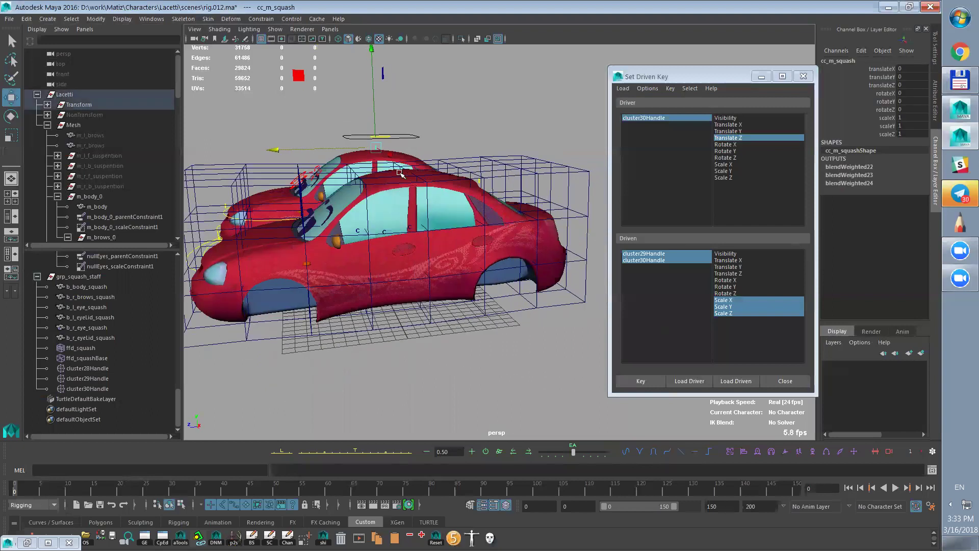
drag(273, 150, 297, 168)
alt+drag(487, 273, 512, 269)
mouse_move(467, 292)
middle_down()
mouse_move(403, 298)
mouse_move(476, 302)
mouse_move(463, 295)
middle_up()
alt+drag(463, 295, 481, 325)
middle_drag(482, 325, 544, 295)
alt+drag(544, 295, 486, 257)
click(915, 85)
text(0)
key(Return)
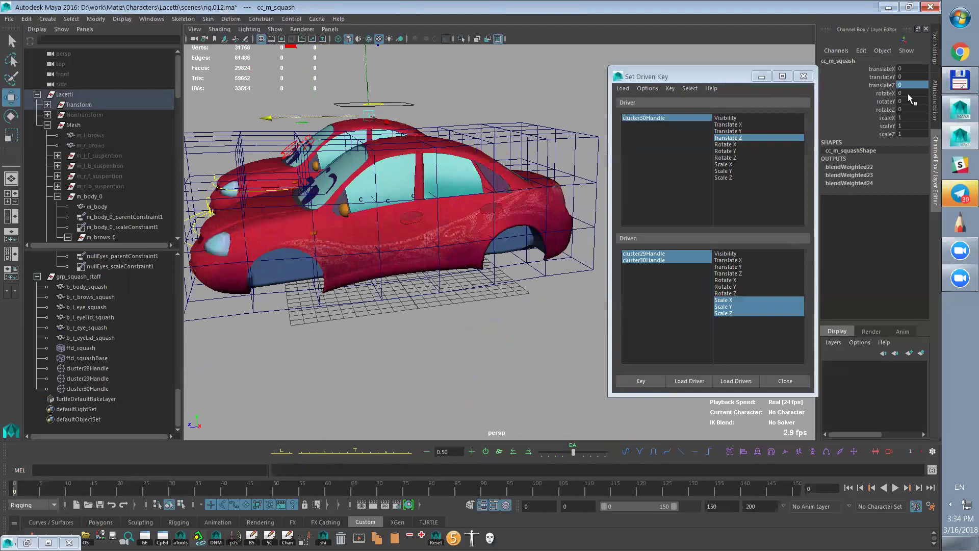
- Try scaling cluster28Handle at the front of the lattice, and undo the scale
click(107, 371)
alt+drag(370, 285, 414, 303)
key(r)
drag(348, 274, 474, 321)
key(ctrl+z)
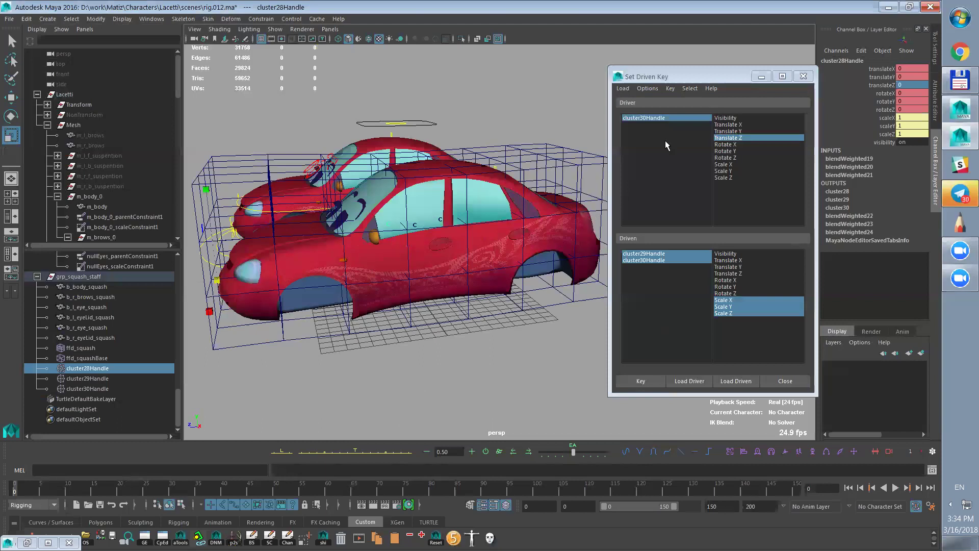
- Load cluster29Handle as the driver and cluster28Handle and cluster30Handle as the driven objects for Set Driven Key
click(107, 379)
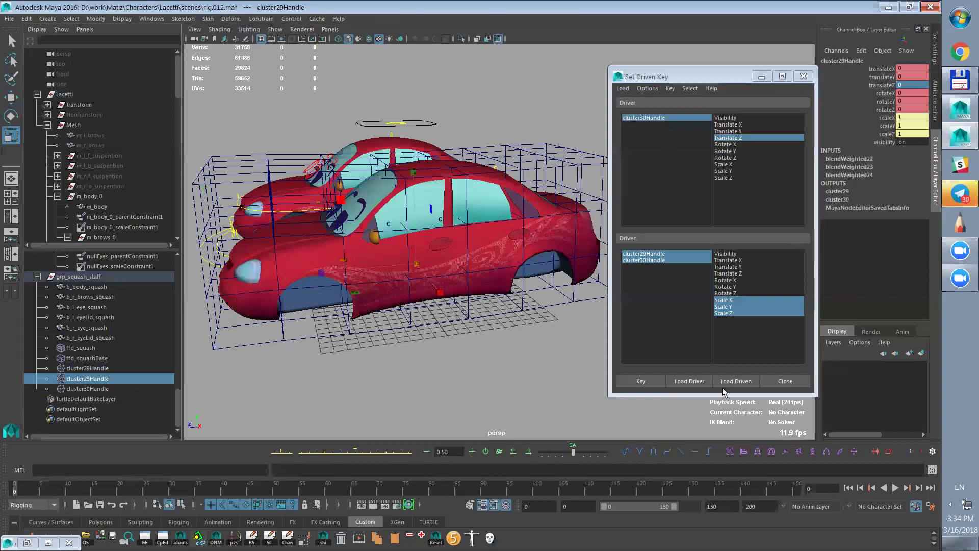
click(703, 383)
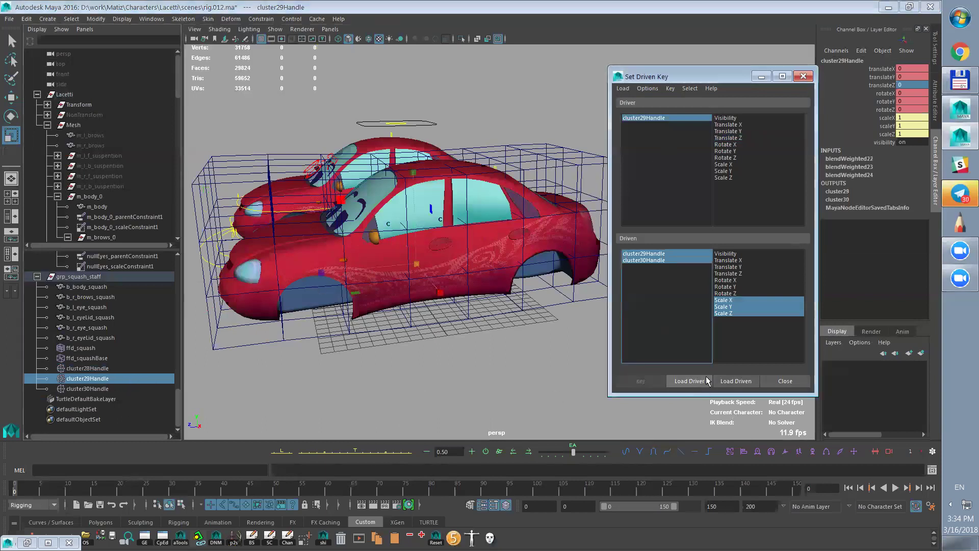
click(97, 369)
ctrl+click(95, 390)
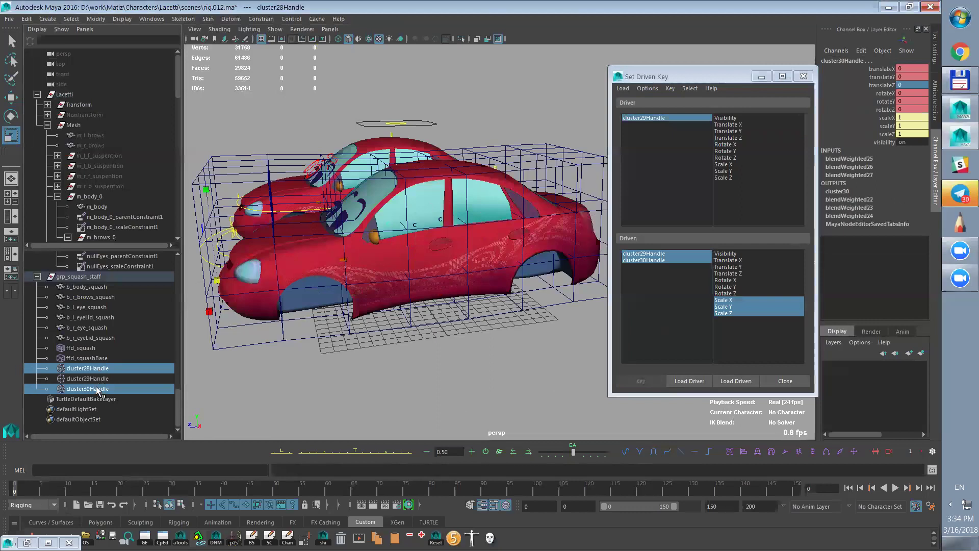
click(735, 382)
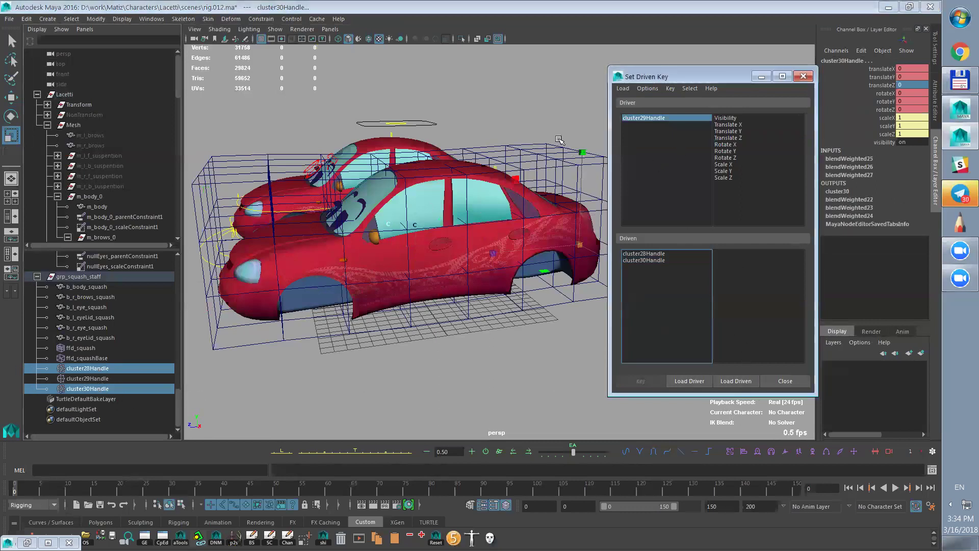
- Key Scale X, Y and Z of cluster28Handle and cluster30Handle to cluster29Handle's Translate Z at the rest position
click(653, 118)
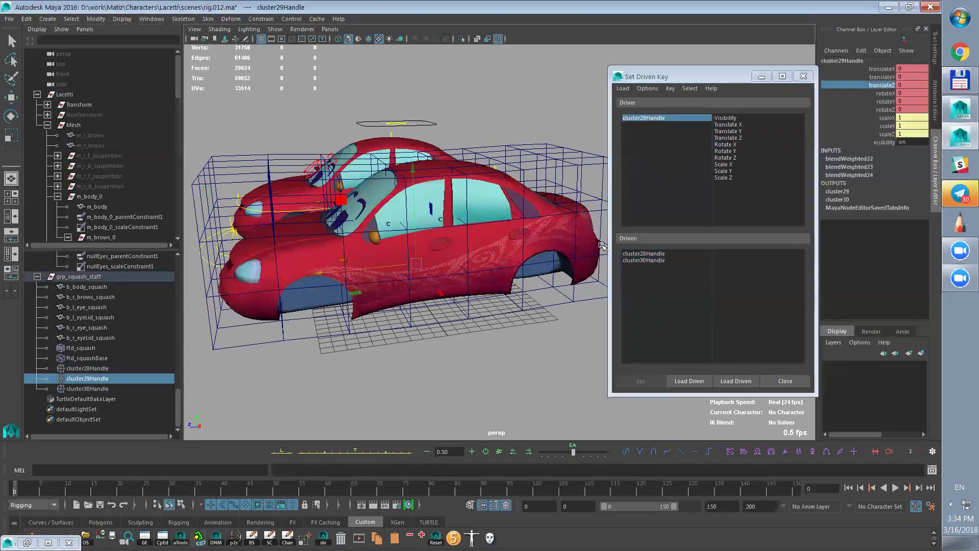
drag(645, 257, 688, 261)
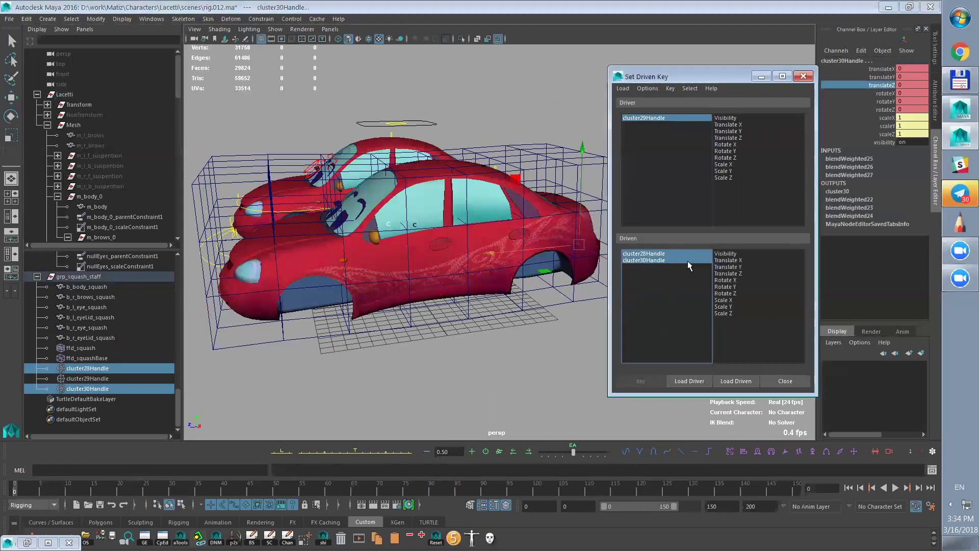
drag(726, 301, 731, 314)
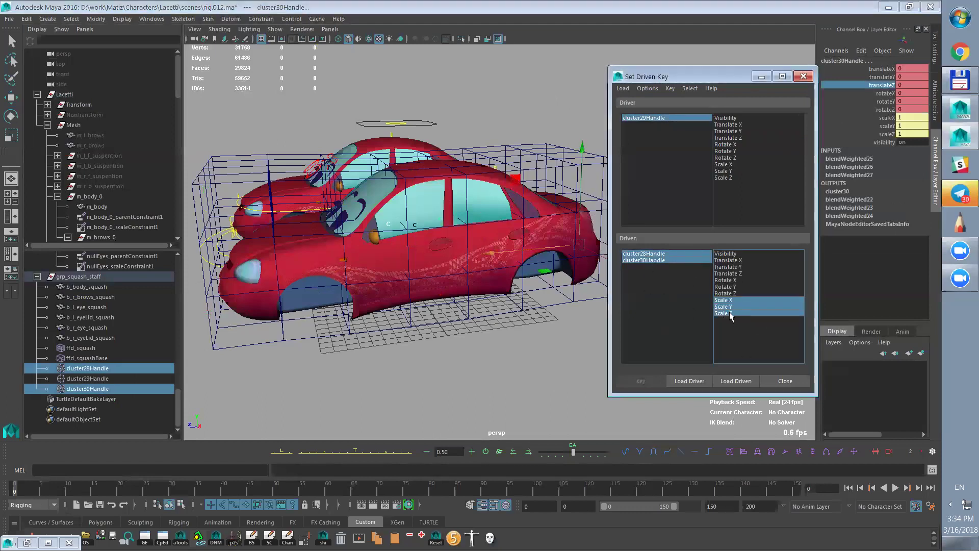
click(734, 138)
click(648, 384)
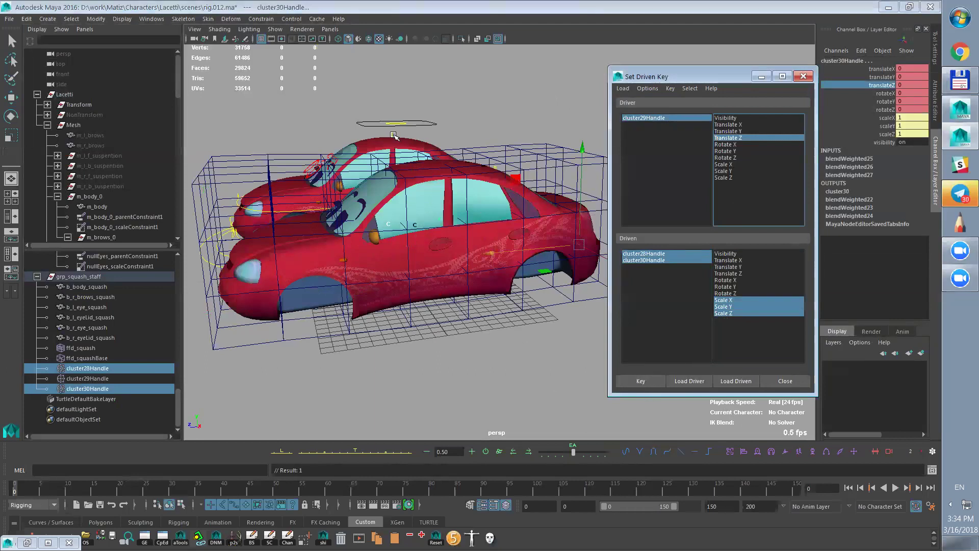
- Move the middle squash control cc_m_squash toward the car's front and set its Translate Z to 50
click(391, 137)
drag(344, 136, 311, 153)
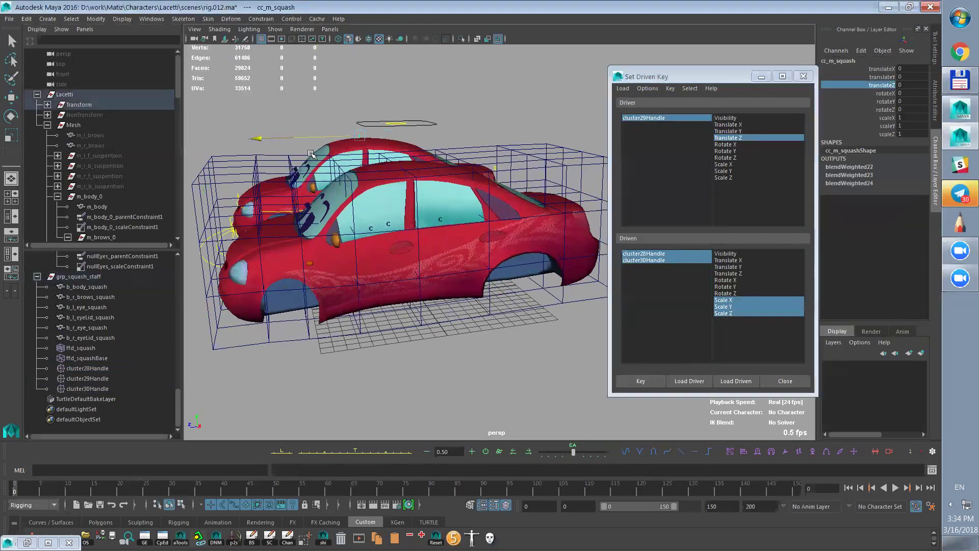
click(911, 85)
text(0)
key(Return)
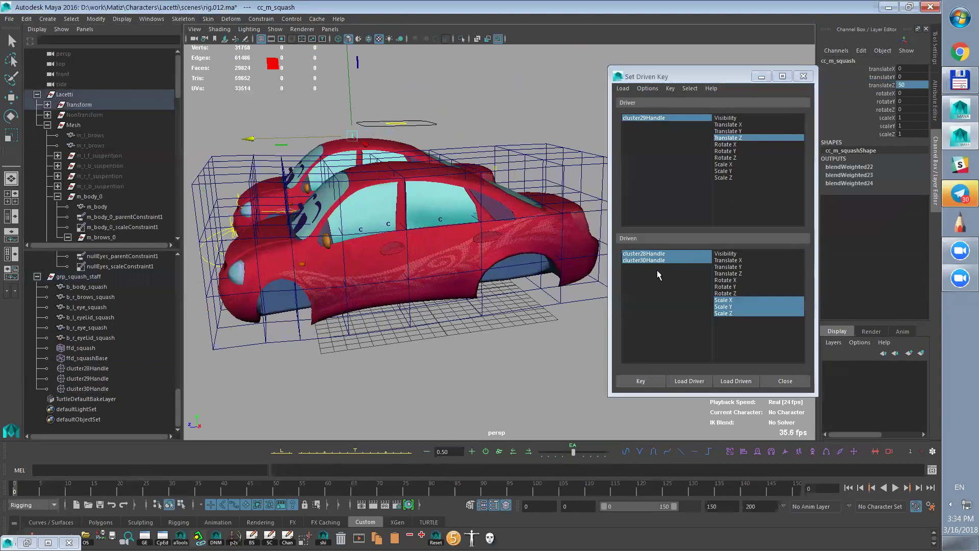
- Set Scale X, Y and Z of the driven cluster28Handle to 1.2
click(657, 254)
drag(893, 118, 900, 133)
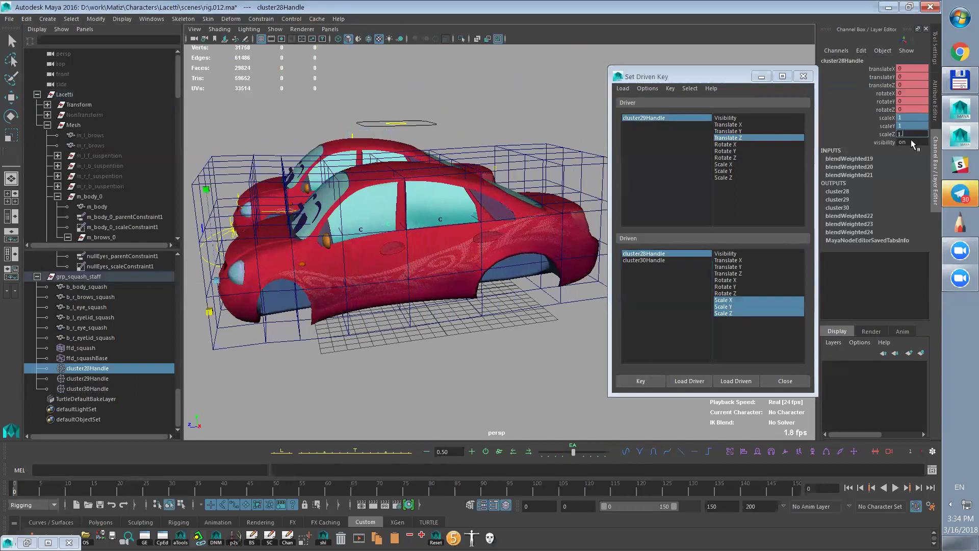
text(1.2)
key(Return)
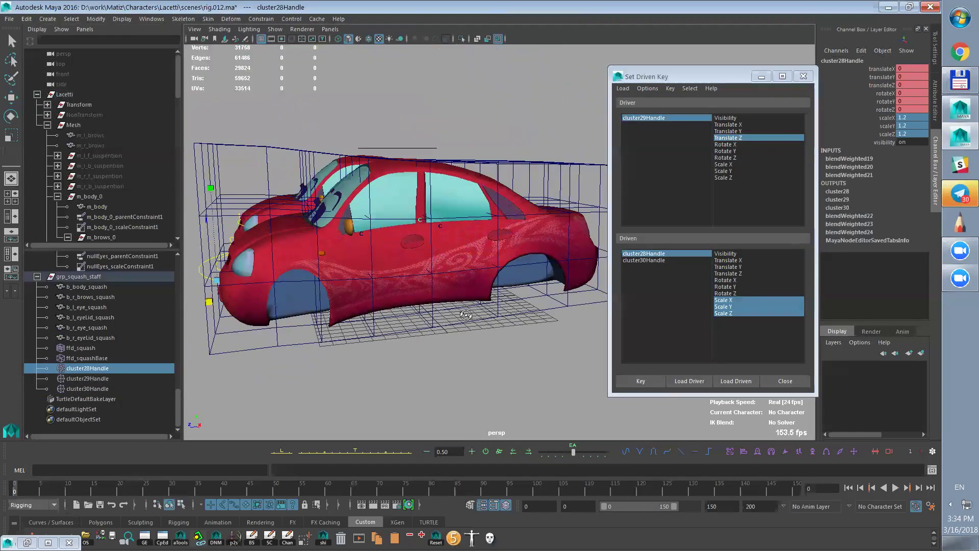
- Set Scale X, Y and Z of the driven cluster30Handle to 0.8, and inspect the car's deformation
click(653, 260)
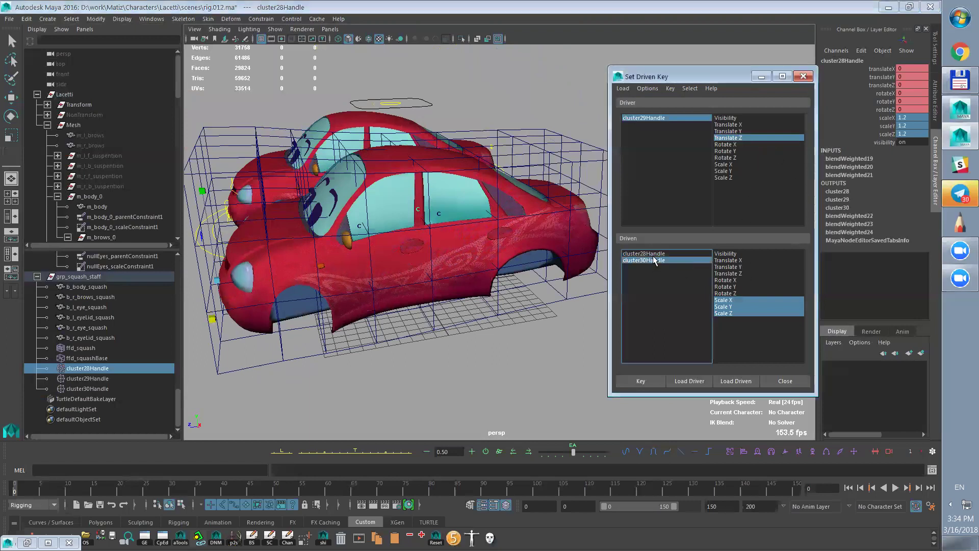
click(908, 134)
drag(906, 121, 912, 134)
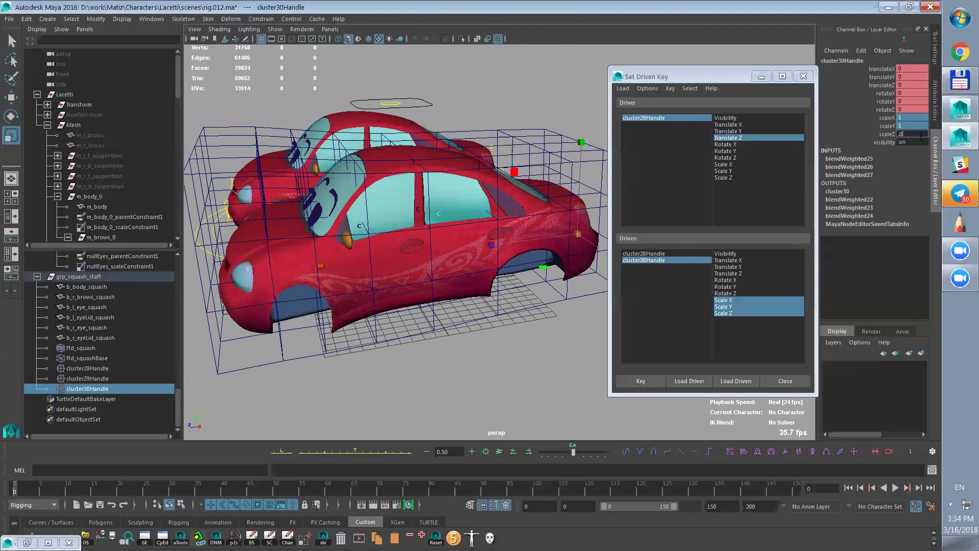
key(Return)
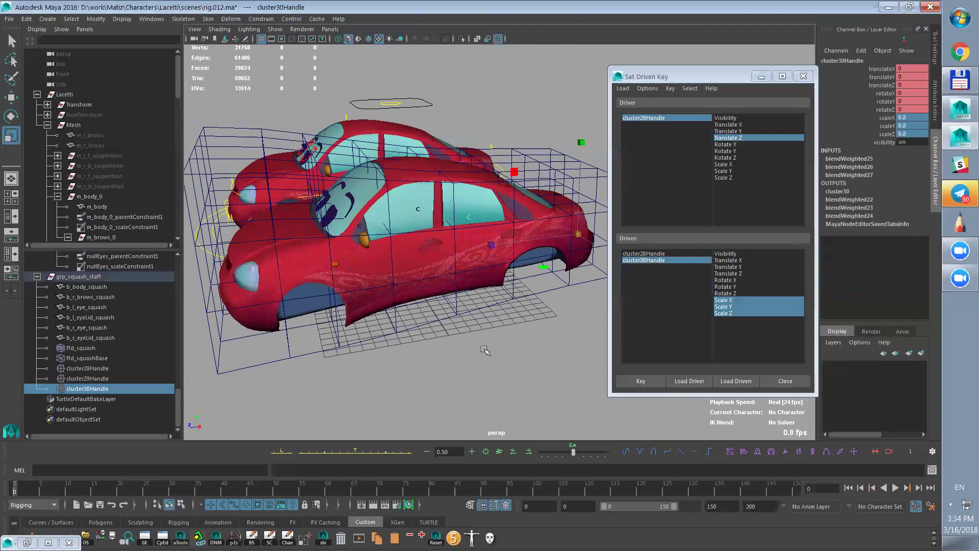
alt+drag(502, 340, 470, 323)
alt+right_drag(470, 323, 485, 343)
alt+drag(498, 330, 509, 335)
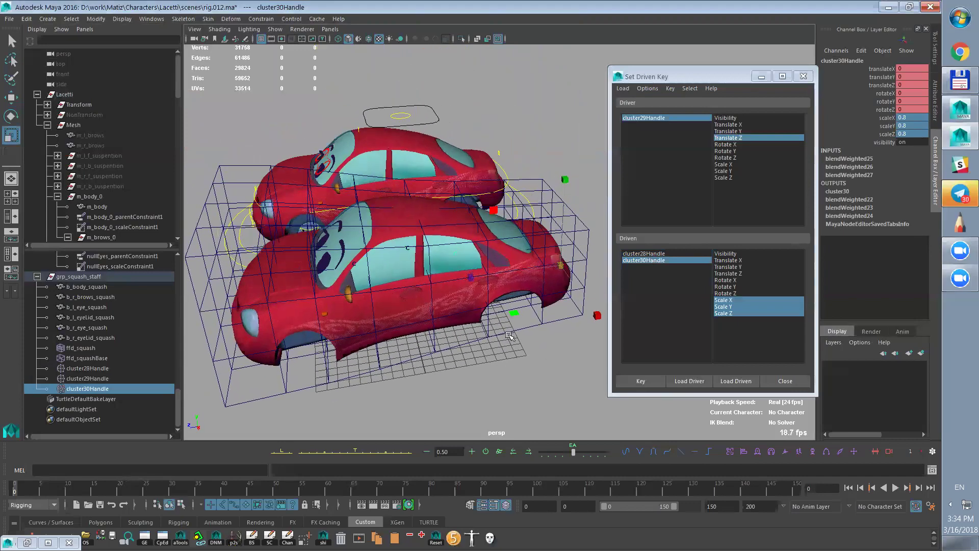
- Set Scale Z to 1 on cluster30Handle and cluster28Handle
click(888, 118)
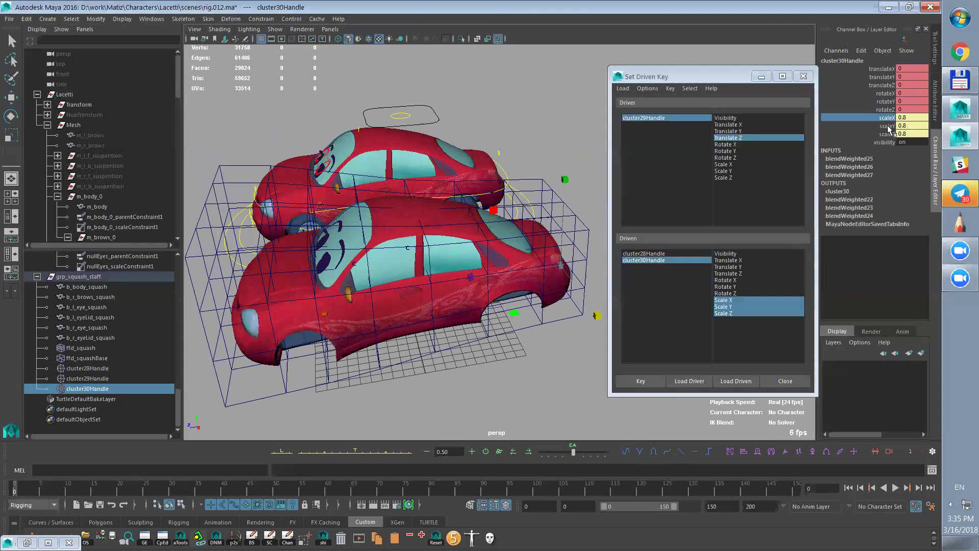
double_click(908, 134)
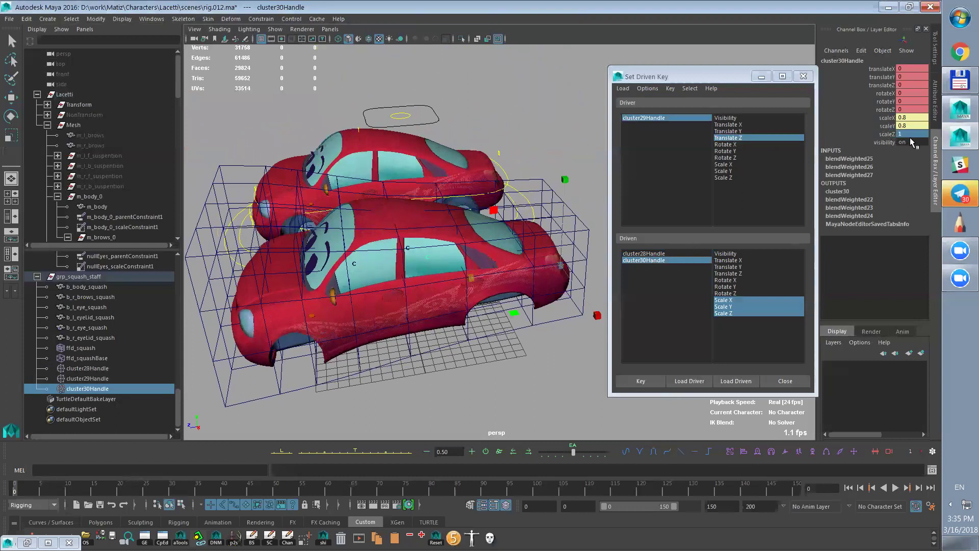
click(643, 254)
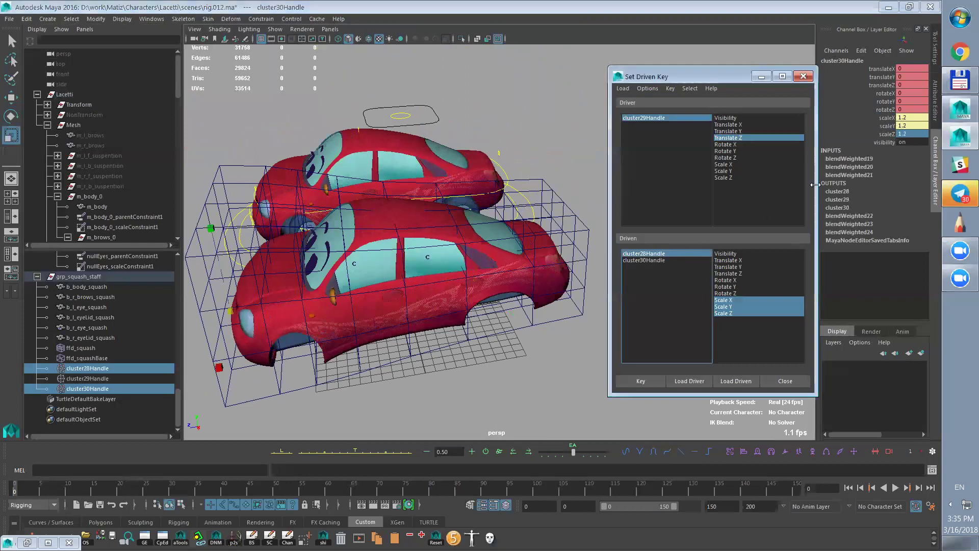
double_click(910, 134)
text(1)
key(Return)
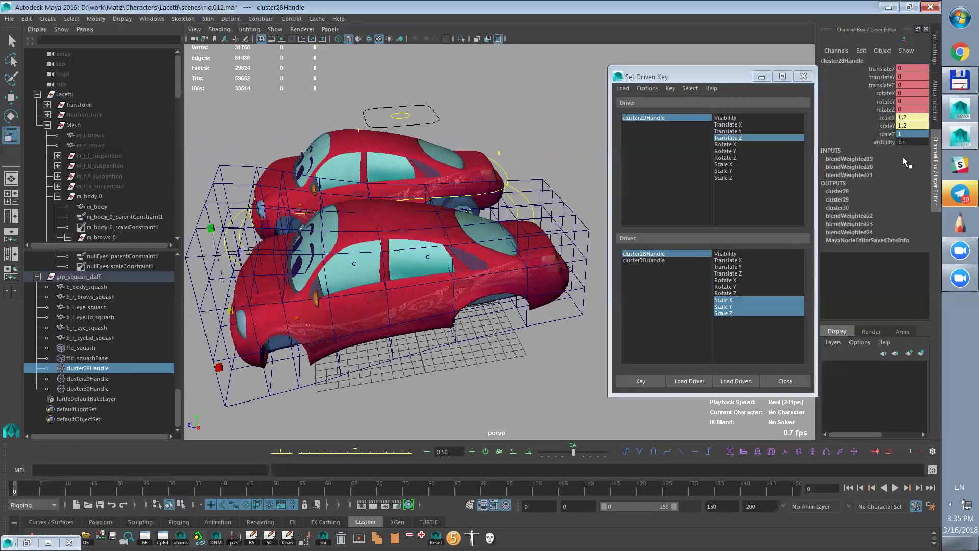
- Set a driven key on both cluster28Handle and cluster30Handle scales for the forward position of the middle control
click(559, 142)
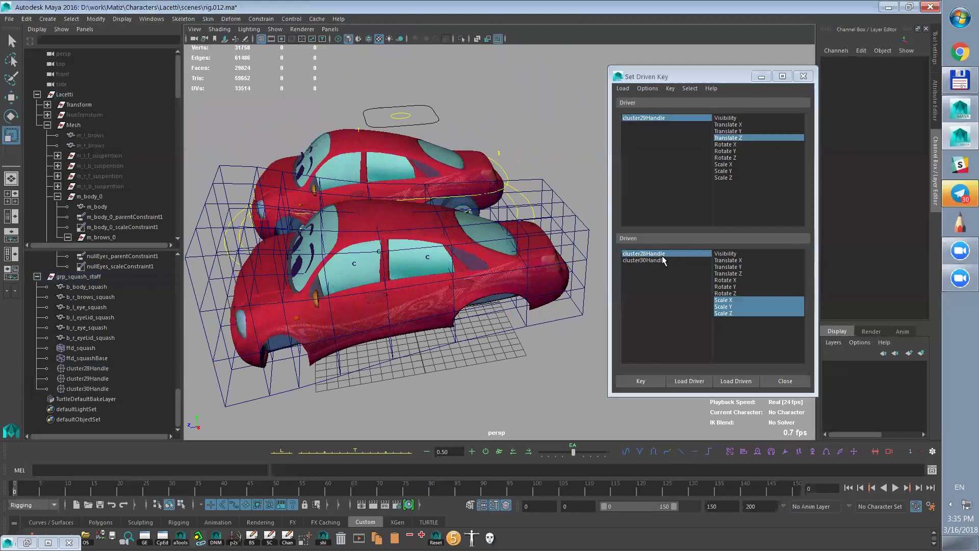
ctrl+click(643, 260)
click(643, 382)
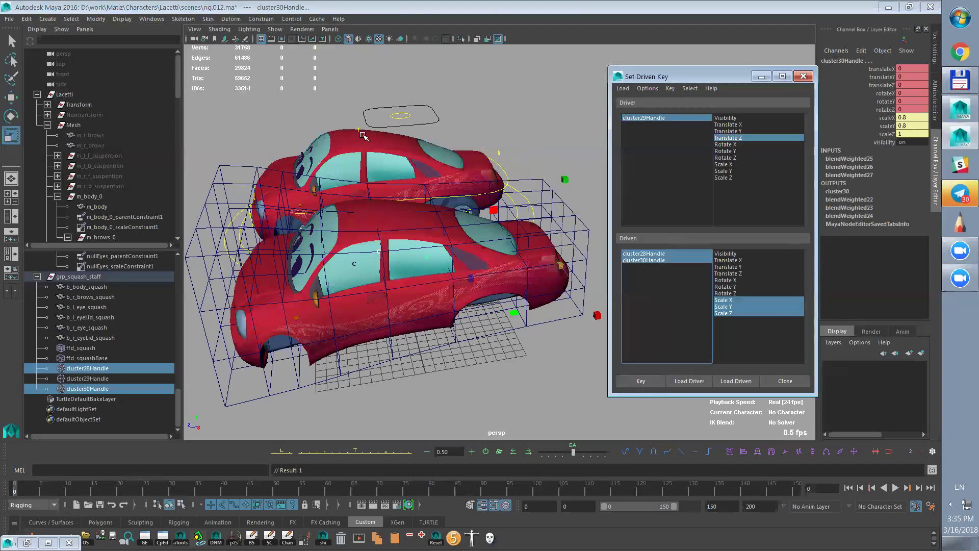
- Move the middle squash control cc_m_squash toward the car's rear and set its Translate Z to -50
click(363, 135)
key(w)
drag(286, 136, 268, 137)
middle_drag(482, 349, 547, 350)
click(910, 84)
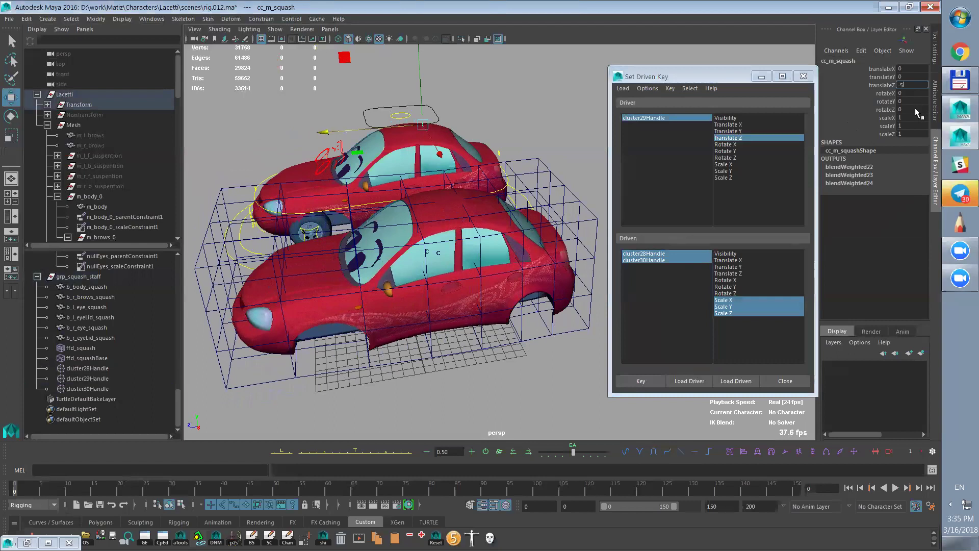
key(Return)
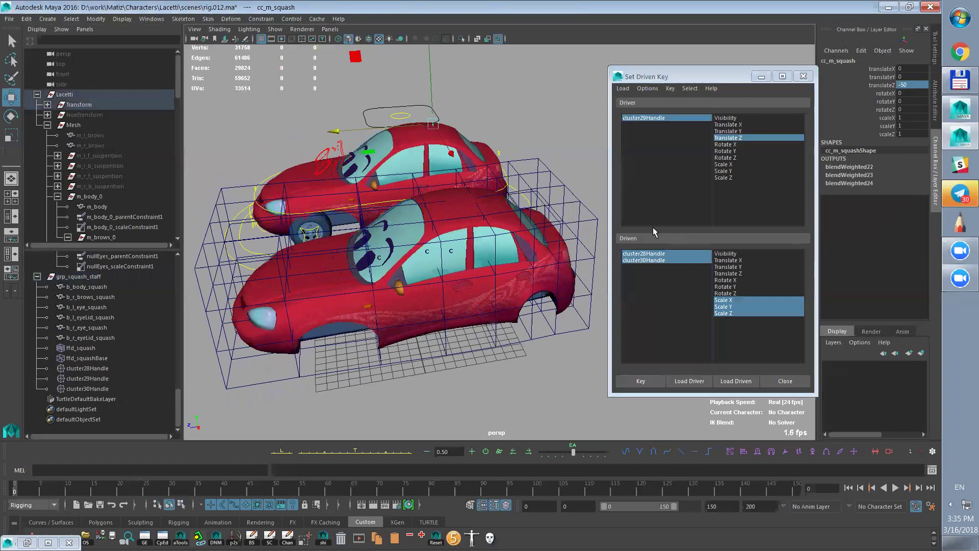
- Set Scale X and Scale Y to 0.8 on cluster28Handle and to 1.2 on cluster30Handle
click(654, 254)
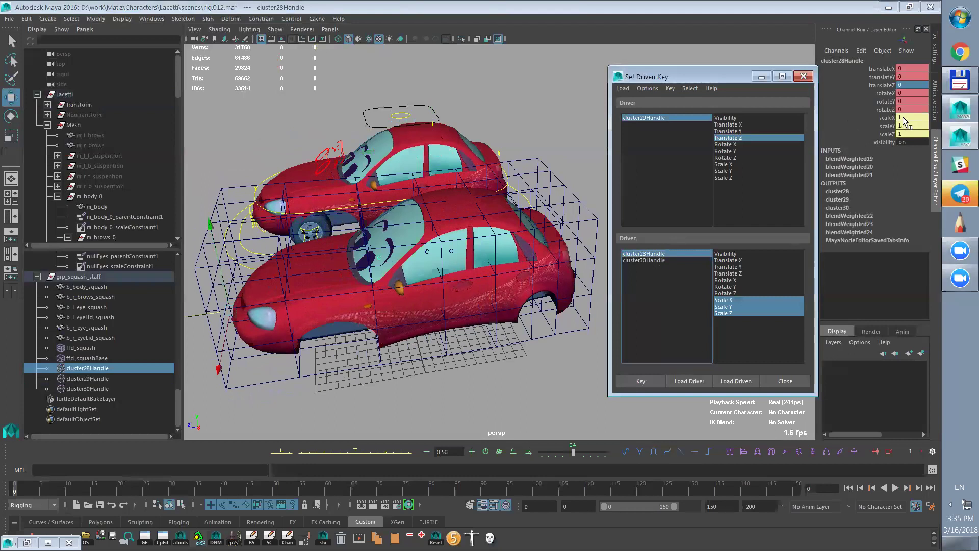
drag(903, 117, 906, 130)
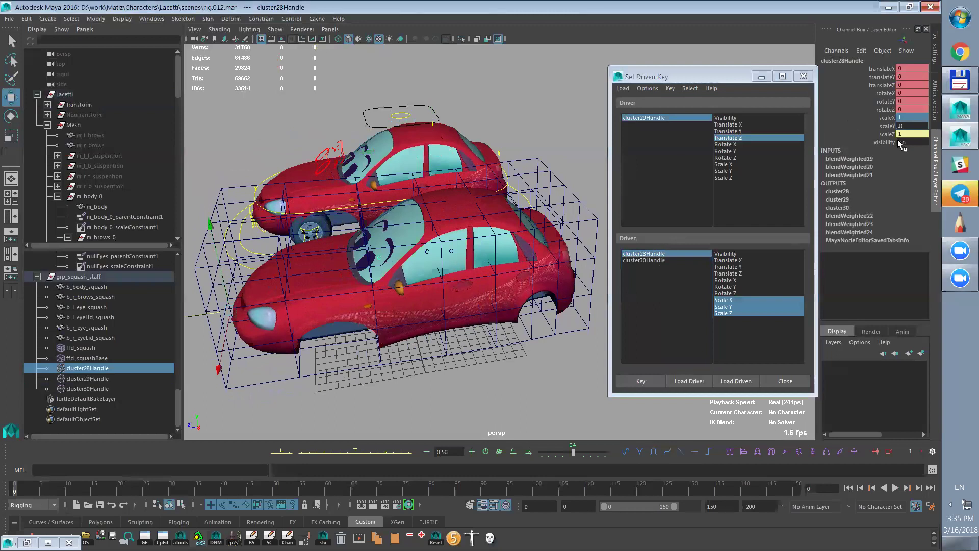
key(Return)
click(644, 260)
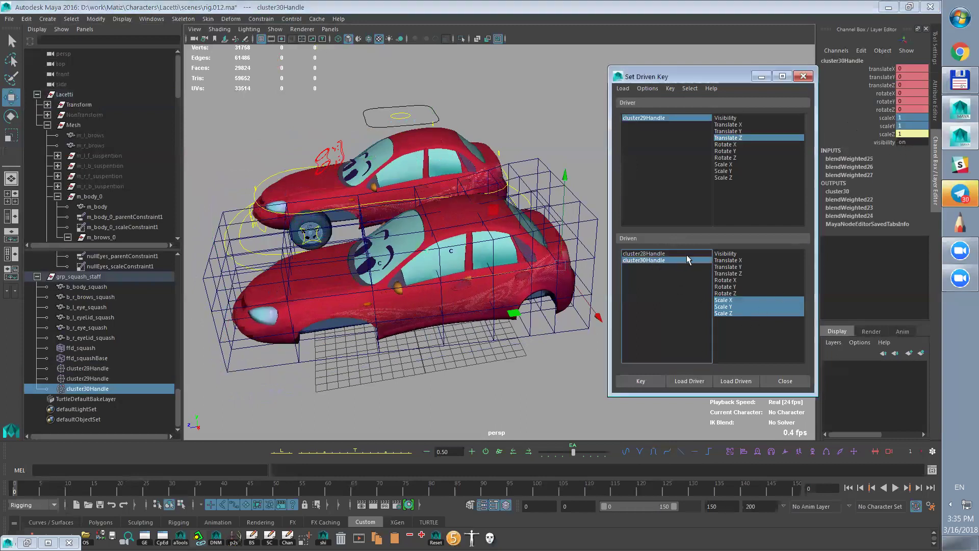
drag(912, 118, 913, 127)
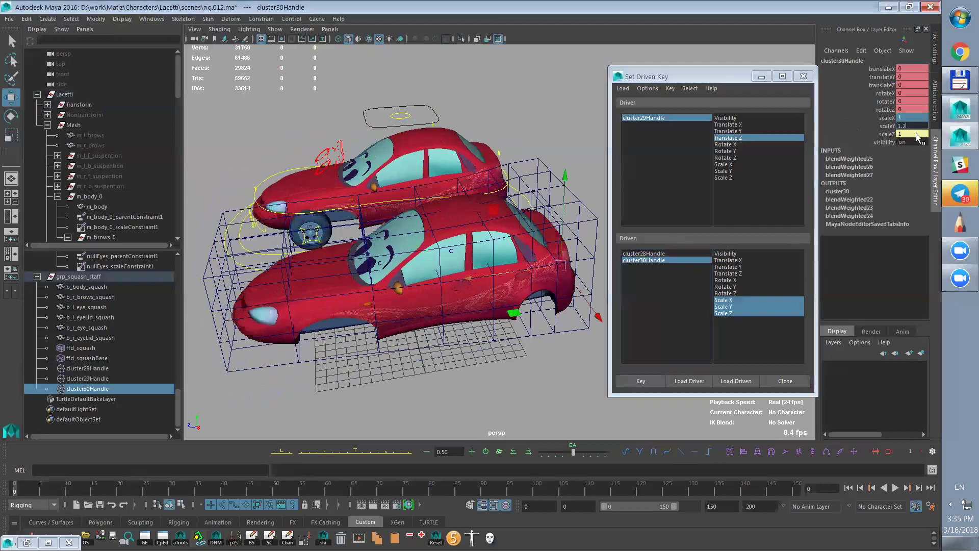
text(1.2)
key(Return)
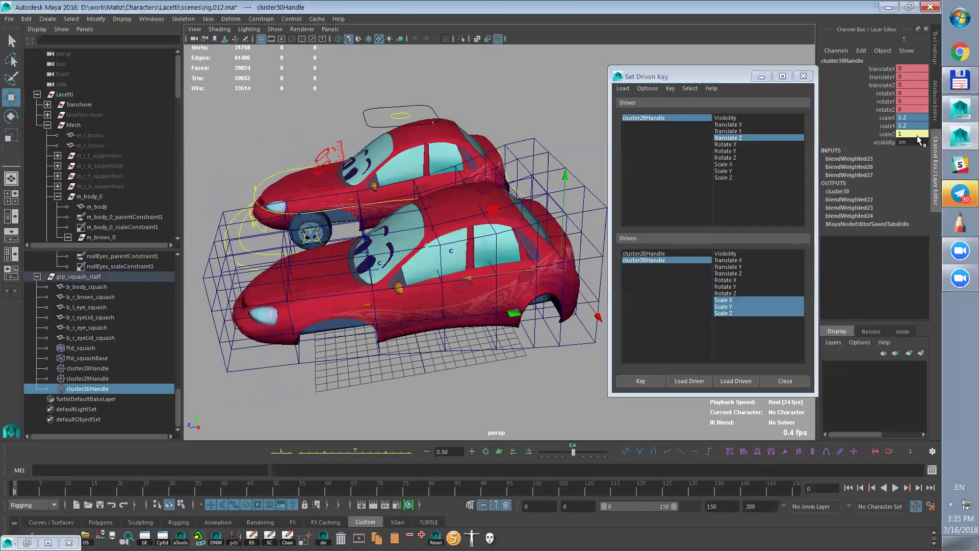
- Set a driven key on the scales of both cluster28Handle and cluster30Handle for the rearward position of the middle control
click(540, 102)
shift+click(661, 254)
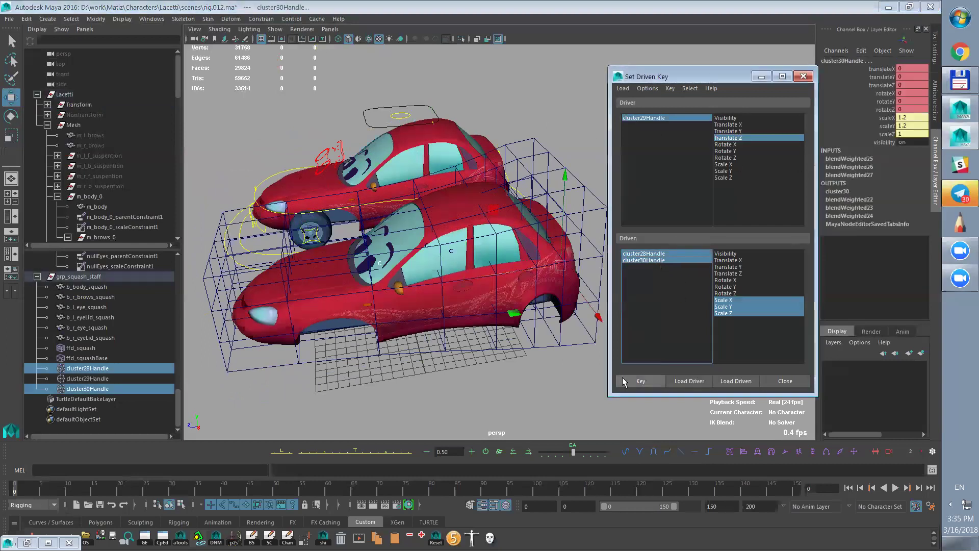
click(637, 381)
- Try moving the middle squash control cc_m_squash, and reset its Translate Z to 0
click(444, 130)
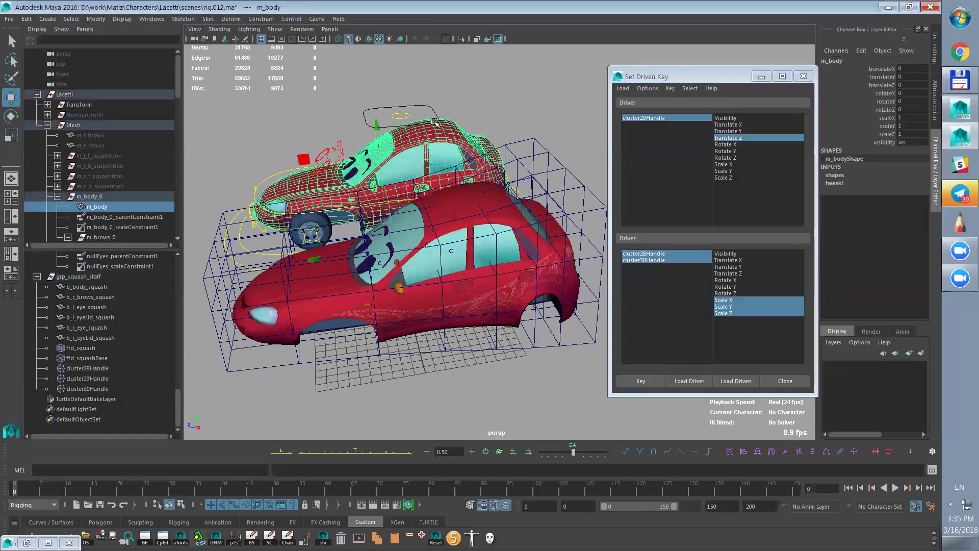
click(434, 121)
drag(353, 128, 370, 148)
middle_drag(496, 317, 546, 310)
click(911, 84)
text(0)
key(Return)
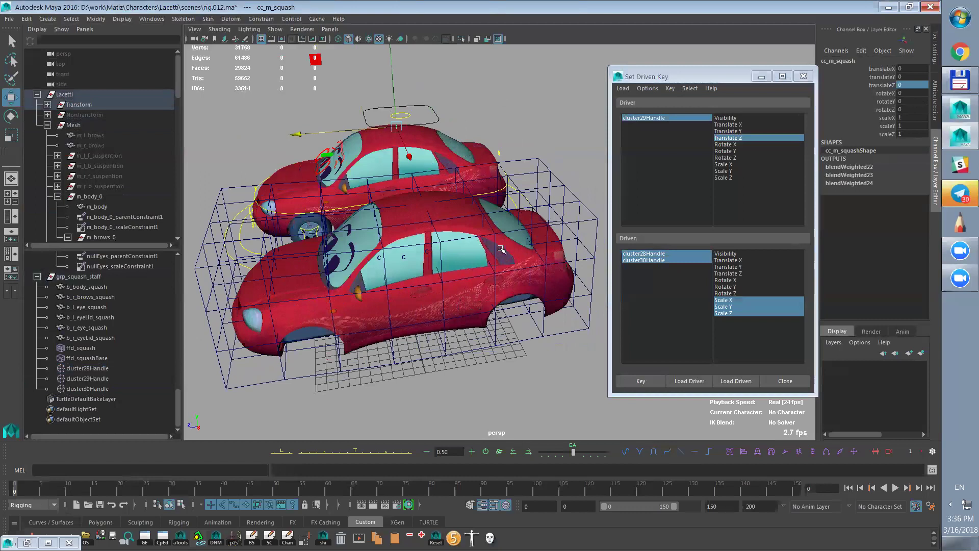
- Open the driven curves of cluster28Handle and cluster30Handle in the Graph Editor and frame them
click(665, 256)
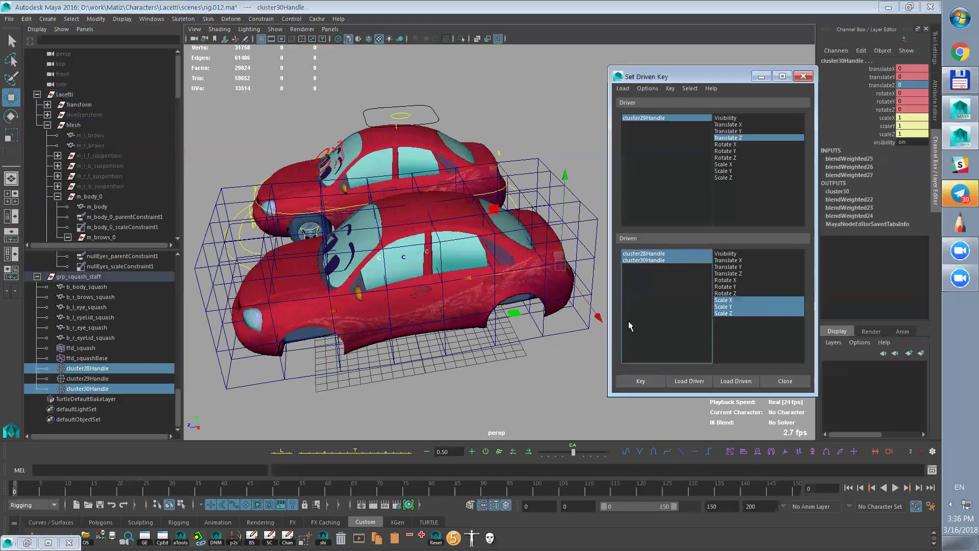
click(27, 542)
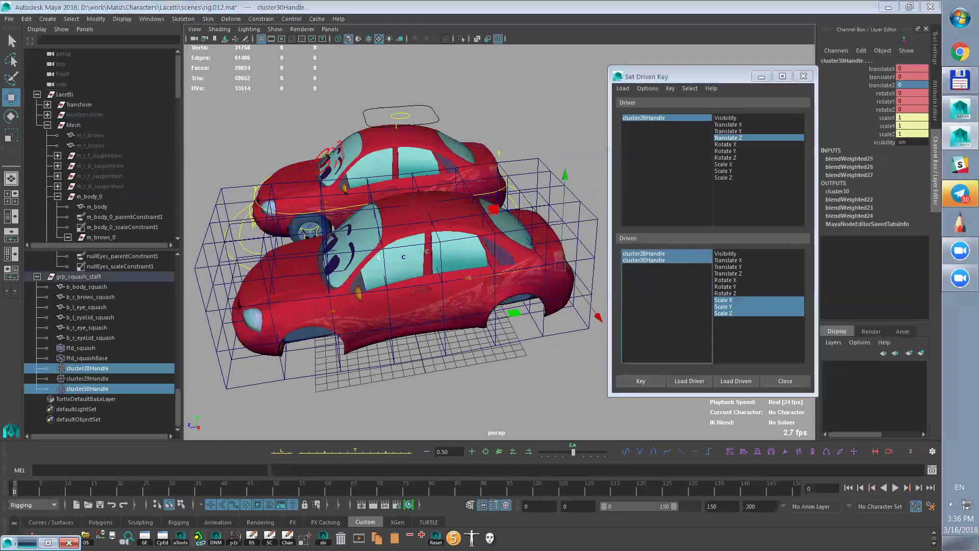
drag(228, 346, 234, 265)
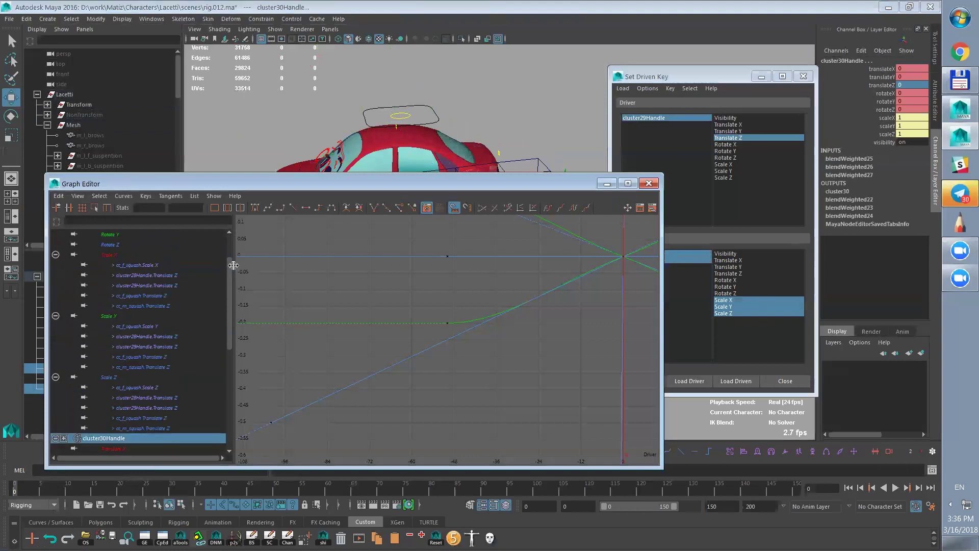
drag(304, 173, 326, 46)
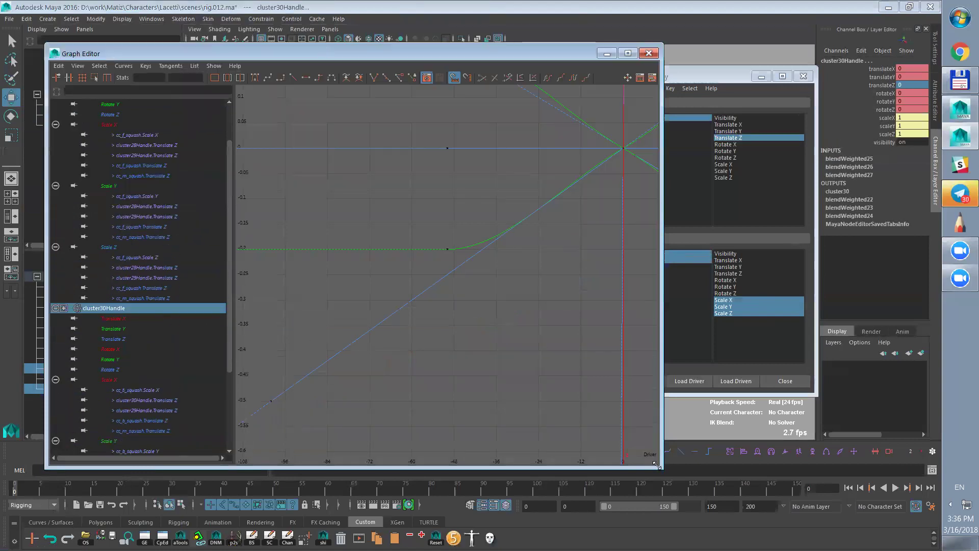
drag(659, 465, 629, 458)
key(f)
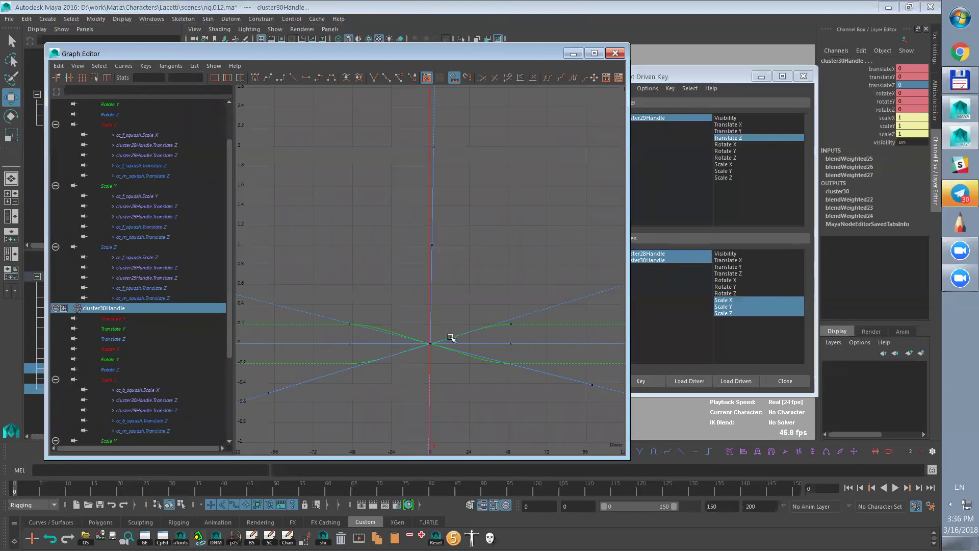
drag(229, 173, 229, 133)
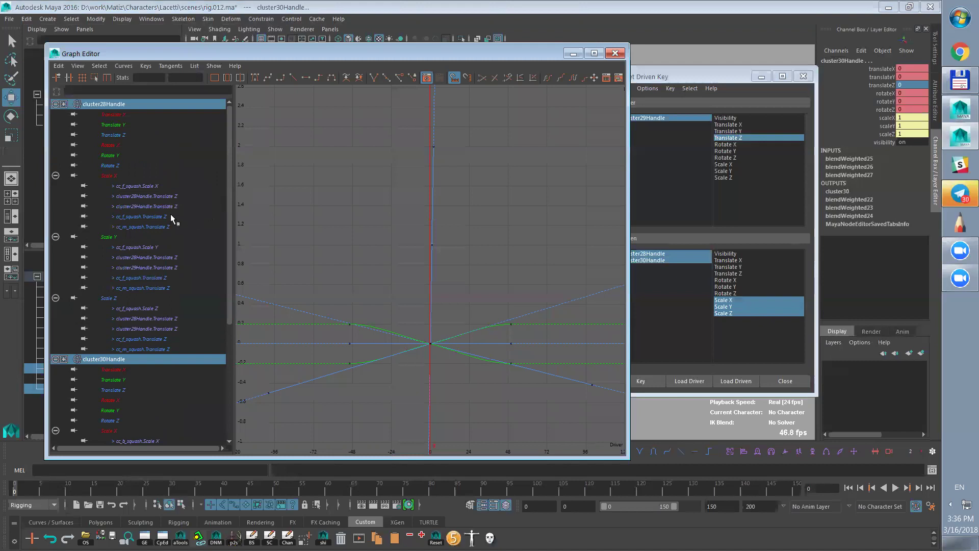
click(171, 196)
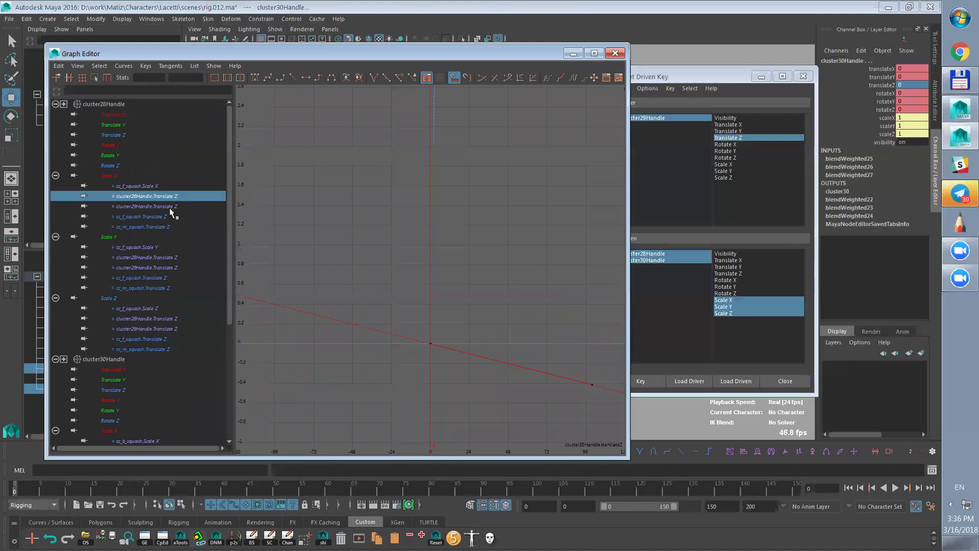
click(171, 208)
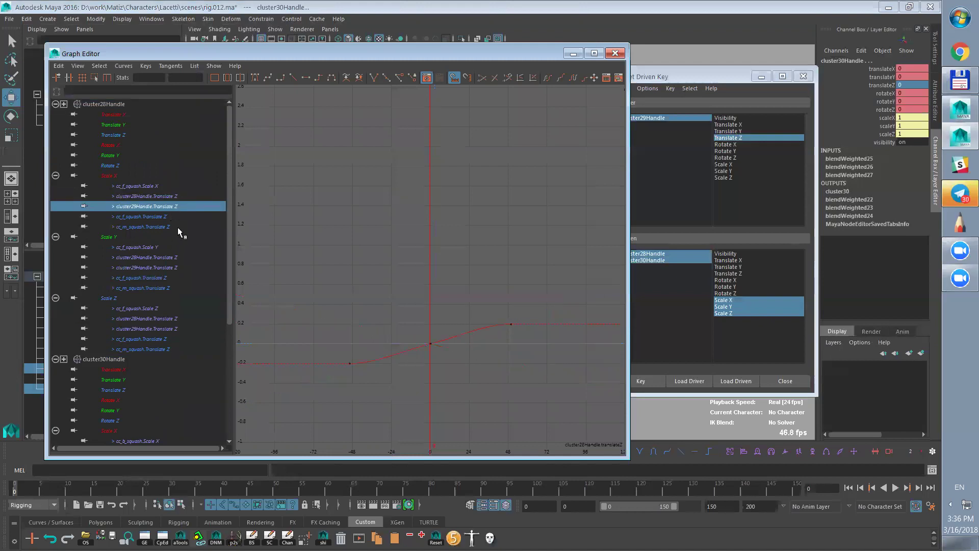
ctrl+click(174, 267)
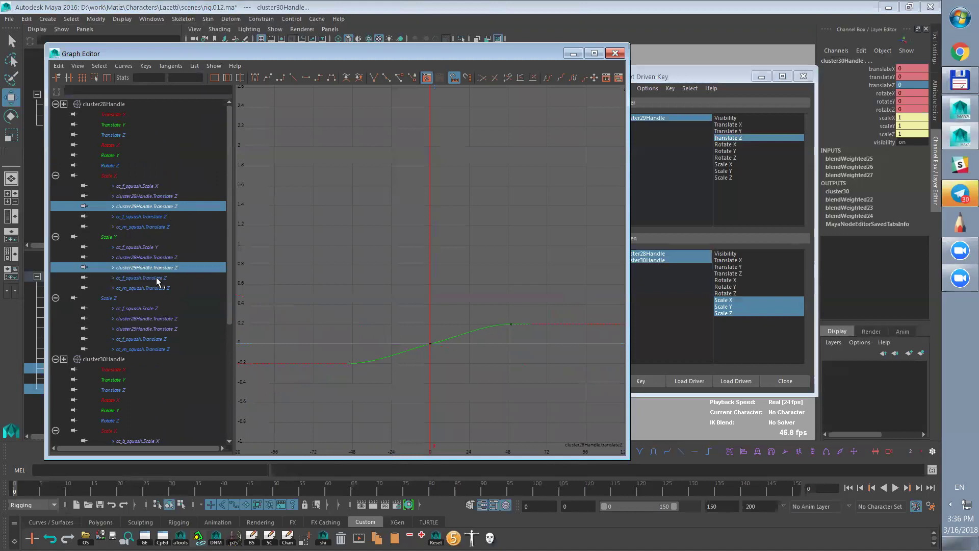
ctrl+click(177, 331)
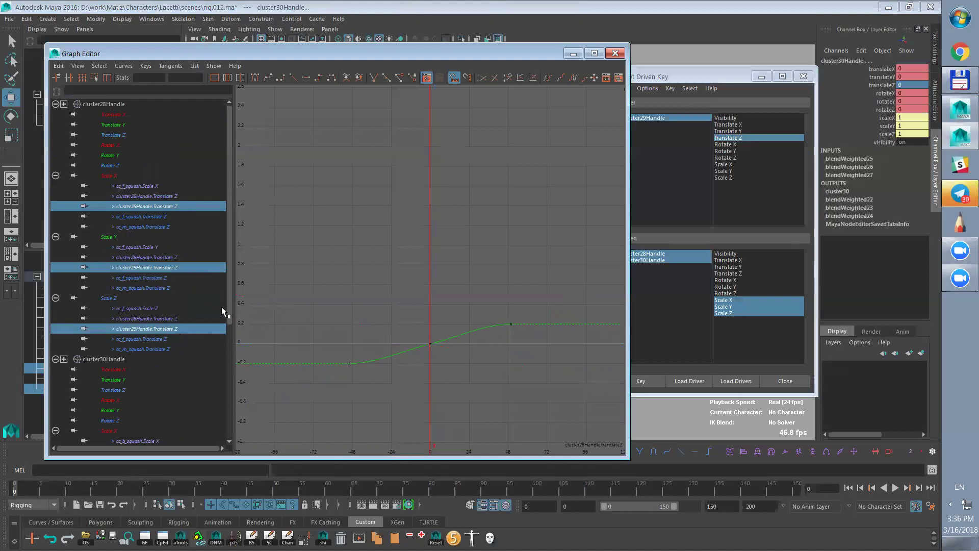
key(ctrl+z)
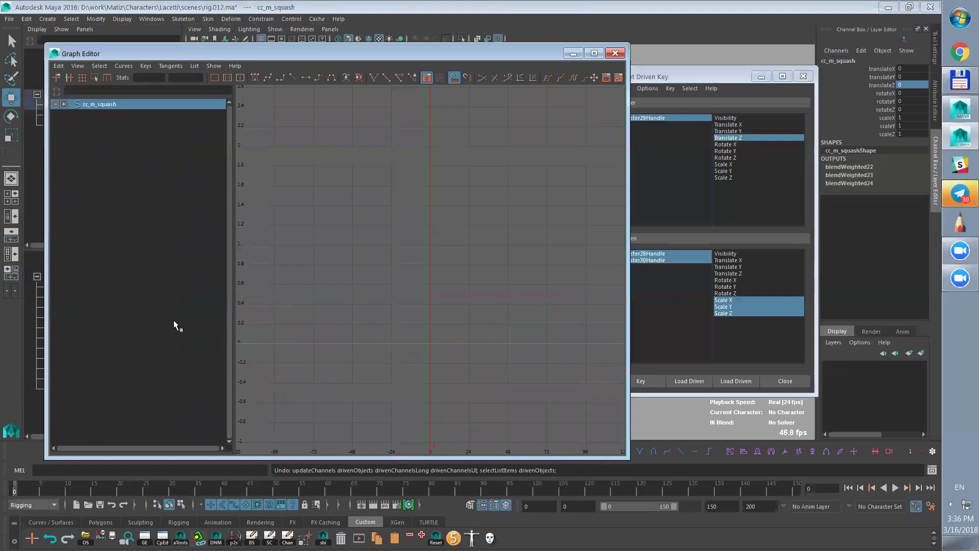
click(666, 256)
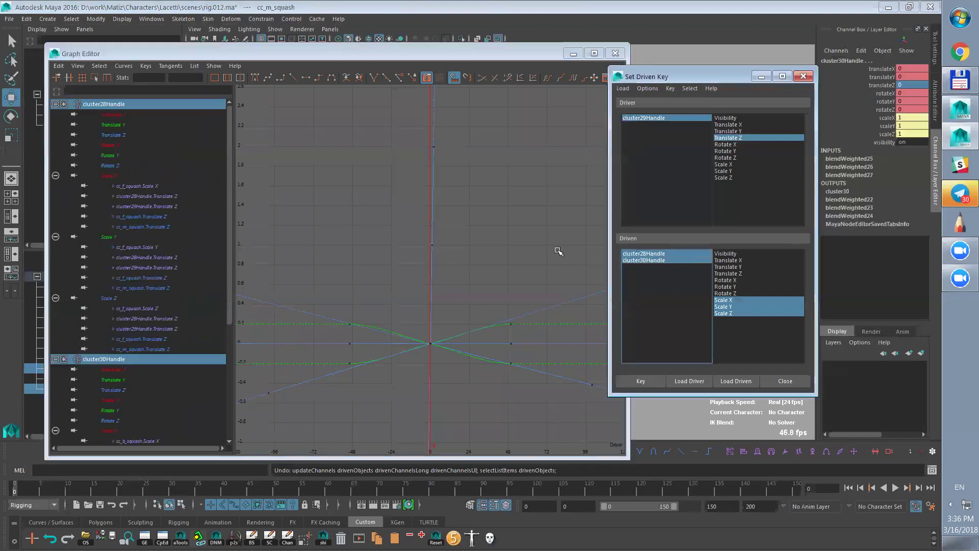
click(425, 88)
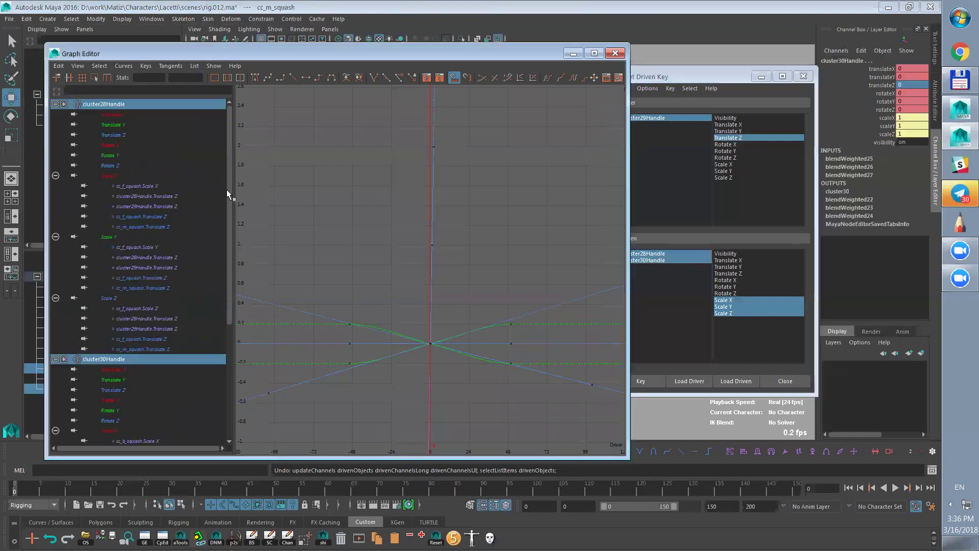
- Select the cluster29Handle Translate Z curves under Scale X, Y and Z of both cluster28Handle and cluster30Handle
click(168, 206)
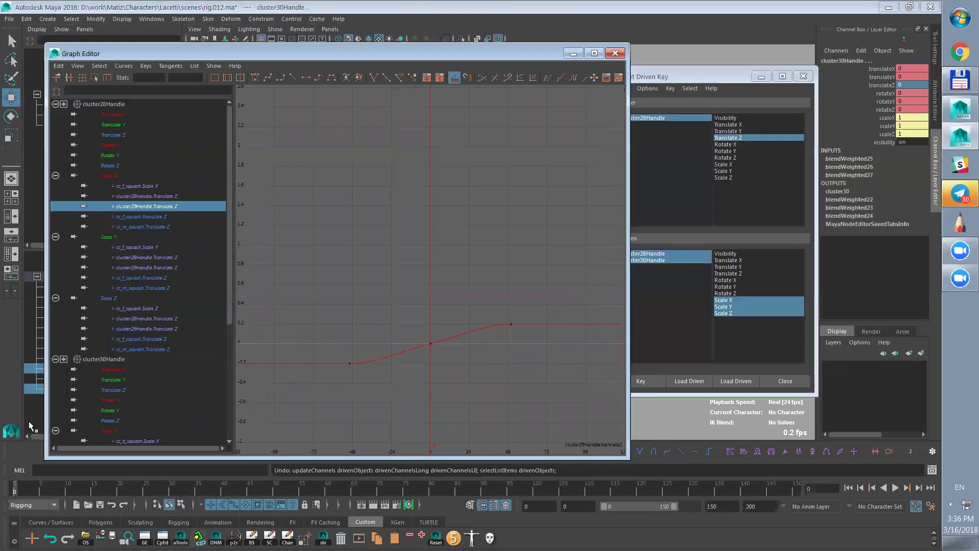
ctrl+click(170, 268)
ctrl+click(166, 329)
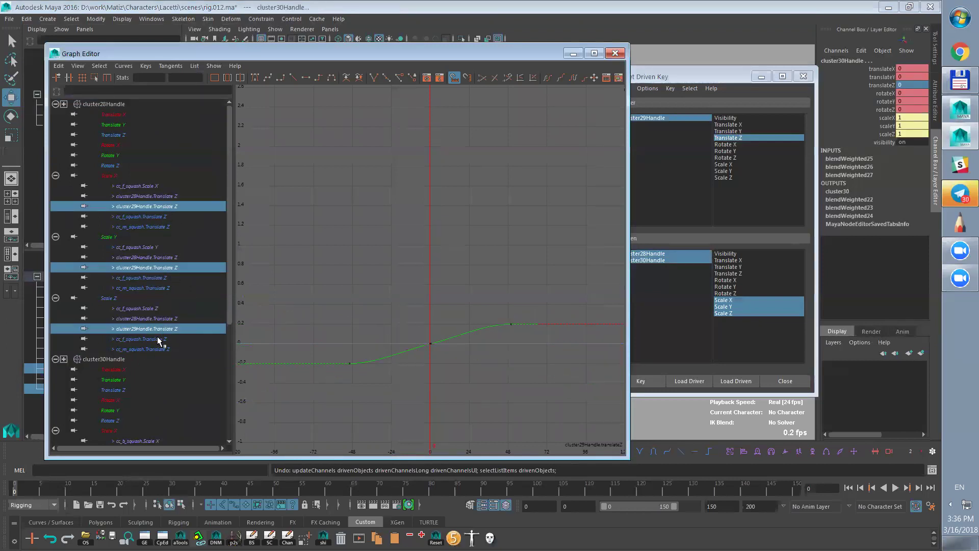
drag(230, 301, 231, 442)
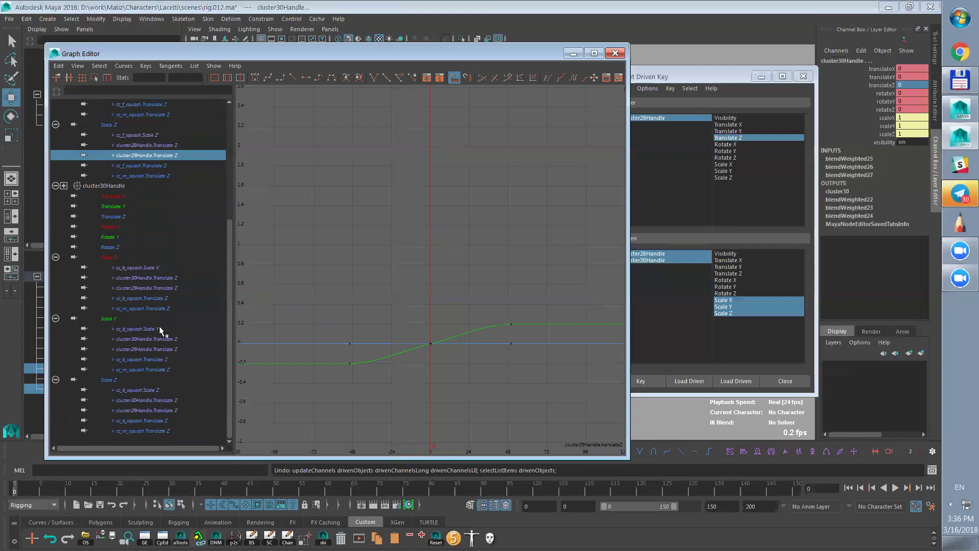
ctrl+click(172, 287)
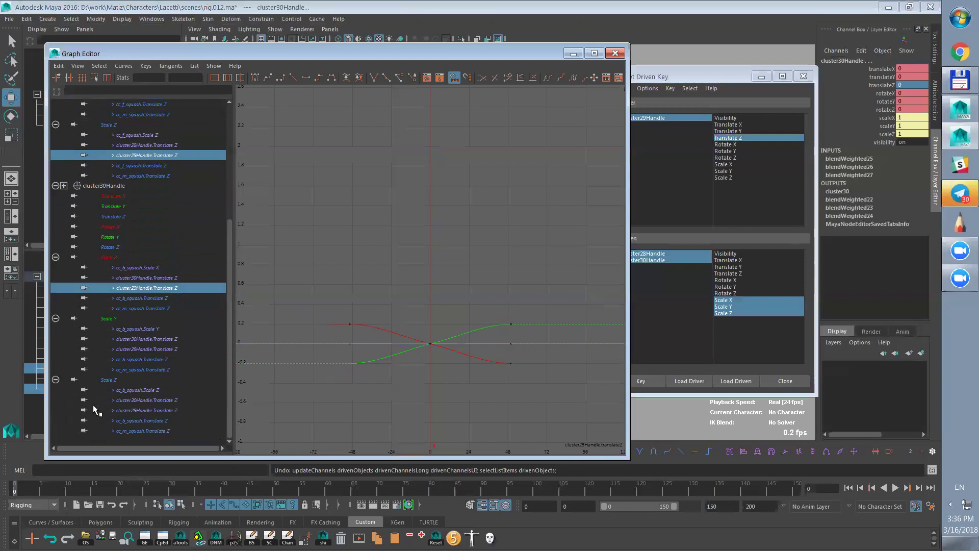
ctrl+click(172, 349)
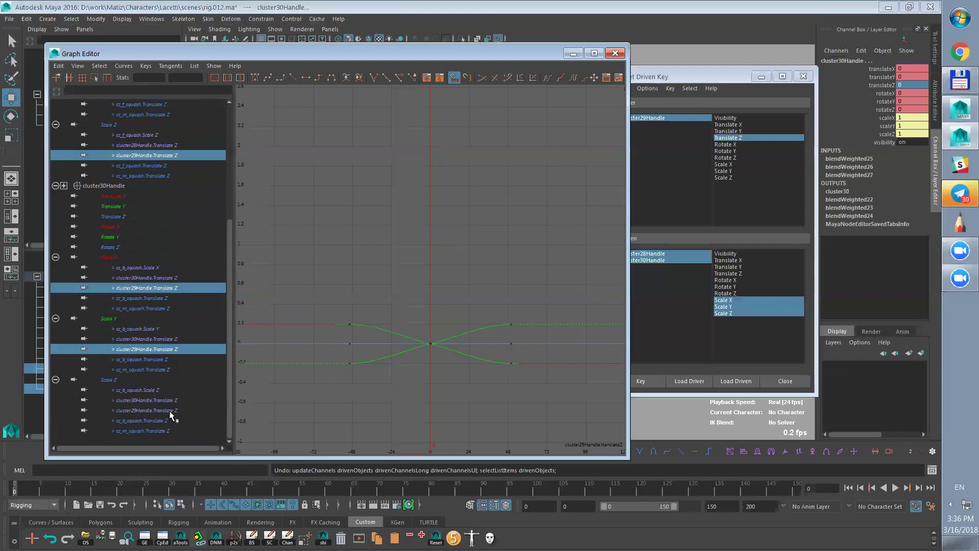
ctrl+click(170, 410)
- Give the selected curves' keys linear tangents, and set both pre and post infinity to Linear
drag(404, 317, 398, 394)
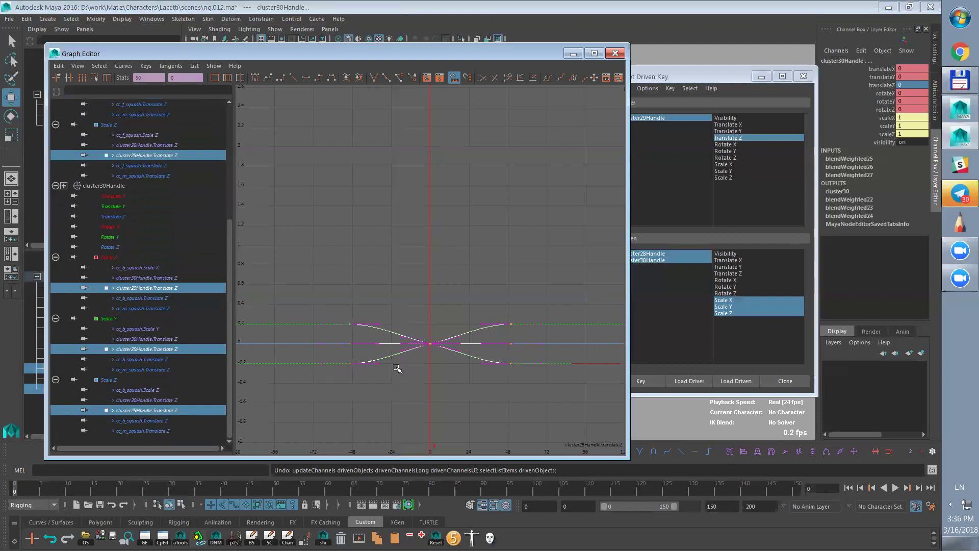
click(267, 78)
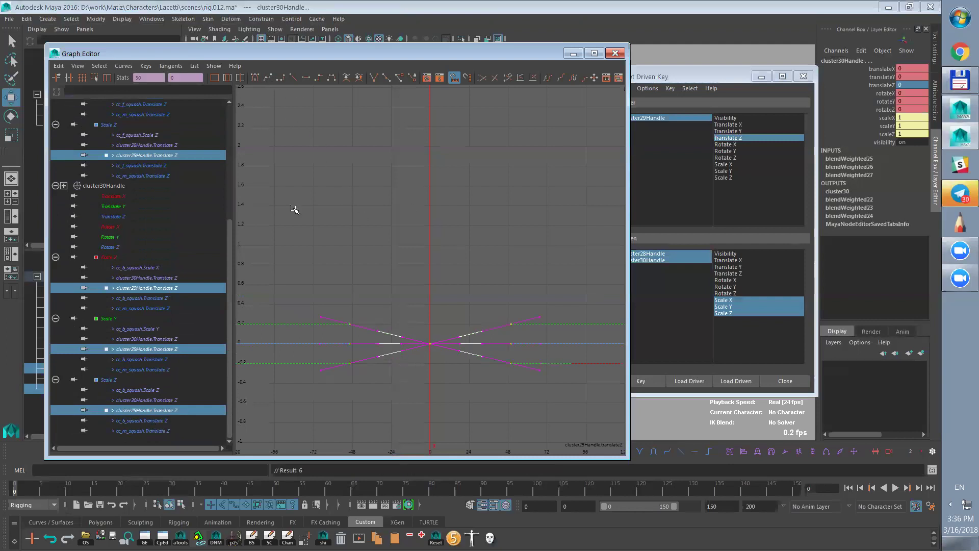
click(123, 66)
mouse_move(179, 83)
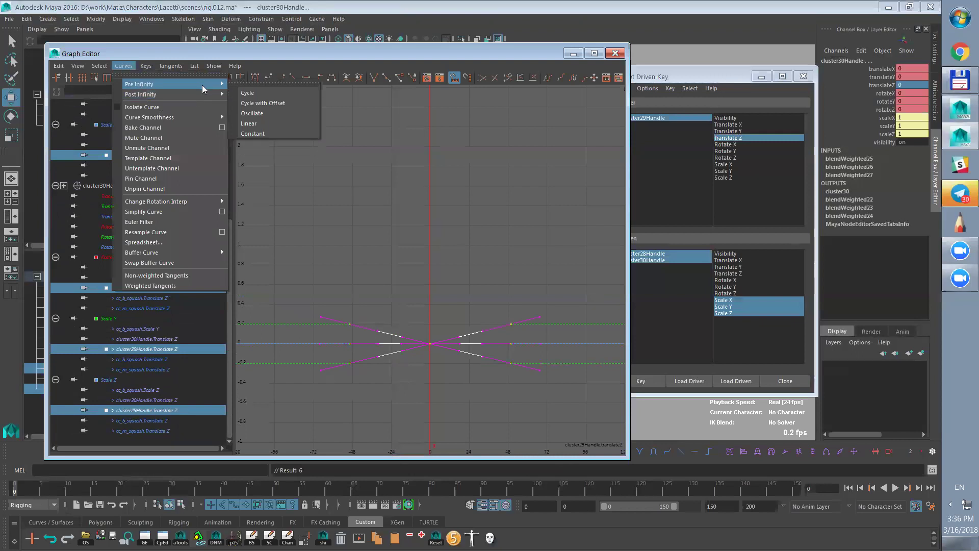
click(267, 122)
click(124, 66)
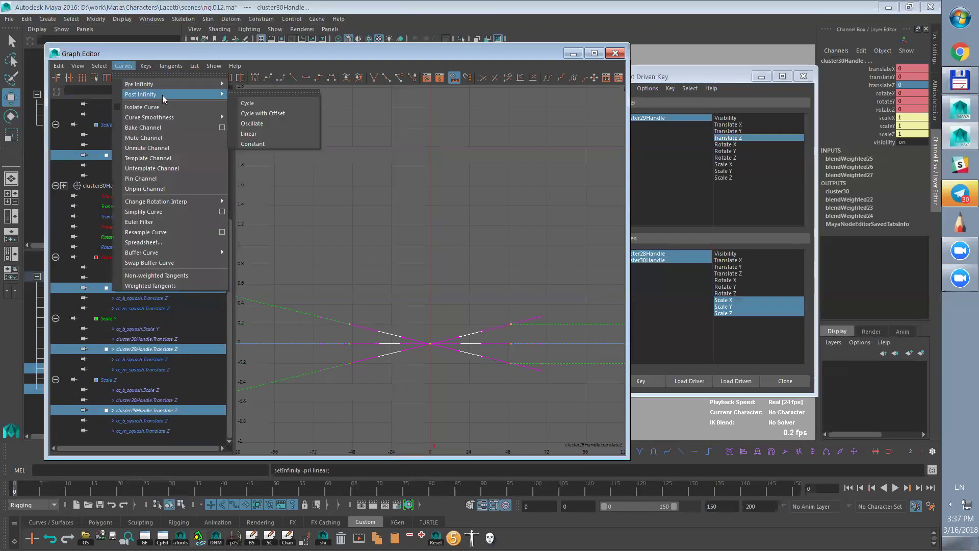
click(269, 133)
click(573, 53)
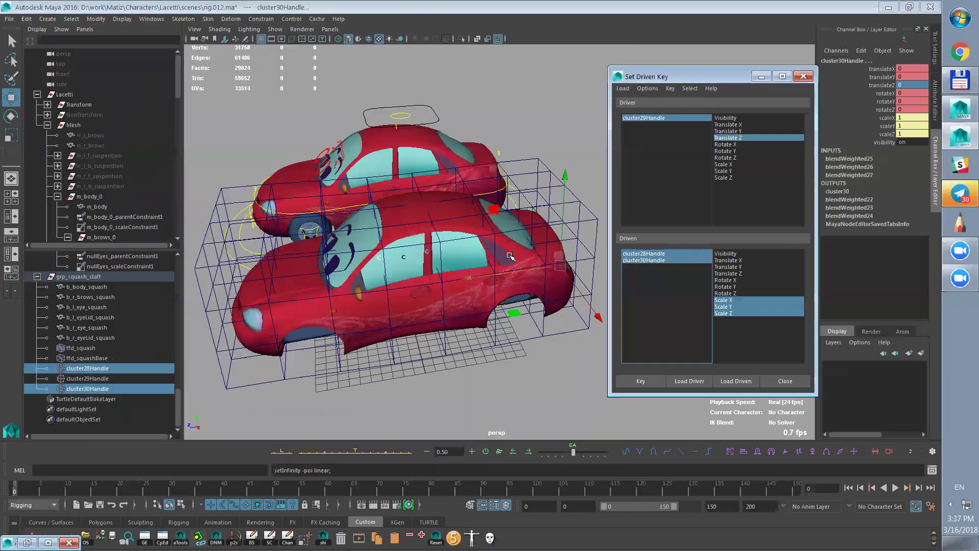
- Test the middle squash control cc_m_squash by moving it around above the car, inspecting the body deformation from several angles
click(398, 129)
alt+drag(399, 130, 459, 117)
click(405, 127)
click(395, 125)
mouse_move(400, 128)
alt+mouse_down()
mouse_move(343, 127)
mouse_move(402, 130)
alt+mouse_up()
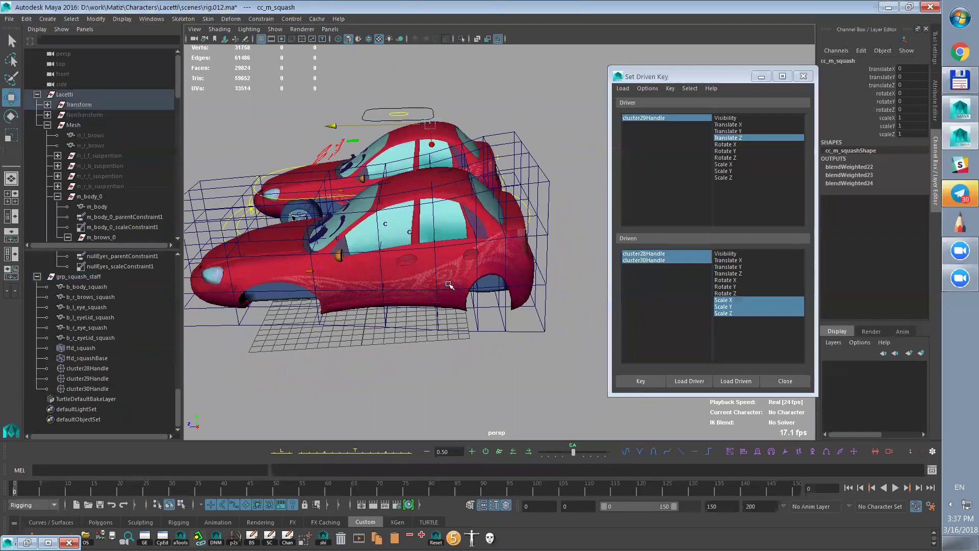
alt+drag(449, 285, 482, 294)
mouse_move(454, 320)
middle_down()
mouse_move(396, 331)
mouse_move(472, 316)
mouse_move(449, 321)
middle_up()
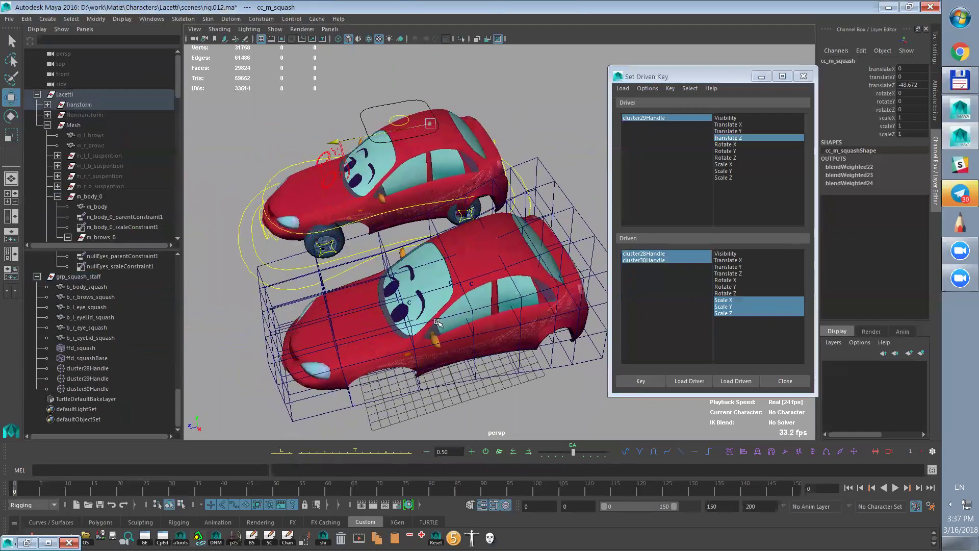
alt+drag(417, 333, 414, 271)
drag(410, 127, 487, 162)
mouse_move(487, 171)
middle_down()
mouse_move(522, 153)
mouse_move(474, 179)
middle_up()
alt+drag(474, 180, 434, 213)
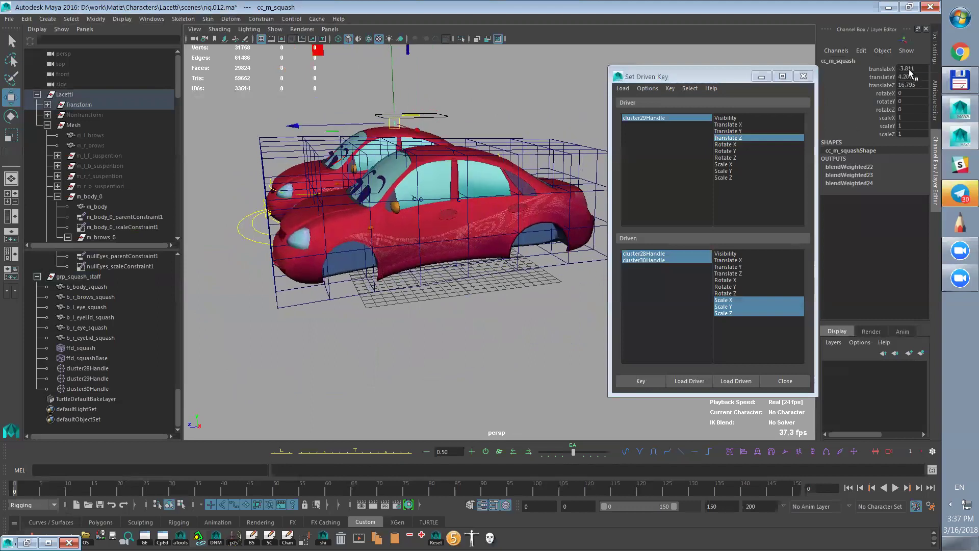
- Reset Translate X, Y and Z of the middle squash control cc_m_squash to 0
drag(910, 71, 908, 87)
text(0)
key(Return)
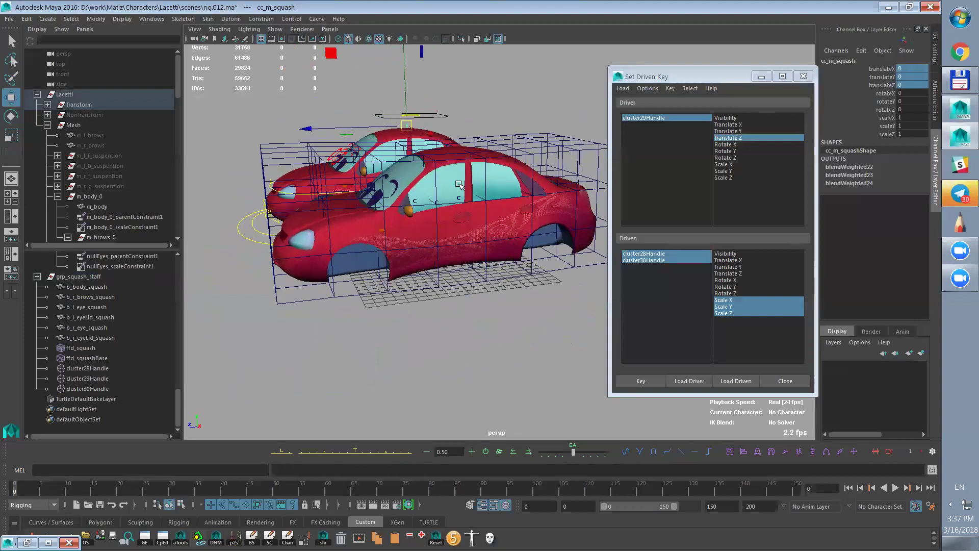
- Test the rear squash control cc_b_squash by moving it freely, inspect the body deformation, and undo the moves
alt+drag(459, 185, 419, 219)
click(507, 129)
click(511, 180)
alt+drag(522, 198, 552, 180)
middle_drag(554, 179, 453, 192)
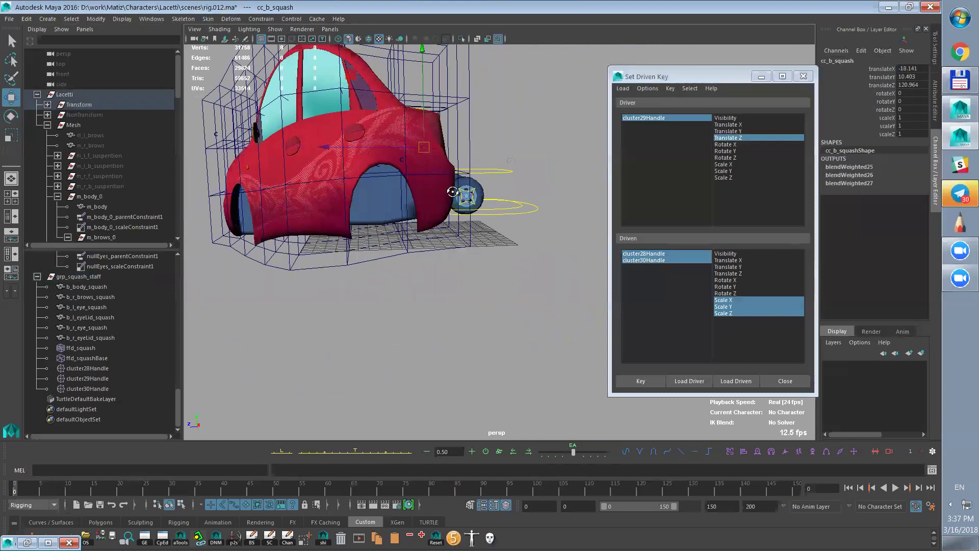
alt+drag(452, 192, 454, 197)
key(ctrl+z)
middle_drag(551, 233, 476, 235)
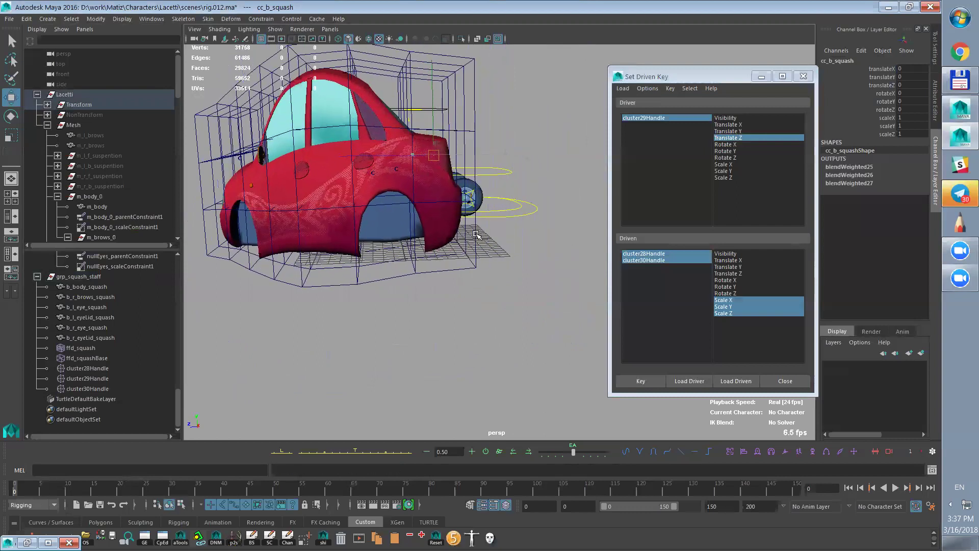
key(ctrl+z)
key(ctrl+z)
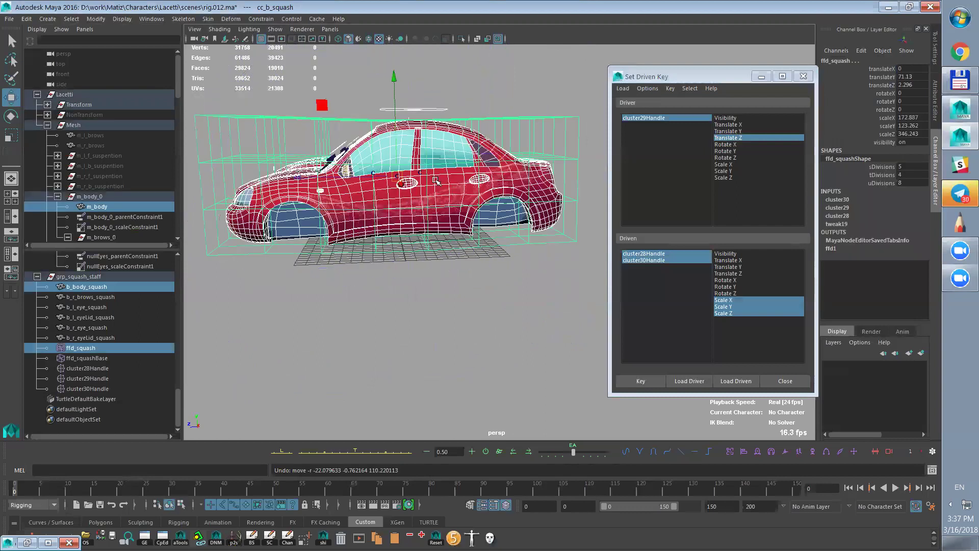
- Test the rear squash control cc_b_squash by moving it back and forth along Z, inspecting the body from several angles
drag(410, 154, 482, 263)
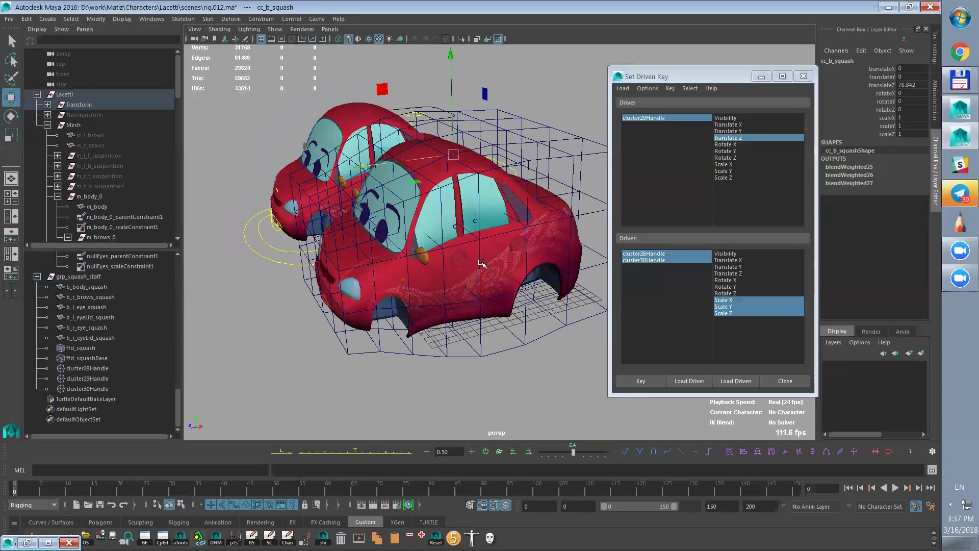
middle_drag(474, 327, 459, 330)
alt+drag(490, 333, 449, 346)
middle_drag(448, 347, 472, 345)
alt+drag(471, 346, 525, 321)
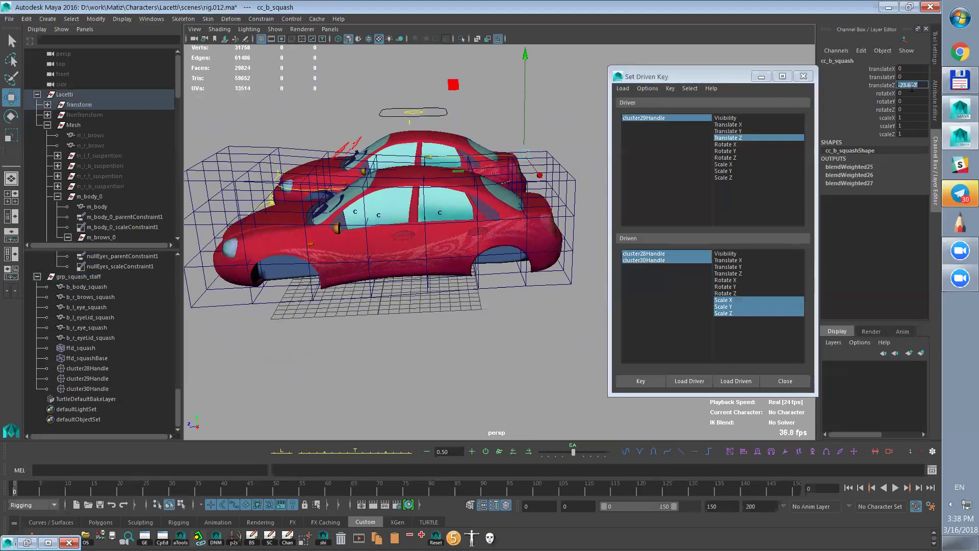
- Reset Translate Z of the rear squash control cc_b_squash to 0 and save the scene
key(Return)
click(525, 89)
alt+drag(517, 185, 566, 200)
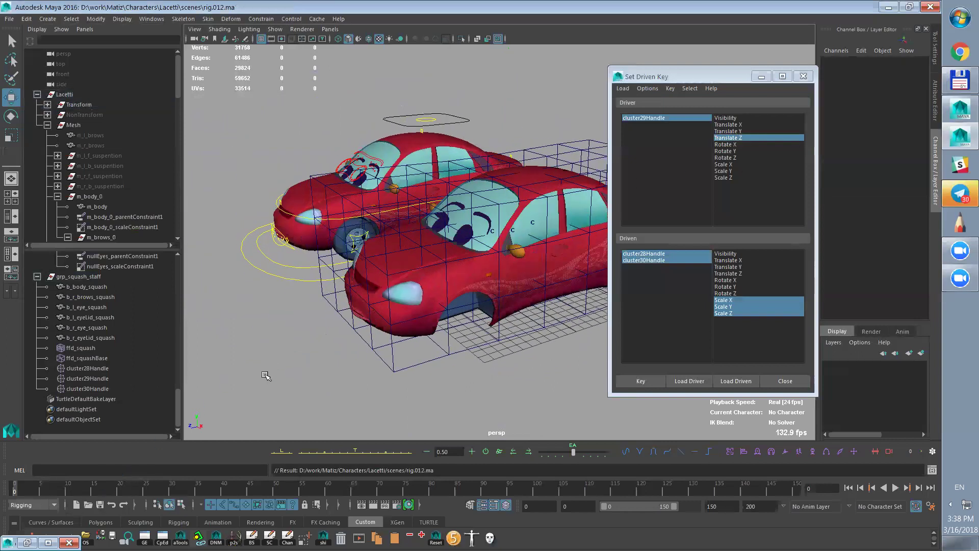
- Collapse the Mesh and grp_squash_staff hierarchies in the outliner and try to move grp_squash_staff to the top level
click(101, 276)
click(47, 125)
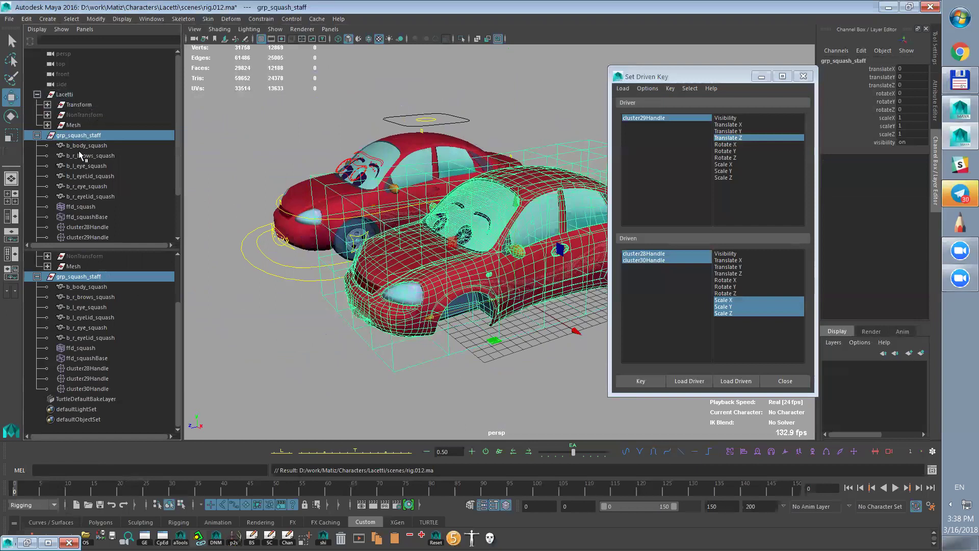
click(37, 135)
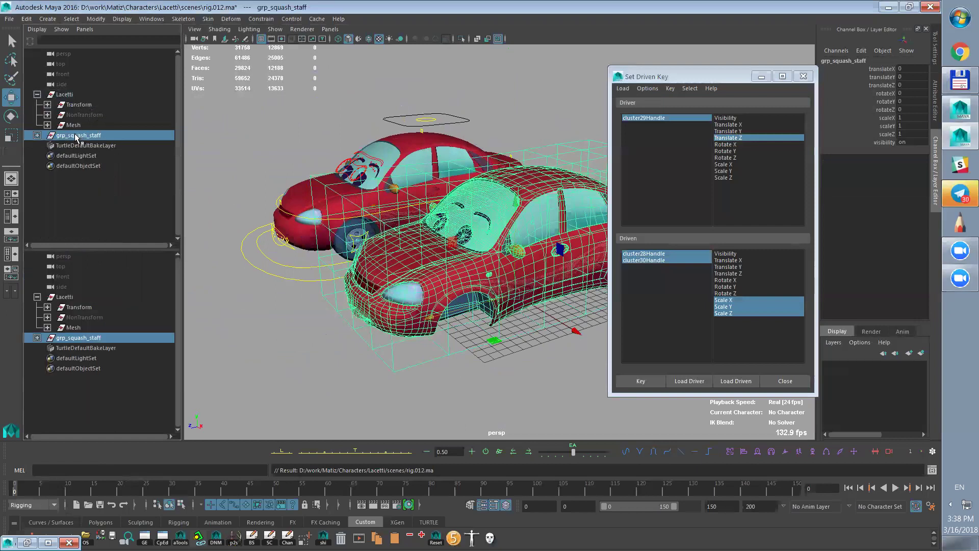
click(59, 201)
click(75, 135)
middle_drag(75, 135, 65, 185)
- Set Translate X of the main control cc_main to 0
click(74, 95)
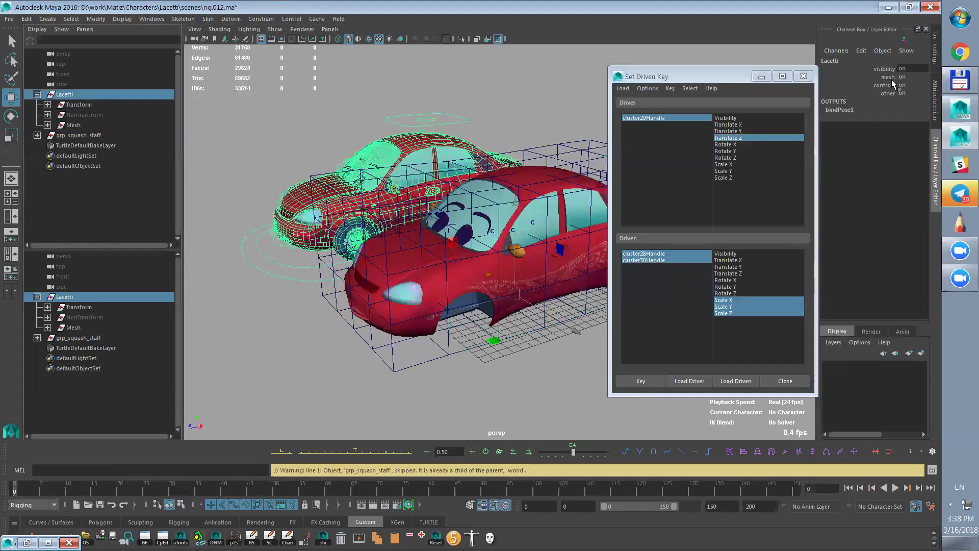
click(279, 305)
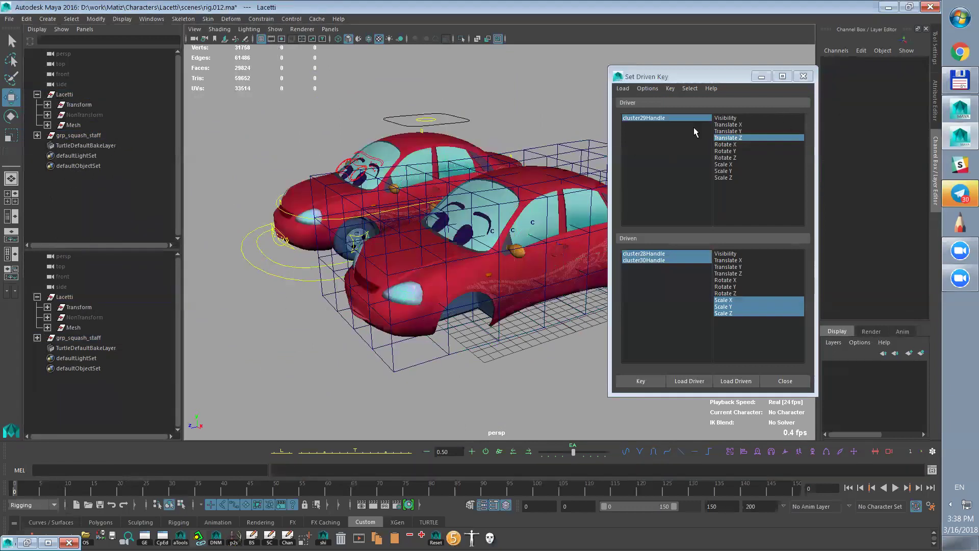
click(279, 274)
double_click(913, 69)
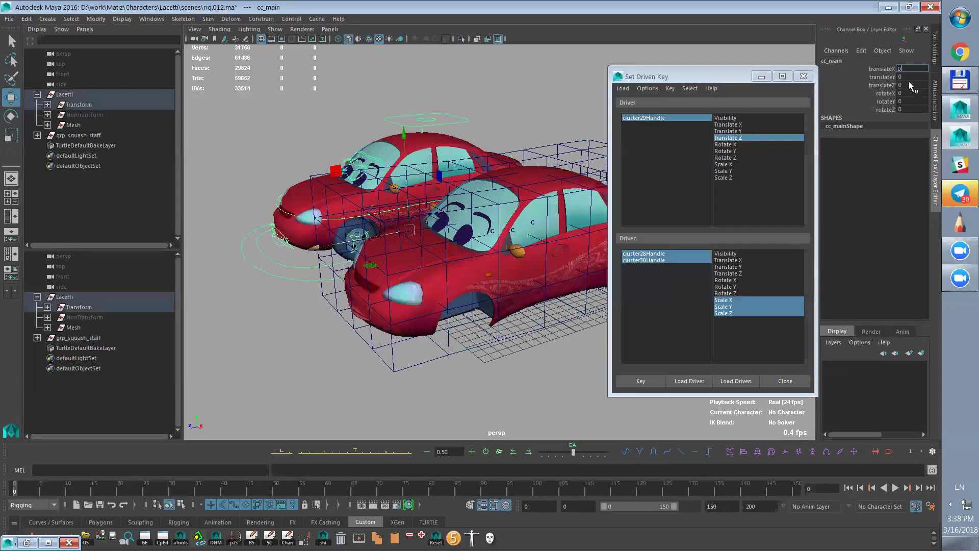
text(0)
key(Return)
- Parent grp_squash_staff under the NonTransform group and clear the selection
click(77, 135)
middle_drag(76, 134, 83, 115)
click(392, 105)
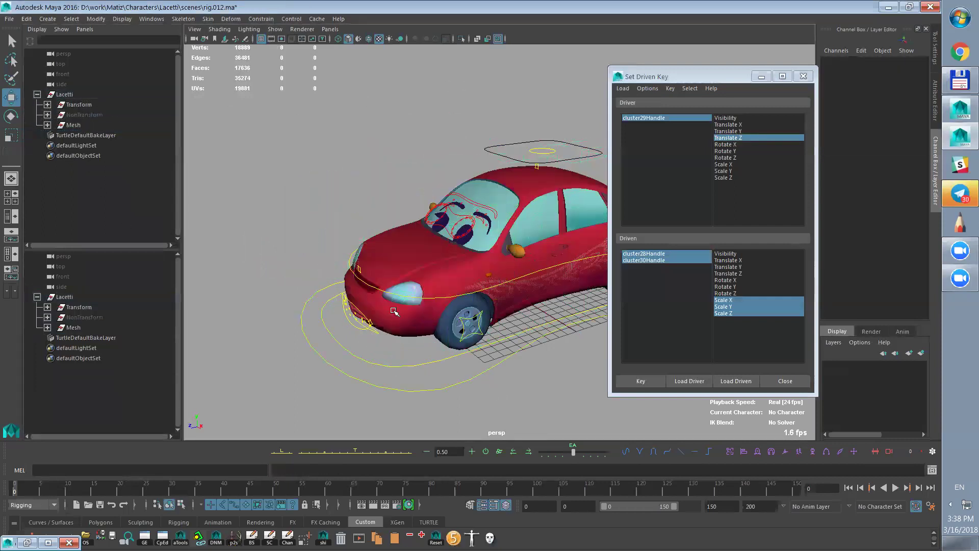
- Test the front squash control cc_f_squash on the assembled car by moving it around, and undo the move
click(365, 275)
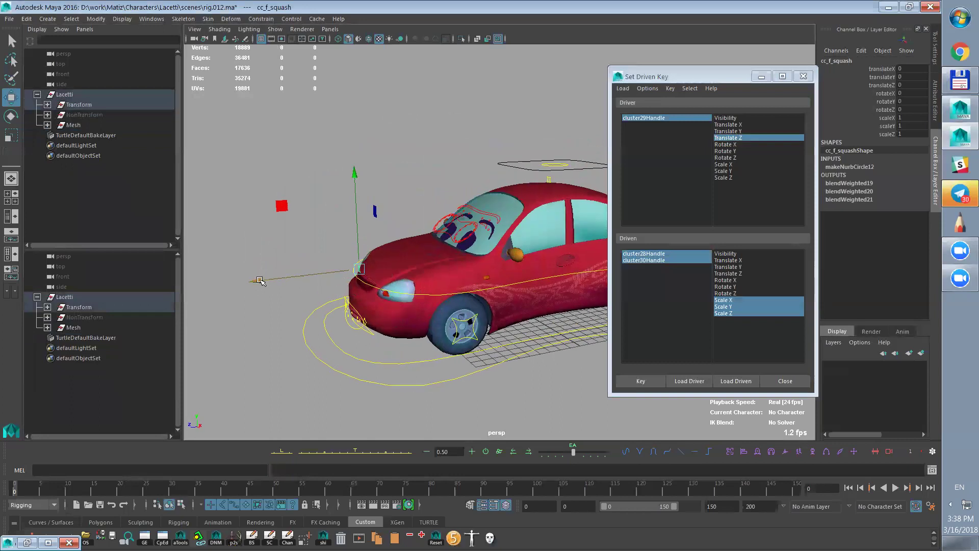
drag(303, 275, 294, 305)
drag(330, 283, 399, 251)
key(ctrl+z)
- Pick the mouth control cc_mouth on the car and locate its parent group cc_mouth_0 in a widened outliner
alt+drag(476, 302, 493, 281)
scroll(491, 318, up, 6)
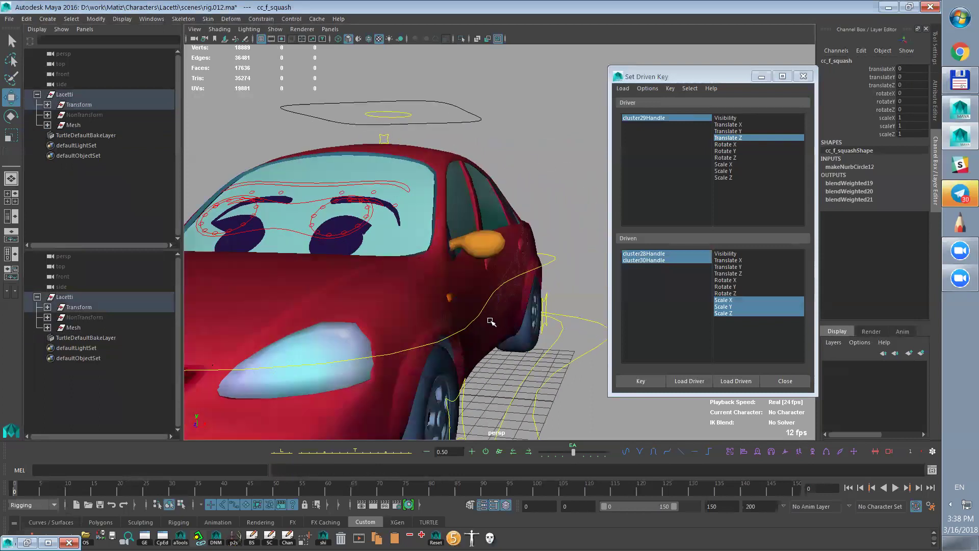
scroll(491, 321, down, 5)
alt+drag(491, 321, 383, 337)
click(358, 347)
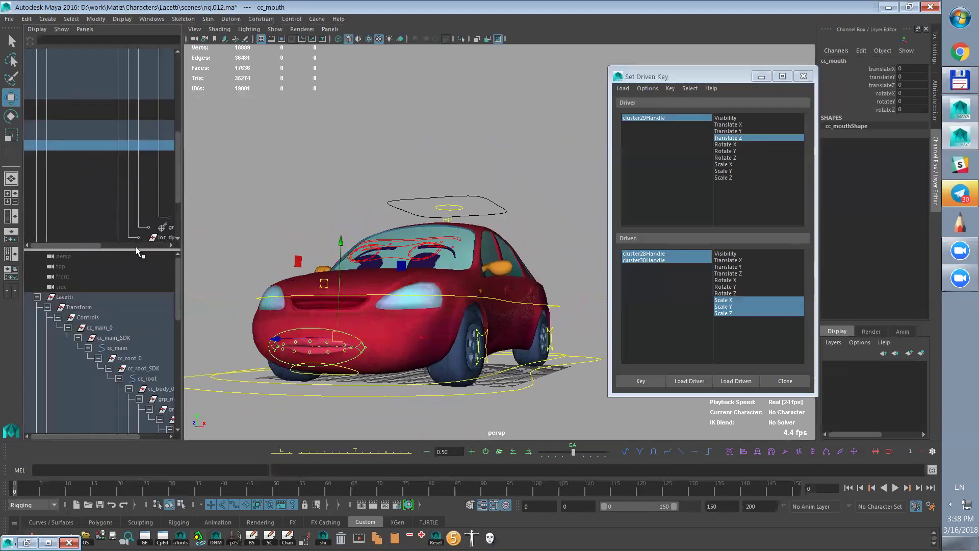
drag(183, 187, 287, 174)
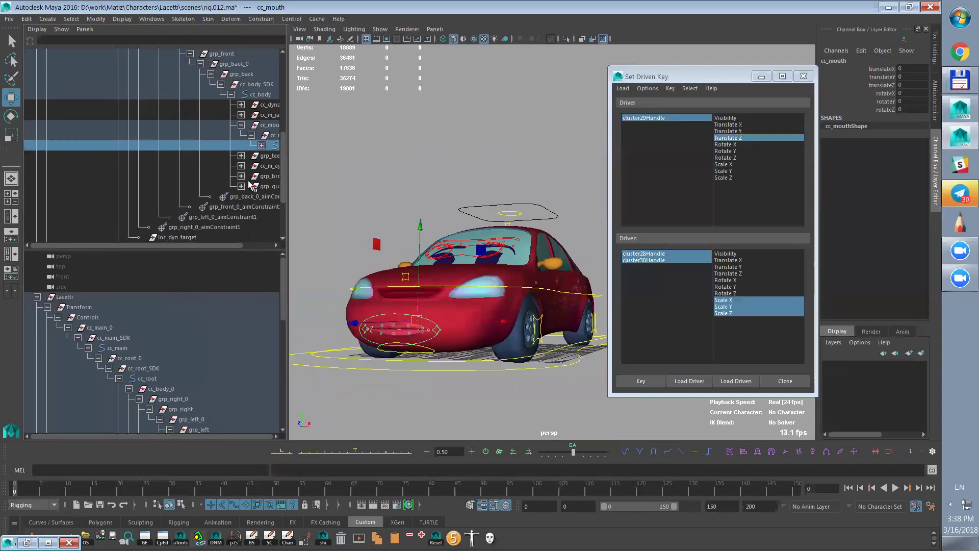
key(Up)
key(Up)
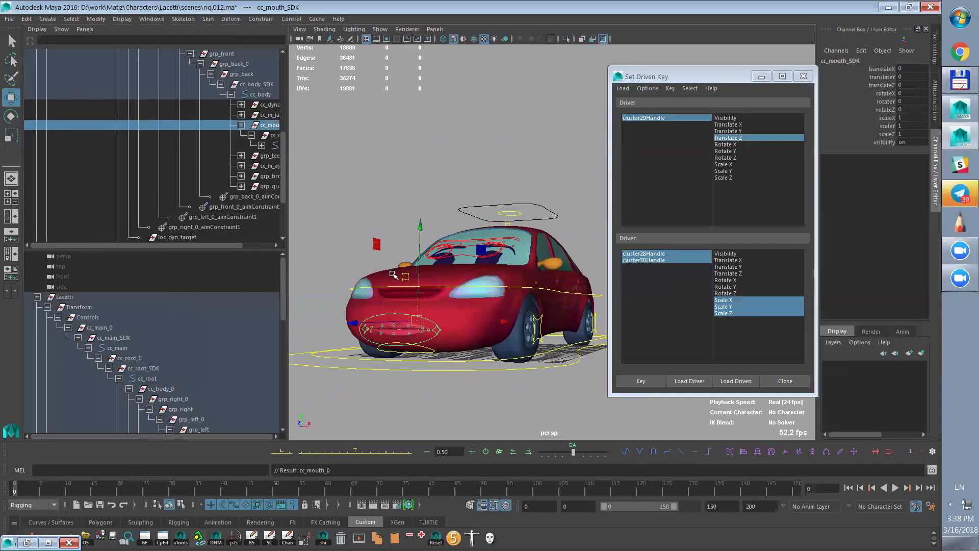
click(243, 126)
drag(228, 245, 264, 239)
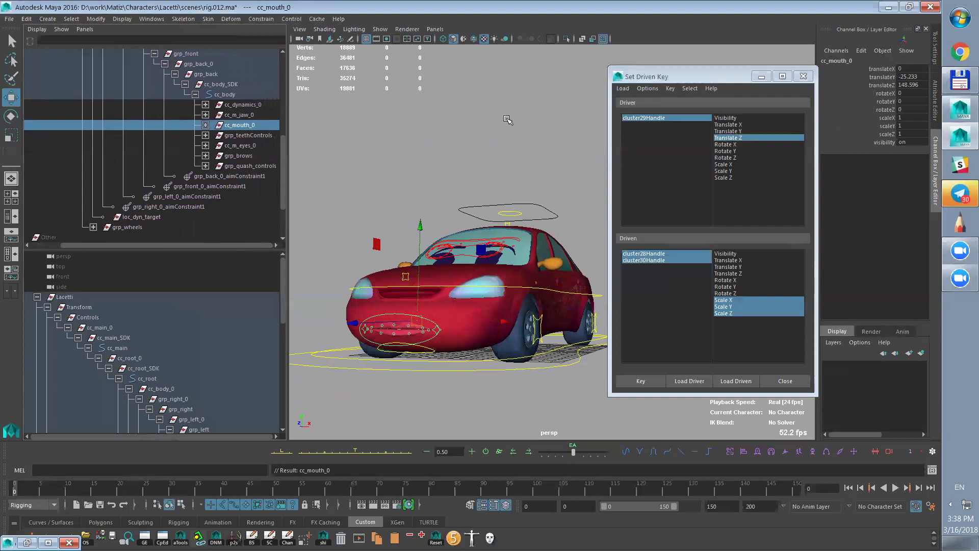
- Select the cc_m_jaw_0 and cc_mouth_0 groups and inspect their controls on the front of the car
click(251, 116)
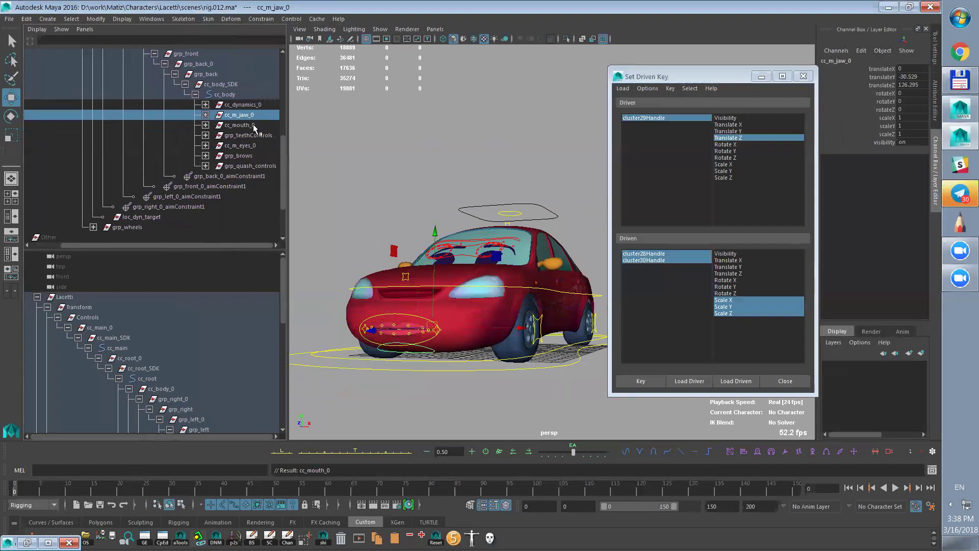
click(253, 126)
ctrl+click(252, 116)
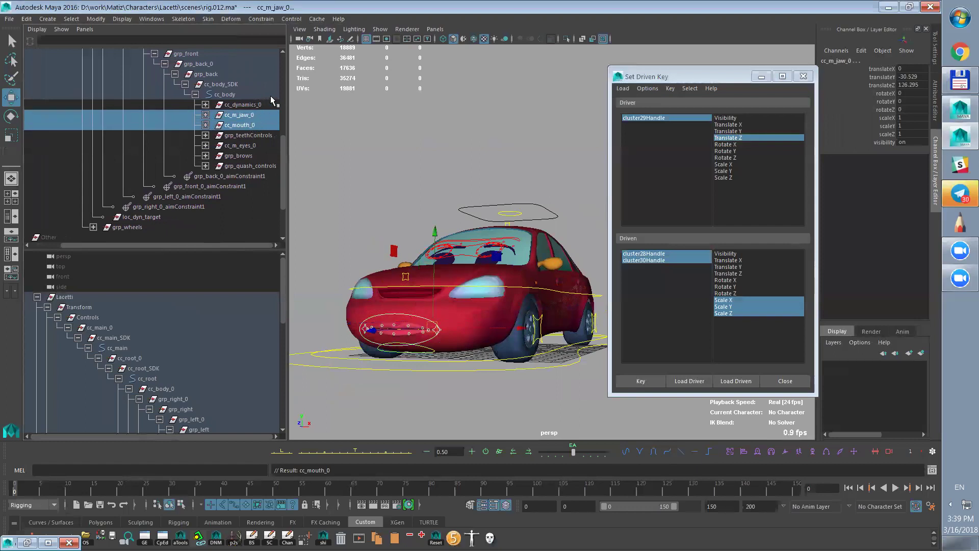
alt+drag(554, 265, 529, 275)
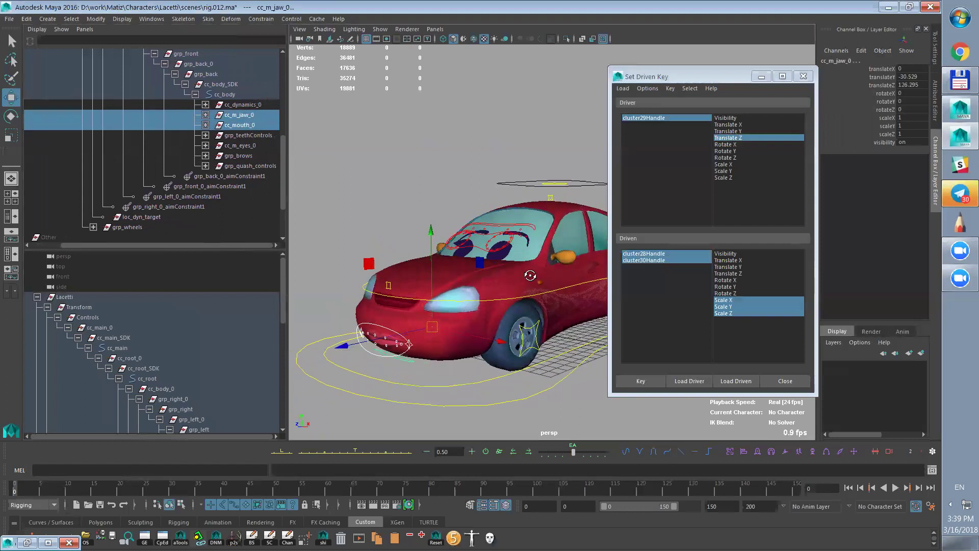
- Move cc_f_squash to check the jaw, mouth and teeth groups cc_m_jaw_0, cc_mouth_0 and grp_teethControls against the deformed body, and undo the changes
click(390, 287)
drag(332, 293, 398, 238)
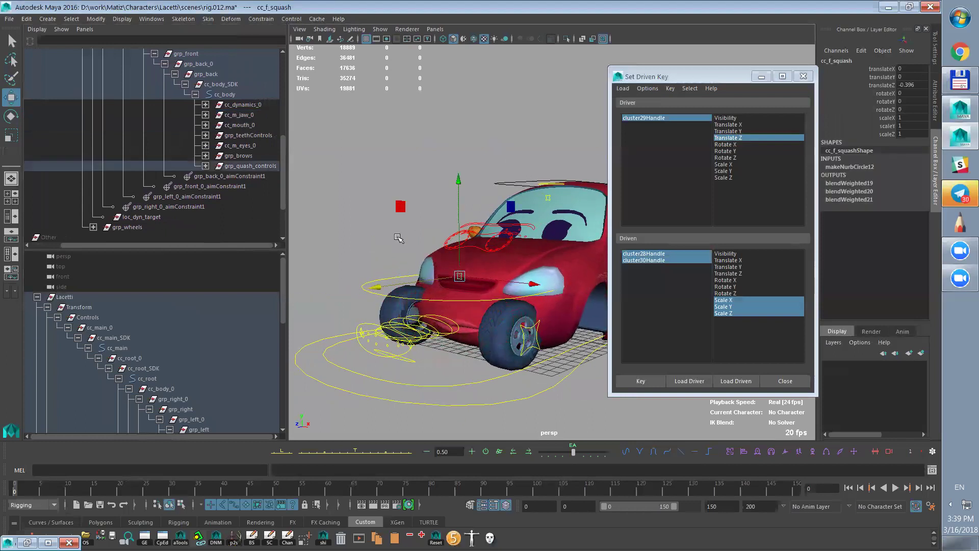
click(257, 128)
ctrl+click(253, 116)
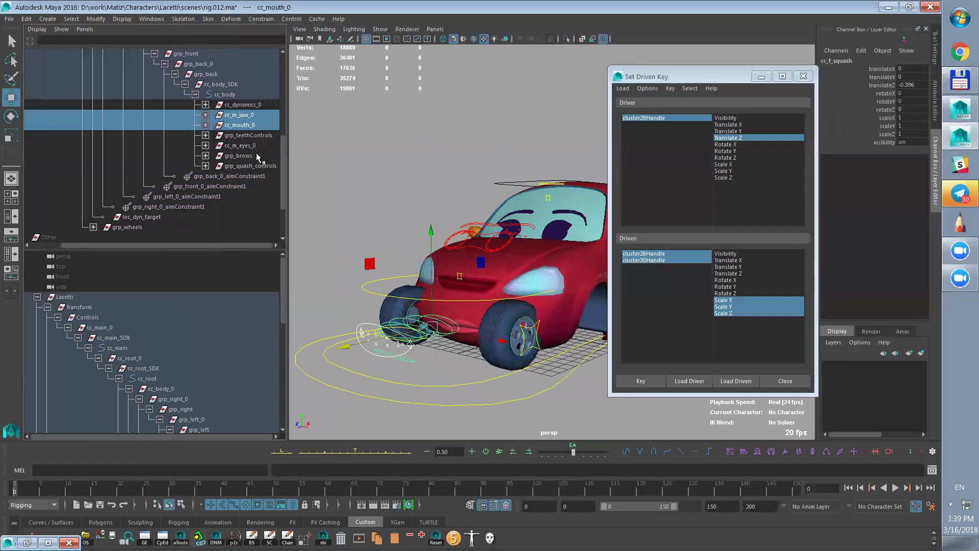
ctrl+click(265, 137)
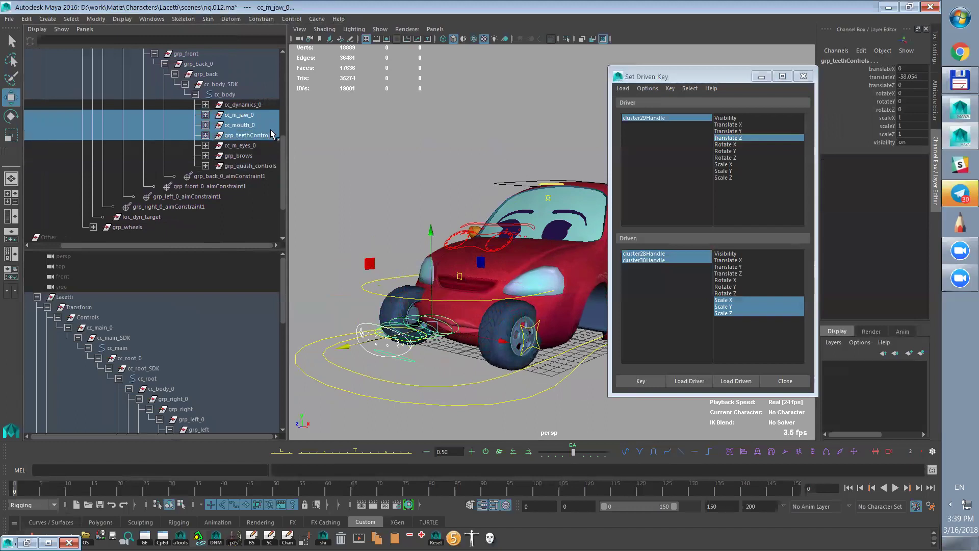
alt+drag(533, 358, 521, 387)
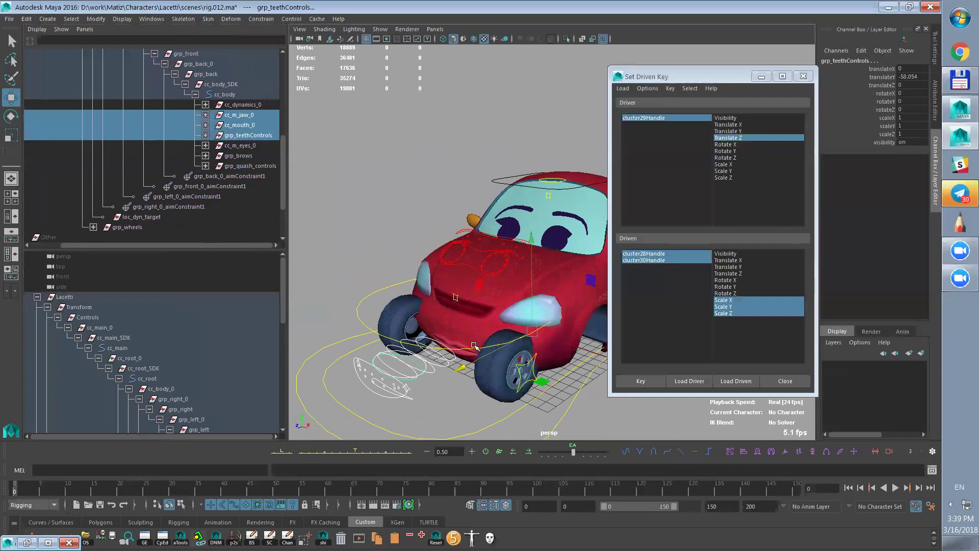
key(ctrl+z)
key(ctrl+z)
key(ctrl+z)
key(ctrl+z)
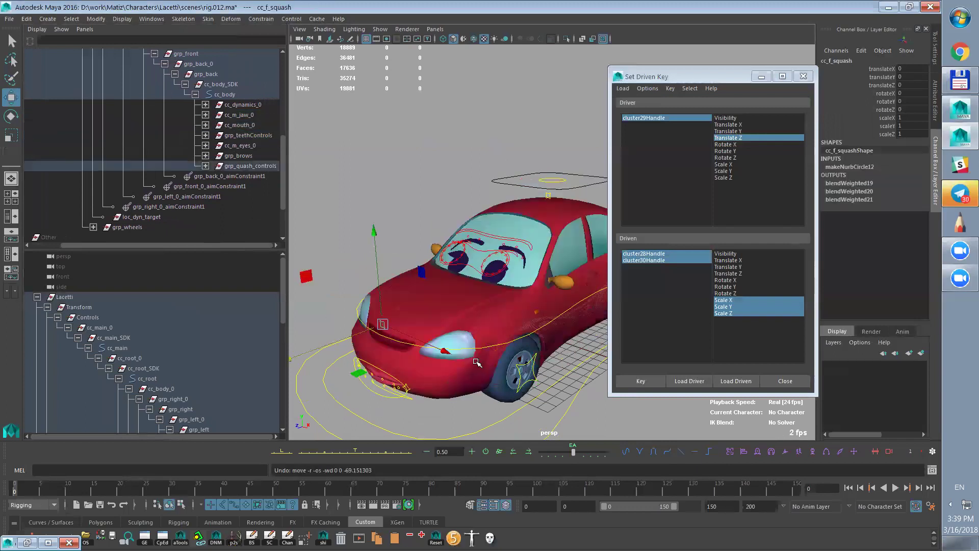
- Parent the groups cc_m_jaw_0, cc_mouth_0 and grp_teethControls under the front squash control cc_f_squash
click(252, 115)
ctrl+click(263, 126)
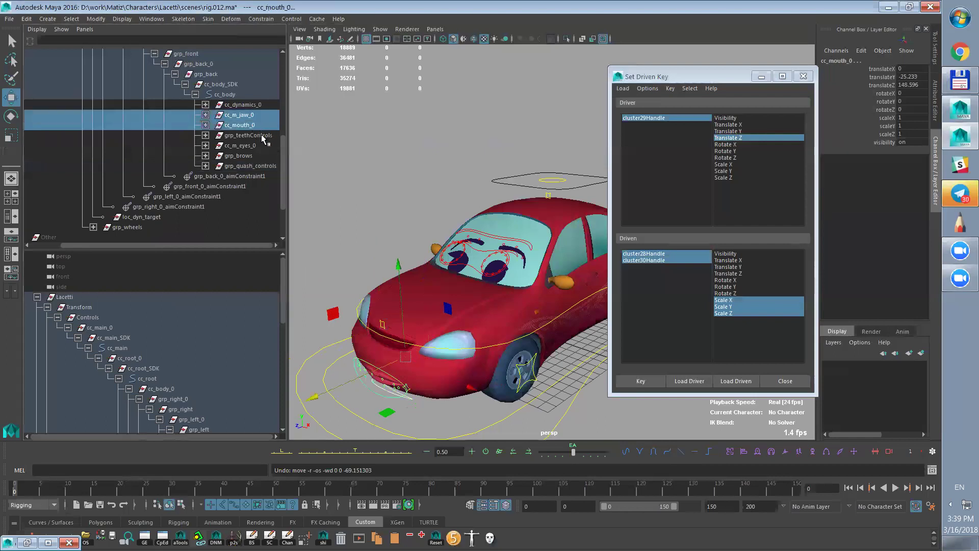
ctrl+click(264, 137)
scroll(510, 309, up, 3)
scroll(510, 309, down, 3)
alt+drag(511, 308, 469, 319)
key(f)
scroll(508, 286, up, 3)
alt+middle_drag(515, 287, 467, 339)
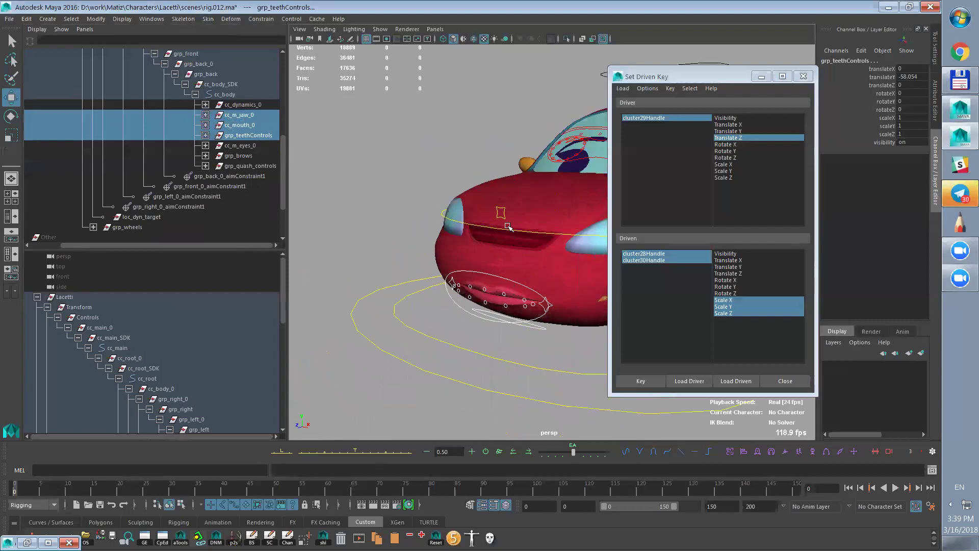
key(shift+p)
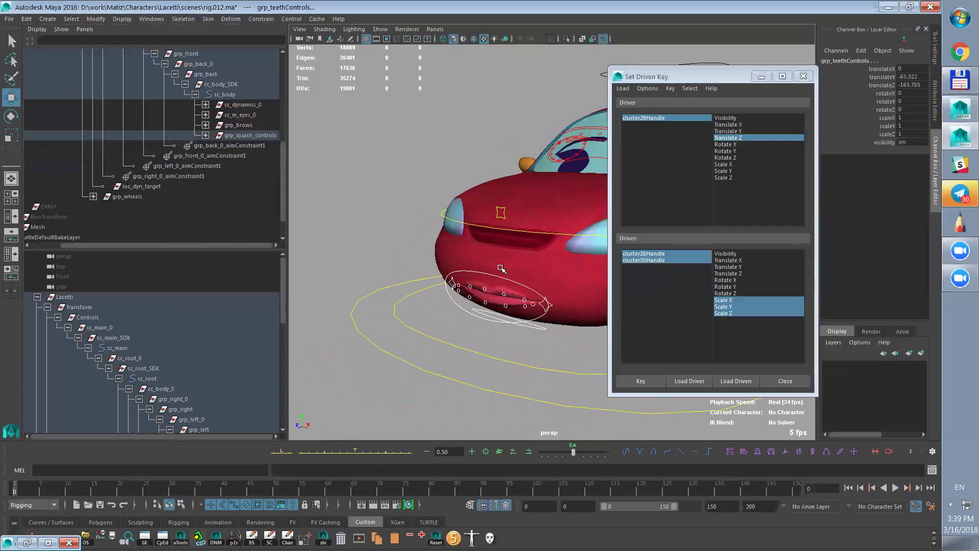
scroll(544, 323, down, 4)
alt+drag(537, 313, 482, 336)
click(427, 412)
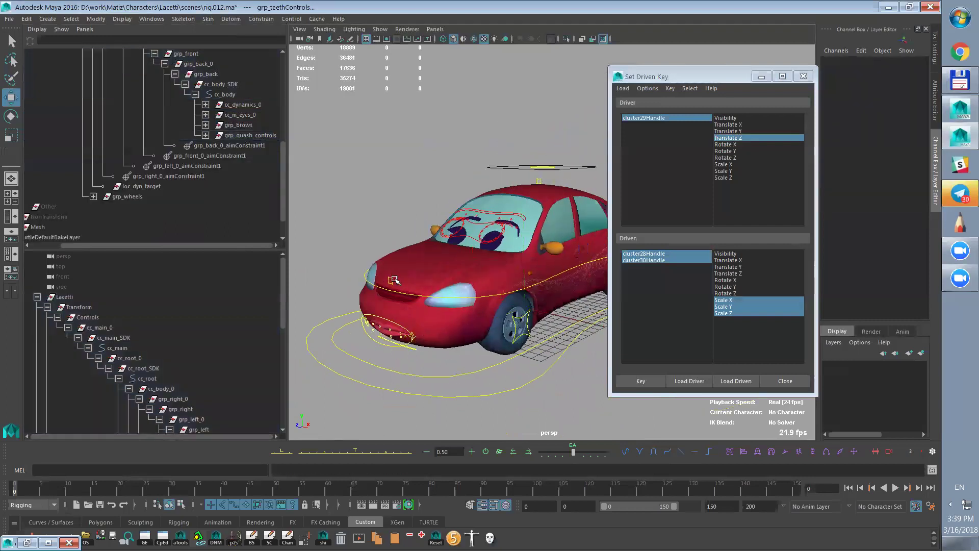
- Test the front squash control cc_f_squash by raising it about 51 units and rotating it, inspecting how the mouth controls follow
click(392, 280)
drag(303, 305, 407, 213)
key(ctrl+z)
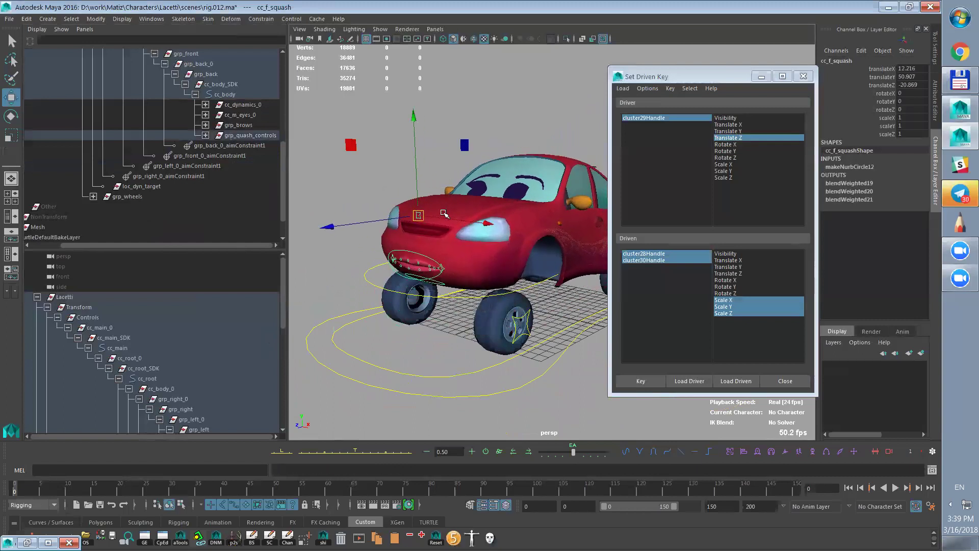
alt+drag(467, 286, 488, 296)
key(e)
drag(444, 232, 557, 291)
click(558, 293)
mouse_move(523, 313)
alt+right_down()
mouse_move(522, 328)
mouse_move(500, 329)
mouse_move(521, 301)
alt+right_up()
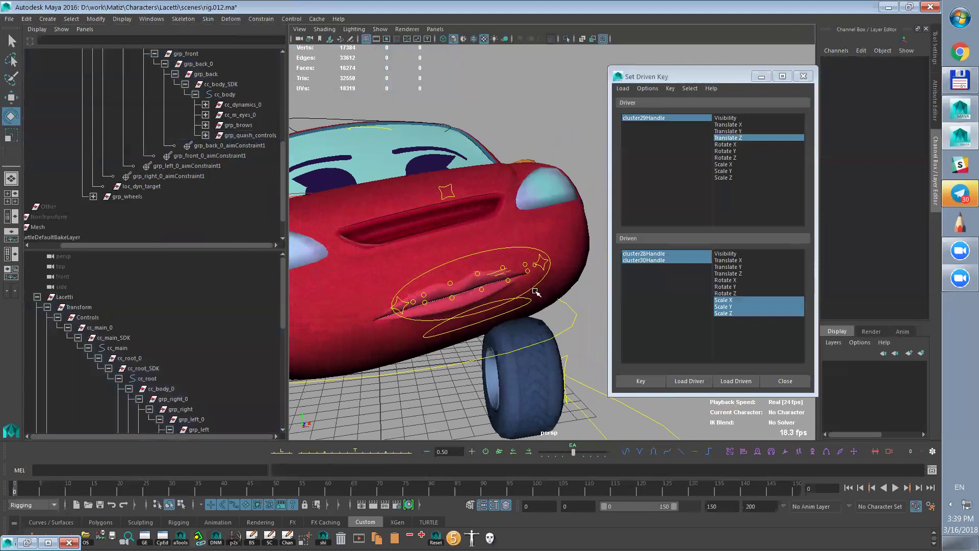
- Test the mouth on the squashed body by checking cc_mouth and rotating the jaw control cc_m_jaw about 29 degrees in X
click(536, 285)
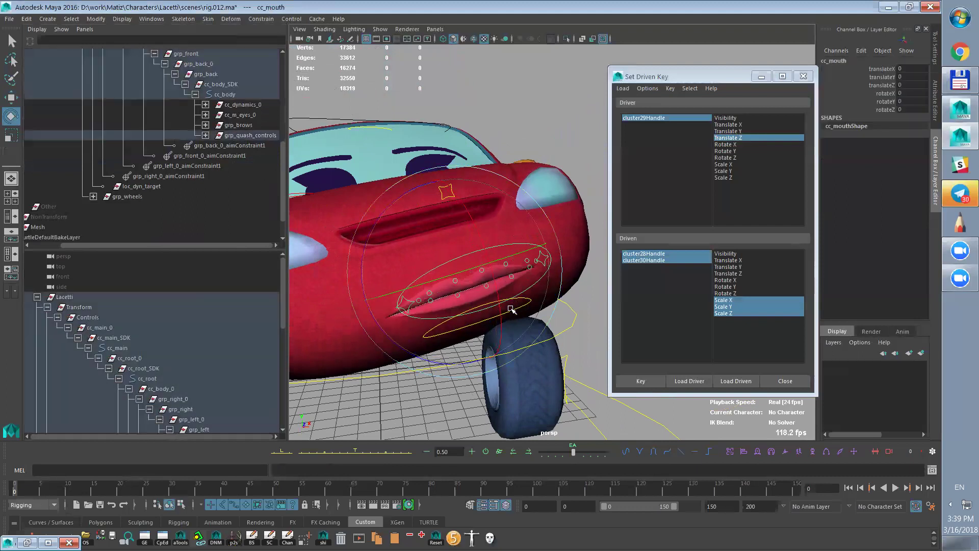
click(511, 311)
click(494, 341)
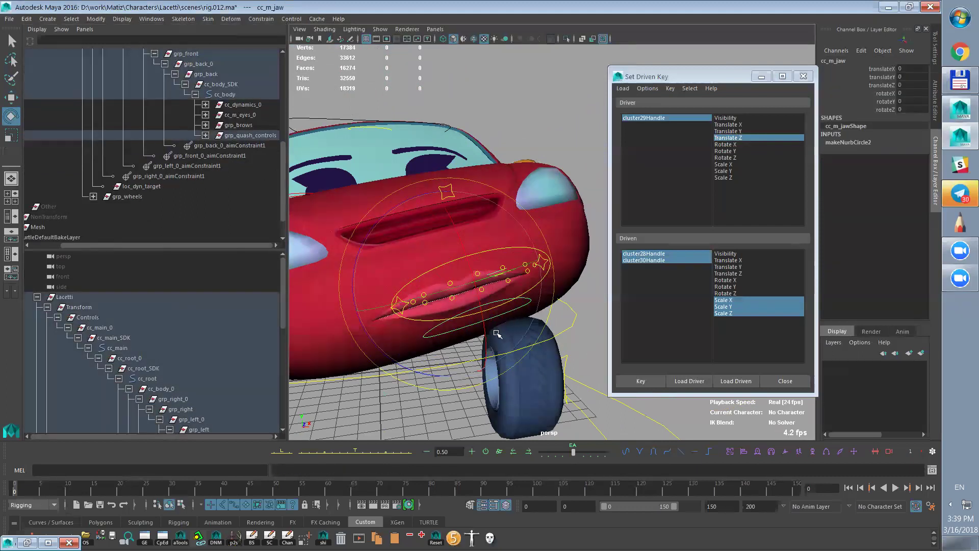
drag(493, 350, 533, 269)
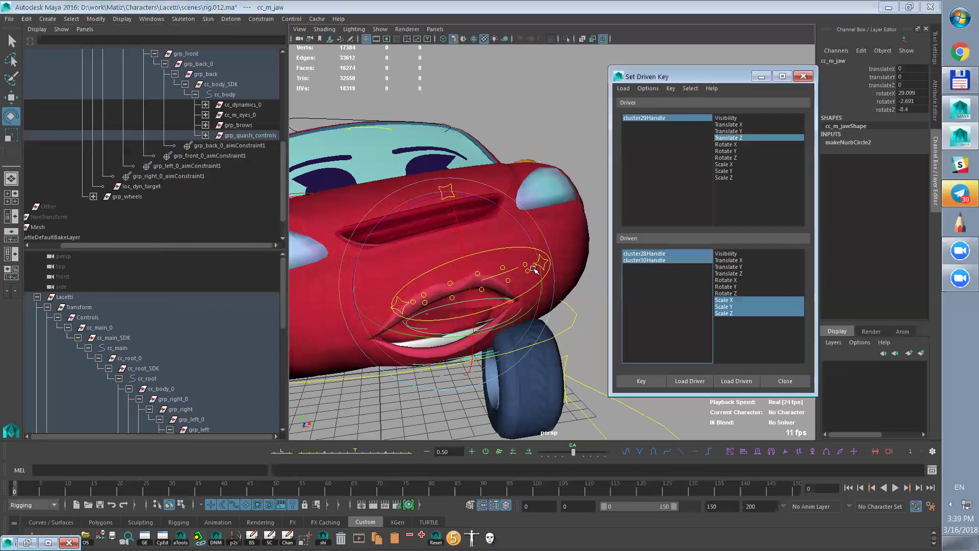
- Test the mouth control cc_mouth on the squashed body by rotating it to about -9, 20 and 3 degrees in X, Y and Z
click(600, 198)
alt+right_drag(596, 204, 536, 286)
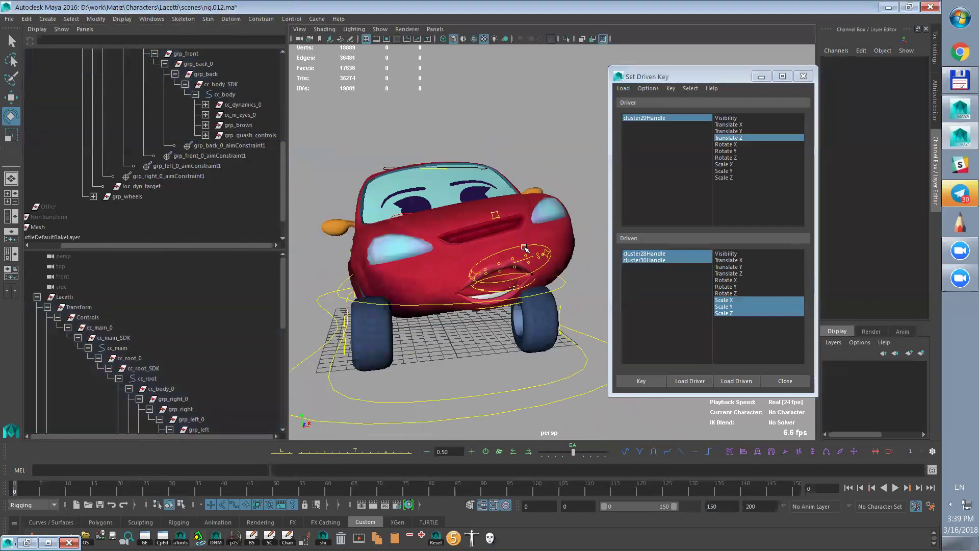
click(538, 271)
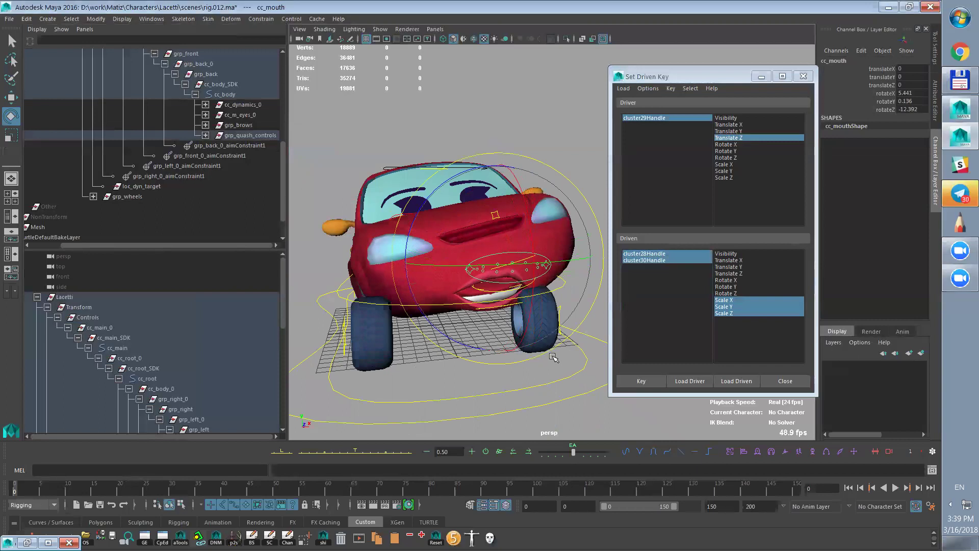
alt+drag(547, 341, 565, 249)
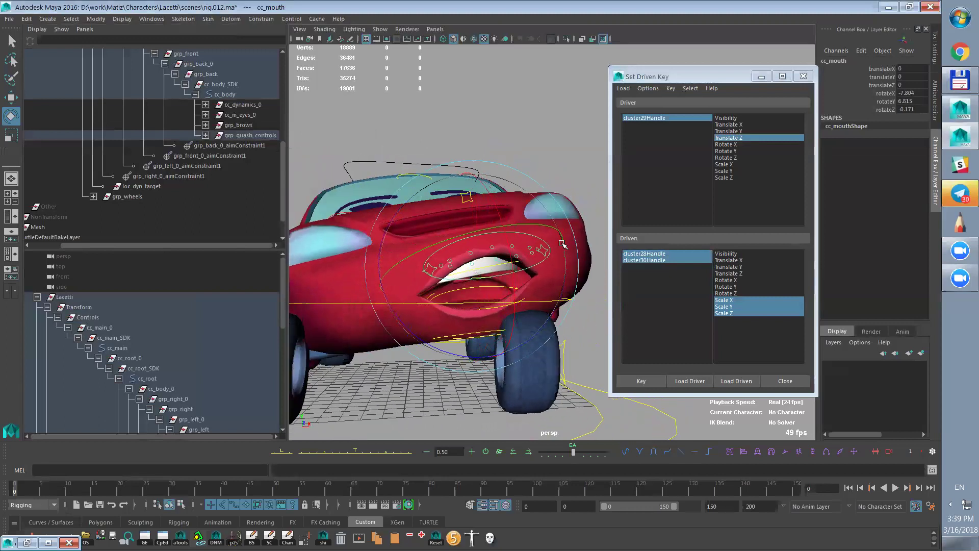
alt+drag(563, 263, 534, 313)
alt+right_drag(534, 313, 536, 322)
- Reset the X, Y and Z rotations of the mouth control cc_mouth to 0 and deselect it
drag(909, 94, 910, 112)
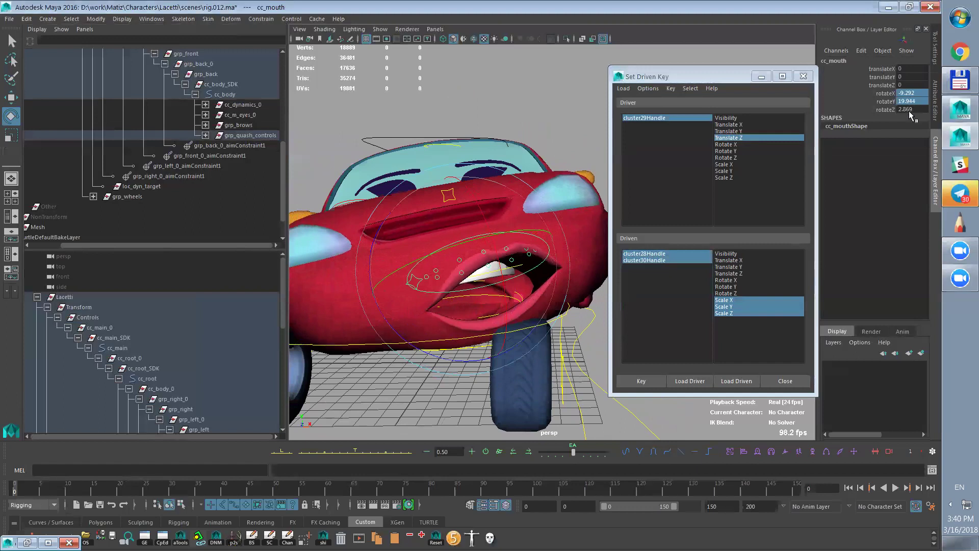
text(0)
key(Return)
click(910, 109)
text(0)
key(Return)
click(551, 342)
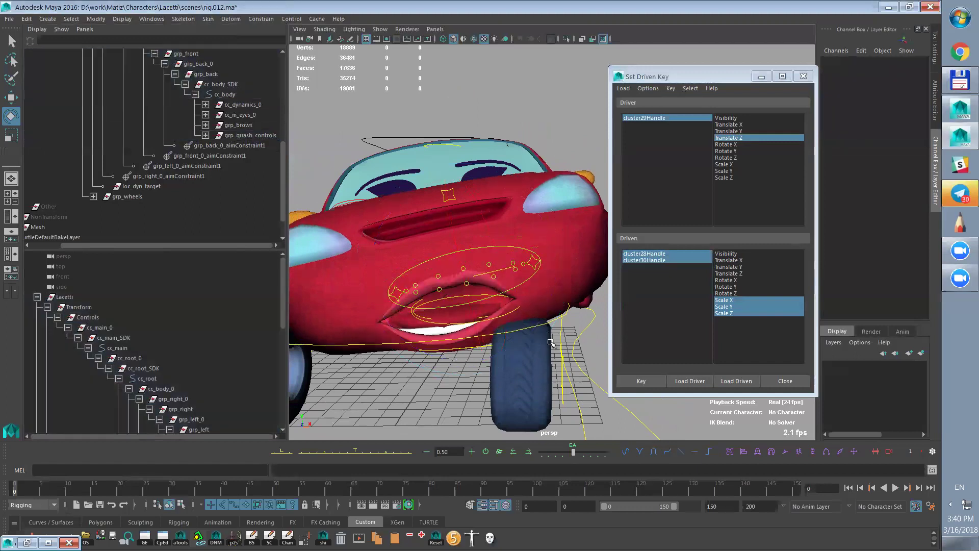
- Reset all translation and rotation values of the front squash control cc_f_squash to 0
click(462, 204)
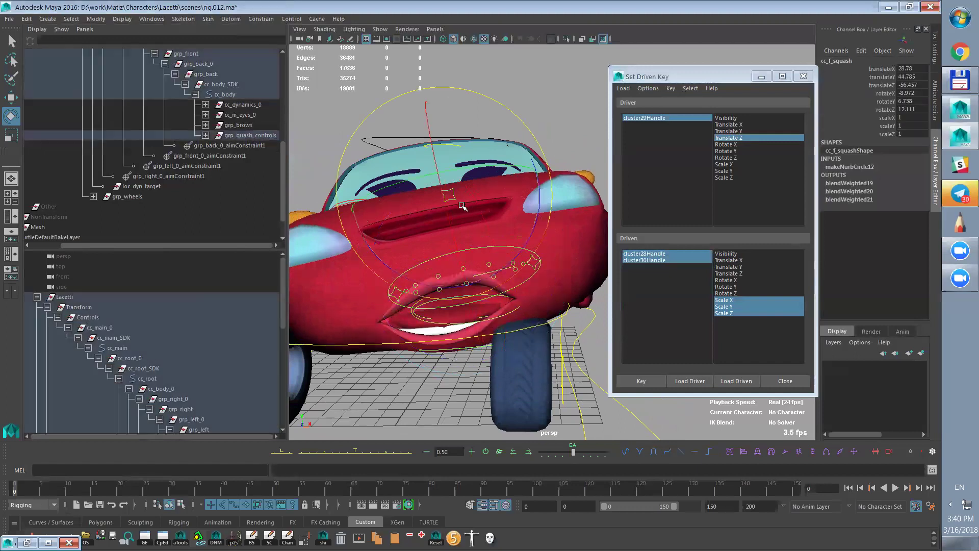
drag(910, 69, 915, 108)
text(0)
key(Return)
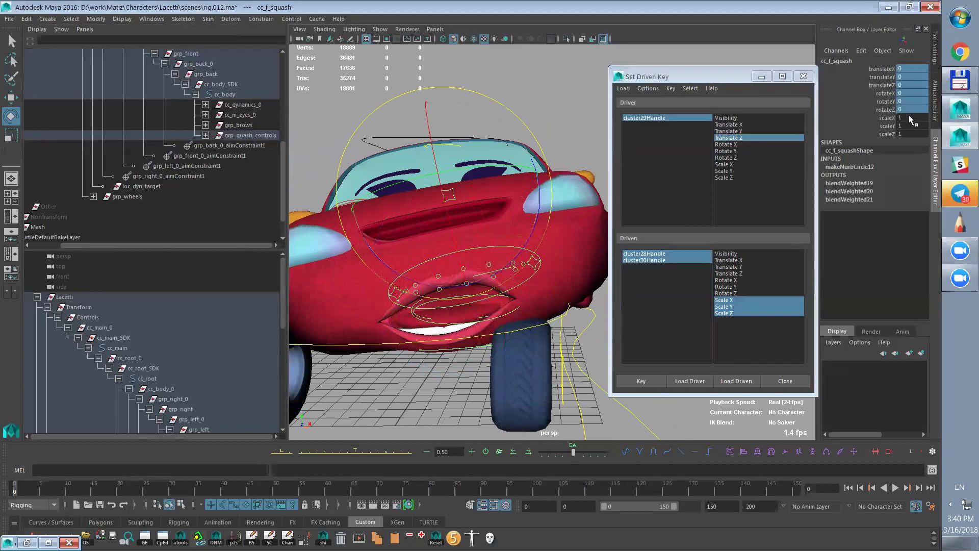
- Reset the X, Y and Z rotations of the jaw control cc_m_jaw to 0, deselect it and check the car's default pose
scroll(525, 380, down, 5)
click(502, 419)
alt+drag(497, 417, 460, 398)
click(498, 382)
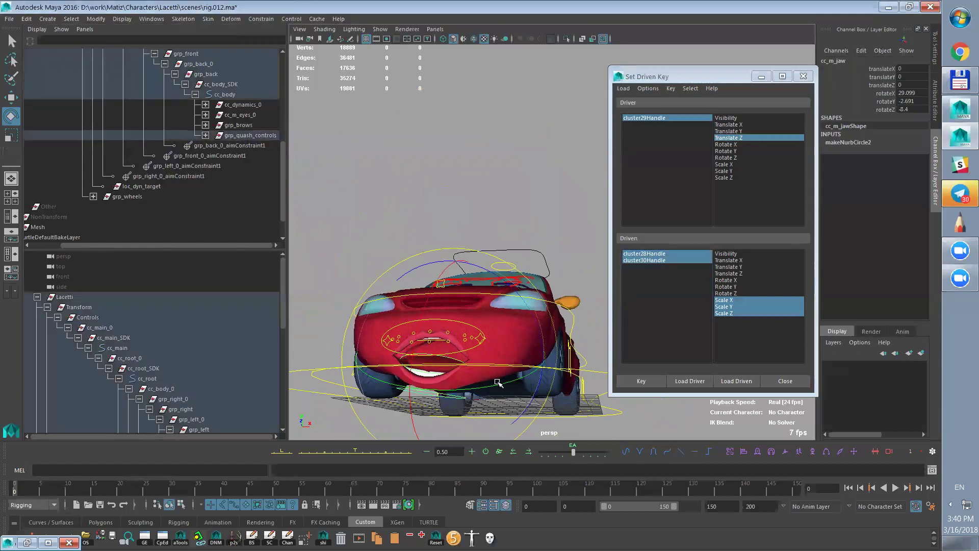
drag(911, 93, 906, 109)
text(0)
key(Return)
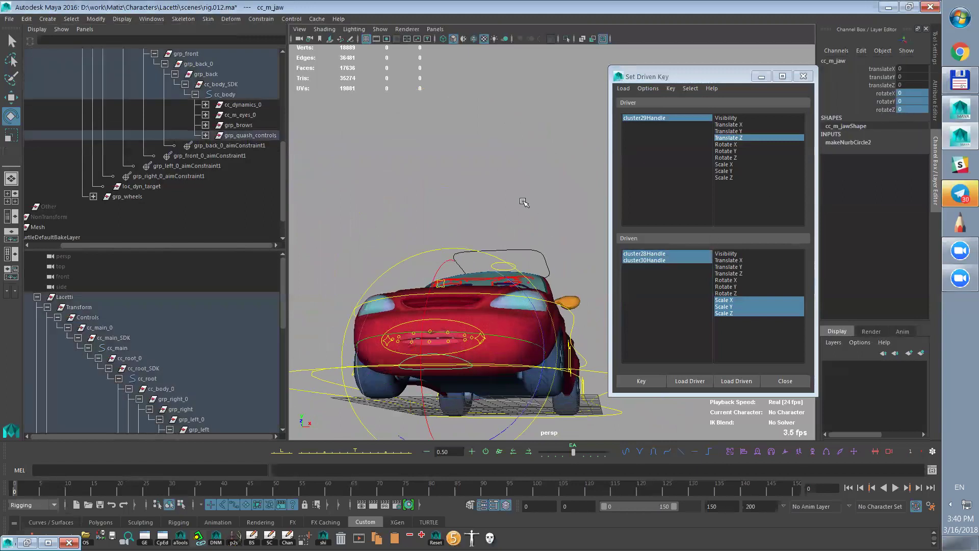
click(527, 183)
alt+drag(550, 281, 523, 303)
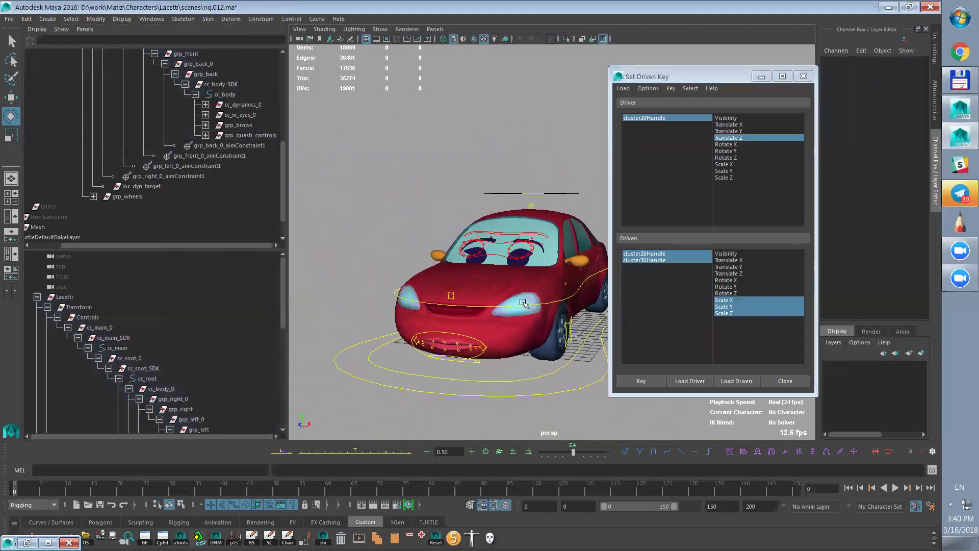
- Collapse the whole Lacetti hierarchy in the scene outline and save the scene rig.012.ma
drag(285, 204, 285, 120)
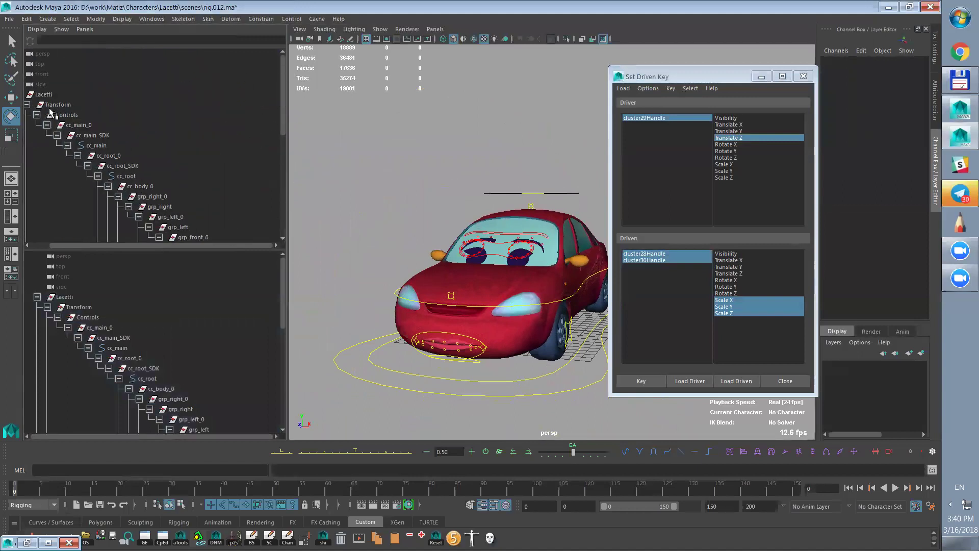
click(75, 241)
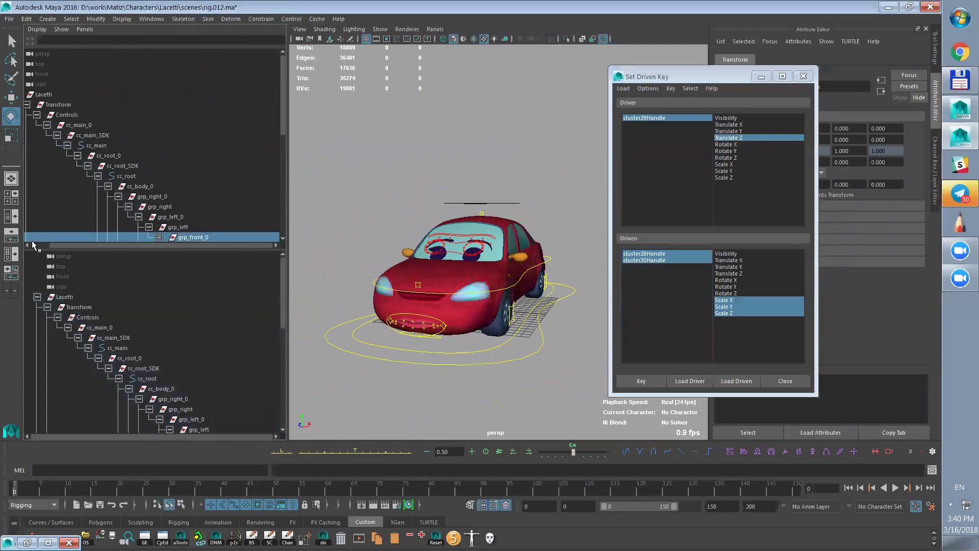
drag(58, 245, 27, 241)
click(310, 85)
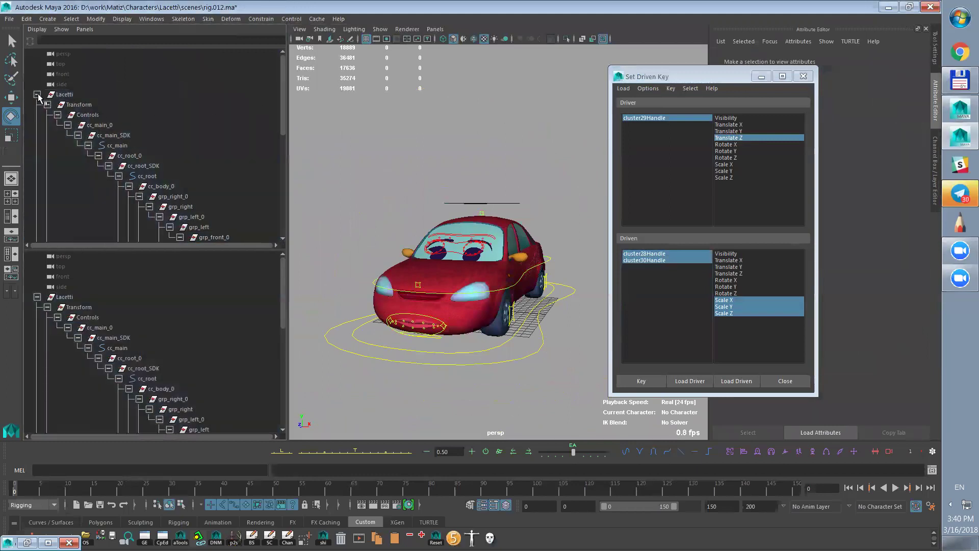
click(37, 94)
alt+drag(454, 355, 356, 375)
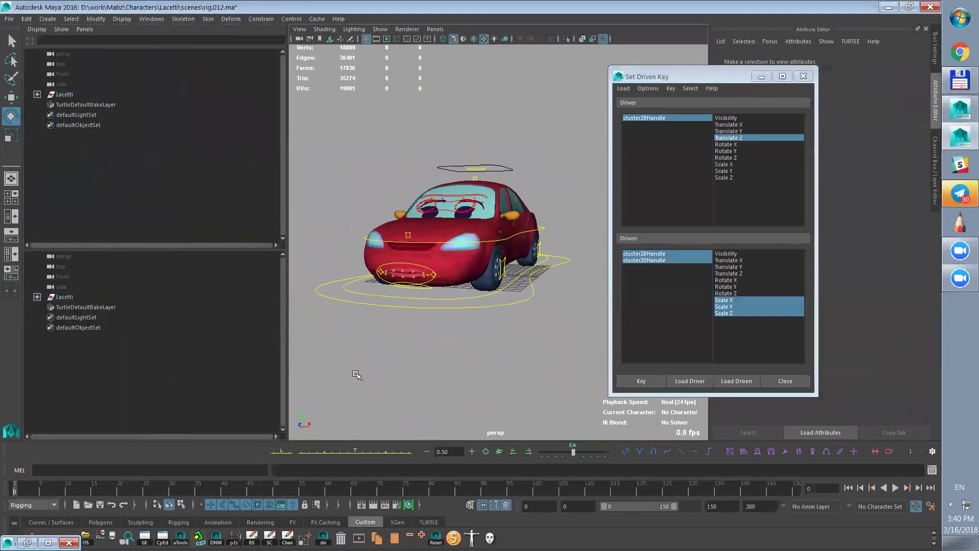
key(ctrl+s)
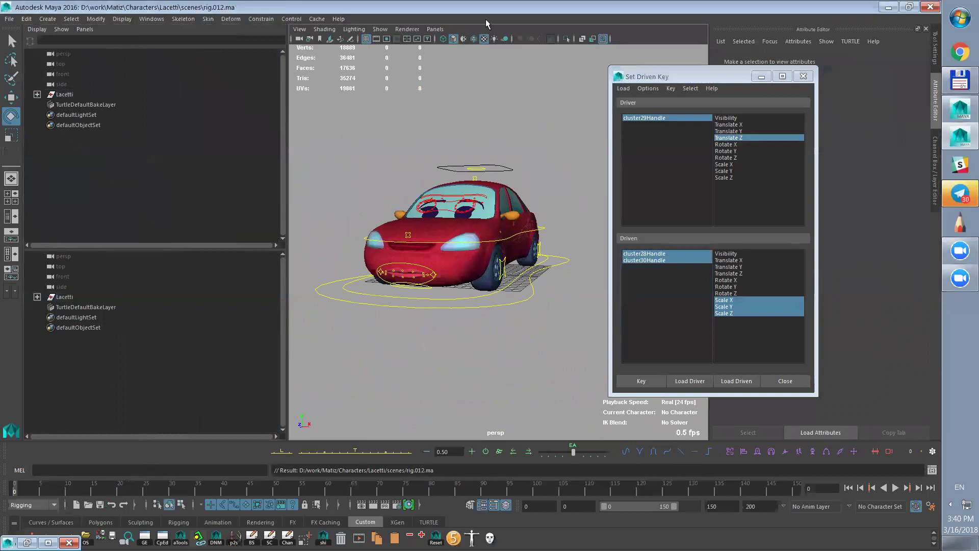